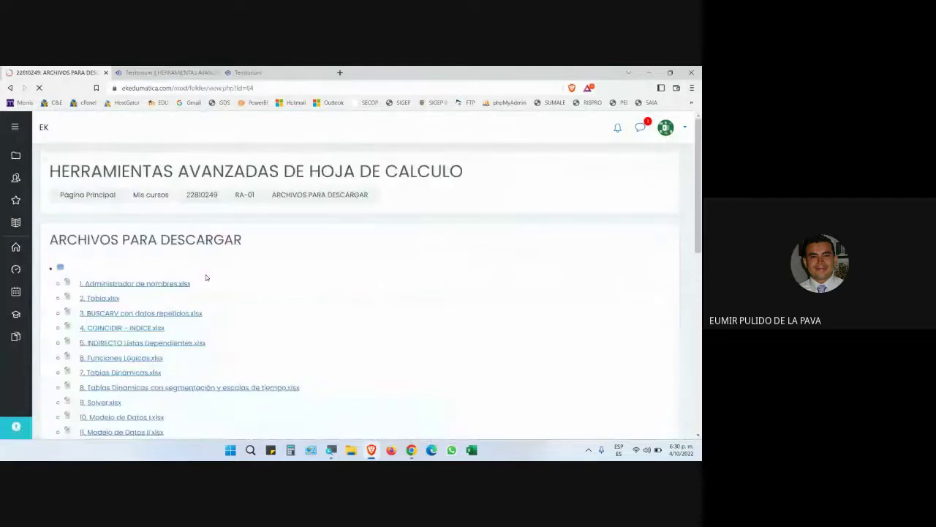
# Download 3. BUSCARV con datos repetidos.xlsx and save it to Escritorio
pyautogui.click(119, 311)
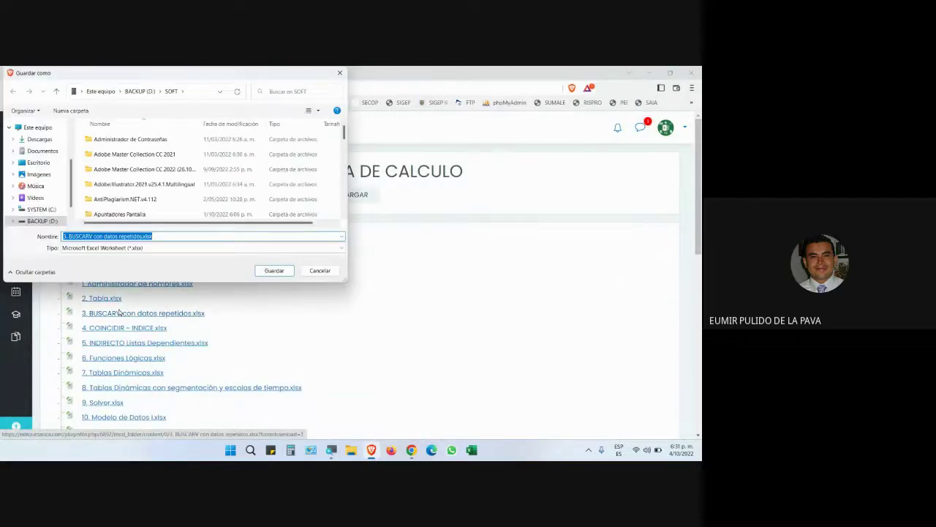
pyautogui.click(38, 162)
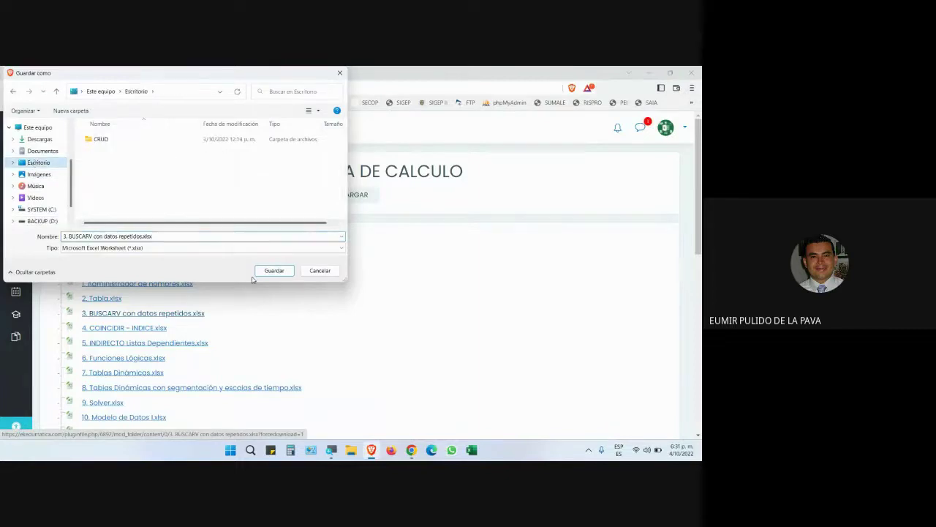
pyautogui.click(265, 273)
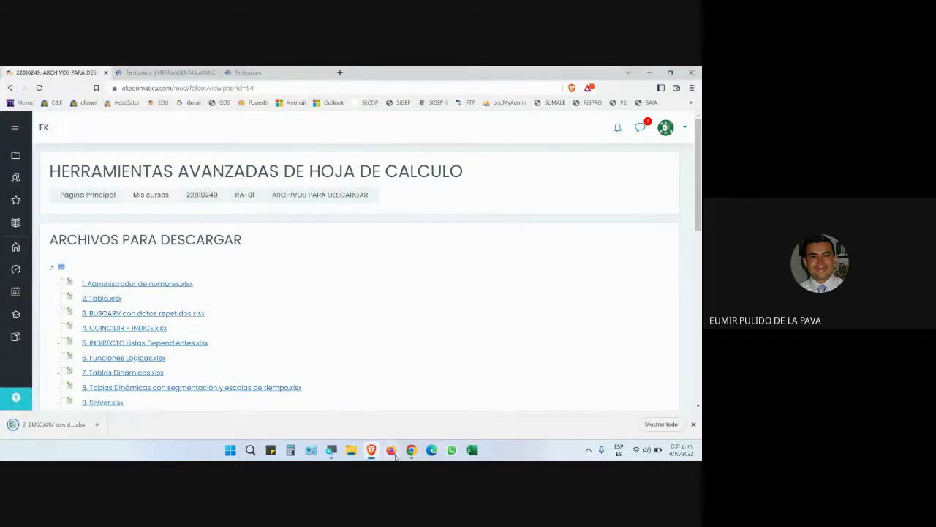
# Admit the waiting participant to the video call
pyautogui.moveTo(411, 451)
pyautogui.click(372, 399)
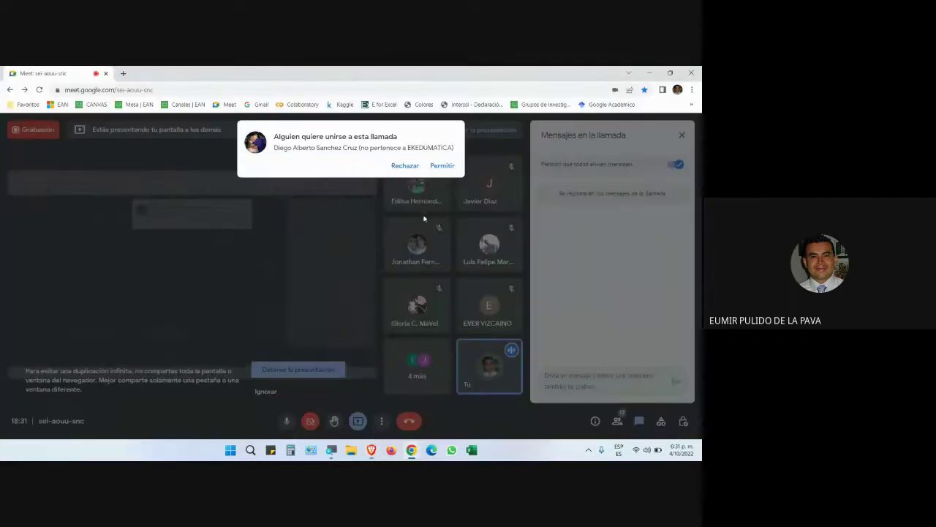
pyautogui.click(443, 166)
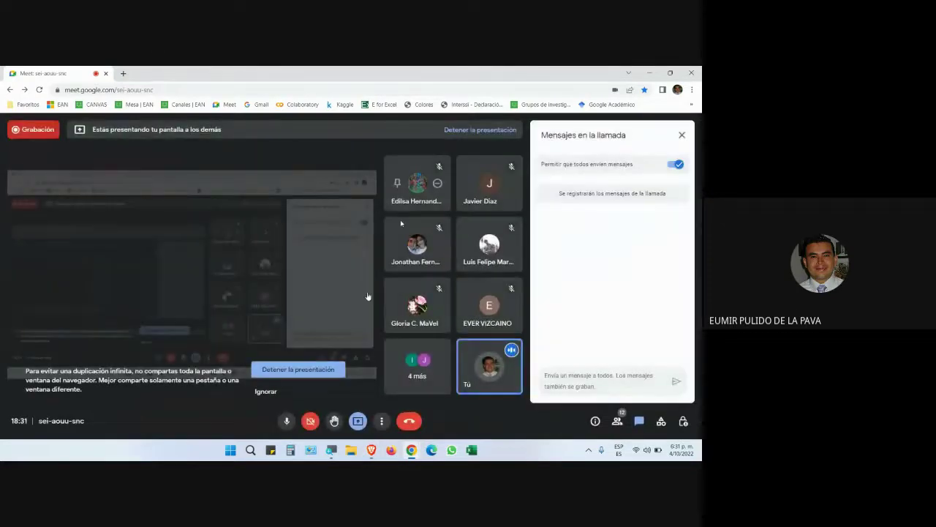
# Zoom in on the course files list and mark the BUSCARV file name, then minimize the browser
pyautogui.click(373, 452)
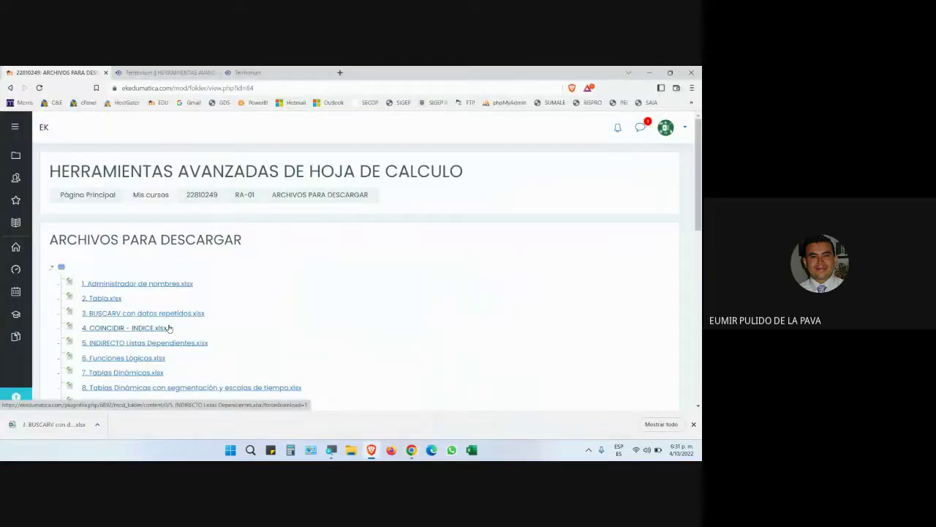
pyautogui.hotkey('ctrl', '1')
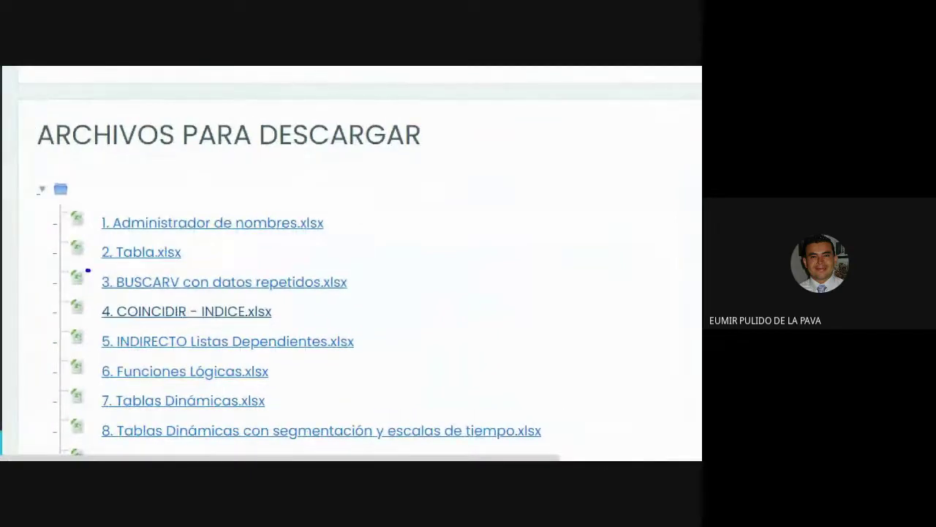
pyautogui.moveTo(88, 270)
pyautogui.mouseDown()
pyautogui.moveTo(271, 298)
pyautogui.moveTo(295, 290)
pyautogui.mouseUp()
pyautogui.press('Escape')
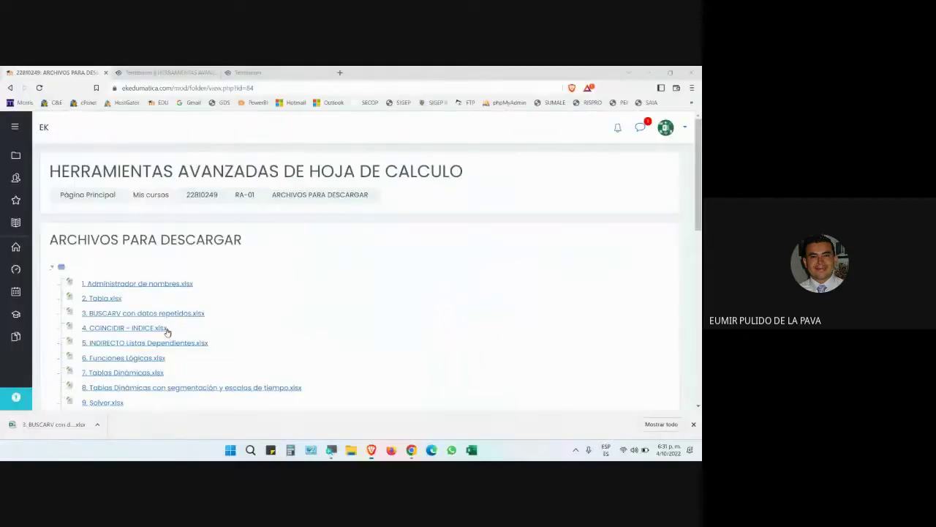
pyautogui.hotkey('ctrl', '1')
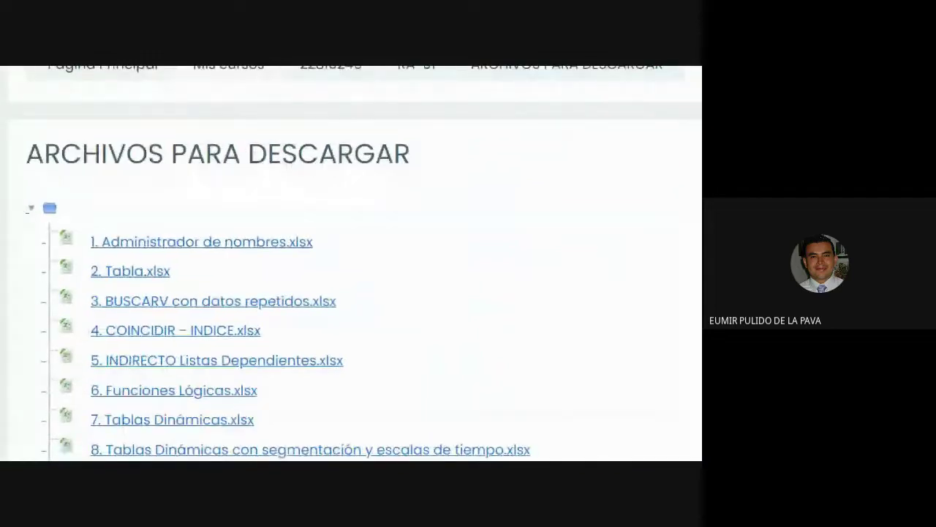
pyautogui.moveTo(89, 293); pyautogui.dragTo(355, 322)
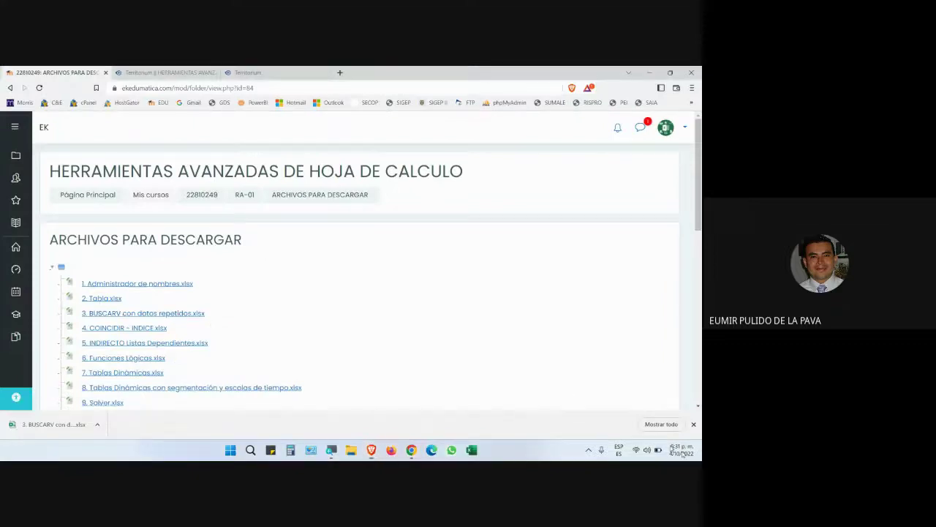
pyautogui.click(700, 450)
# Open the downloaded BUSCARV workbook in Excel and enable editing
pyautogui.doubleClick(16, 349)
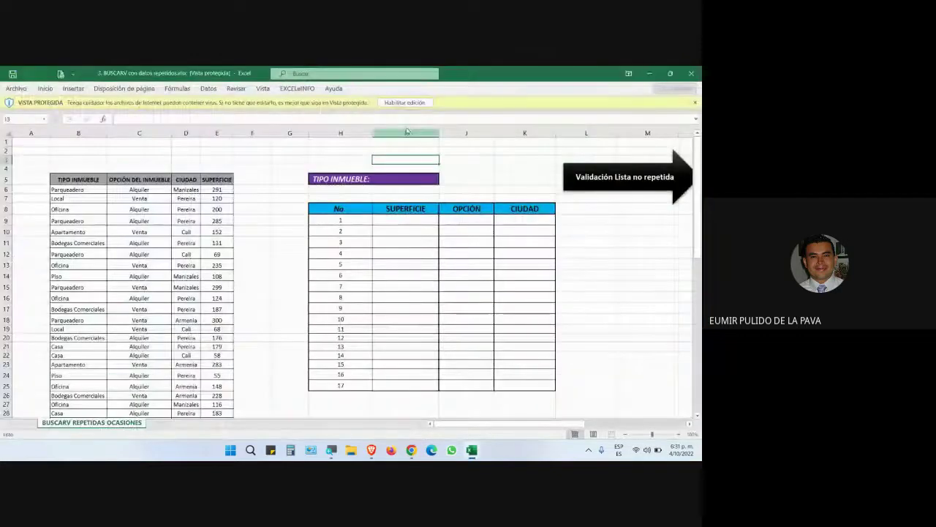
pyautogui.click(403, 101)
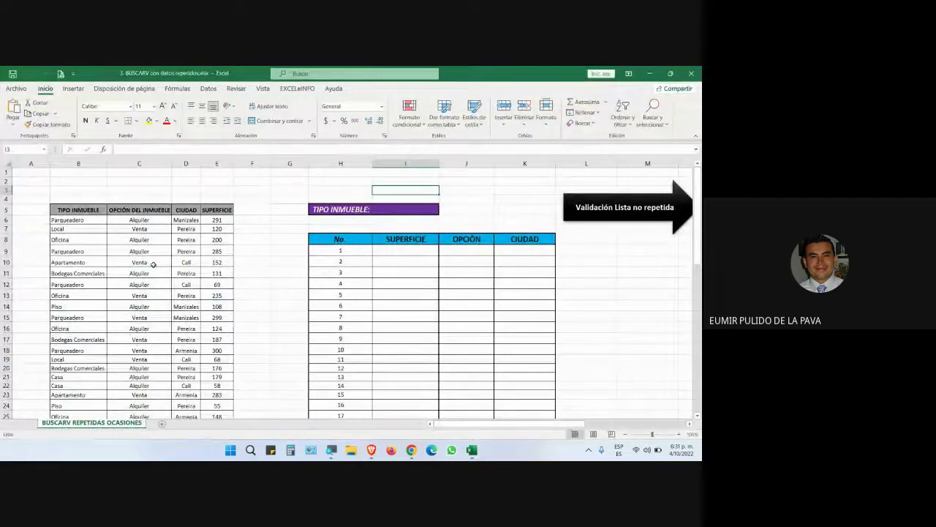
pyautogui.moveTo(76, 209); pyautogui.dragTo(182, 455)
# Point out cell I5, the lookup table H9:K24 and the property table's header row
pyautogui.scroll(3, 246, 324)
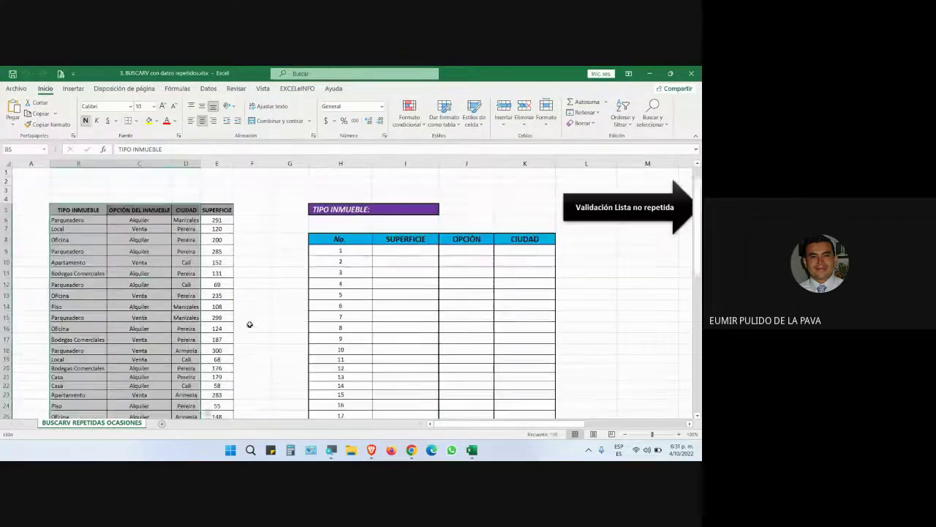
pyautogui.click(400, 209)
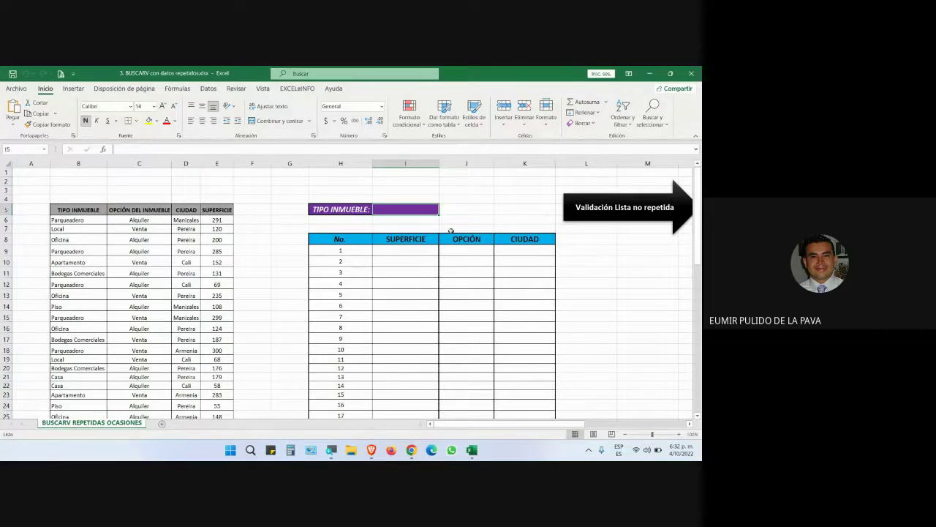
pyautogui.moveTo(359, 255); pyautogui.dragTo(528, 401)
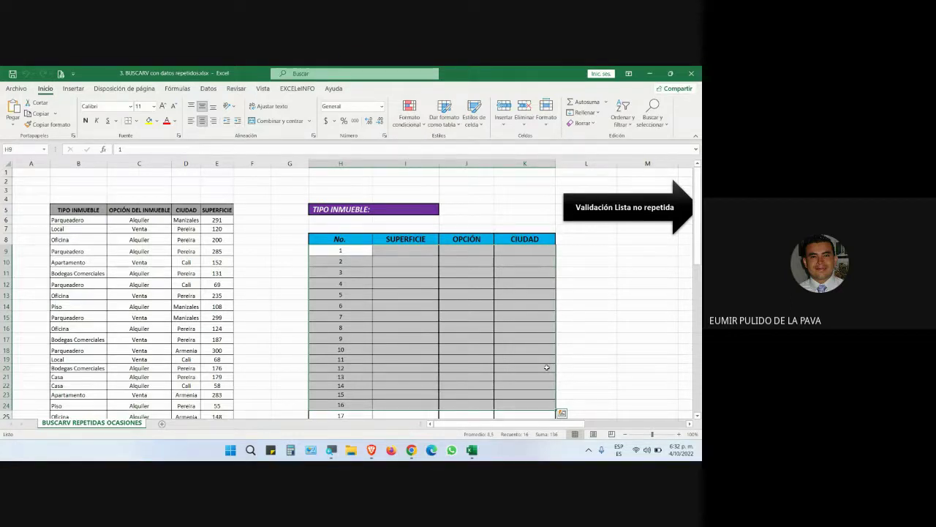
pyautogui.moveTo(76, 211); pyautogui.dragTo(216, 212)
# Add header filters, filter TIPO INMUEBLE to Local, then clear the filter to show all rows
pyautogui.hotkey('ctrl', 'shift', 'l')
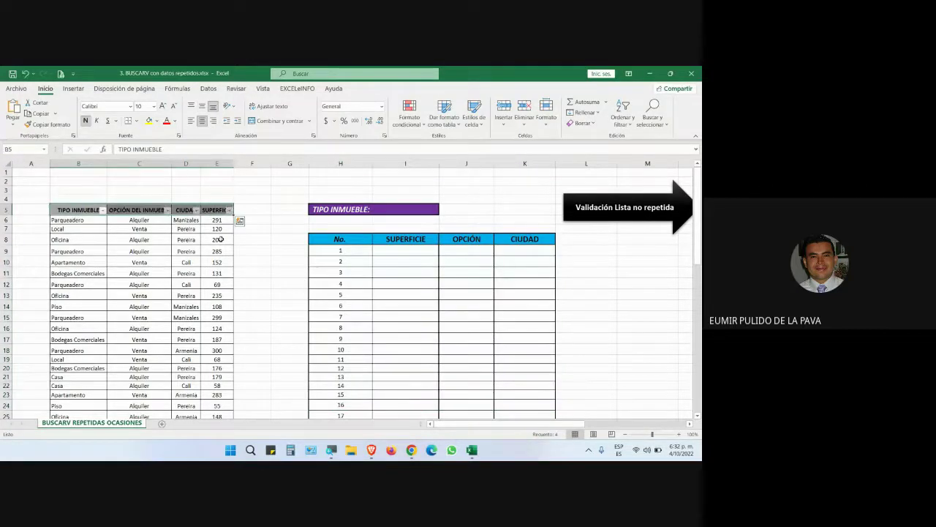
pyautogui.click(103, 210)
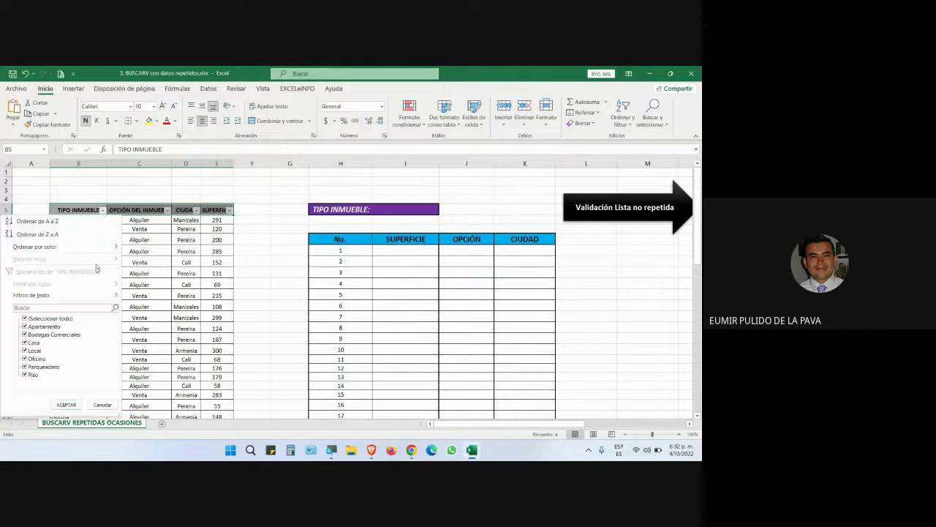
pyautogui.click(25, 318)
pyautogui.click(25, 351)
pyautogui.click(66, 404)
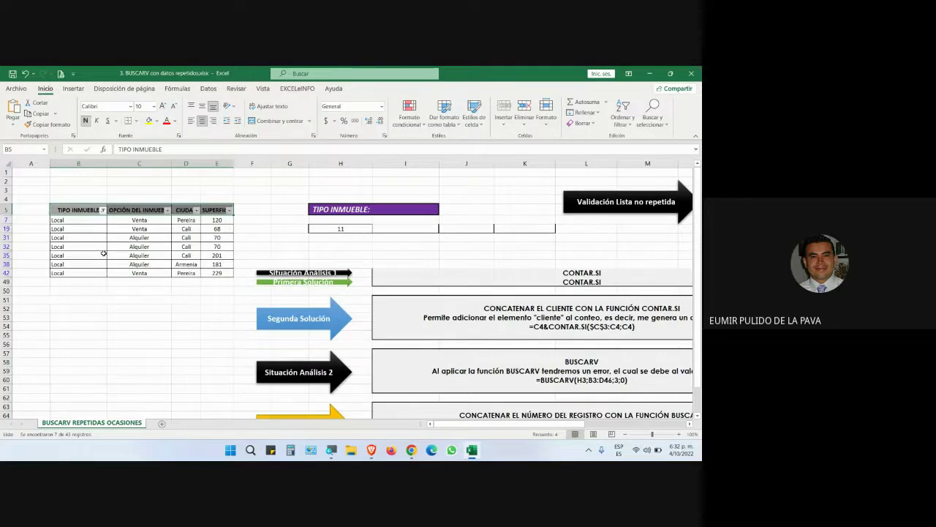
pyautogui.click(102, 210)
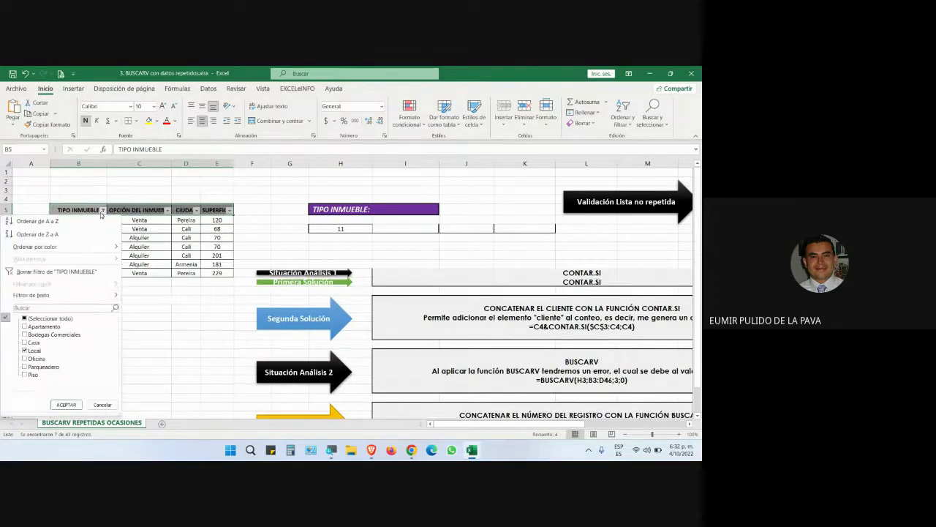
pyautogui.click(44, 275)
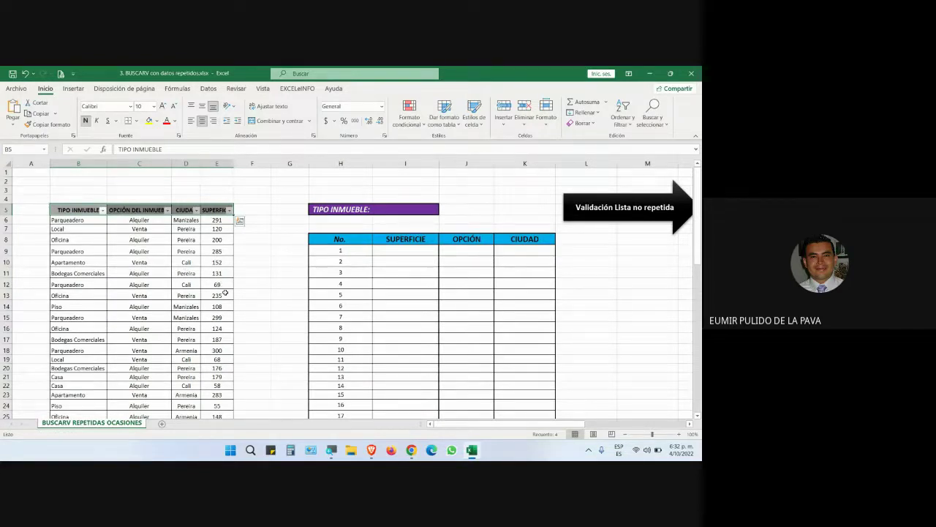
# Admit the waiting participant to the Meet call and return to Excel
pyautogui.click(371, 449)
pyautogui.moveTo(412, 450)
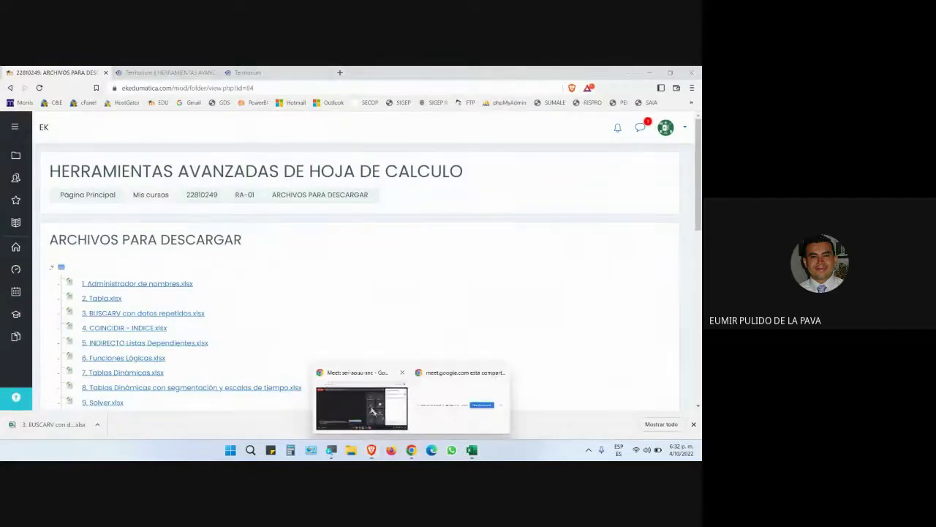
pyautogui.click(370, 411)
pyautogui.click(438, 166)
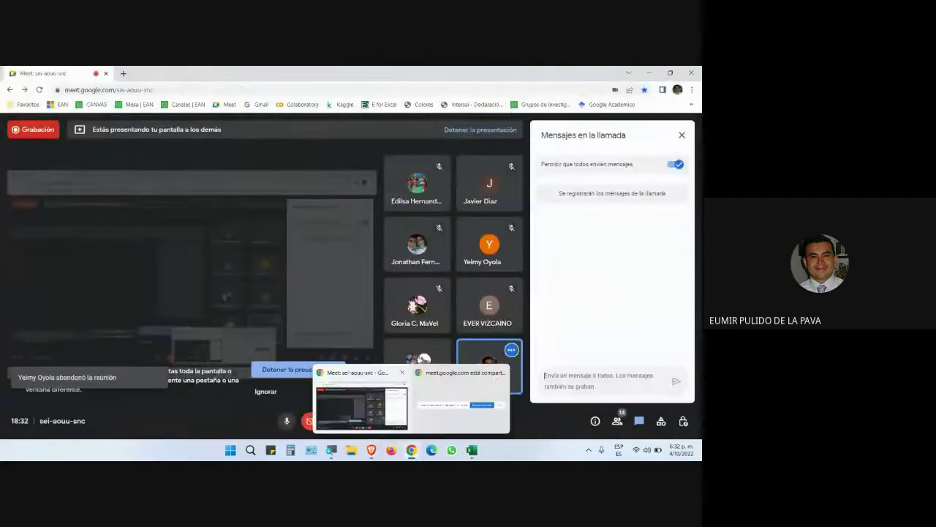
pyautogui.click(473, 449)
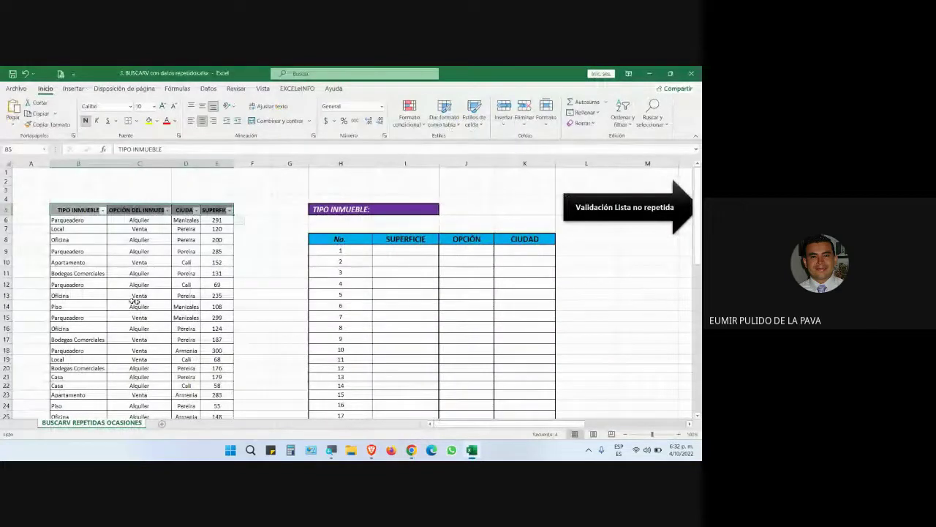
# Add blank sheet Hoja1, then remove the AutoFilter from the property table's header row
pyautogui.click(160, 424)
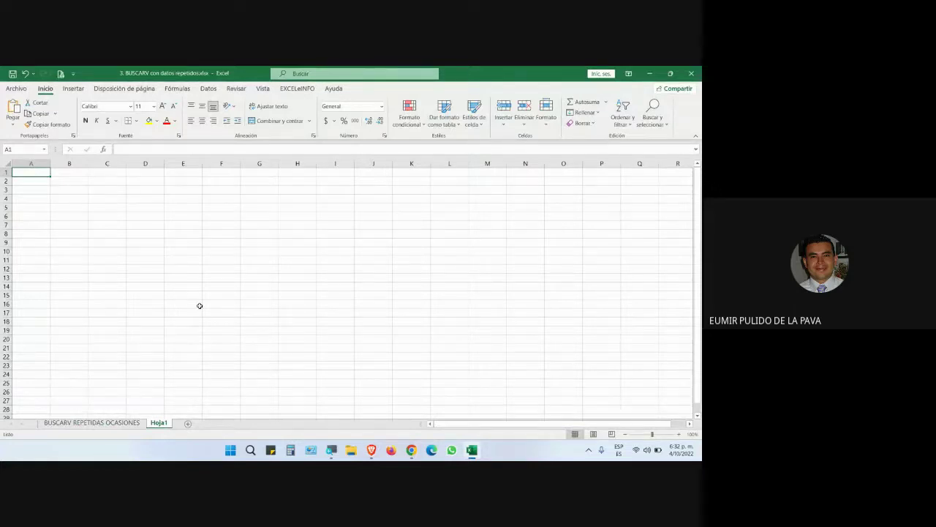
pyautogui.click(92, 423)
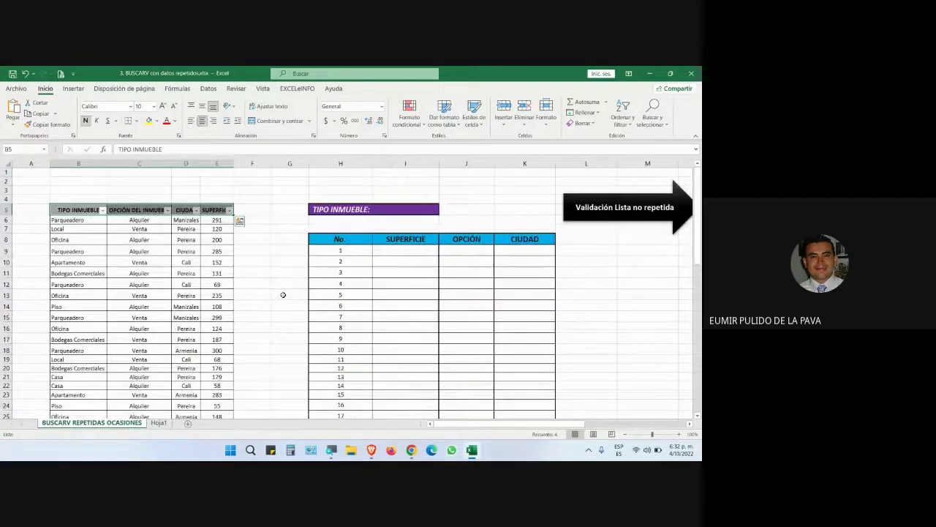
pyautogui.click(146, 242)
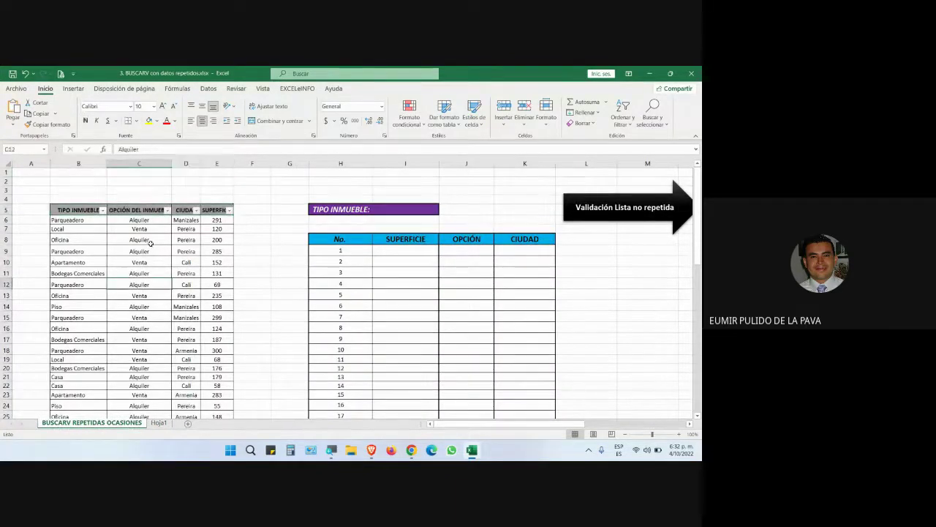
pyautogui.hotkey('ctrl', 'shift', 'l')
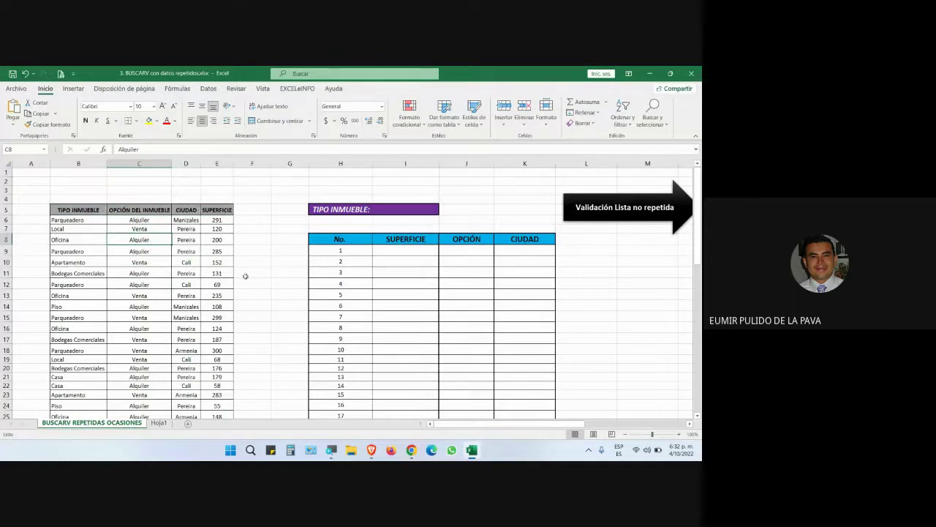
pyautogui.moveTo(91, 210); pyautogui.dragTo(203, 375)
pyautogui.click(140, 317)
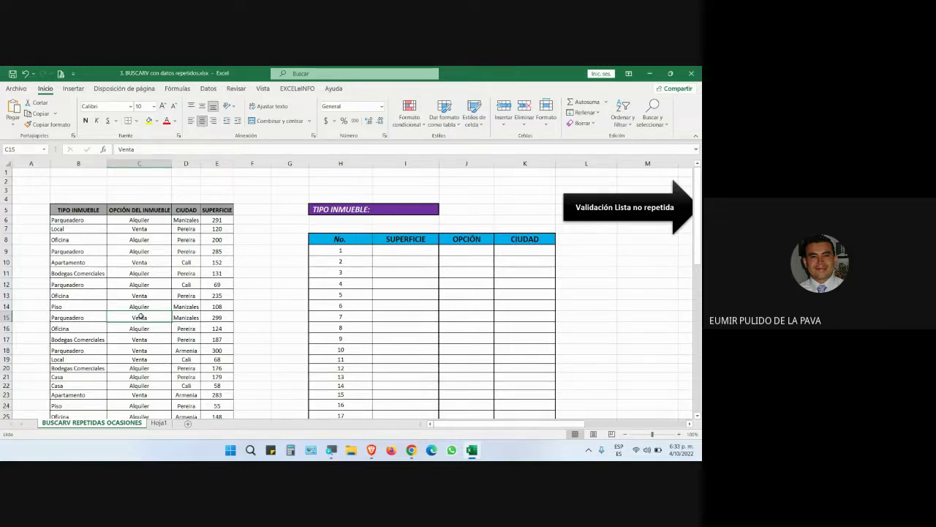
# Convert the property data B5:E48 into a table named TINMUEBLES
pyautogui.hotkey('ctrl', 't')
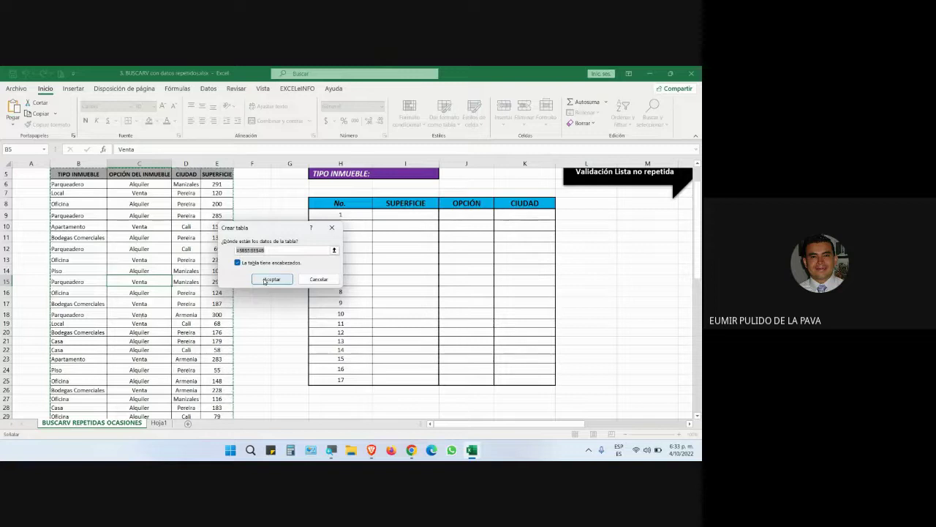
pyautogui.click(271, 278)
pyautogui.scroll(1, 292, 242)
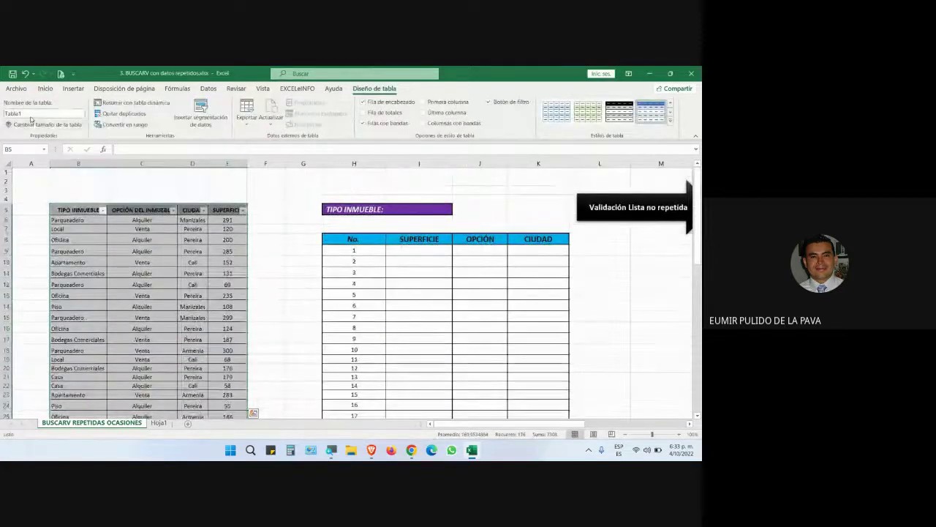
pyautogui.click(30, 115)
pyautogui.press('BackSpace')
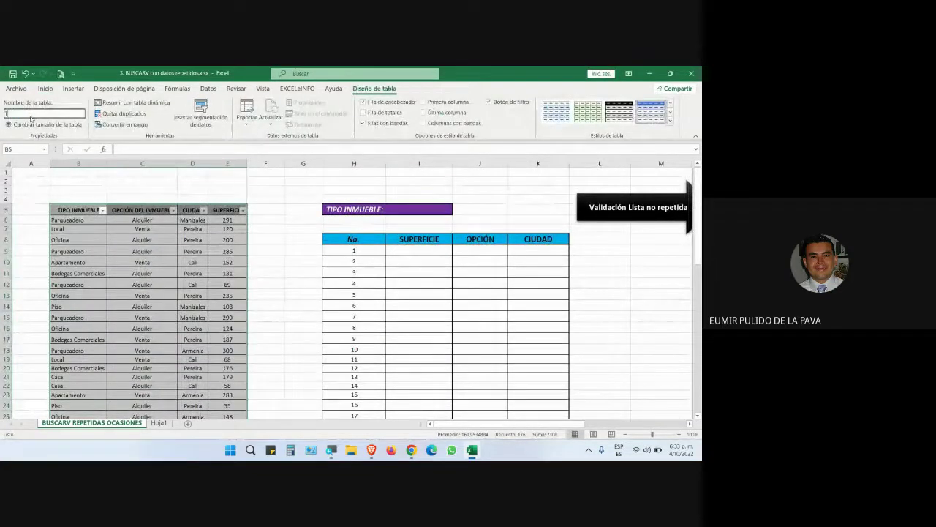
pyautogui.press('Return')
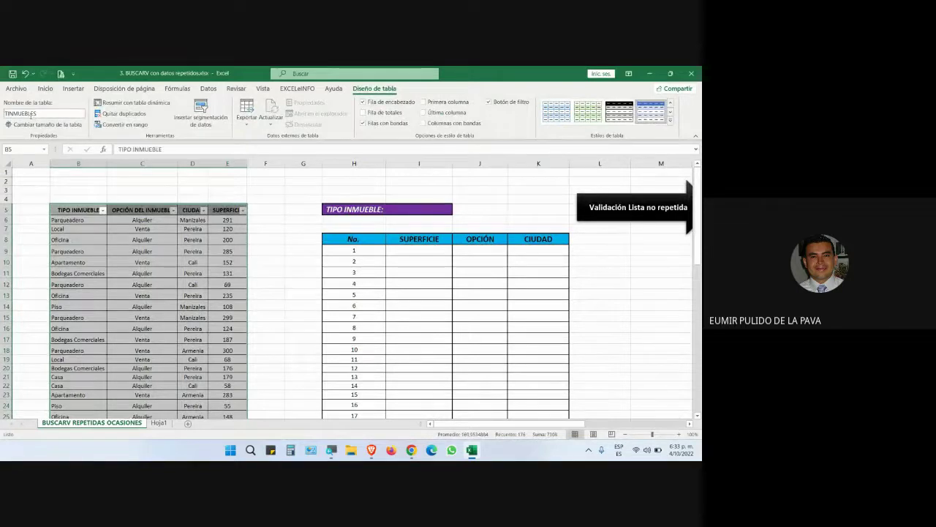
# Magnify the screen to 200% to show the TINMUEBLES name and select cell B6
pyautogui.click(332, 450)
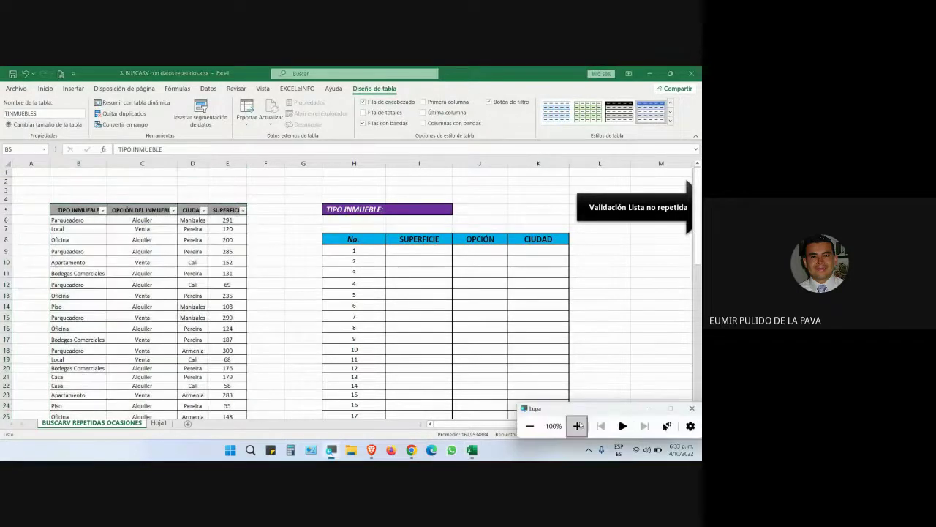
pyautogui.click(578, 426)
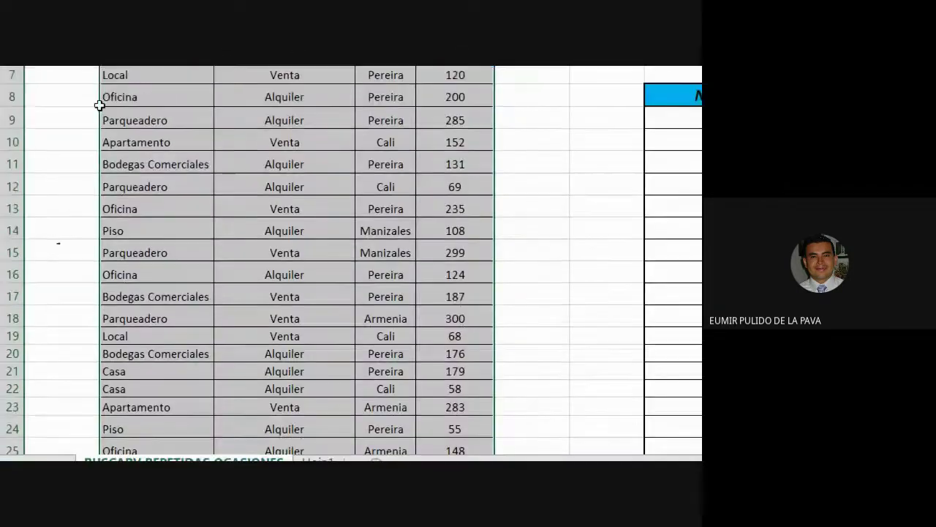
pyautogui.click(203, 188)
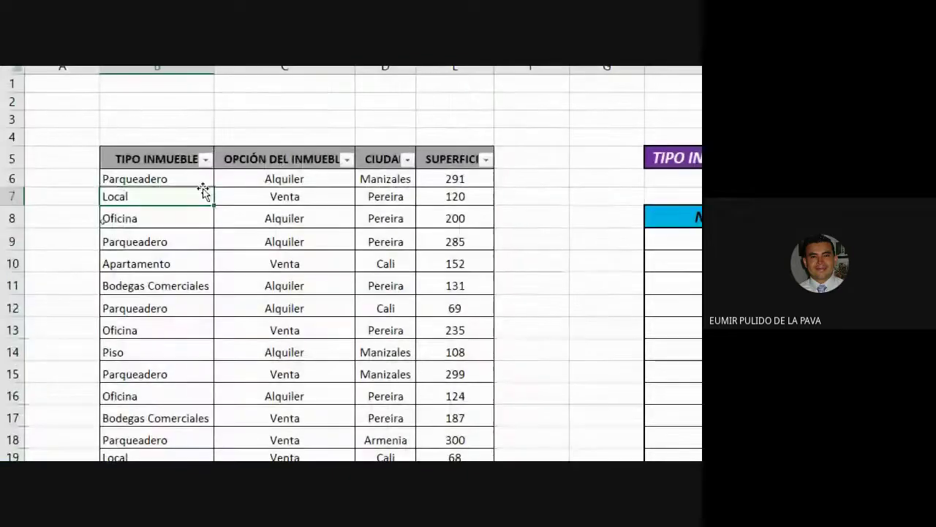
pyautogui.click(173, 158)
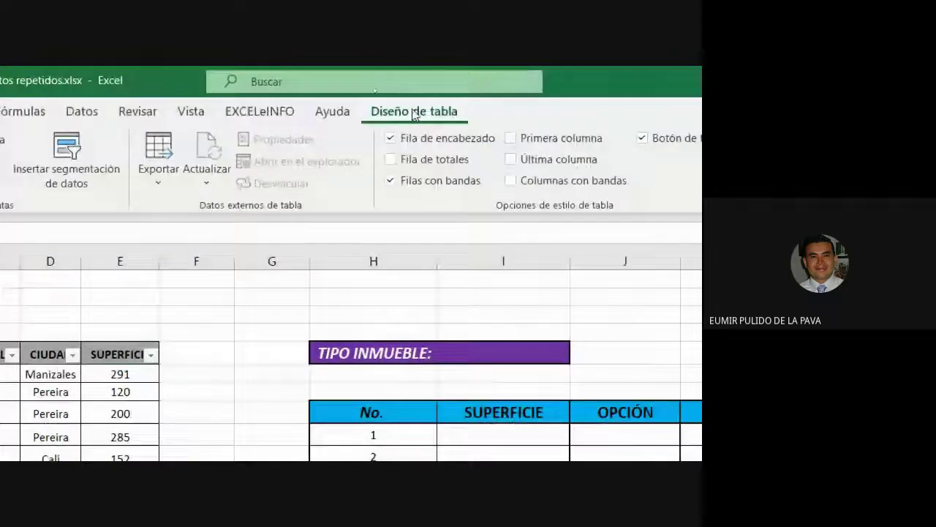
pyautogui.click(138, 161)
pyautogui.click(139, 161)
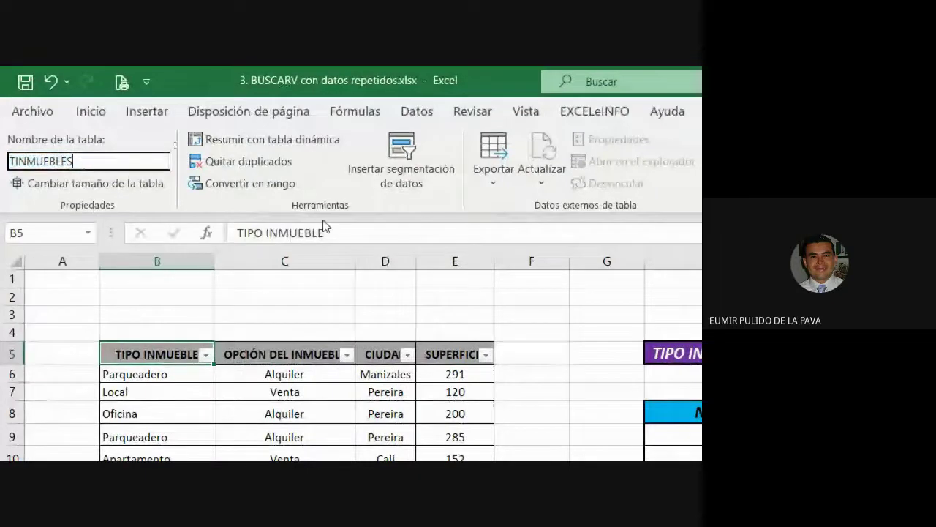
pyautogui.press('super+minus')
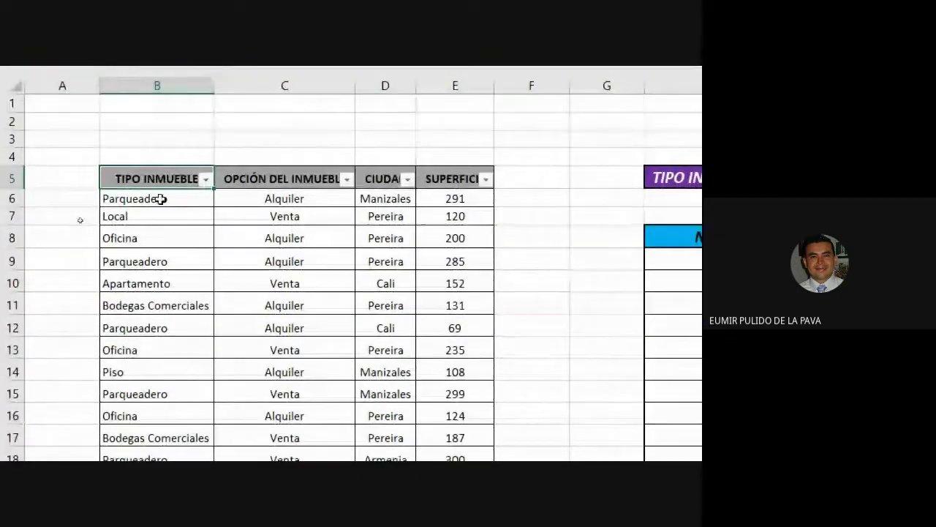
pyautogui.click(159, 199)
pyautogui.press('super+plus')
# Copy property types B6:B48 and paste them as values into Hoja1 from A2, widening column A
pyautogui.hotkey('ctrl', 'shift', 'Down')
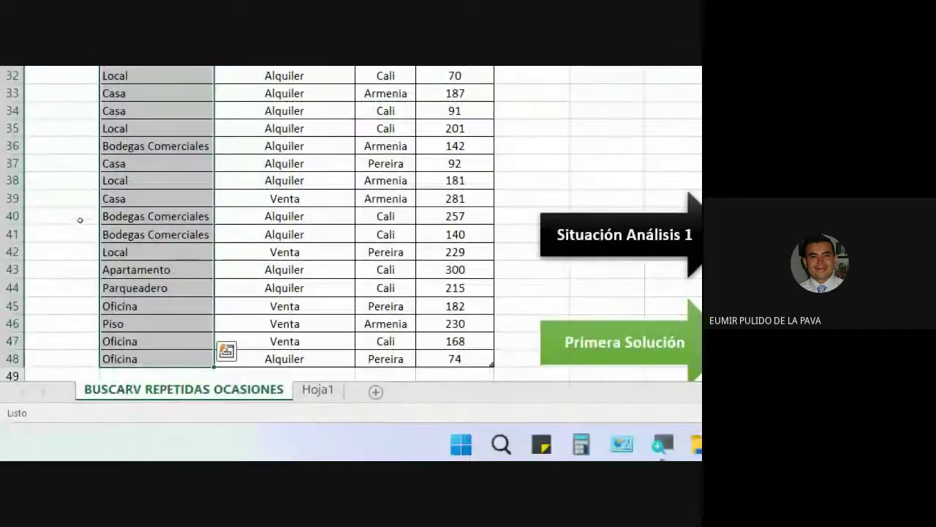
pyautogui.hotkey('ctrl', 'c')
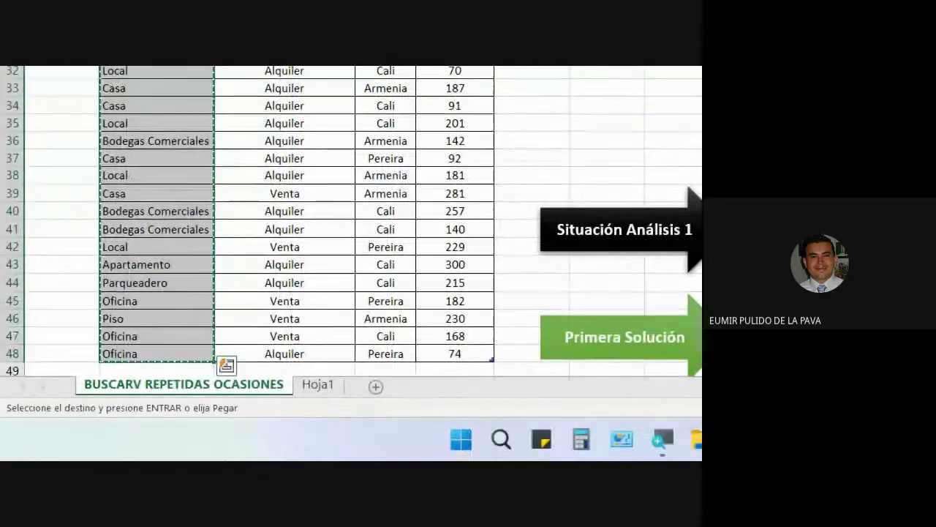
pyautogui.click(296, 396)
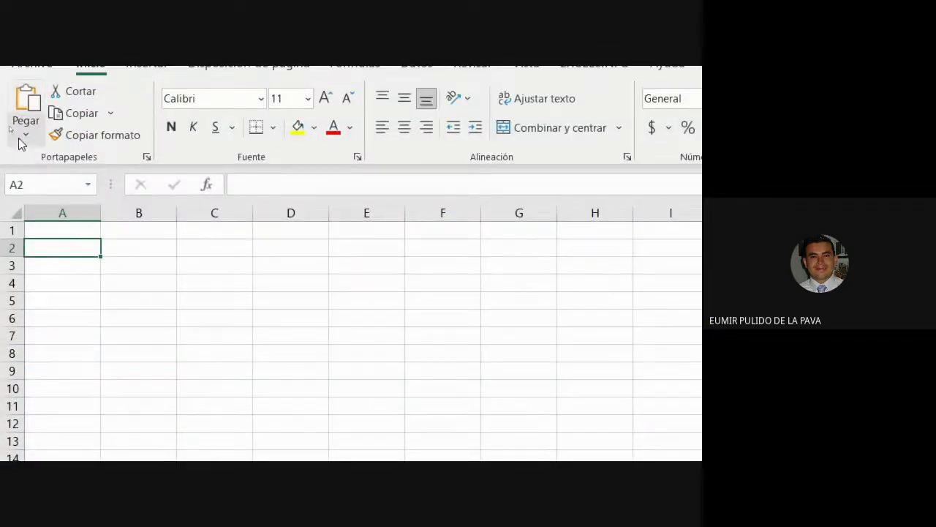
pyautogui.click(24, 132)
pyautogui.click(24, 273)
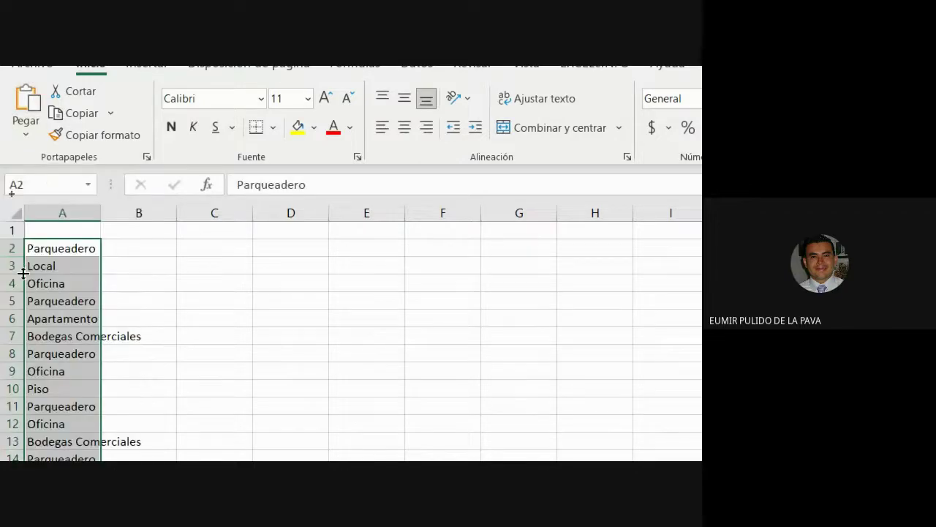
pyautogui.doubleClick(101, 213)
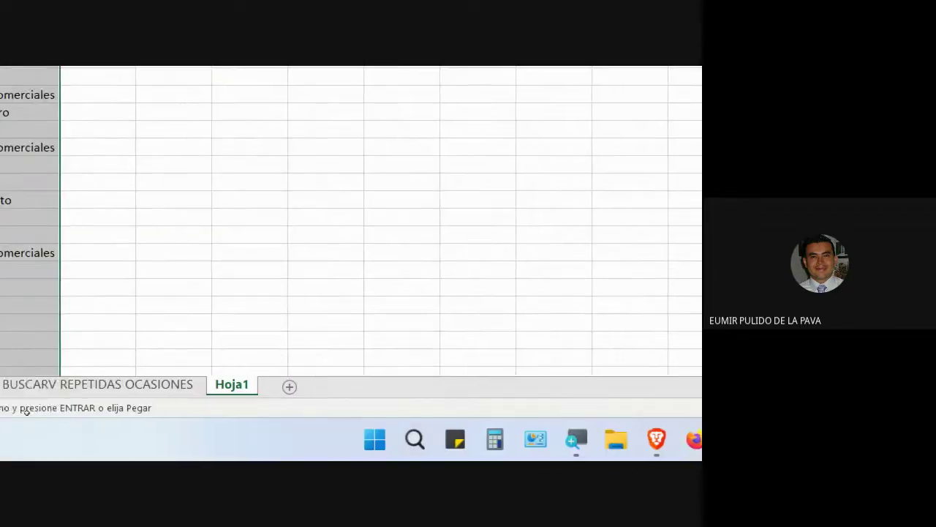
# Copy the TIPO INMUEBLE header and paste it into Hoja1 cell A1
pyautogui.click(139, 384)
pyautogui.scroll(9, 58, 302)
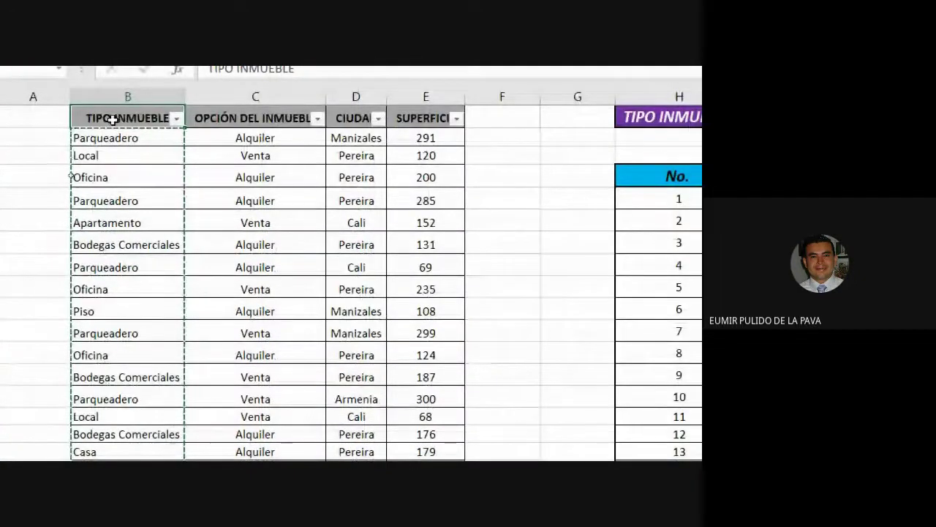
pyautogui.click(292, 384)
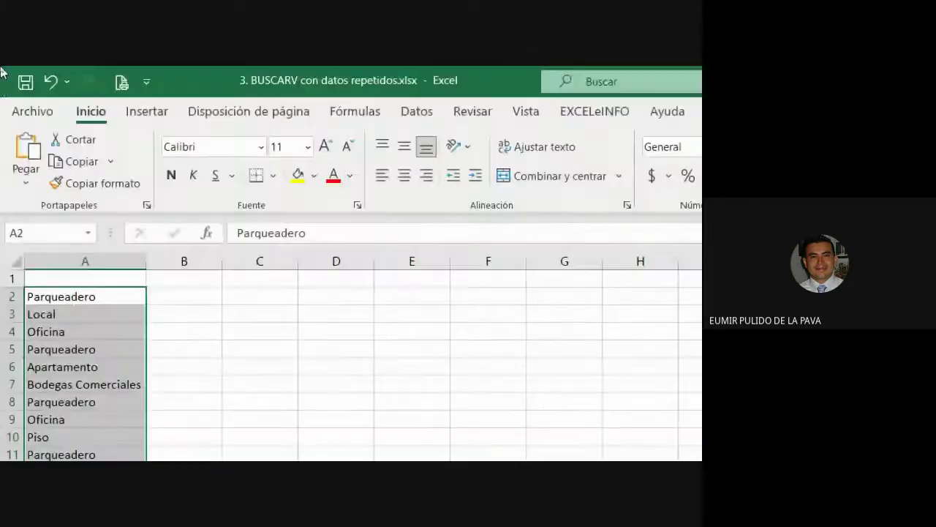
pyautogui.click(85, 261)
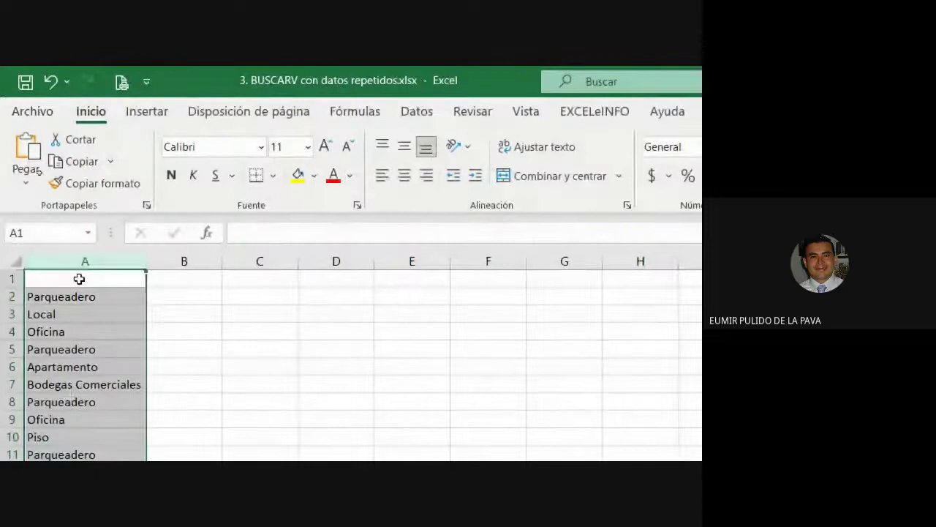
pyautogui.click(79, 279)
pyautogui.hotkey('ctrl', 'v')
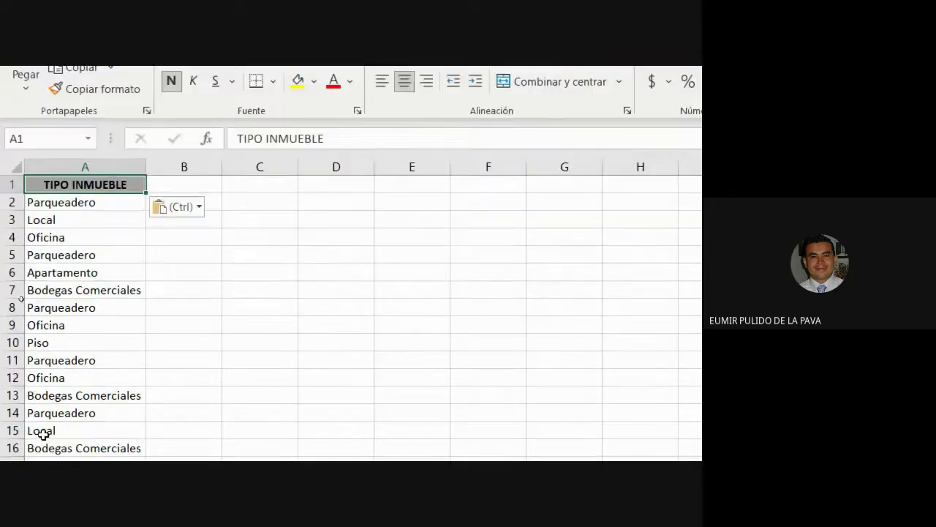
# Create a table from =$A$1:$A$44 with headers and rename it from Tabla2 to TTIPOINMUEBLES
pyautogui.hotkey('ctrl', 't')
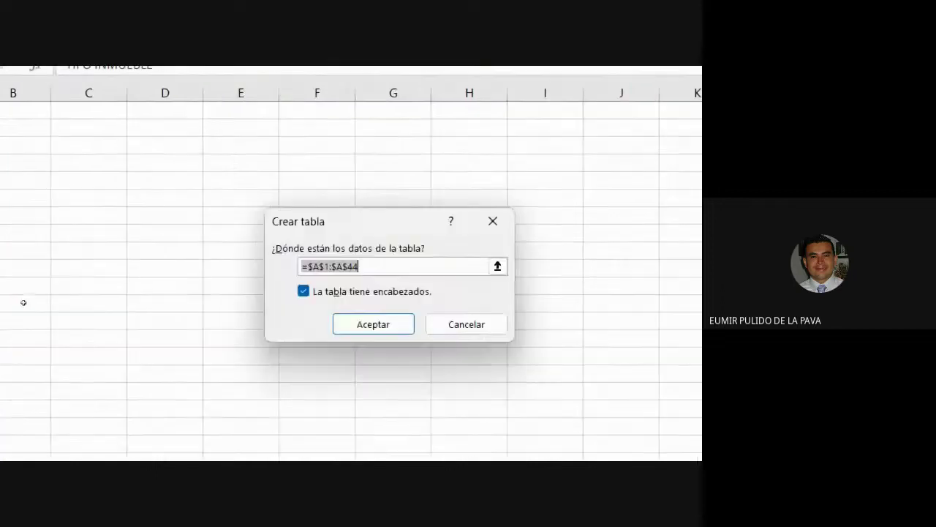
pyautogui.moveTo(303, 222); pyautogui.dragTo(220, 158)
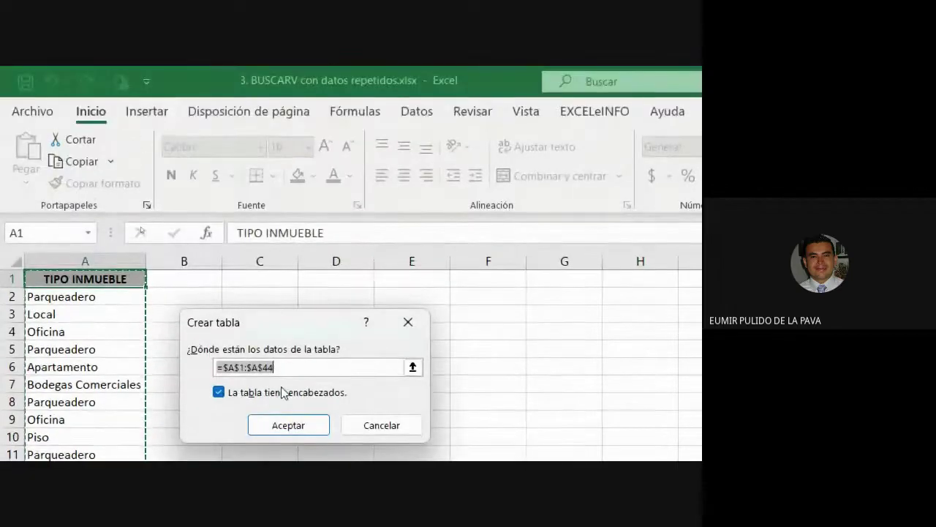
pyautogui.click(287, 424)
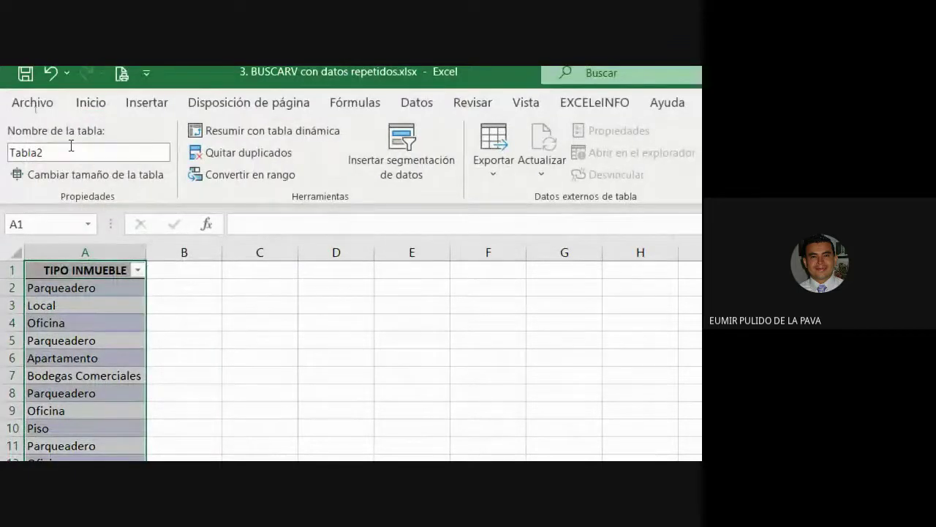
pyautogui.click(71, 147)
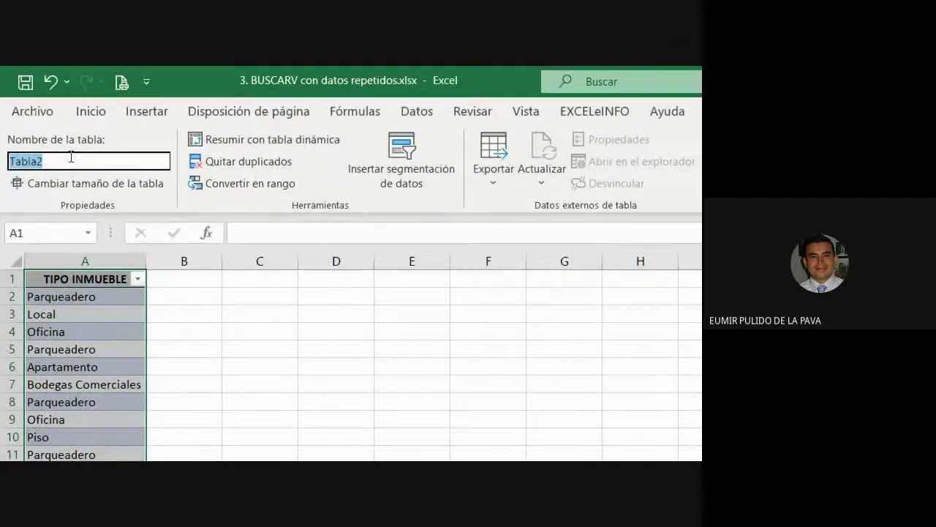
pyautogui.write('T')
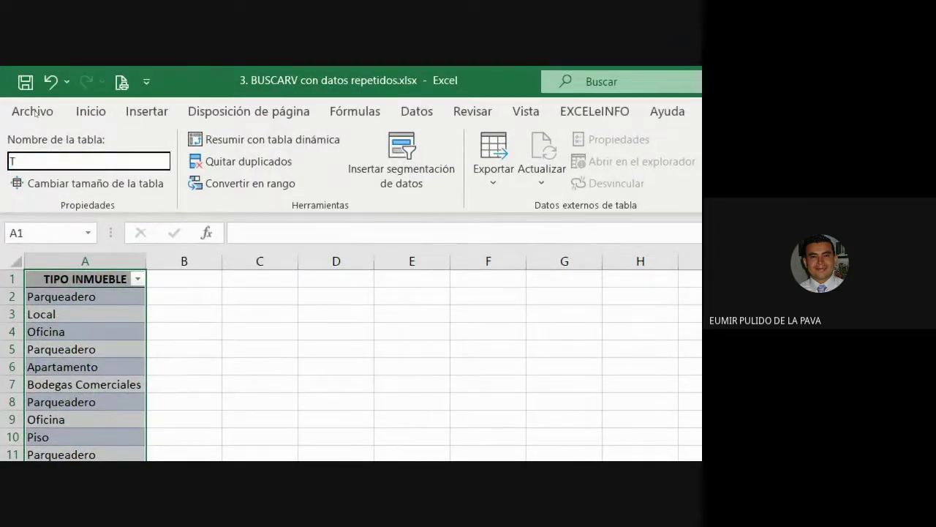
pyautogui.write('TIPOINMUEBLES')
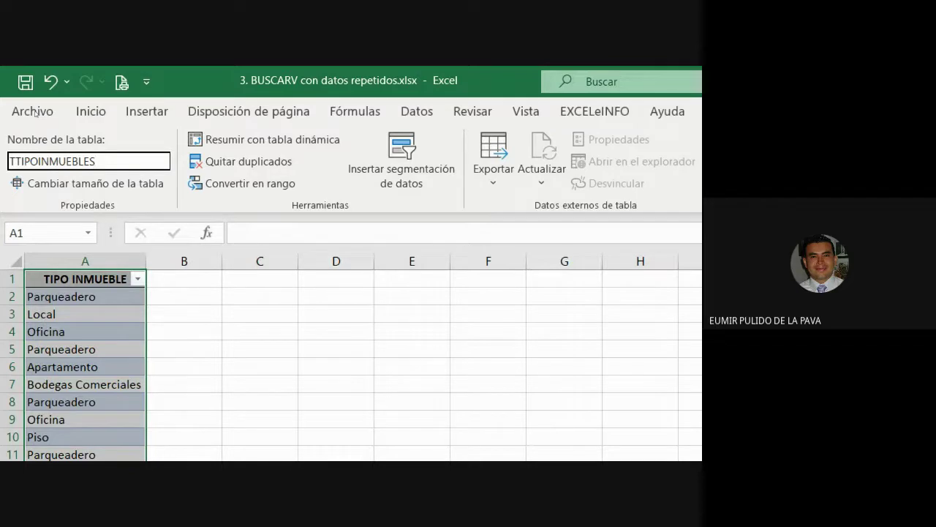
pyautogui.press('Return')
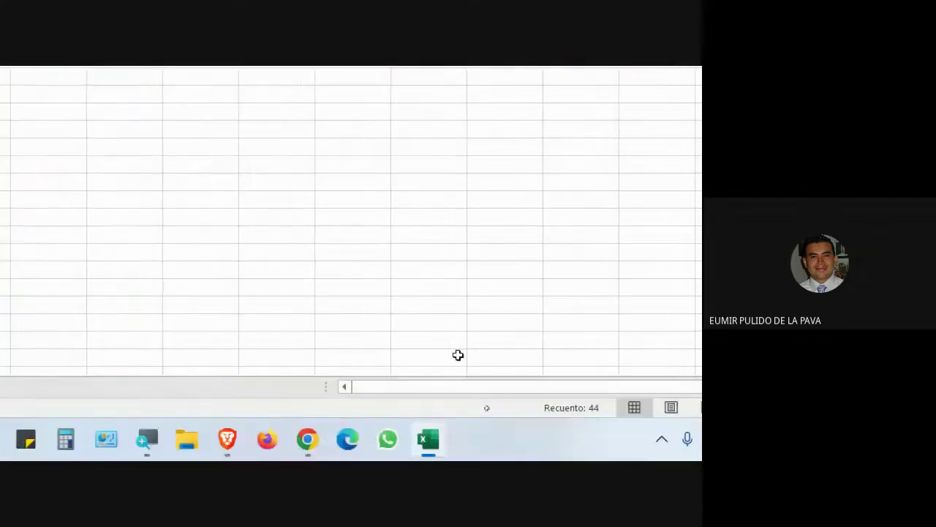
# Admit the waiting participant in Google Meet, then return to Excel and select cell A2
pyautogui.moveTo(307, 439)
pyautogui.click(230, 374)
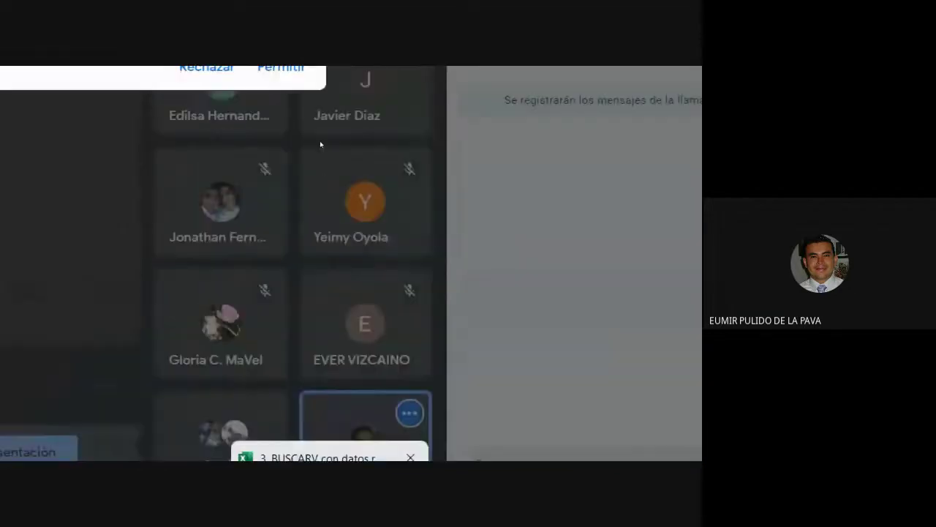
pyautogui.click(443, 183)
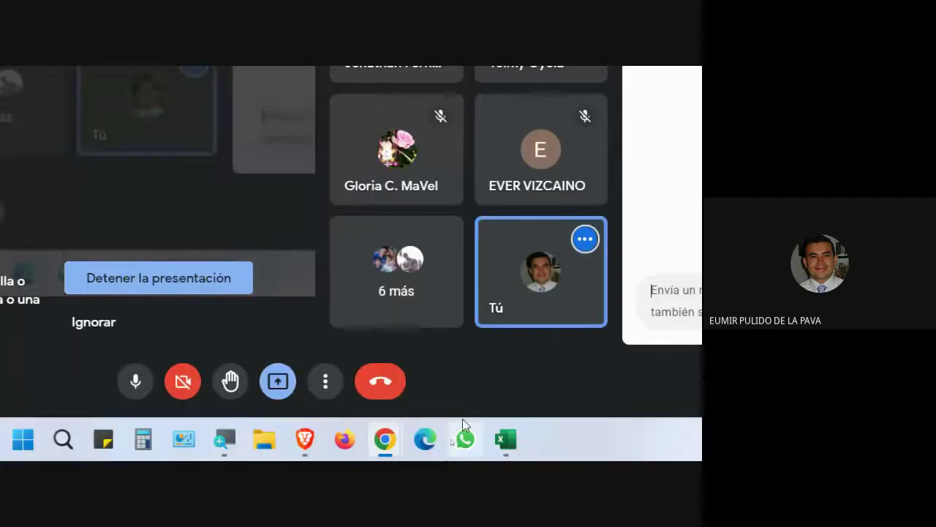
pyautogui.click(503, 440)
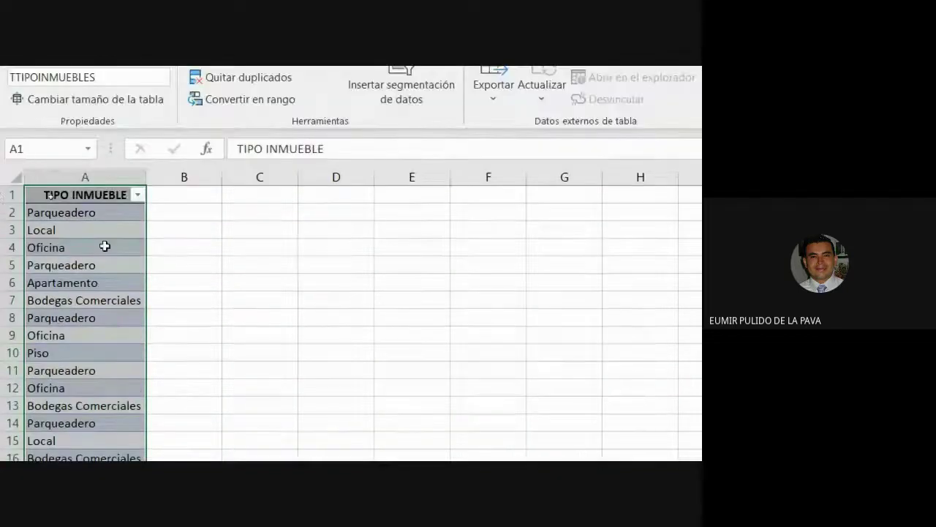
pyautogui.click(90, 210)
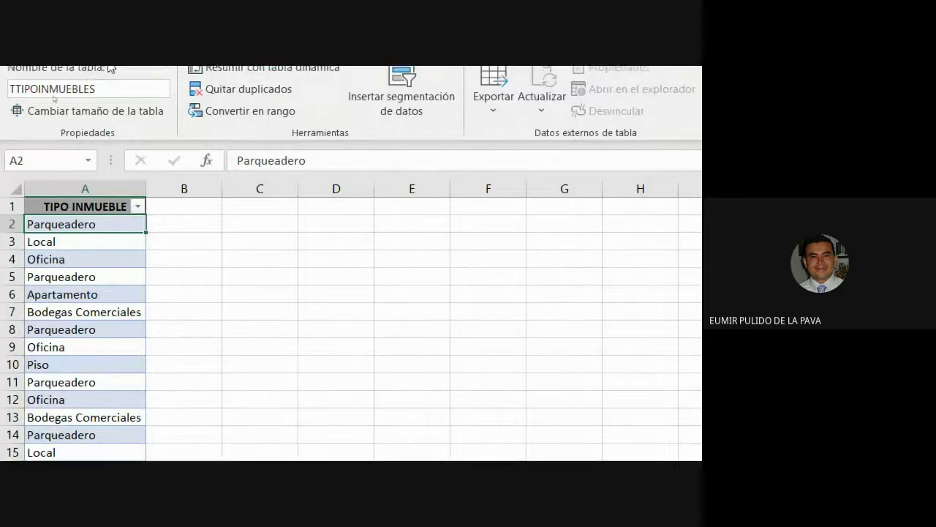
# Remove duplicates on TIPO INMUEBLE, deleting 36 repeats and leaving seven unique property types
pyautogui.click(241, 164)
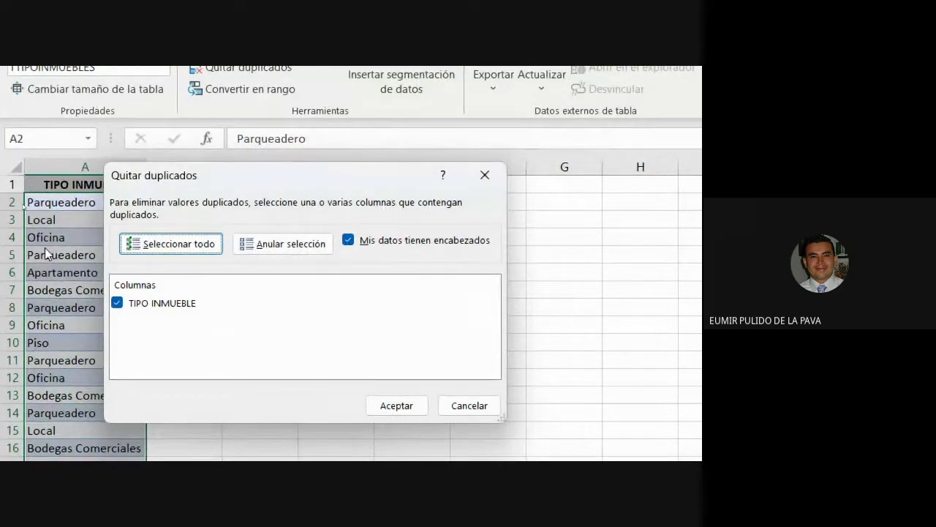
pyautogui.click(395, 405)
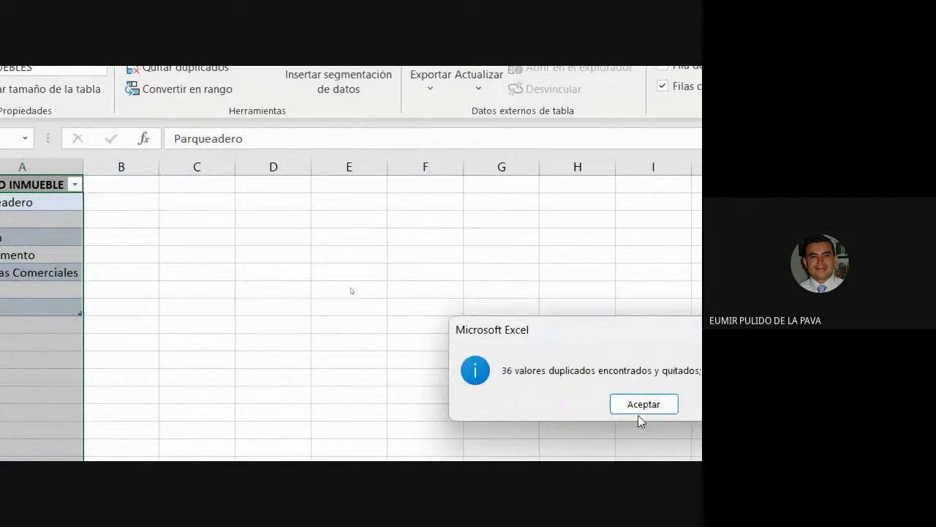
pyautogui.click(639, 407)
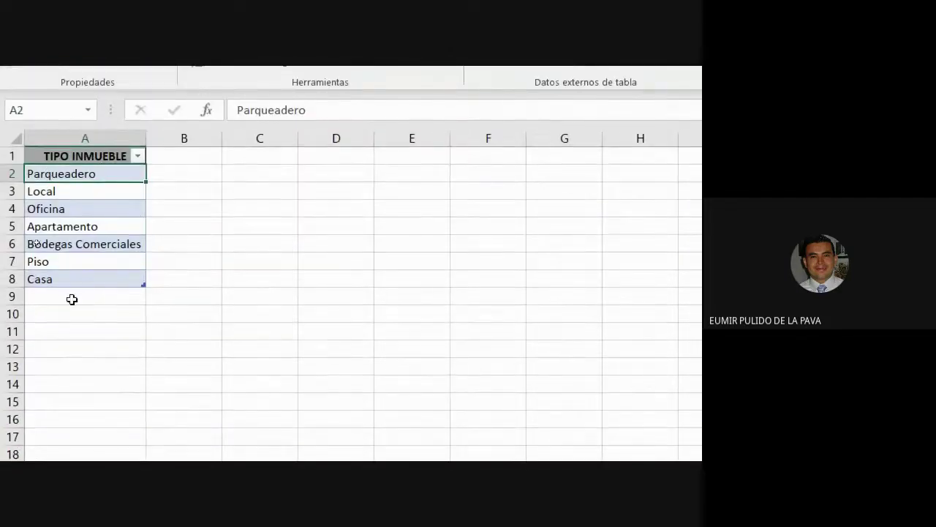
pyautogui.press('Up')
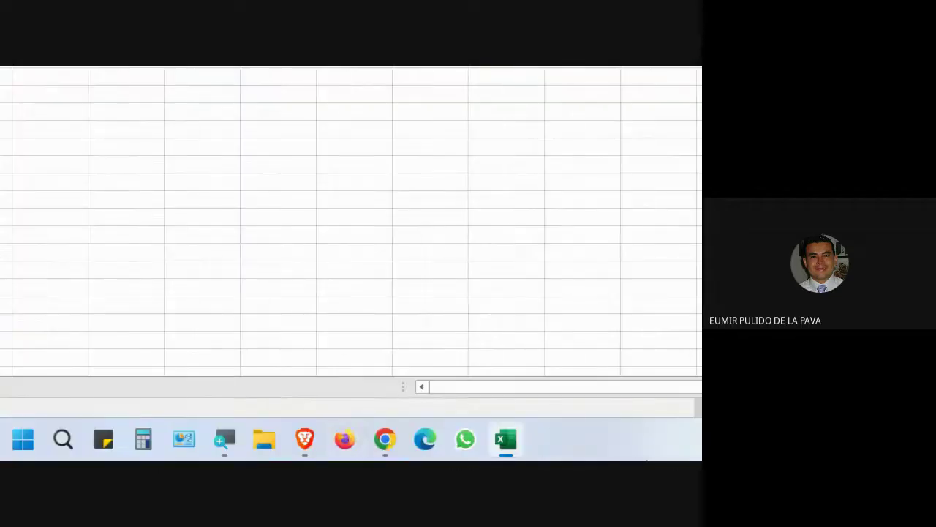
# Admit two more waiting participants to the Meet call, returning to Excel afterwards
pyautogui.moveTo(385, 439)
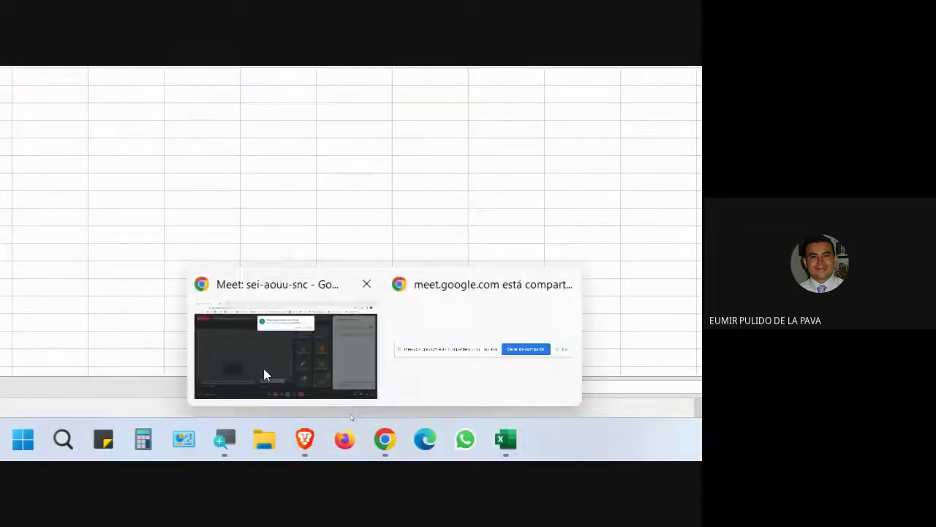
pyautogui.click(322, 377)
pyautogui.click(462, 197)
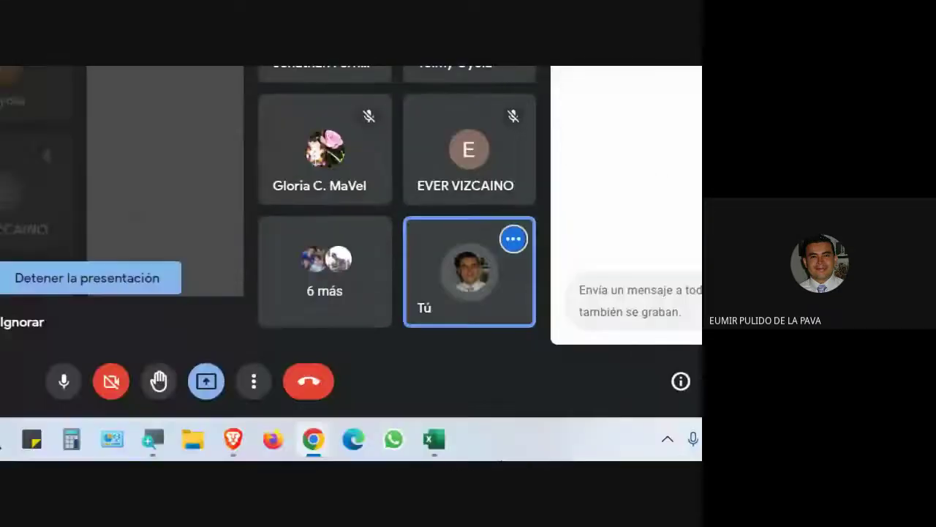
pyautogui.click(430, 443)
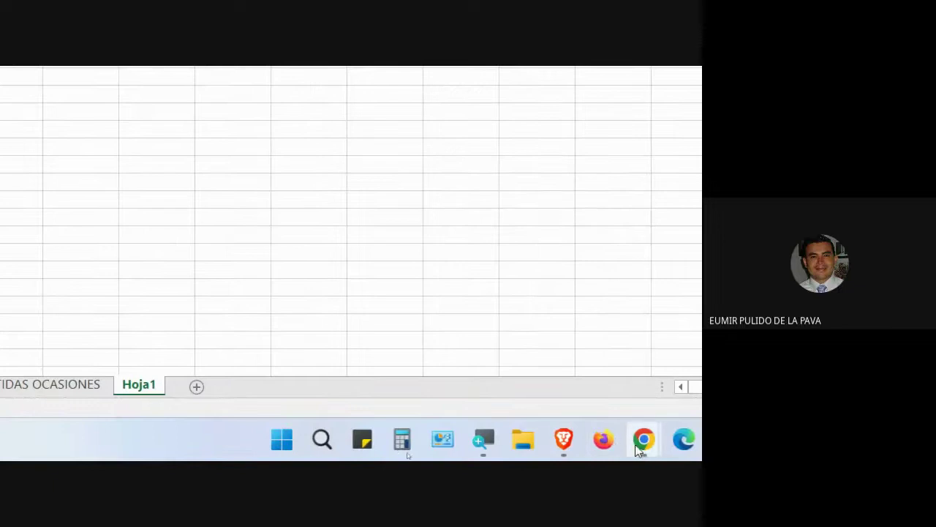
pyautogui.moveTo(641, 448)
pyautogui.click(560, 384)
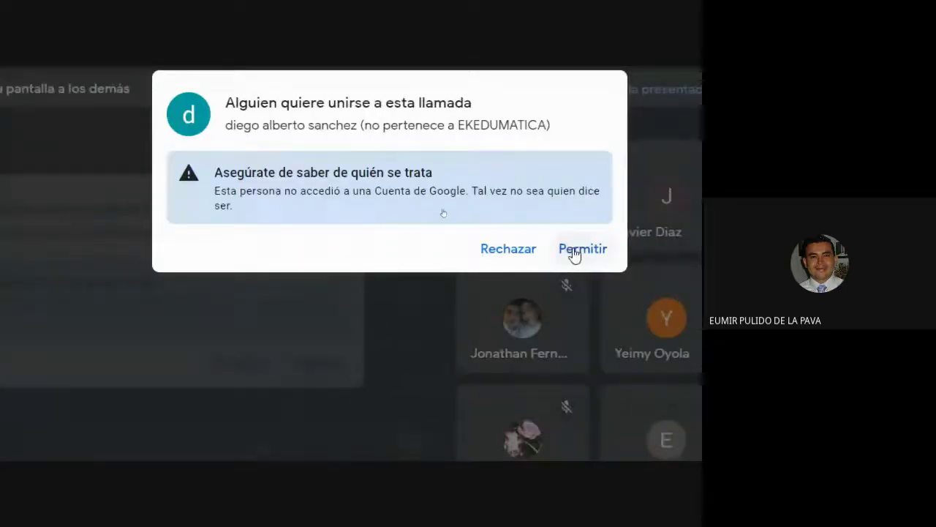
pyautogui.click(575, 248)
pyautogui.click(595, 438)
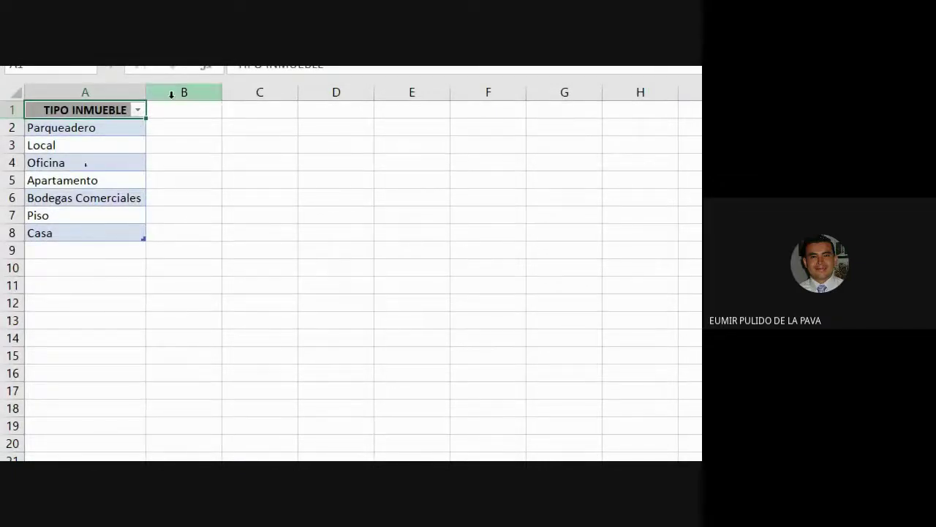
# Define the name INMUEBLES for the property types in A2:A8, then return to the BUSCARV REPETIDAS OCASIONES sheet
pyautogui.moveTo(125, 125); pyautogui.dragTo(129, 227)
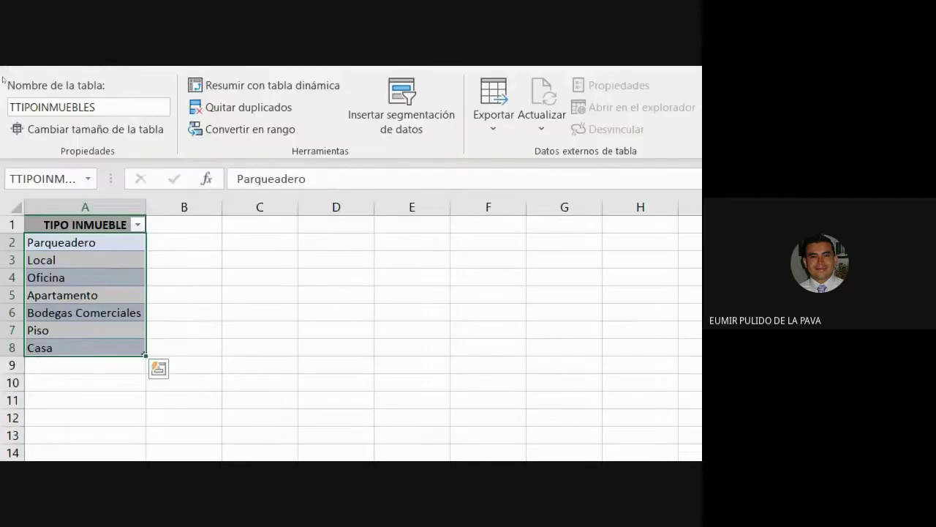
pyautogui.click(356, 111)
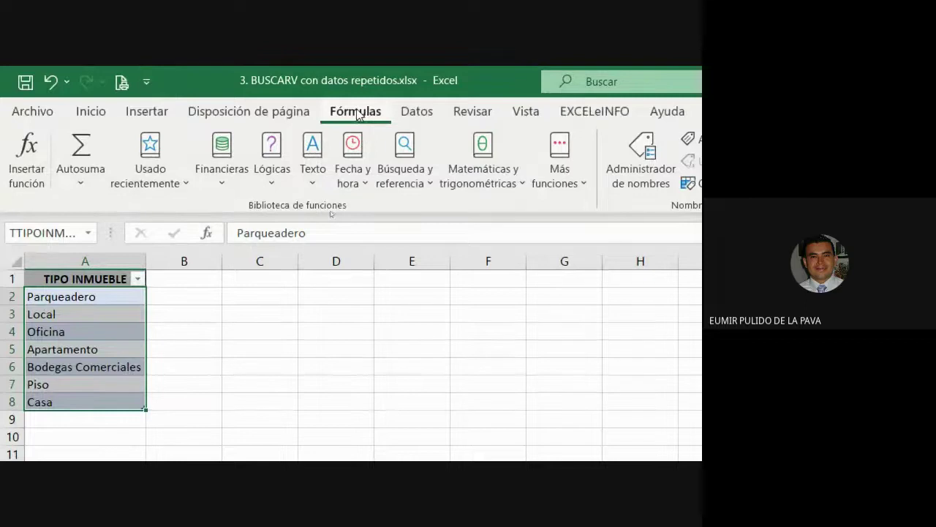
pyautogui.click(641, 150)
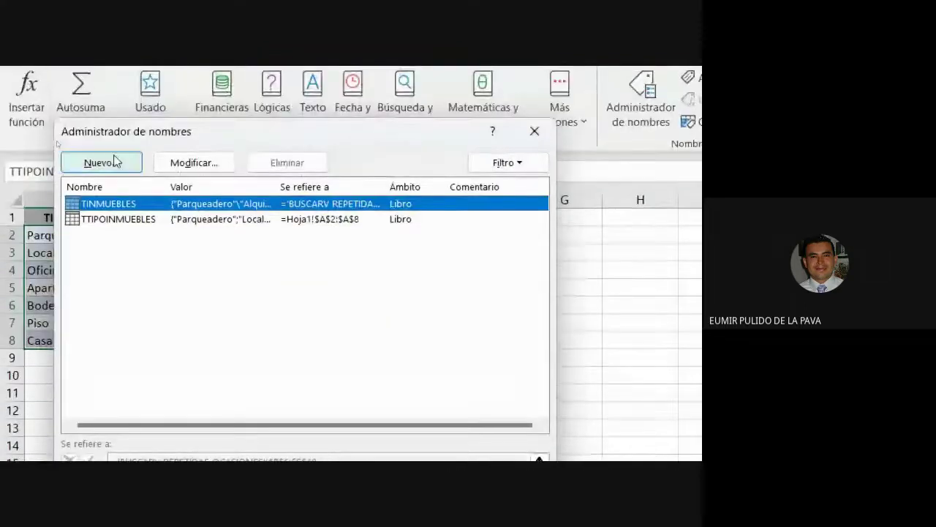
pyautogui.moveTo(117, 135); pyautogui.dragTo(238, 158)
pyautogui.click(219, 248)
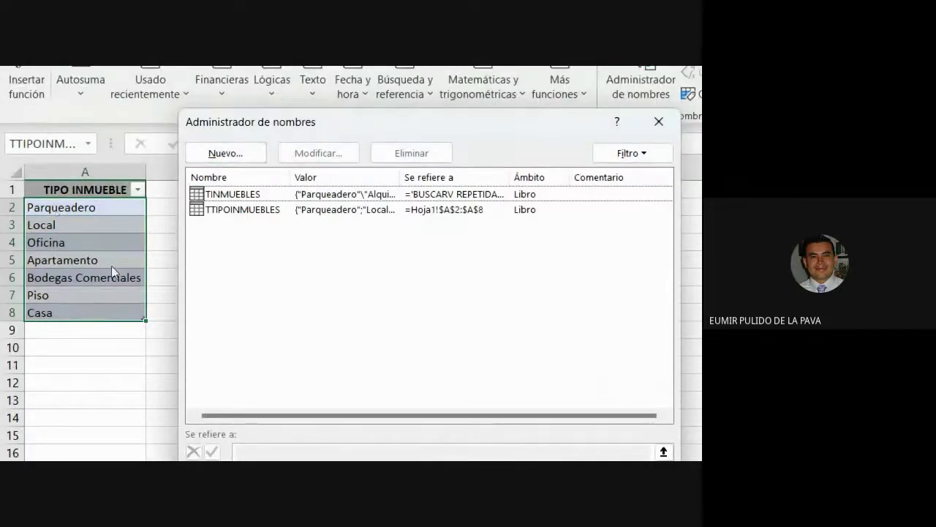
pyautogui.click(226, 155)
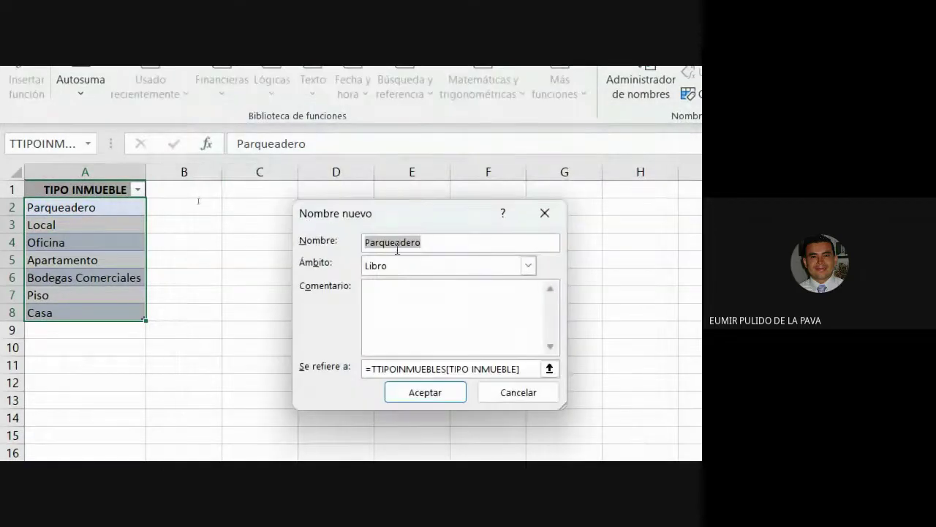
pyautogui.write('INMUEBLES')
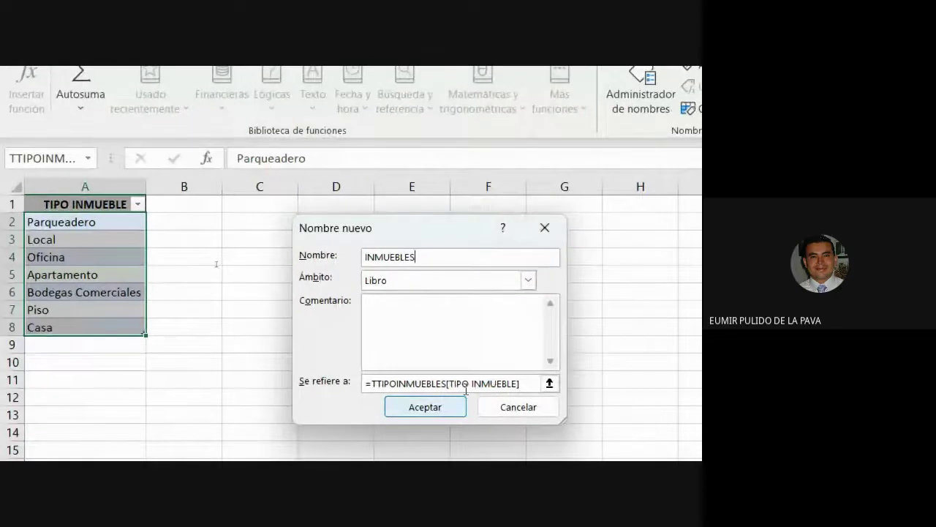
pyautogui.click(399, 389)
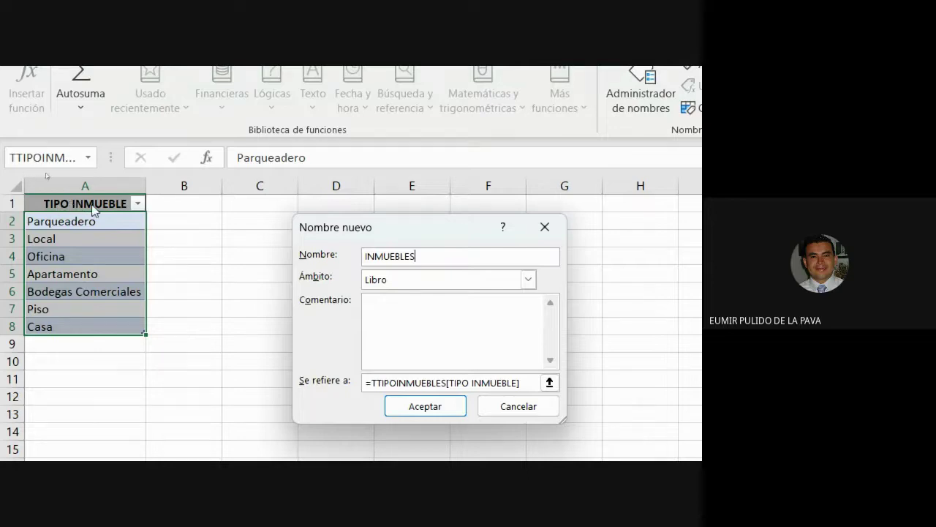
pyautogui.click(416, 409)
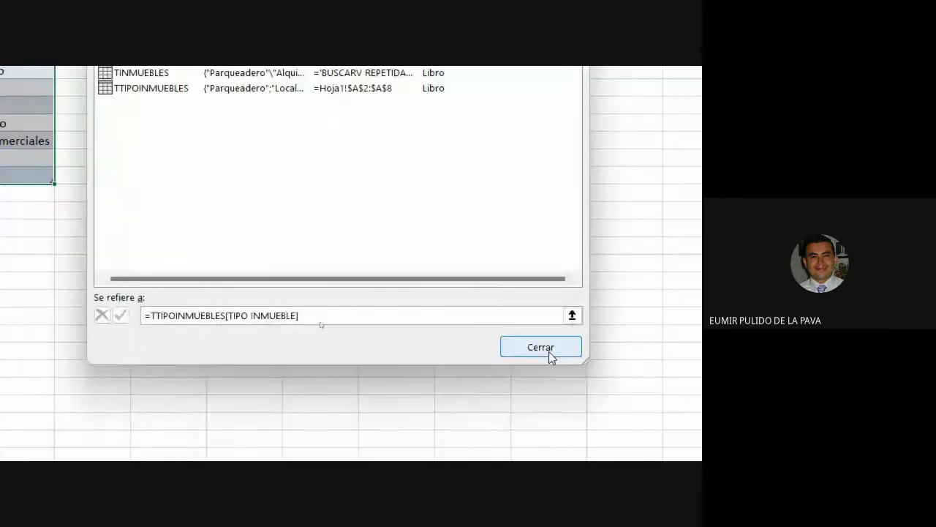
pyautogui.click(550, 356)
pyautogui.click(150, 388)
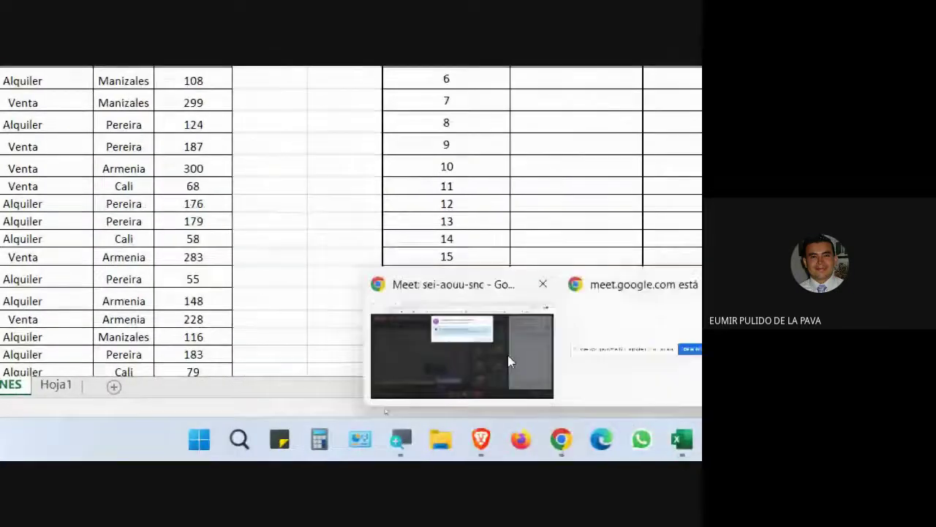
# Admit the waiting participant into the Google Meet call and return to Excel
pyautogui.click(507, 355)
pyautogui.click(622, 267)
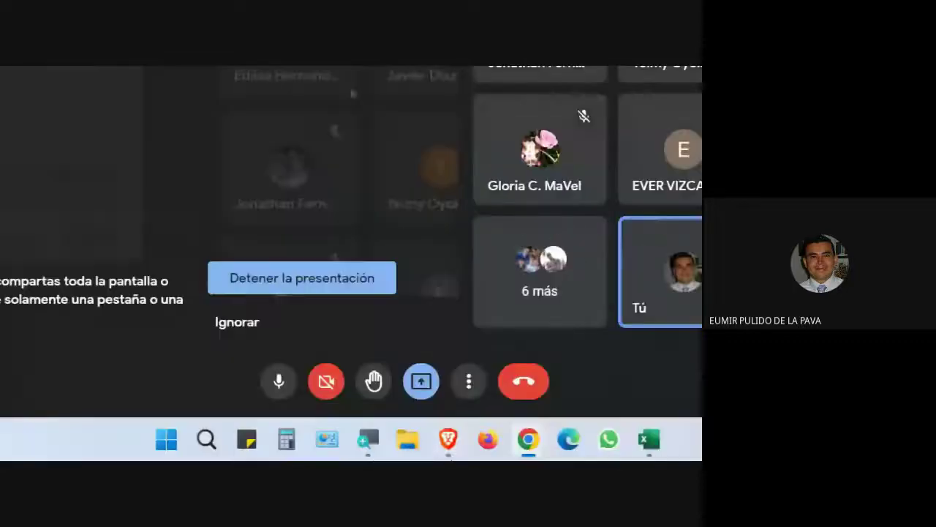
pyautogui.click(648, 446)
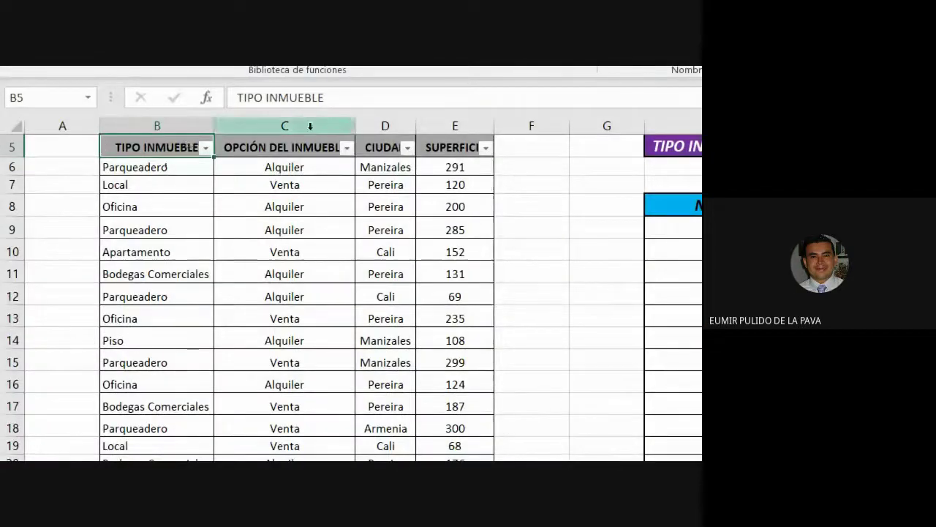
# Give the purple TIPO INMUEBLE cell List validation with source =INMUEBLES, then check its dropdown
pyautogui.click(358, 156)
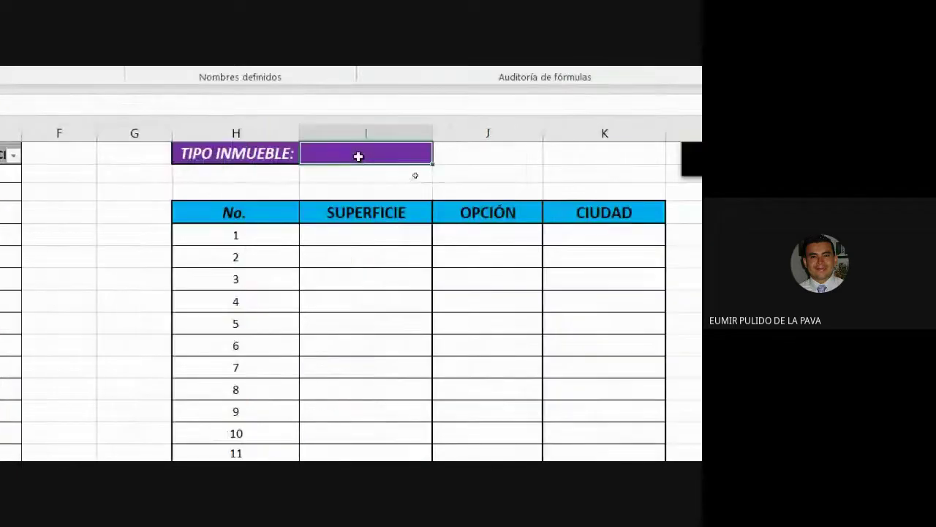
pyautogui.scroll(1, 359, 155)
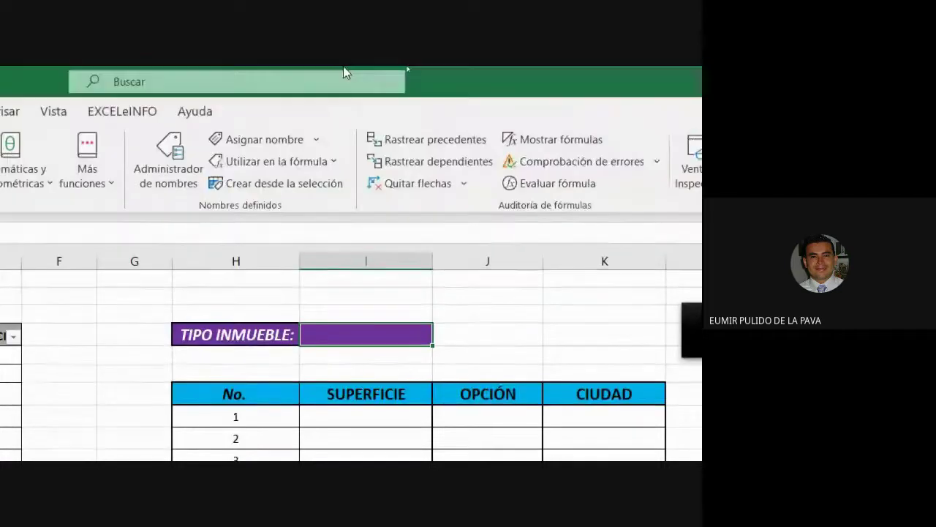
pyautogui.click(125, 111)
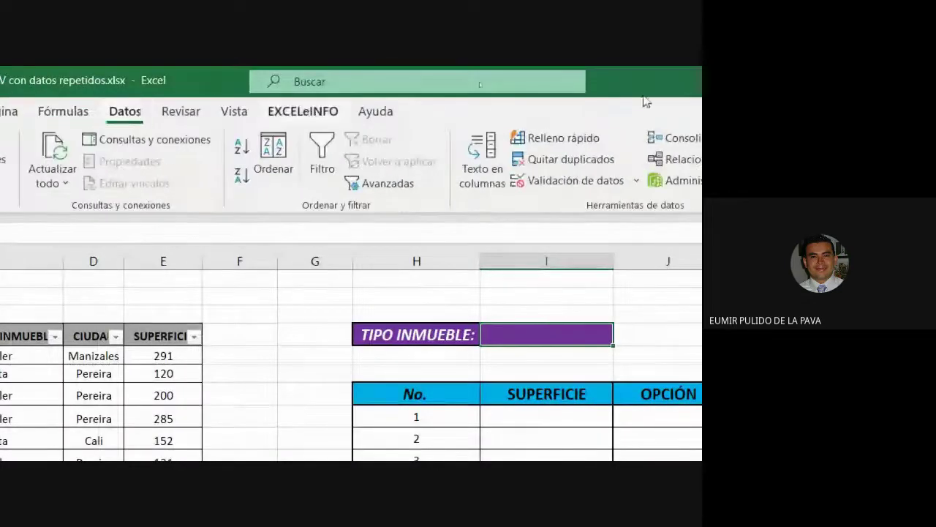
pyautogui.click(370, 181)
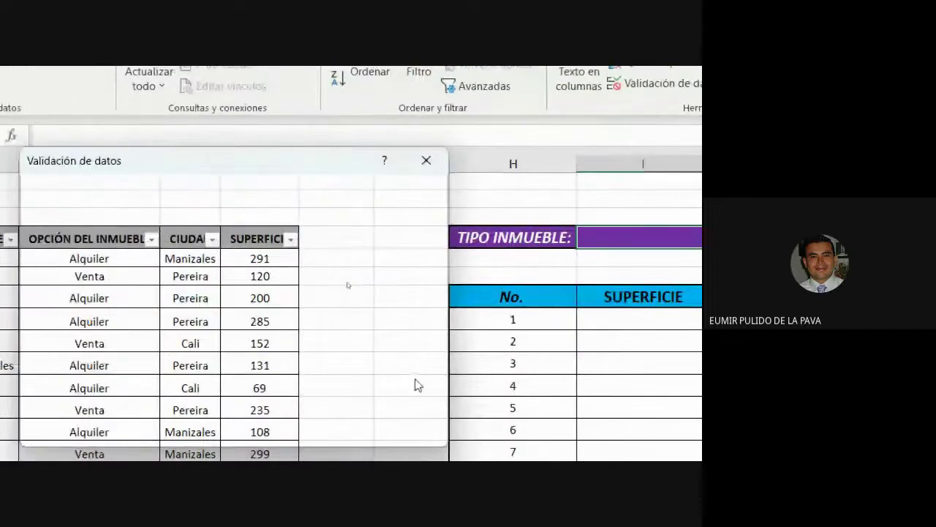
pyautogui.moveTo(144, 160); pyautogui.dragTo(324, 159)
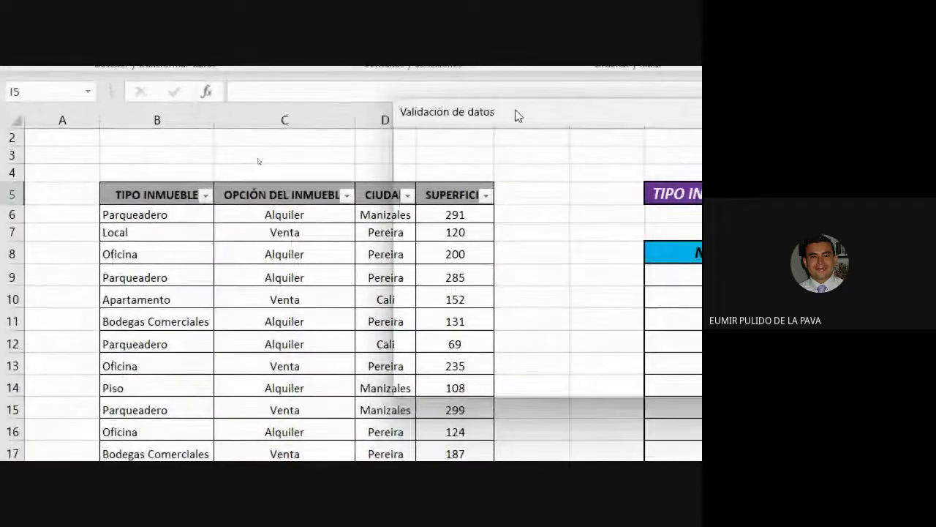
pyautogui.moveTo(516, 111); pyautogui.dragTo(662, 132)
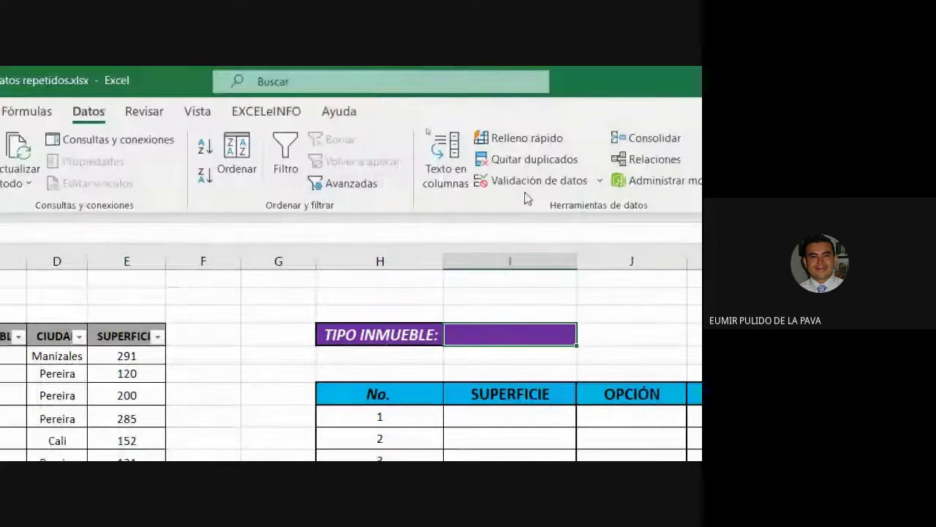
pyautogui.click(523, 184)
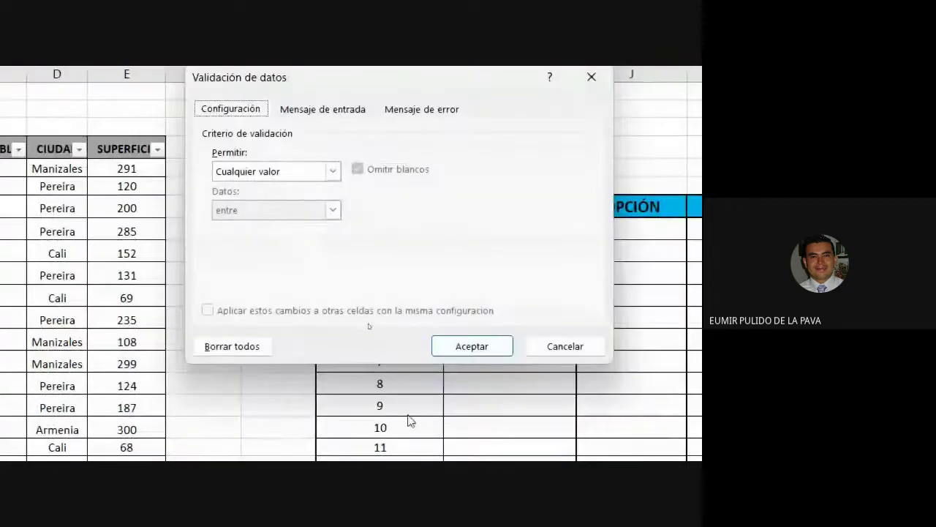
pyautogui.click(325, 171)
pyautogui.click(282, 226)
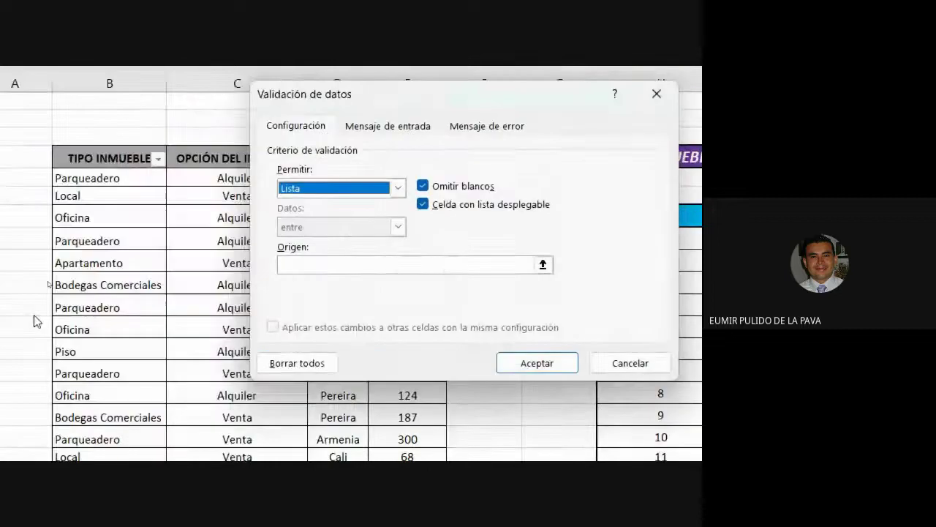
pyautogui.click(285, 264)
pyautogui.write('=INM')
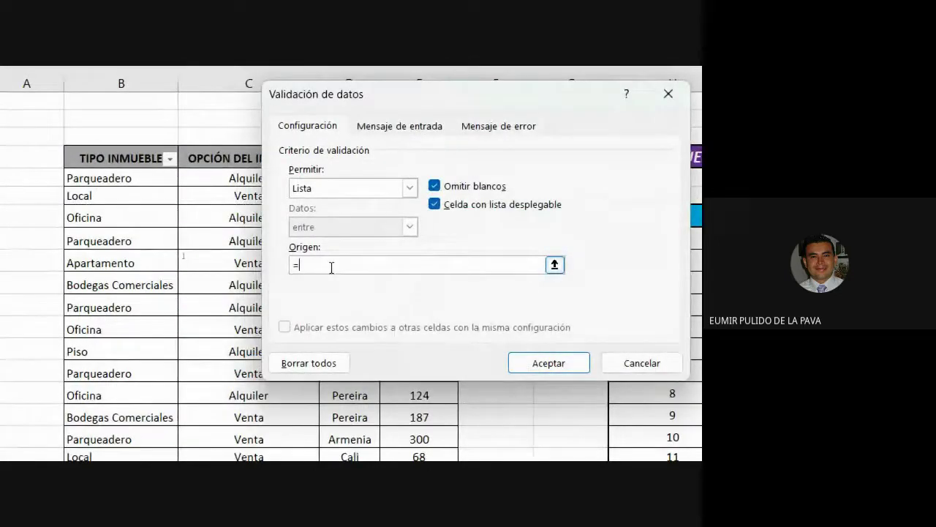
pyautogui.write('UEBLES')
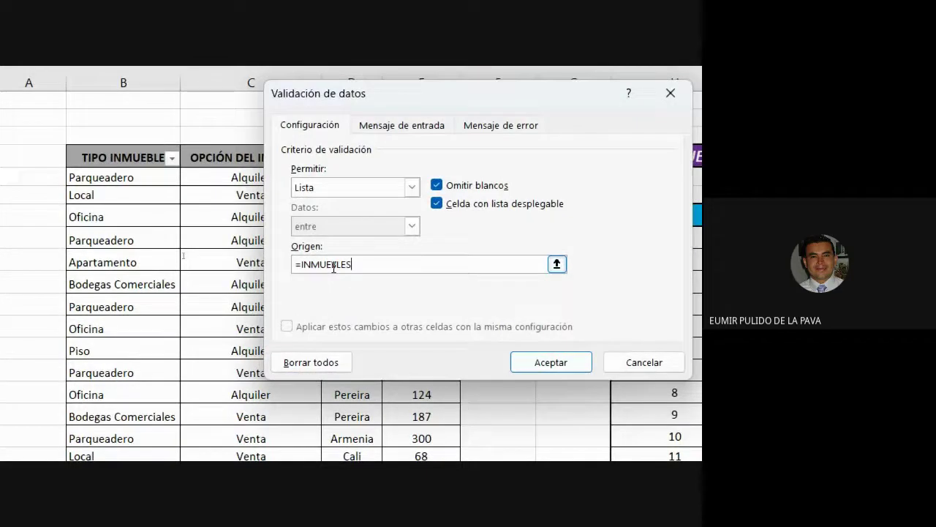
pyautogui.click(560, 362)
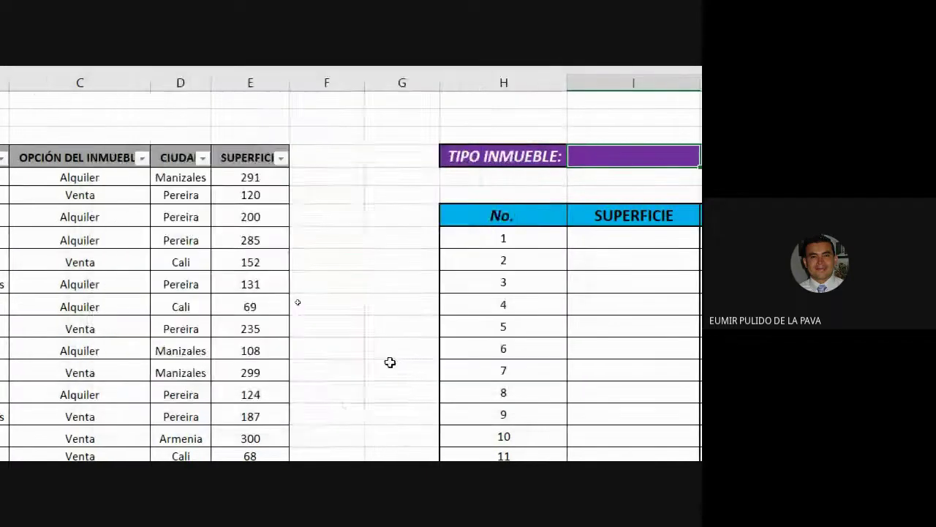
pyautogui.click(708, 158)
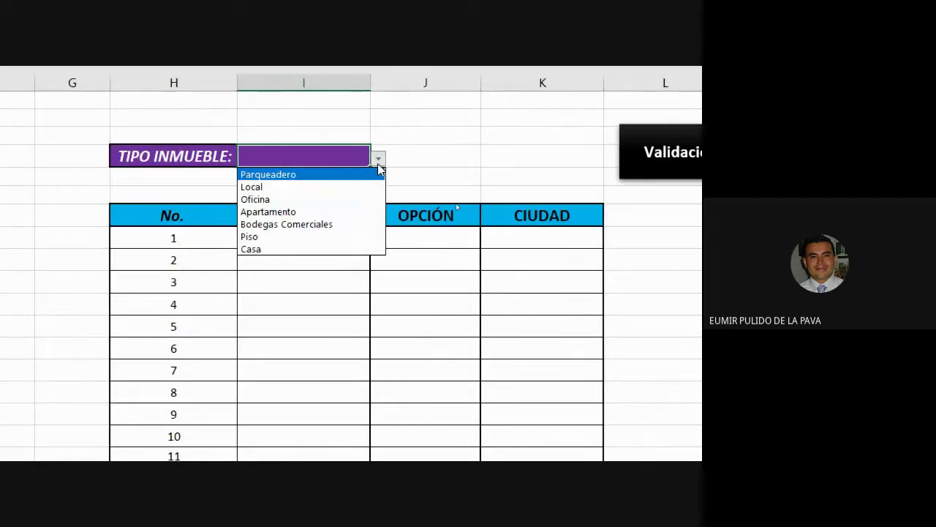
pyautogui.scroll(-10, 188, 358)
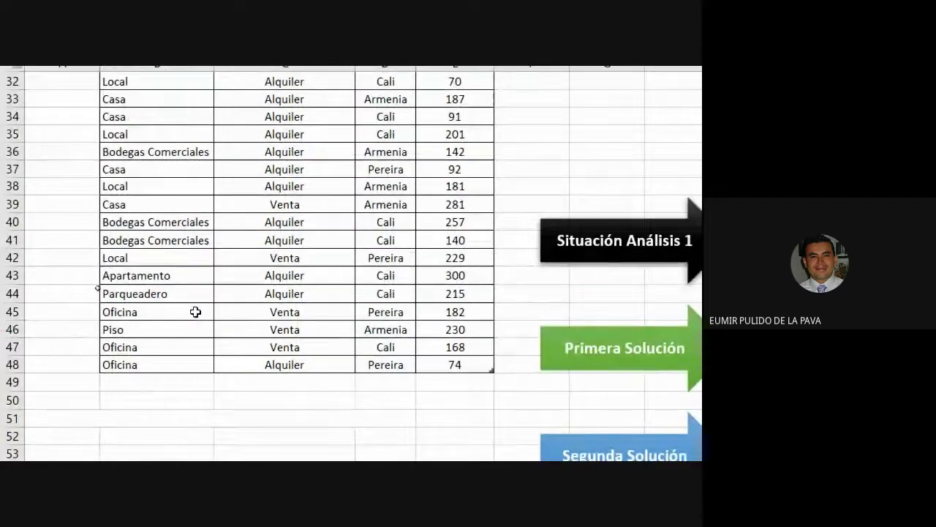
# Enter Finca as the property type in B49, the new row below the table
pyautogui.scroll(-2, 195, 310)
pyautogui.click(120, 276)
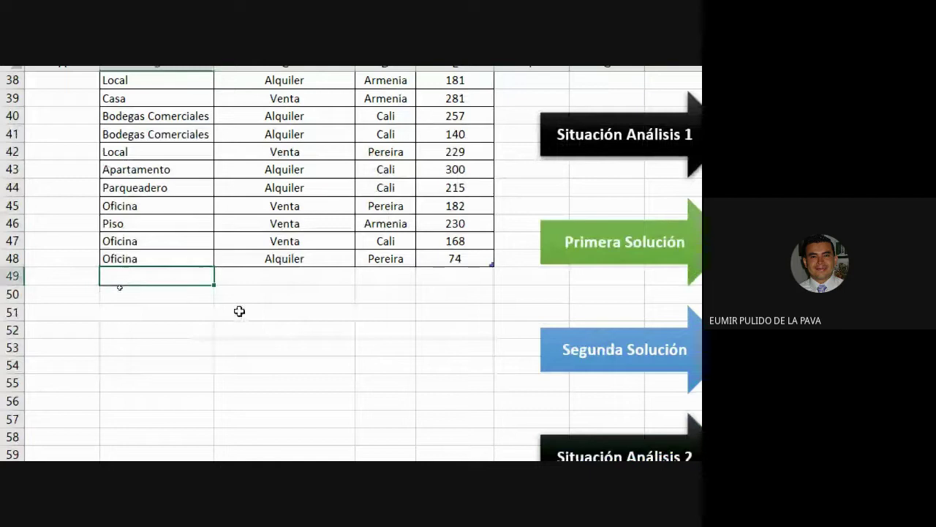
pyautogui.write('fl')
pyautogui.press('Tab')
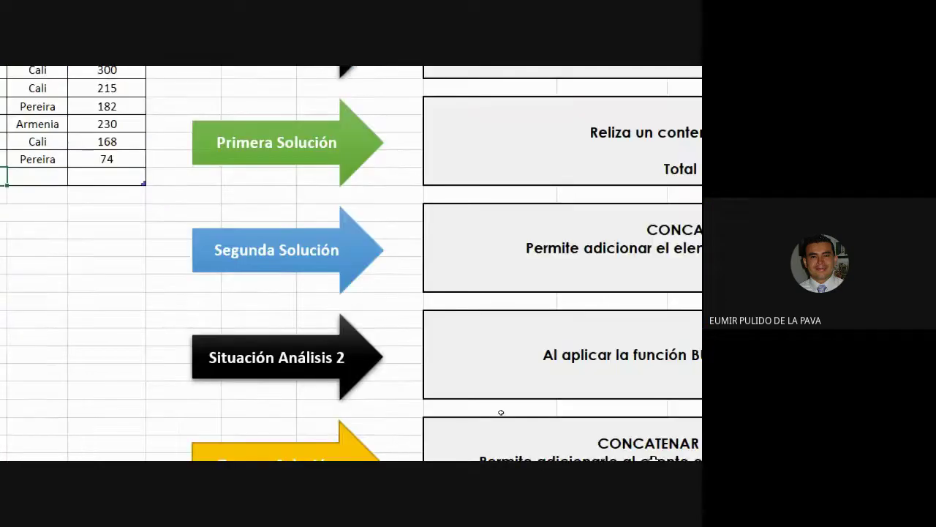
# Decline the person asking to join the Google Meet call and return to Excel
pyautogui.hotkey('alt', 'Tab')
pyautogui.click(493, 207)
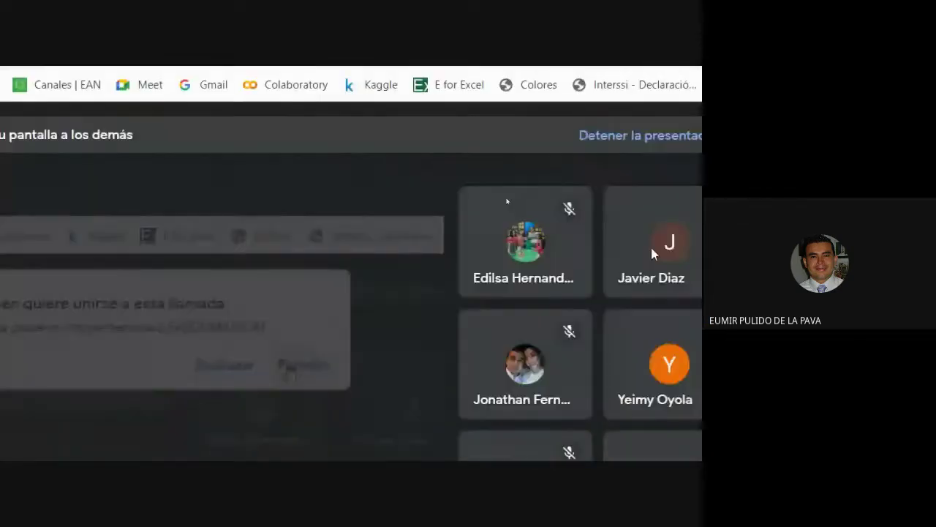
pyautogui.hotkey('alt', 'Tab')
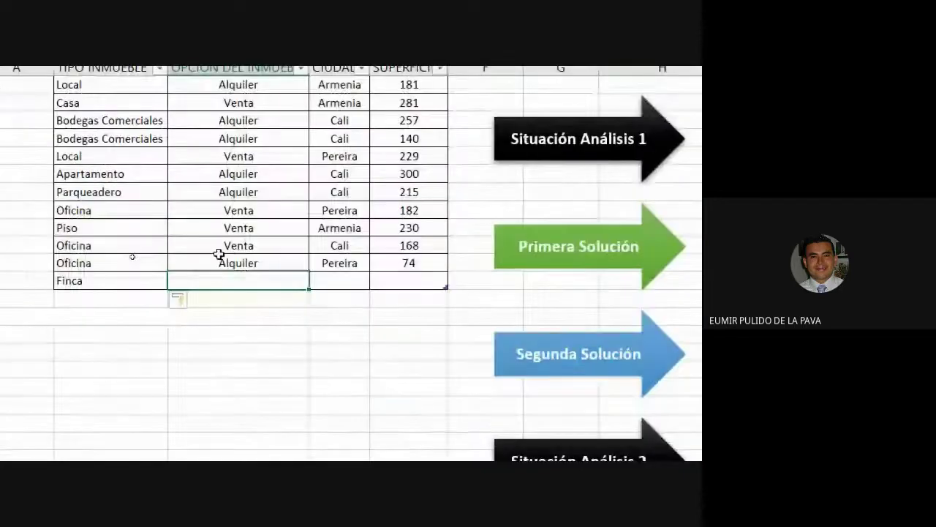
# Complete the Finca row with Venta, Pereira and 1000
pyautogui.write('Venta')
pyautogui.press('Tab')
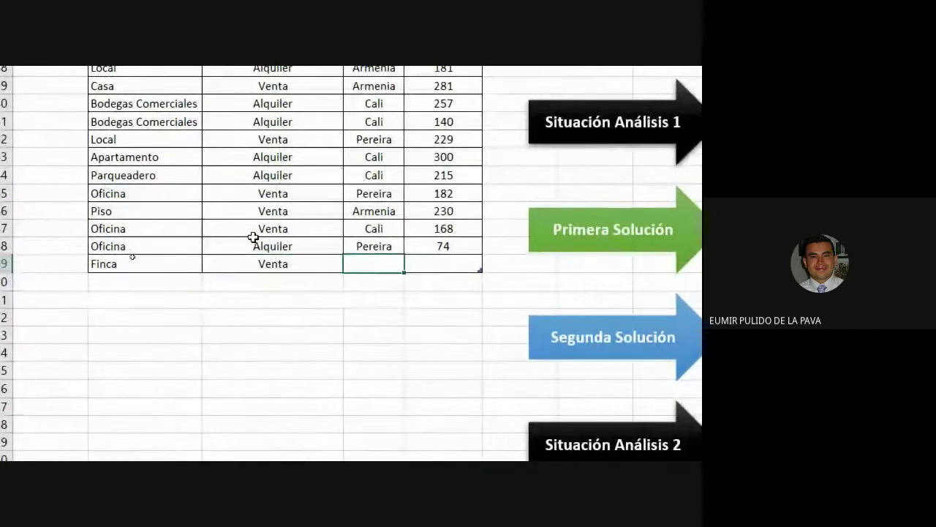
pyautogui.write('Pereira')
pyautogui.press('Tab')
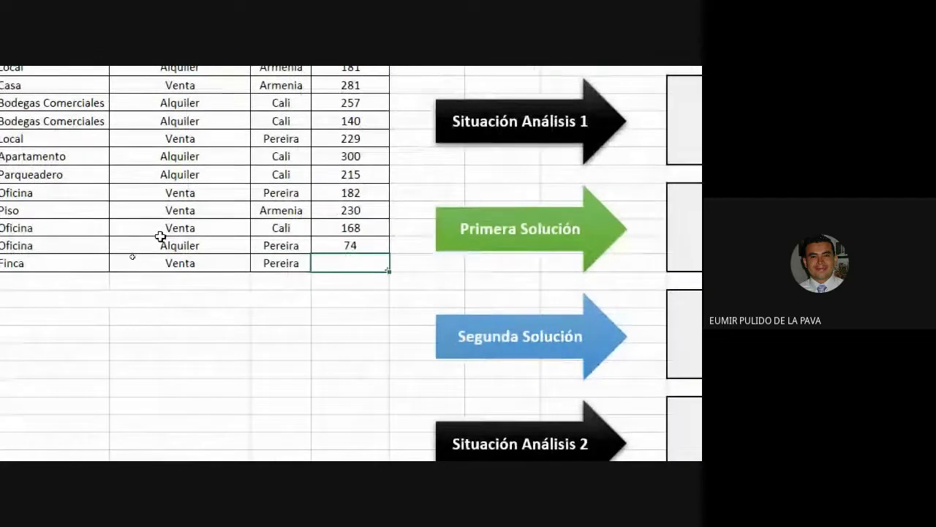
pyautogui.write('1000')
pyautogui.press('Return')
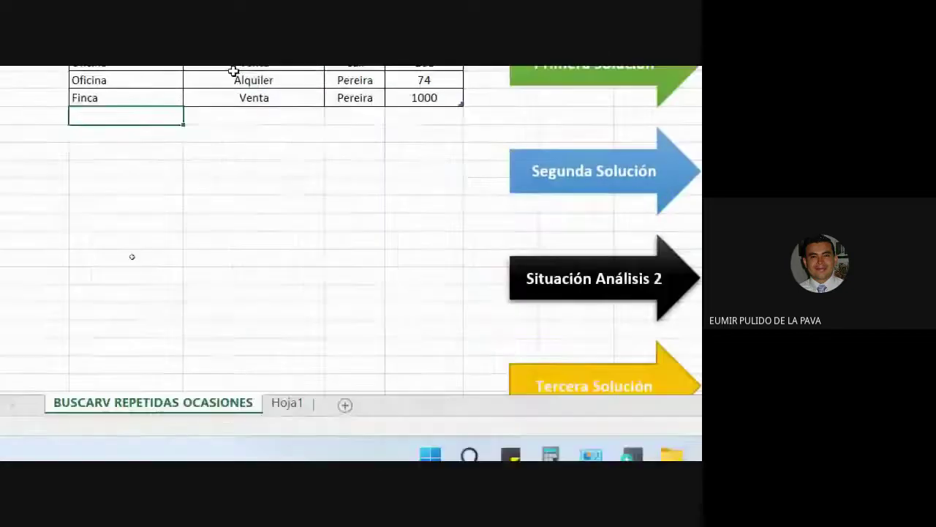
# Add Finca below Casa in the Hoja1 type list and return to the BUSCARV REPETIDAS OCASIONES sheet
pyautogui.click(282, 396)
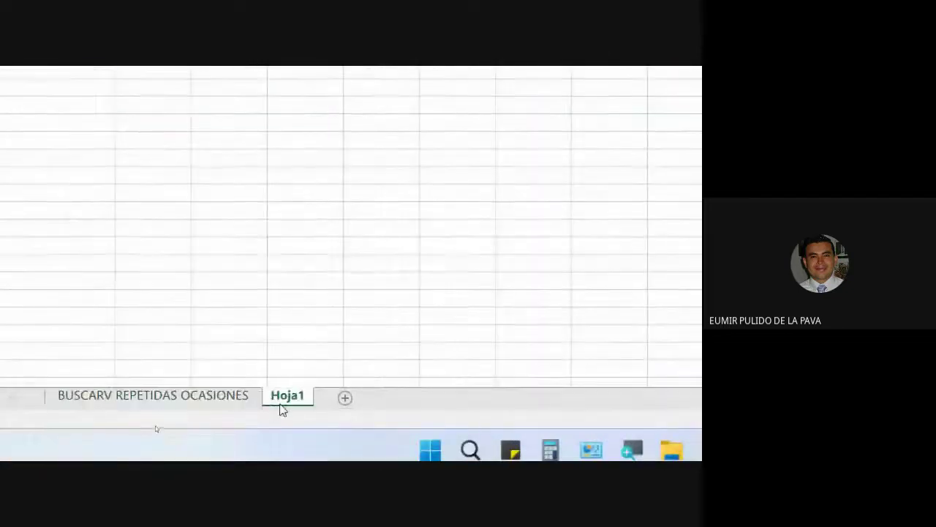
pyautogui.click(90, 321)
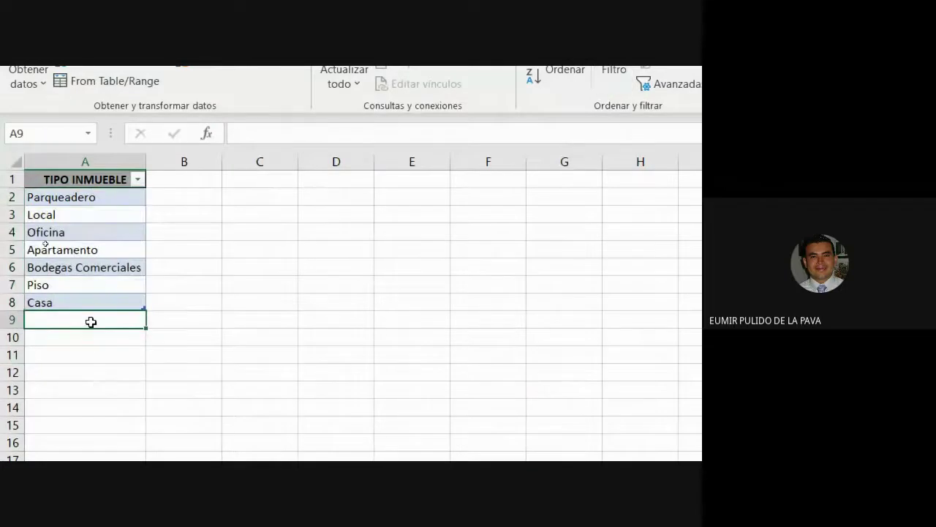
pyautogui.write('Finca')
pyautogui.press('Return')
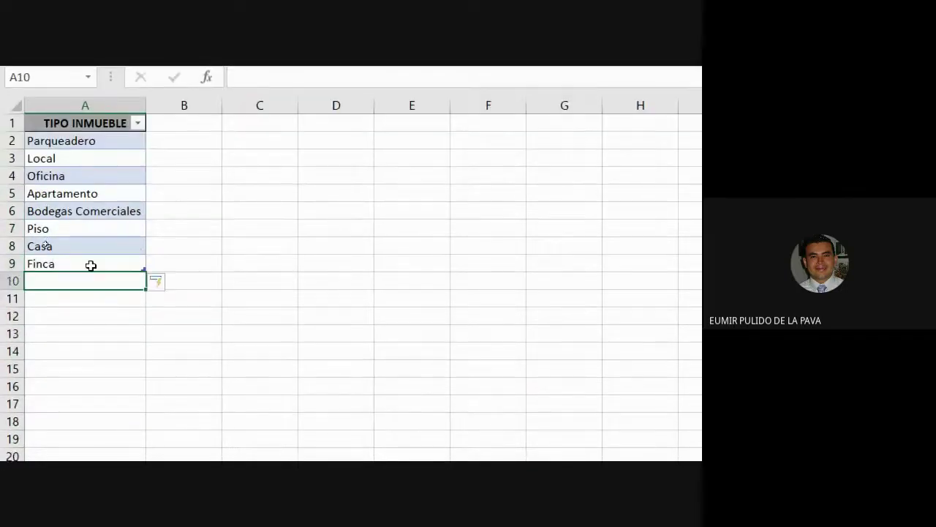
pyautogui.click(244, 389)
pyautogui.scroll(8, 420, 180)
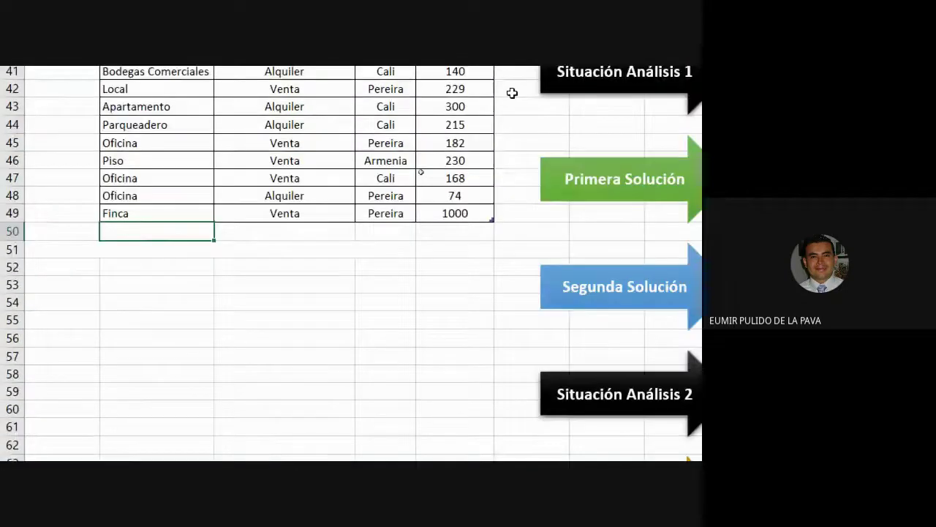
pyautogui.scroll(7, 659, 249)
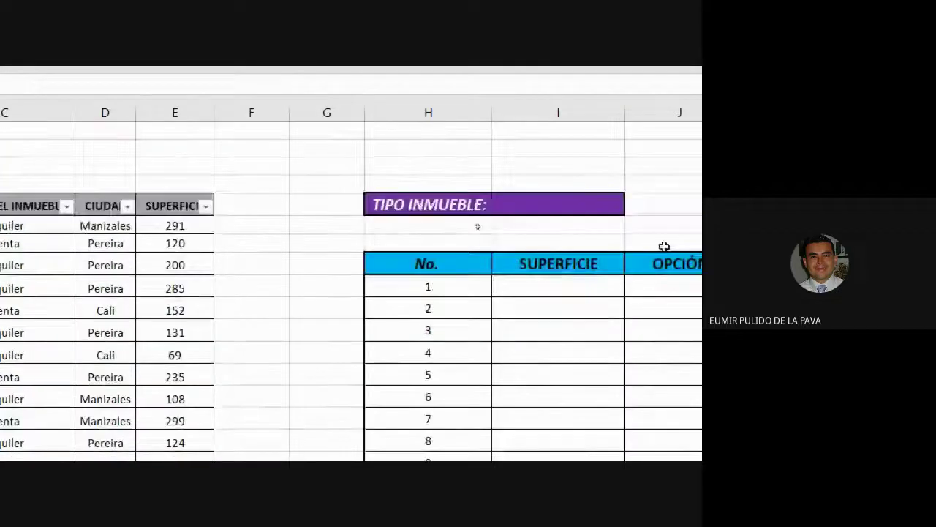
pyautogui.hscroll(3, 673, 253)
pyautogui.click(424, 203)
pyautogui.click(453, 208)
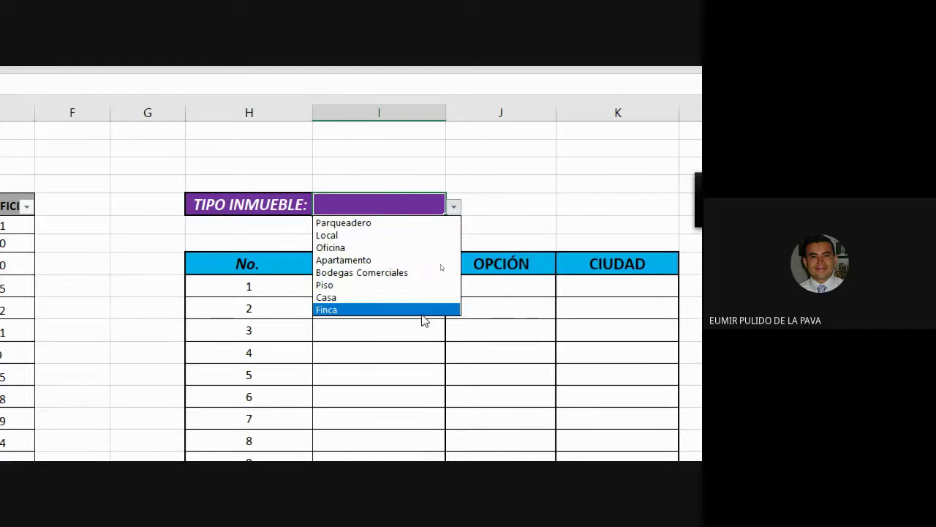
pyautogui.press('Escape')
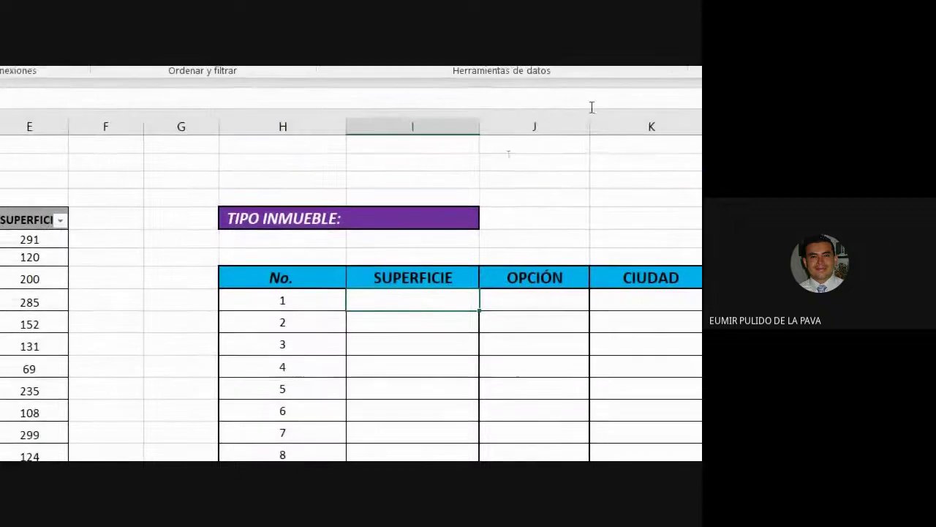
# Try Piso and Apartamento in the TIPO INMUEBLE dropdown, settle on Local, and select the results area
pyautogui.click(474, 218)
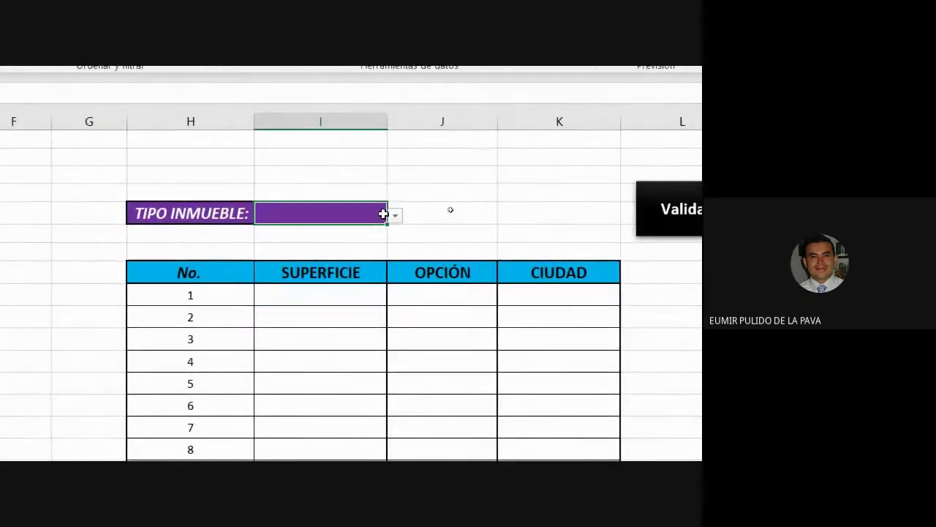
pyautogui.click(395, 215)
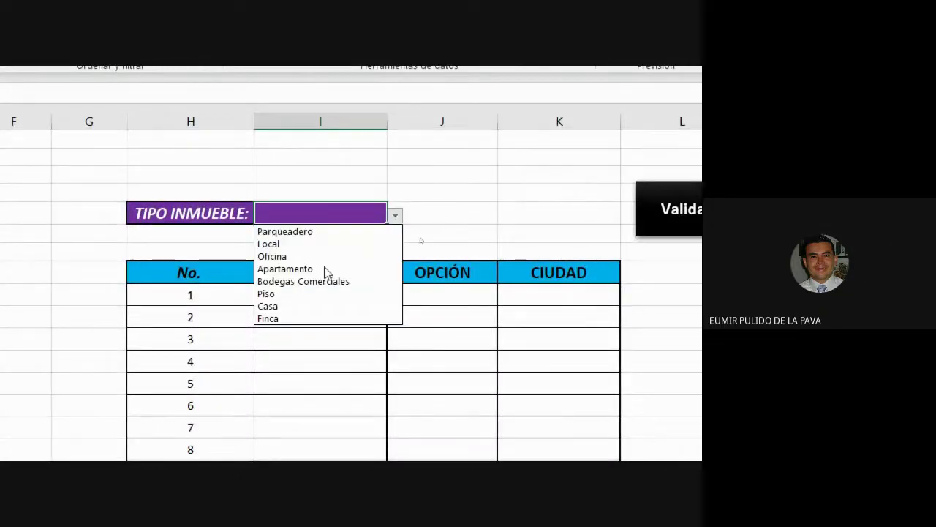
pyautogui.click(288, 294)
pyautogui.click(393, 216)
pyautogui.click(299, 269)
pyautogui.click(395, 218)
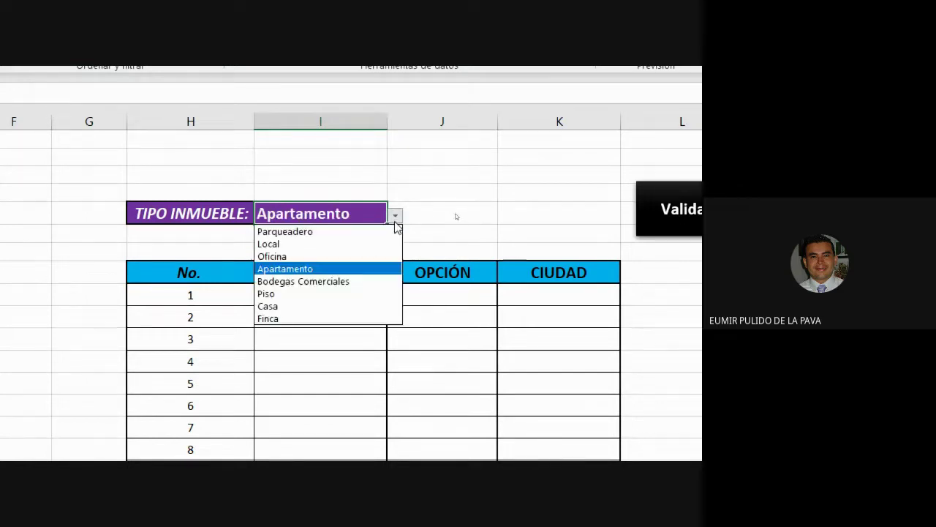
pyautogui.click(318, 246)
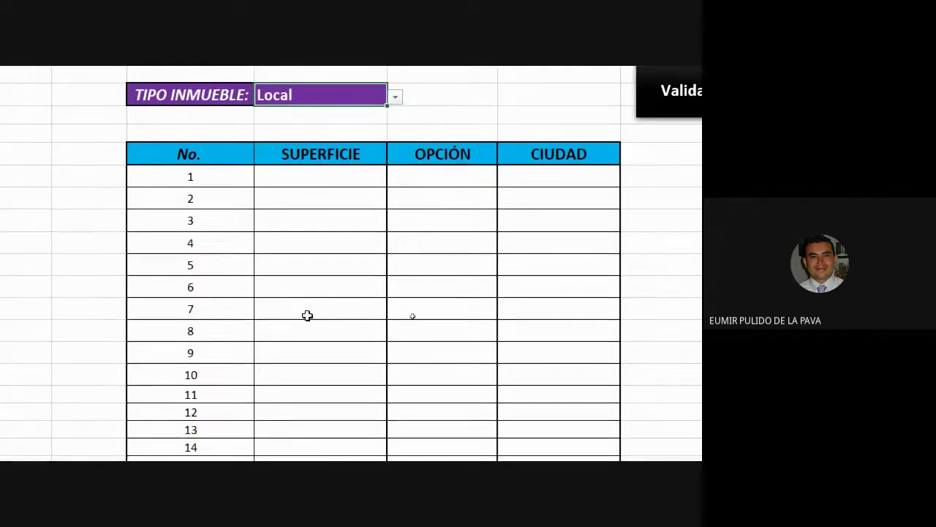
pyautogui.moveTo(288, 178); pyautogui.dragTo(537, 342)
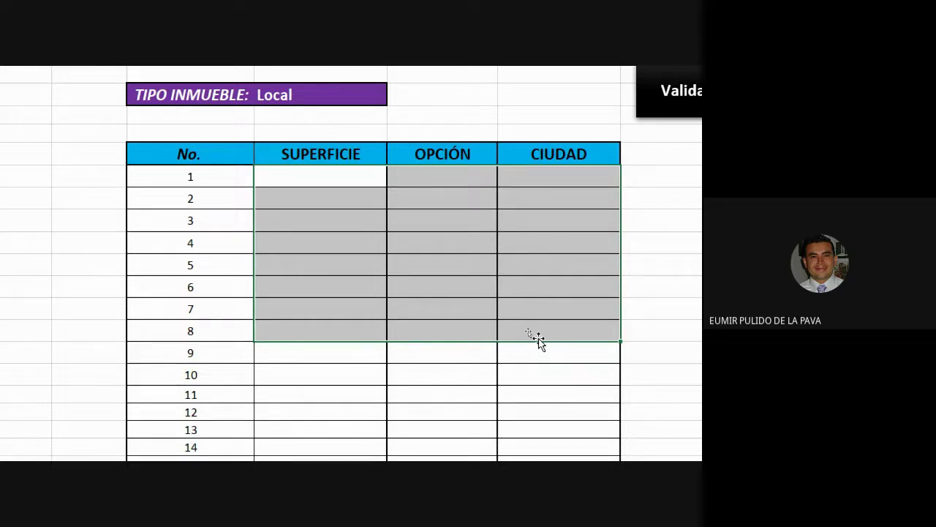
# Start a BUSCARV formula in the first SUPERFICIE cell with I5 as lookup value and TINMUEBLES
pyautogui.click(325, 185)
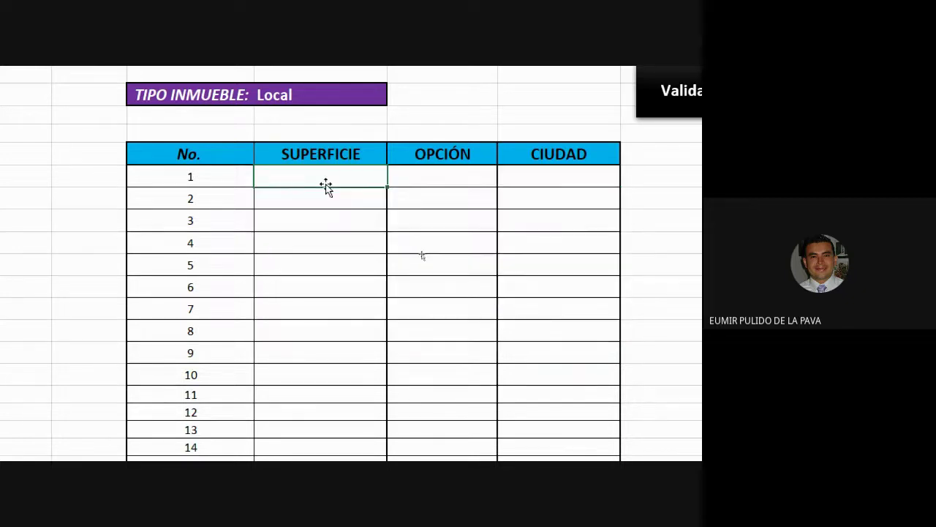
pyautogui.write('=bus')
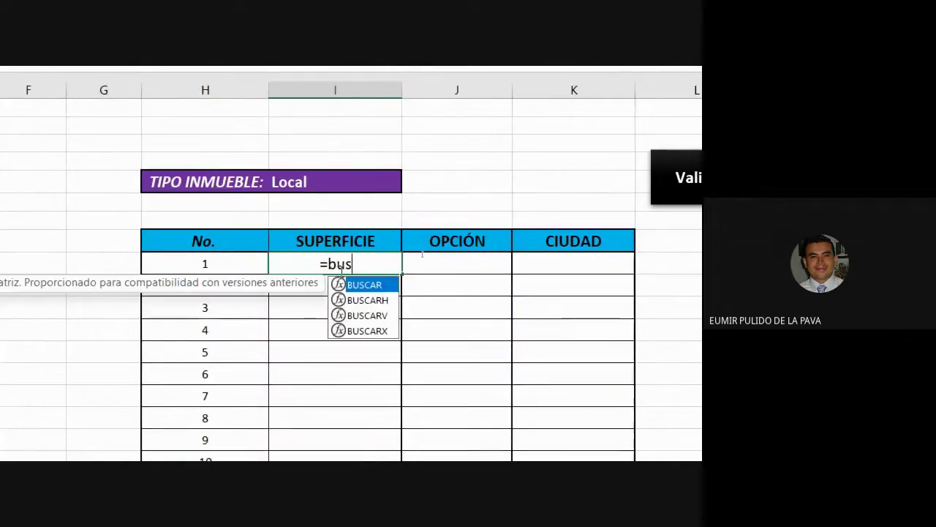
pyautogui.press('Down')
pyautogui.press('Down')
pyautogui.press('Tab')
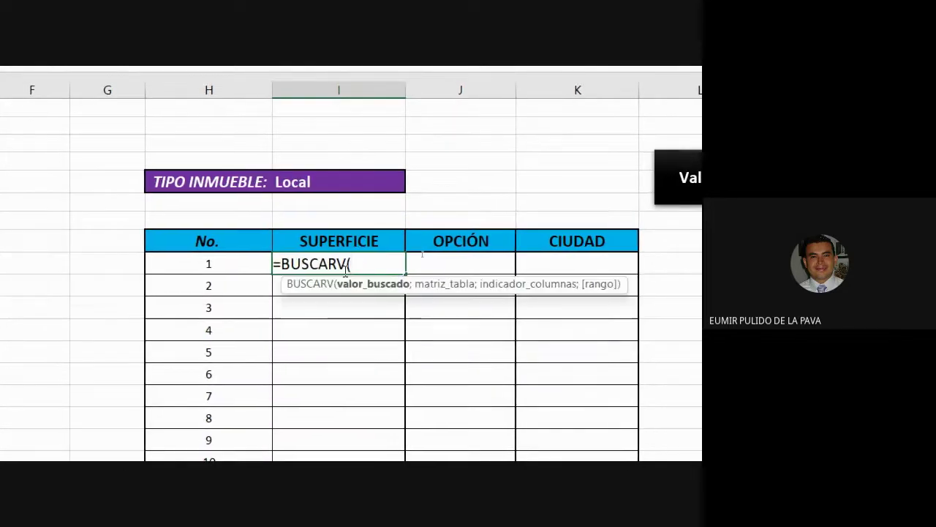
pyautogui.click(316, 181)
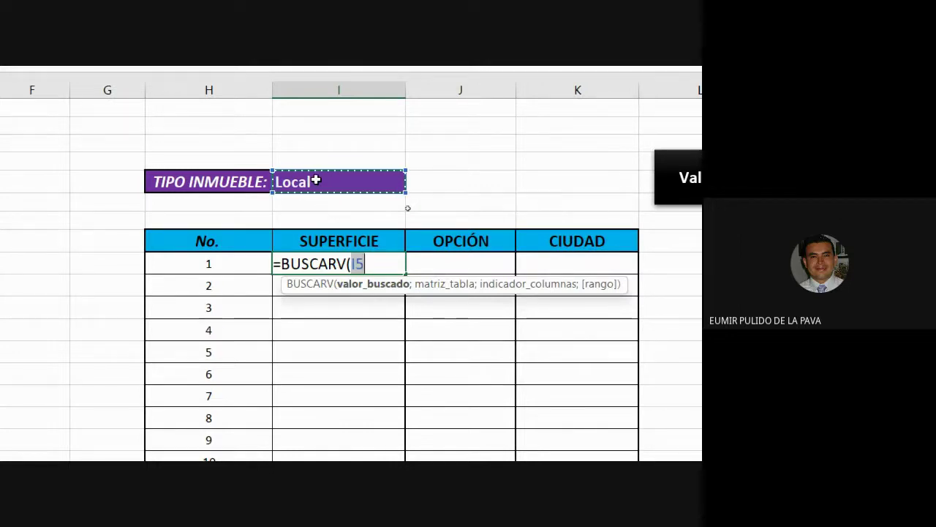
pyautogui.write(';')
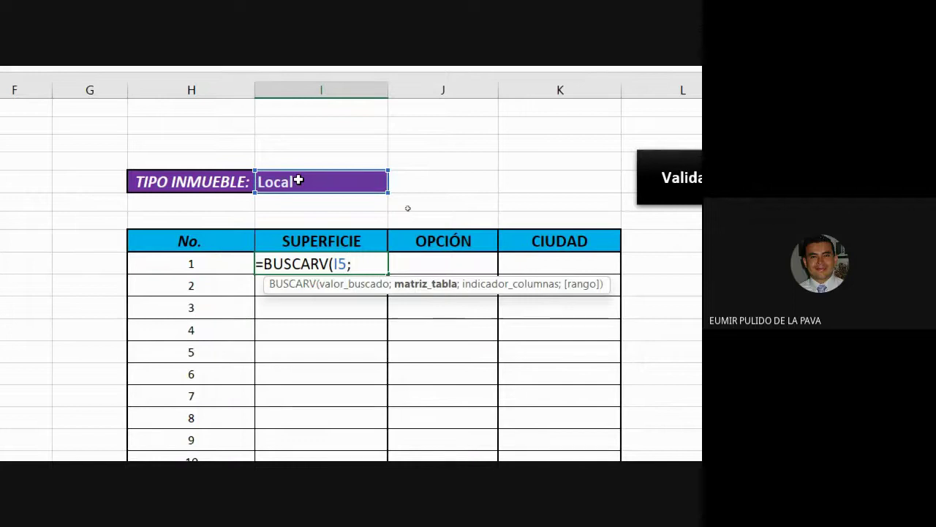
pyautogui.write('tinm')
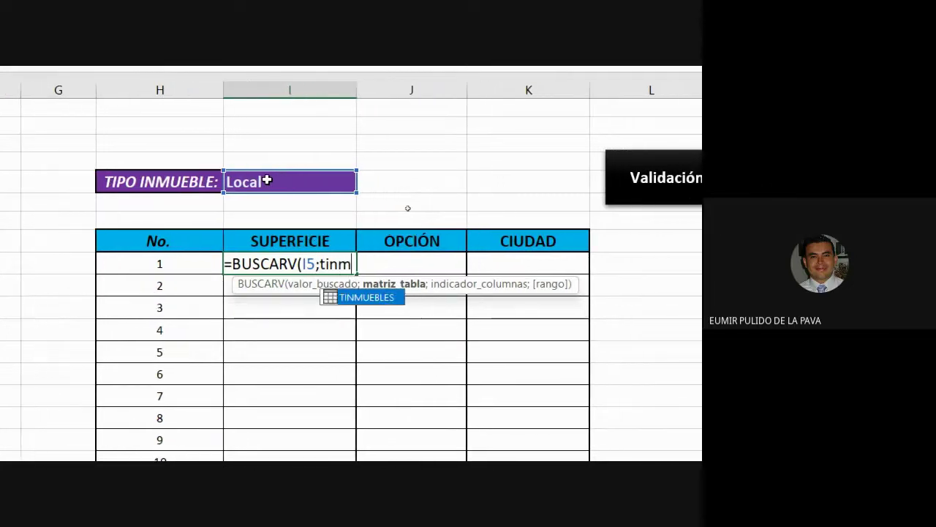
pyautogui.press('Tab')
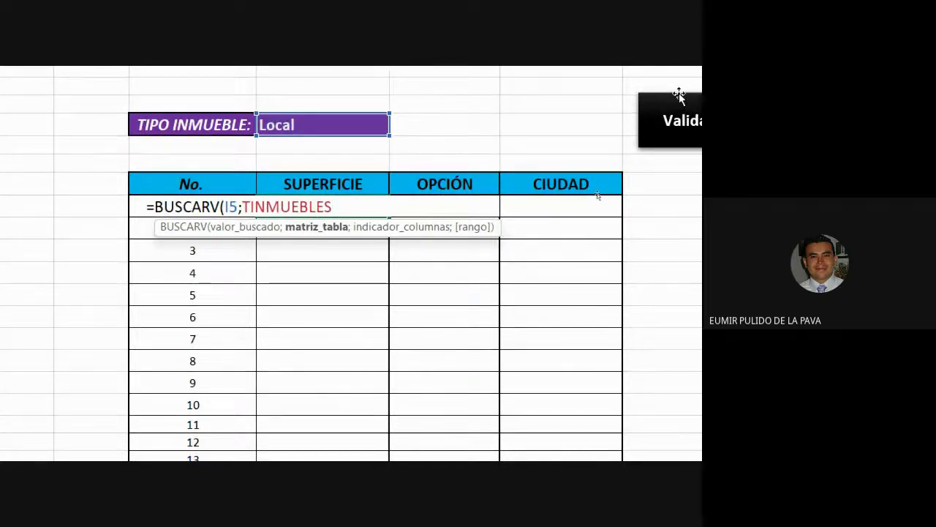
# Redo the table argument, briefly trying range B6:E15, before settling back on TINMUEBLES
pyautogui.press('BackSpace')
pyautogui.press('BackSpace')
pyautogui.press('BackSpace')
pyautogui.press('BackSpace')
pyautogui.press('BackSpace')
pyautogui.press('BackSpace')
pyautogui.press('BackSpace')
pyautogui.press('BackSpace')
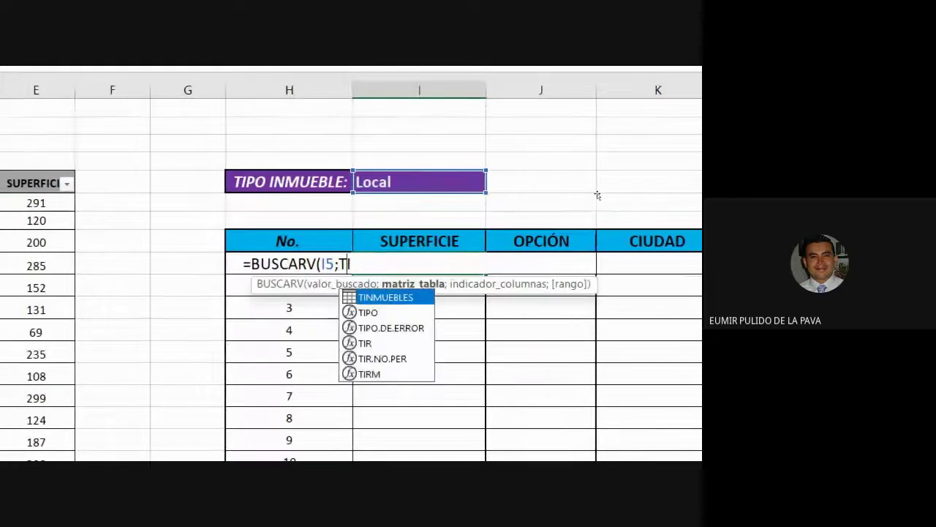
pyautogui.press('BackSpace')
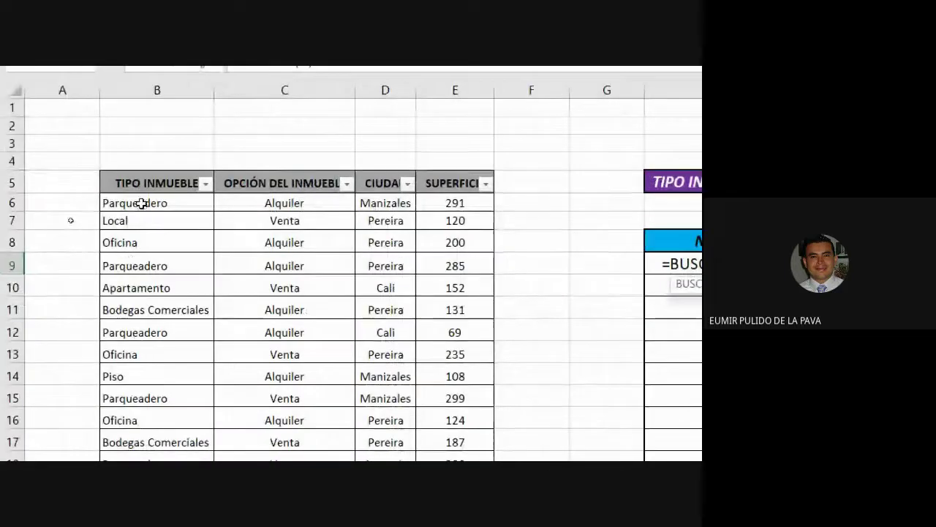
pyautogui.moveTo(141, 203); pyautogui.dragTo(429, 398)
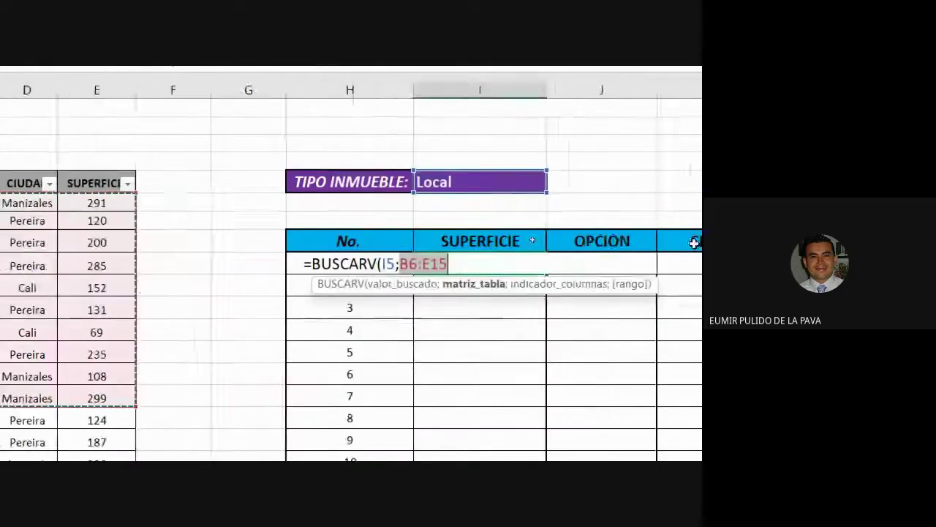
pyautogui.press('BackSpace')
pyautogui.press('BackSpace')
pyautogui.press('BackSpace')
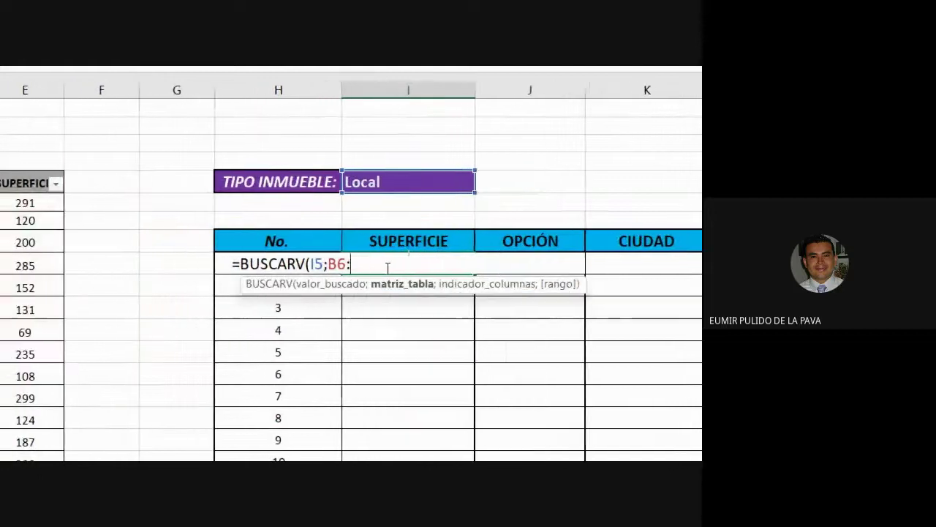
pyautogui.press('BackSpace')
pyautogui.press('BackSpace')
pyautogui.press('BackSpace')
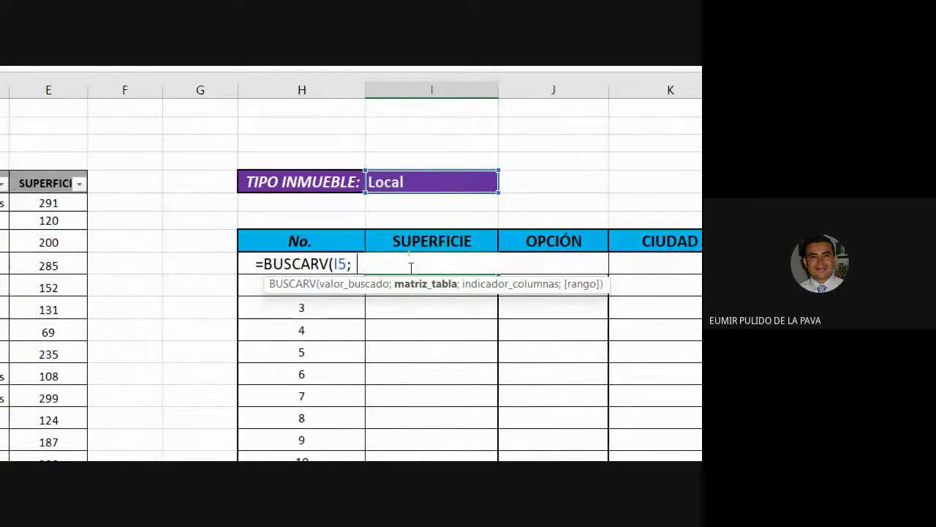
pyautogui.write('tin')
pyautogui.press('Tab')
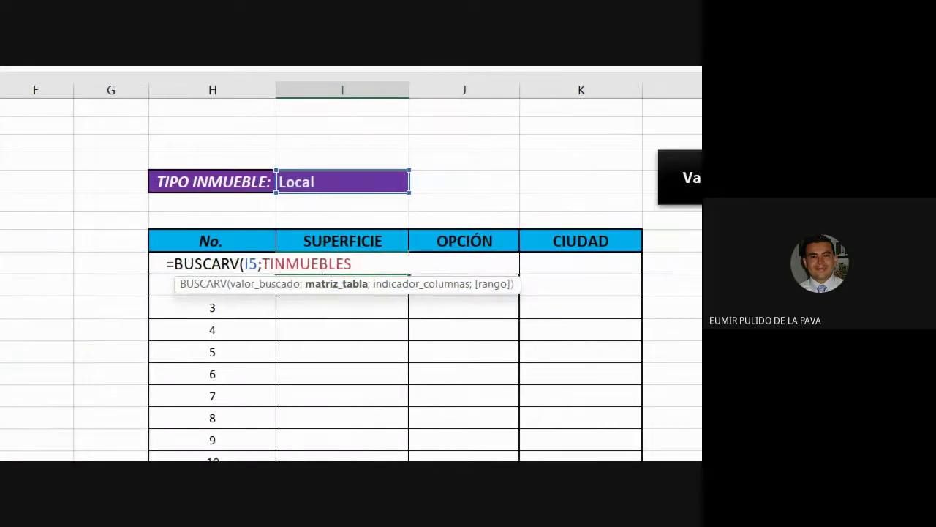
# Admit a waiting participant to the Google Meet call and return to Excel
pyautogui.moveTo(252, 439)
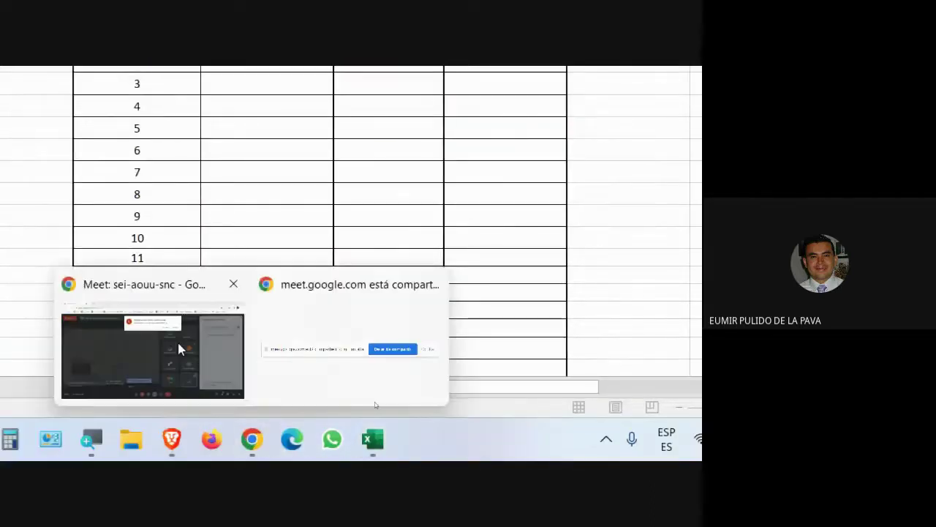
pyautogui.click(181, 349)
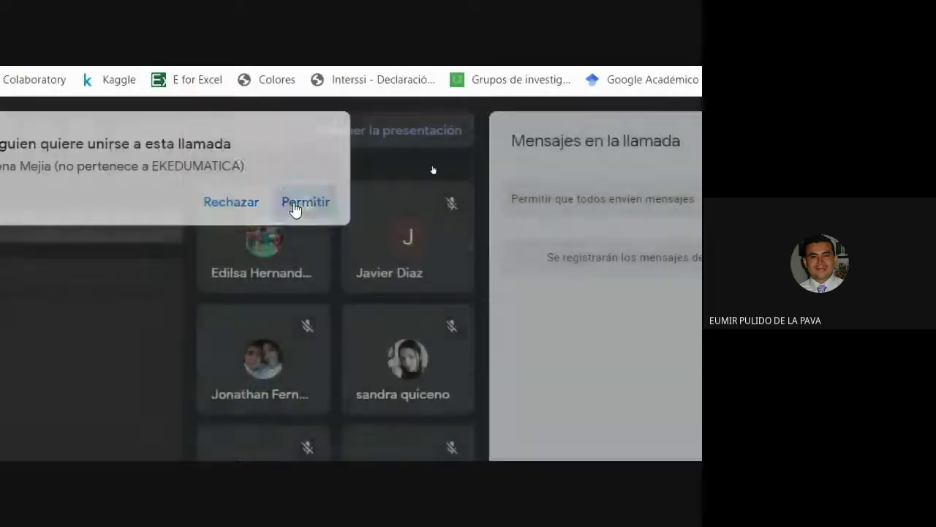
pyautogui.click(294, 210)
pyautogui.click(373, 439)
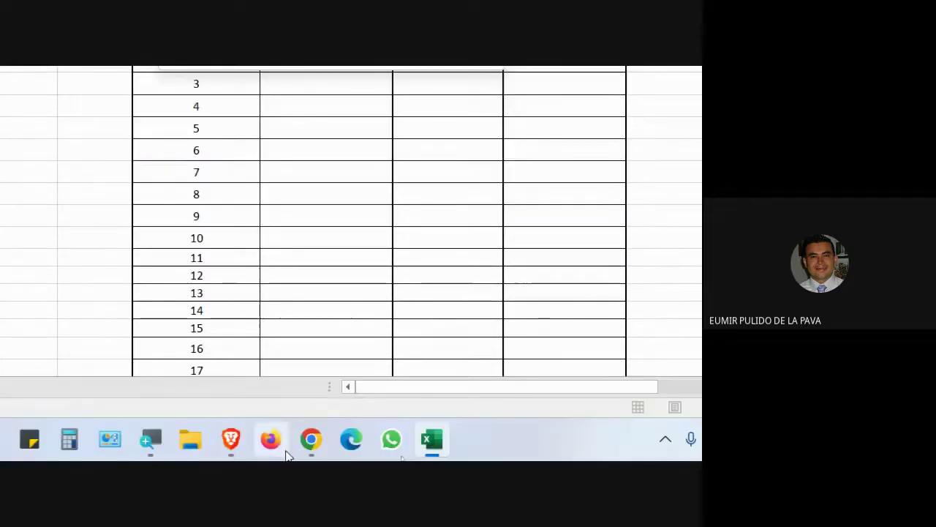
# Admit another participant waiting to join the Google Meet call
pyautogui.moveTo(306, 443)
pyautogui.click(210, 344)
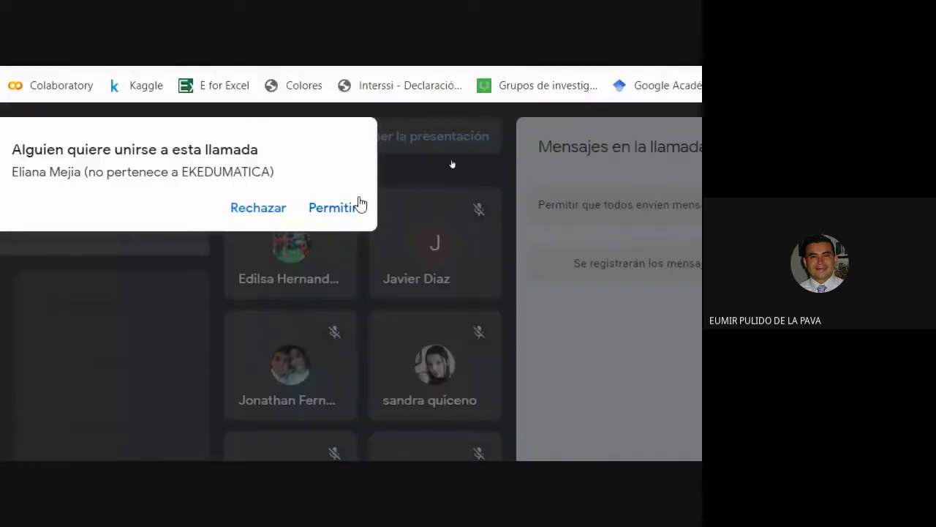
pyautogui.click(357, 205)
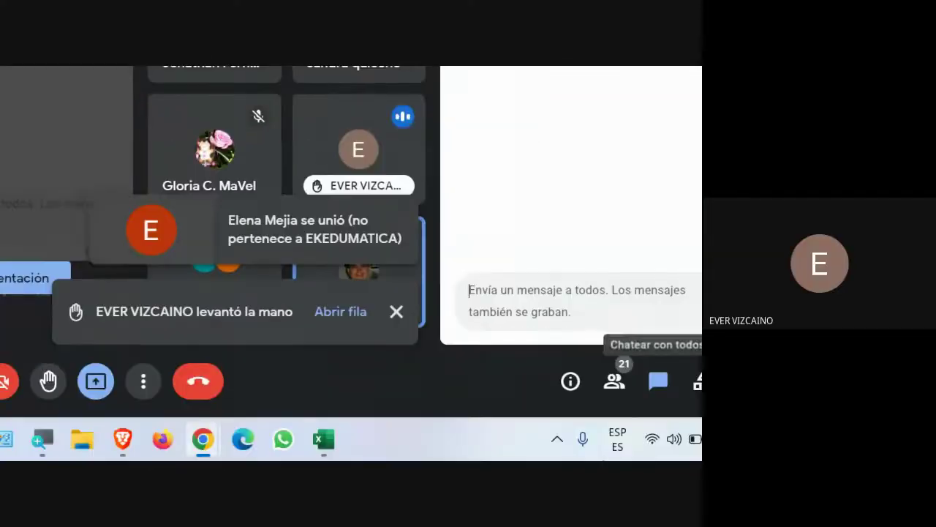
# Reset the screen Magnifier to 100% and return to the Excel workbook
pyautogui.press('super+plus')
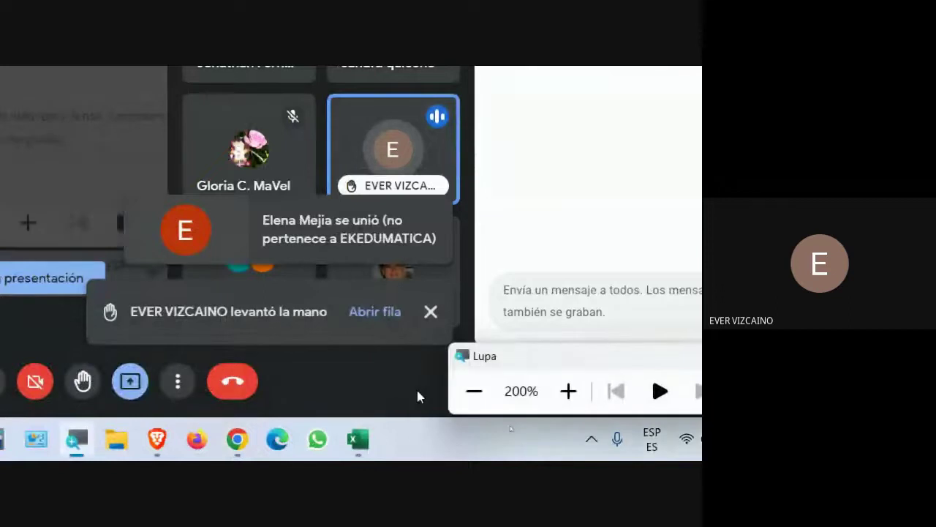
pyautogui.click(472, 391)
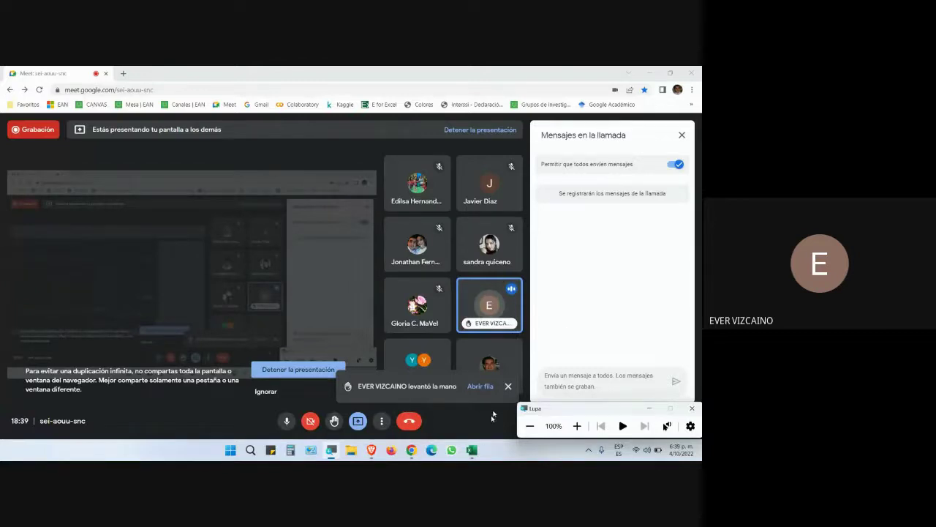
pyautogui.click(471, 449)
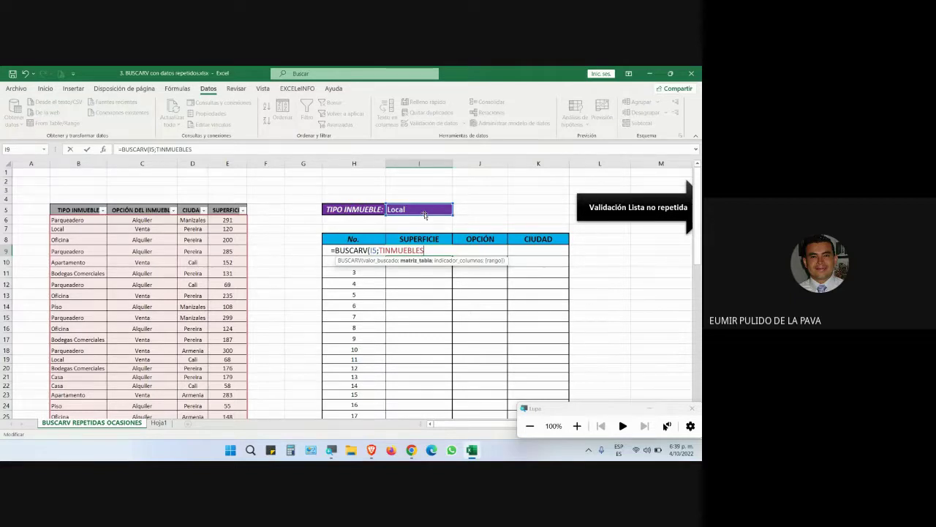
# Complete the formula as =BUSCARV(I5;TINMUEBLES;4;FALSO) so it returns 120 for Local
pyautogui.click(578, 426)
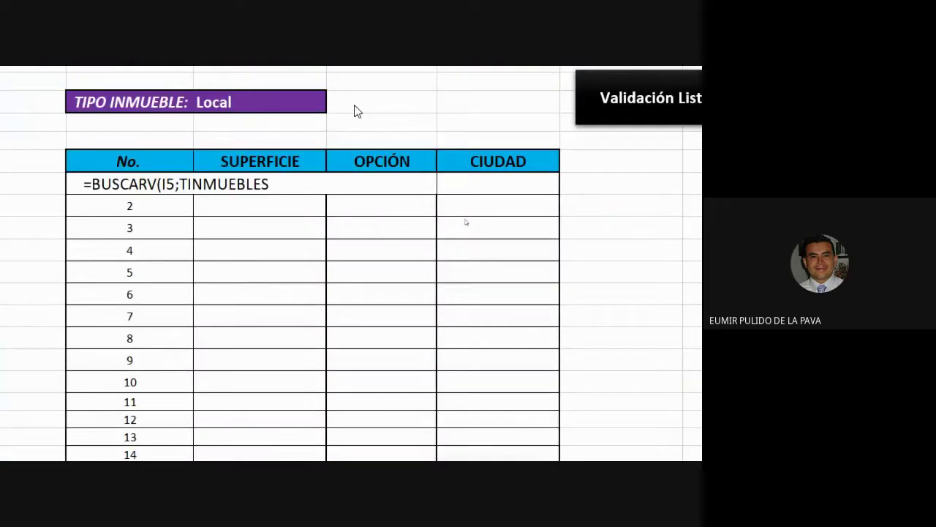
pyautogui.click(286, 183)
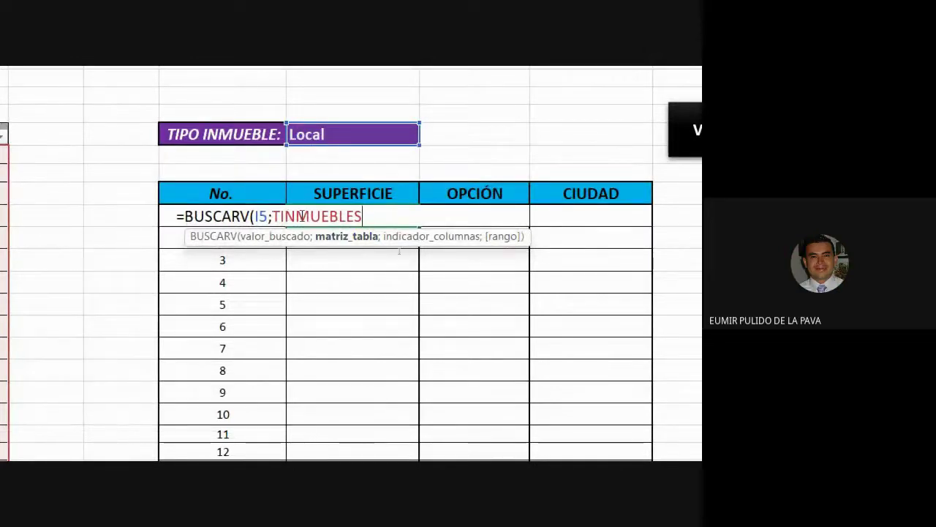
pyautogui.write(';')
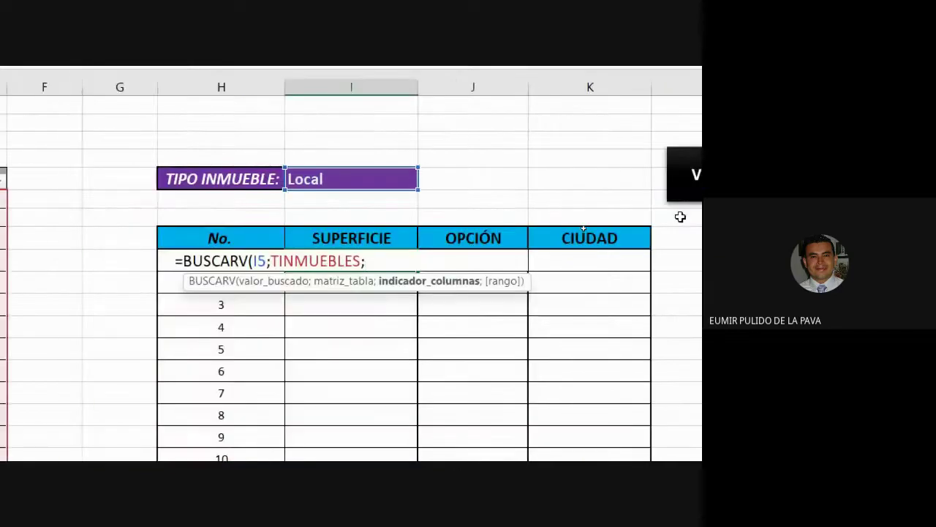
pyautogui.write('4')
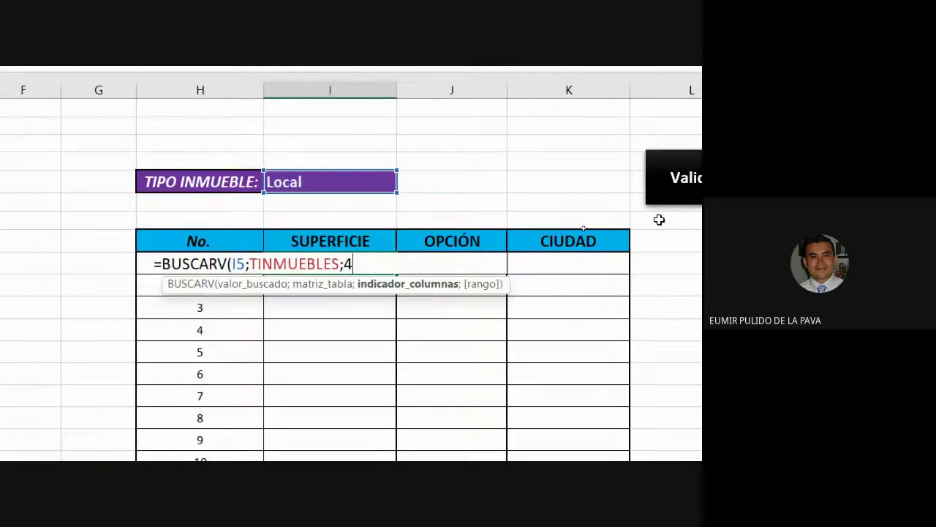
pyautogui.write(';')
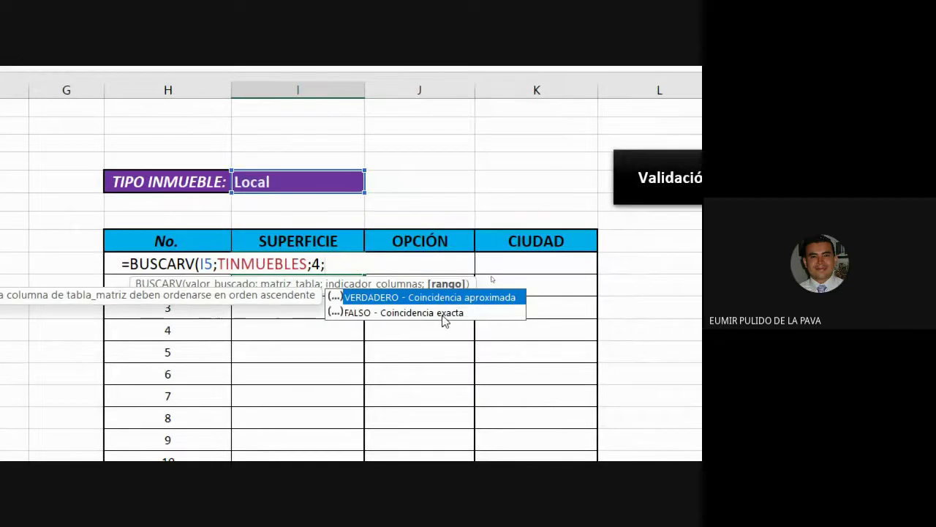
pyautogui.doubleClick(443, 314)
pyautogui.write(')')
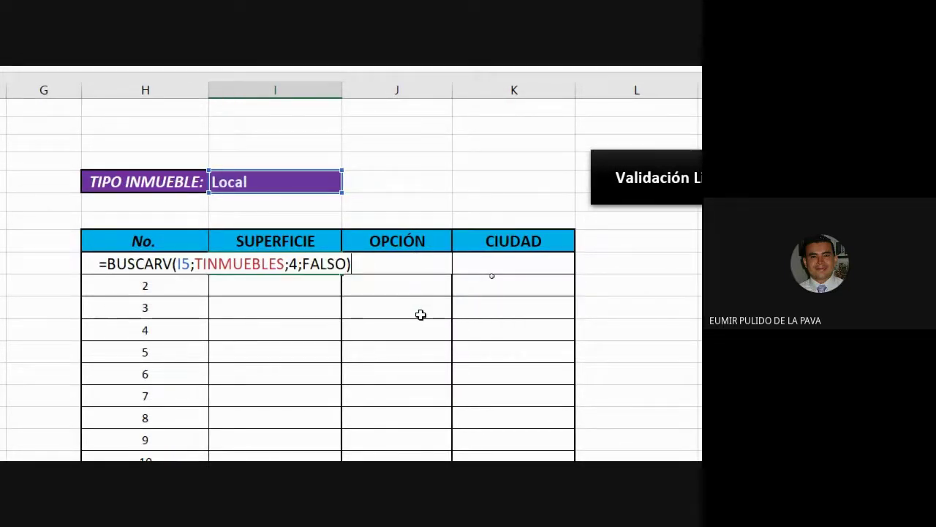
pyautogui.press('Return')
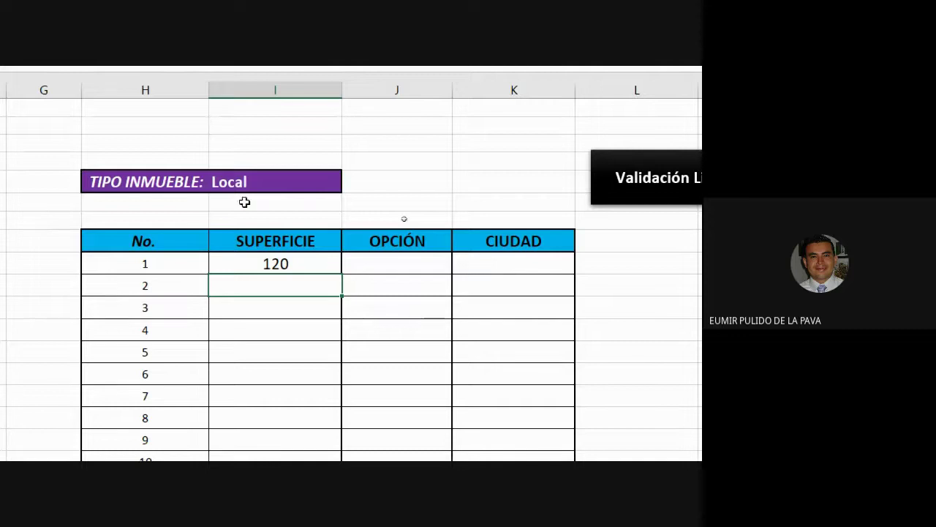
pyautogui.click(300, 264)
pyautogui.hscroll(-6, 300, 264)
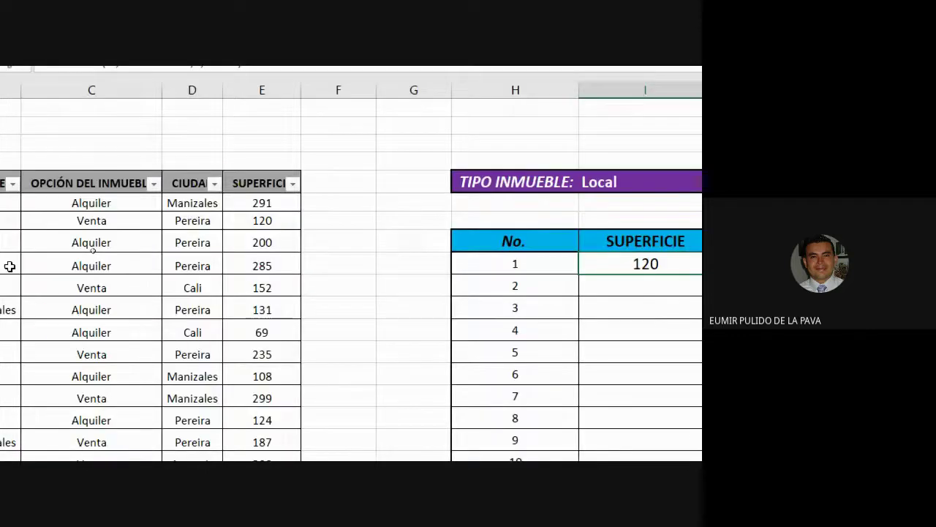
pyautogui.hscroll(2, 127, 265)
pyautogui.click(545, 182)
pyautogui.hscroll(-3, 179, 282)
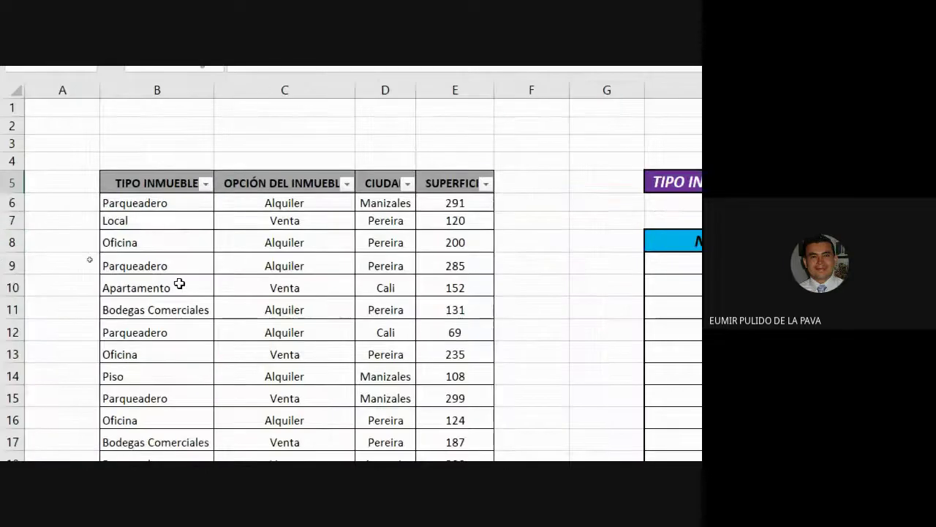
pyautogui.click(138, 222)
pyautogui.moveTo(240, 224); pyautogui.dragTo(450, 221)
pyautogui.hscroll(6, 549, 287)
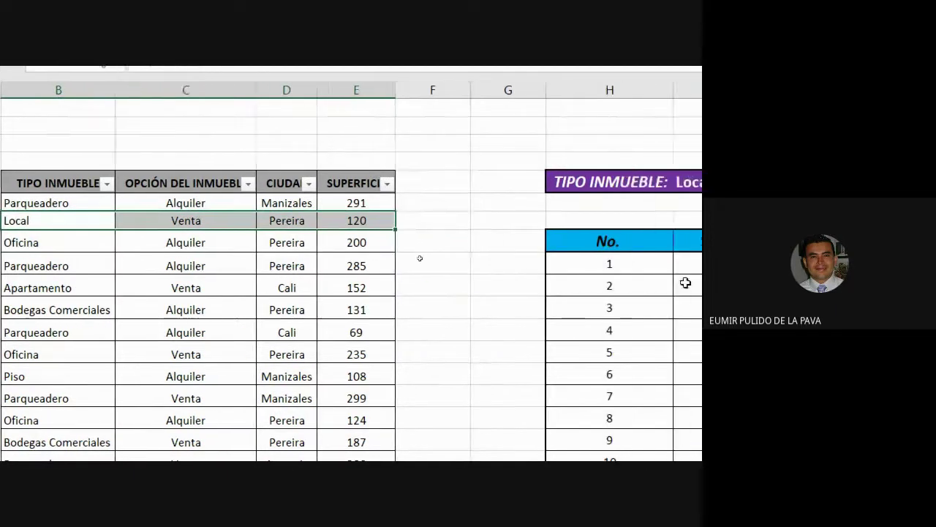
pyautogui.click(296, 263)
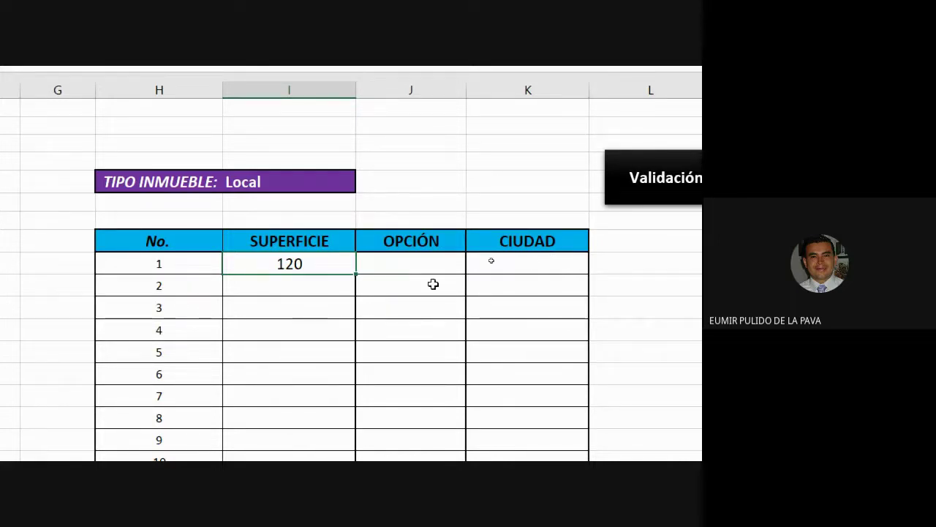
# Inspect the SUPERFICIE lookup formula and its I5 reference without changing it
pyautogui.click(406, 266)
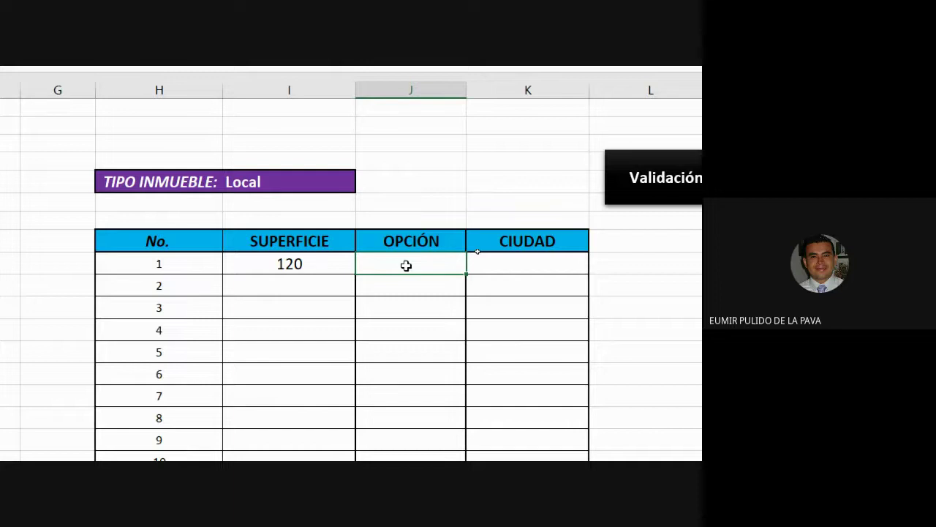
pyautogui.doubleClick(324, 263)
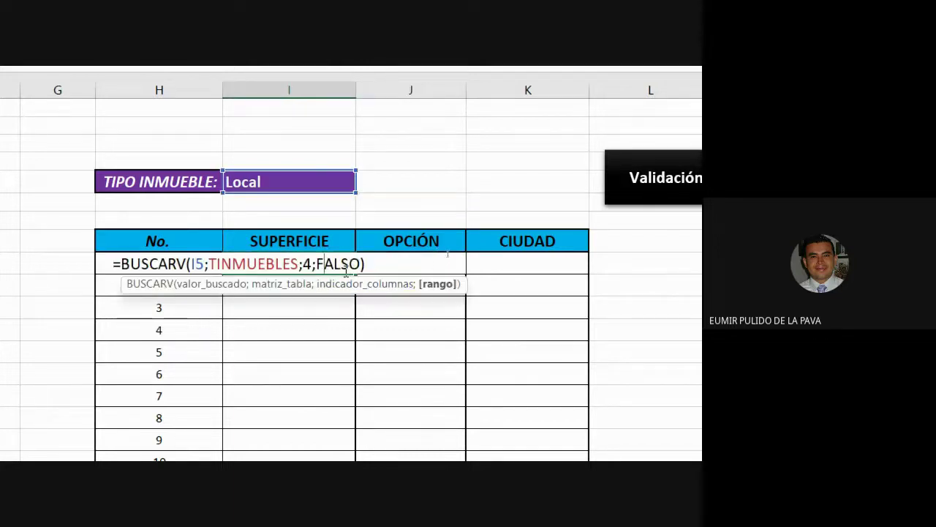
pyautogui.press('Escape')
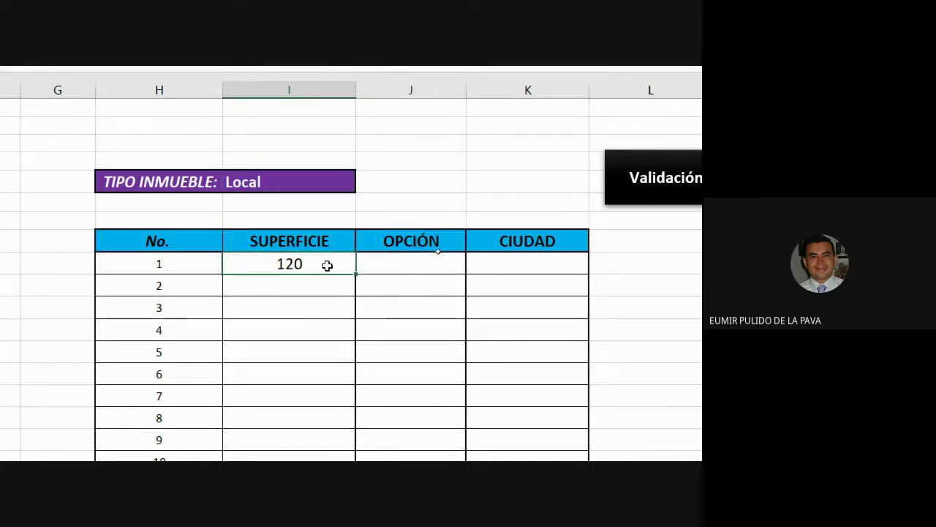
pyautogui.doubleClick(327, 265)
pyautogui.click(196, 264)
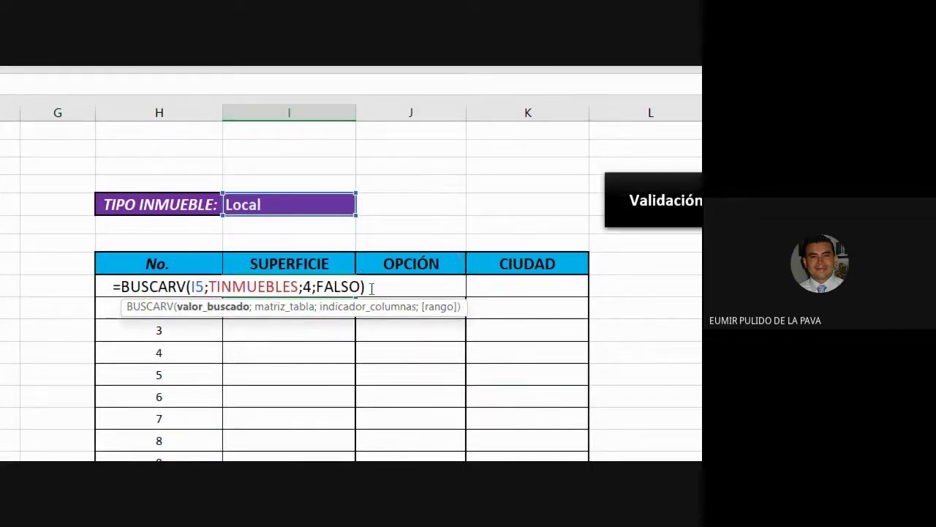
pyautogui.press('Escape')
# Copy the SUPERFICIE formula into OPCIÓN, where it returns #N/D, and inspect its arguments
pyautogui.moveTo(355, 297); pyautogui.dragTo(419, 286)
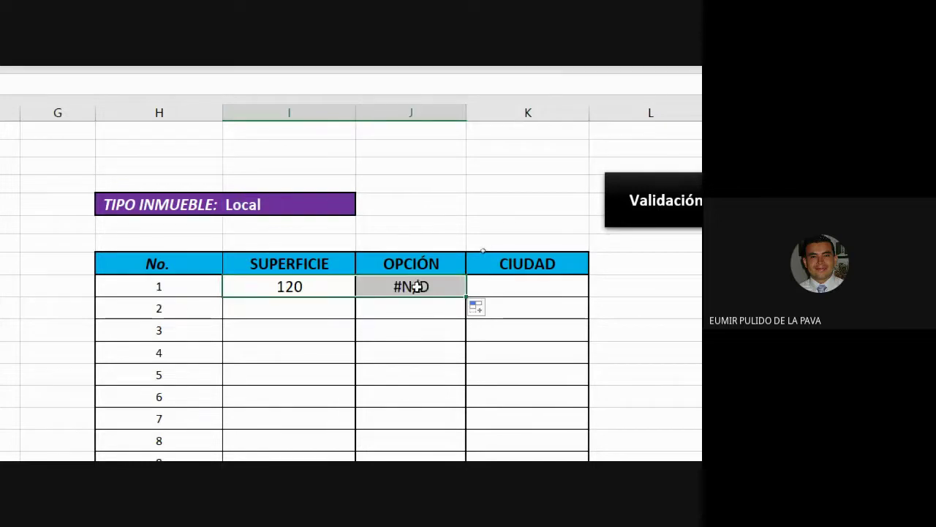
pyautogui.click(412, 286)
pyautogui.doubleClick(412, 286)
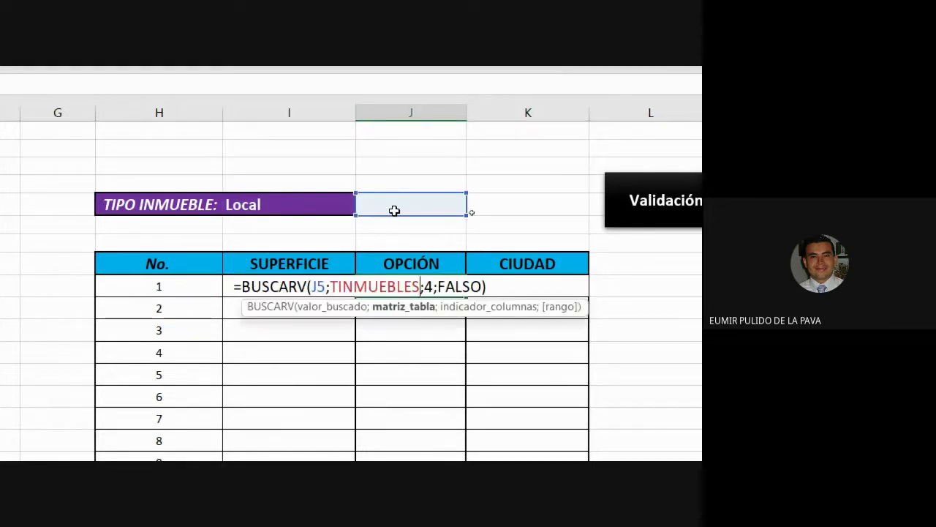
pyautogui.moveTo(331, 287); pyautogui.dragTo(422, 292)
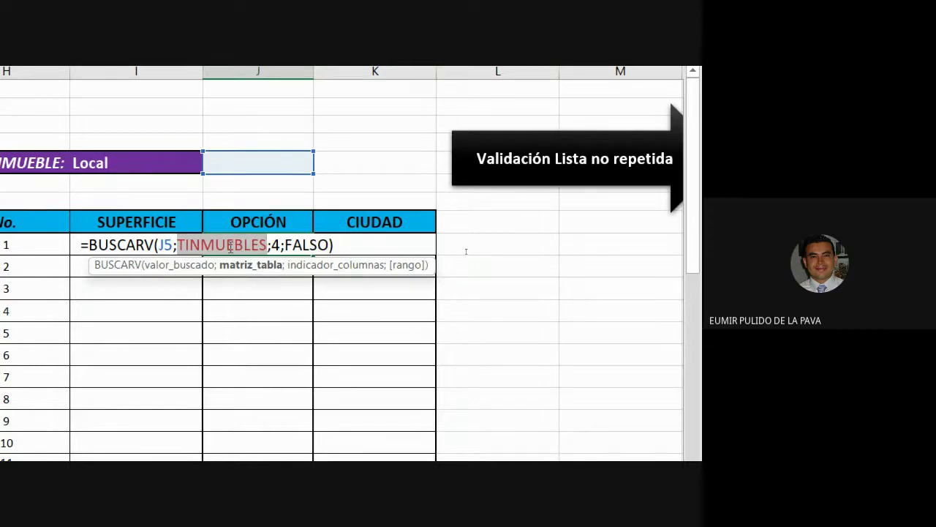
pyautogui.click(276, 247)
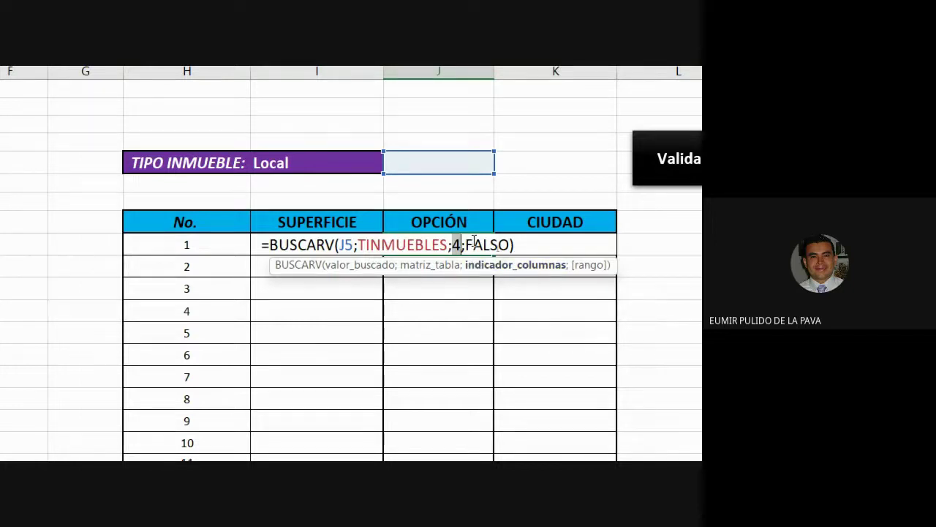
# Lock the lookup column as $I5 in the SUPERFICIE formula and copy it across OPCIÓN and CIUDAD
pyautogui.press('Return')
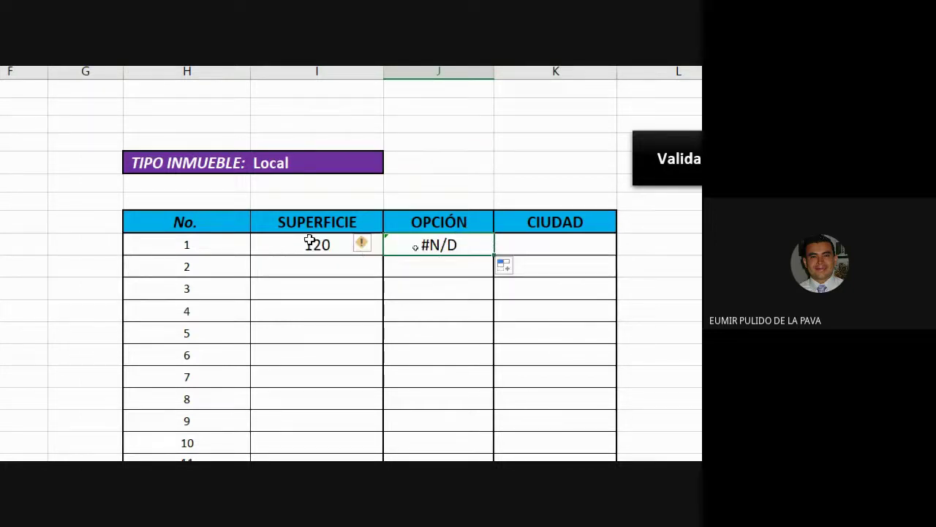
pyautogui.doubleClick(299, 245)
pyautogui.click(225, 244)
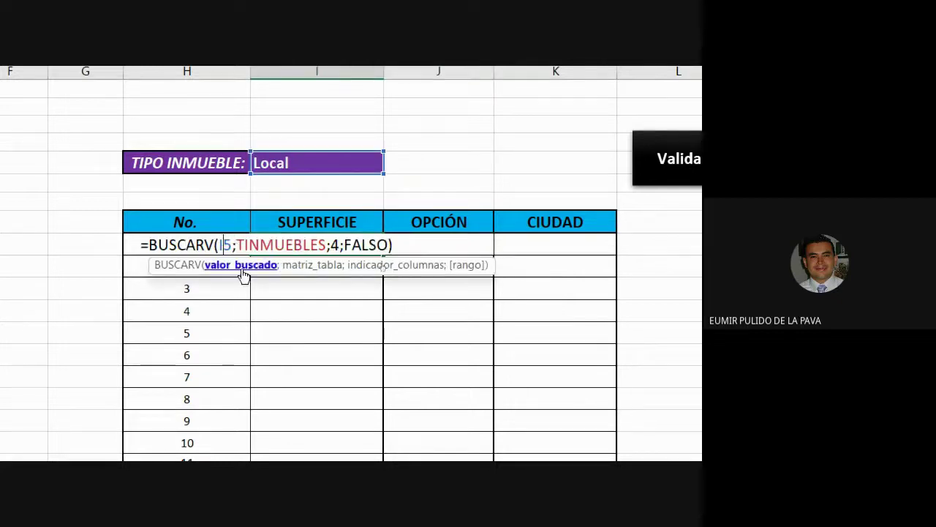
pyautogui.press('F4')
pyautogui.press('F4')
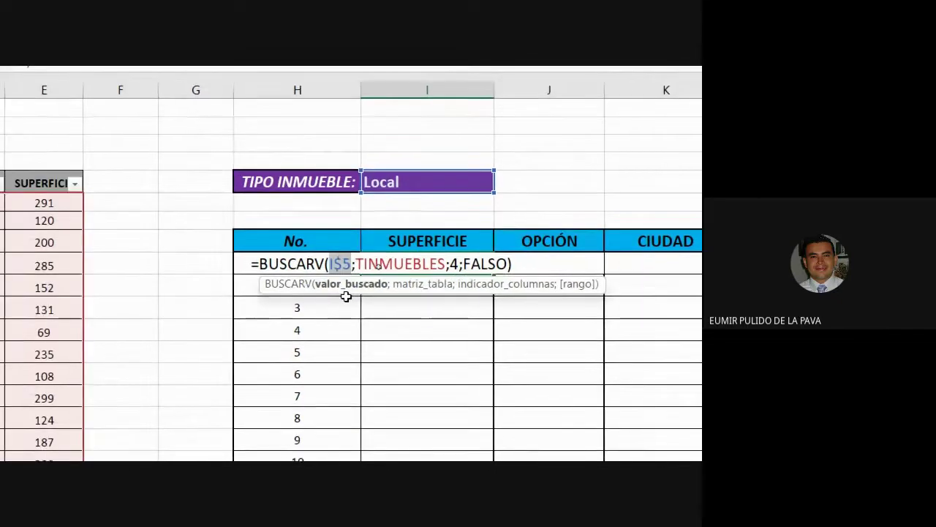
pyautogui.press('F4')
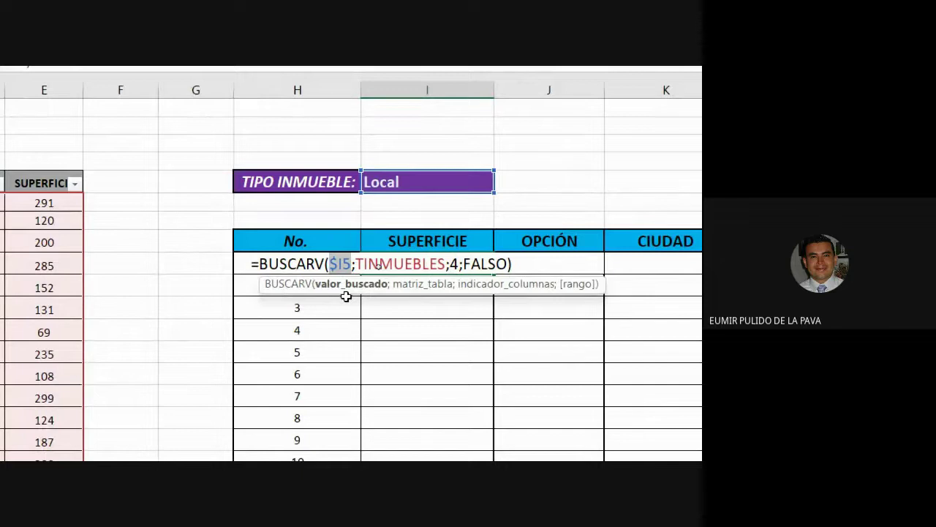
pyautogui.press('Return')
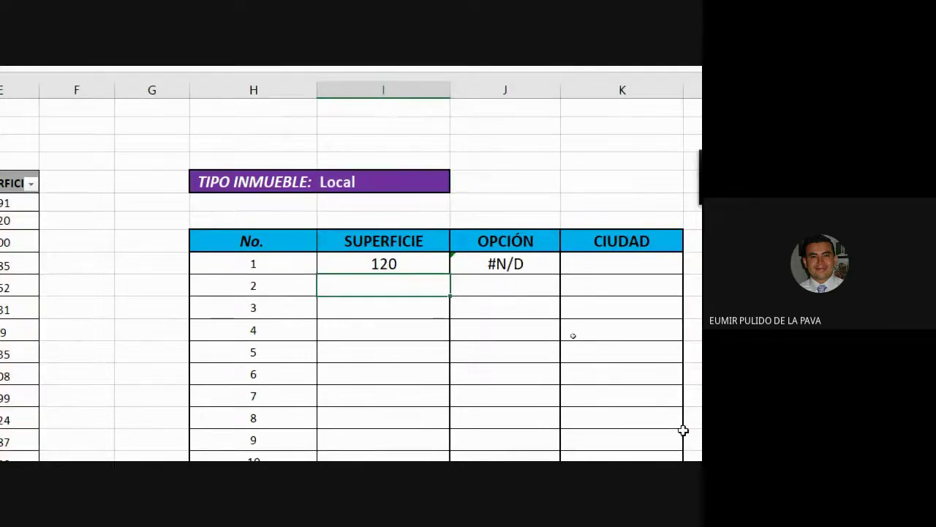
pyautogui.click(423, 267)
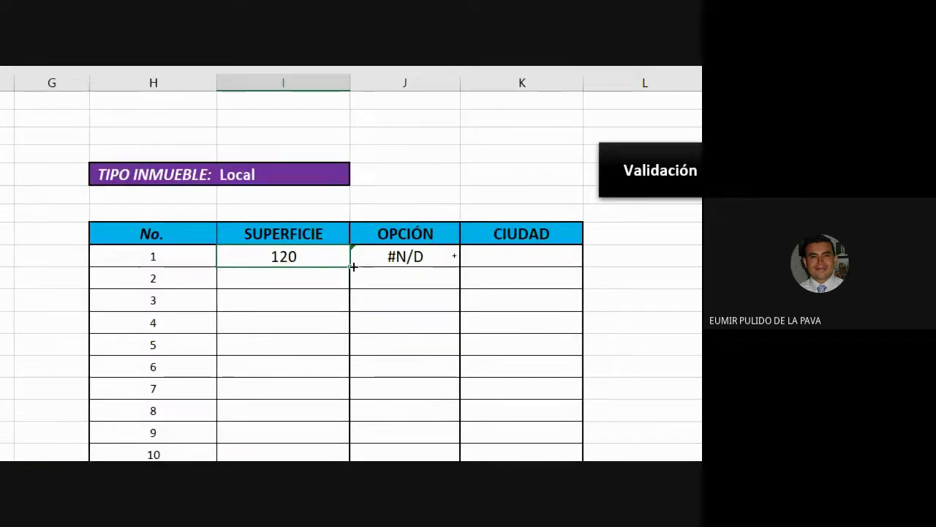
pyautogui.moveTo(352, 267); pyautogui.dragTo(549, 270)
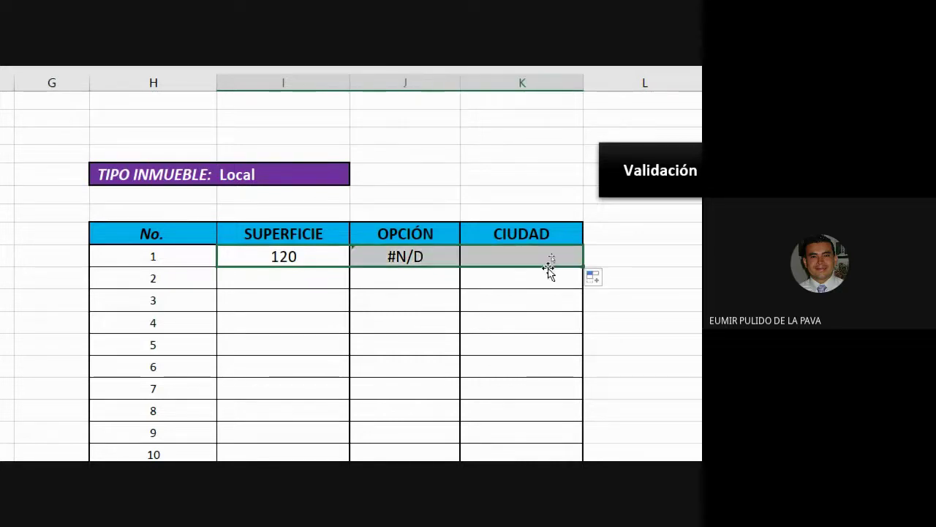
# Set the column index to 2 for OPCIÓN (Venta) and 3 for CIUDAD (Pereira)
pyautogui.doubleClick(428, 256)
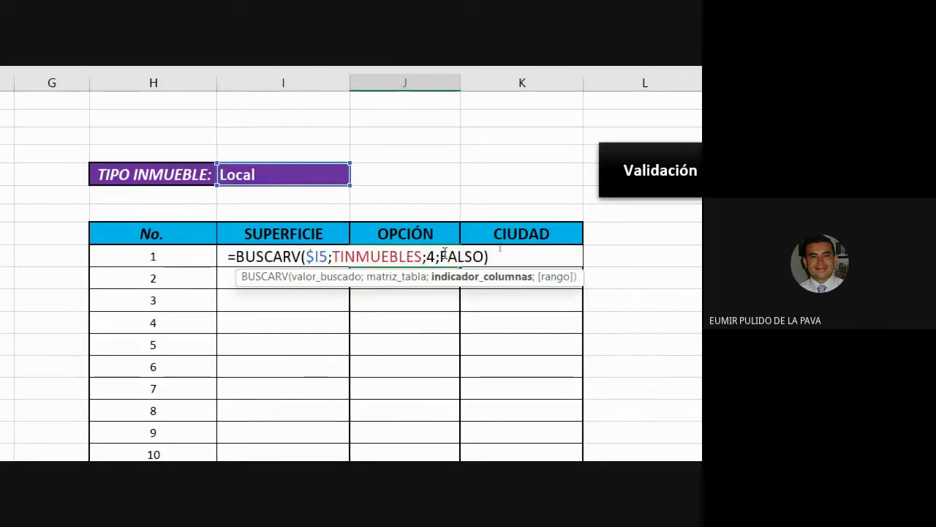
pyautogui.press('Delete')
pyautogui.write('2')
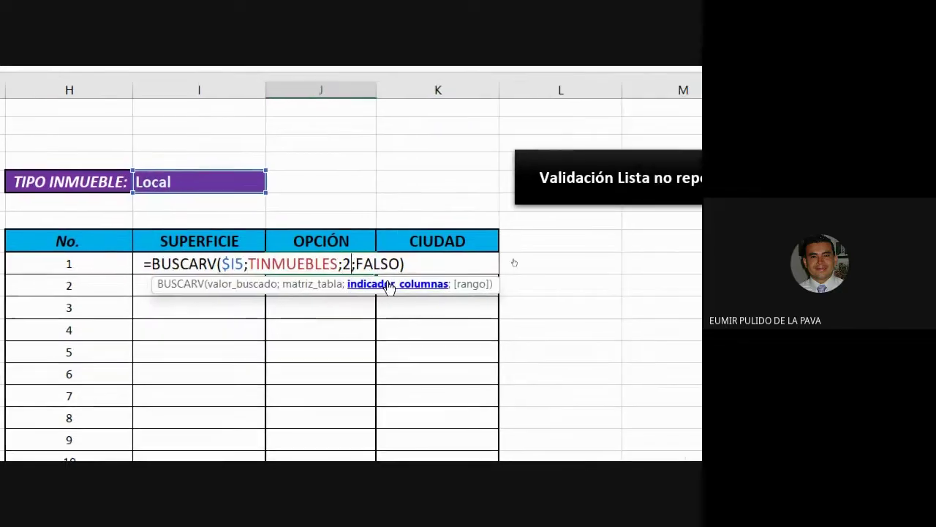
pyautogui.press('Return')
pyautogui.doubleClick(438, 265)
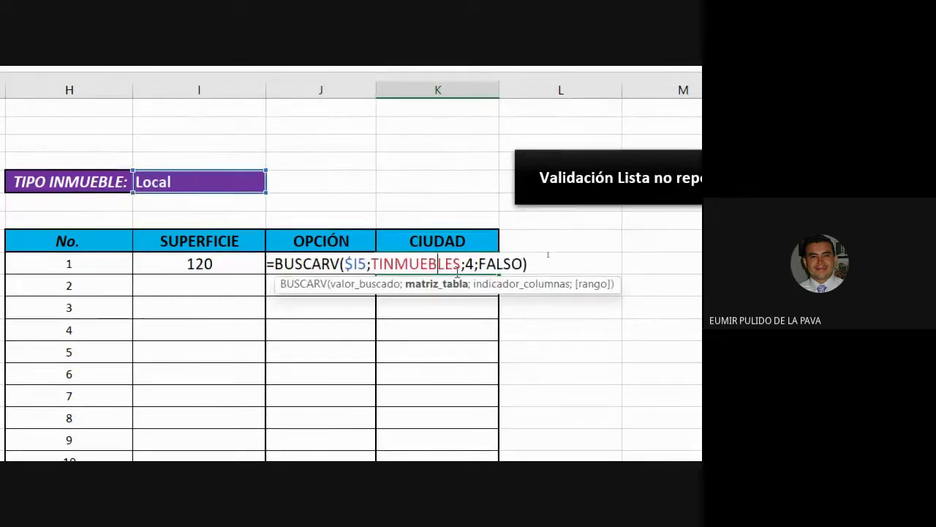
pyautogui.click(474, 265)
pyautogui.press('BackSpace')
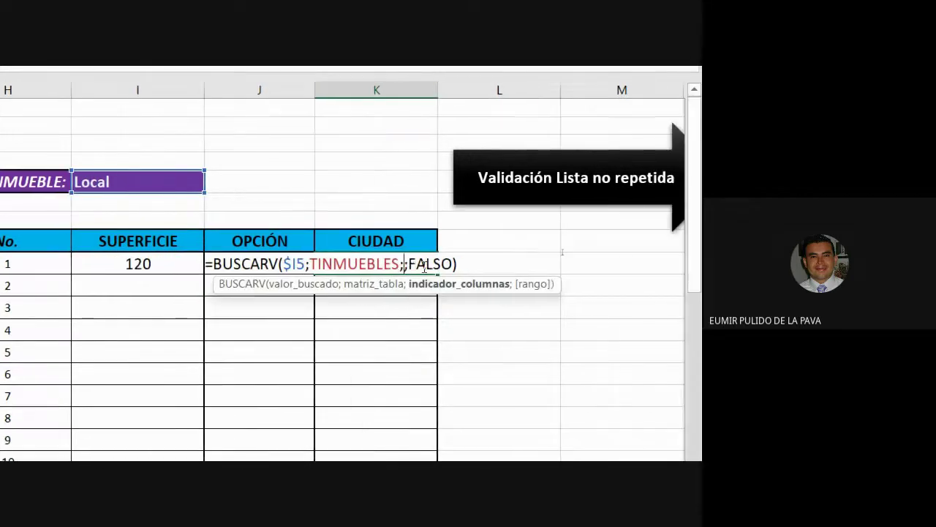
pyautogui.write('3')
pyautogui.press('Return')
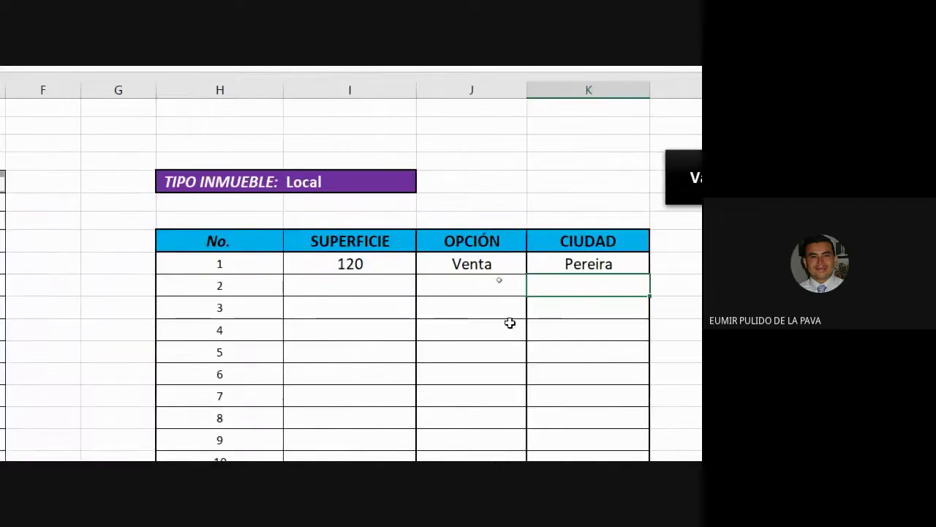
# Copy the row 1 lookup formulas into row 2 and check its lookup value reference
pyautogui.moveTo(382, 264); pyautogui.dragTo(578, 263)
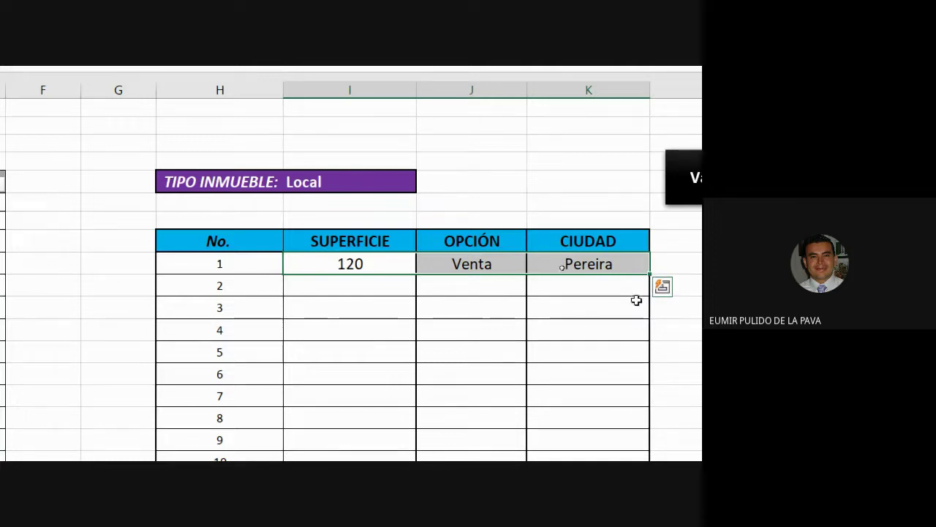
pyautogui.moveTo(649, 275); pyautogui.dragTo(651, 297)
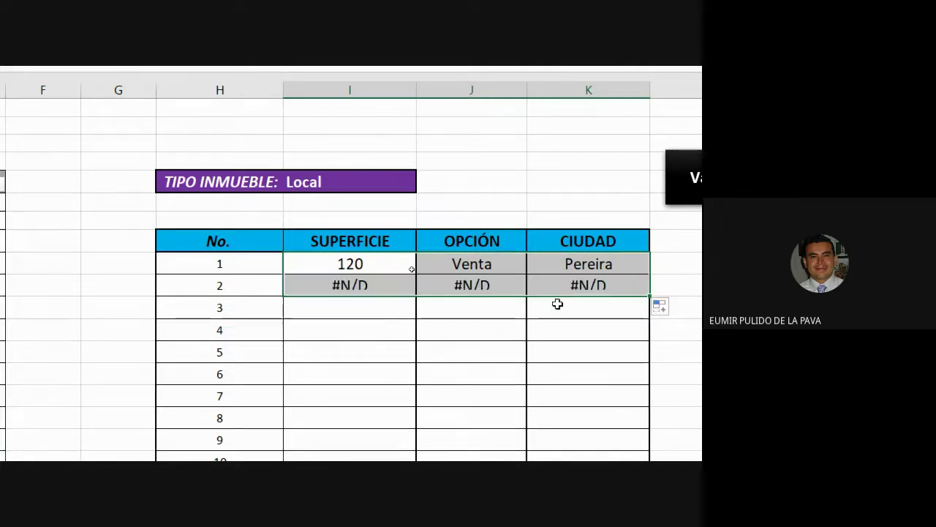
pyautogui.doubleClick(311, 294)
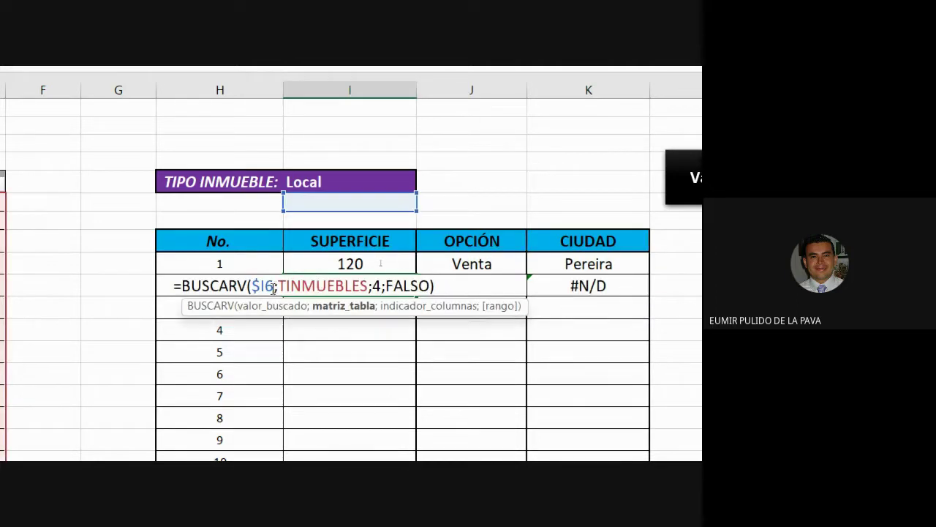
pyautogui.click(273, 286)
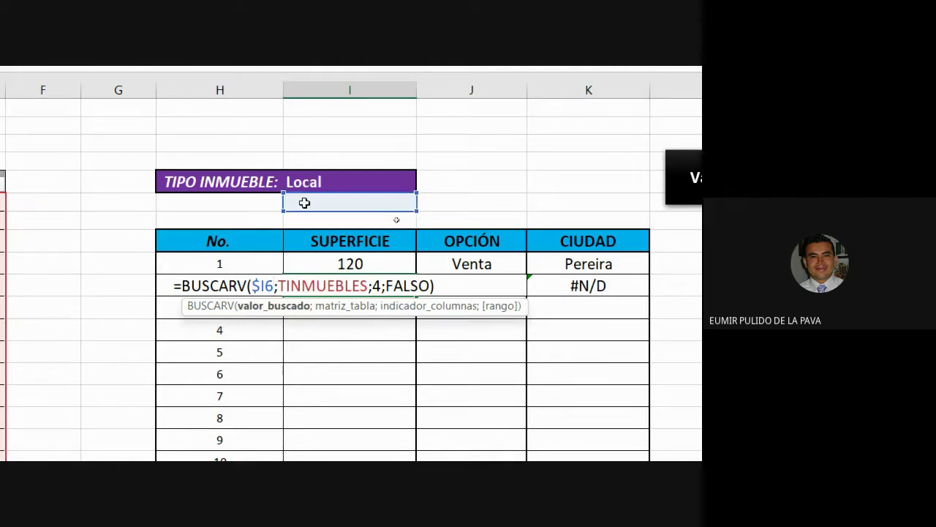
pyautogui.press('Escape')
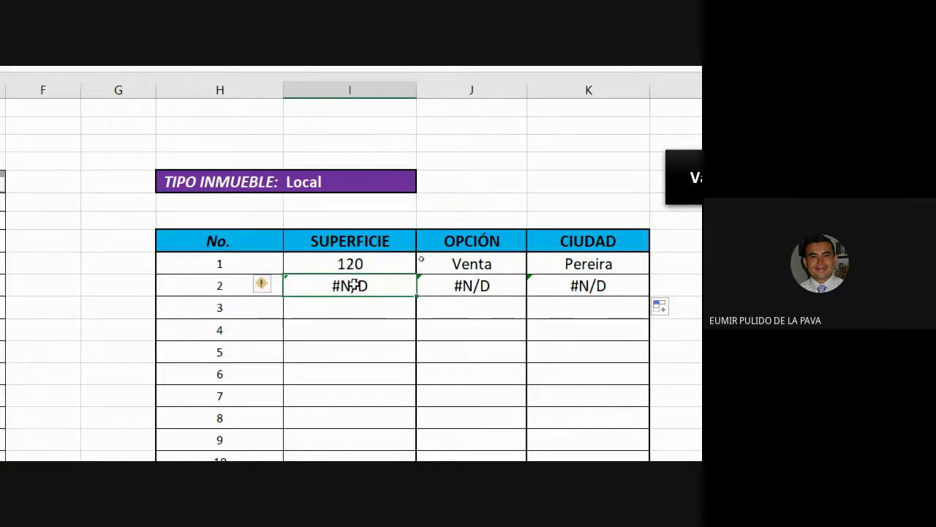
# Anchor the row 1 SUPERFICIE formula to $I$5 and copy it across to OPCIÓN and CIUDAD
pyautogui.doubleClick(352, 264)
pyautogui.click(262, 264)
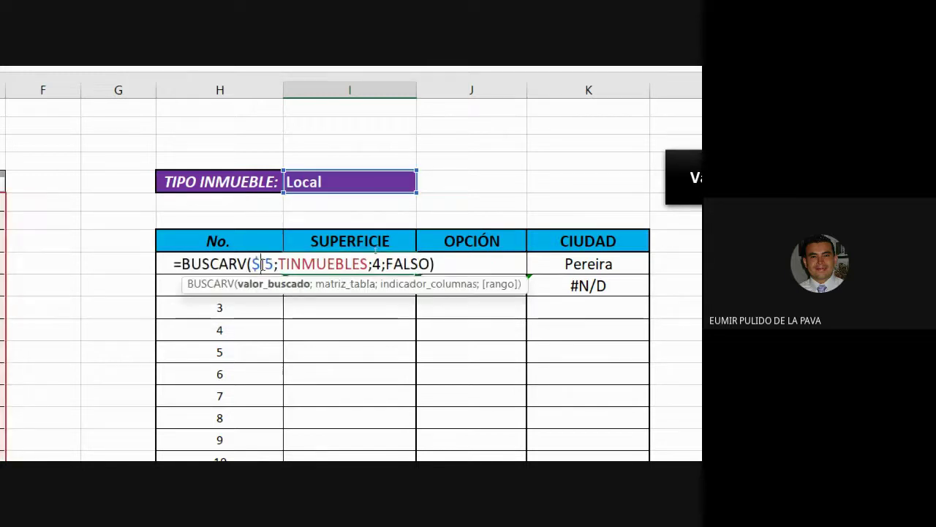
pyautogui.moveTo(251, 264); pyautogui.dragTo(265, 263)
pyautogui.press('F4')
pyautogui.press('F4')
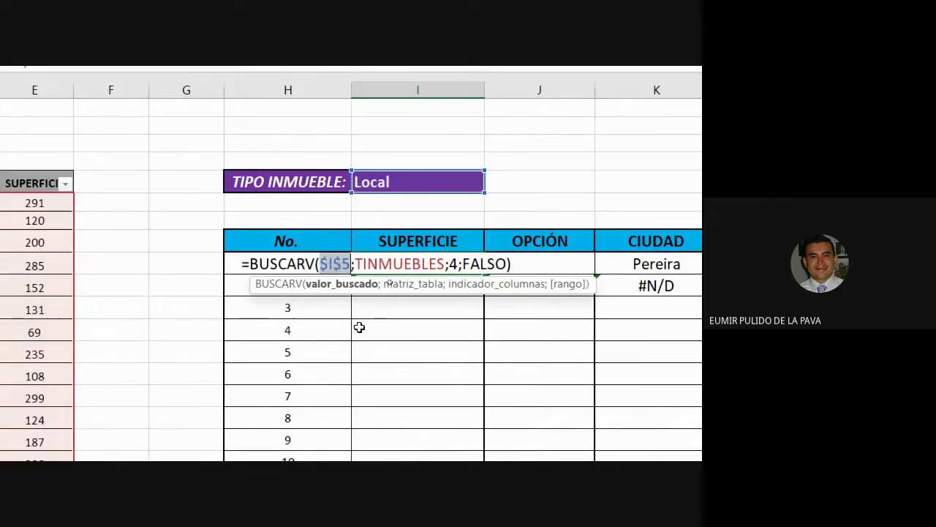
pyautogui.press('Return')
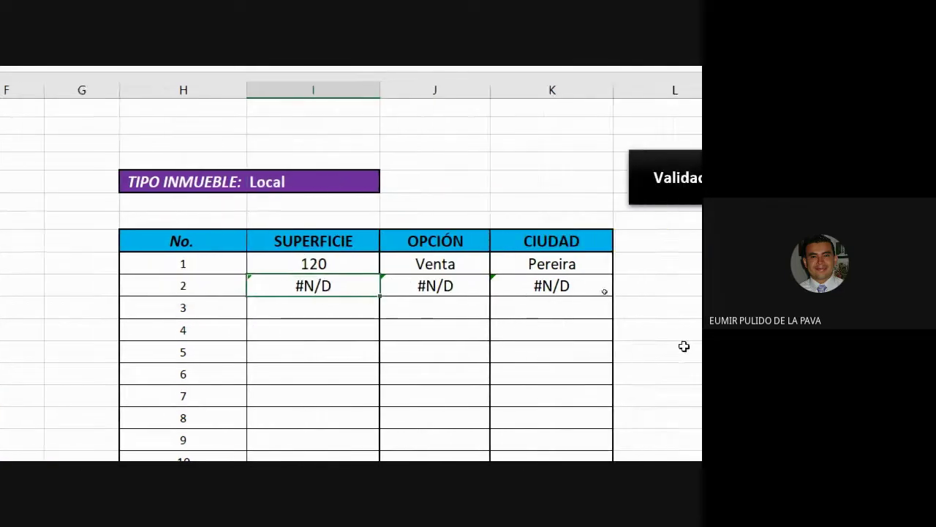
pyautogui.click(473, 267)
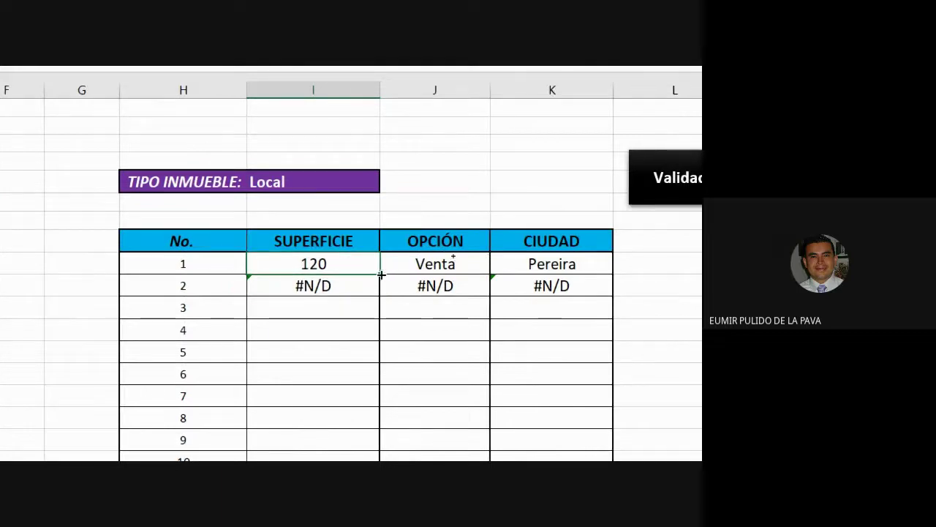
pyautogui.moveTo(382, 278)
pyautogui.mouseDown()
pyautogui.moveTo(611, 277)
pyautogui.moveTo(614, 319)
pyautogui.mouseUp()
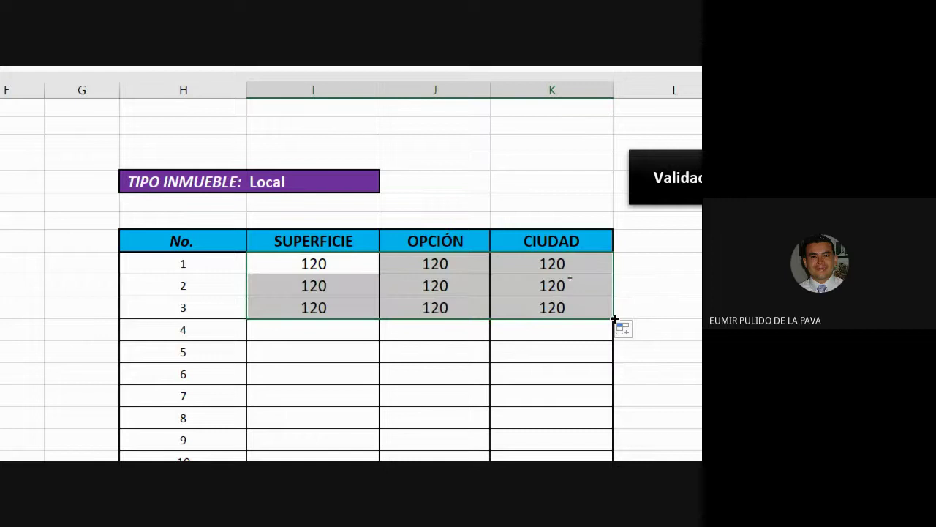
# Change the OPCIÓN formula's column index to 2 so it returns Venta
pyautogui.doubleClick(460, 261)
pyautogui.click(475, 264)
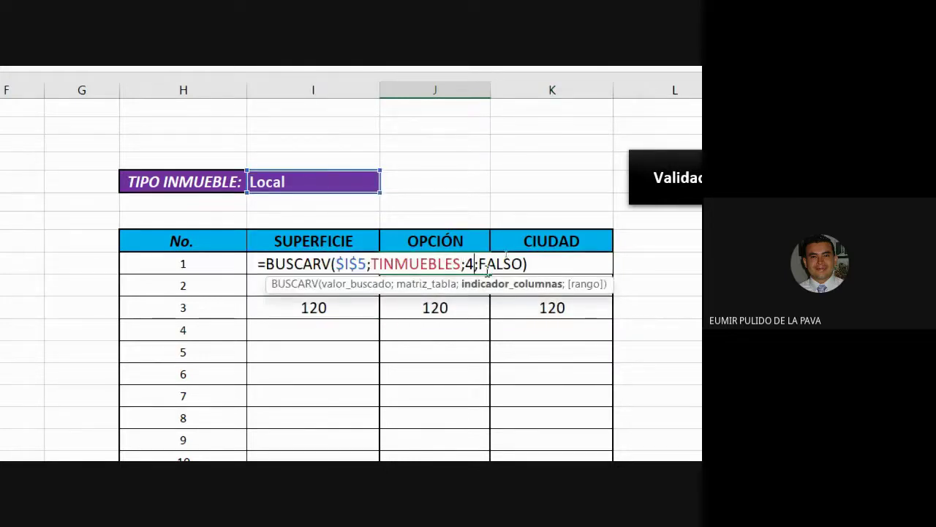
pyautogui.press('BackSpace')
pyautogui.hscroll(2, 483, 260)
pyautogui.write('2')
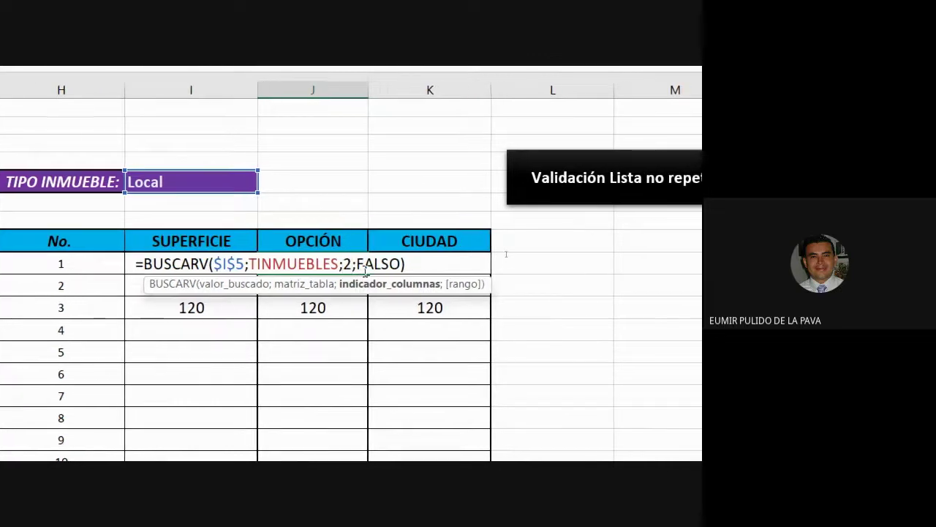
pyautogui.click(420, 262)
# Set the CIUDAD column index to 3 for Pereira, then fill row 1's lookups down to row 13
pyautogui.doubleClick(361, 258)
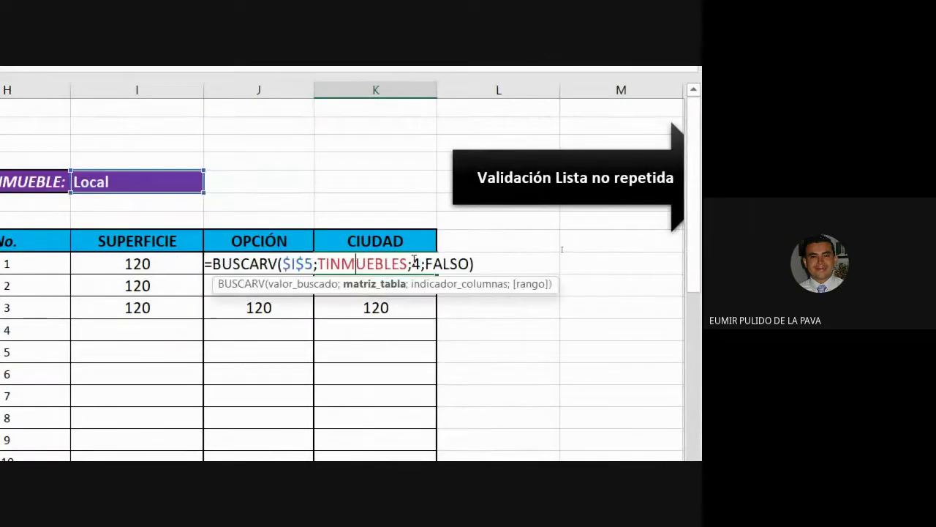
pyautogui.click(420, 264)
pyautogui.press('BackSpace')
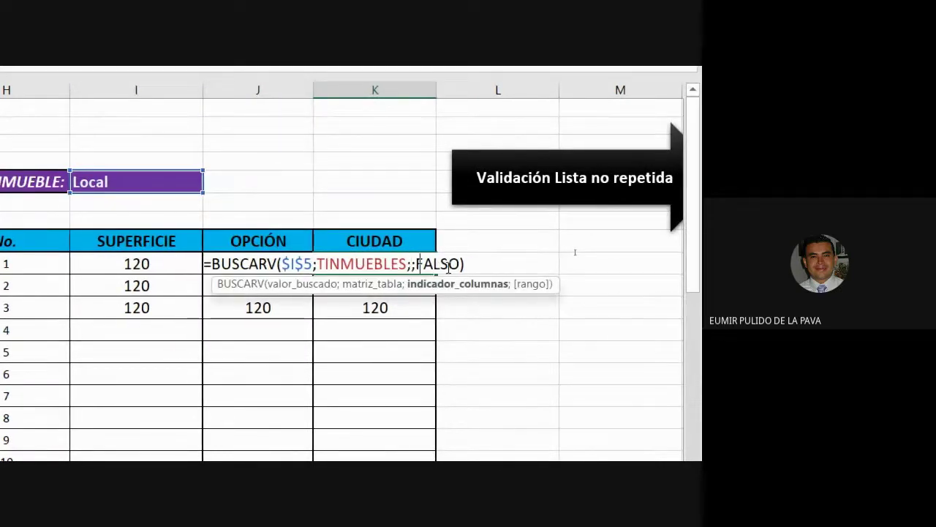
pyautogui.write('3')
pyautogui.press('Return')
pyautogui.press('Left')
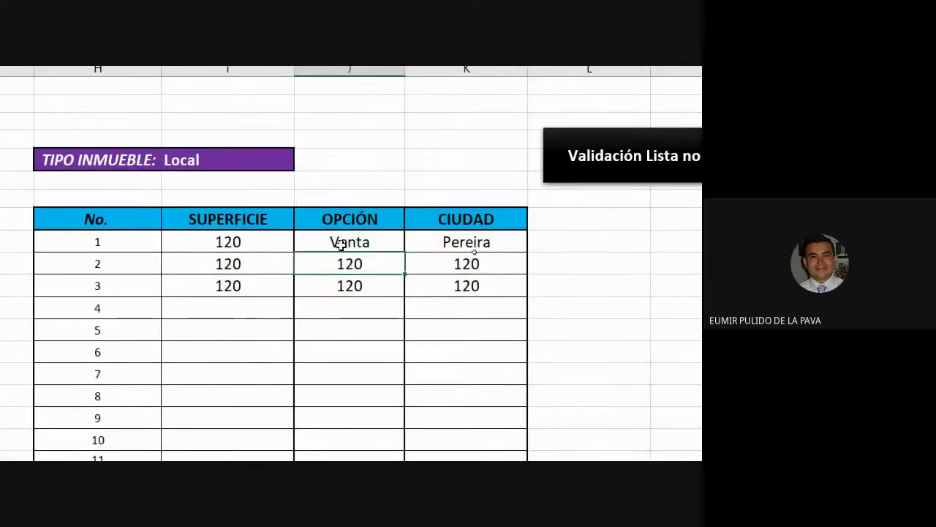
pyautogui.moveTo(228, 242); pyautogui.dragTo(449, 242)
pyautogui.moveTo(527, 253); pyautogui.dragTo(528, 504)
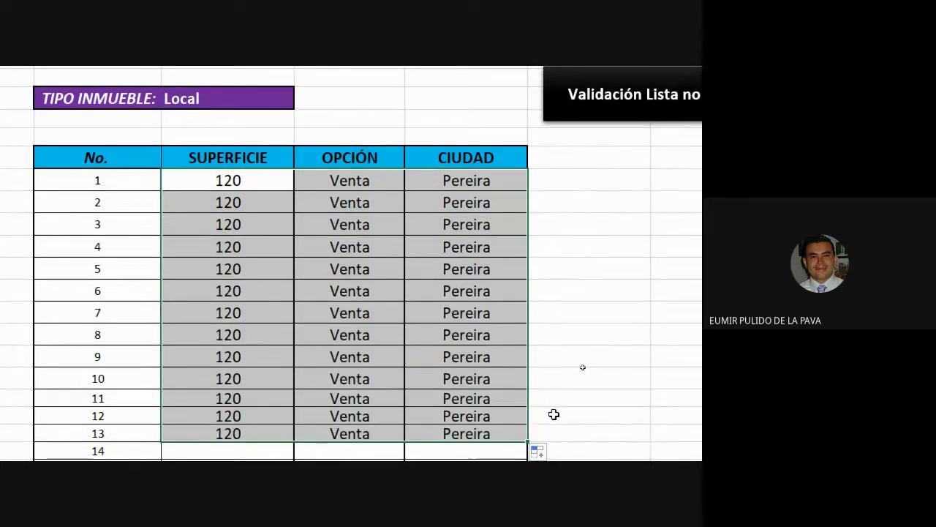
# Choose Parqueadero as the property type and inspect the row 1 SUPERFICIE formula's column number
pyautogui.click(215, 101)
pyautogui.click(301, 100)
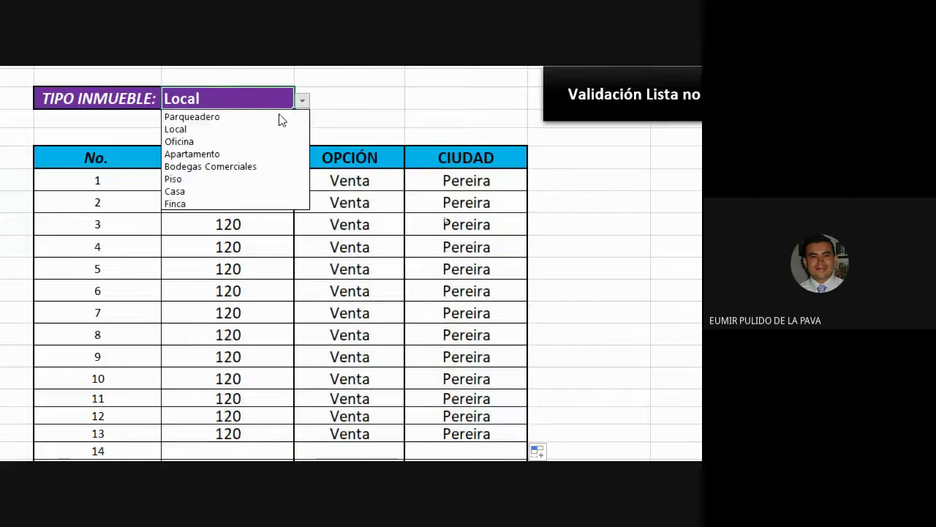
pyautogui.click(251, 117)
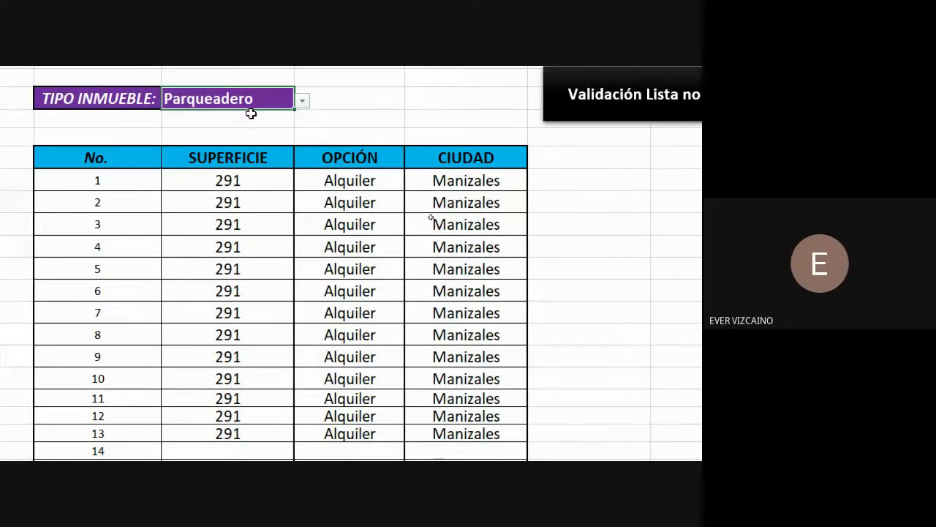
pyautogui.scroll(1, 219, 103)
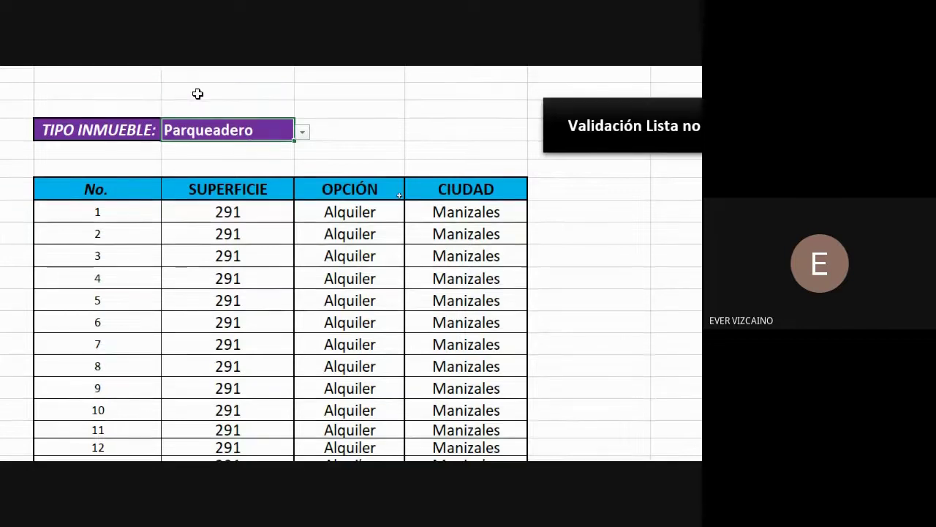
pyautogui.doubleClick(247, 212)
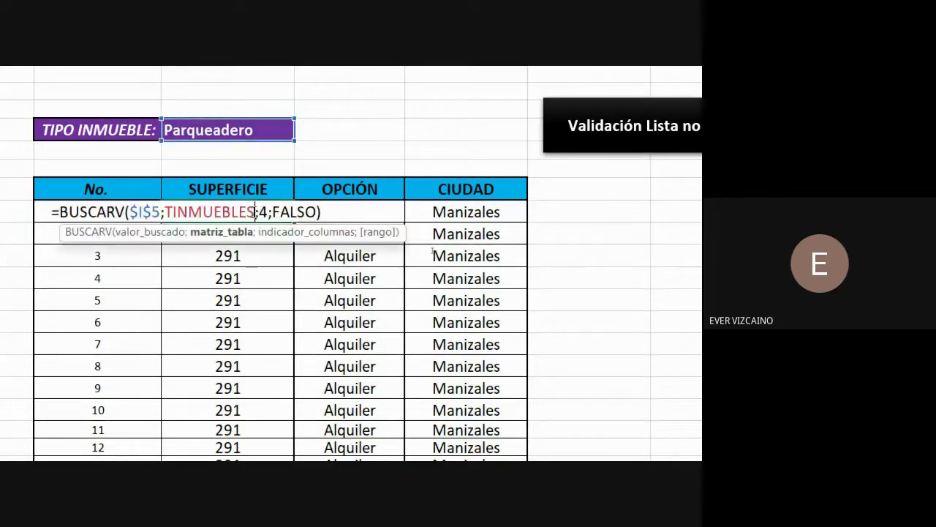
pyautogui.doubleClick(262, 211)
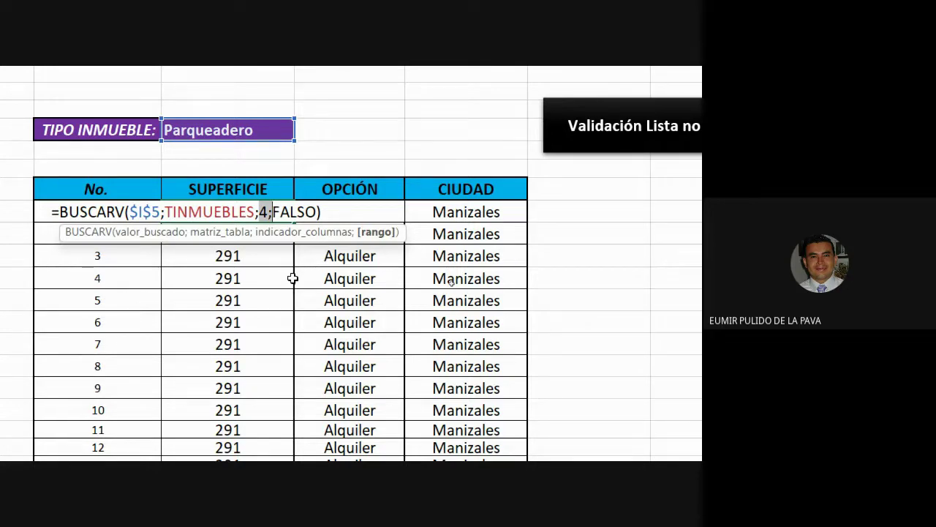
pyautogui.press('Return')
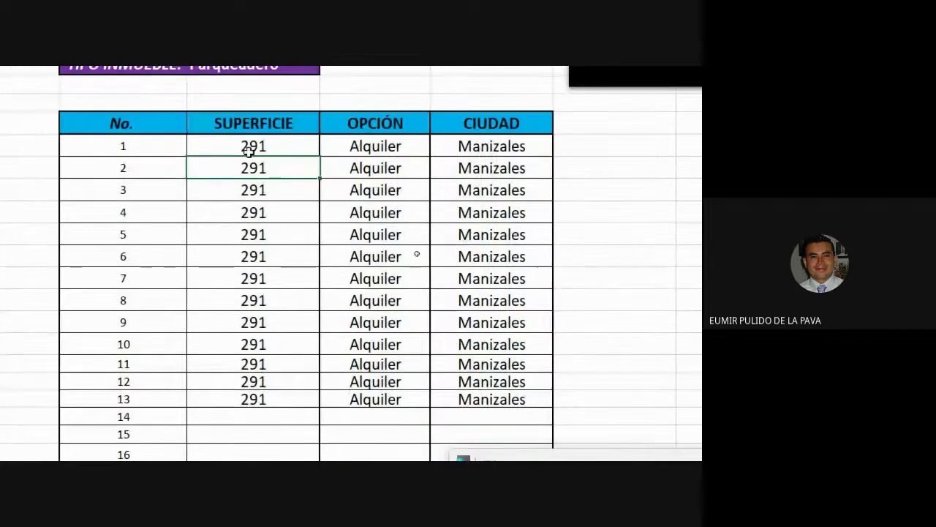
# Highlight the thirteen rows repeating 291, Alquiler and Manizales
pyautogui.moveTo(413, 150); pyautogui.dragTo(578, 175)
pyautogui.moveTo(420, 186); pyautogui.dragTo(514, 397)
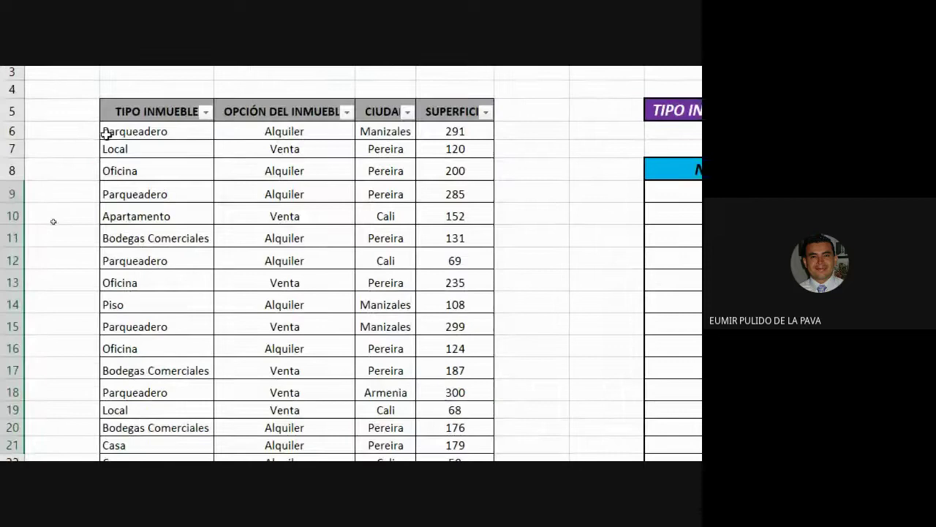
pyautogui.moveTo(106, 134); pyautogui.dragTo(417, 130)
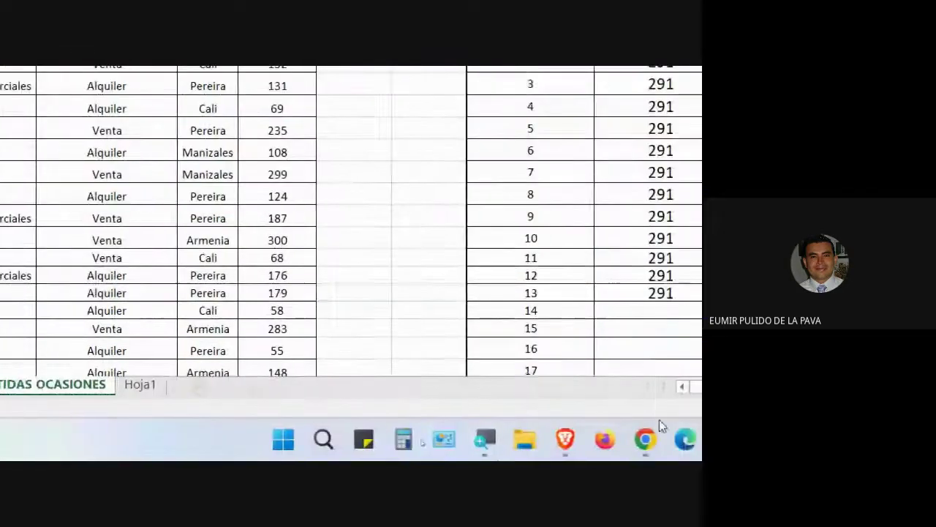
# Admit the person waiting in the Google Meet call, then return to the property type cell
pyautogui.moveTo(591, 439)
pyautogui.click(481, 376)
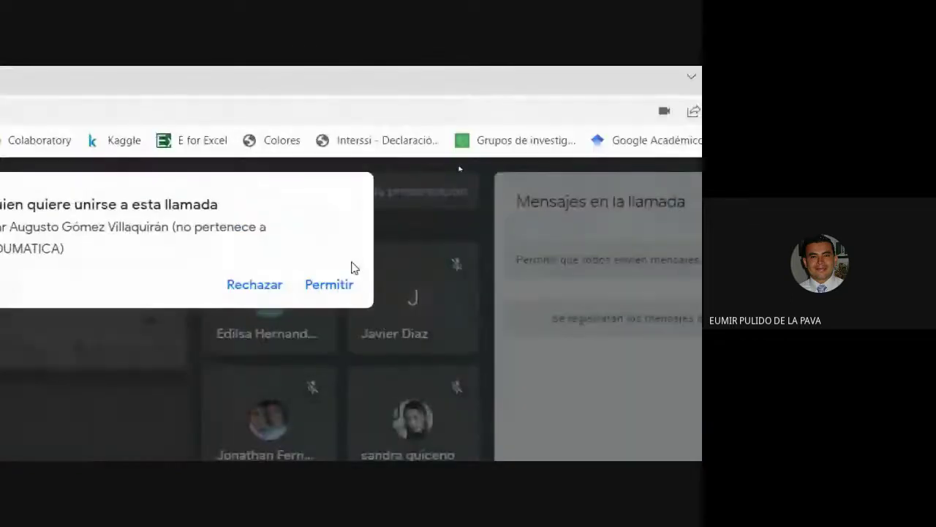
pyautogui.click(329, 288)
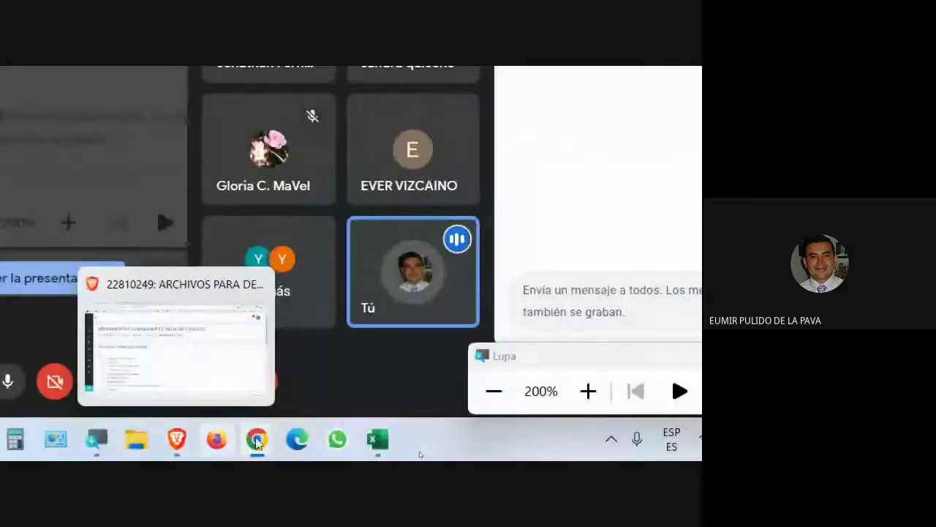
pyautogui.click(377, 438)
pyautogui.click(293, 206)
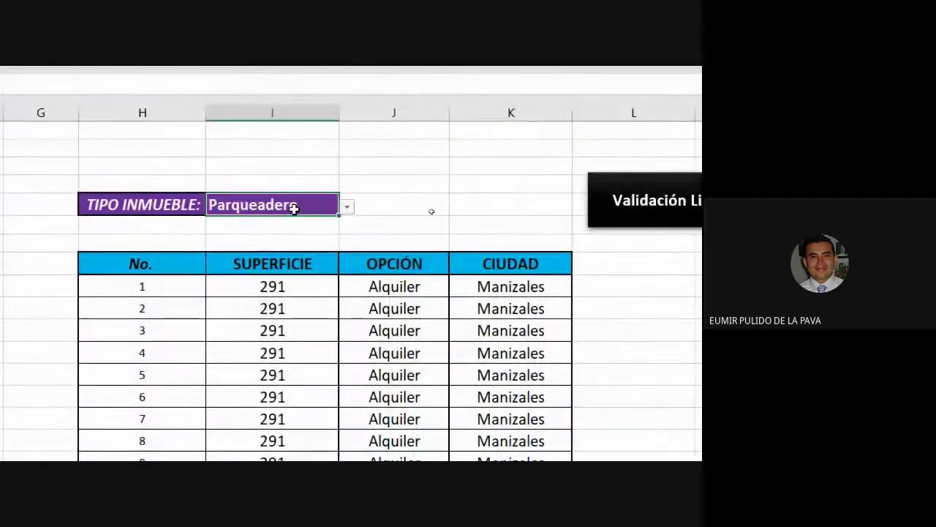
# Choose Finca as the property type and highlight its record in the source data
pyautogui.click(347, 207)
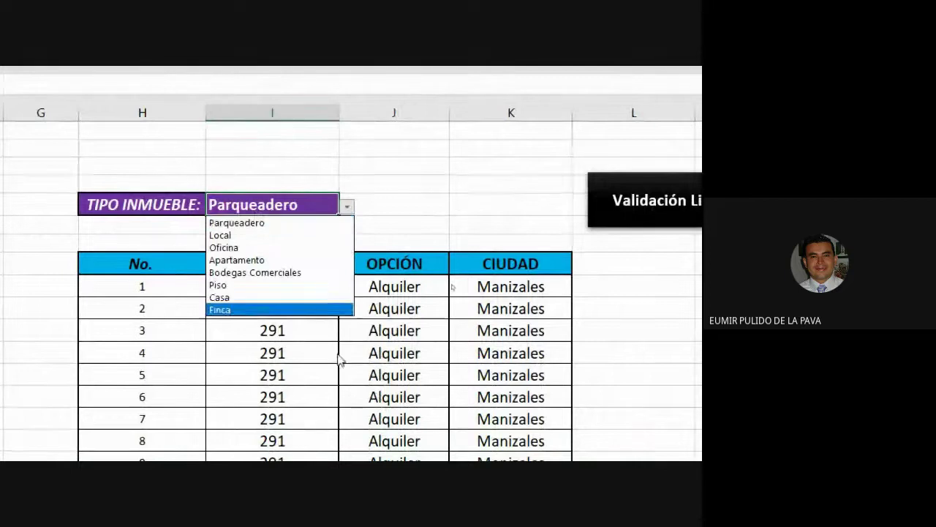
pyautogui.click(248, 310)
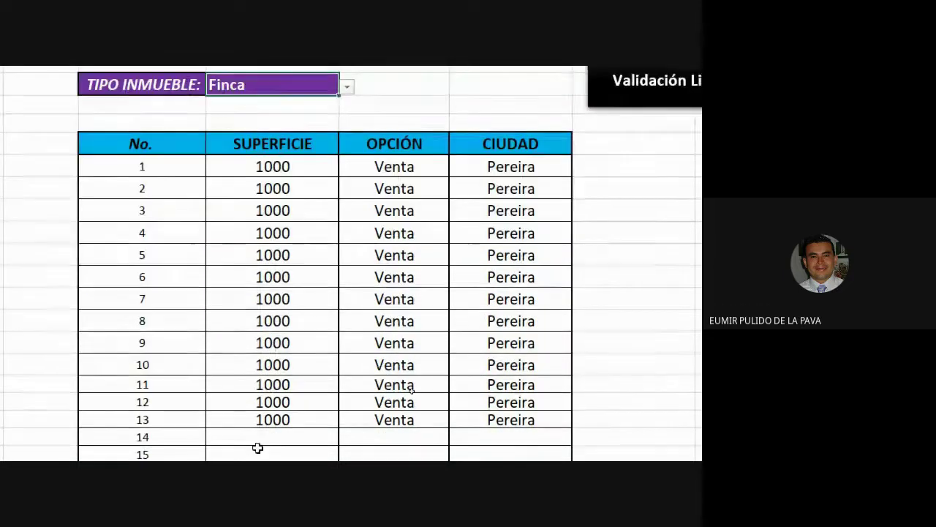
pyautogui.scroll(-9, 425, 251)
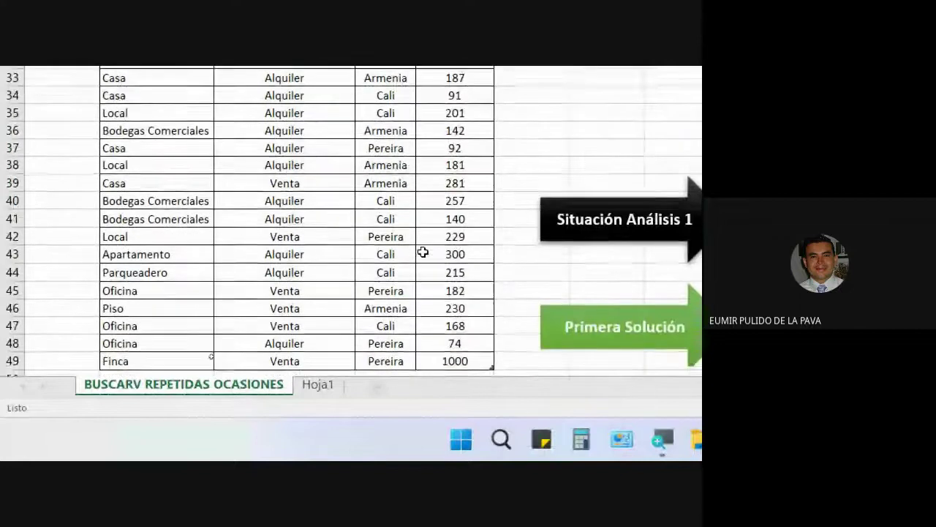
pyautogui.moveTo(191, 255); pyautogui.dragTo(438, 260)
pyautogui.scroll(2, 153, 241)
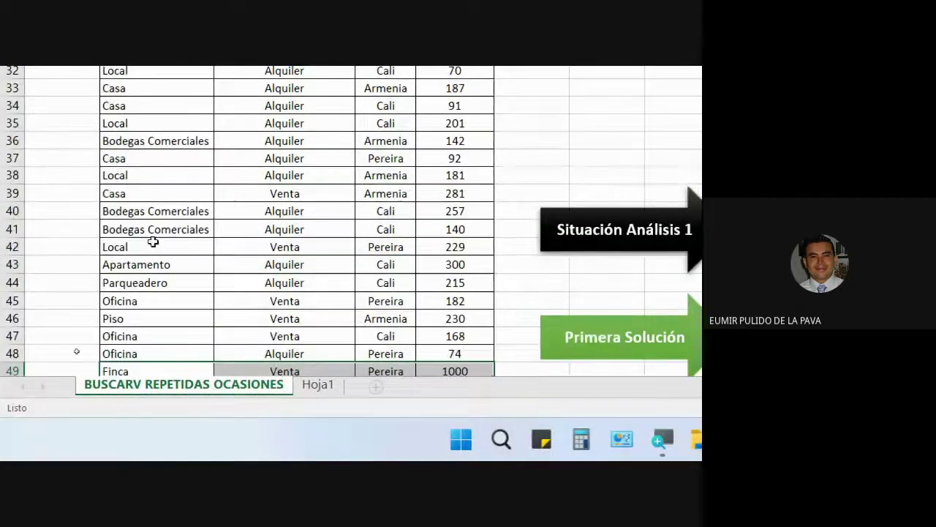
pyautogui.scroll(9, 153, 242)
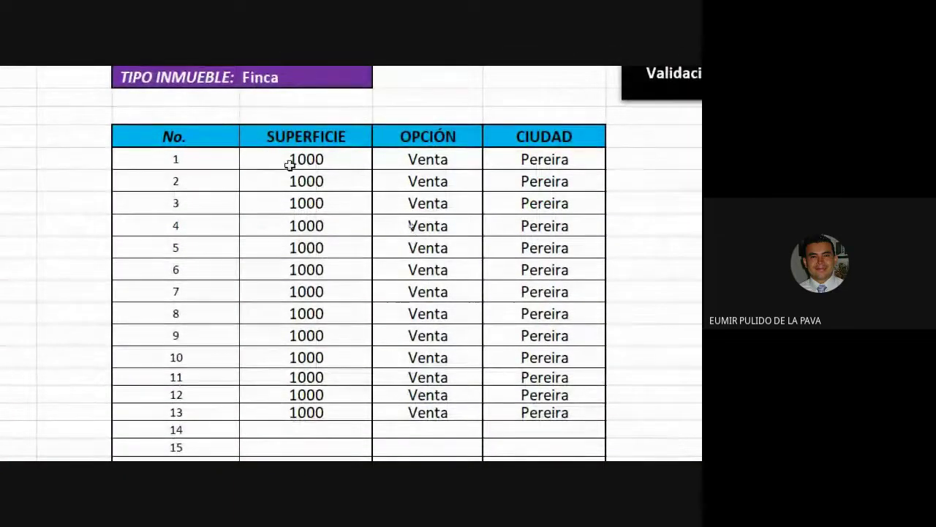
# Highlight the lookup rows all repeating 1000, Venta, Pereira, then scroll left to the source table
pyautogui.moveTo(180, 154); pyautogui.dragTo(522, 150)
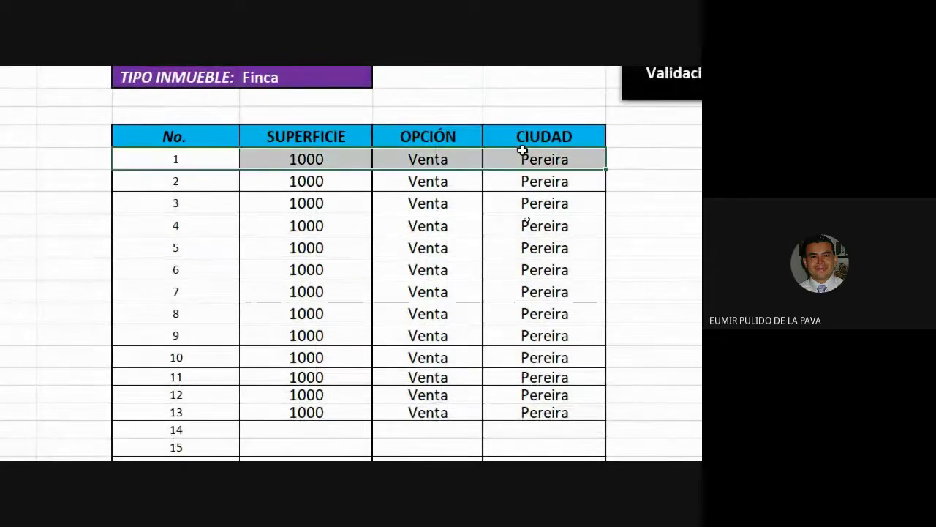
pyautogui.moveTo(260, 182); pyautogui.dragTo(531, 413)
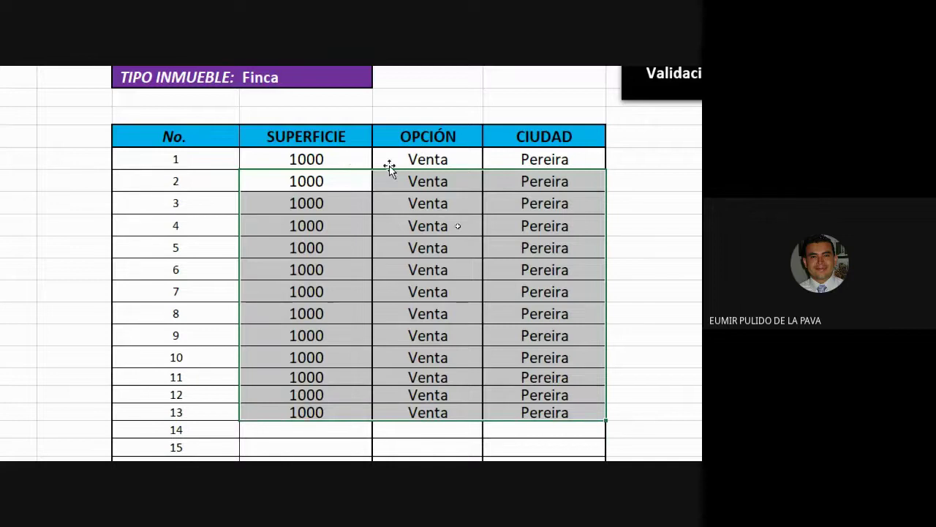
pyautogui.moveTo(331, 159); pyautogui.dragTo(534, 163)
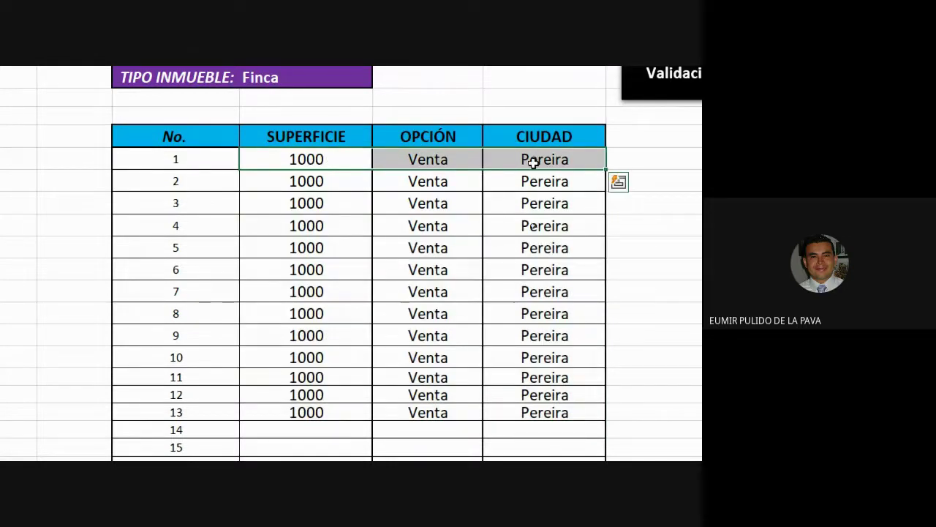
pyautogui.hscroll(-5, 533, 163)
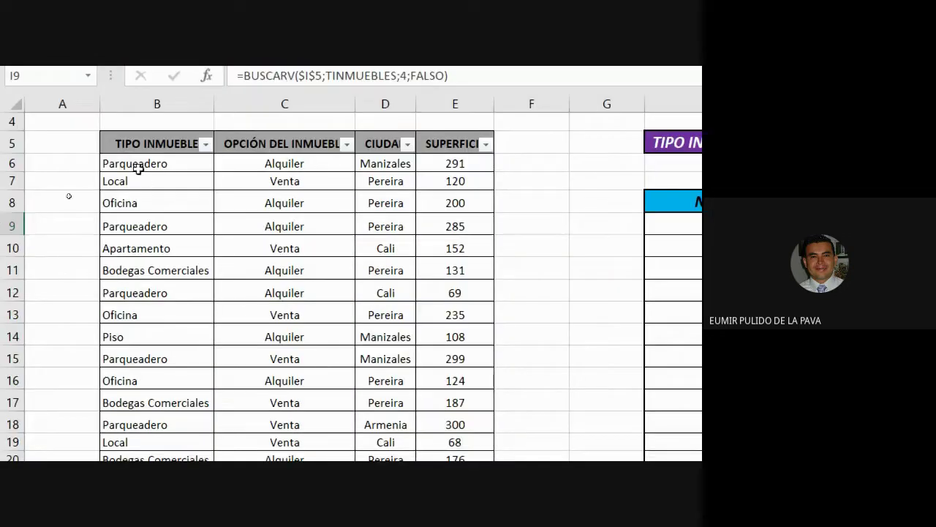
# Filter the TIPO INMUEBLE column to show only Parqueadero rows
pyautogui.click(139, 169)
pyautogui.click(206, 143)
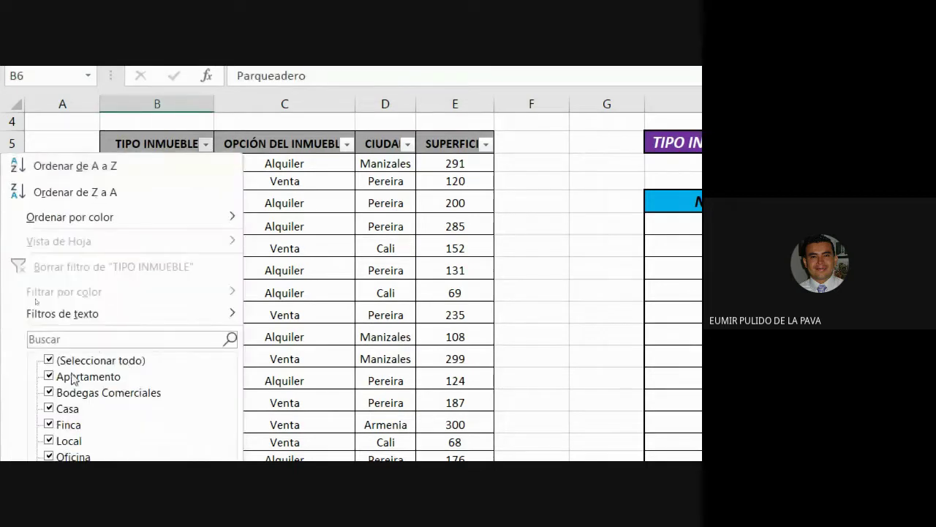
pyautogui.click(48, 358)
pyautogui.click(49, 436)
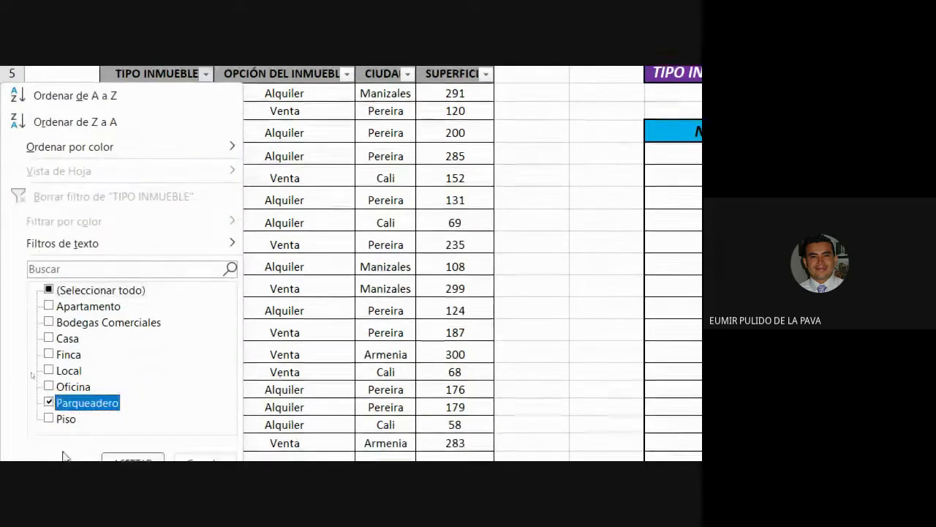
pyautogui.click(131, 437)
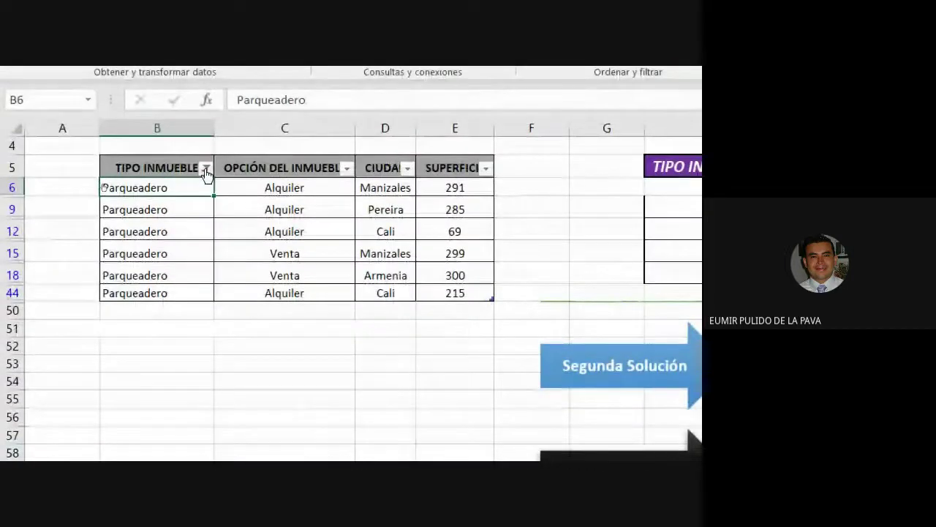
# Change the TIPO INMUEBLE filter to show only Bodegas Comerciales rows
pyautogui.click(205, 169)
pyautogui.click(49, 416)
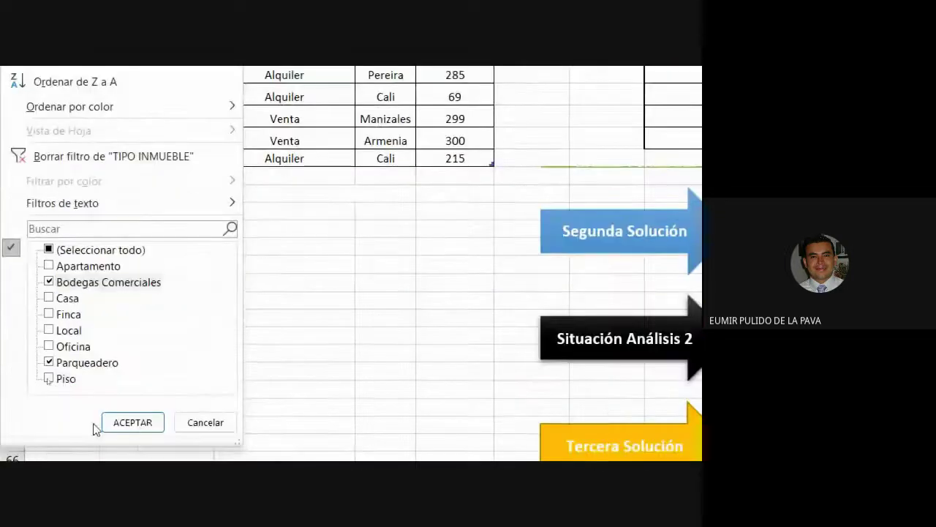
pyautogui.click(132, 420)
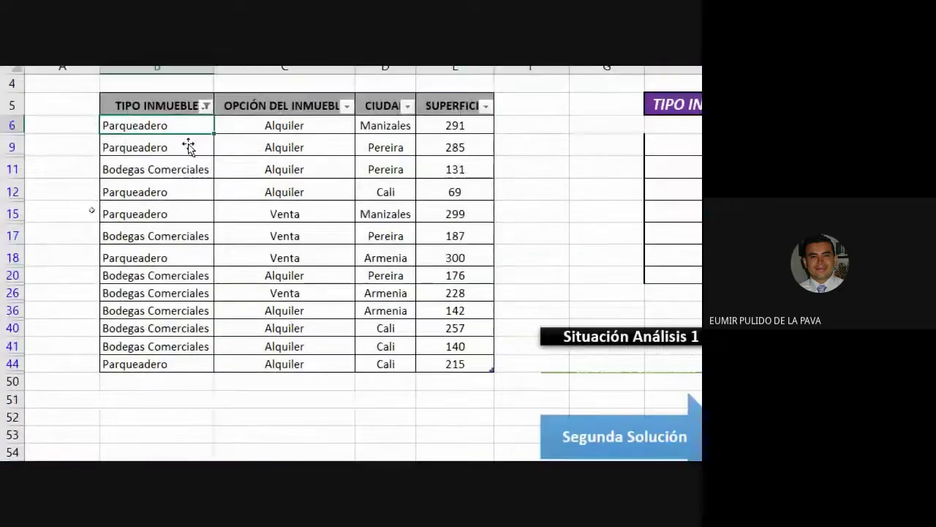
pyautogui.click(206, 106)
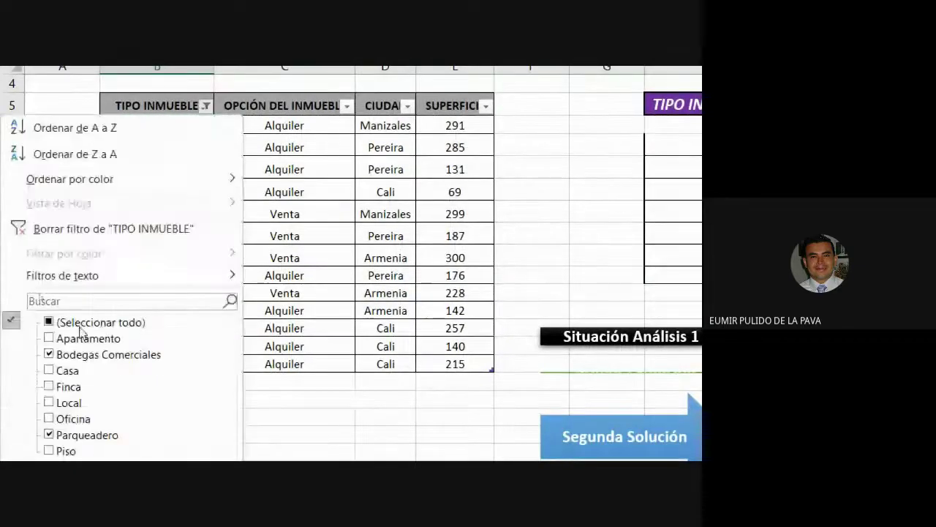
pyautogui.click(53, 343)
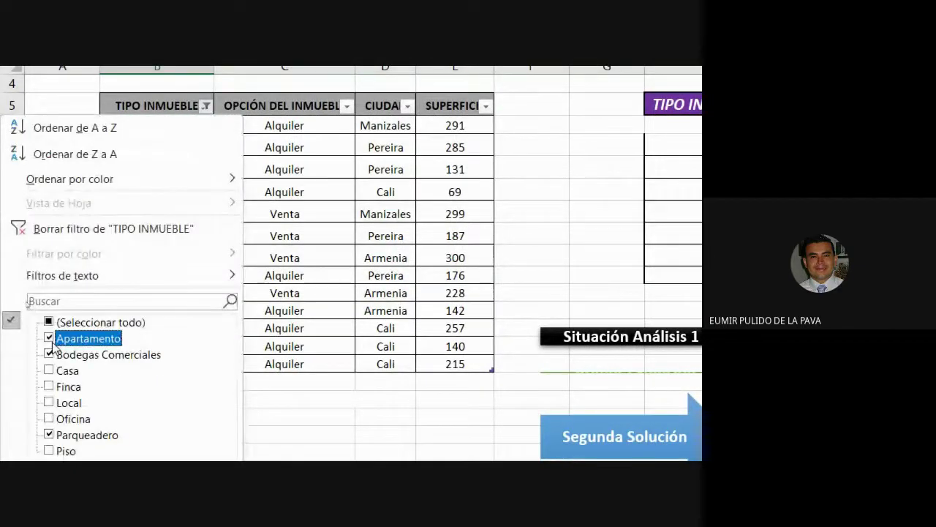
pyautogui.doubleClick(51, 435)
pyautogui.click(137, 399)
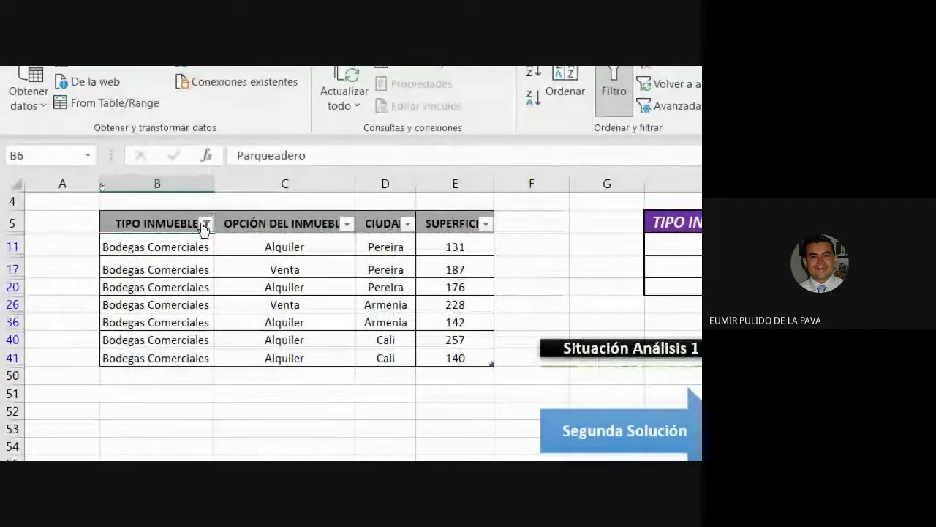
# Switch the filter to show only the Casa rows, then close the filter list
pyautogui.click(206, 223)
pyautogui.click(49, 348)
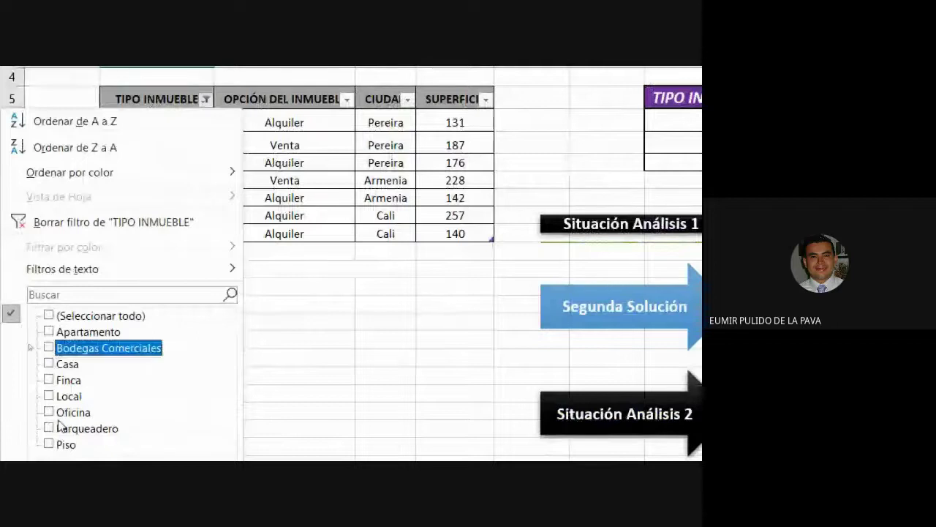
pyautogui.click(49, 363)
pyautogui.click(131, 447)
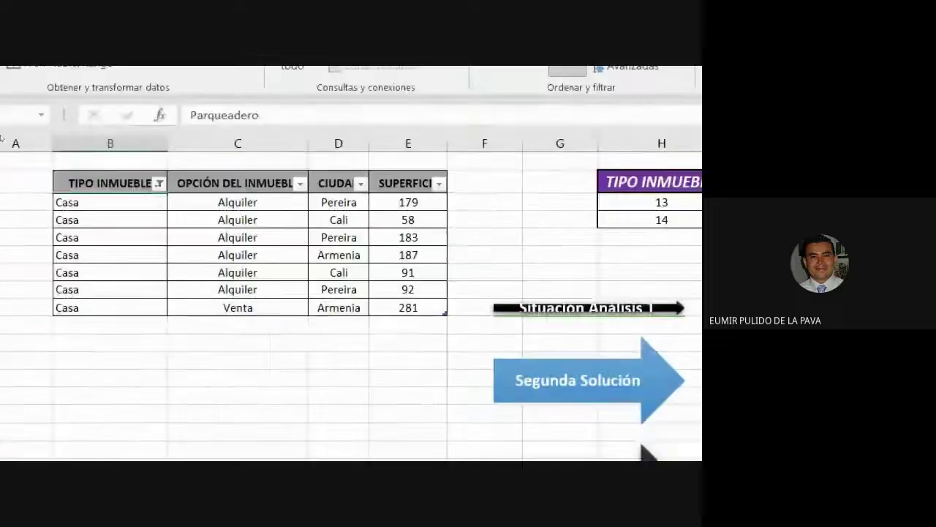
pyautogui.click(159, 183)
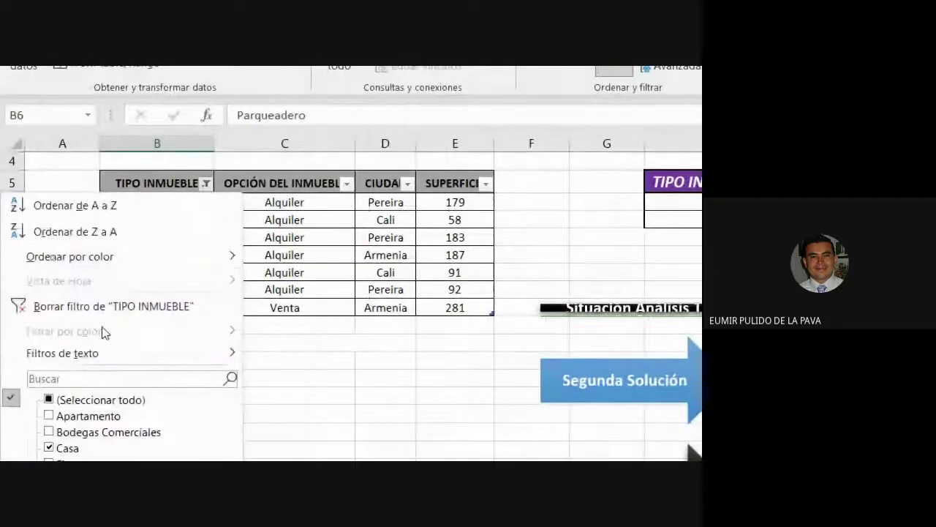
pyautogui.press('Escape')
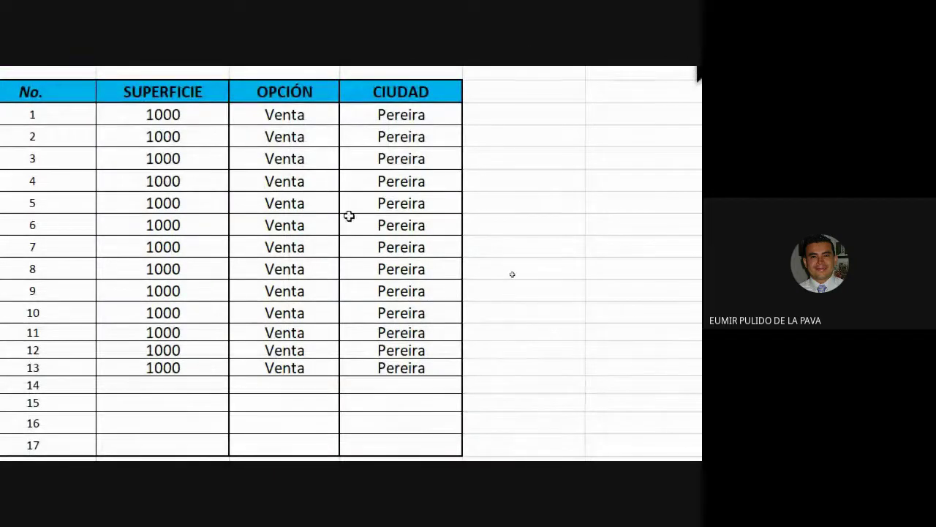
# Choose Casa as the property type and compare its 179, Alquiler, Pereira results with the source row
pyautogui.click(217, 124)
pyautogui.click(241, 128)
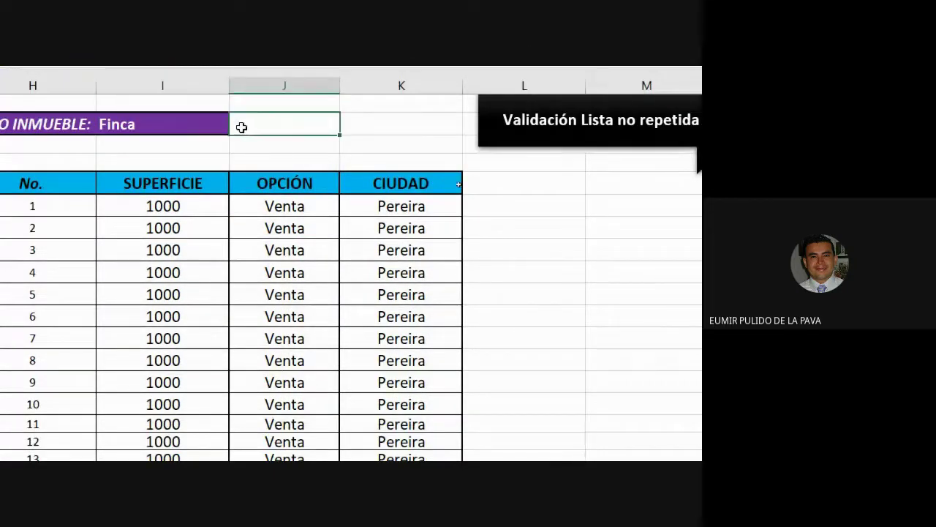
pyautogui.click(218, 125)
pyautogui.click(237, 127)
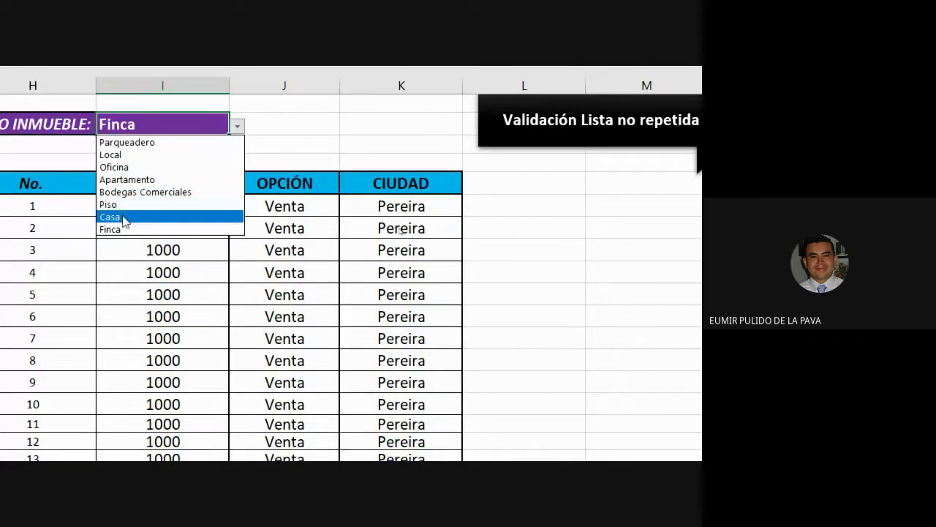
pyautogui.click(123, 217)
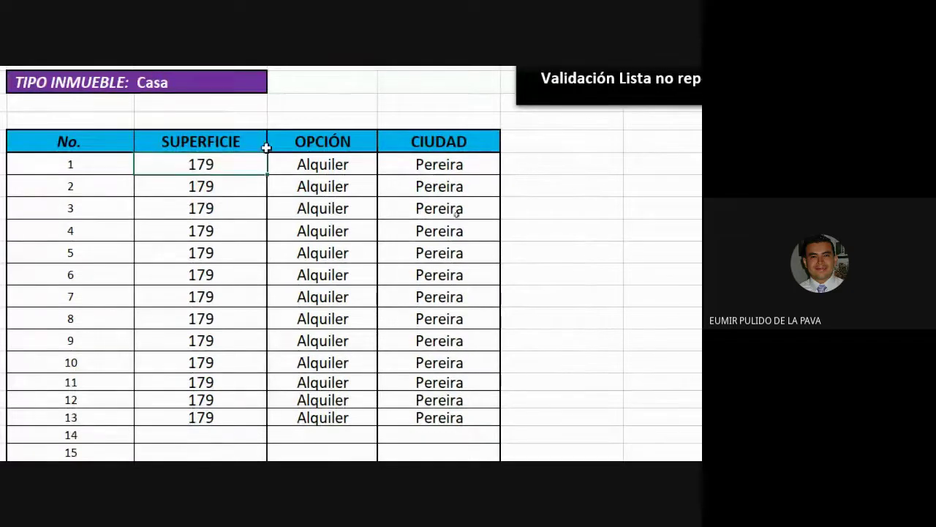
pyautogui.moveTo(308, 164); pyautogui.dragTo(397, 163)
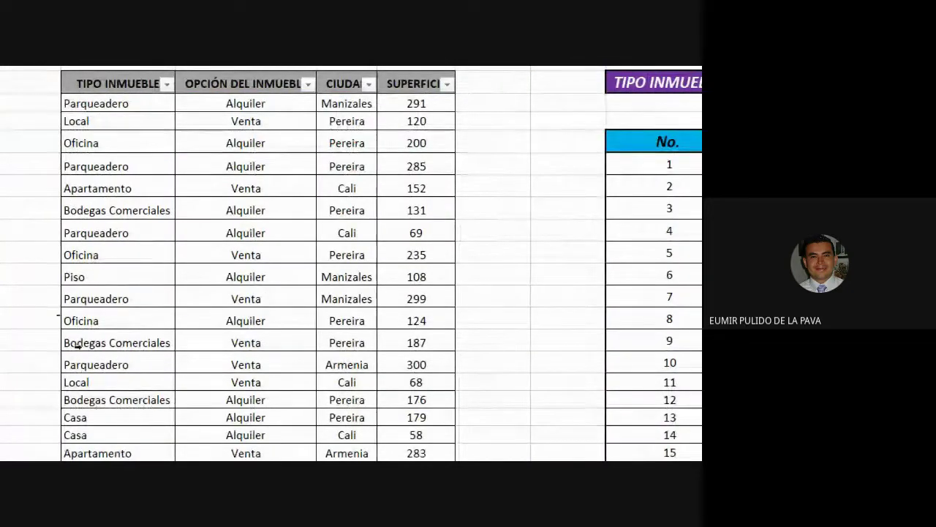
pyautogui.moveTo(90, 397); pyautogui.dragTo(388, 402)
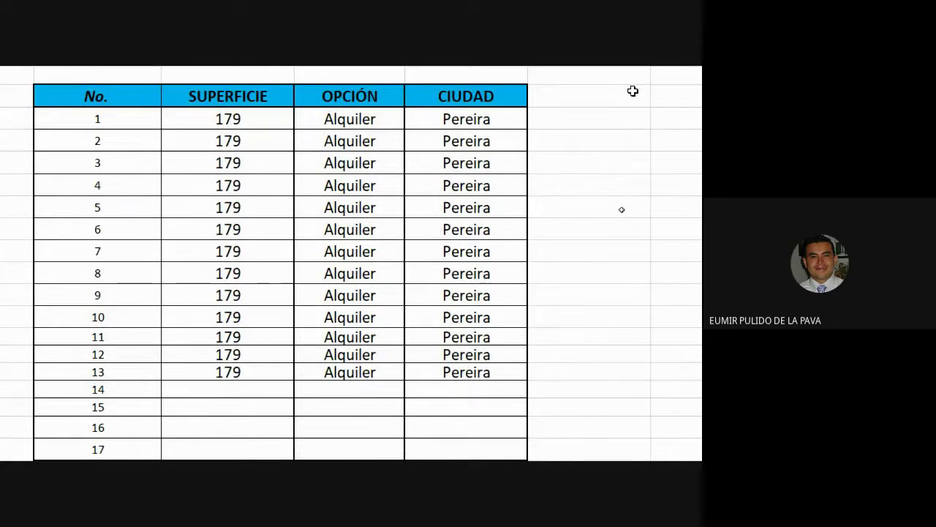
pyautogui.doubleClick(228, 117)
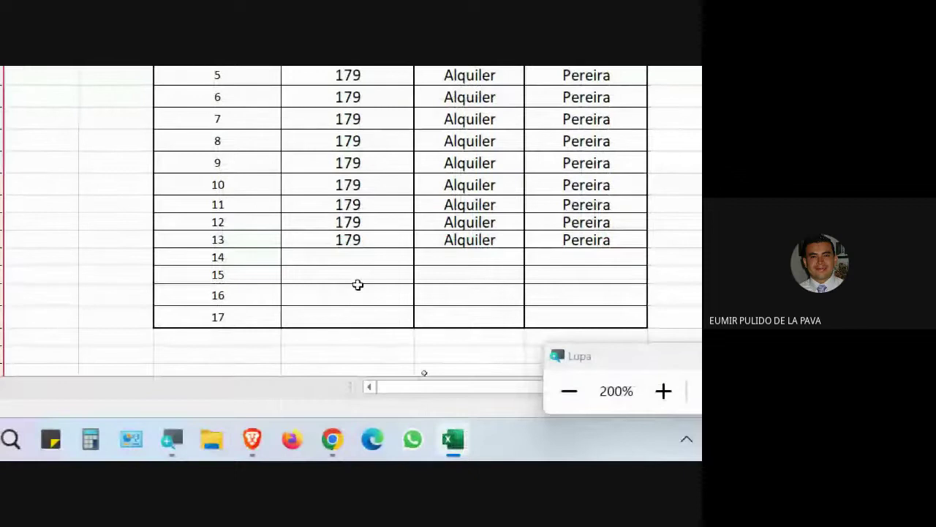
# Start a =bus BUSCARV formula in row 15's SUPERFICIE cell
pyautogui.click(355, 276)
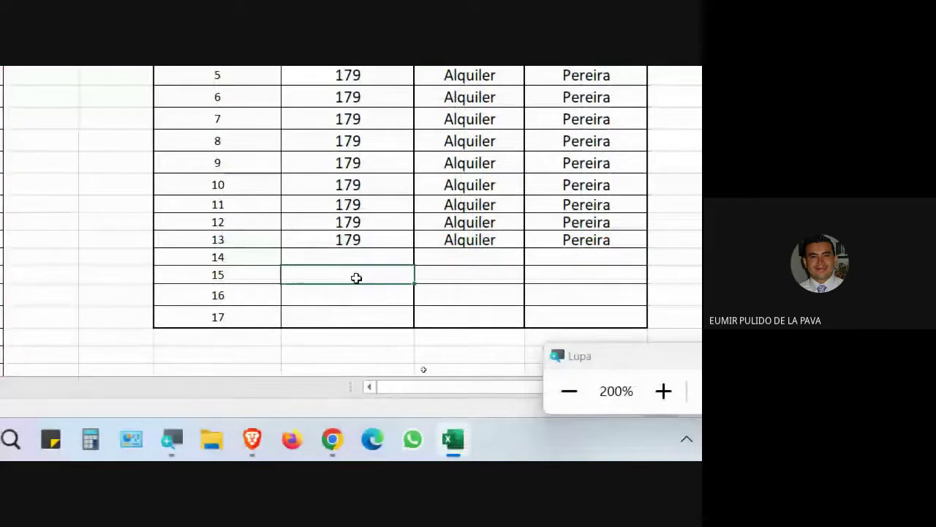
pyautogui.write('=bus')
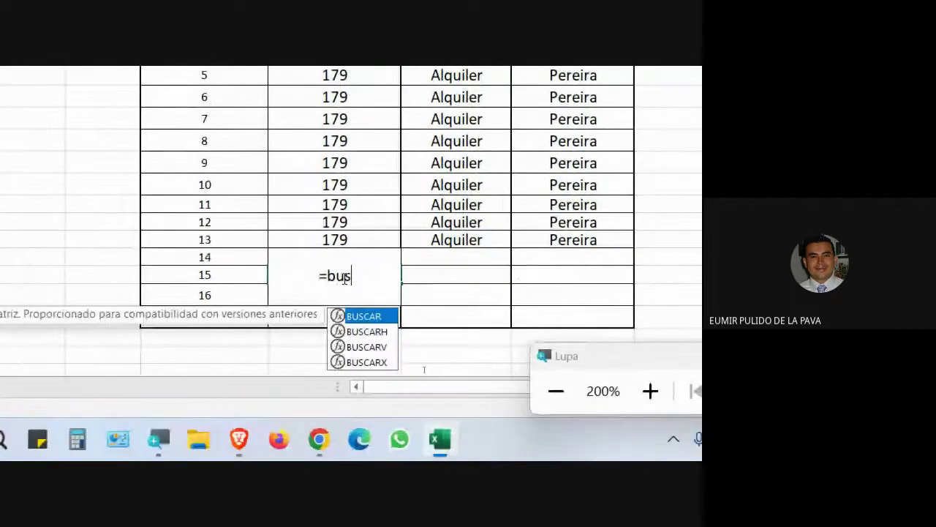
pyautogui.press('Down')
pyautogui.press('Down')
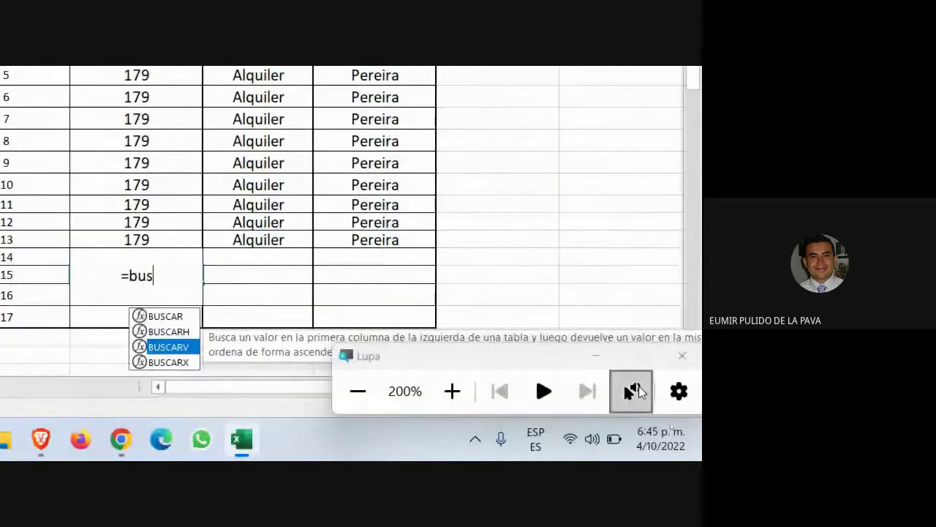
pyautogui.moveTo(606, 361); pyautogui.dragTo(256, 345)
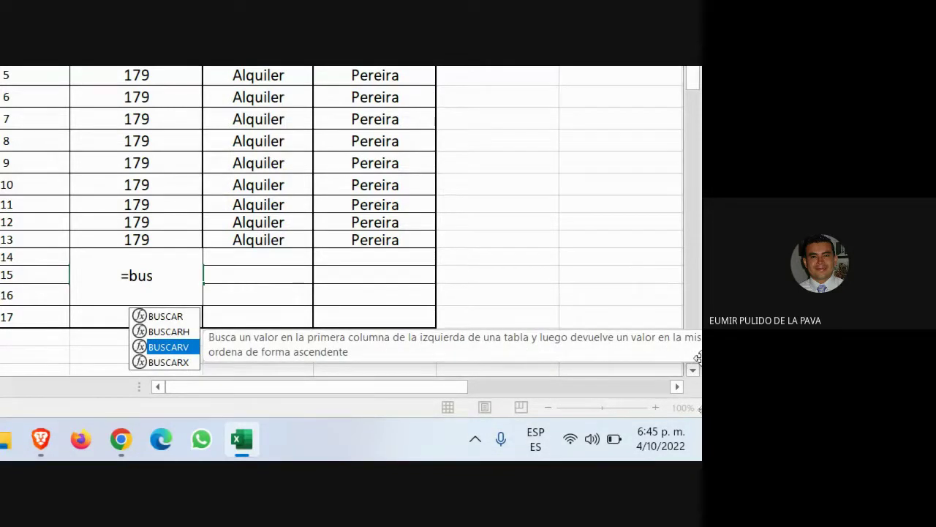
pyautogui.moveTo(535, 358); pyautogui.dragTo(269, 399)
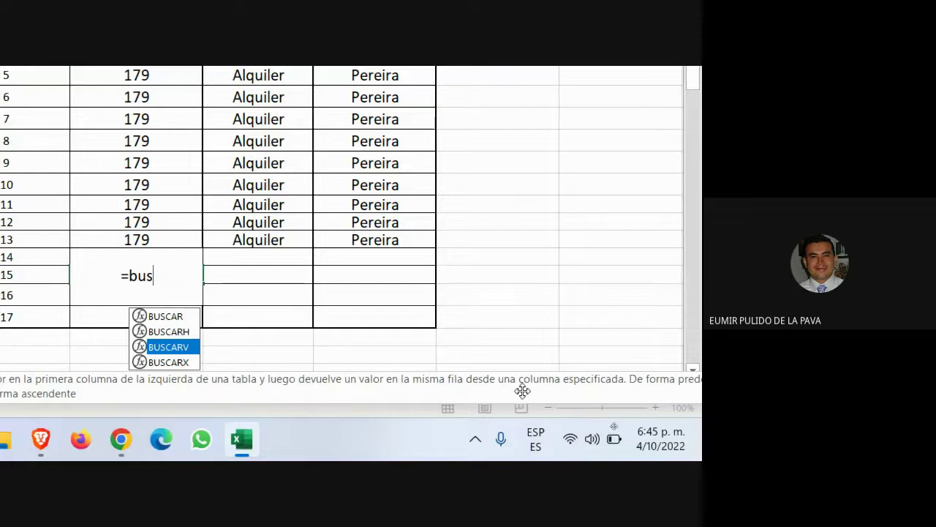
pyautogui.moveTo(599, 398); pyautogui.dragTo(420, 401)
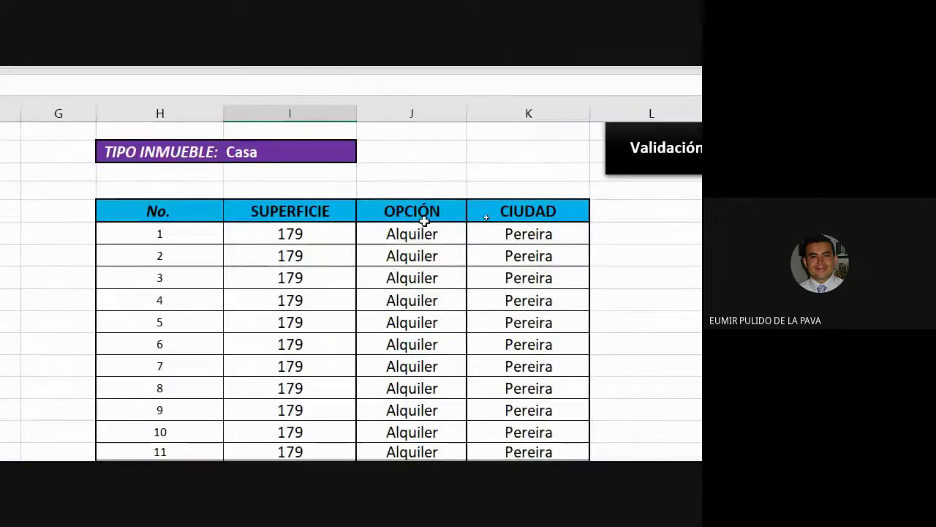
# Change the property type to Apartamento and locate its row in the property data
pyautogui.click(425, 209)
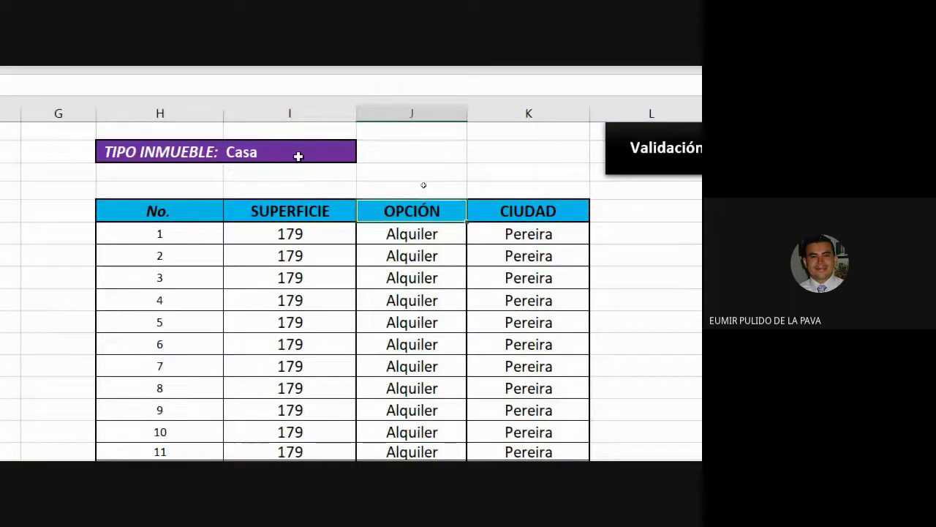
pyautogui.click(299, 156)
pyautogui.click(362, 155)
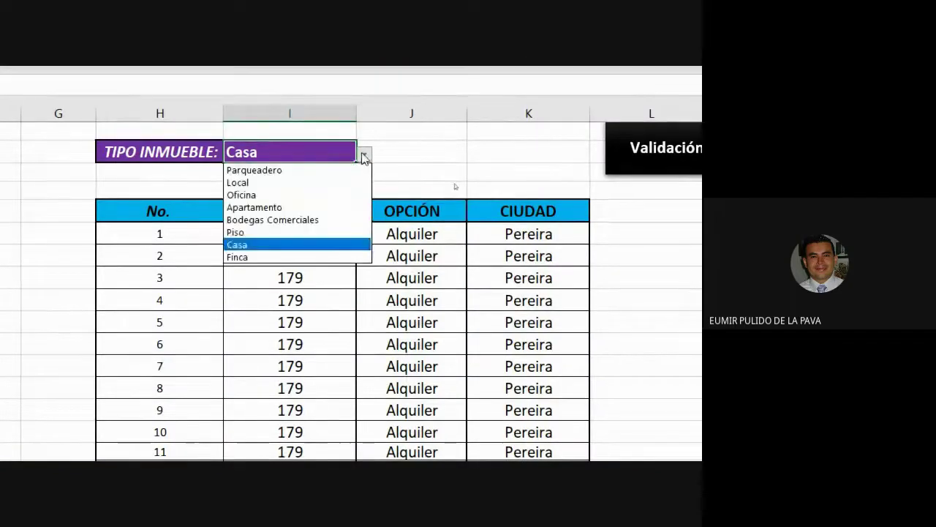
pyautogui.click(271, 210)
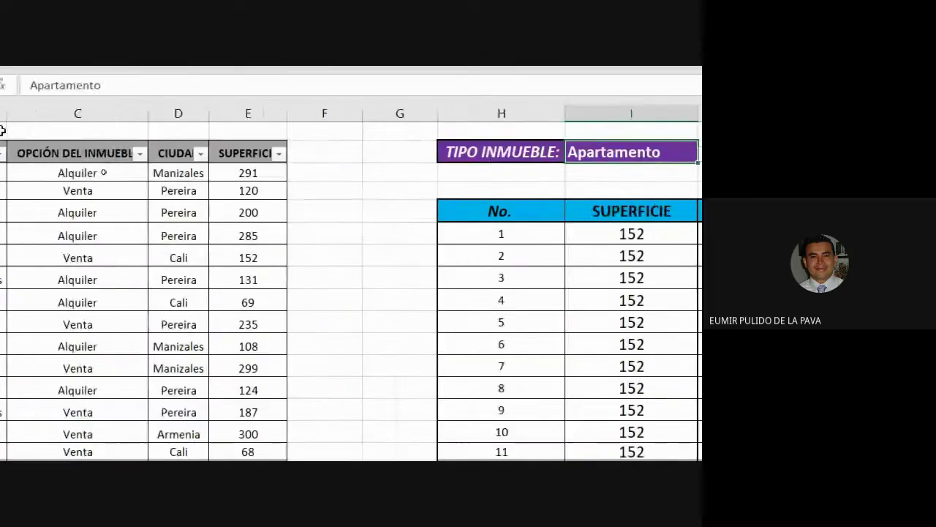
pyautogui.moveTo(113, 173); pyautogui.dragTo(126, 235)
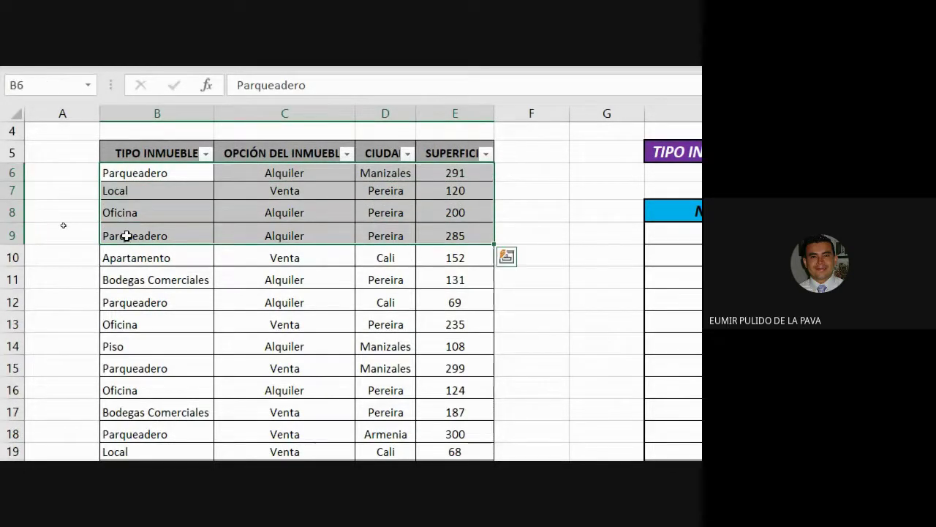
pyautogui.click(116, 256)
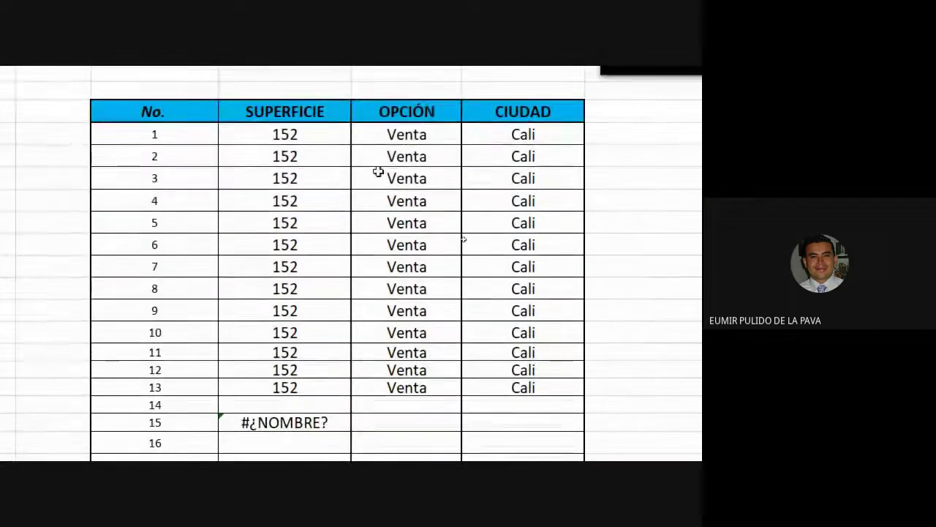
# Delete the #¿NOMBRE? error from row 15 and highlight the Apartamento row
pyautogui.click(261, 410)
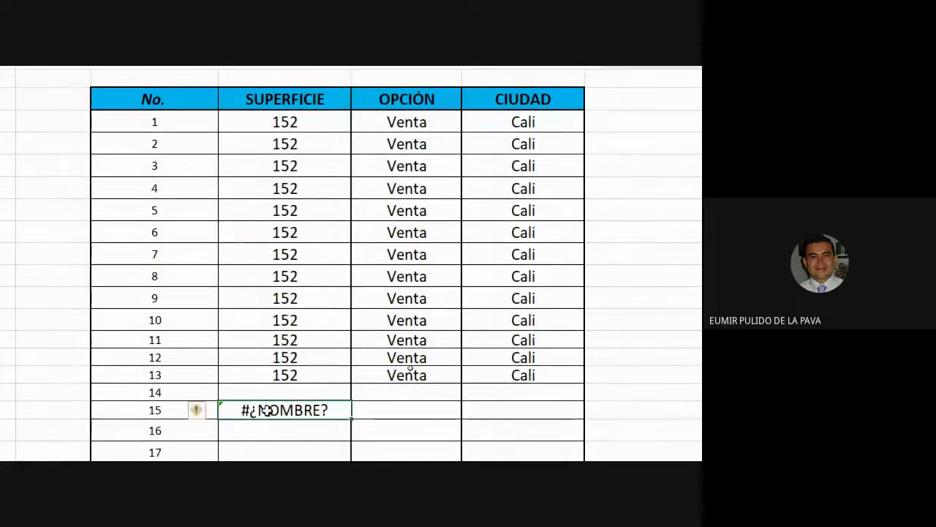
pyautogui.press('Delete')
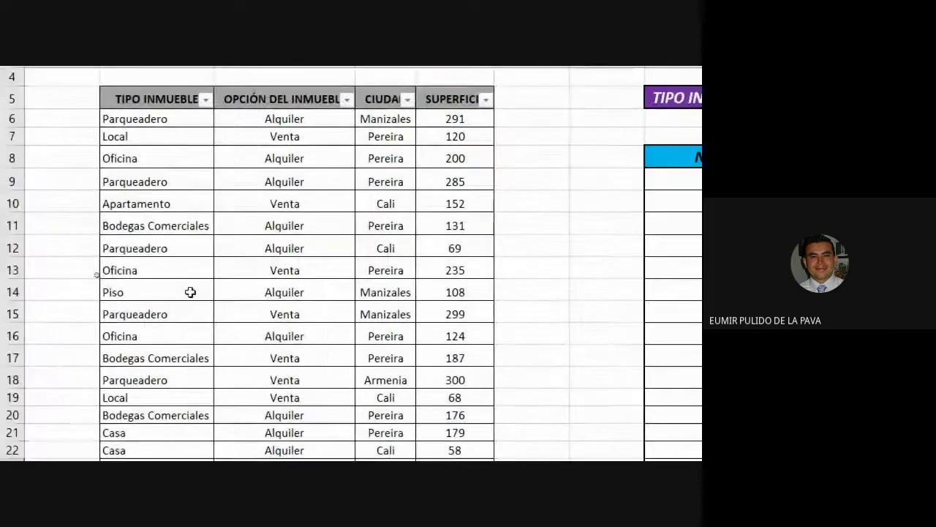
pyautogui.moveTo(187, 206); pyautogui.dragTo(434, 197)
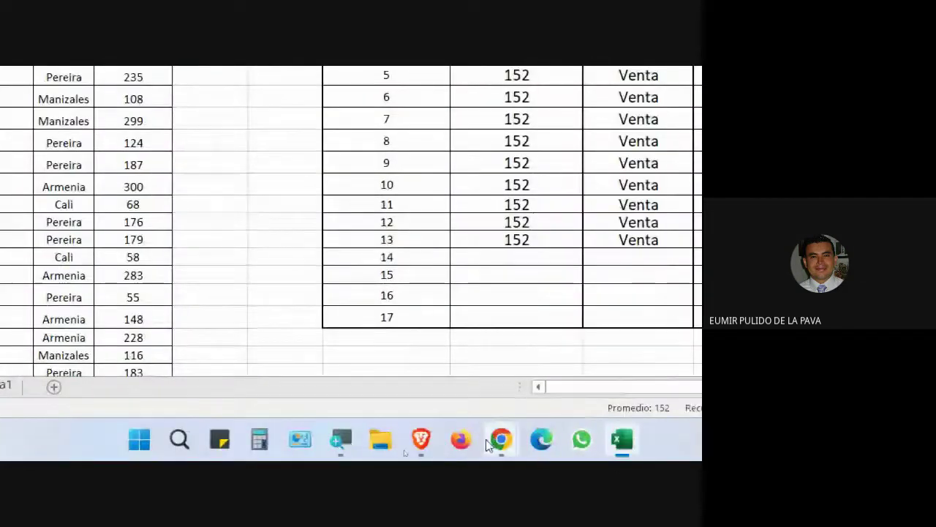
pyautogui.click(502, 439)
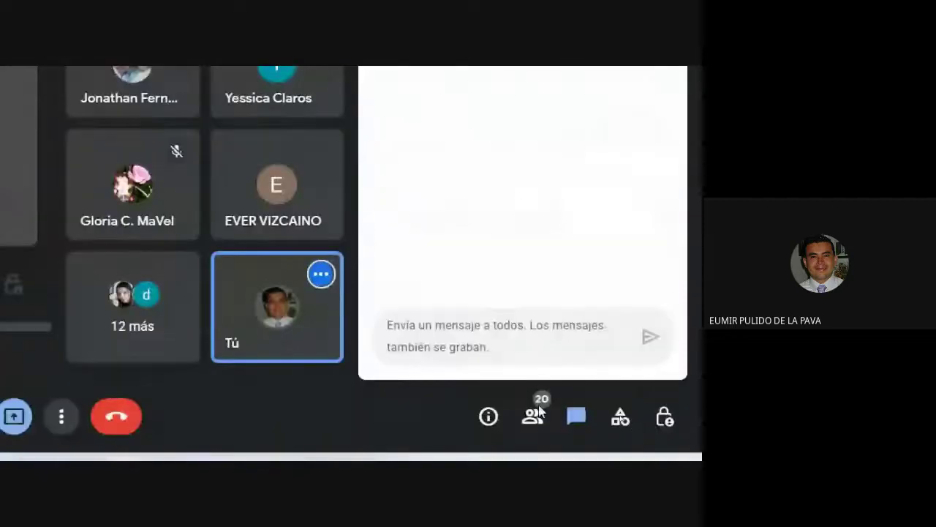
pyautogui.click(534, 417)
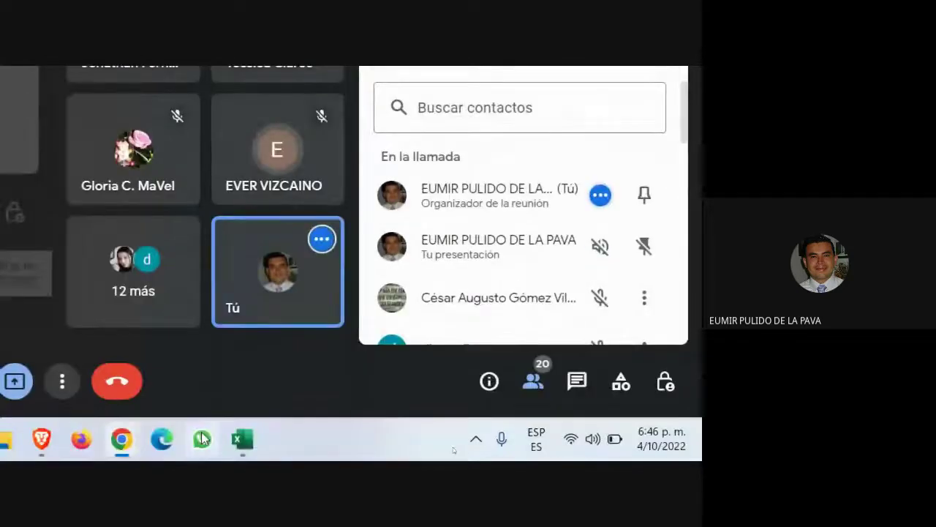
pyautogui.click(238, 439)
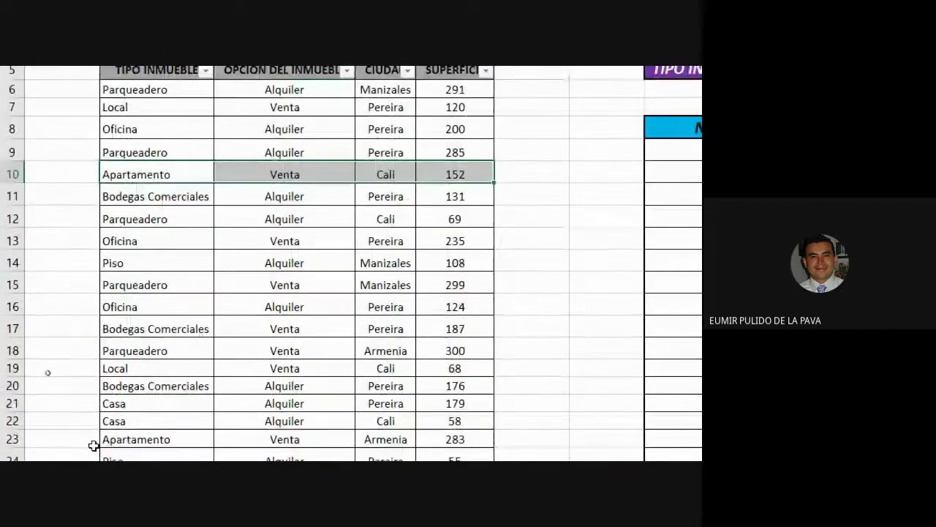
# Highlight Apartamento rows 23 and 43, then open the first SUPERFICIE formula for editing
pyautogui.moveTo(190, 387); pyautogui.dragTo(479, 390)
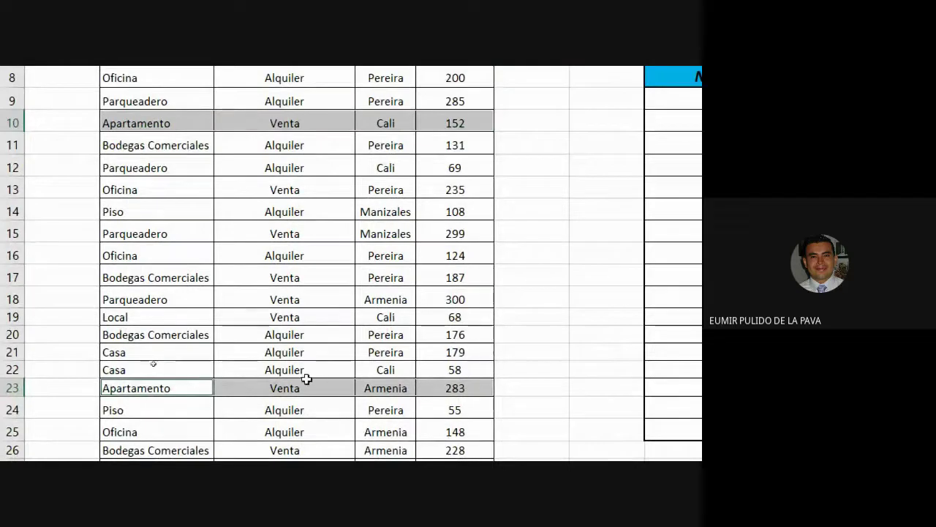
pyautogui.scroll(-2, 306, 379)
pyautogui.scroll(-4, 306, 379)
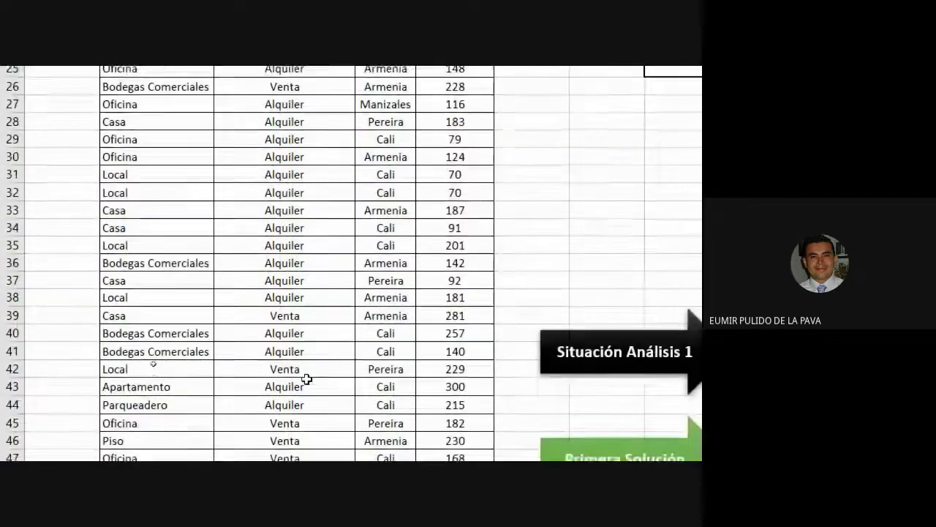
pyautogui.moveTo(117, 376); pyautogui.dragTo(483, 377)
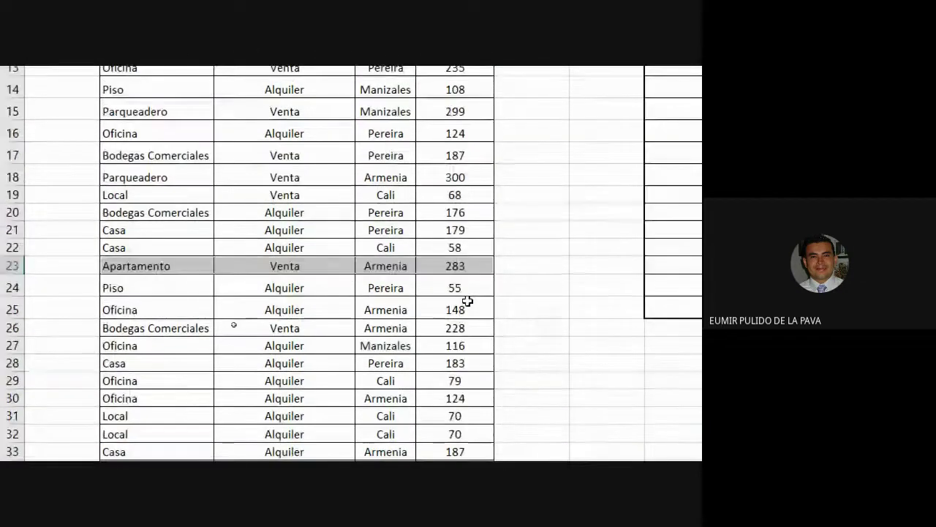
pyautogui.scroll(3, 512, 259)
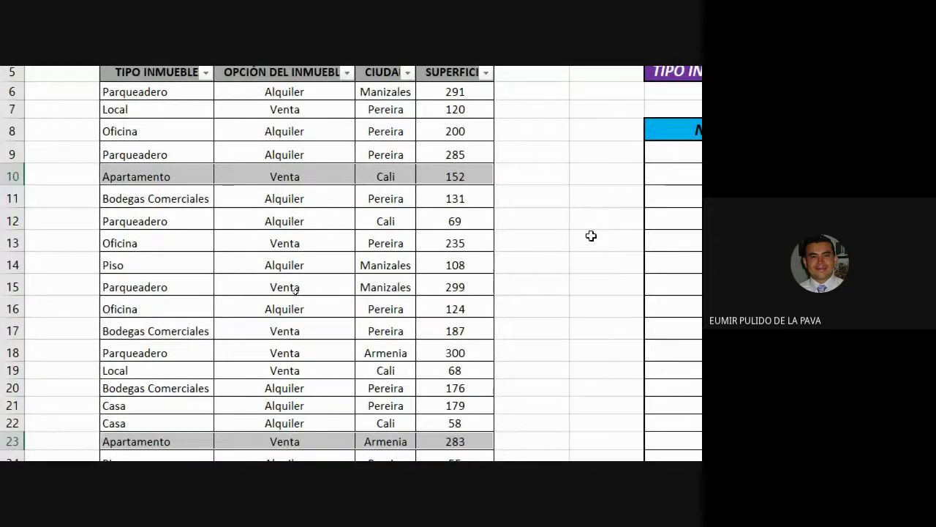
pyautogui.doubleClick(341, 155)
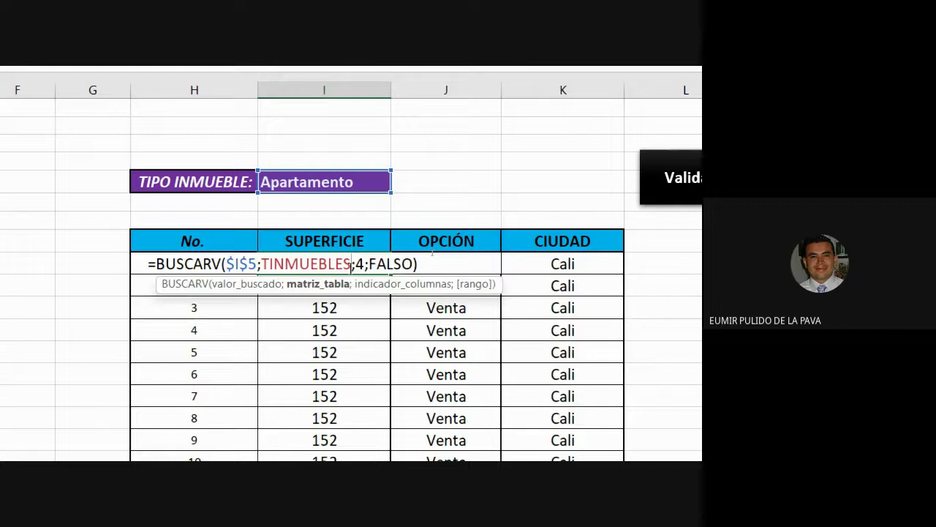
# Leave the formula unchanged, preview the =bus lookup function suggestions, then cancel
pyautogui.press('Return')
pyautogui.click(439, 163)
pyautogui.write('=bus')
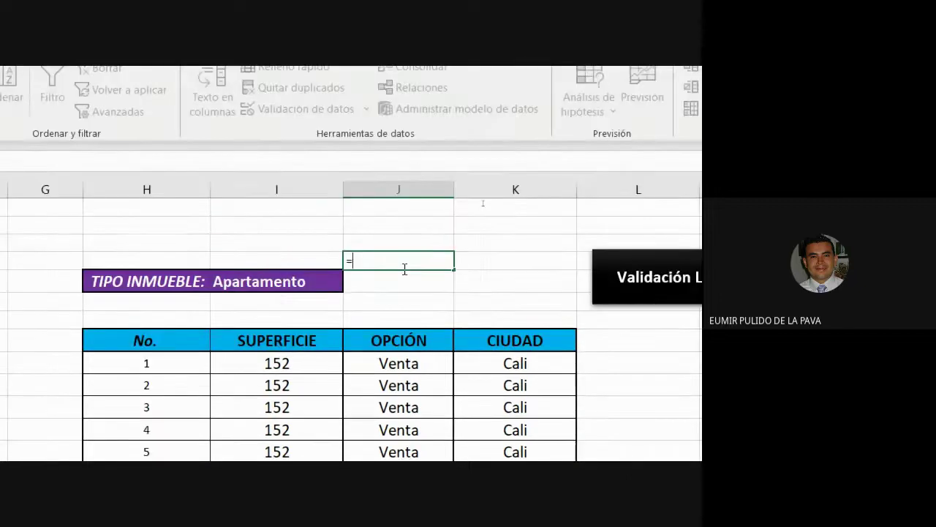
pyautogui.press('Down')
pyautogui.press('Down')
pyautogui.press('Down')
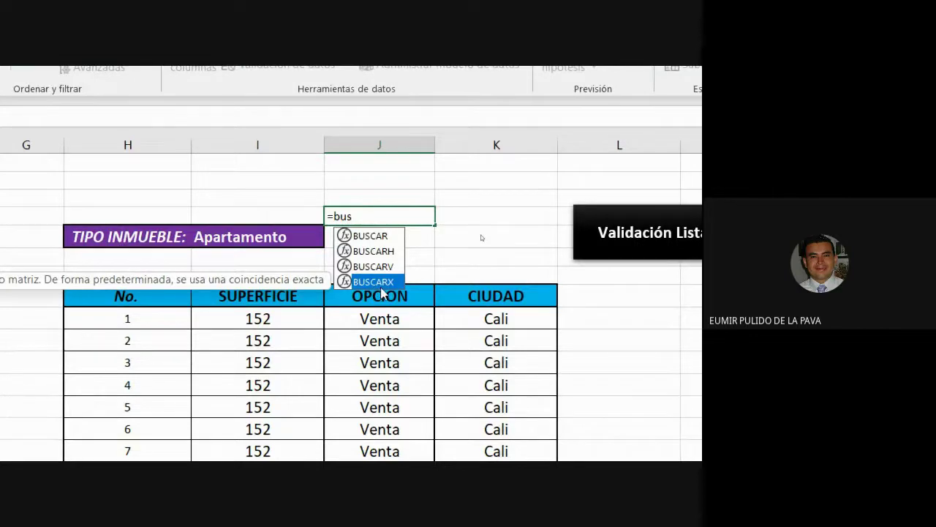
pyautogui.press('Escape')
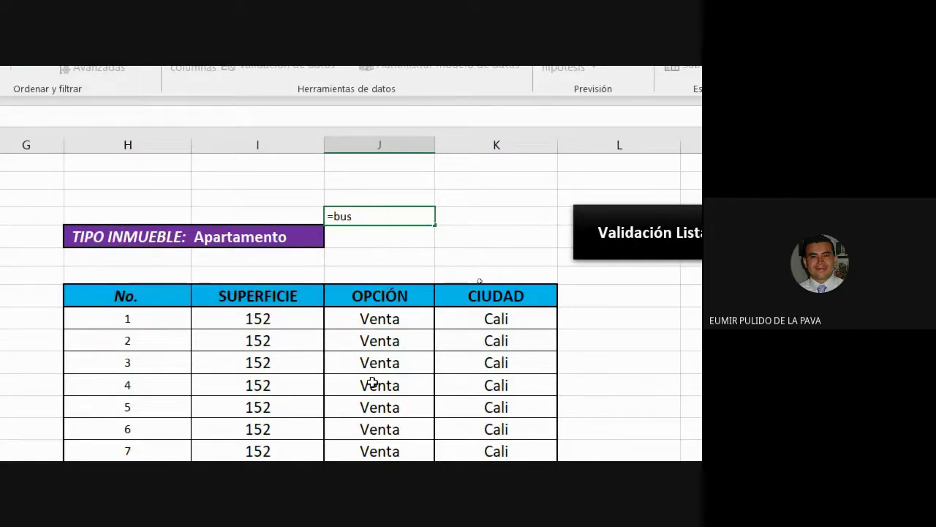
pyautogui.press('Escape')
# Highlight the result rows repeating 152, Venta and Cali
pyautogui.scroll(-3, 263, 395)
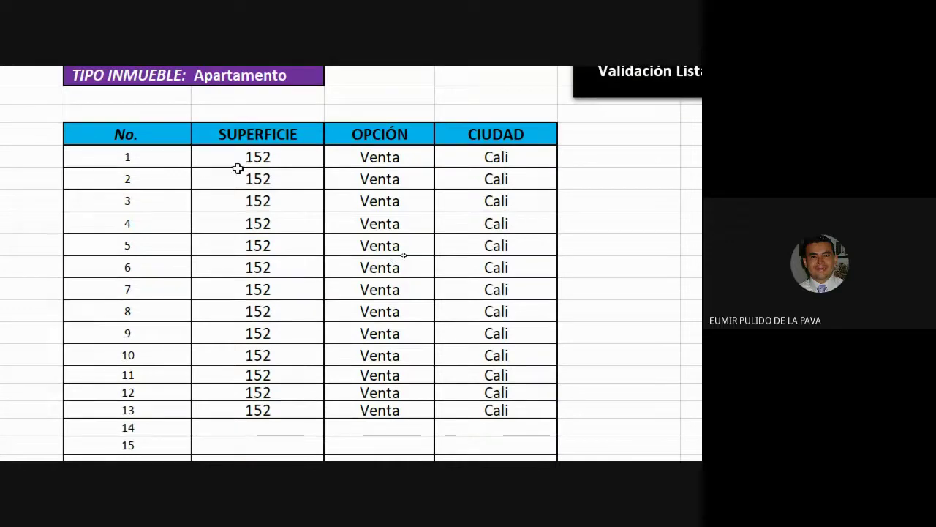
pyautogui.moveTo(199, 170); pyautogui.dragTo(452, 417)
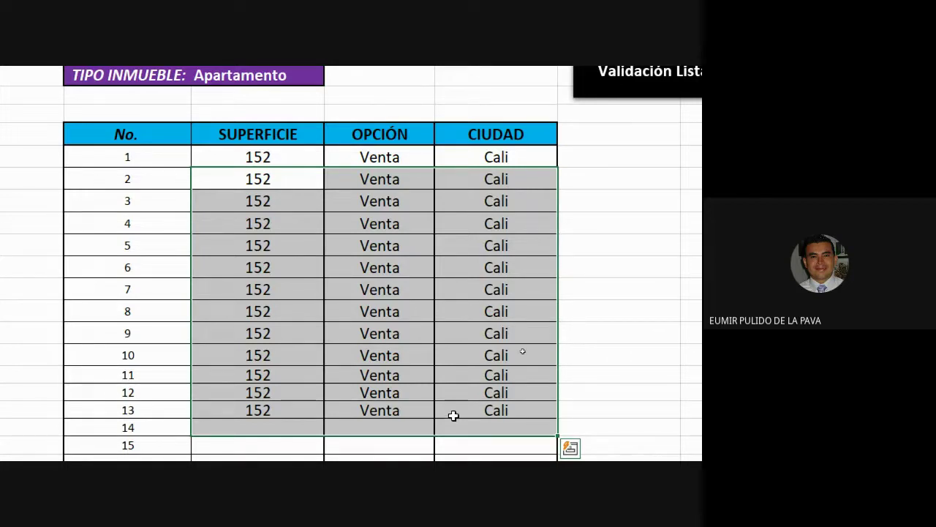
pyautogui.click(365, 184)
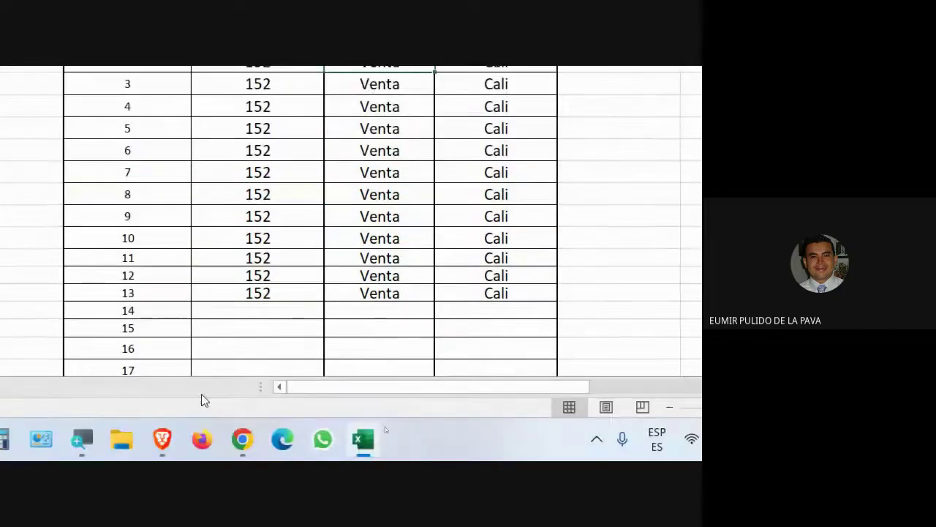
pyautogui.moveTo(451, 438)
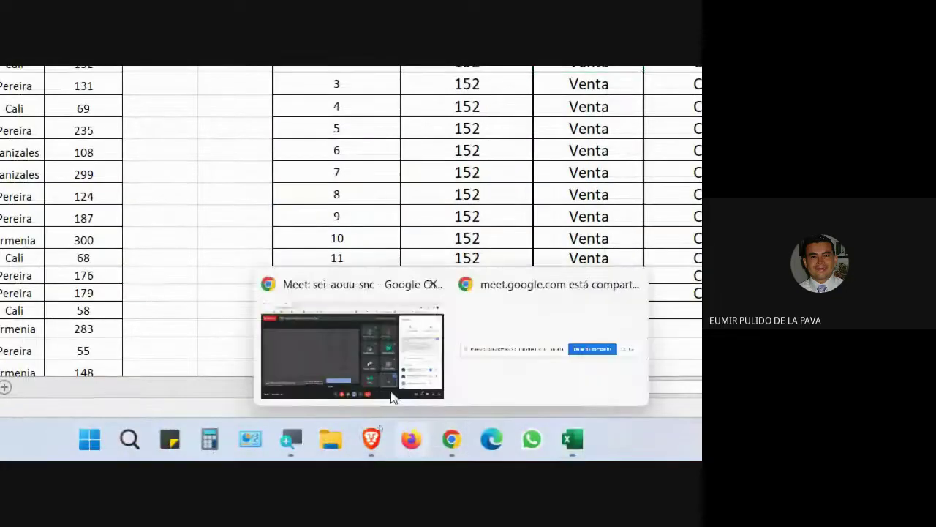
pyautogui.click(392, 397)
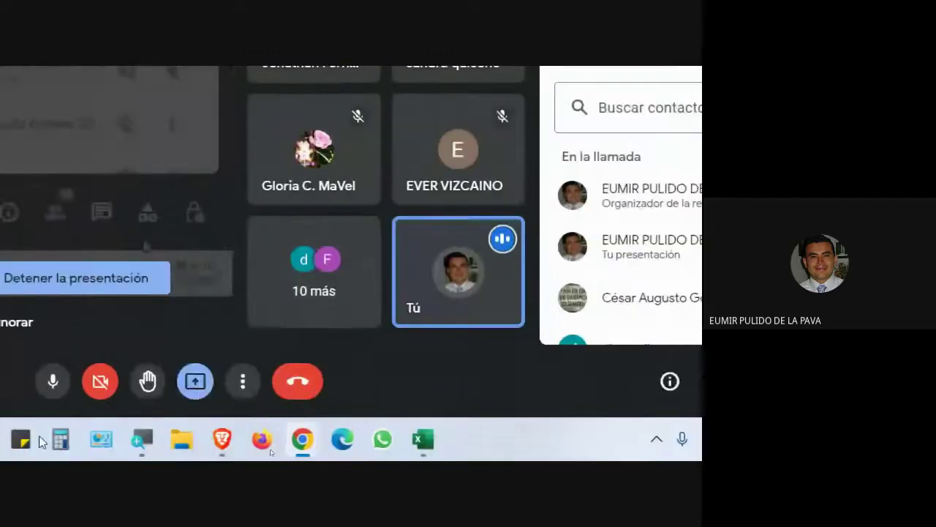
pyautogui.click(310, 439)
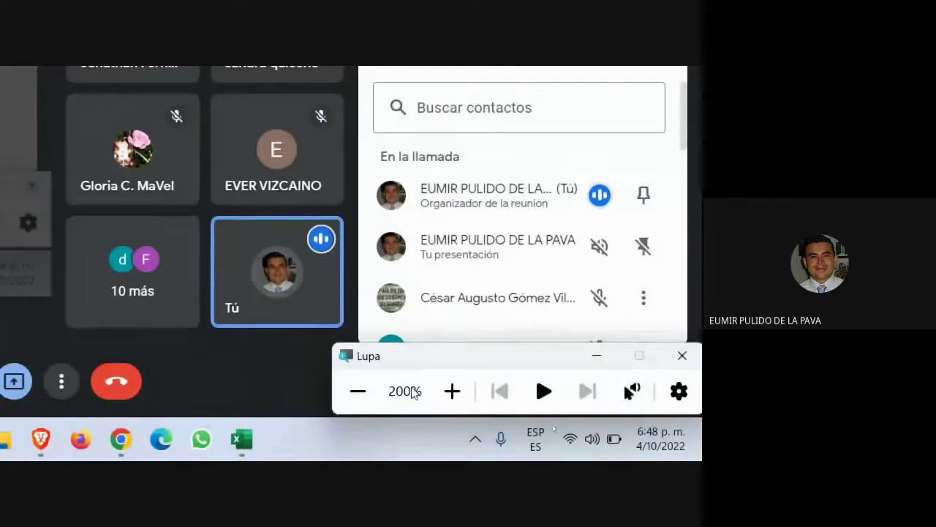
pyautogui.click(358, 392)
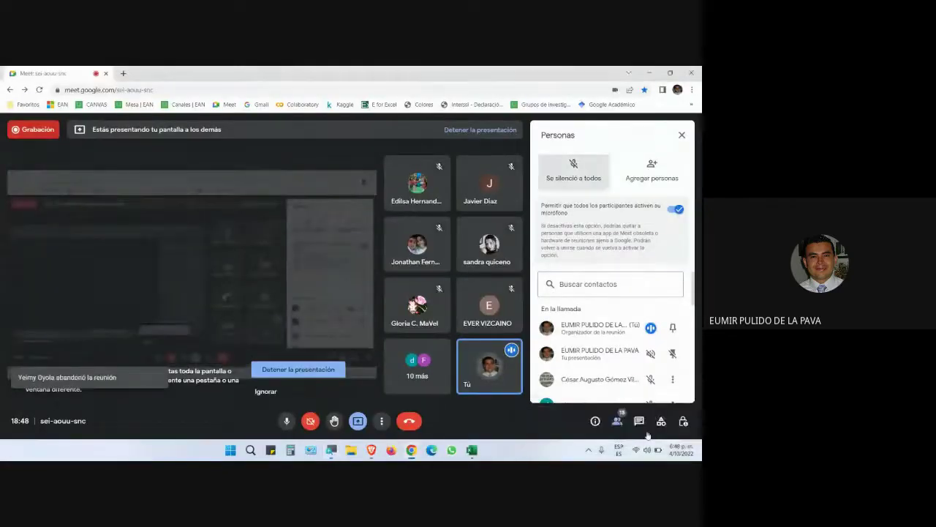
pyautogui.click(639, 420)
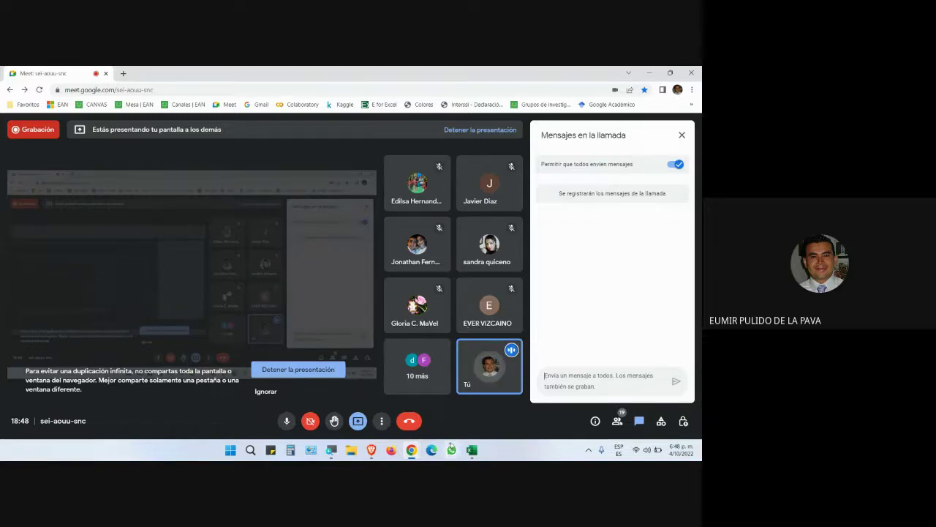
pyautogui.click(472, 450)
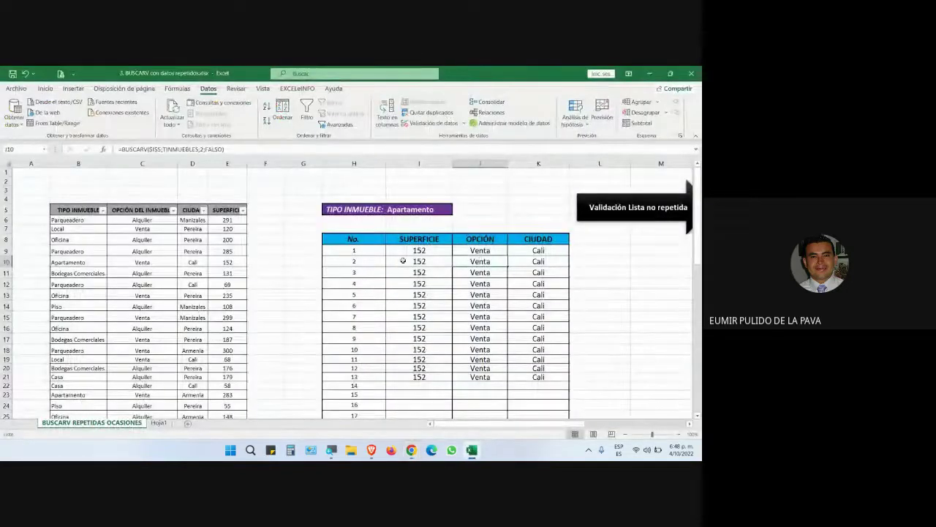
# Delete the SUPERFICIE, OPCIÓN and CIUDAD results for rows 1–13
pyautogui.moveTo(409, 251); pyautogui.dragTo(534, 376)
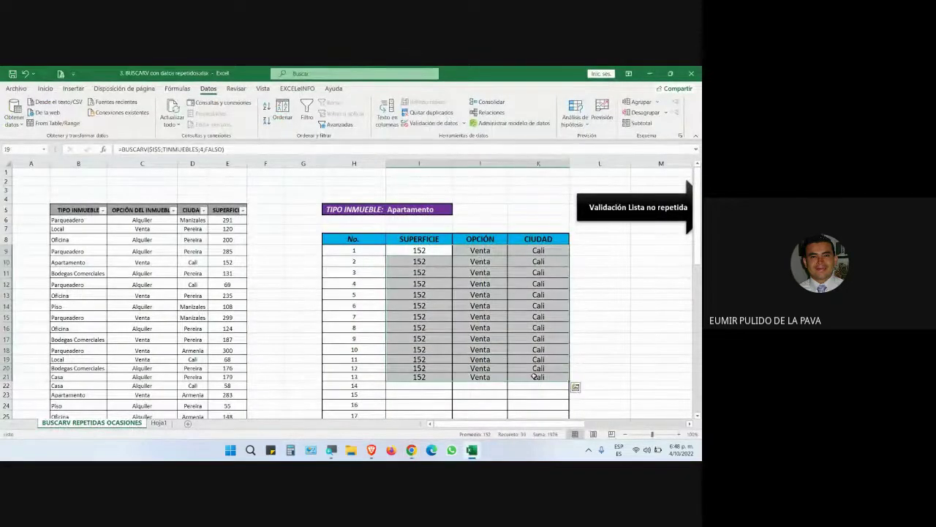
pyautogui.press('Delete')
pyautogui.click(411, 284)
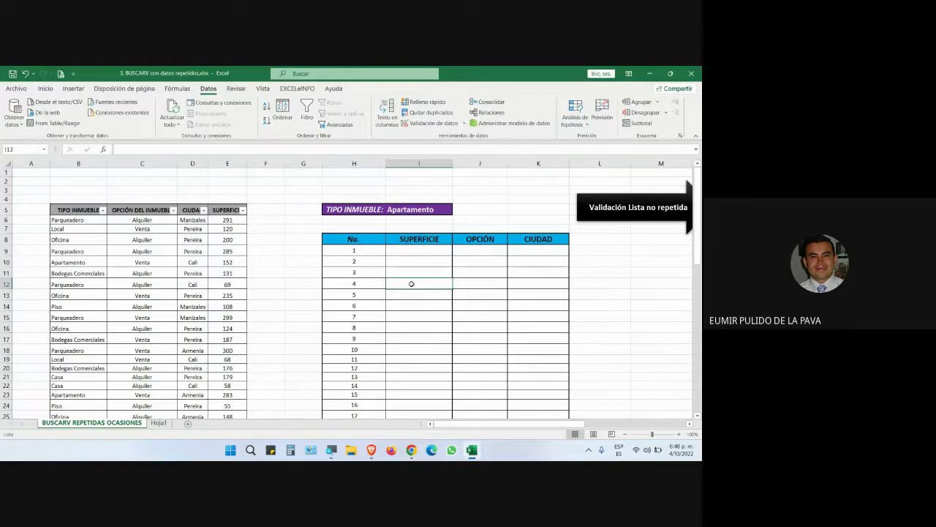
# Select the Apartamento property type cell and zoom in with the Windows Magnifier
pyautogui.click(427, 209)
pyautogui.click(332, 450)
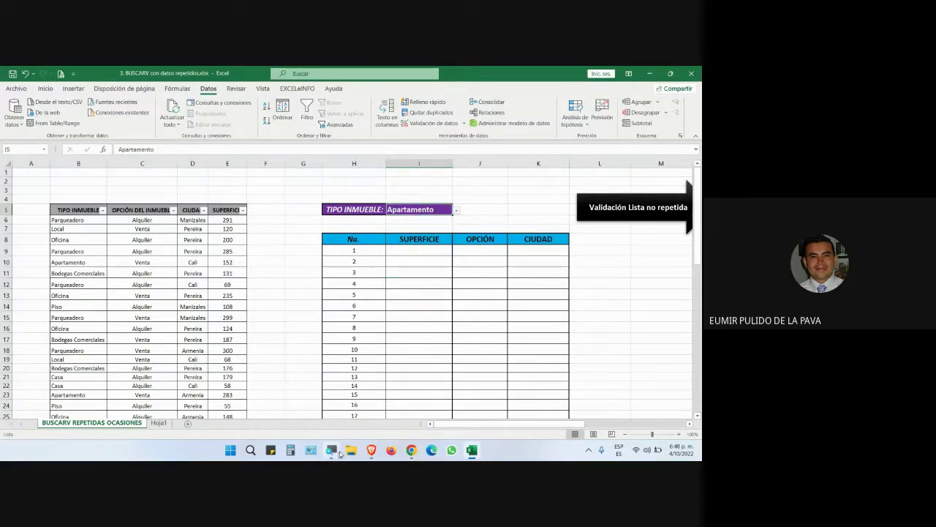
pyautogui.click(575, 426)
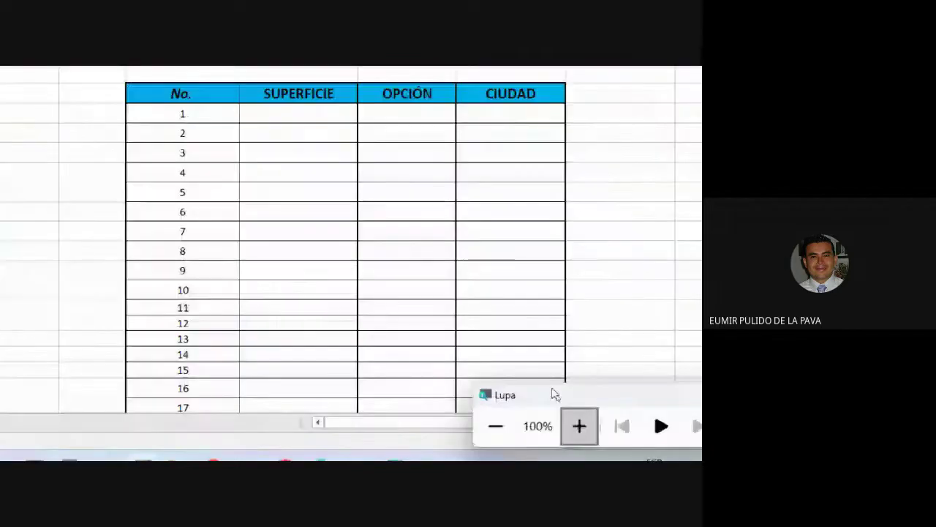
pyautogui.click(276, 116)
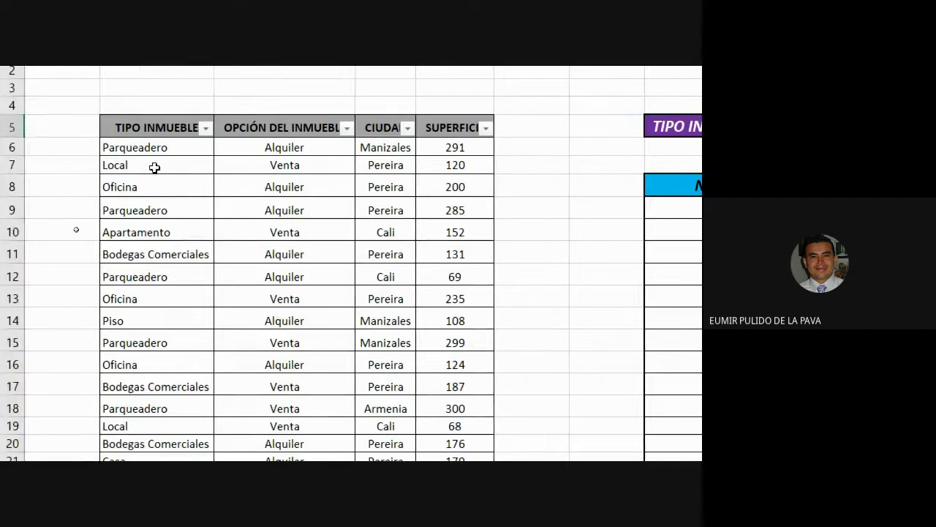
pyautogui.click(119, 231)
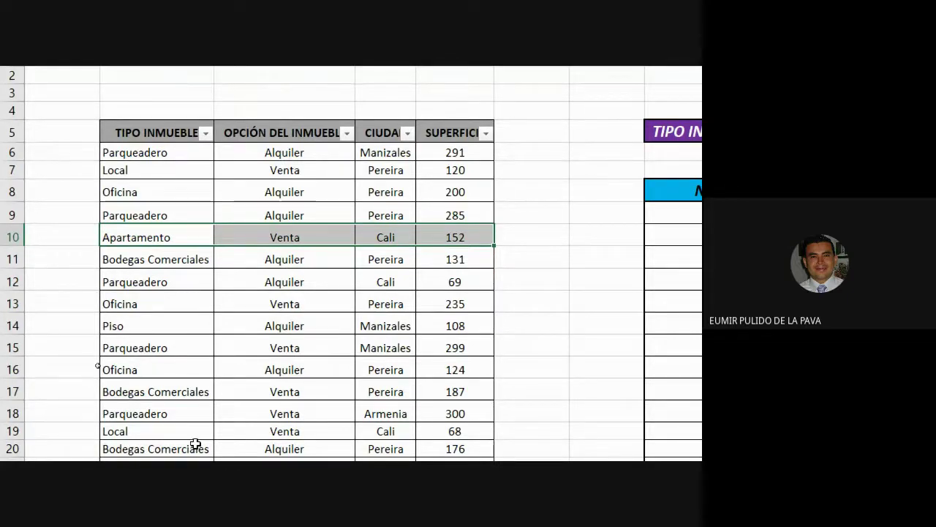
pyautogui.scroll(-1, 195, 444)
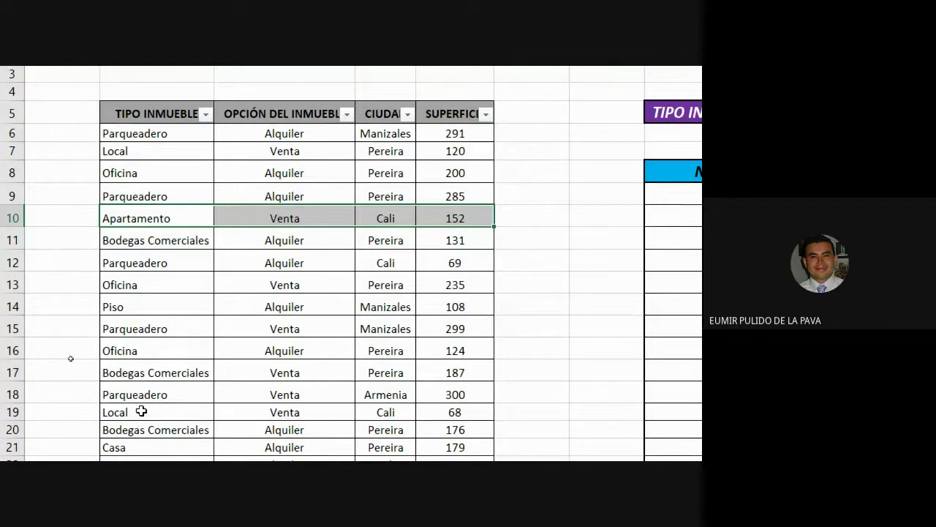
pyautogui.click(136, 133)
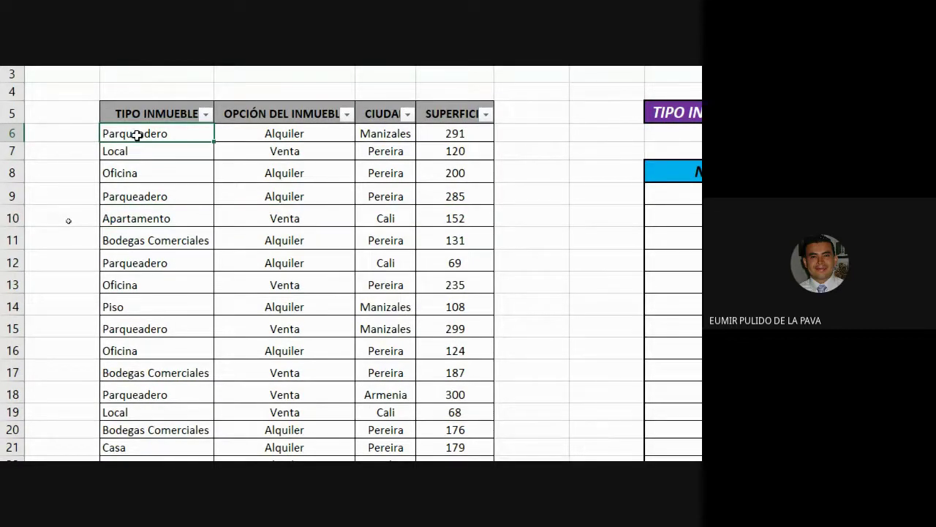
pyautogui.keyDown('ctrl'); pyautogui.click(123, 263); pyautogui.keyUp('ctrl')
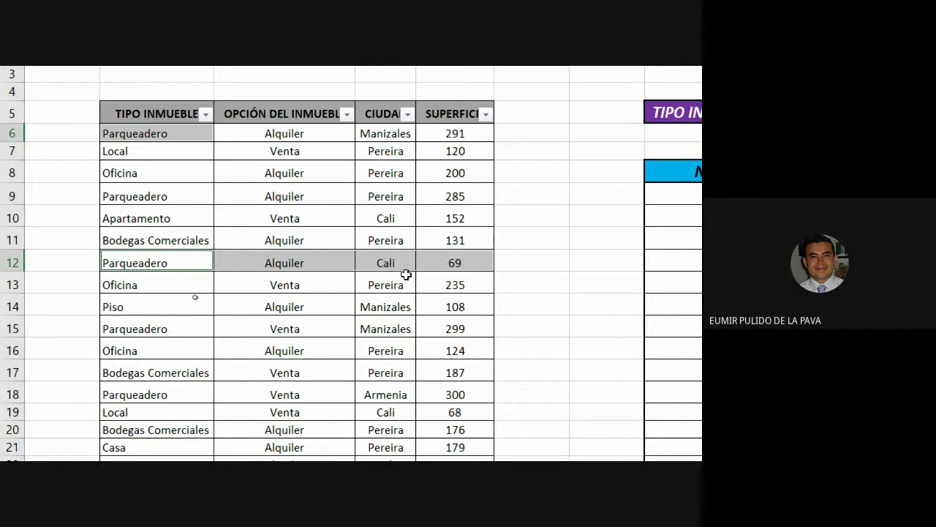
pyautogui.keyDown('ctrl'); pyautogui.click(104, 328); pyautogui.keyUp('ctrl')
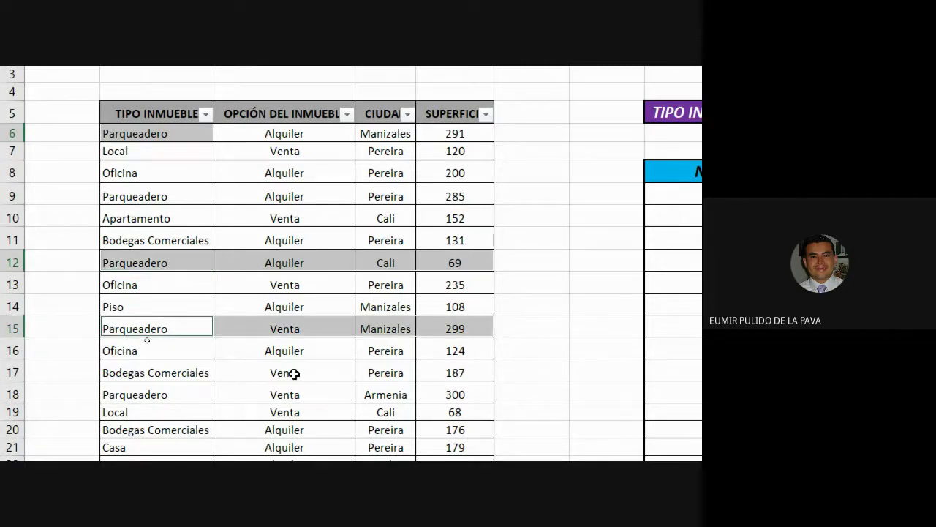
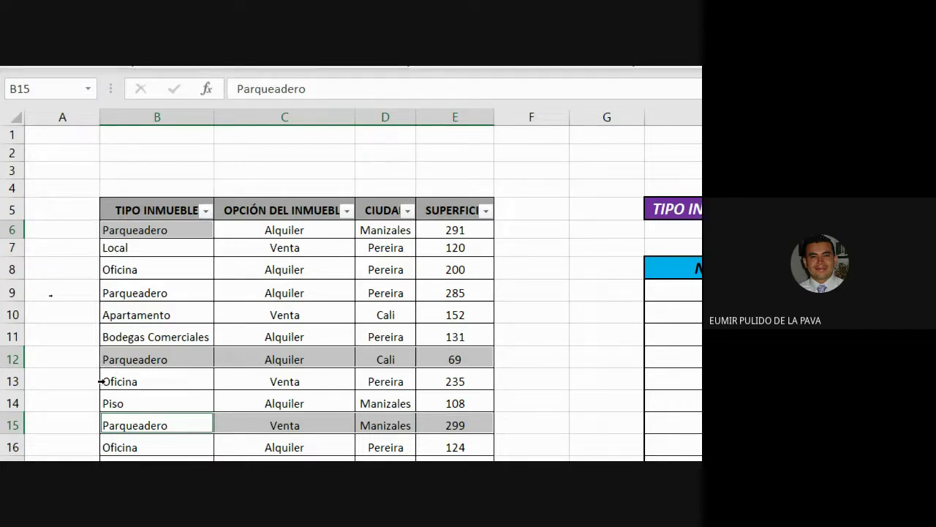
# Point out the repeated Oficina and Parqueadero rows in the property table's data rows
pyautogui.click(113, 269)
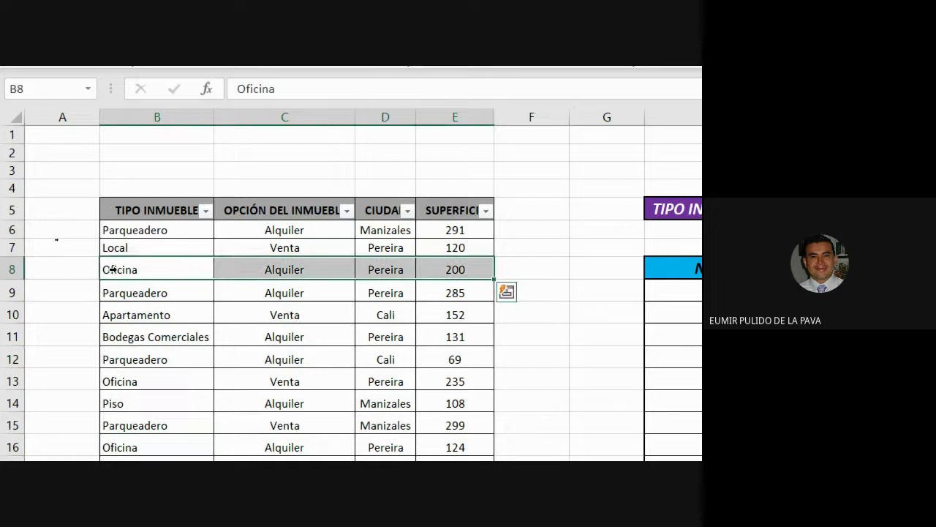
pyautogui.click(107, 382)
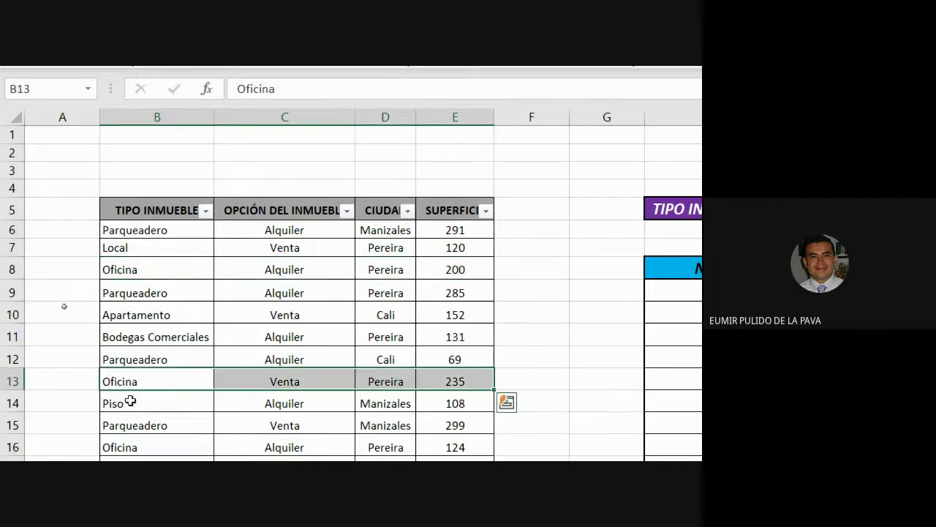
pyautogui.click(107, 403)
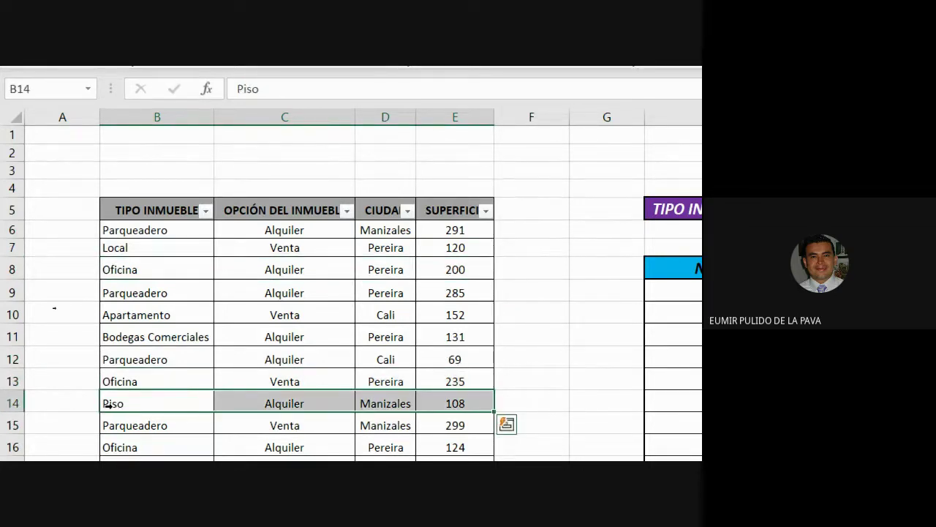
pyautogui.click(108, 425)
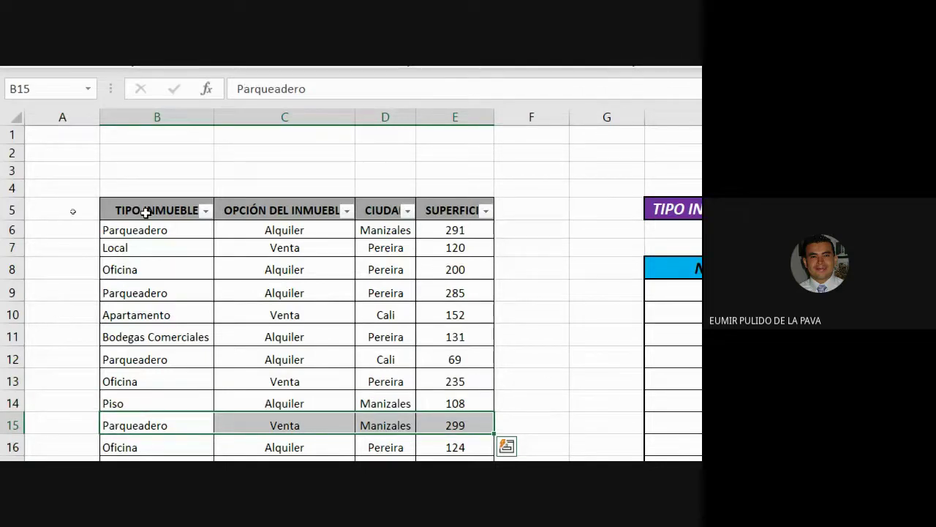
pyautogui.click(117, 230)
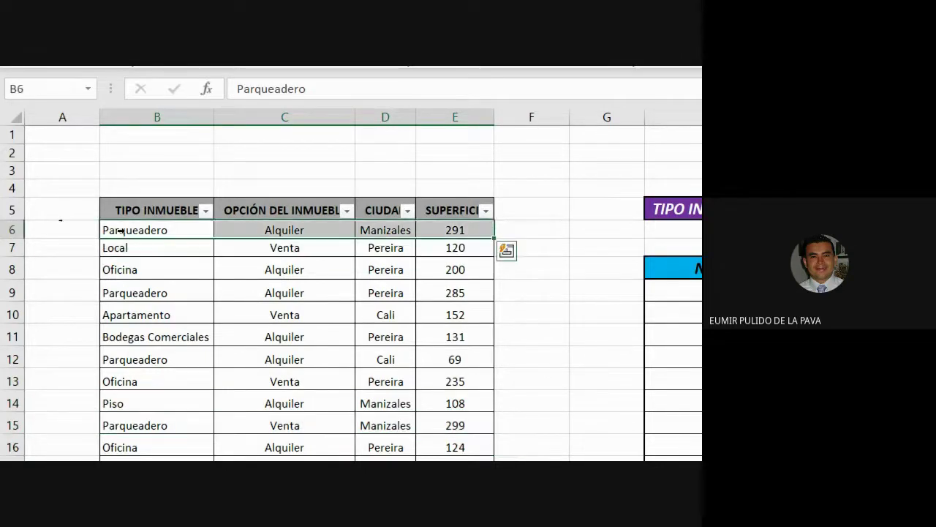
pyautogui.click(100, 296)
pyautogui.click(105, 357)
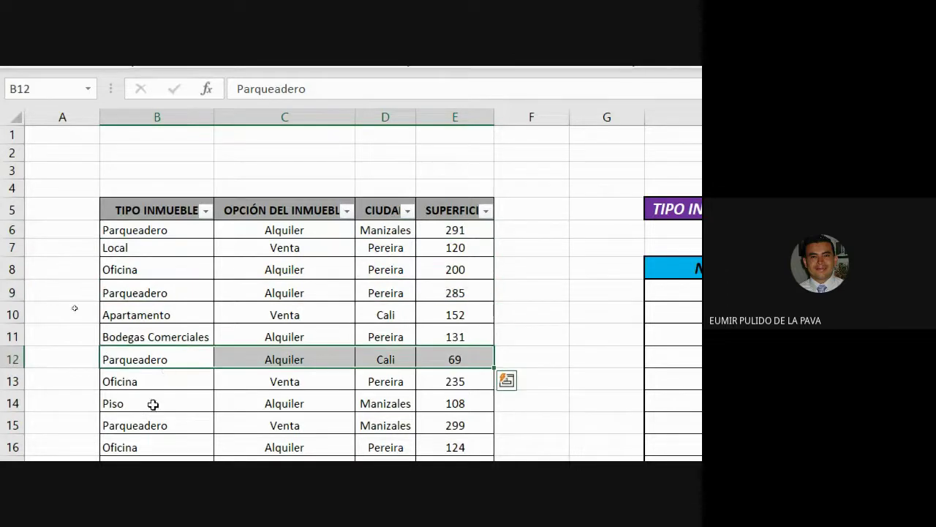
pyautogui.click(102, 424)
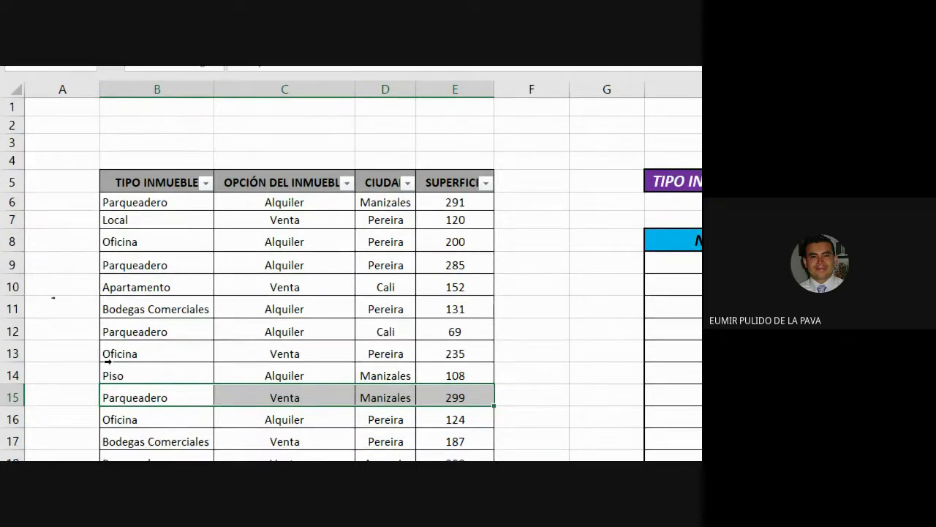
pyautogui.moveTo(109, 218); pyautogui.dragTo(68, 457)
pyautogui.scroll(10, 104, 101)
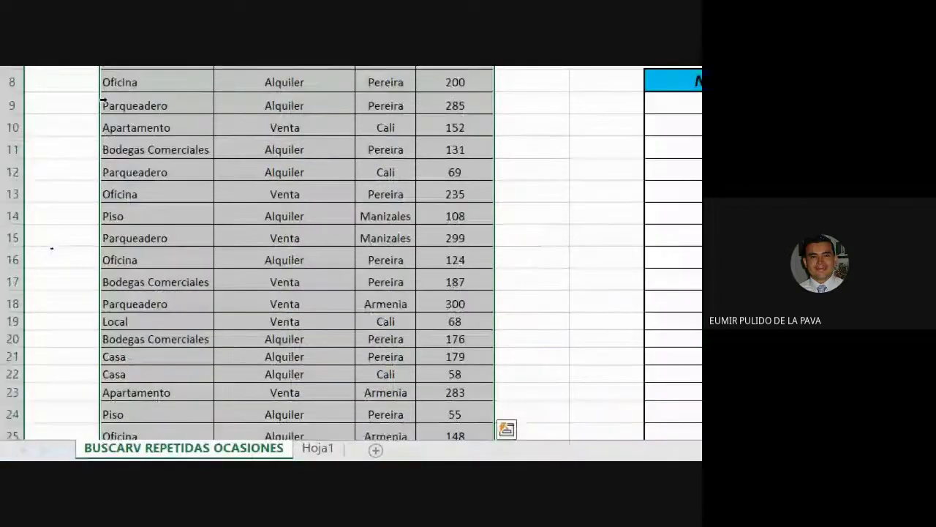
# Type the counts 1, 1, 1, 2 into A6:A9 beside the property types
pyautogui.click(87, 139)
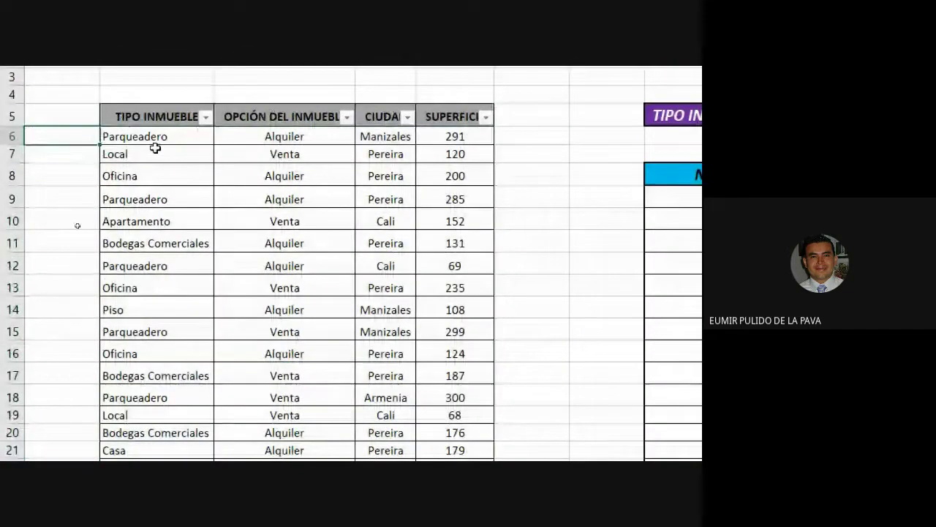
pyautogui.write('1')
pyautogui.press('Return')
pyautogui.write('1')
pyautogui.press('Return')
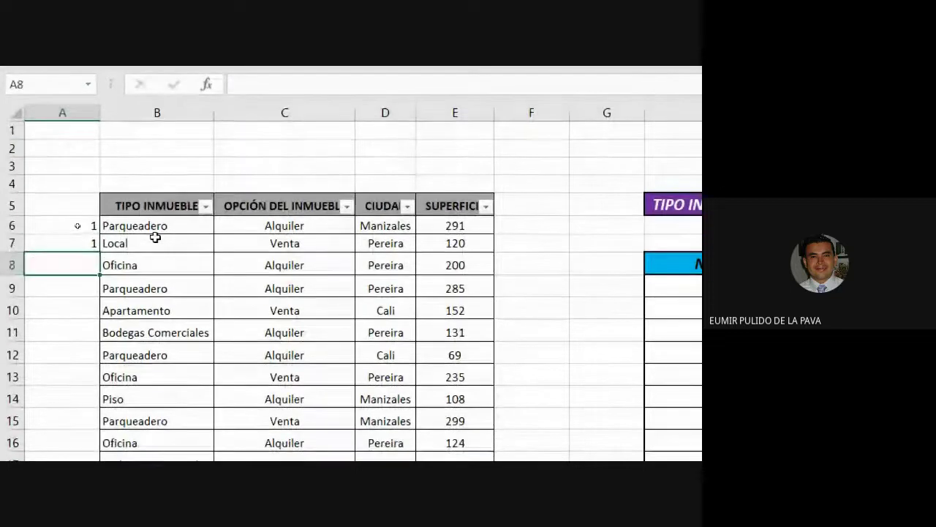
pyautogui.write('1')
pyautogui.press('Return')
pyautogui.write('2')
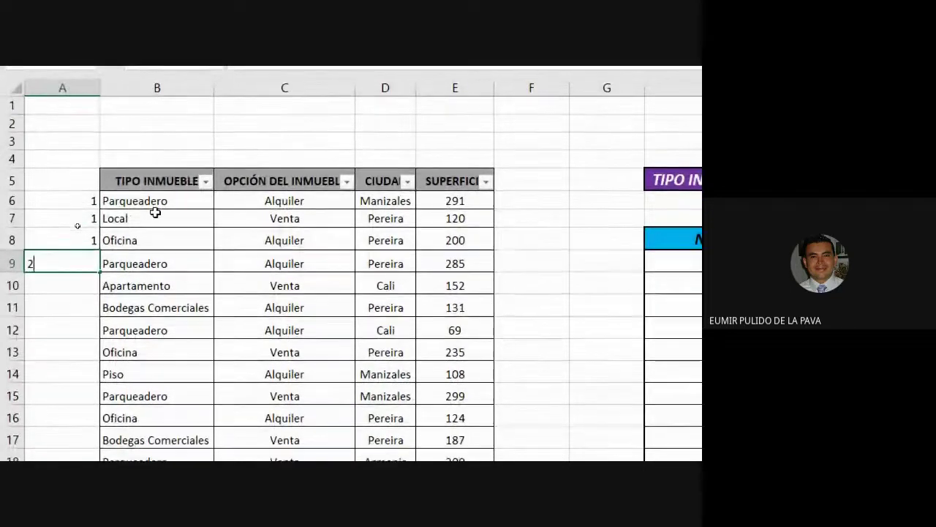
pyautogui.press('Return')
# Type the counts 1, 1, 3, 2 into A10:A13, then reselect the typed counts
pyautogui.write('1')
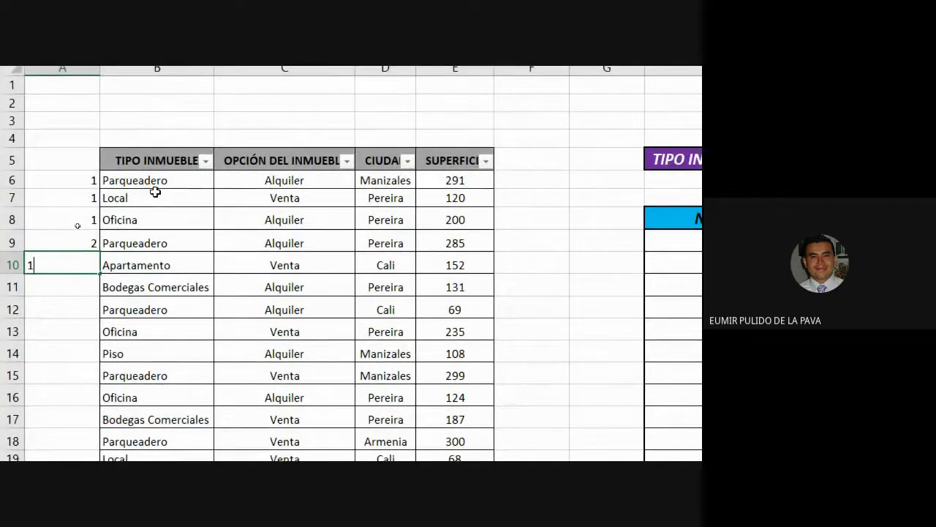
pyautogui.press('Return')
pyautogui.write('1')
pyautogui.press('Return')
pyautogui.write('3')
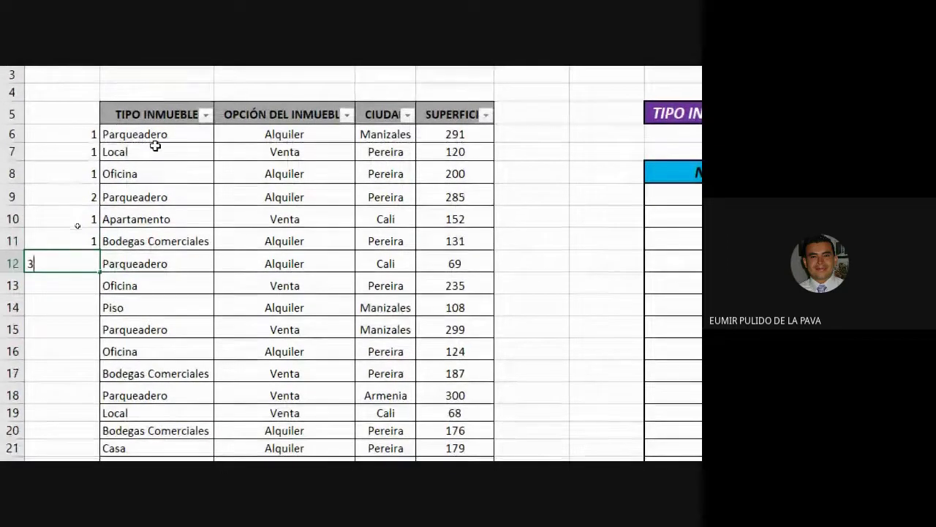
pyautogui.press('Return')
pyautogui.write('2')
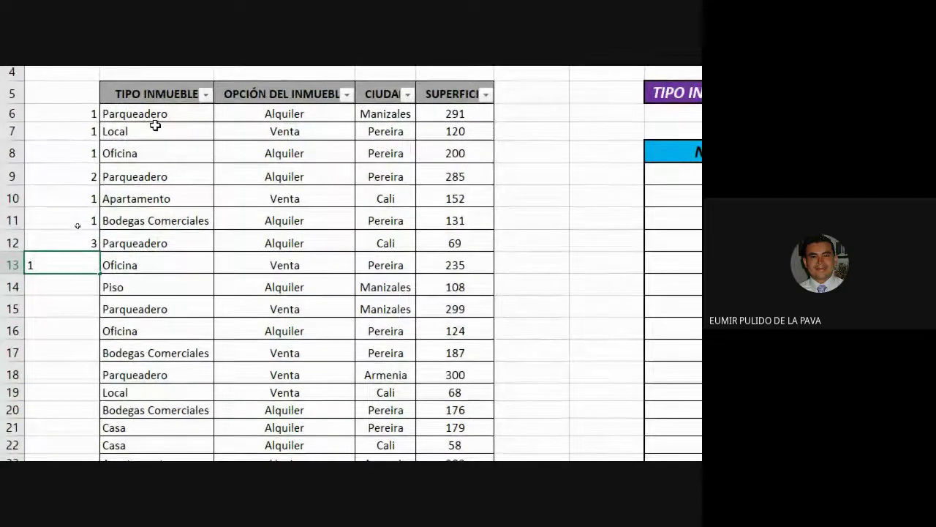
pyautogui.press('Return')
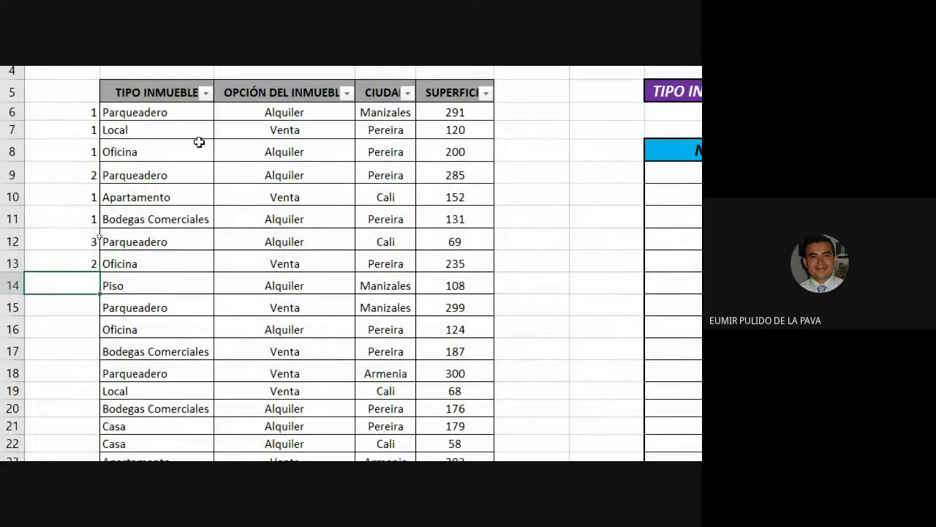
pyautogui.click(85, 153)
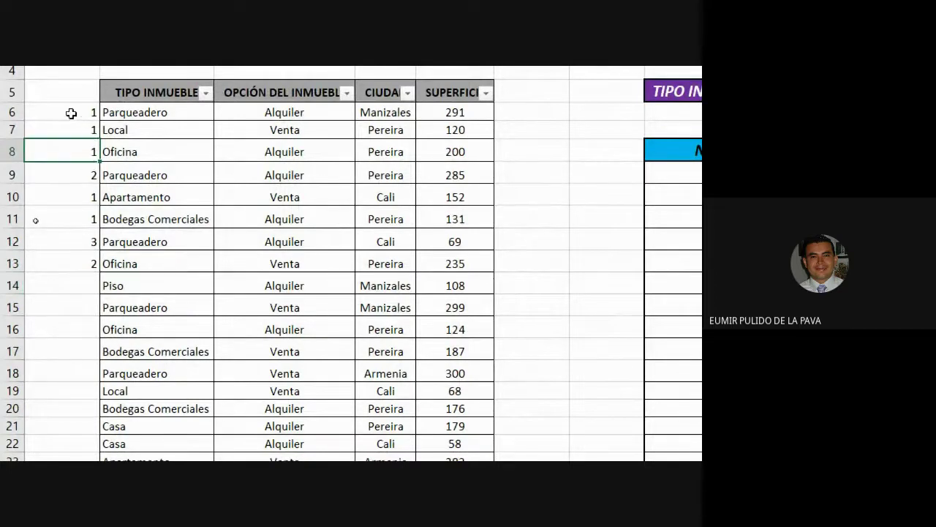
# Delete the hand-typed counts in A6:A13 and reselect cell A6
pyautogui.moveTo(71, 114); pyautogui.dragTo(78, 266)
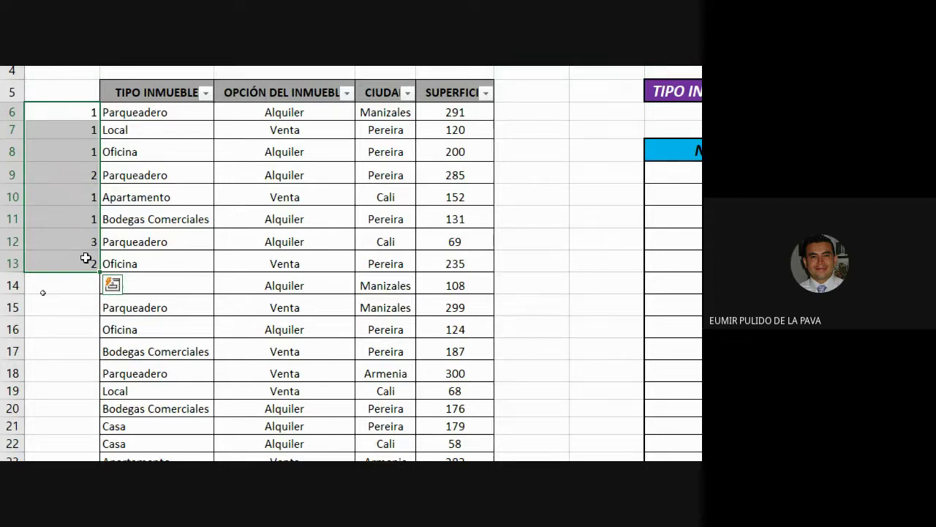
pyautogui.scroll(1, 175, 176)
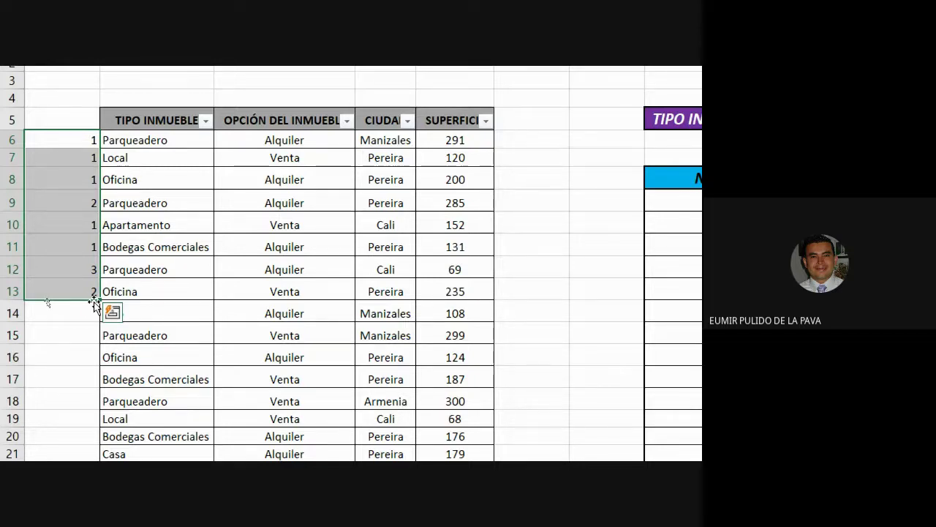
pyautogui.press('Delete')
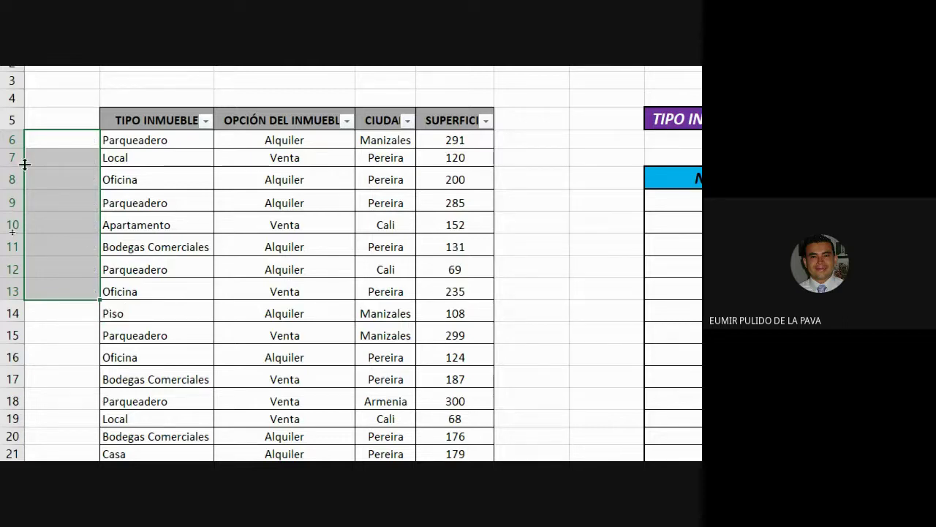
pyautogui.click(79, 142)
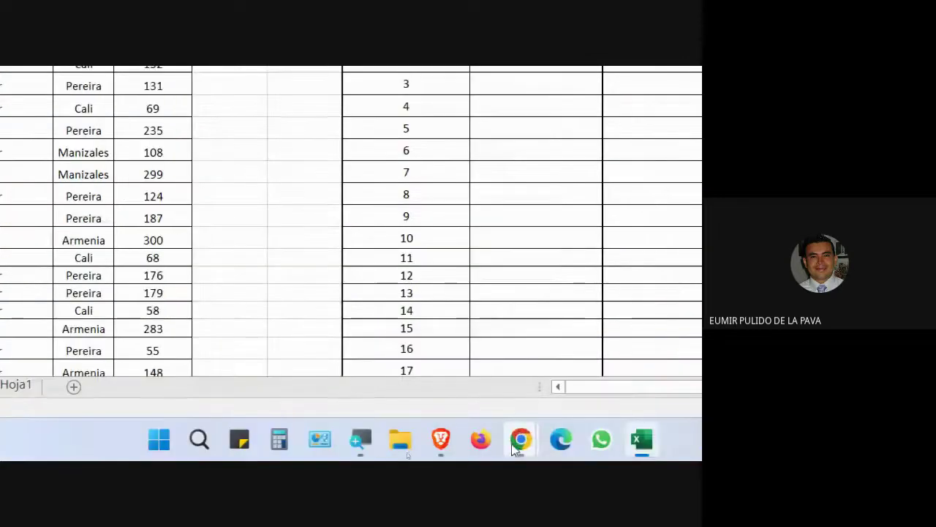
# Glance at the Google Meet call, then bring the Excel property workbook back to the front
pyautogui.moveTo(518, 441)
pyautogui.click(409, 336)
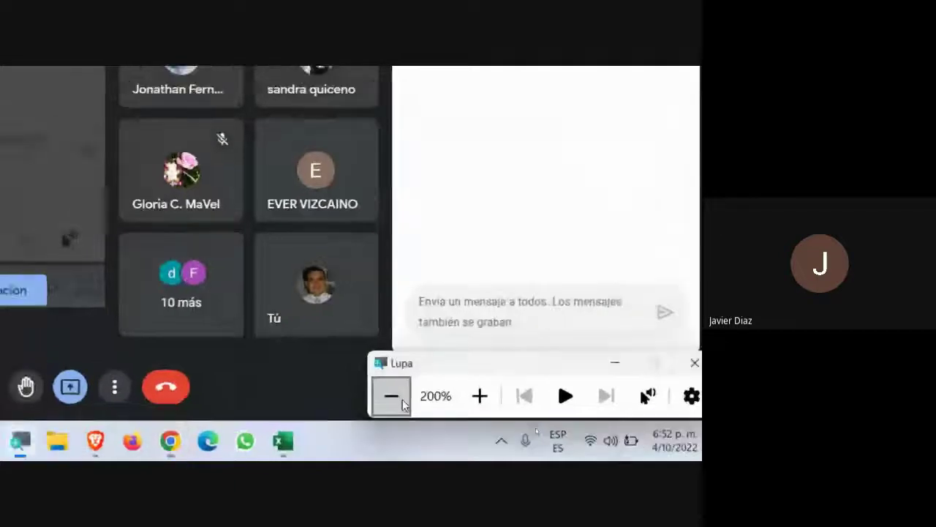
pyautogui.click(387, 395)
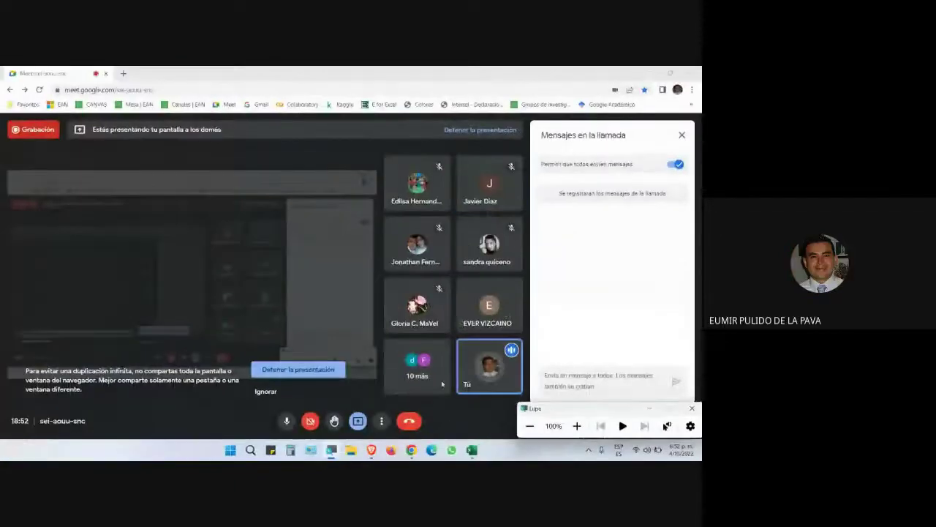
pyautogui.click(471, 450)
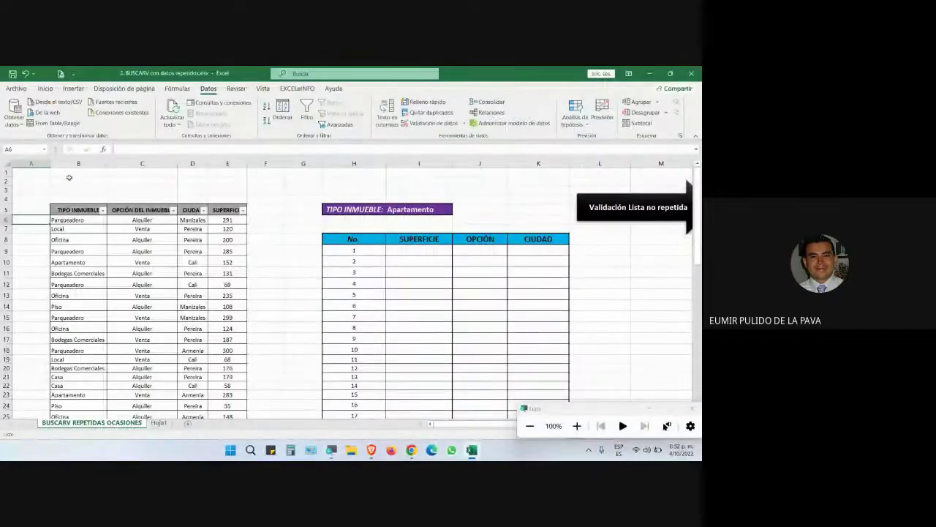
# Widen column A, enlarge A6's text to size 20, and start =CONTAR.SI( in A6
pyautogui.moveTo(50, 163); pyautogui.dragTo(74, 163)
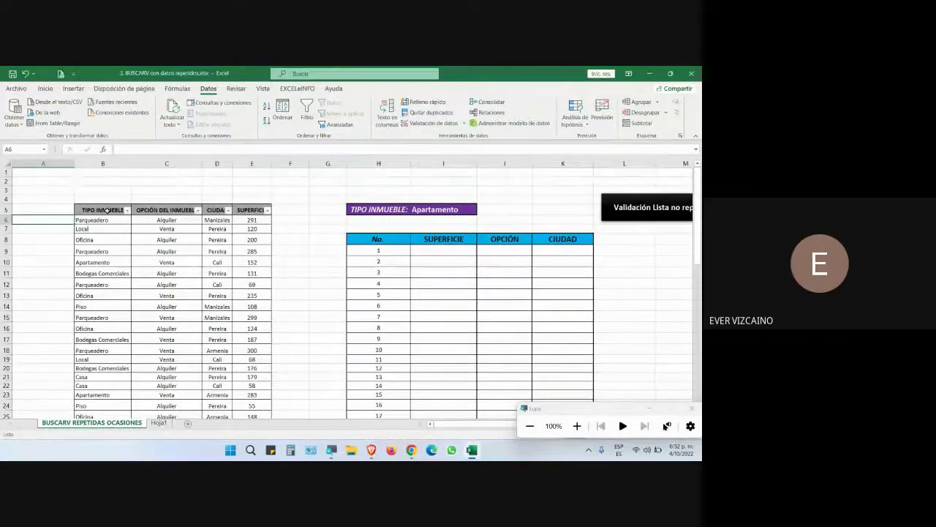
pyautogui.click(45, 88)
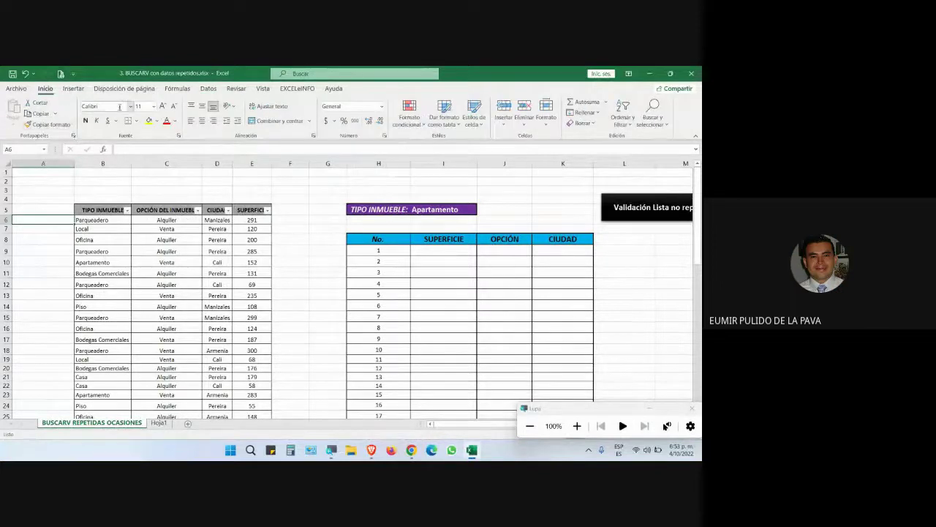
pyautogui.click(165, 106)
pyautogui.click(164, 106)
pyautogui.click(164, 106)
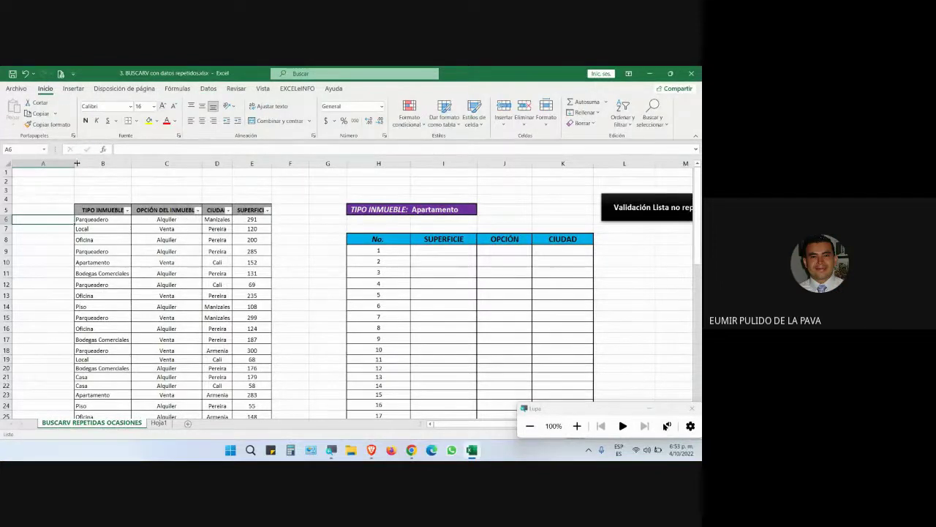
pyautogui.moveTo(74, 162); pyautogui.dragTo(134, 160)
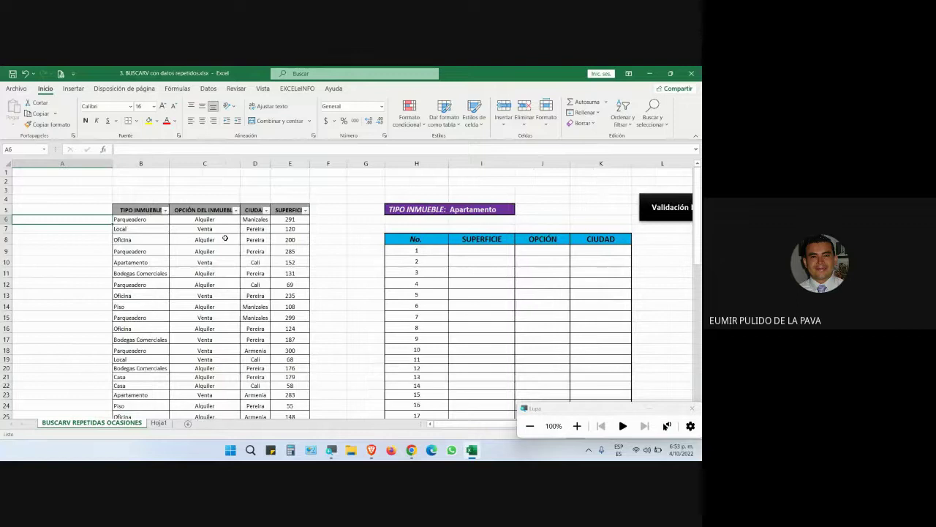
pyautogui.click(164, 106)
pyautogui.click(165, 106)
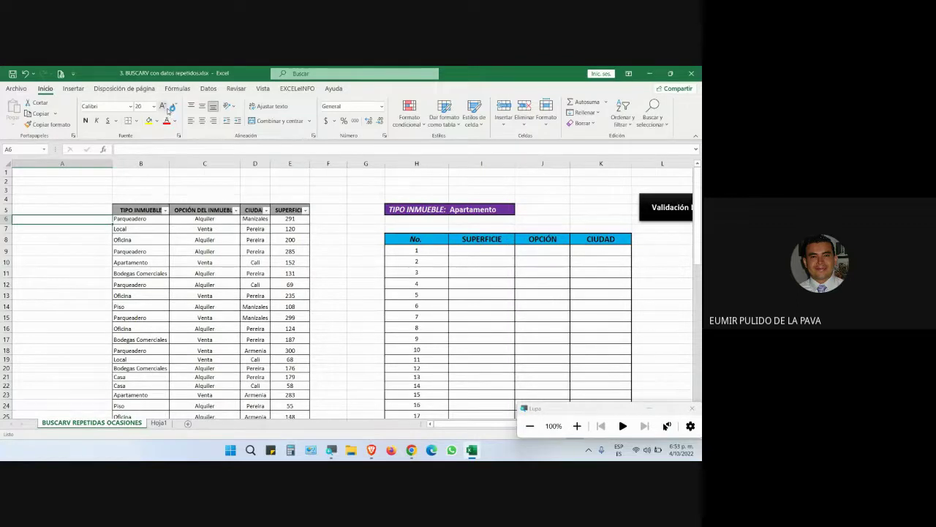
pyautogui.write('=contar')
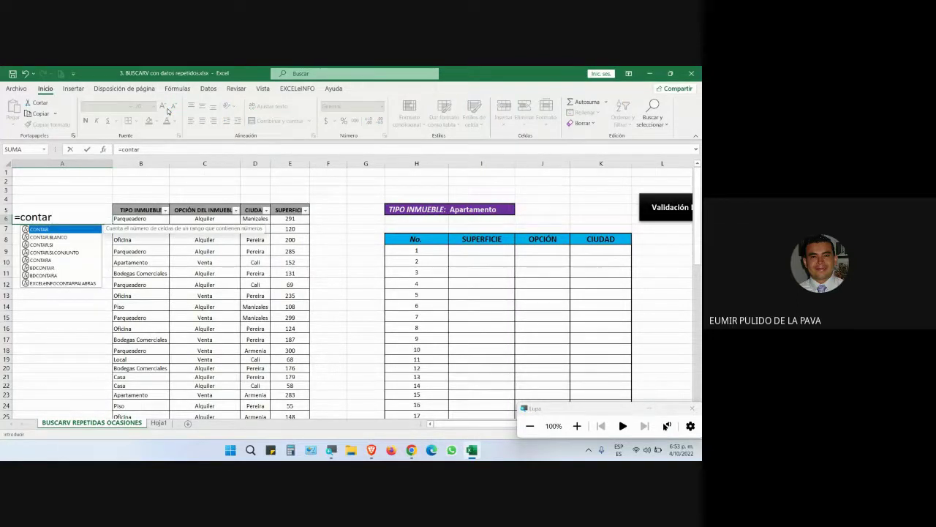
pyautogui.press('Down')
pyautogui.press('Down')
pyautogui.press('Tab')
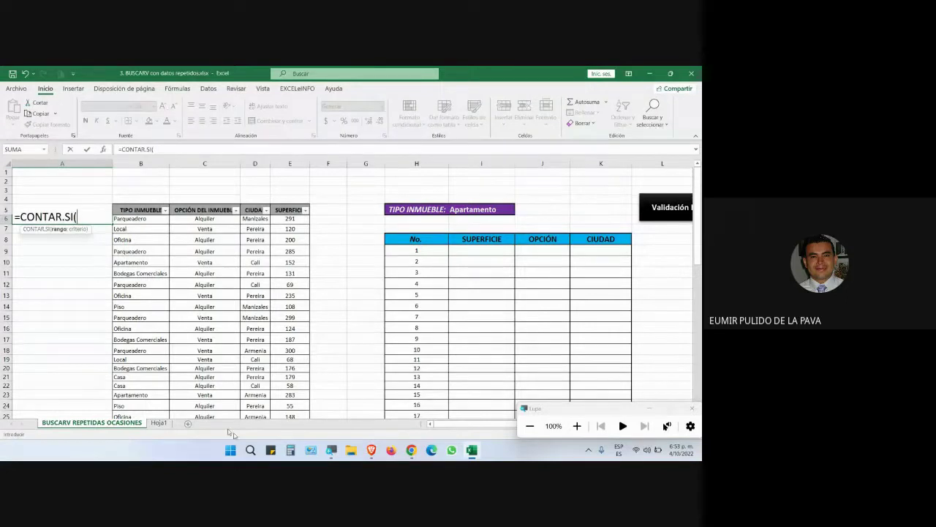
# Show the Google Meet participant list, then return to the Excel workbook
pyautogui.moveTo(411, 450)
pyautogui.click(366, 406)
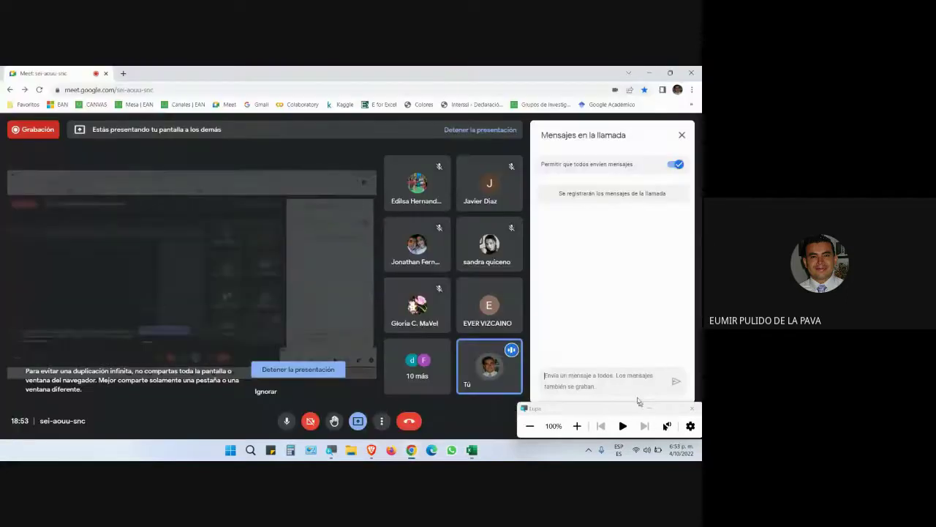
pyautogui.click(692, 408)
pyautogui.click(618, 420)
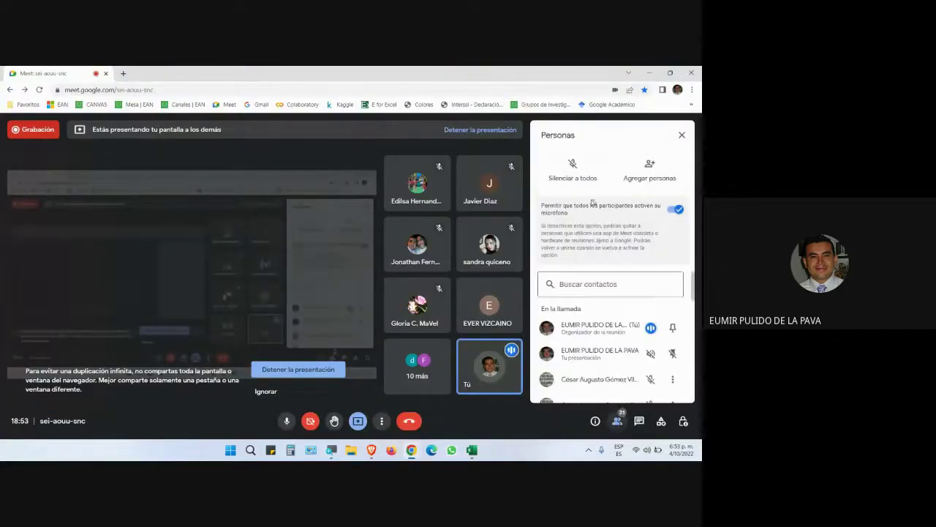
pyautogui.moveTo(471, 450)
pyautogui.click(502, 375)
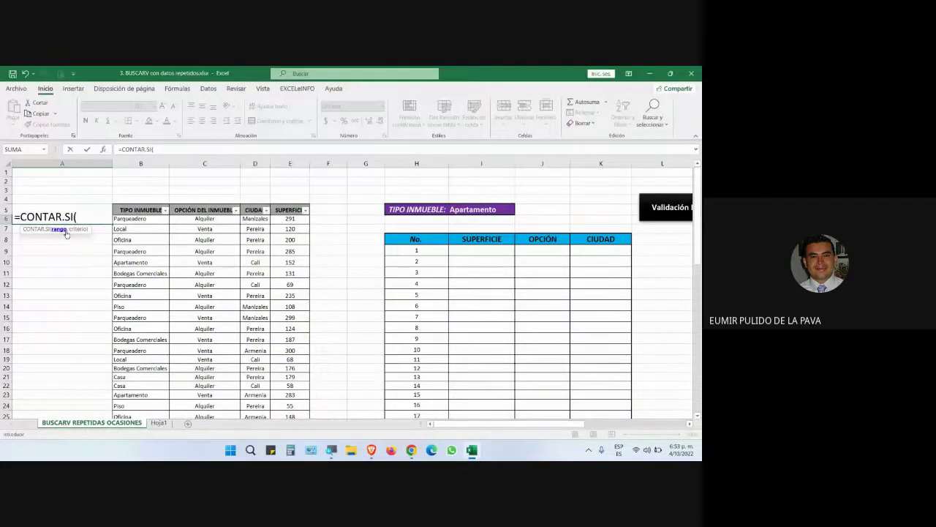
# Complete A6's formula as =CONTAR.SI(B:B;TINMUEBLES[@[TIPO INMUEBLE]]) using column B and row 6's type
pyautogui.click(116, 218)
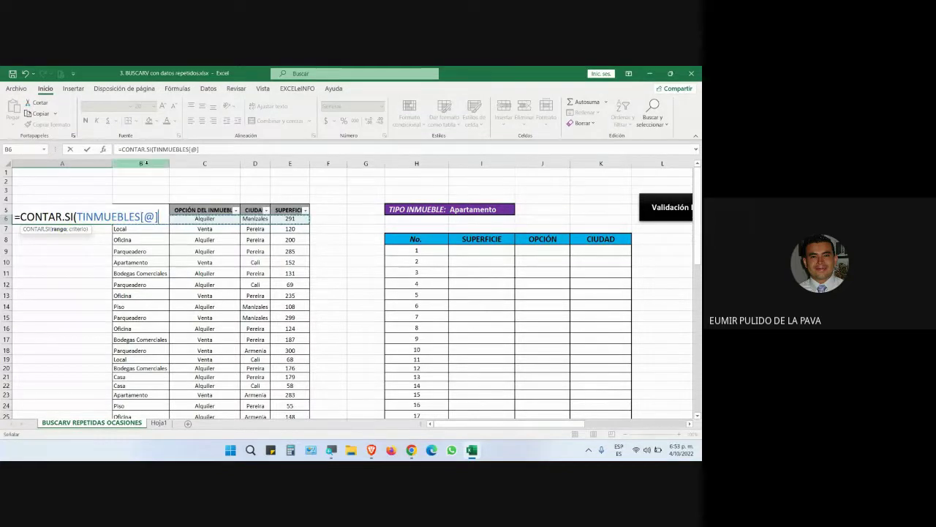
pyautogui.click(141, 163)
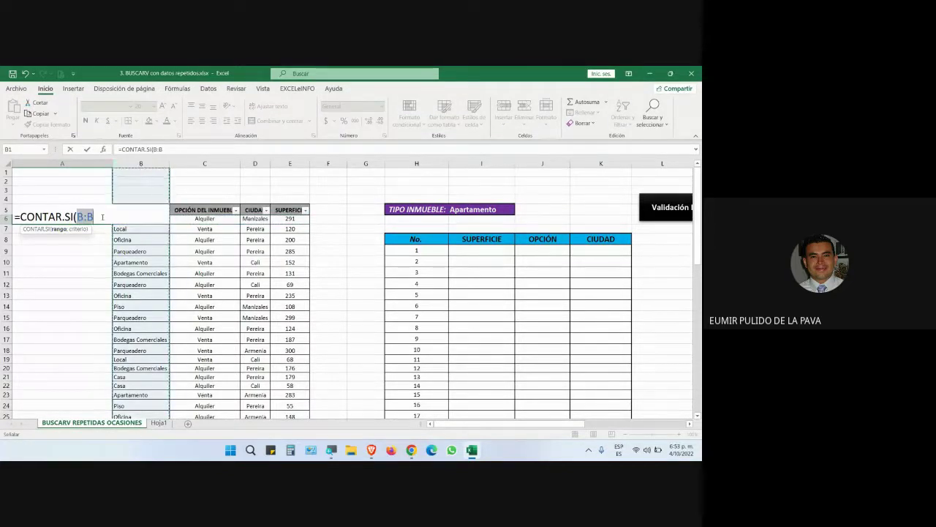
pyautogui.click(102, 215)
pyautogui.write(';')
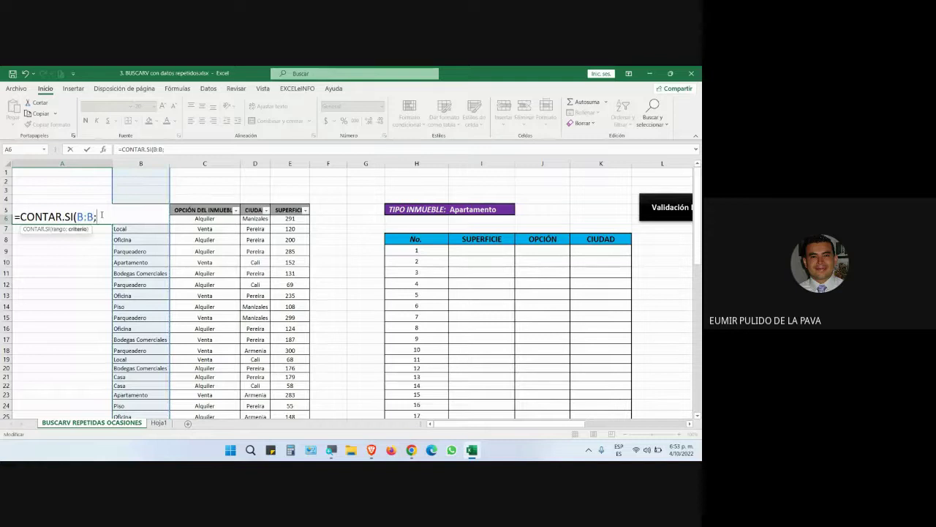
pyautogui.click(174, 218)
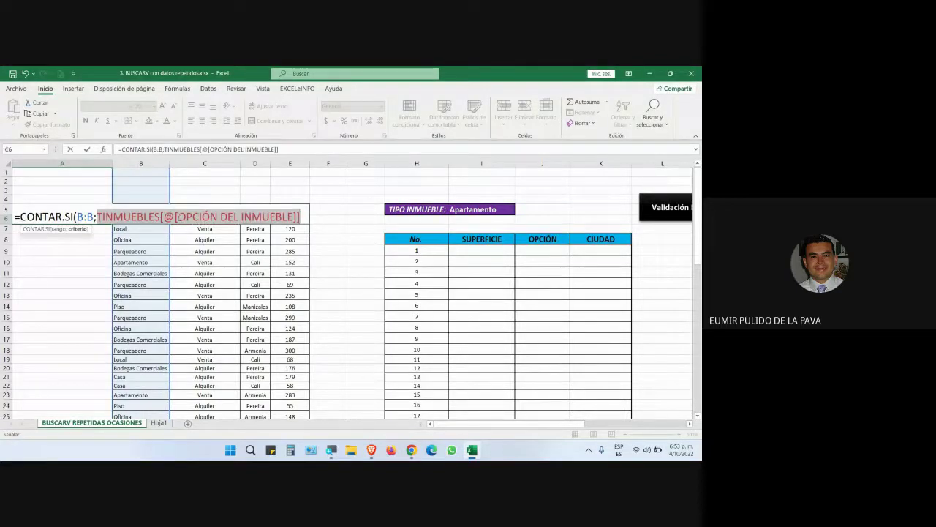
pyautogui.write(')')
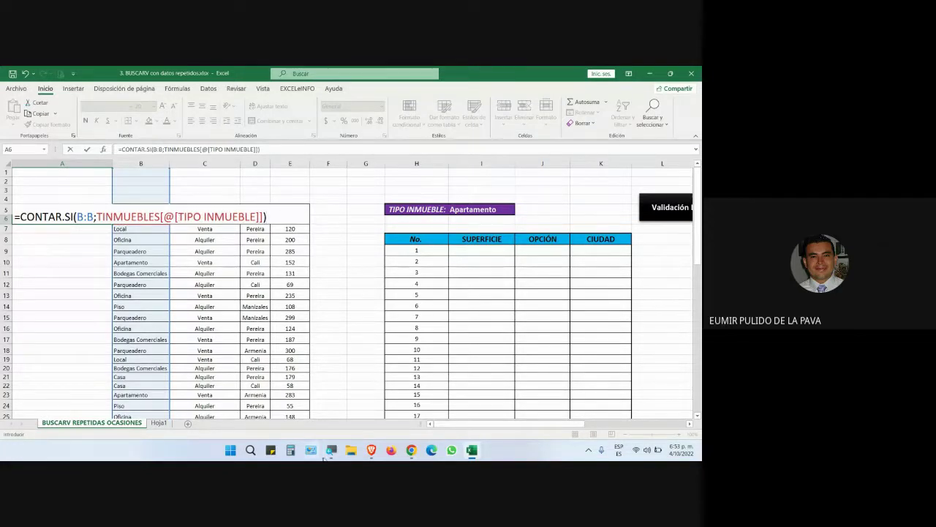
pyautogui.click(330, 450)
pyautogui.click(577, 426)
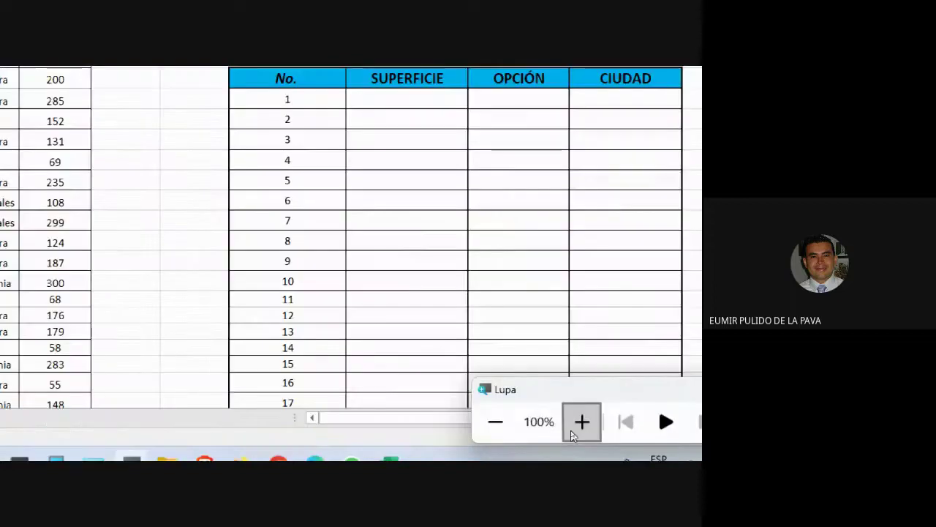
# Discard the table-reference formula in A6, widen column A, and reduce A6's text to size 16
pyautogui.click(266, 202)
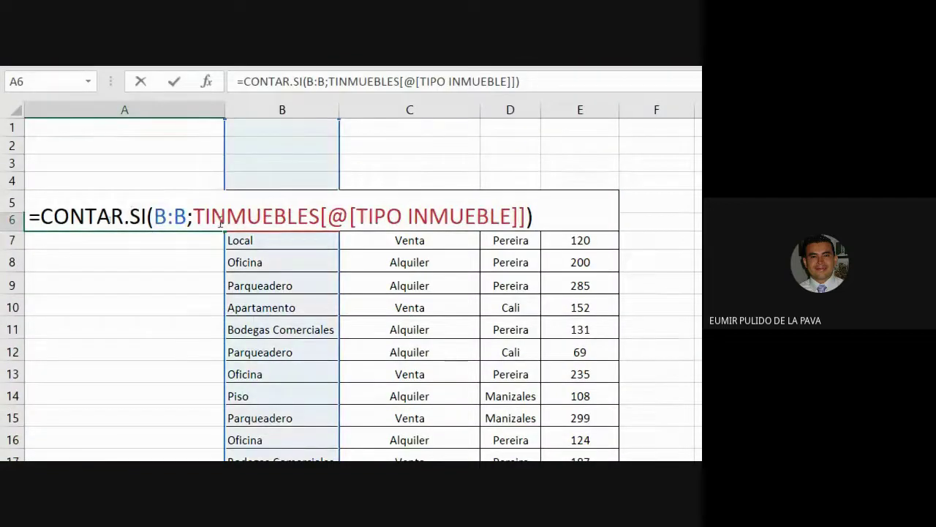
pyautogui.moveTo(193, 216); pyautogui.dragTo(573, 239)
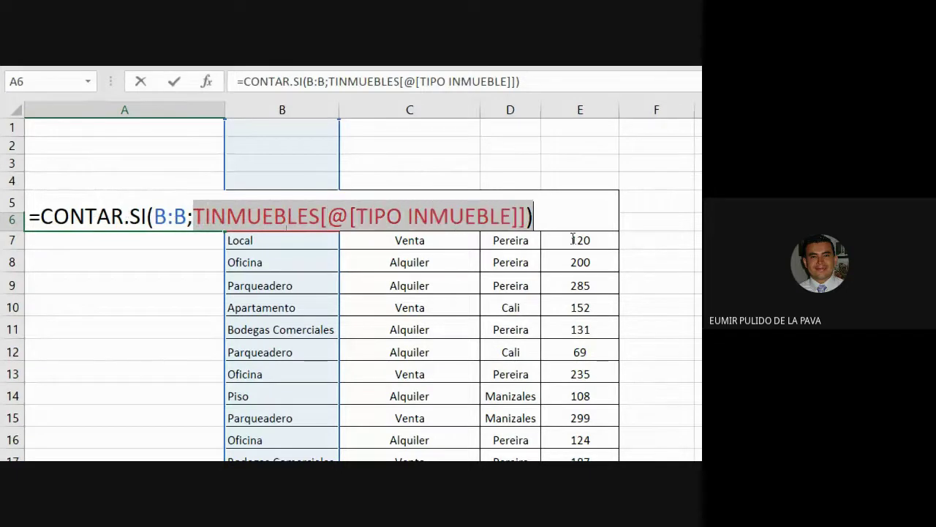
pyautogui.press('Escape')
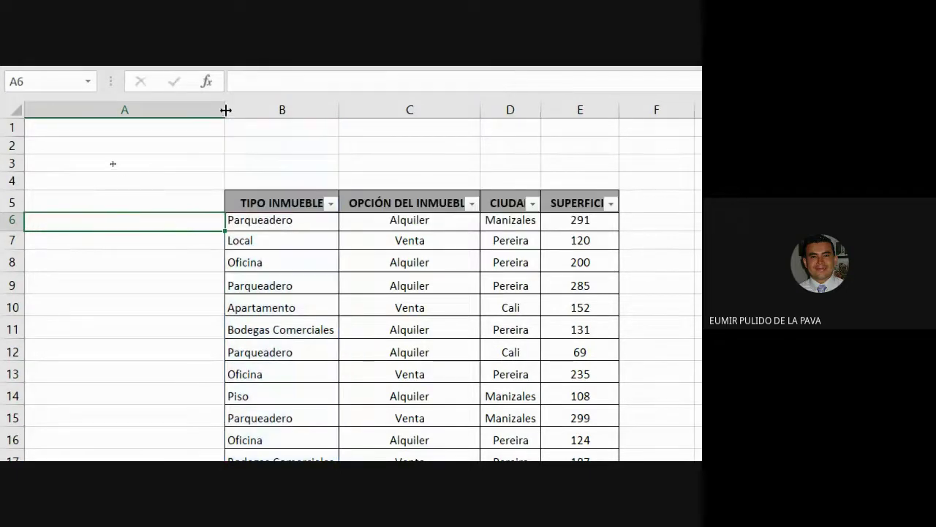
pyautogui.moveTo(226, 110); pyautogui.dragTo(545, 111)
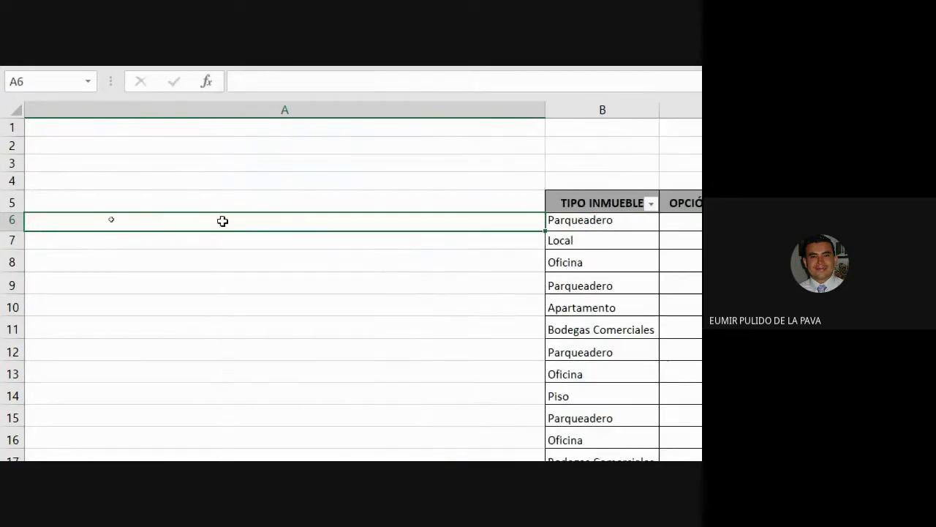
pyautogui.hotkey('ctrl', 'shift', 'F1')
# Restart A6 with =contar and insert the CONTAR.SI function
pyautogui.click(345, 112)
pyautogui.click(345, 111)
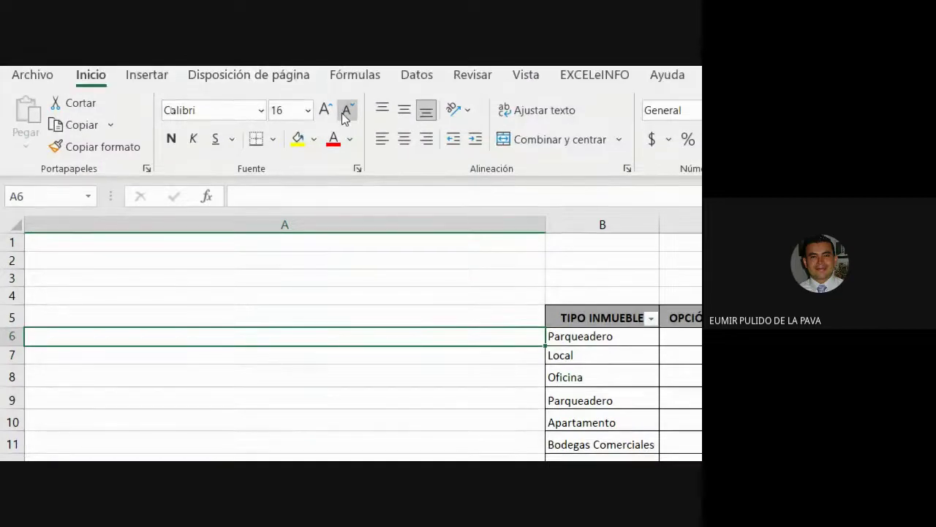
pyautogui.doubleClick(381, 338)
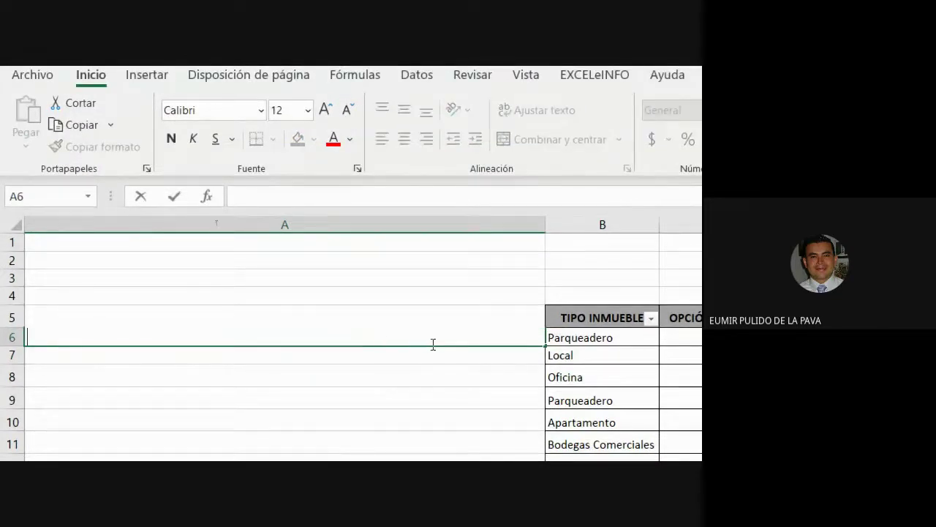
pyautogui.write('=contar')
pyautogui.press('Down')
pyautogui.press('Down')
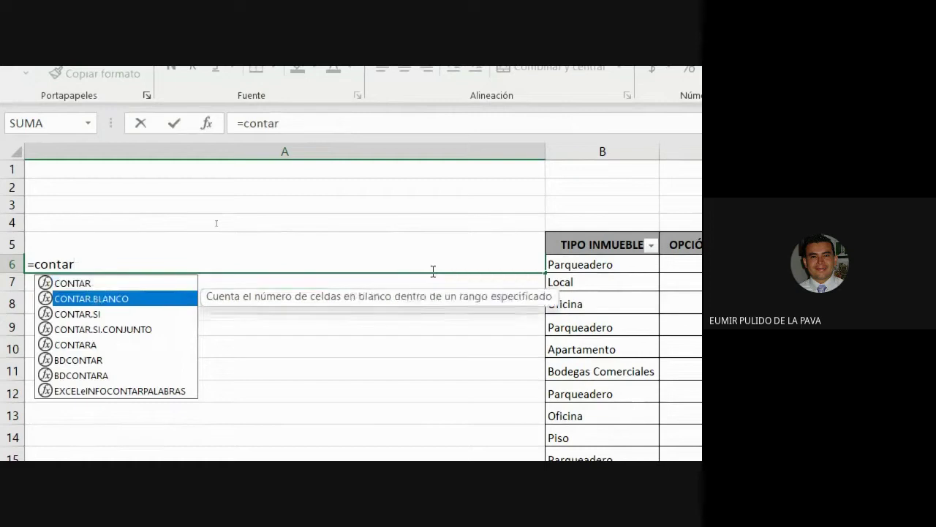
pyautogui.press('Tab')
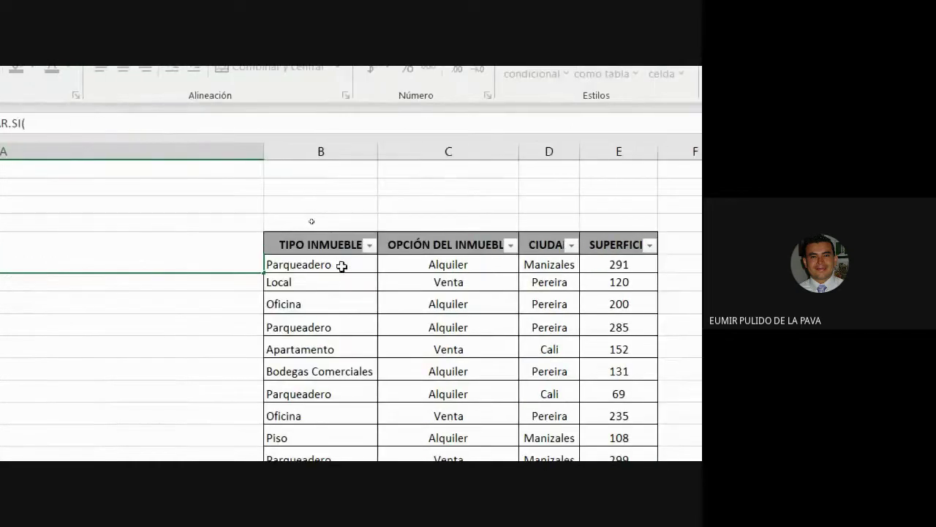
# Finish A6 as =CONTAR.SI($B$6:$B$18;B6) with an absolute range, returning 5 for Parqueadero
pyautogui.moveTo(623, 265); pyautogui.dragTo(624, 322)
pyautogui.moveTo(342, 322); pyautogui.dragTo(341, 424)
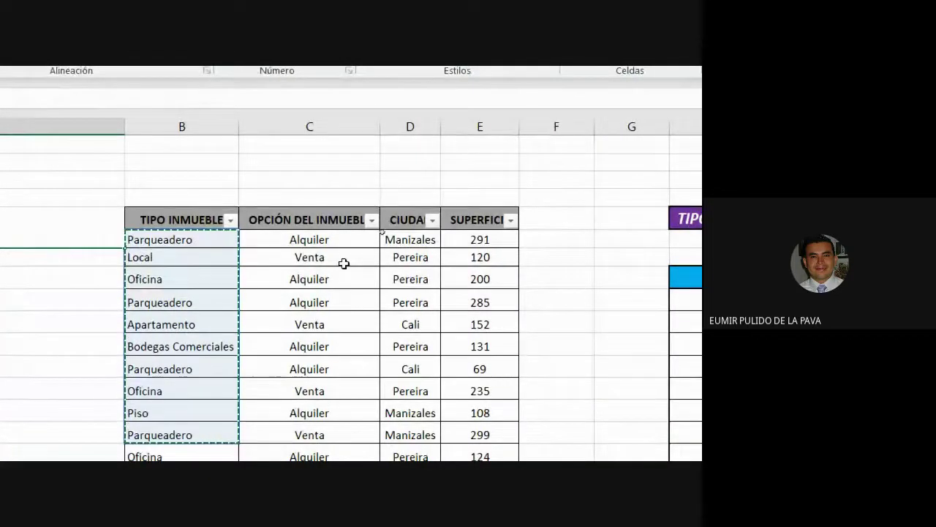
pyautogui.click(128, 239)
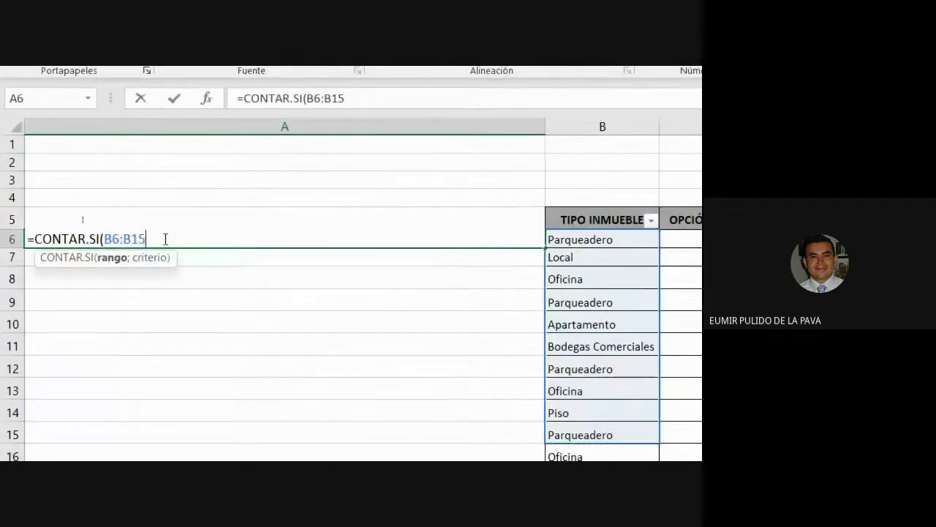
pyautogui.write(';')
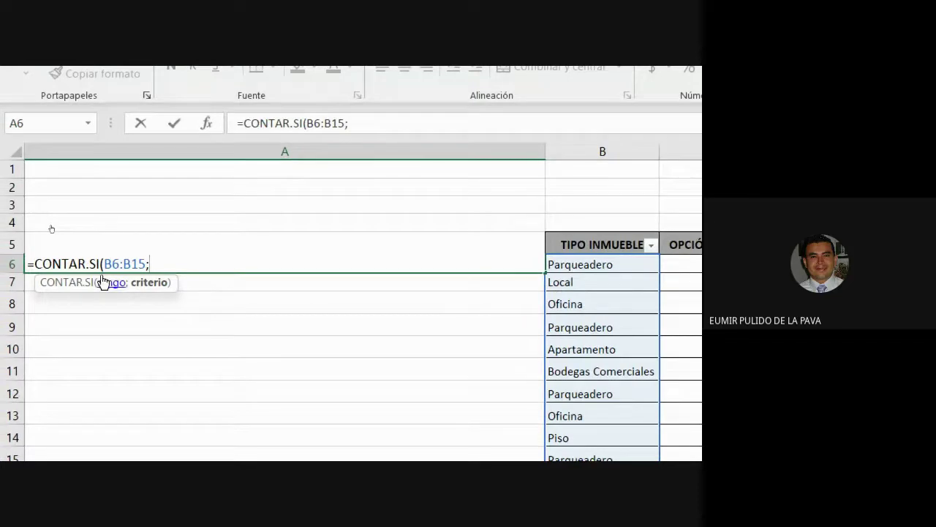
pyautogui.write('b6')
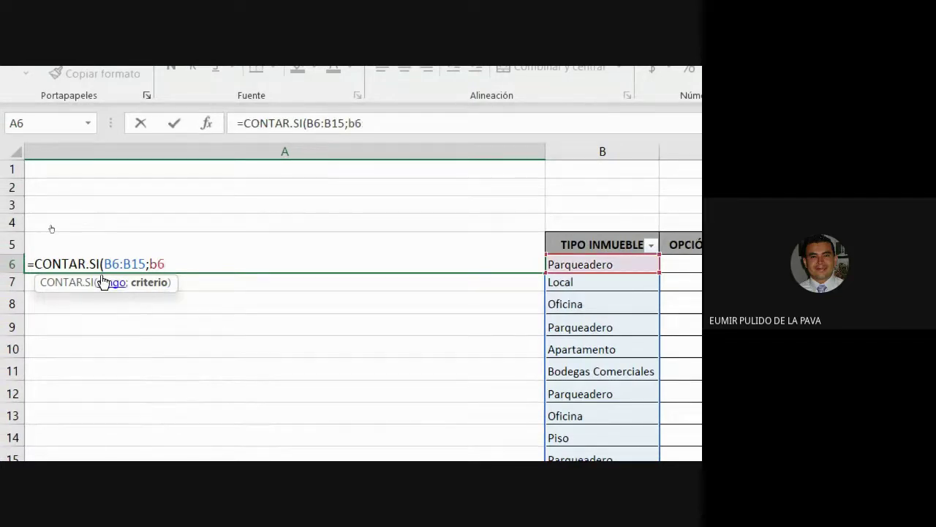
pyautogui.write(')')
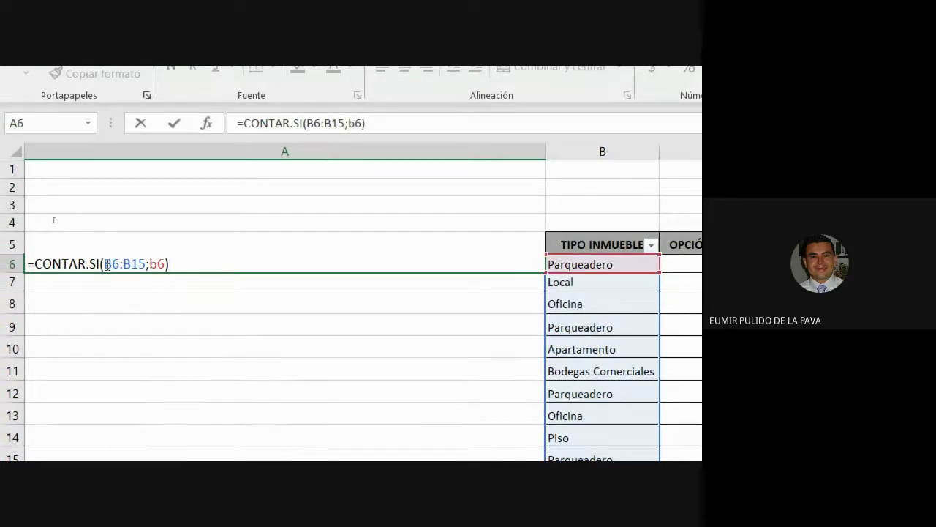
pyautogui.moveTo(107, 265); pyautogui.dragTo(146, 271)
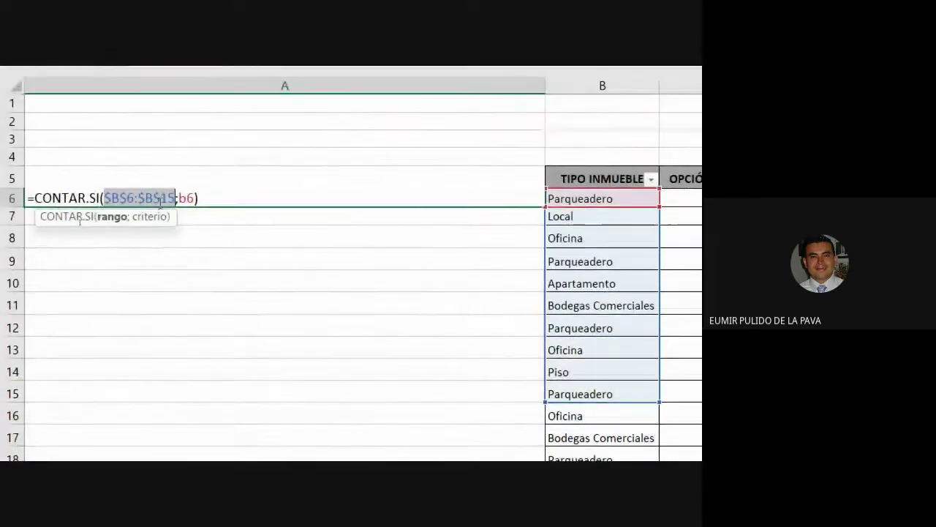
pyautogui.press('Right')
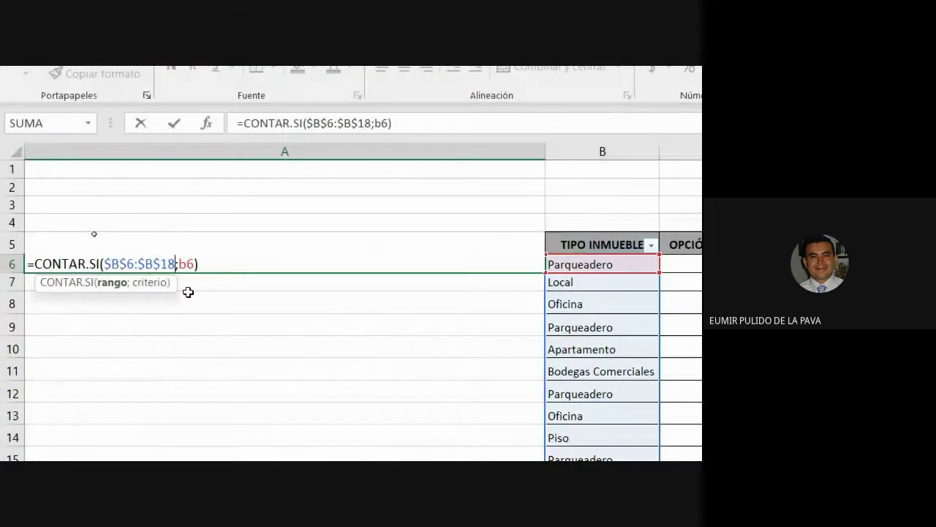
pyautogui.press('Return')
pyautogui.click(529, 265)
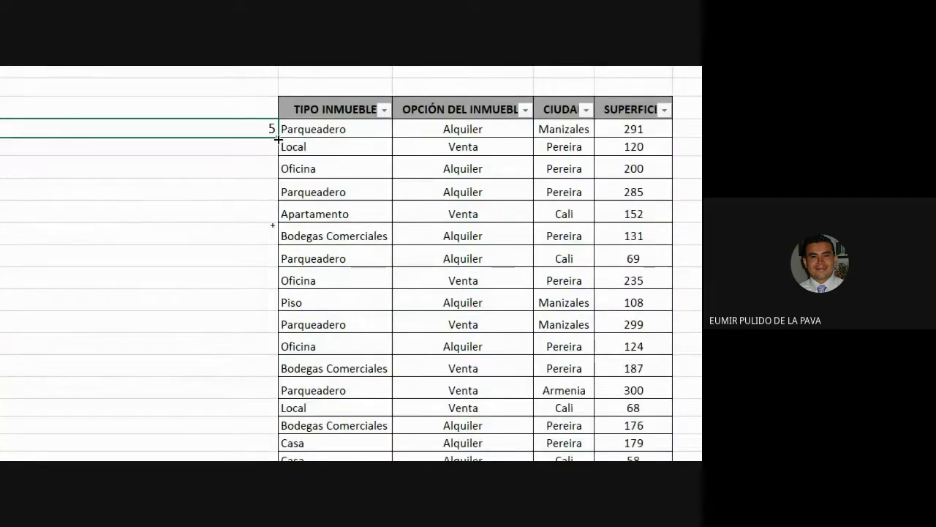
# Fill A6's count formula down to A18 and check the row counts: 5 Parqueadero, 3 Oficina, 1 Local
pyautogui.moveTo(278, 139); pyautogui.dragTo(278, 329)
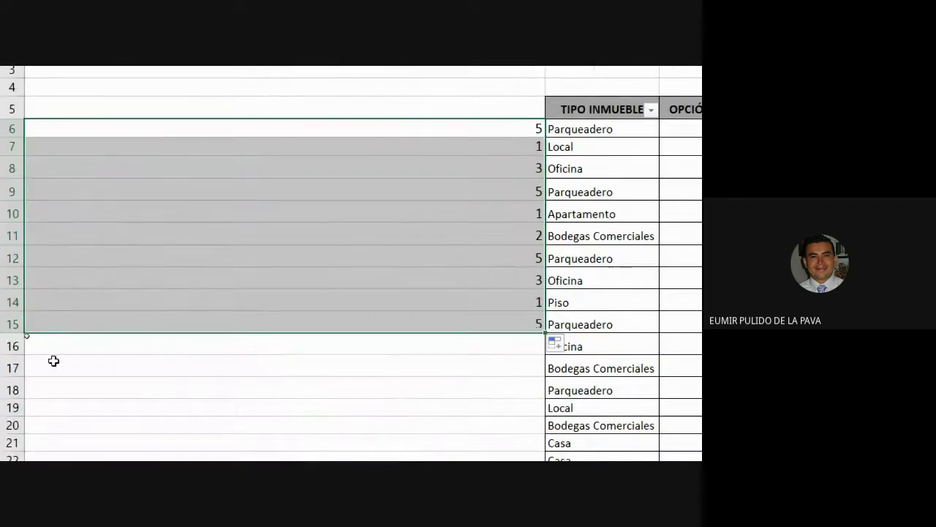
pyautogui.moveTo(540, 333); pyautogui.dragTo(539, 399)
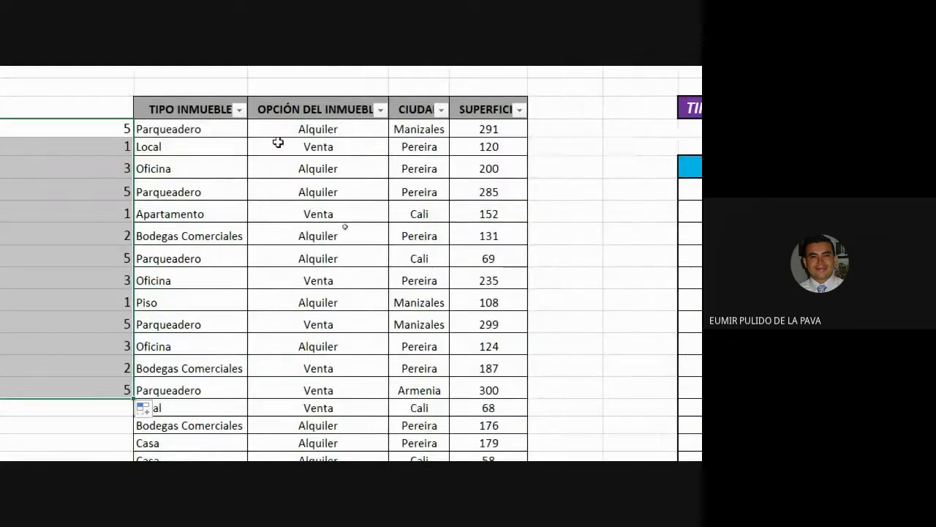
pyautogui.click(139, 182)
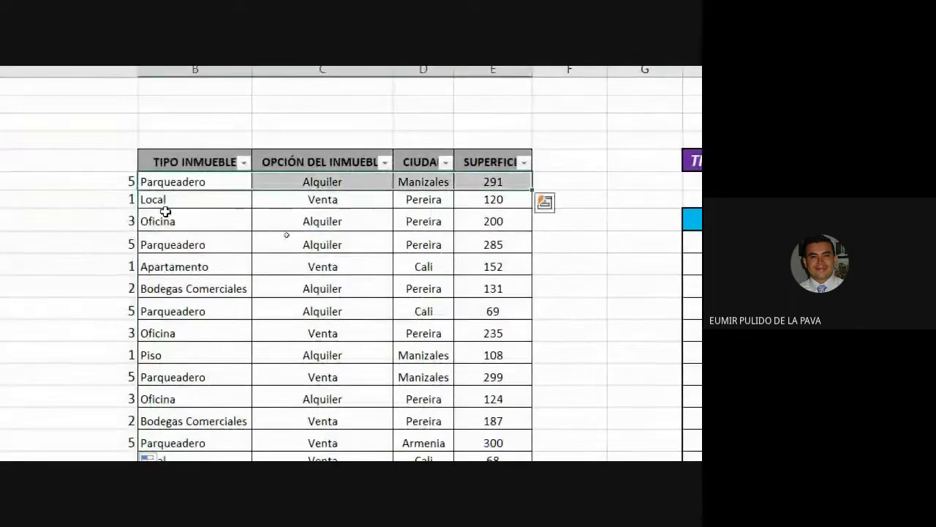
pyautogui.click(136, 199)
pyautogui.click(137, 218)
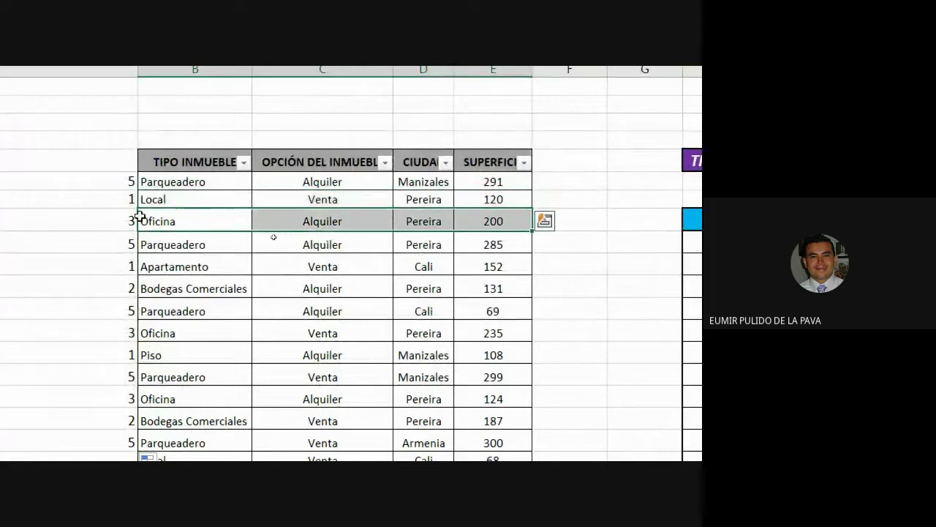
pyautogui.click(134, 239)
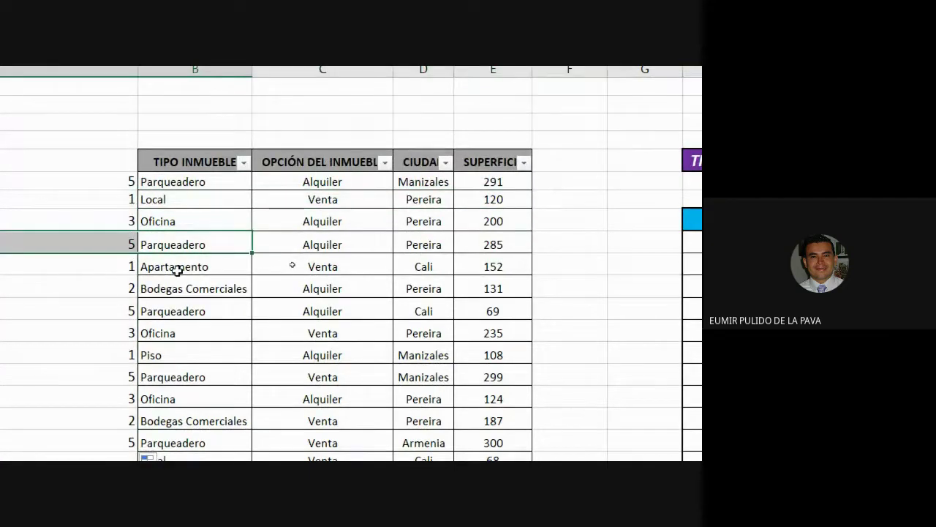
pyautogui.click(132, 266)
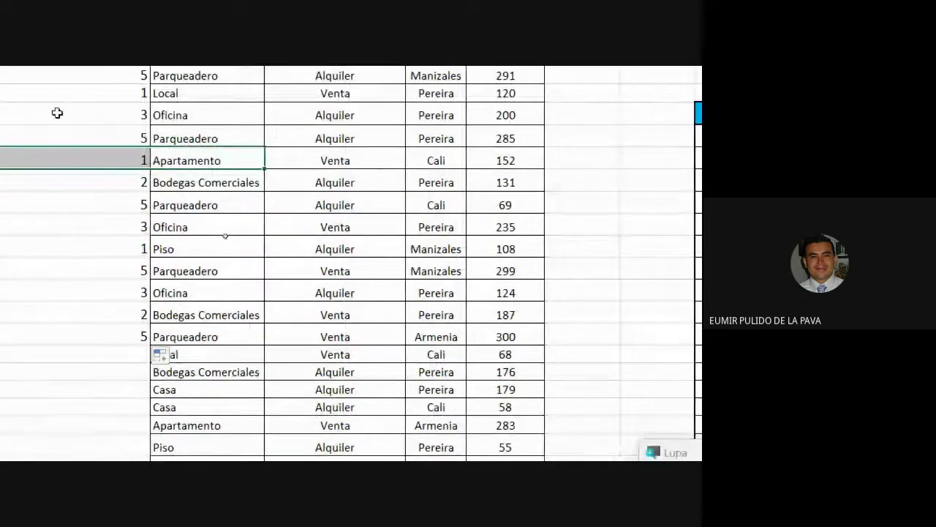
pyautogui.click(78, 181)
pyautogui.doubleClick(98, 117)
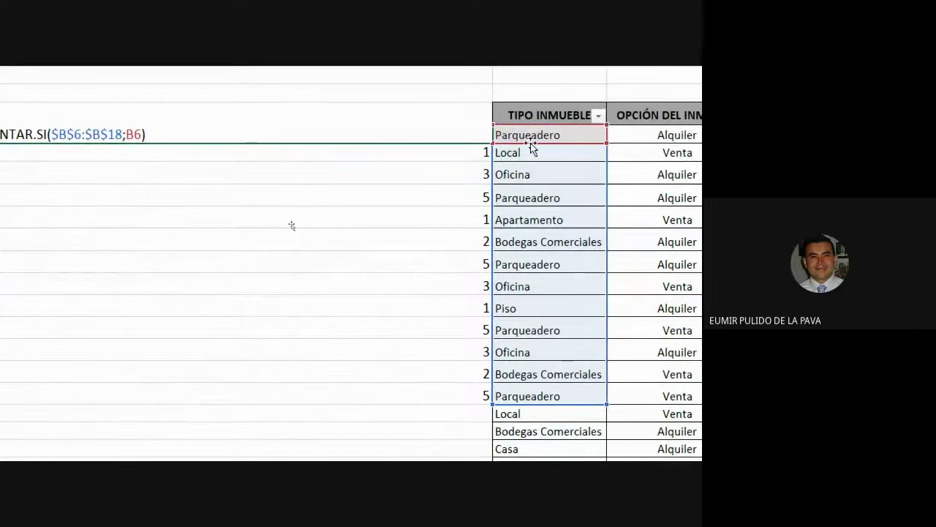
pyautogui.doubleClick(133, 135)
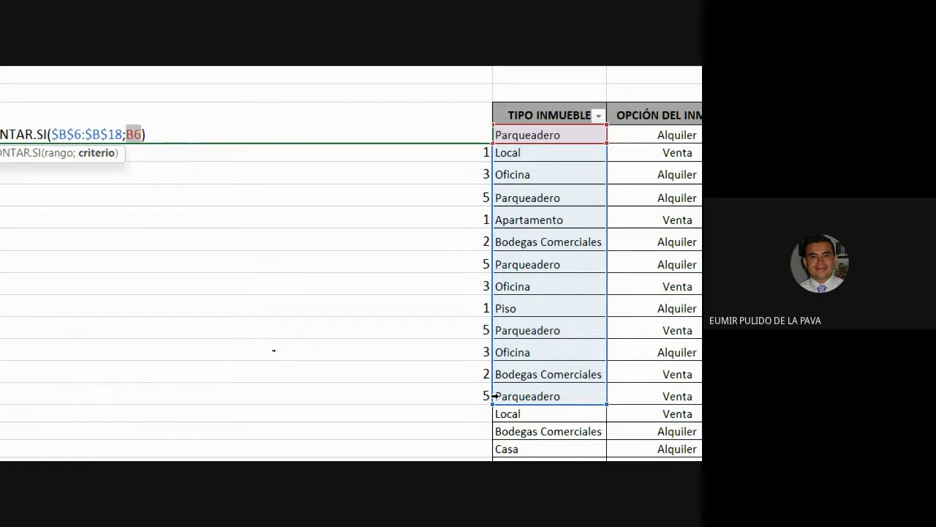
pyautogui.press('Return')
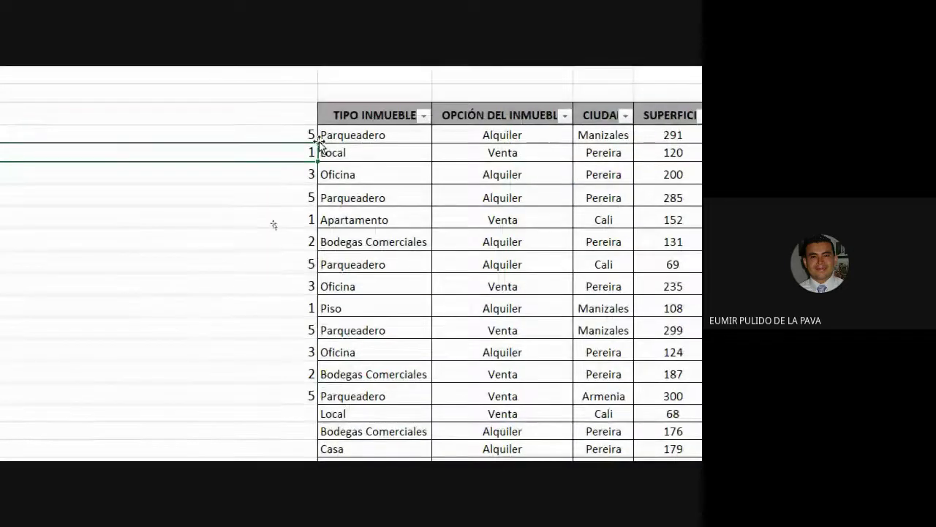
pyautogui.doubleClick(289, 151)
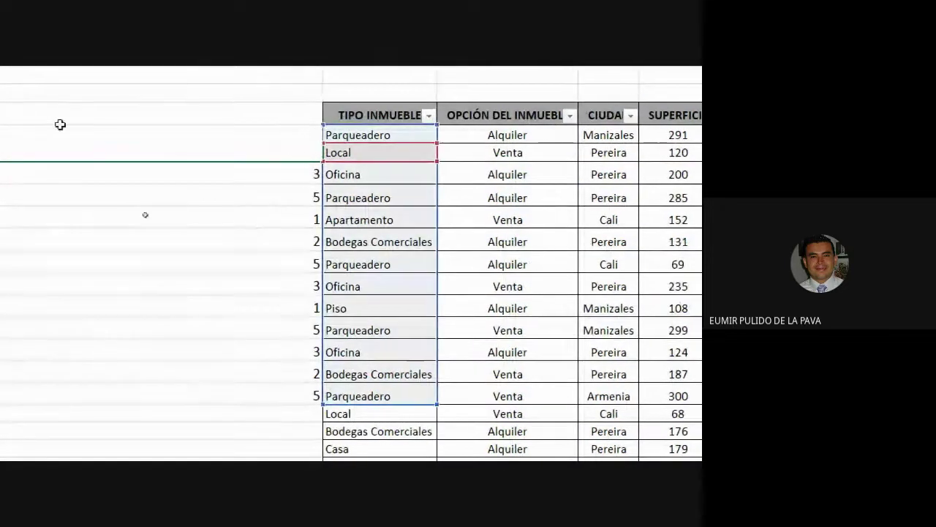
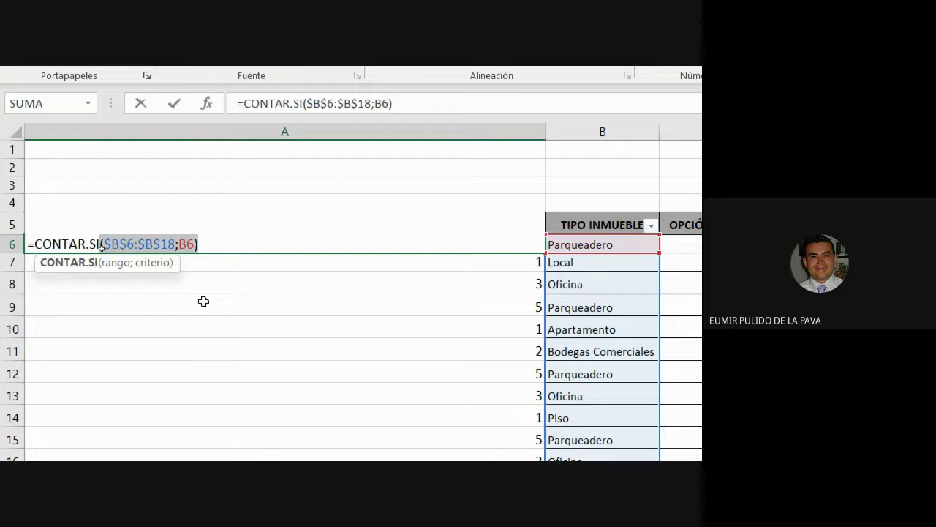
# Commit the =CONTAR.SI($B$6:$B$18;B6) count formula in A6
pyautogui.hotkey('ctrl', 'Return')
pyautogui.hscroll(2, 341, 269)
# Select the column A counts beside the property types, with A6 showing 5 for Parqueadero
pyautogui.press('Down')
pyautogui.press('Down')
pyautogui.press('Down')
pyautogui.press('Down')
pyautogui.press('Down')
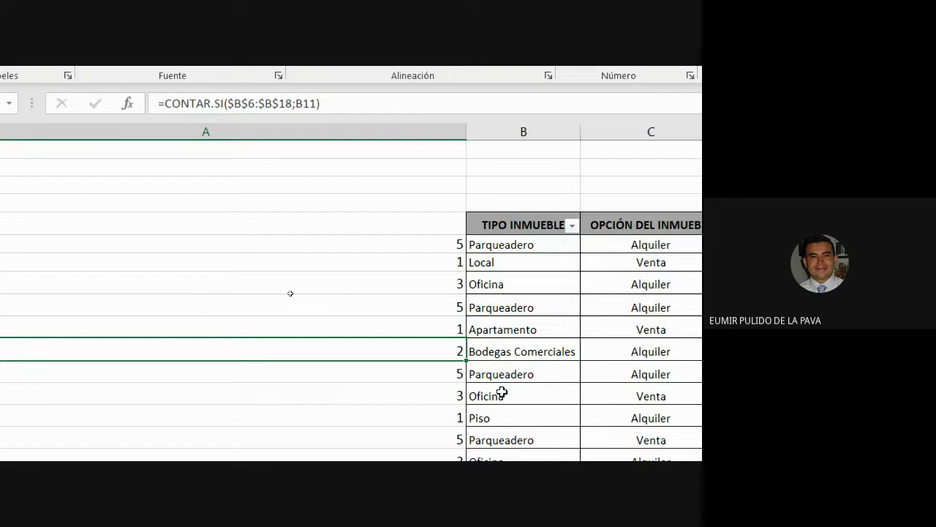
pyautogui.moveTo(434, 247); pyautogui.dragTo(517, 427)
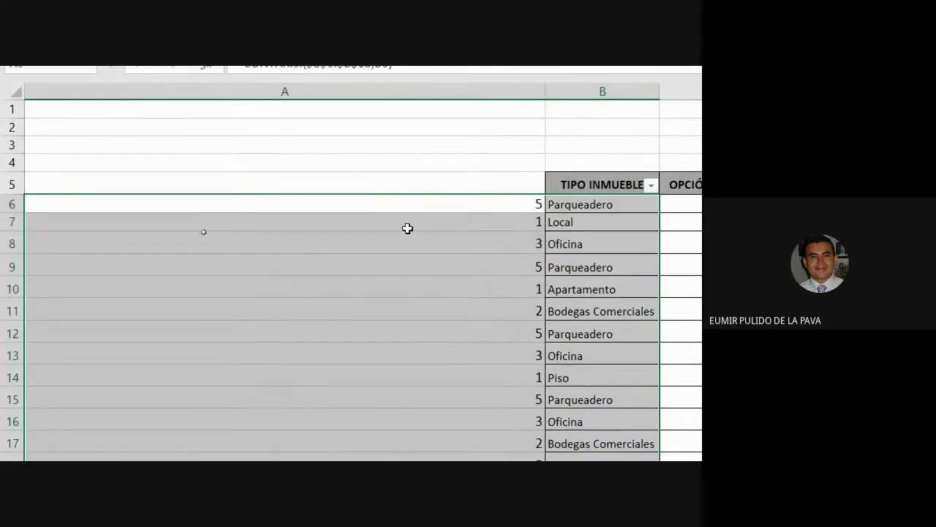
# Rewrite A6 as =CONTAR.SI($B$5:B6;B6) so it returns 1 for Parqueadero
pyautogui.doubleClick(409, 203)
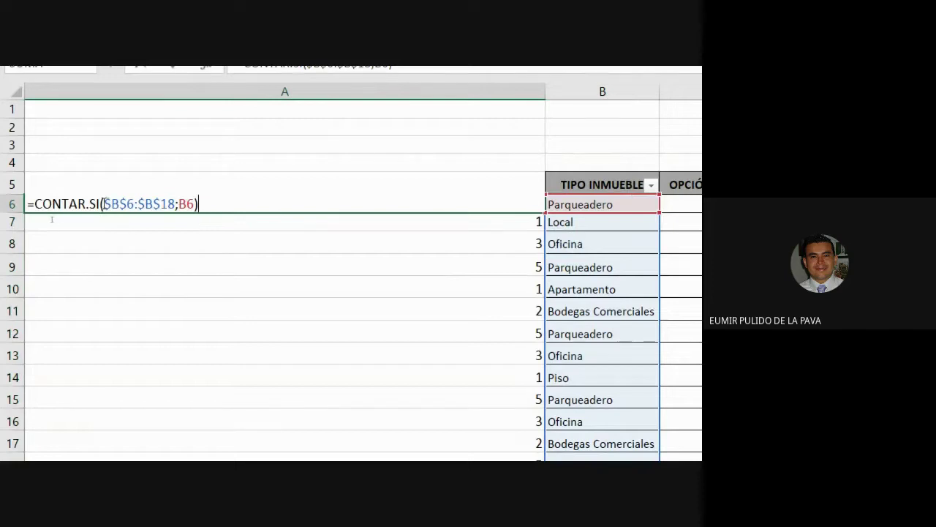
pyautogui.moveTo(103, 204); pyautogui.dragTo(180, 211)
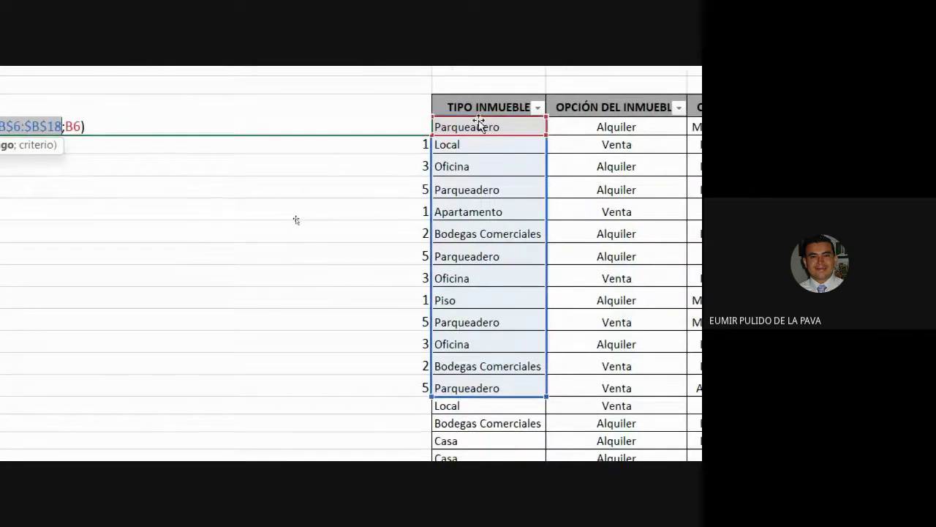
pyautogui.moveTo(483, 149); pyautogui.dragTo(482, 167)
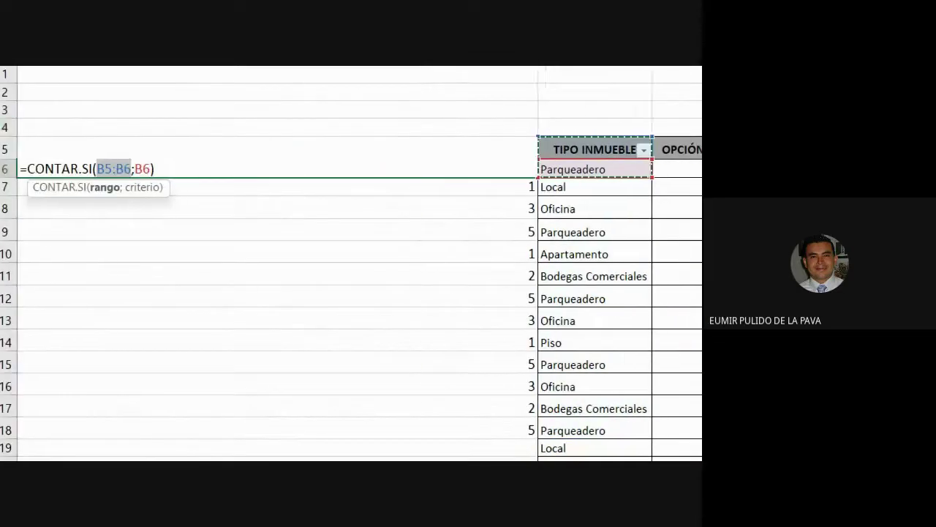
pyautogui.click(118, 167)
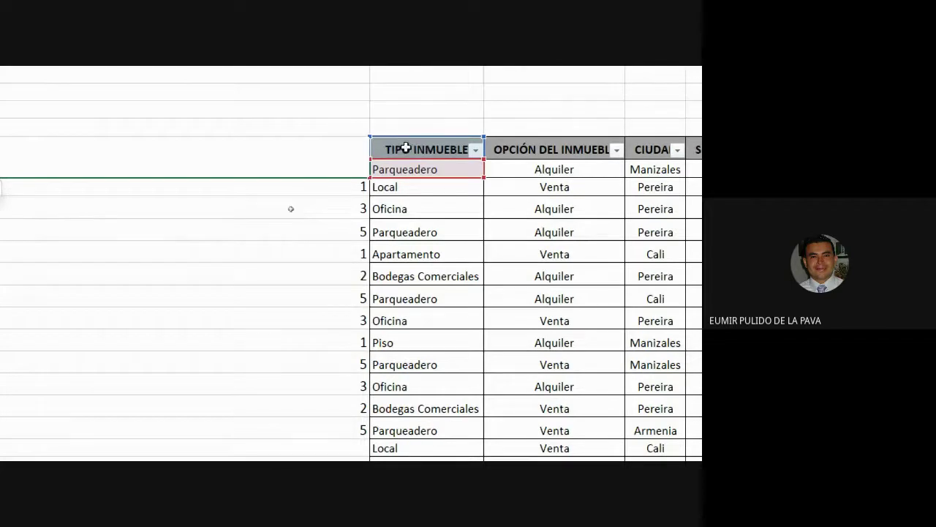
pyautogui.press('F4')
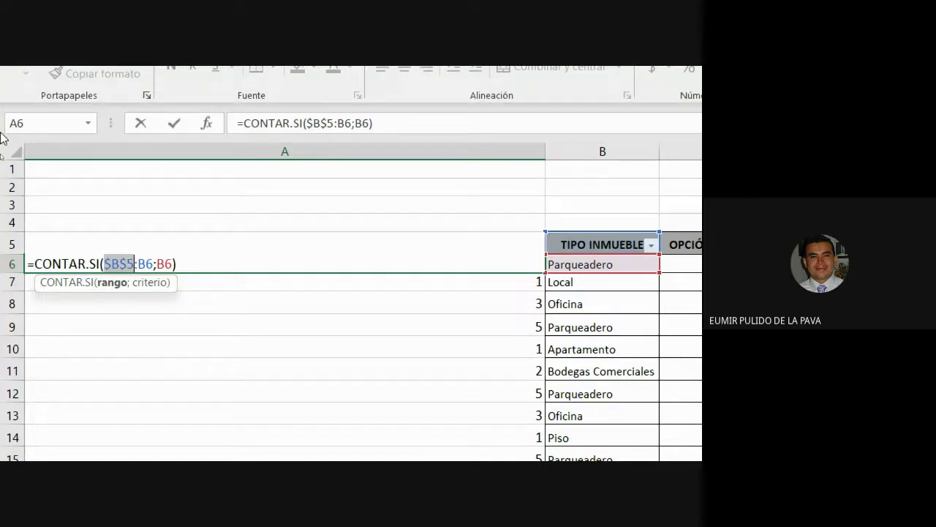
pyautogui.press('Return')
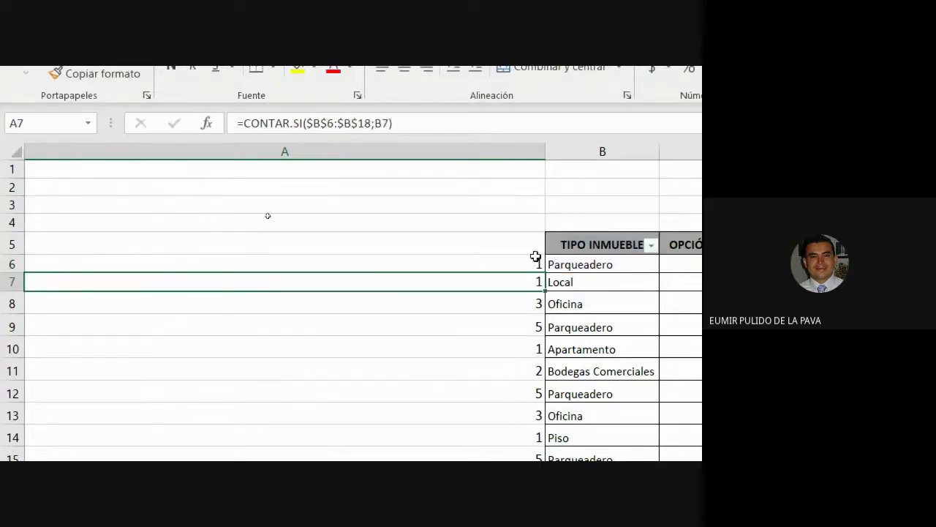
pyautogui.hscroll(4, 533, 257)
pyautogui.click(312, 271)
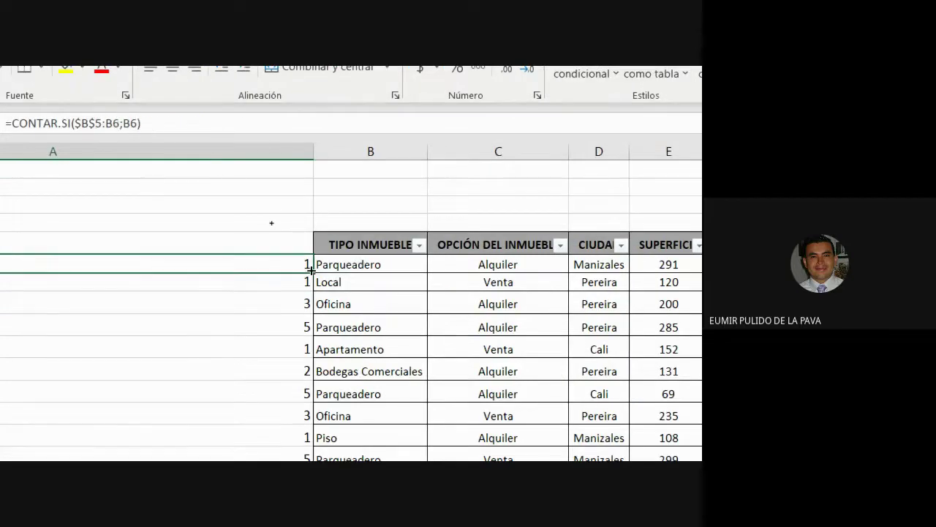
# Fill the running-count formula from A6 down to A18
pyautogui.moveTo(312, 271); pyautogui.dragTo(311, 118)
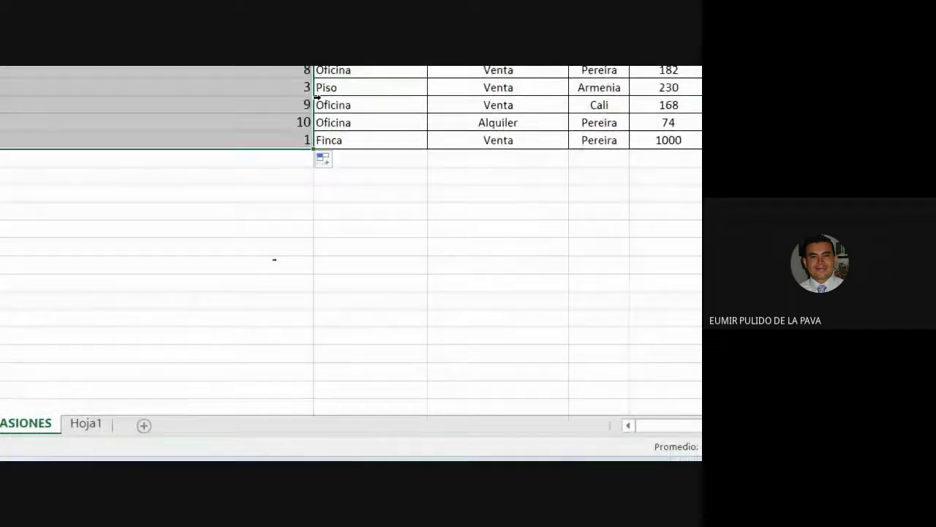
pyautogui.scroll(3, 379, 292)
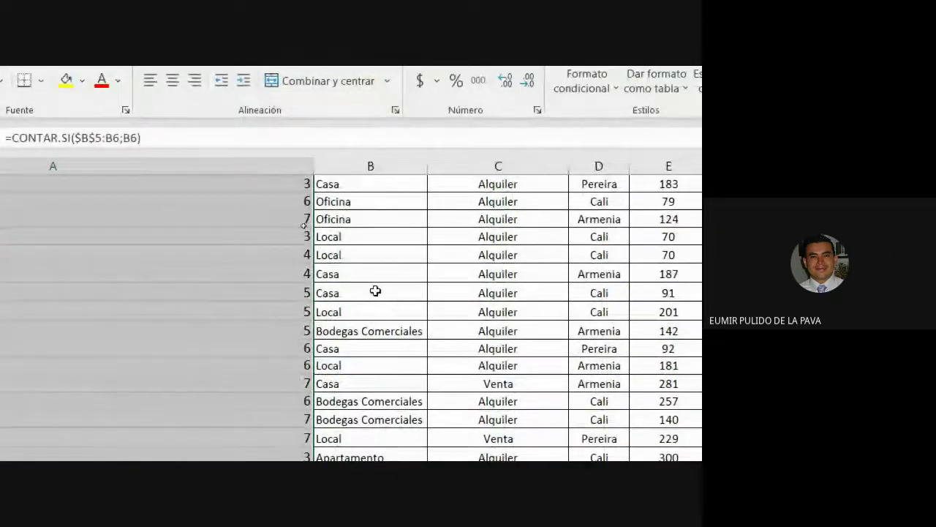
pyautogui.scroll(7, 378, 292)
pyautogui.scroll(1, 375, 291)
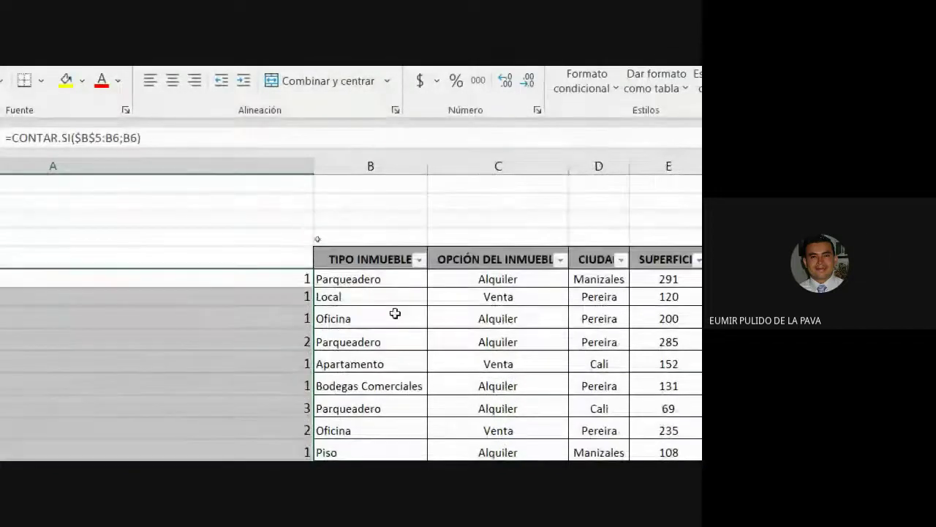
pyautogui.click(291, 279)
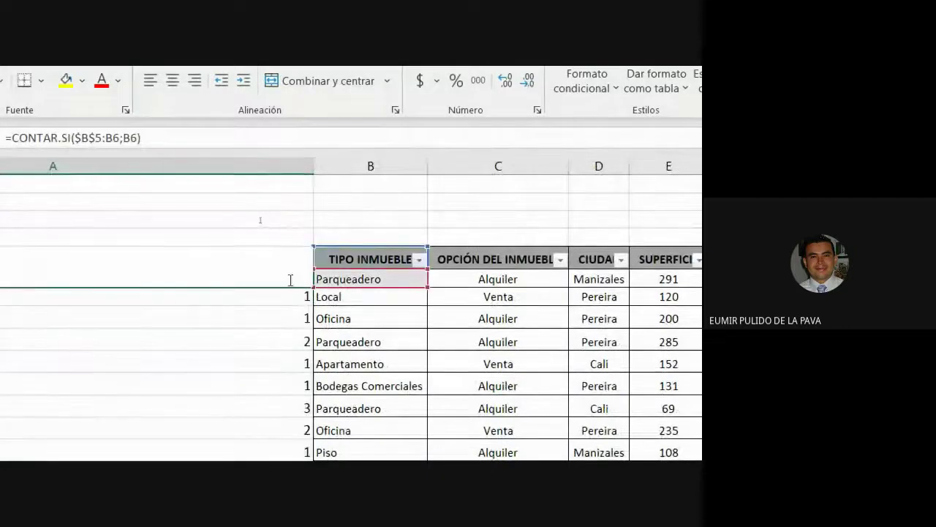
# Select Parqueadero and other property-type rows to check their running numbers, 1 through 5
pyautogui.click(359, 294)
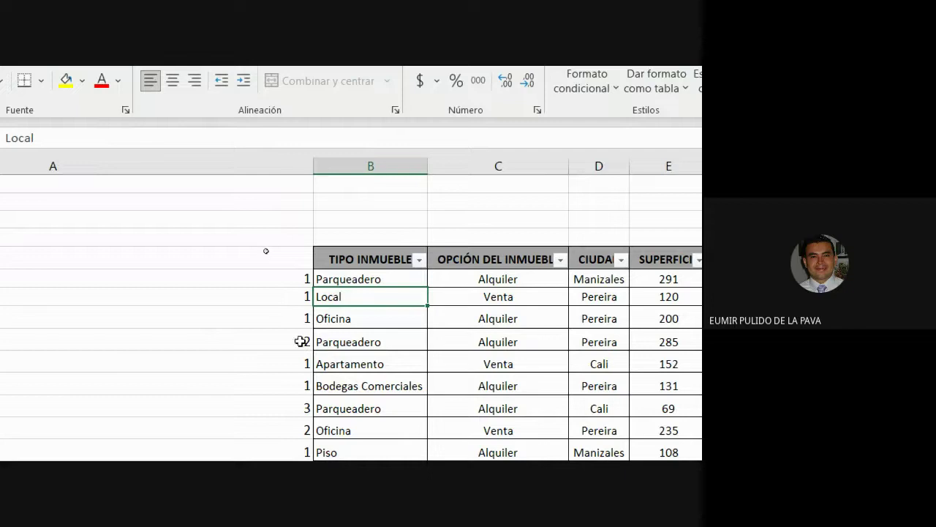
pyautogui.click(339, 342)
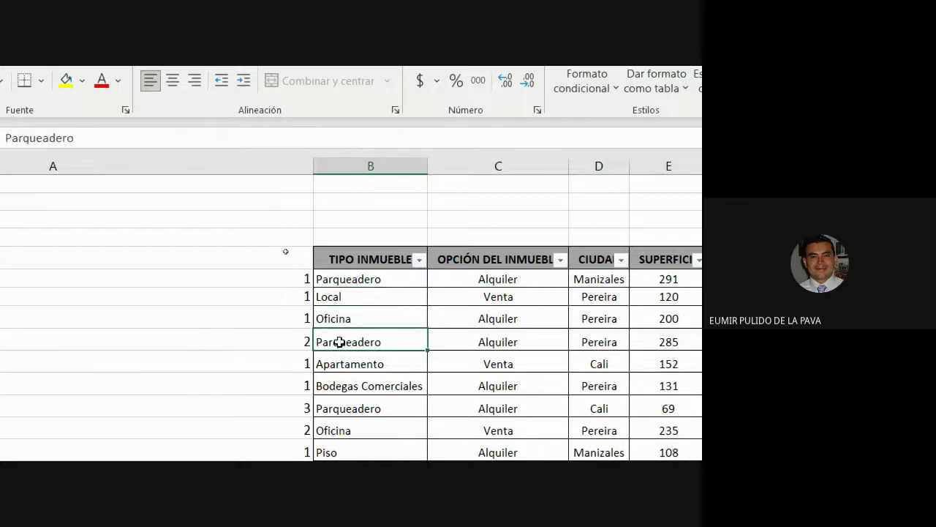
pyautogui.keyDown('ctrl'); pyautogui.click(325, 281); pyautogui.keyUp('ctrl')
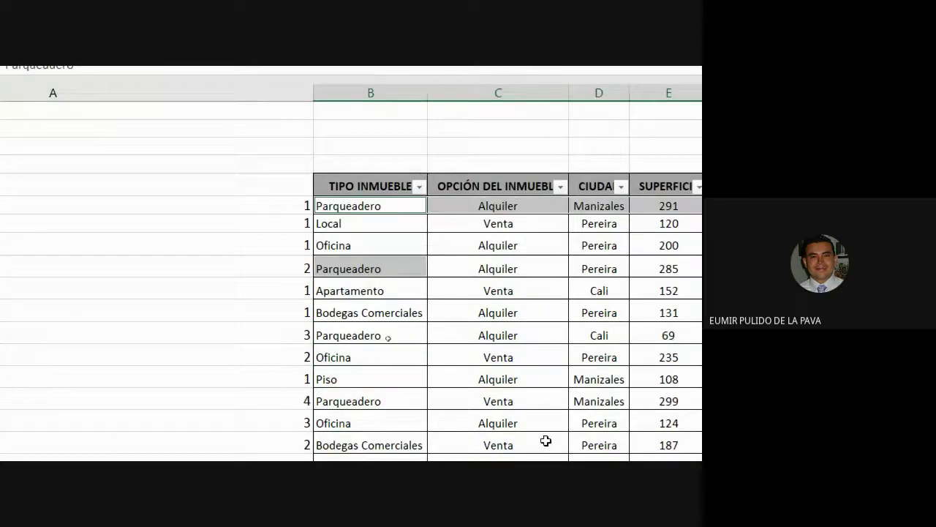
pyautogui.click(359, 363)
pyautogui.moveTo(348, 264); pyautogui.dragTo(354, 196)
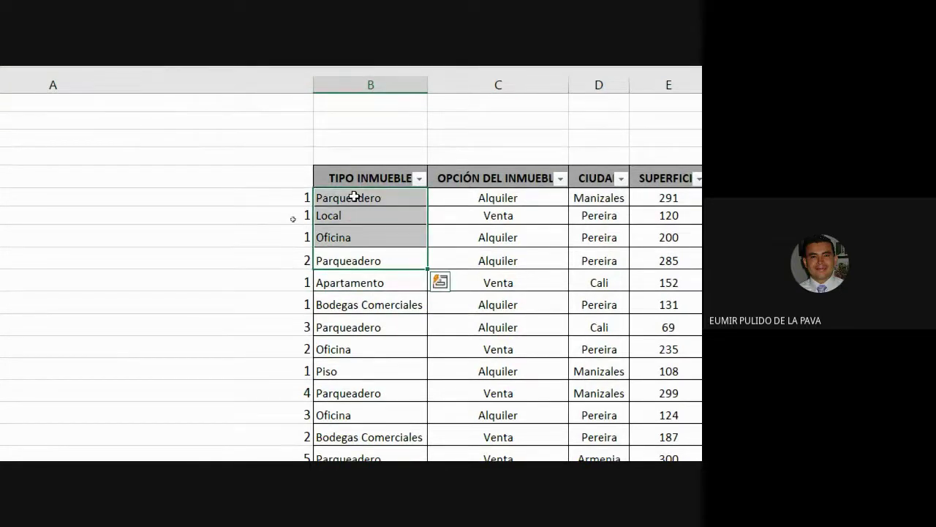
pyautogui.click(349, 302)
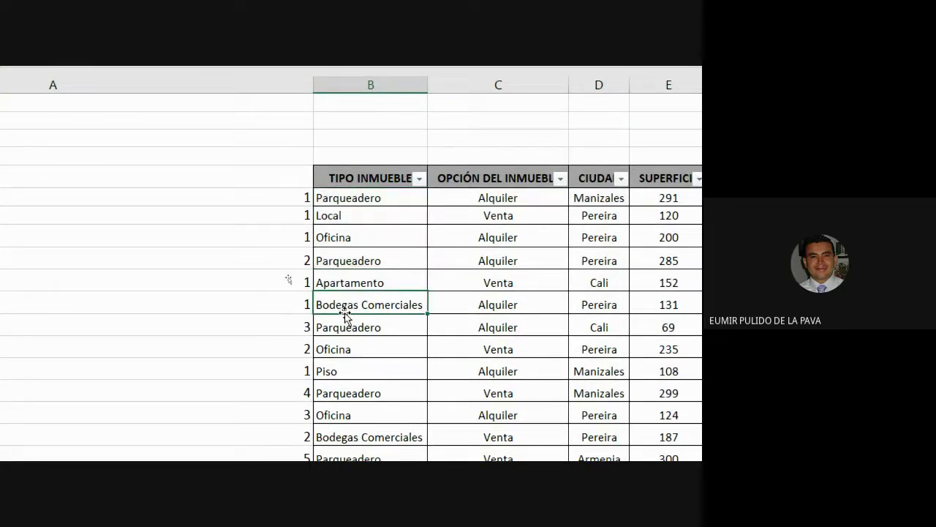
pyautogui.moveTo(344, 282); pyautogui.dragTo(354, 205)
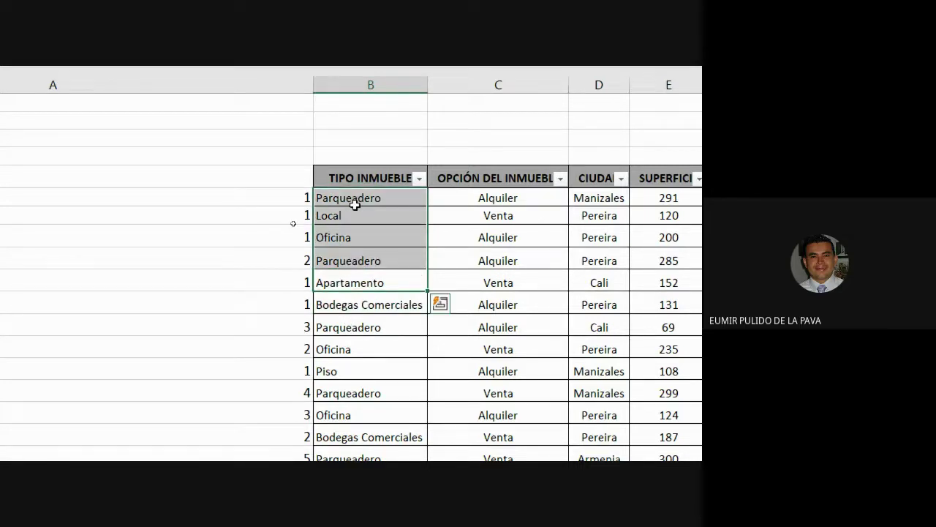
pyautogui.click(316, 330)
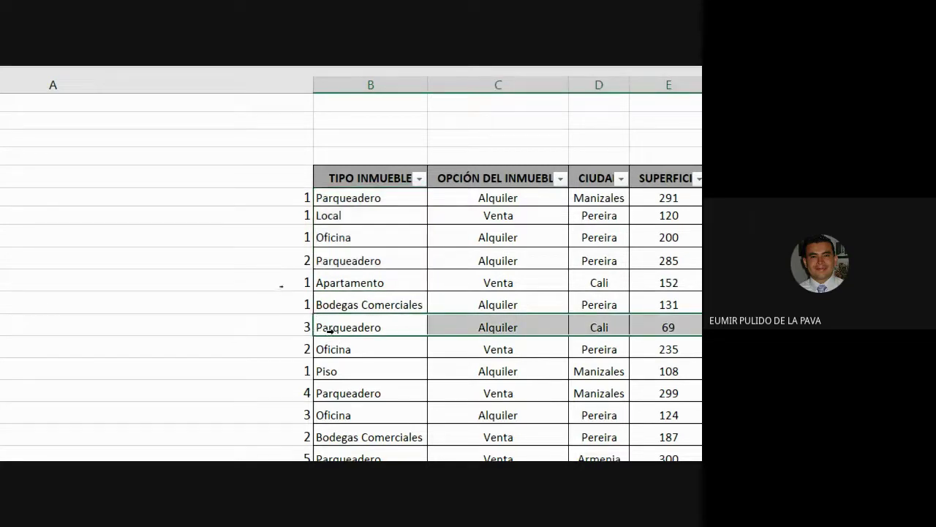
pyautogui.click(318, 256)
pyautogui.click(330, 197)
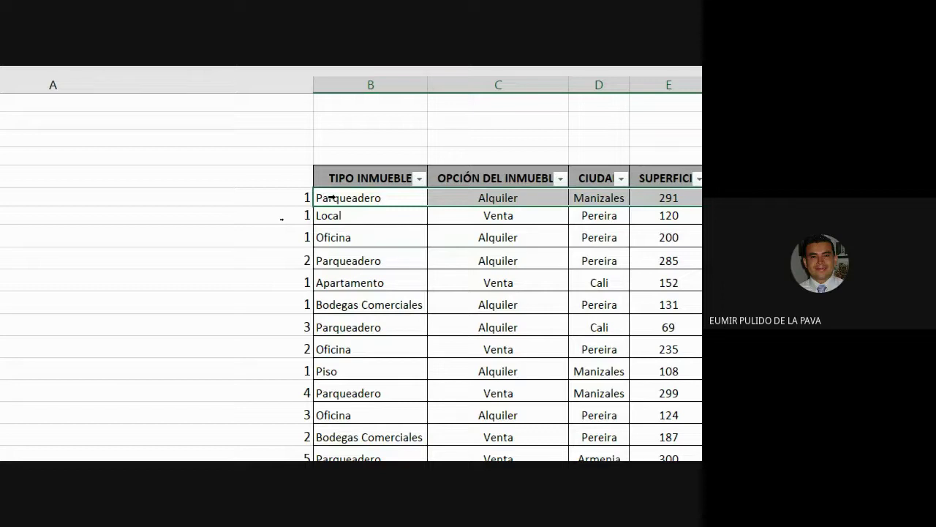
pyautogui.doubleClick(271, 193)
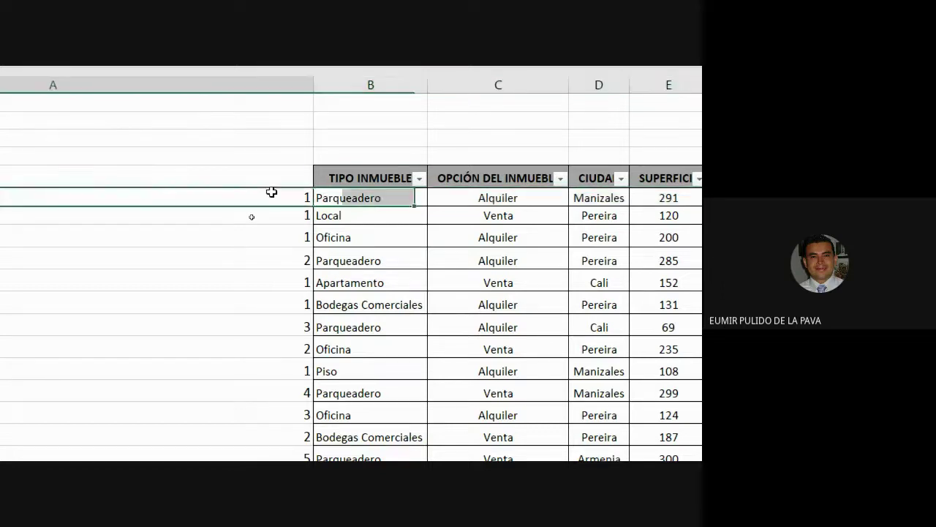
pyautogui.hscroll(2, 643, 226)
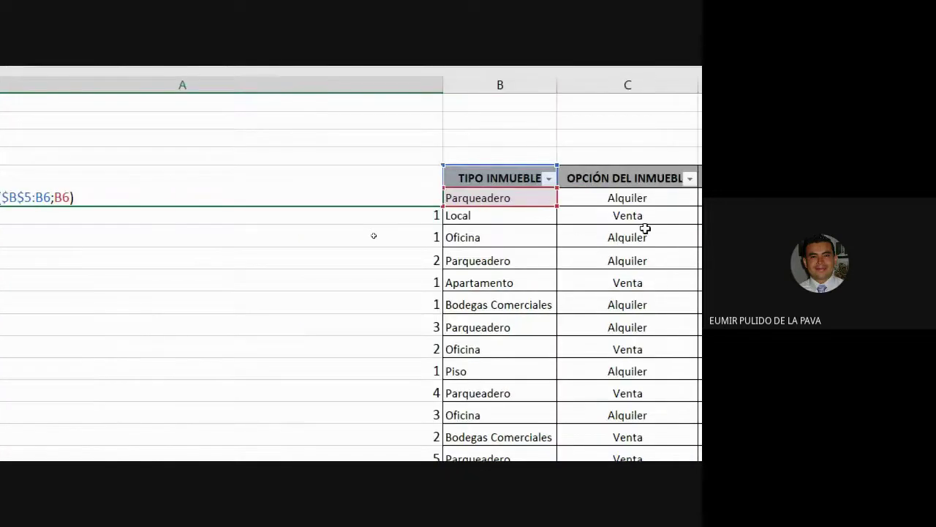
pyautogui.press('Left')
pyautogui.press('Left')
pyautogui.hotkey('shift', 'Right')
pyautogui.hotkey('shift', 'Right')
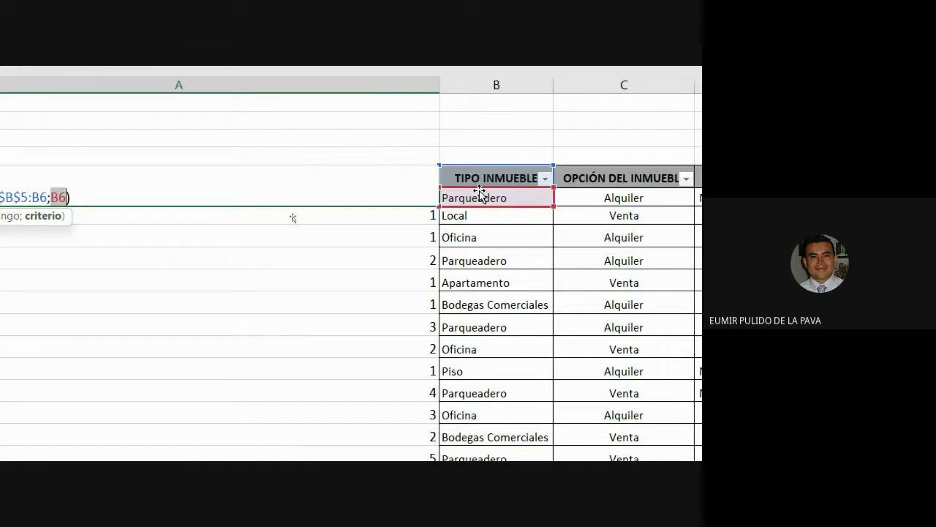
pyautogui.hotkey('ctrl', 'Return')
pyautogui.doubleClick(421, 212)
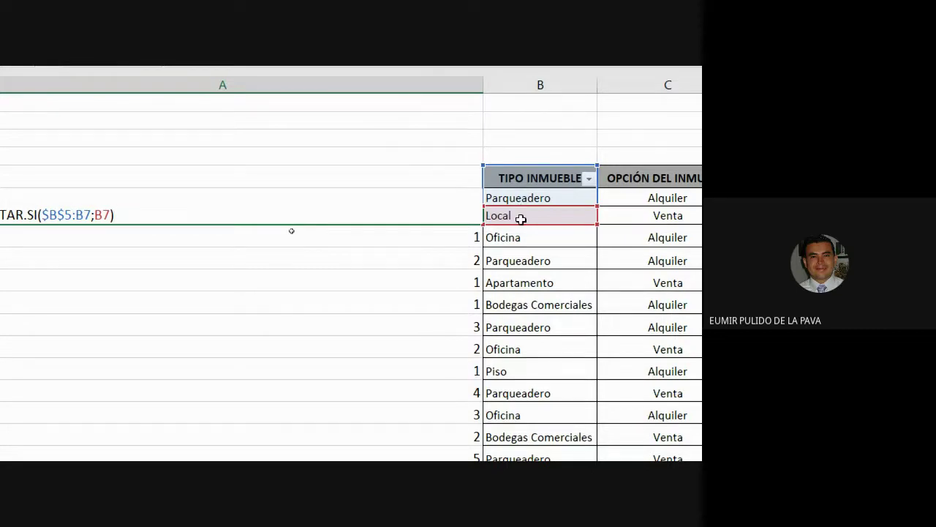
pyautogui.hotkey('ctrl', 'Return')
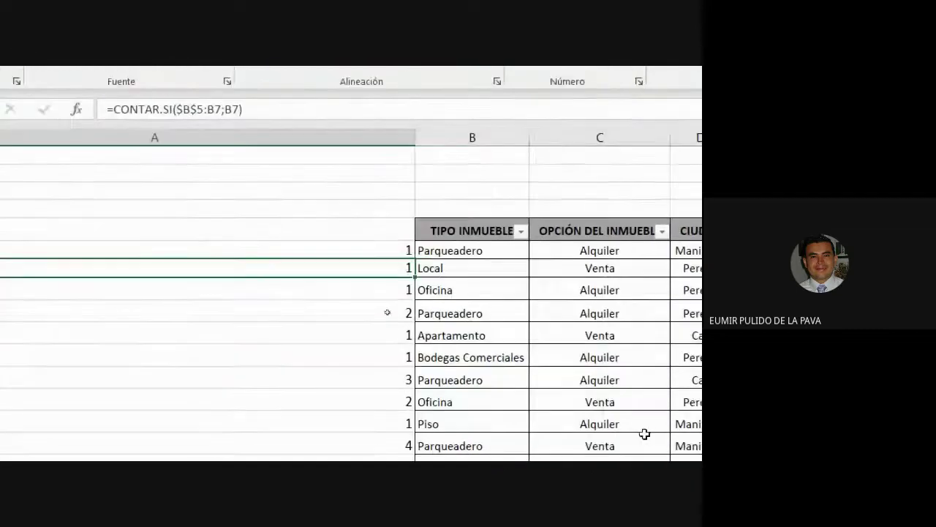
pyautogui.click(407, 310)
pyautogui.doubleClick(407, 310)
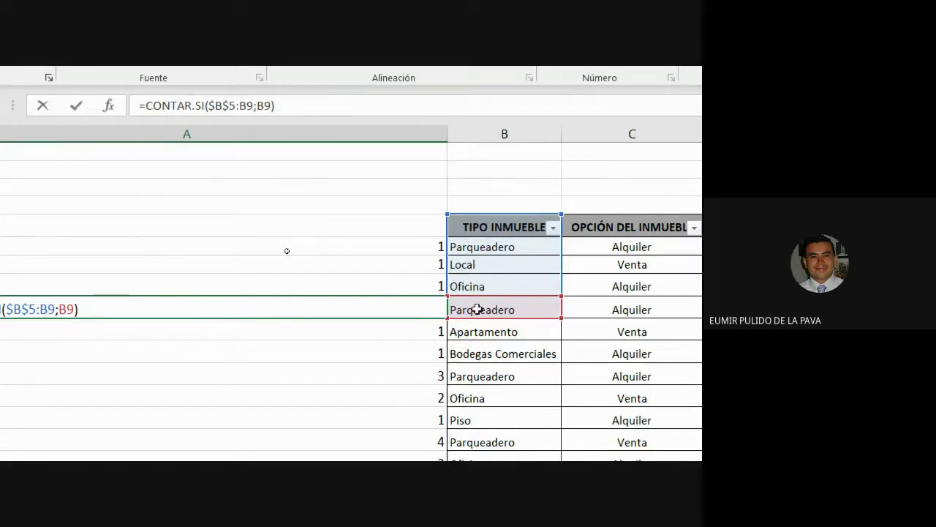
pyautogui.press('Return')
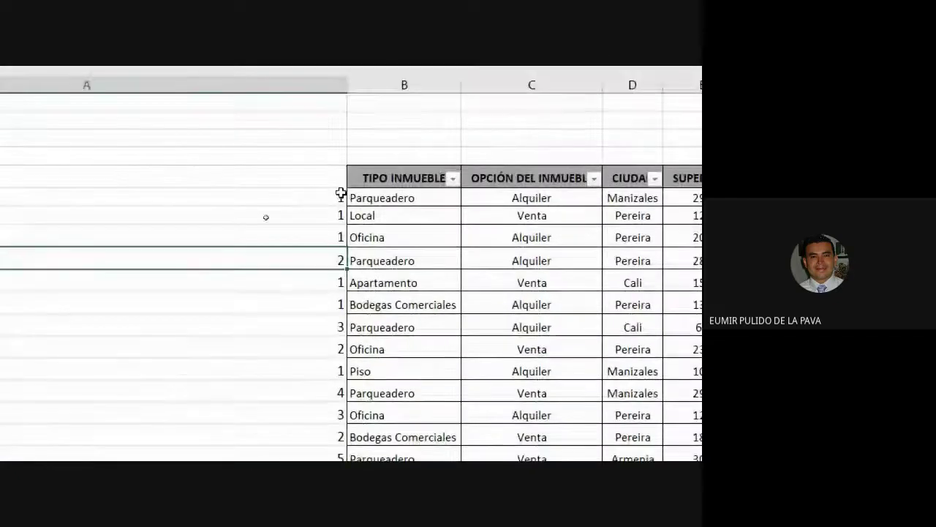
pyautogui.doubleClick(84, 223)
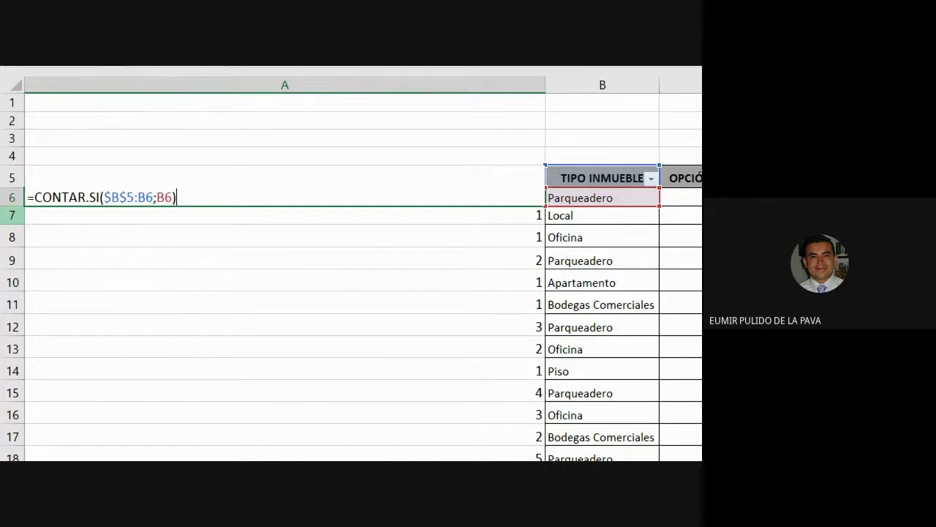
pyautogui.hotkey('ctrl', 'Return')
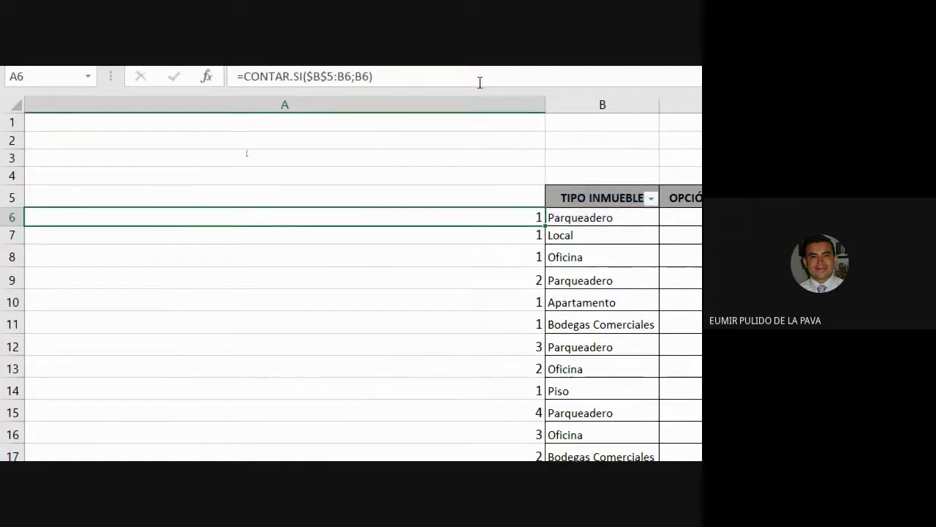
pyautogui.moveTo(308, 217)
pyautogui.mouseDown()
pyautogui.moveTo(330, 216)
pyautogui.moveTo(324, 253)
pyautogui.mouseUp()
pyautogui.click(300, 256)
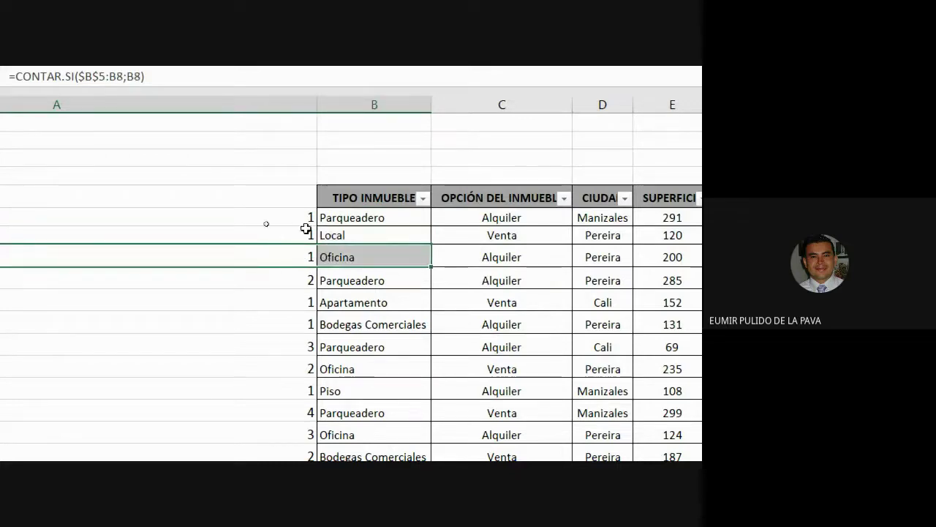
pyautogui.moveTo(305, 217); pyautogui.dragTo(308, 256)
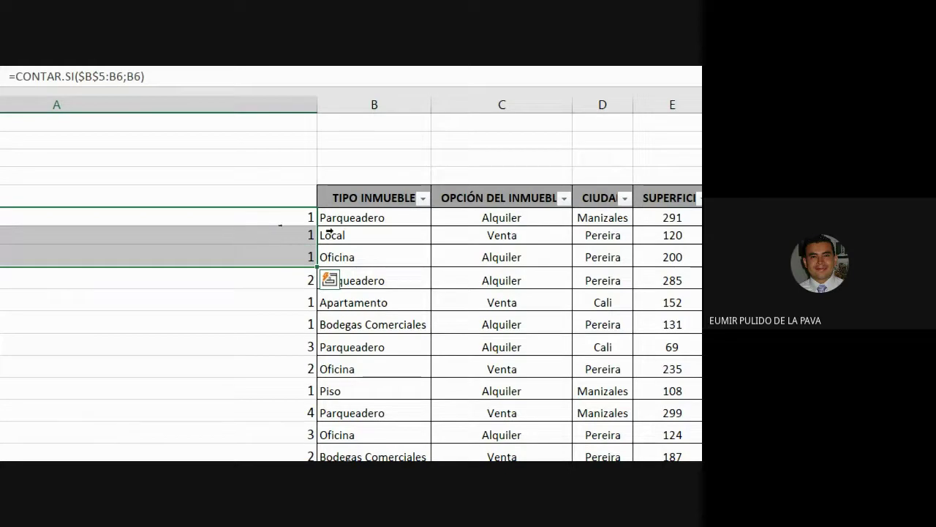
pyautogui.click(343, 218)
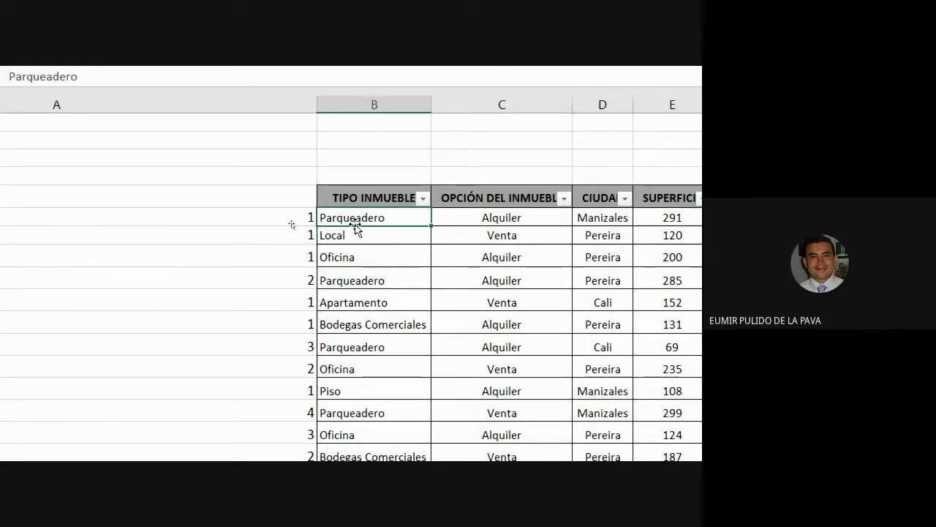
pyautogui.click(305, 221)
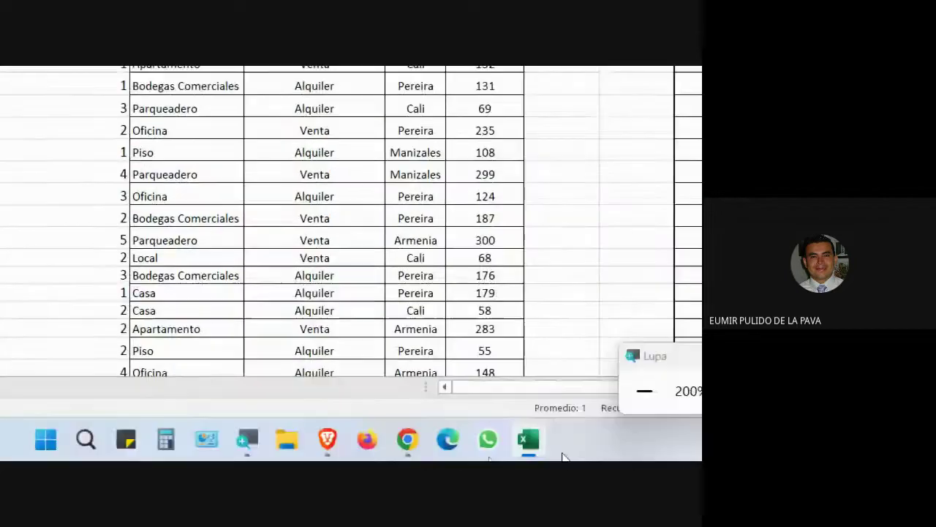
# Show the in-call chat messages in the Google Meet side panel, then return to Excel
pyautogui.moveTo(420, 438)
pyautogui.click(339, 365)
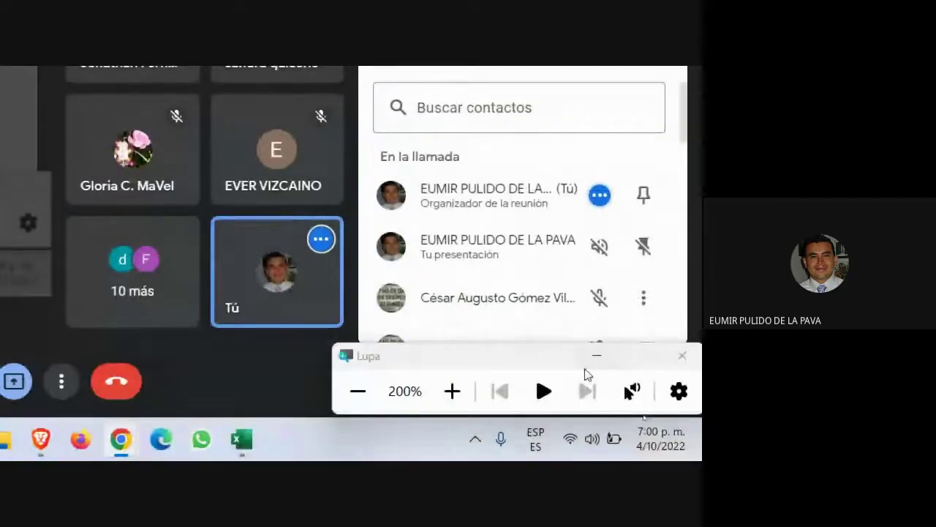
pyautogui.click(575, 383)
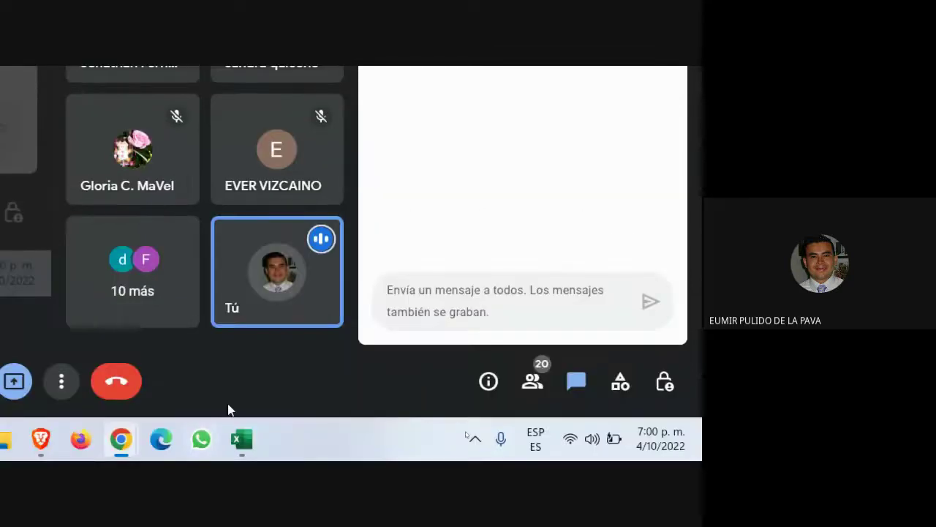
pyautogui.click(241, 439)
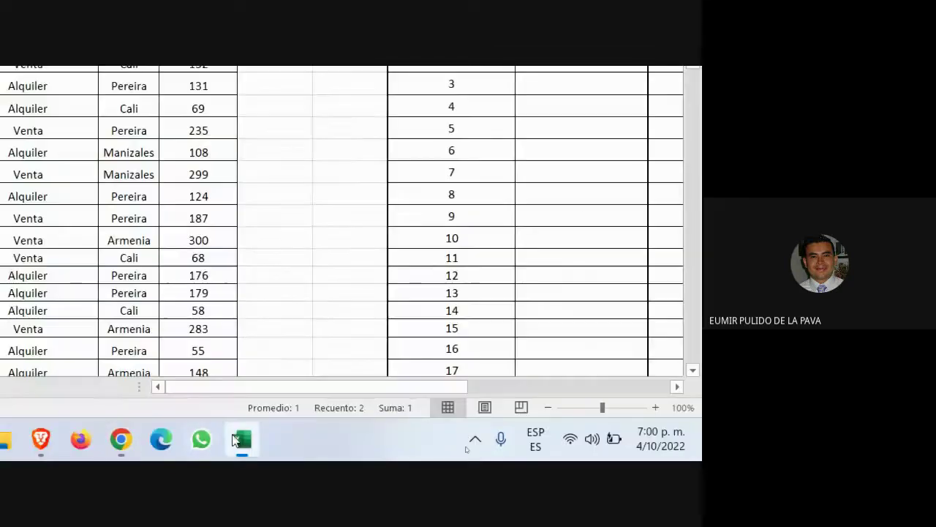
# Change the A6 formula's anchor from $B$5 to B$5 using F4
pyautogui.doubleClick(253, 205)
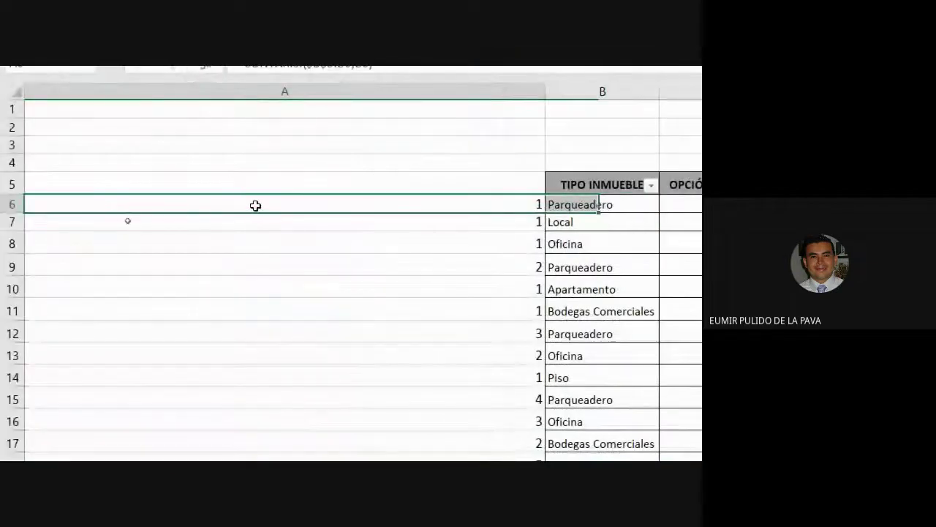
pyautogui.click(105, 203)
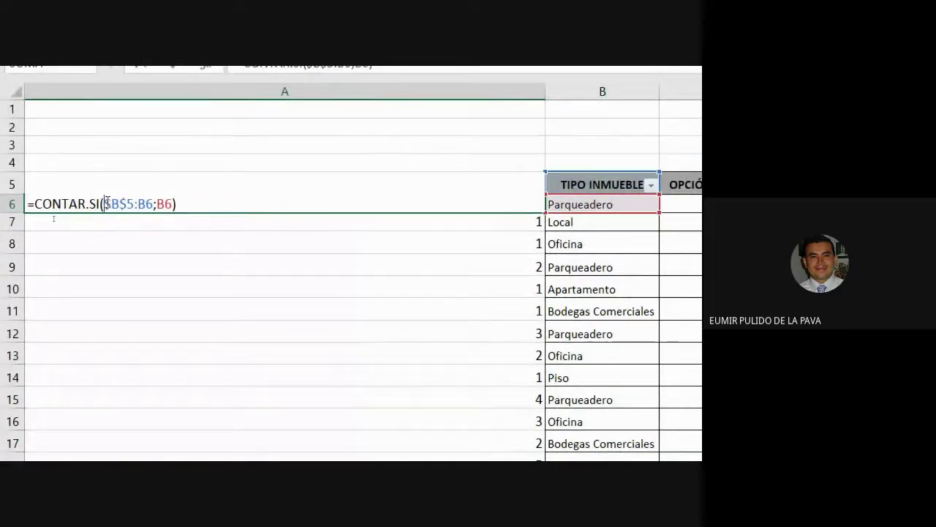
pyautogui.press('Right')
pyautogui.press('Right')
pyautogui.press('Right')
pyautogui.press('Right')
pyautogui.press('Right')
pyautogui.press('Right')
pyautogui.press('Right')
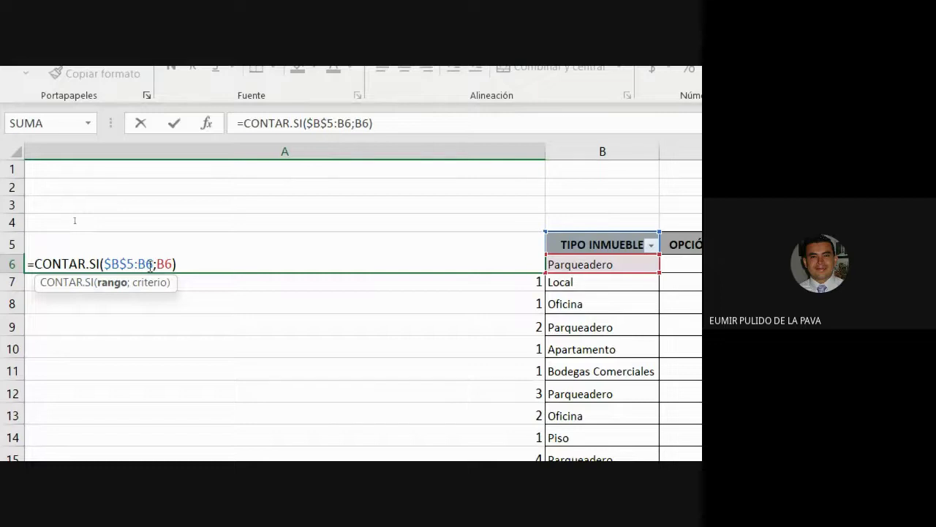
pyautogui.press('Left')
pyautogui.press('Left')
pyautogui.moveTo(105, 263); pyautogui.dragTo(149, 272)
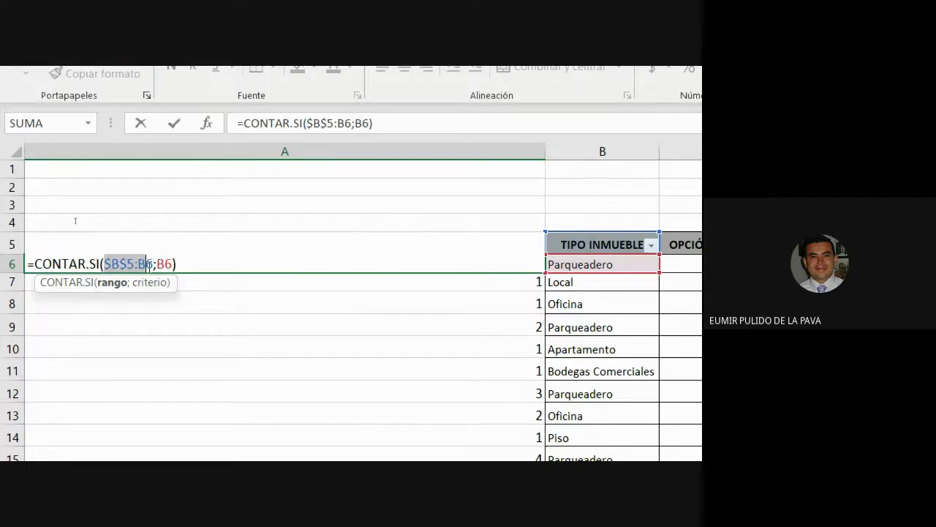
pyautogui.click(143, 263)
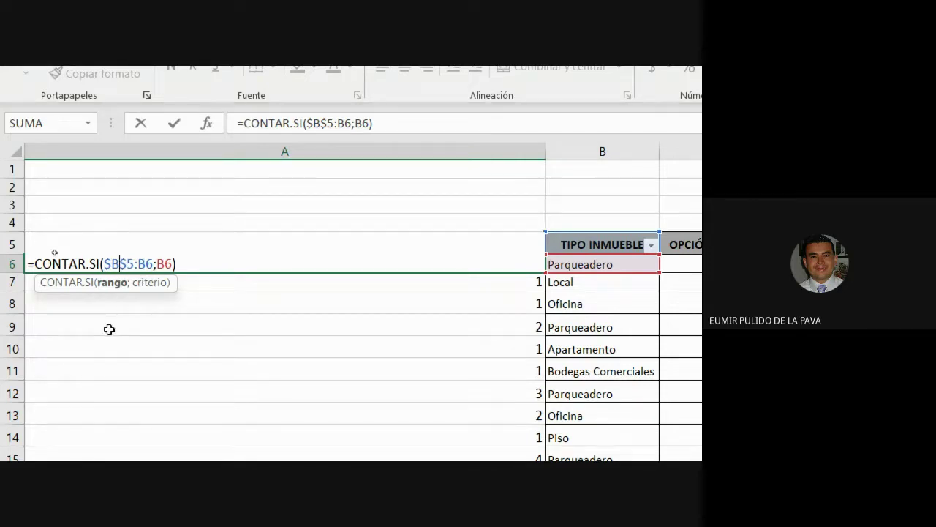
pyautogui.press('F4')
pyautogui.press('F4')
pyautogui.press('F4')
pyautogui.press('F4')
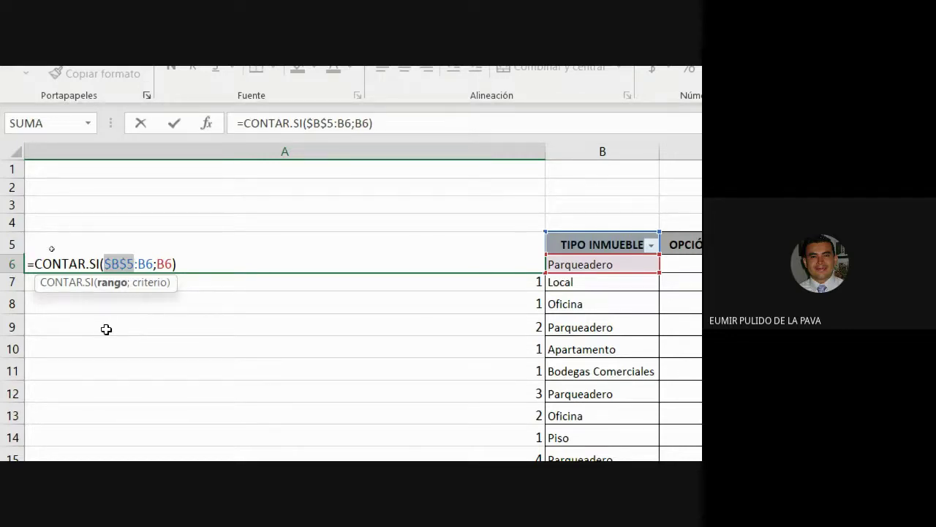
pyautogui.press('F4')
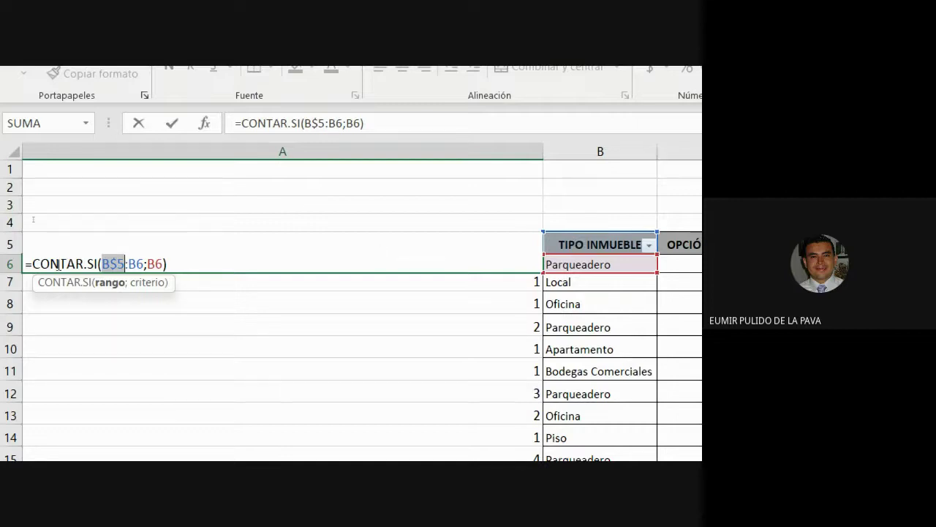
pyautogui.click(114, 261)
pyautogui.press('F5')
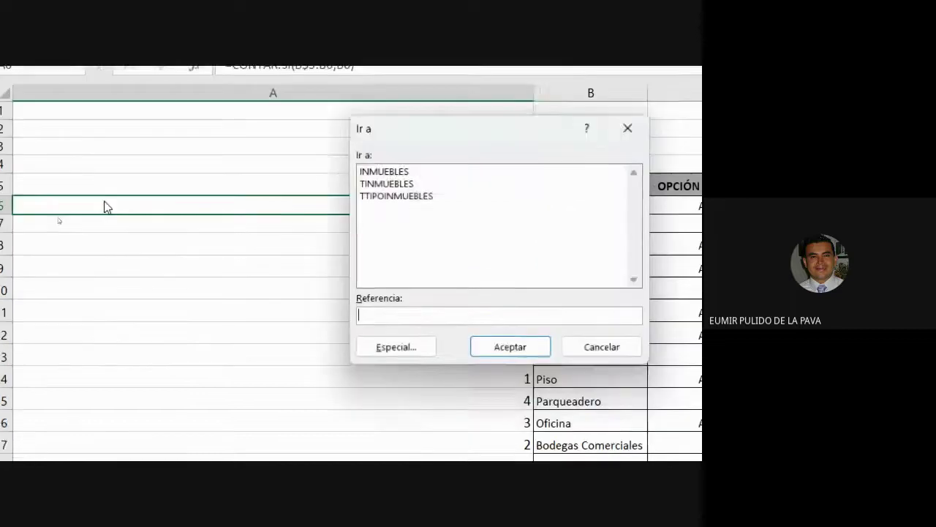
pyautogui.click(601, 302)
# Verify the row-7 count formula also anchors at B$5, then switch to the browser
pyautogui.click(475, 152)
pyautogui.moveTo(286, 161)
pyautogui.mouseDown()
pyautogui.moveTo(355, 176)
pyautogui.moveTo(351, 298)
pyautogui.mouseUp()
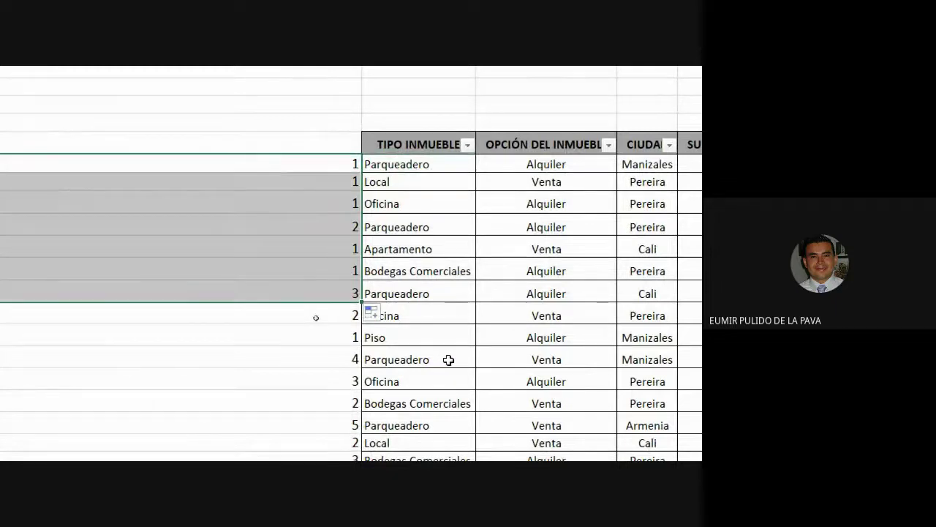
pyautogui.click(317, 178)
pyautogui.press('F2')
pyautogui.press('Left')
pyautogui.press('Left')
pyautogui.press('Left')
pyautogui.press('Left')
pyautogui.press('Left')
pyautogui.press('Left')
pyautogui.press('Left')
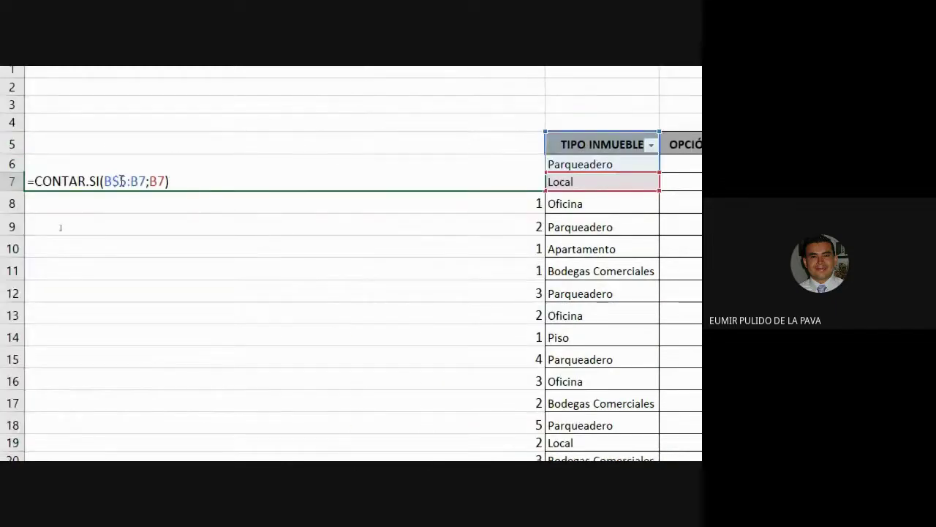
pyautogui.press('Return')
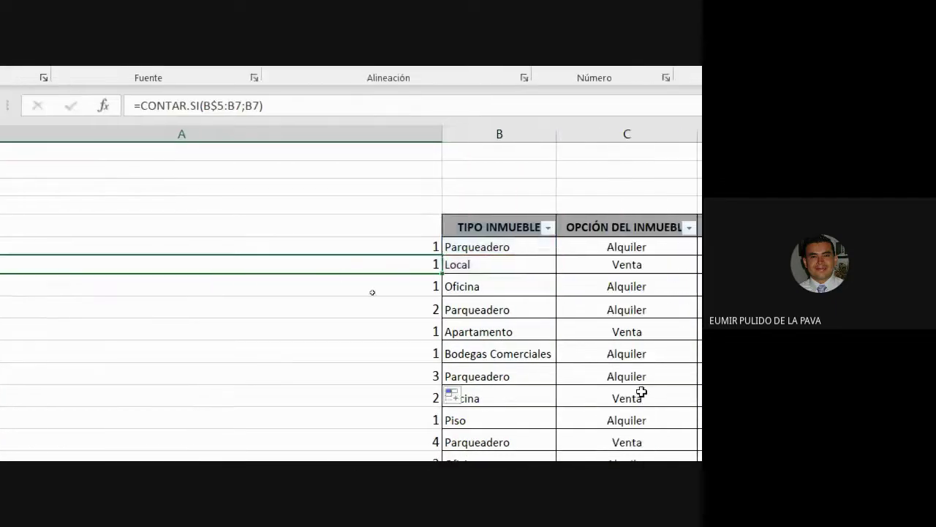
pyautogui.click(581, 439)
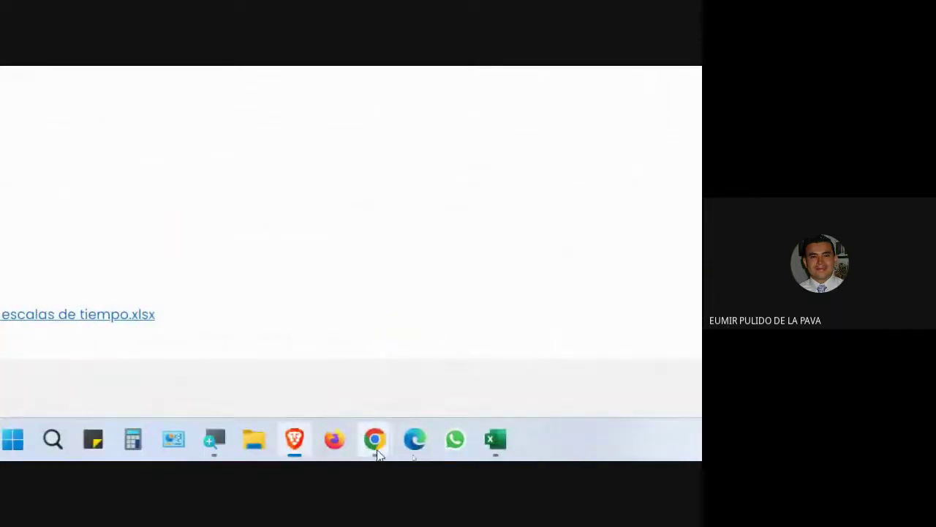
pyautogui.moveTo(374, 440)
pyautogui.click(301, 378)
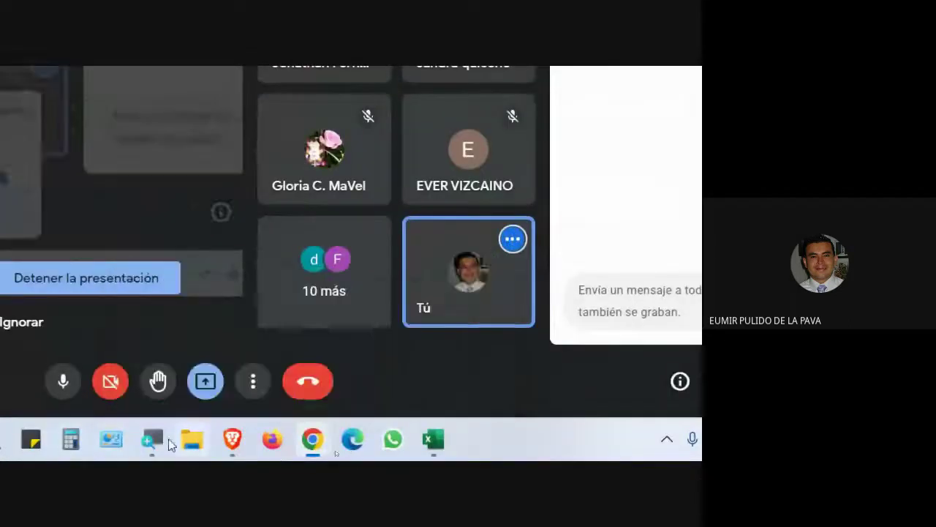
pyautogui.click(152, 438)
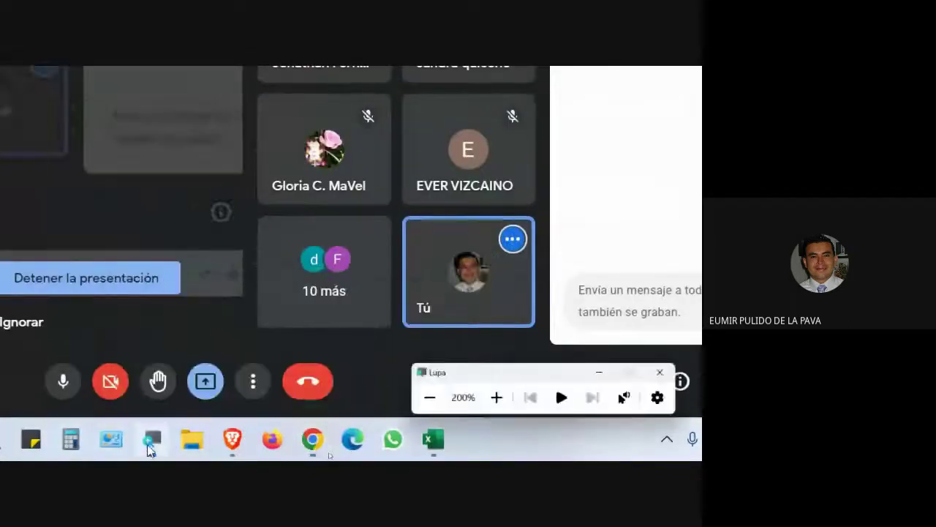
pyautogui.click(542, 380)
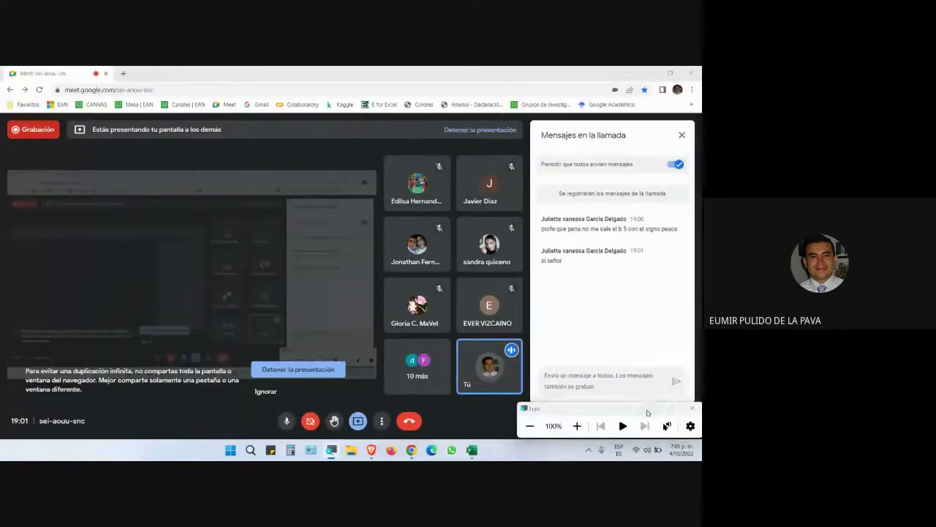
pyautogui.press('super+Escape')
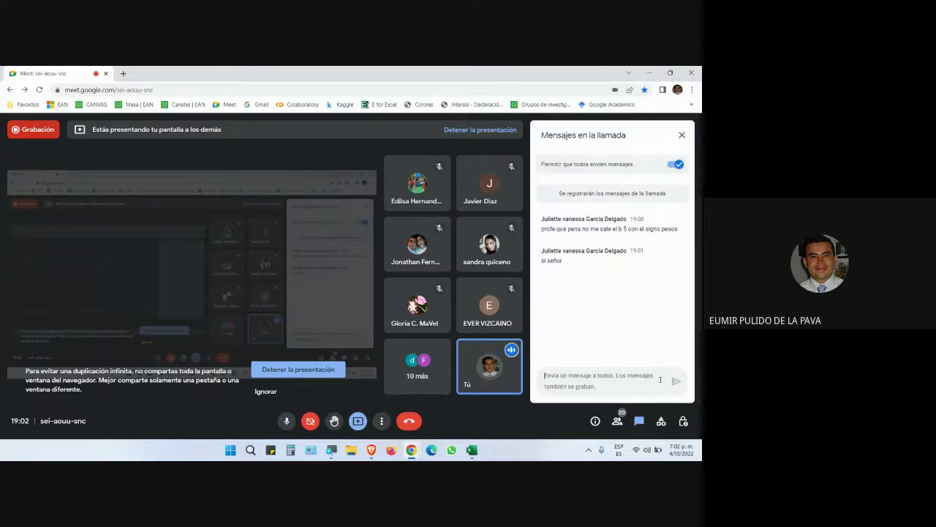
pyautogui.click(660, 380)
pyautogui.click(659, 380)
pyautogui.click(471, 449)
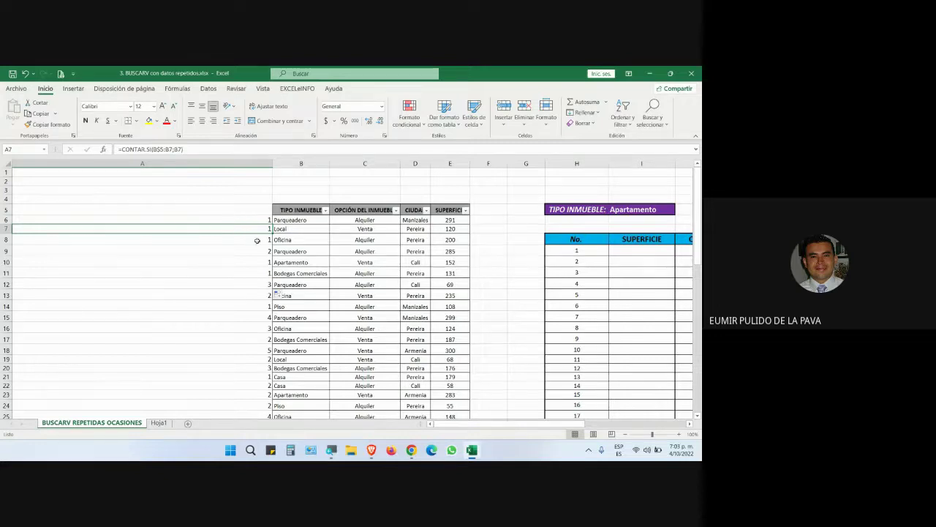
pyautogui.click(332, 450)
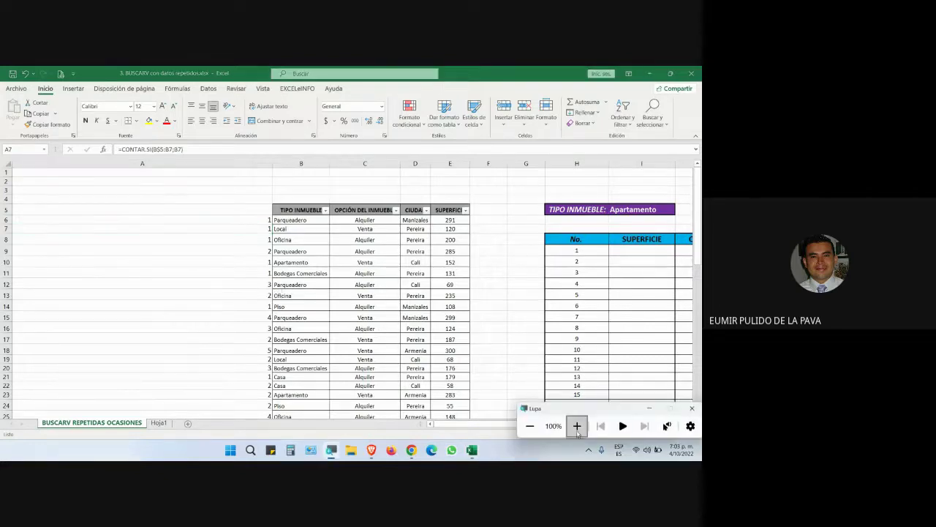
pyautogui.click(574, 426)
pyautogui.click(439, 190)
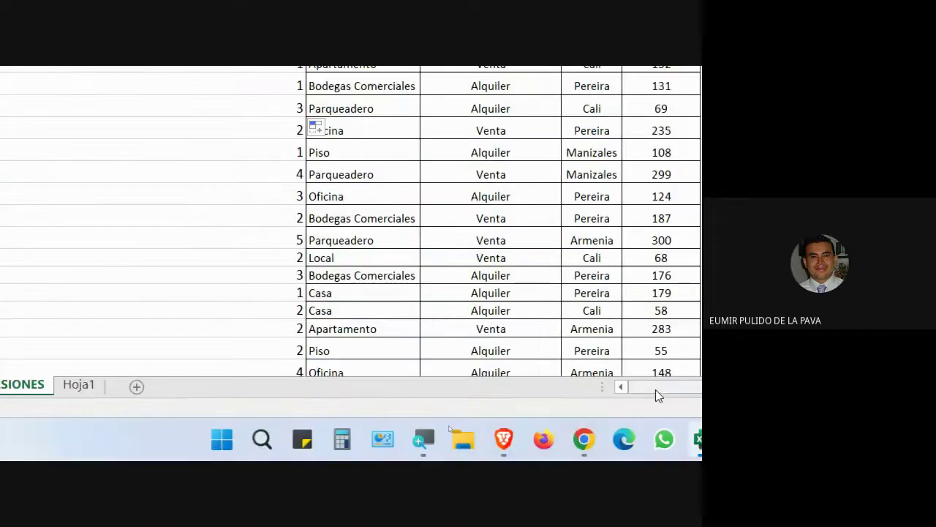
# Admit the person requesting to join the Meet call, then return to Excel
pyautogui.click(579, 439)
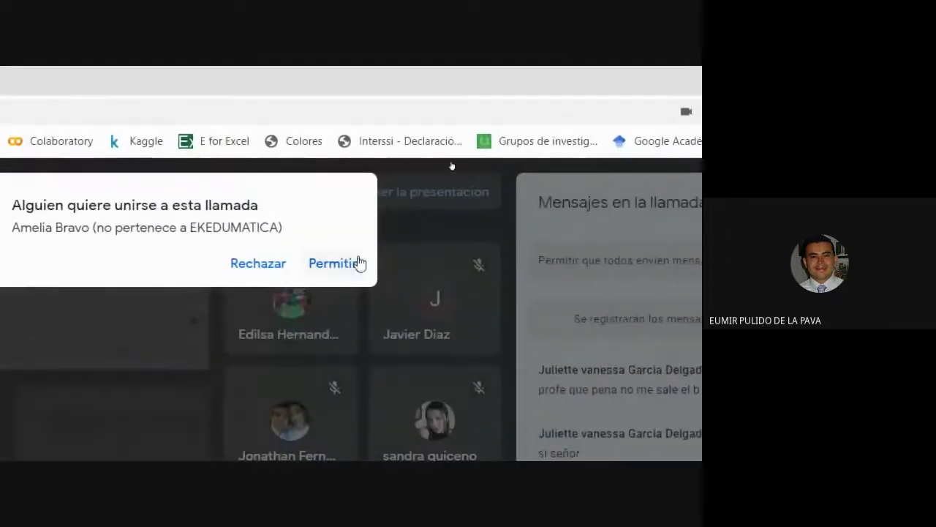
pyautogui.click(349, 268)
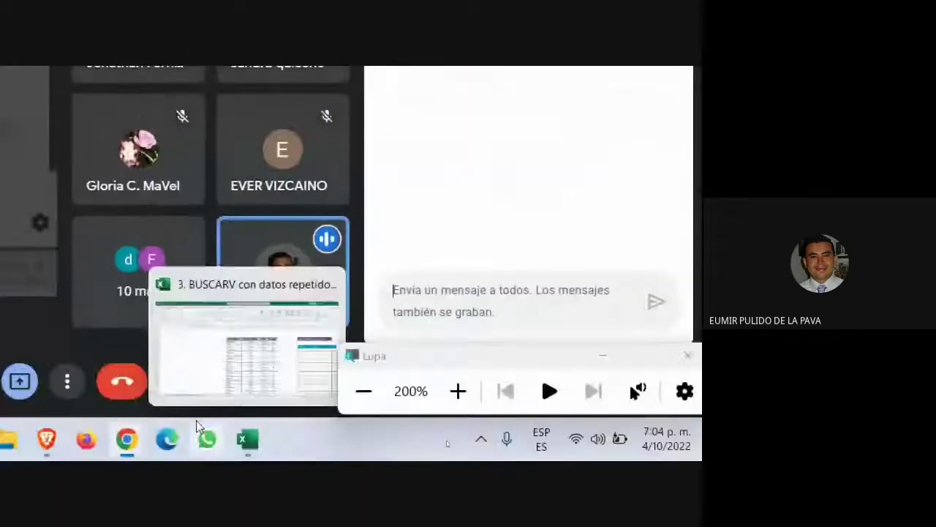
pyautogui.click(246, 439)
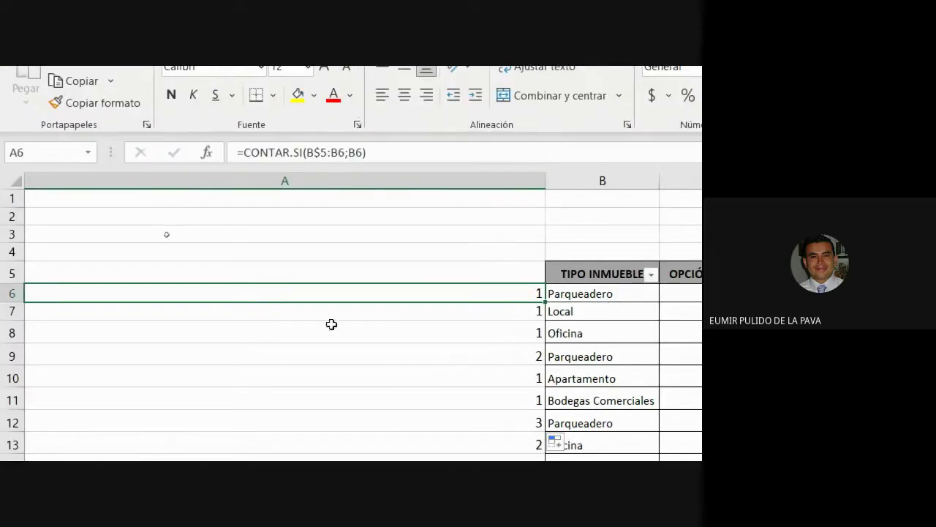
pyautogui.doubleClick(500, 292)
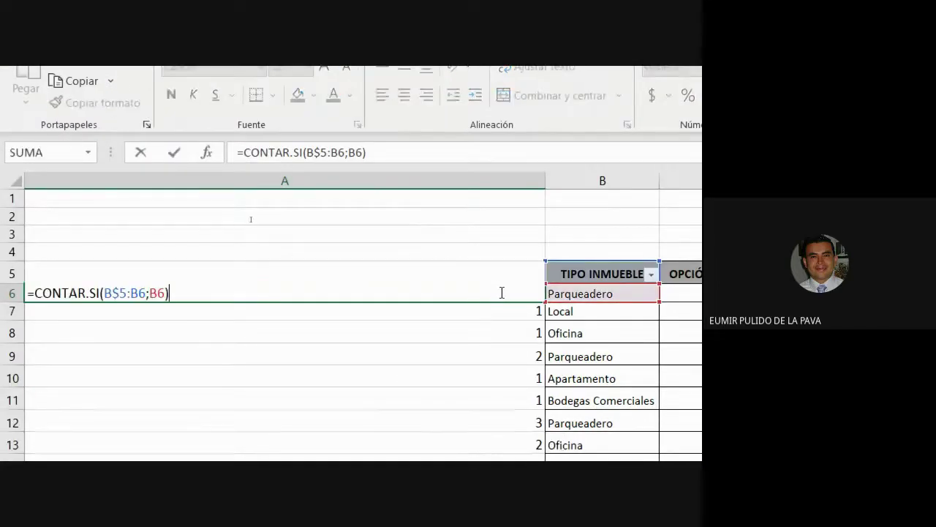
pyautogui.write('&')
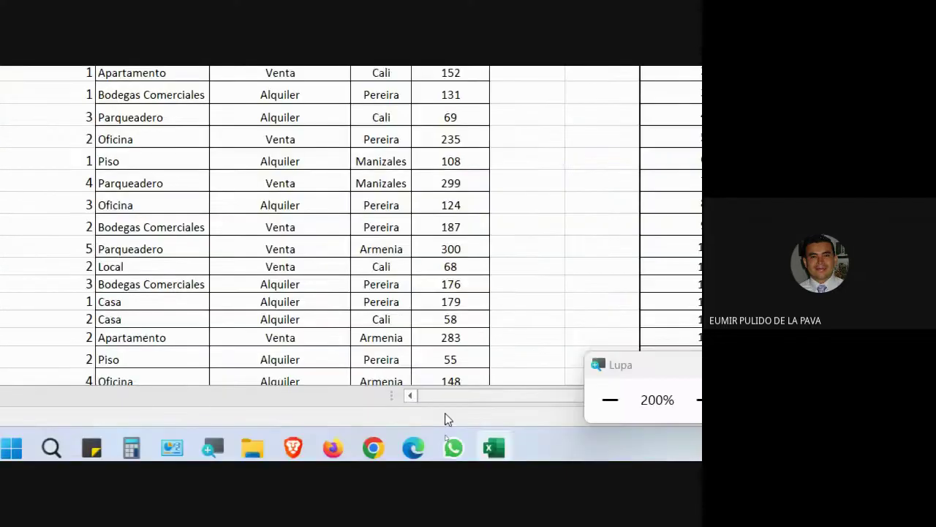
pyautogui.moveTo(396, 416)
pyautogui.click(293, 355)
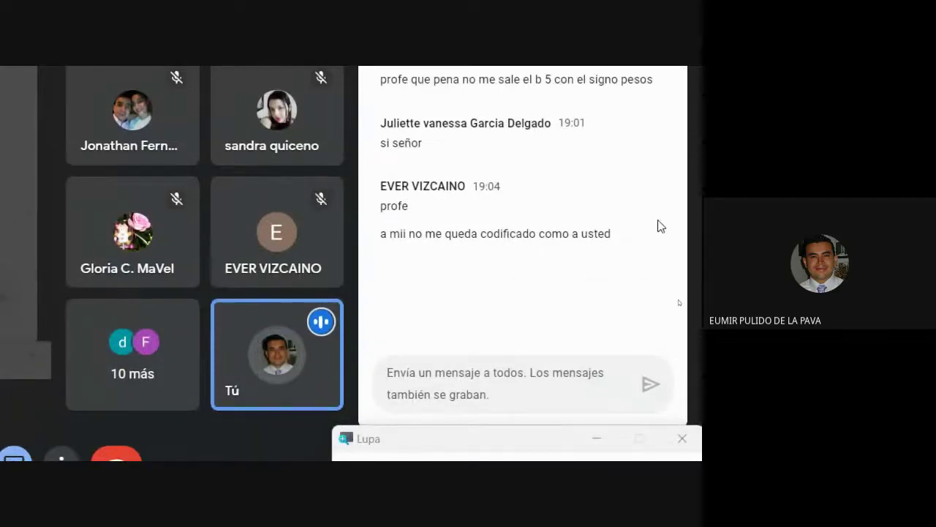
pyautogui.click(251, 449)
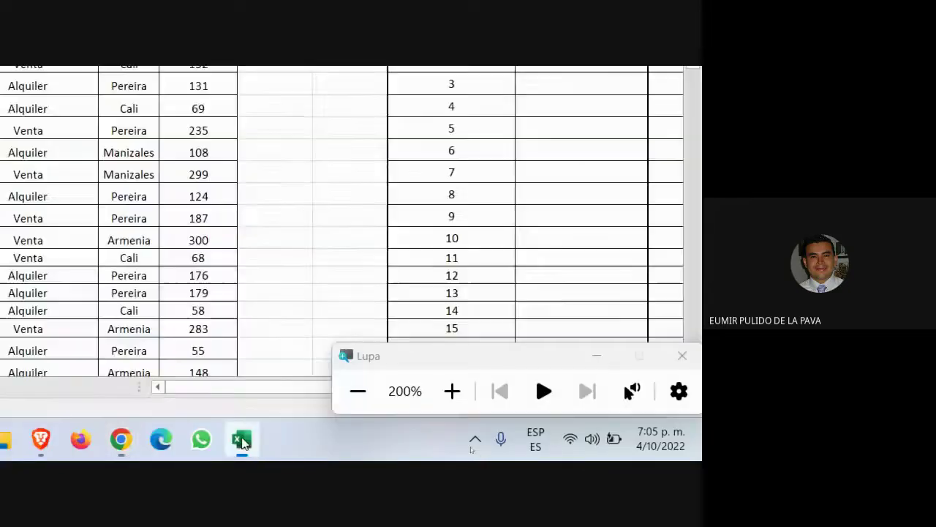
# Delete the trailing & so A6 reads =CONTAR.SI(B$5:B6;B6), highlighting its parts to explain
pyautogui.press('BackSpace')
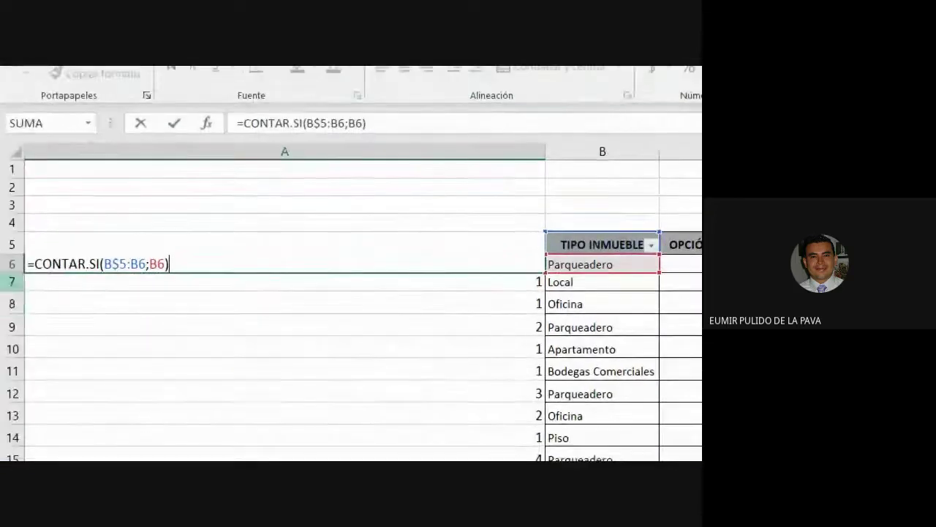
pyautogui.moveTo(169, 263); pyautogui.dragTo(28, 264)
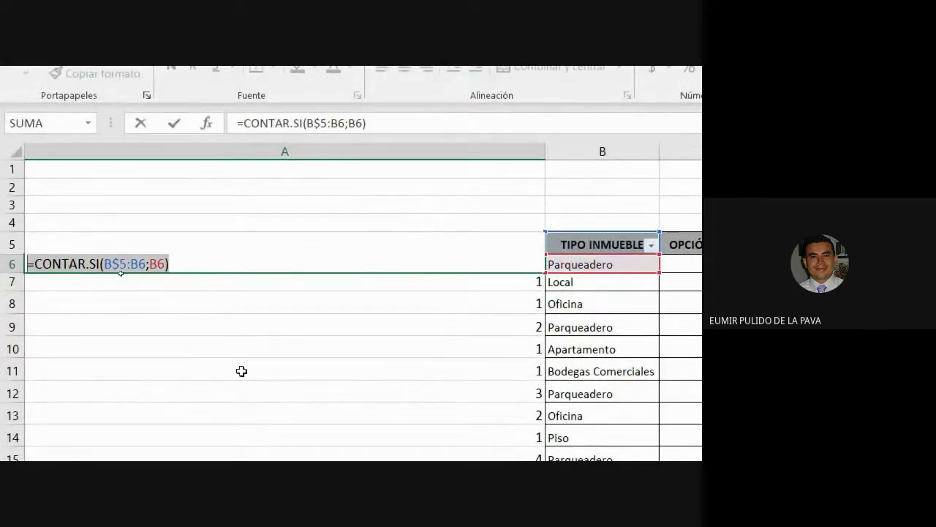
pyautogui.click(536, 391)
pyautogui.press('super+minus')
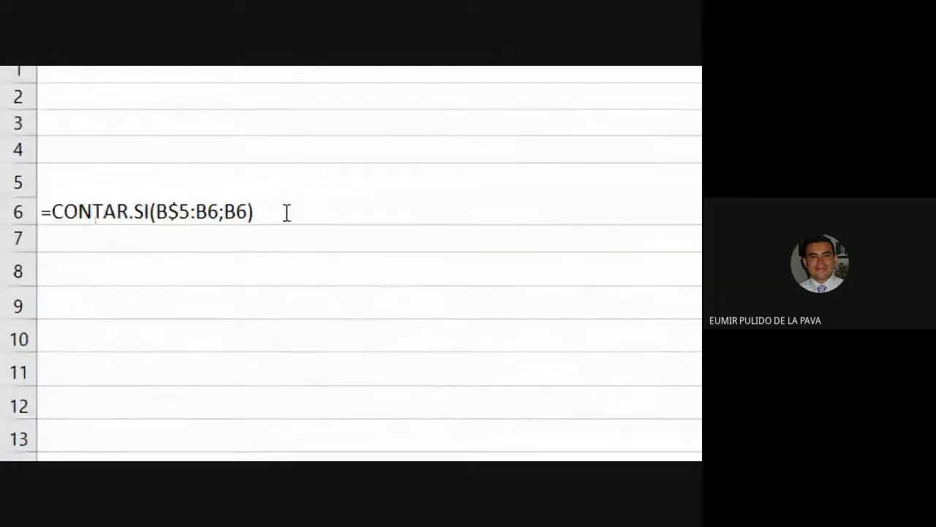
pyautogui.moveTo(159, 263); pyautogui.dragTo(193, 273)
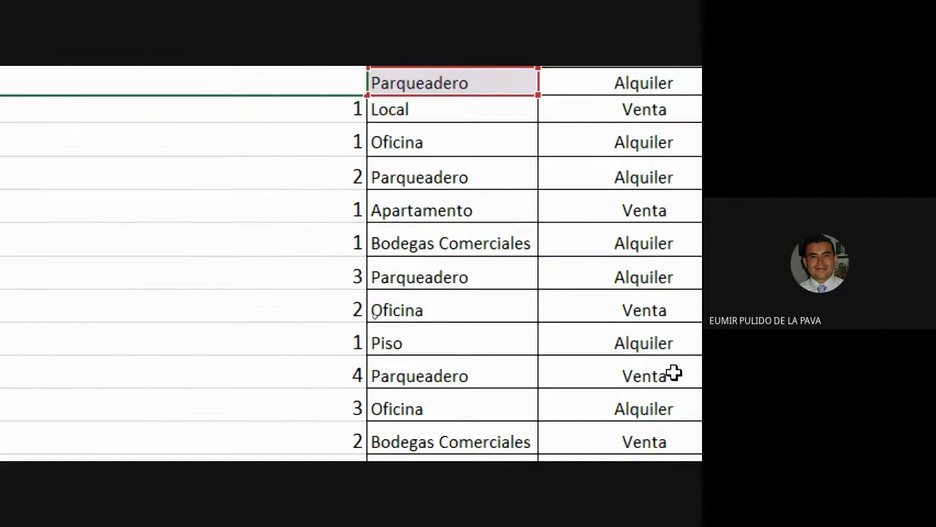
# Inspect the count formula in the third Parqueadero row
pyautogui.click(258, 273)
pyautogui.doubleClick(426, 308)
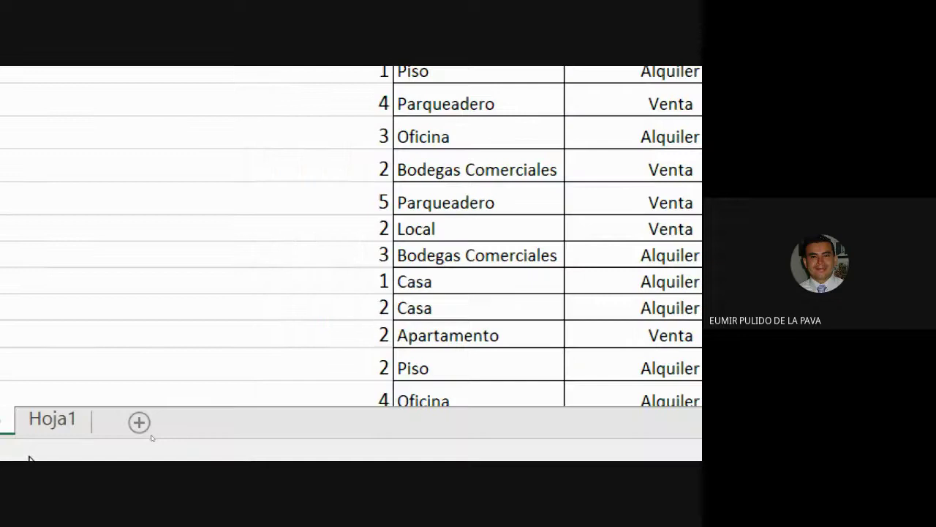
pyautogui.scroll(-3, 424, 441)
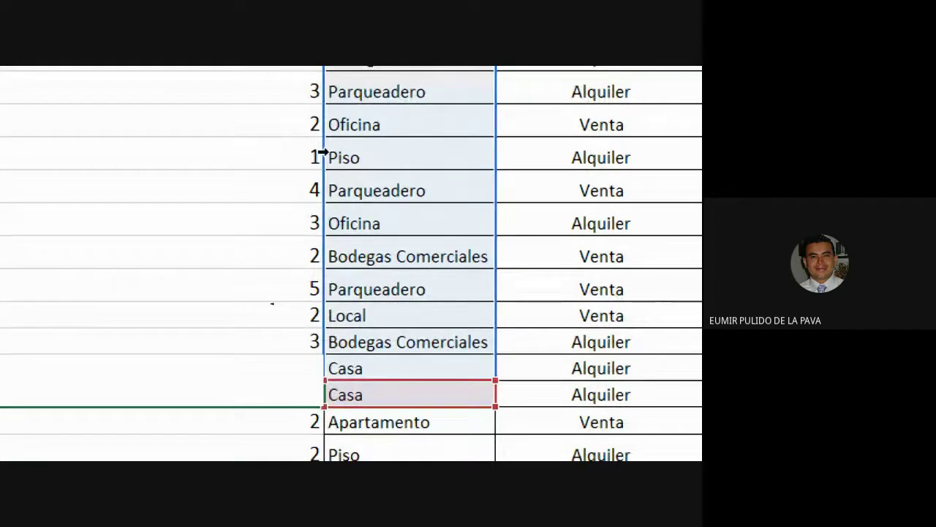
pyautogui.scroll(3, 320, 152)
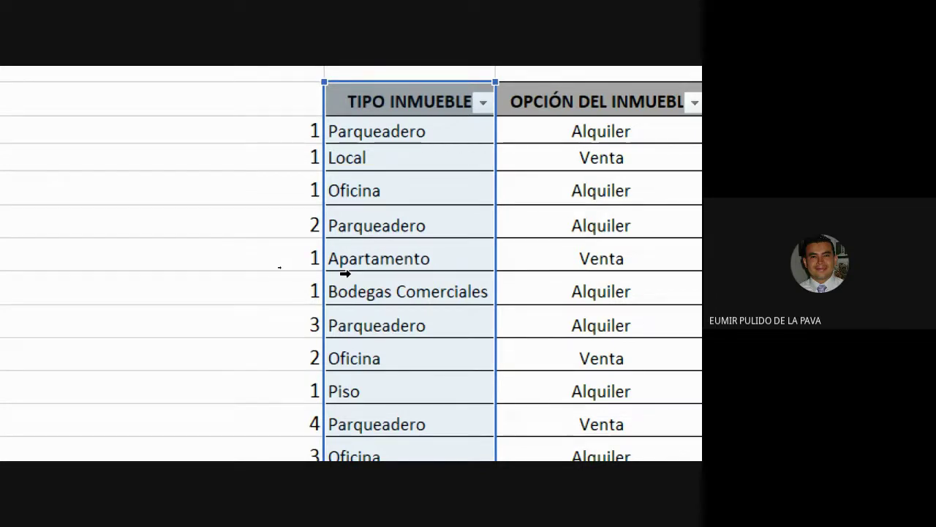
pyautogui.scroll(1, 341, 271)
# Re-edit A6, add the closing parenthesis, and commit the running-count formula
pyautogui.doubleClick(256, 169)
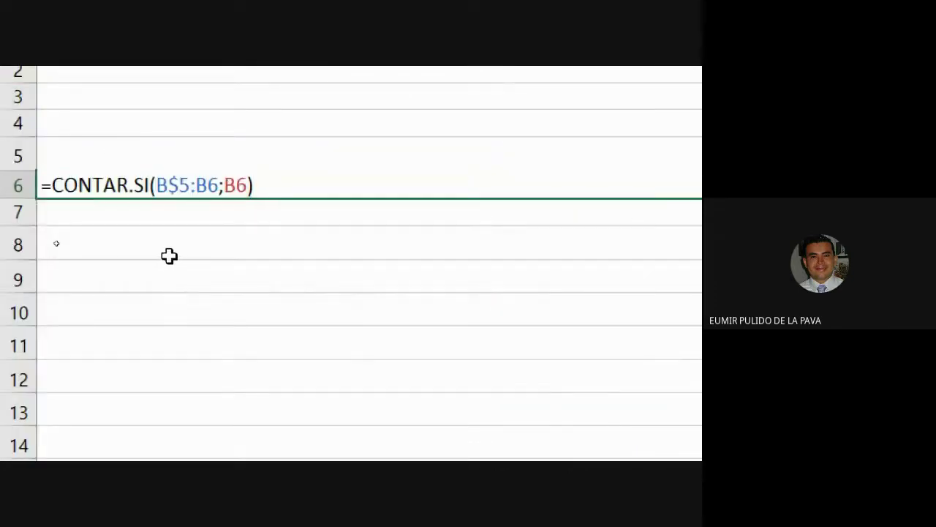
pyautogui.moveTo(155, 185); pyautogui.dragTo(213, 201)
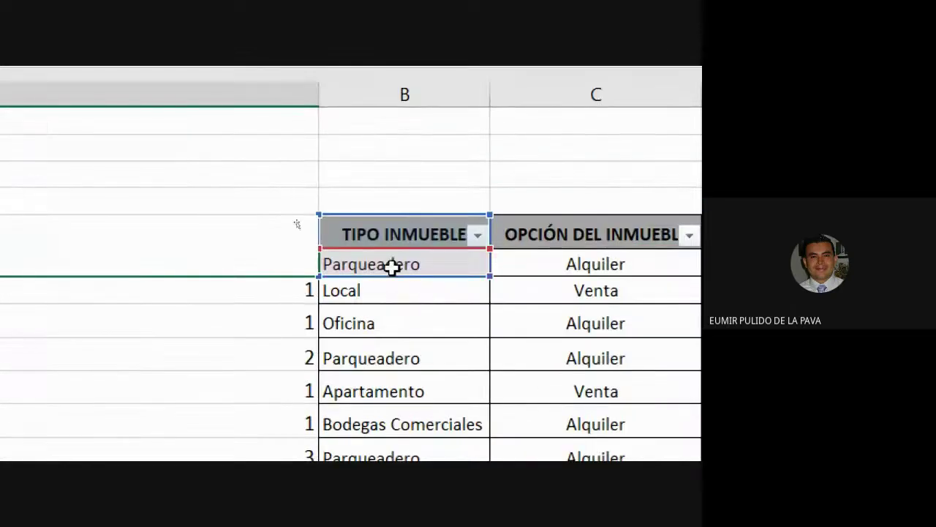
pyautogui.click(181, 263)
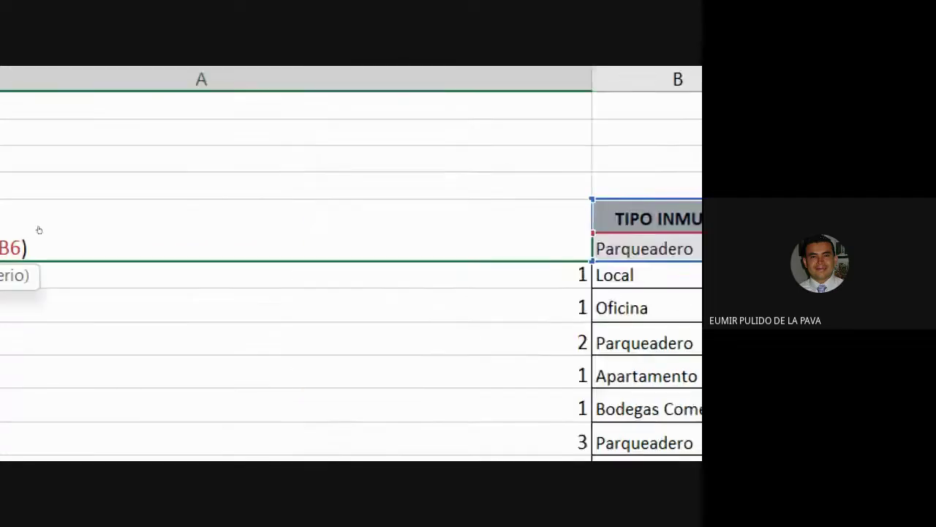
pyautogui.doubleClick(230, 249)
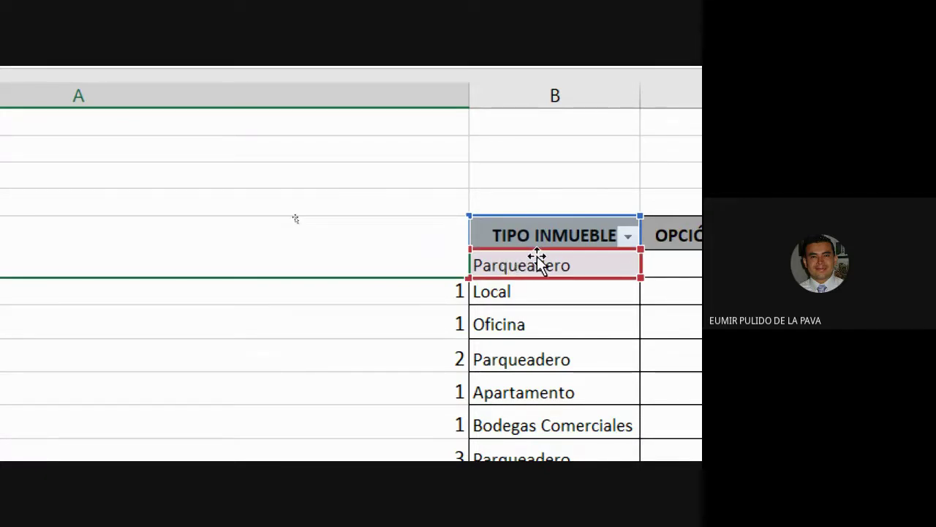
pyautogui.write(')')
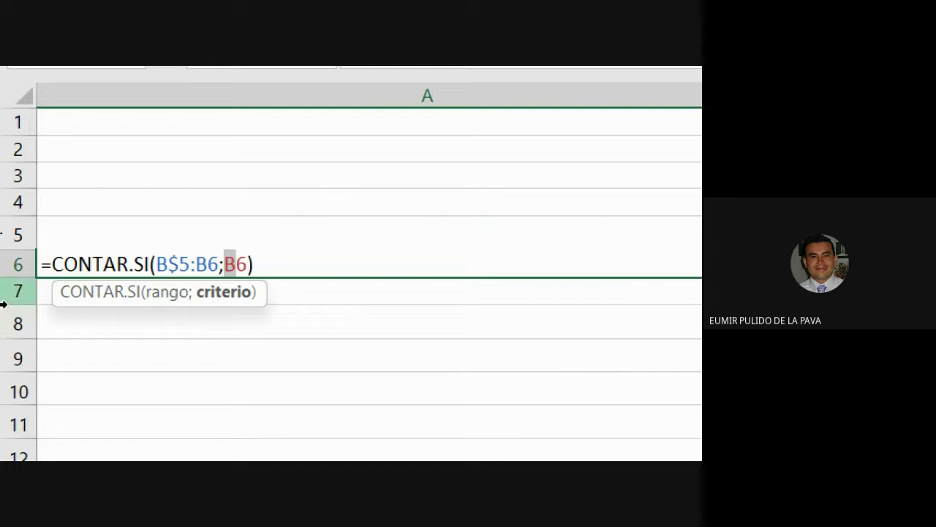
pyautogui.press('Return')
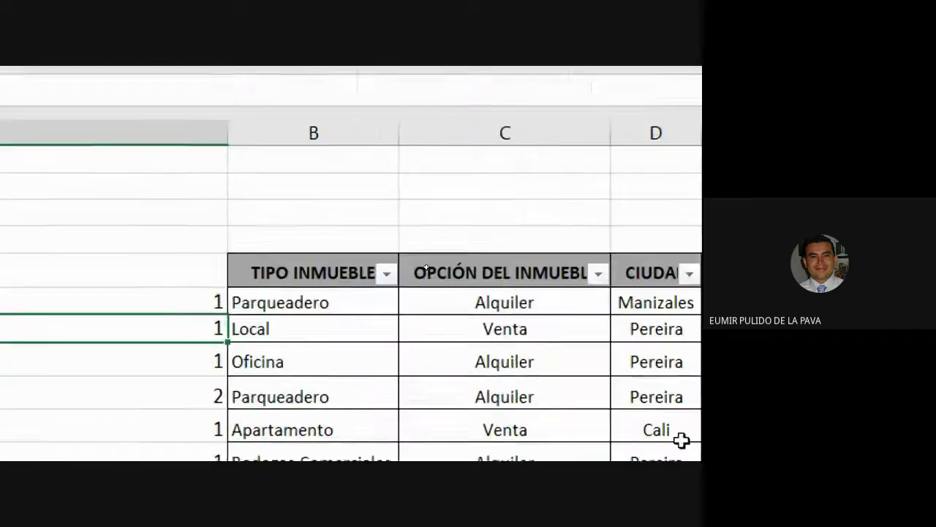
pyautogui.click(152, 278)
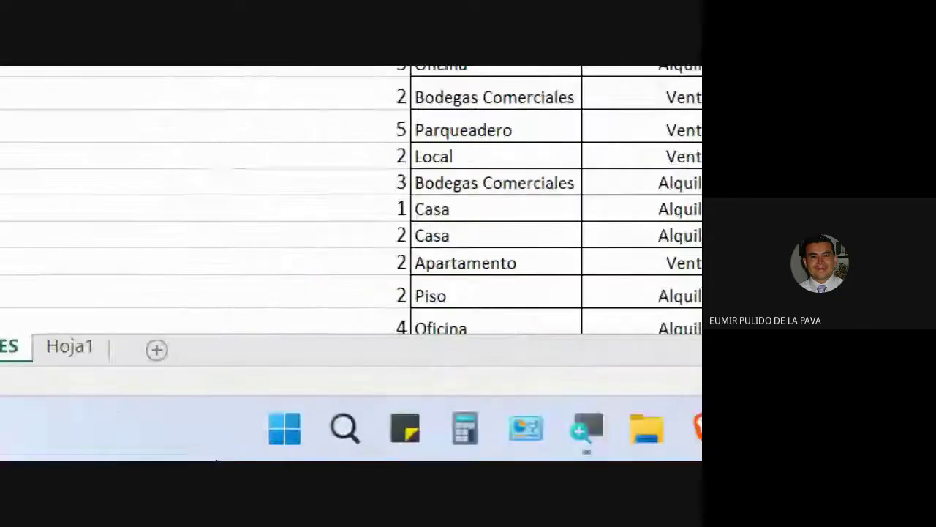
pyautogui.click(676, 355)
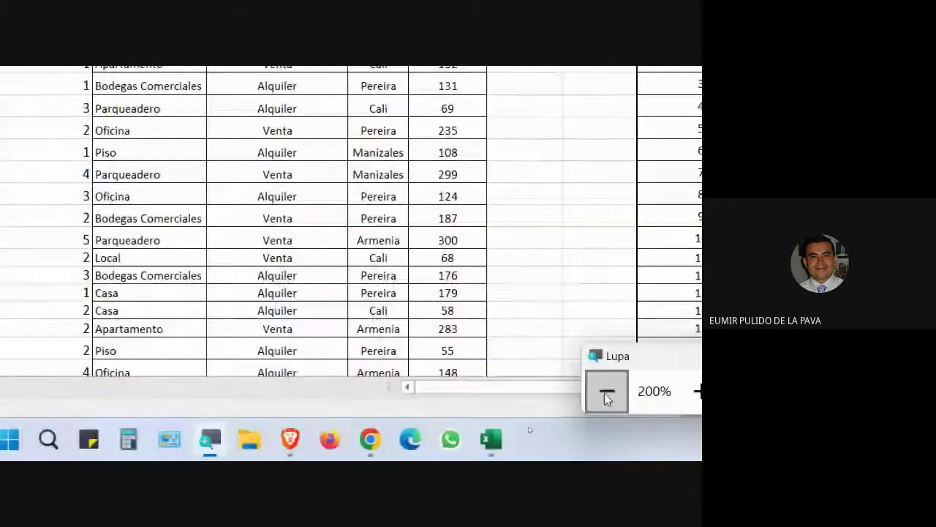
pyautogui.click(676, 356)
pyautogui.moveTo(411, 450)
pyautogui.click(381, 410)
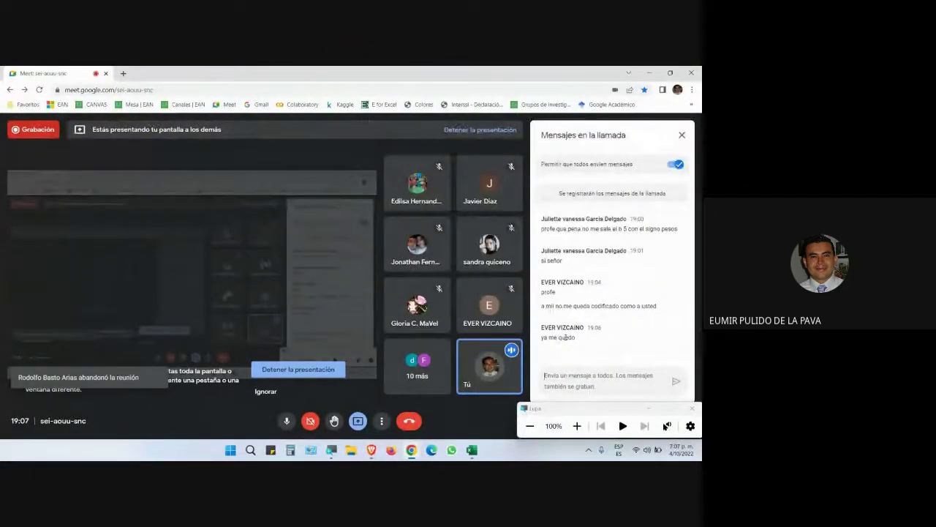
pyautogui.click(472, 450)
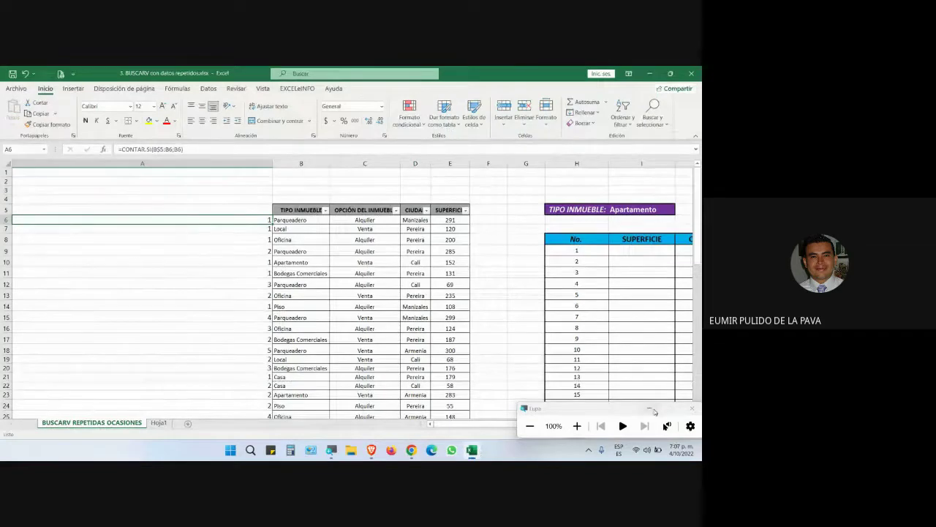
# Append an & to the end of A6's =CONTAR.SI(B$5:B6;B6) formula
pyautogui.doubleClick(261, 218)
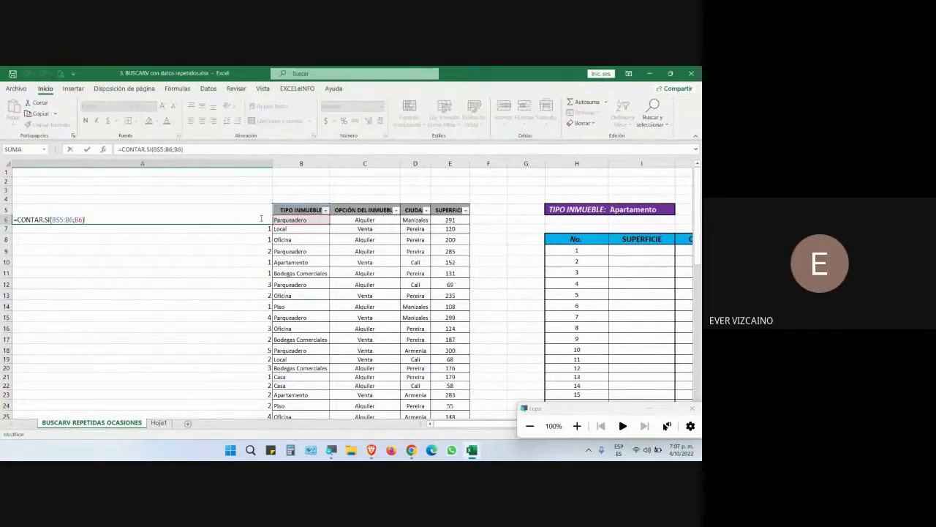
pyautogui.click(577, 426)
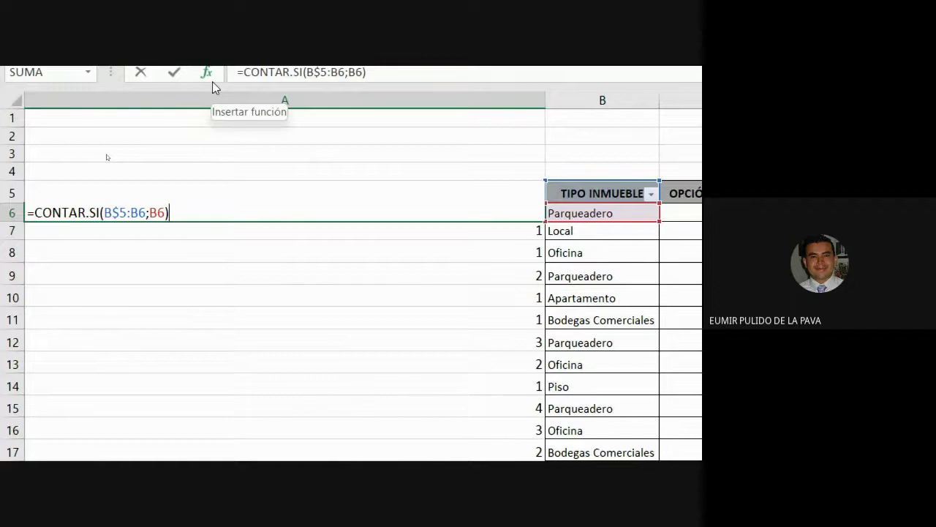
pyautogui.hotkey('shift', 'Right')
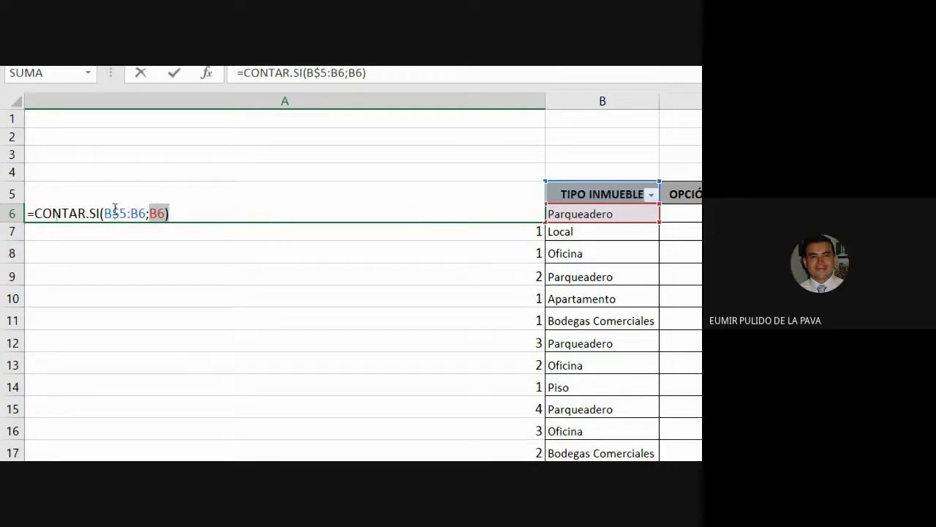
pyautogui.click(189, 216)
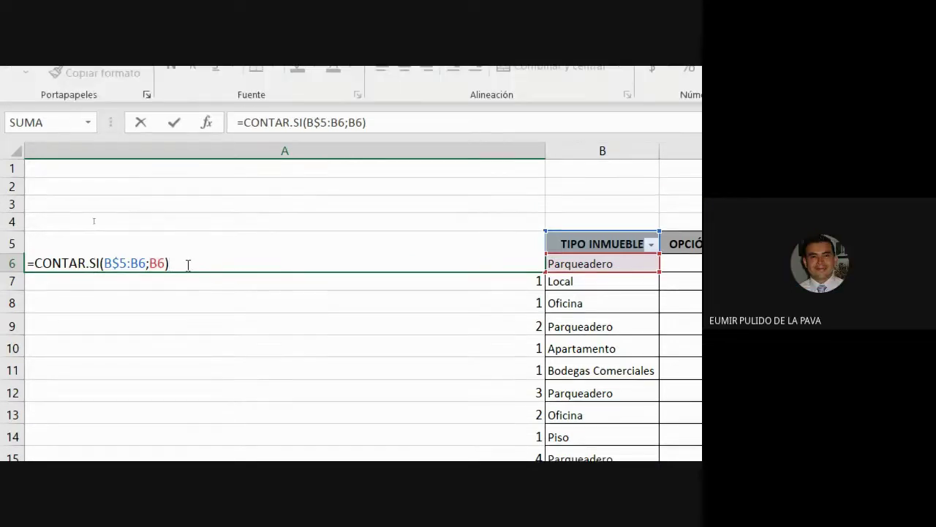
pyautogui.write('&')
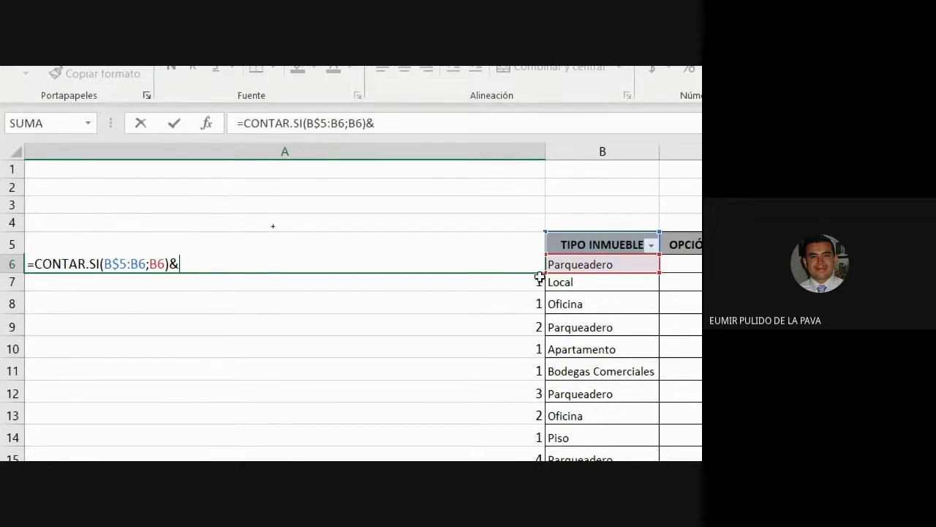
# Finish the formula with B6 so A6 displays the key 1Parqueadero
pyautogui.click(571, 264)
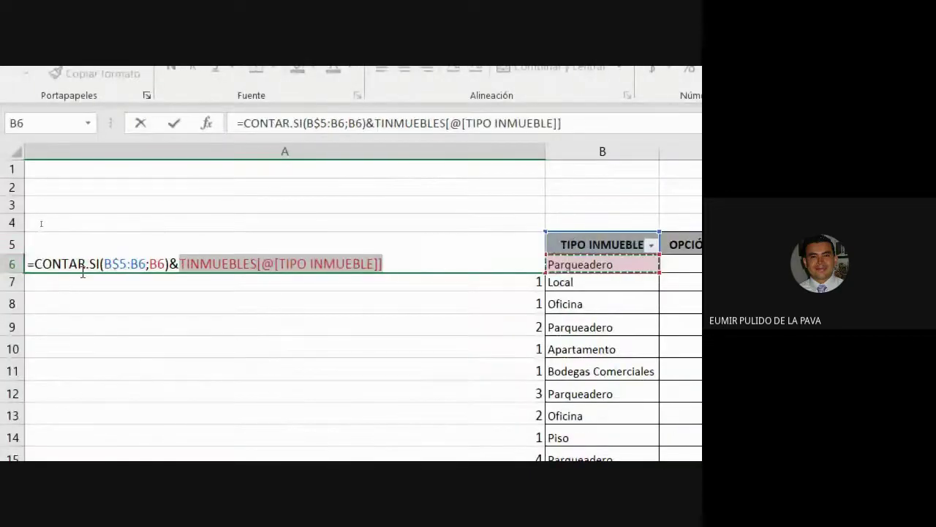
pyautogui.write('b65')
pyautogui.press('BackSpace')
pyautogui.press('BackSpace')
pyautogui.press('BackSpace')
pyautogui.press('BackSpace')
pyautogui.press('BackSpace')
pyautogui.press('BackSpace')
pyautogui.press('BackSpace')
pyautogui.press('BackSpace')
pyautogui.press('BackSpace')
pyautogui.press('BackSpace')
pyautogui.press('BackSpace')
pyautogui.press('BackSpace')
pyautogui.press('BackSpace')
pyautogui.press('BackSpace')
pyautogui.press('BackSpace')
pyautogui.press('BackSpace')
pyautogui.press('BackSpace')
pyautogui.press('BackSpace')
pyautogui.press('BackSpace')
pyautogui.press('BackSpace')
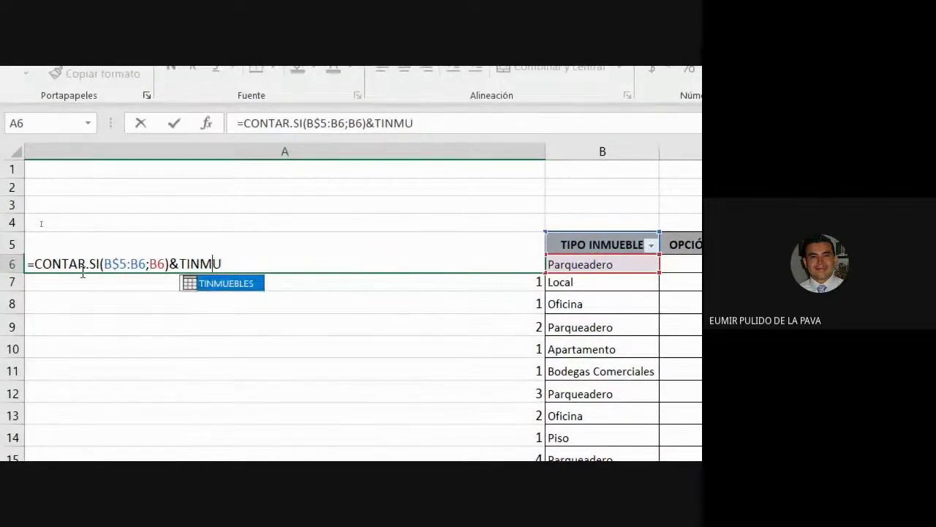
pyautogui.press('BackSpace')
pyautogui.press('BackSpace')
pyautogui.press('BackSpace')
pyautogui.press('BackSpace')
pyautogui.press('BackSpace')
pyautogui.write('b6')
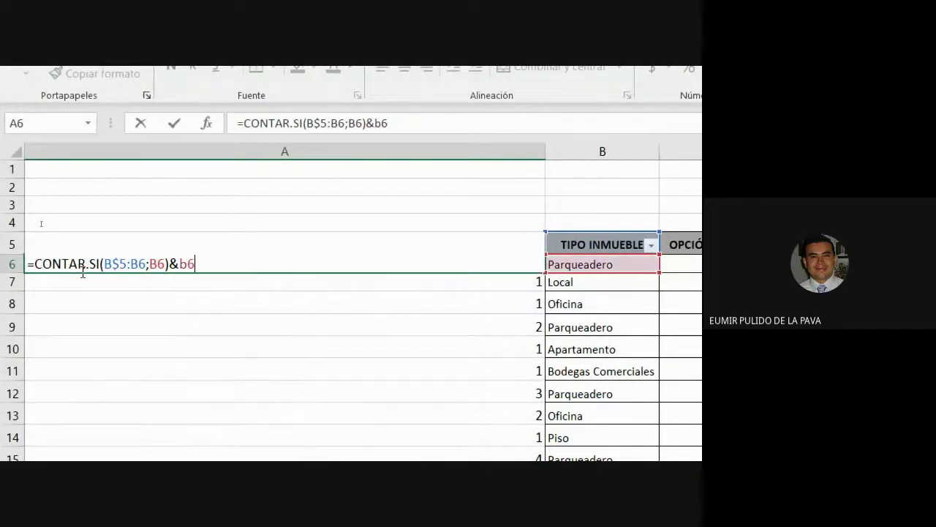
pyautogui.press('BackSpace')
pyautogui.press('BackSpace')
pyautogui.write('B6')
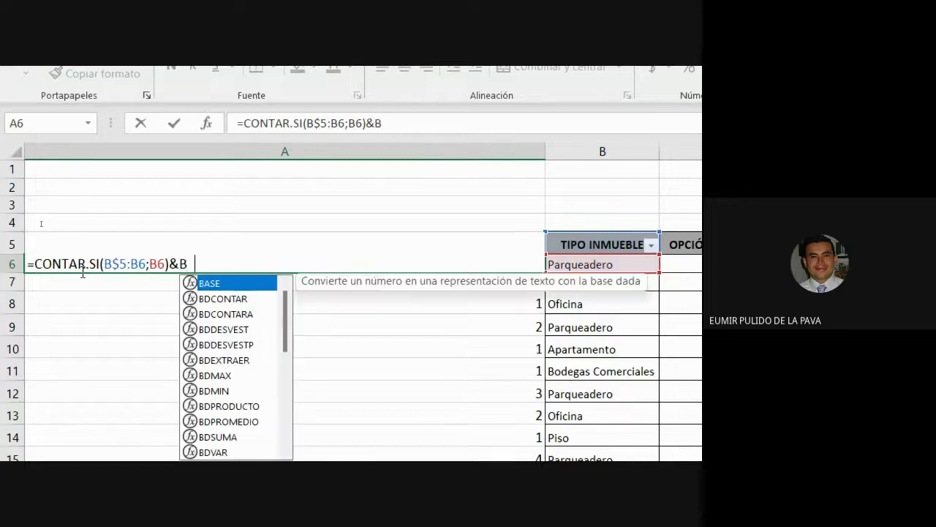
pyautogui.press('Return')
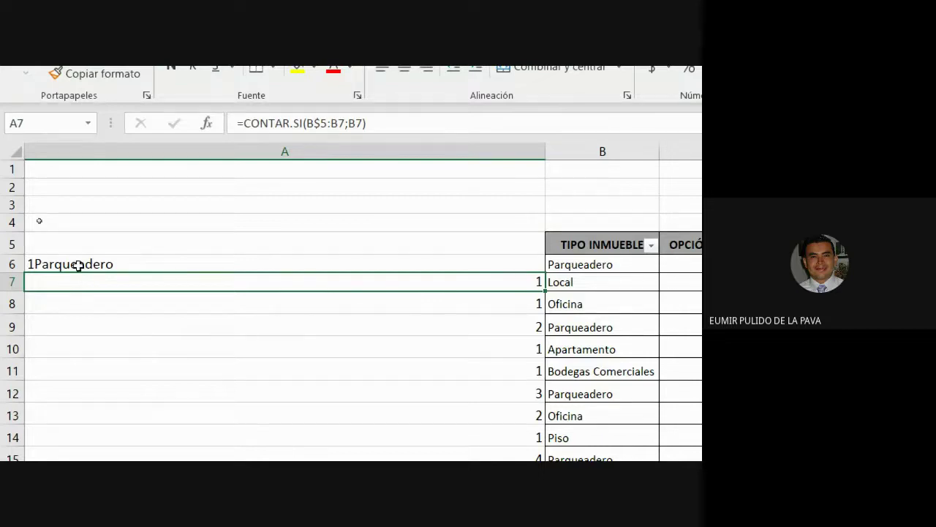
pyautogui.press('Up')
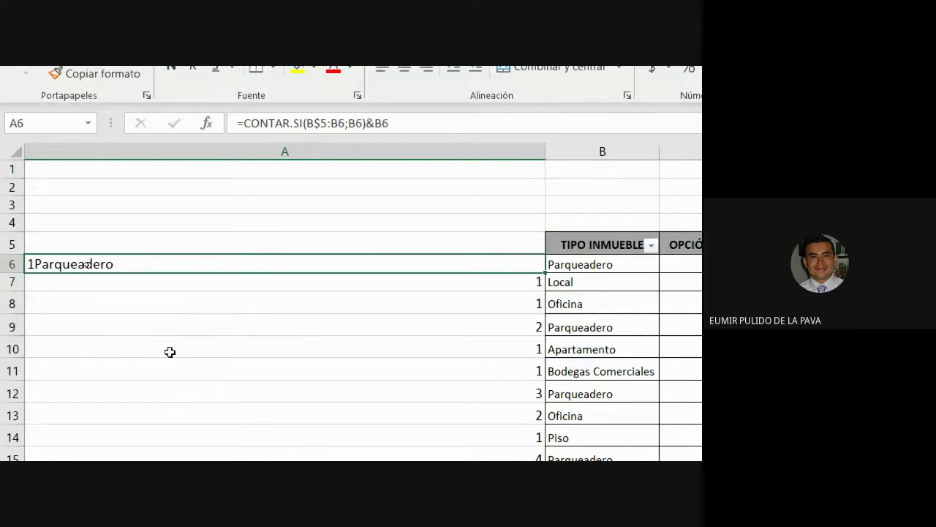
# Fill =CONTAR.SI(B$5:B6;B6)&B6 down column A to row 49 and check the keys in rows 6–12
pyautogui.doubleClick(549, 275)
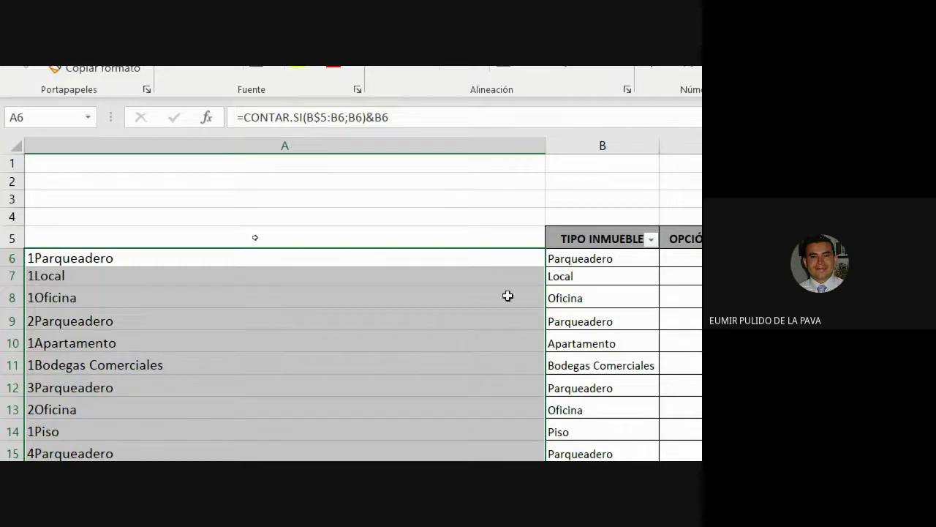
pyautogui.click(36, 259)
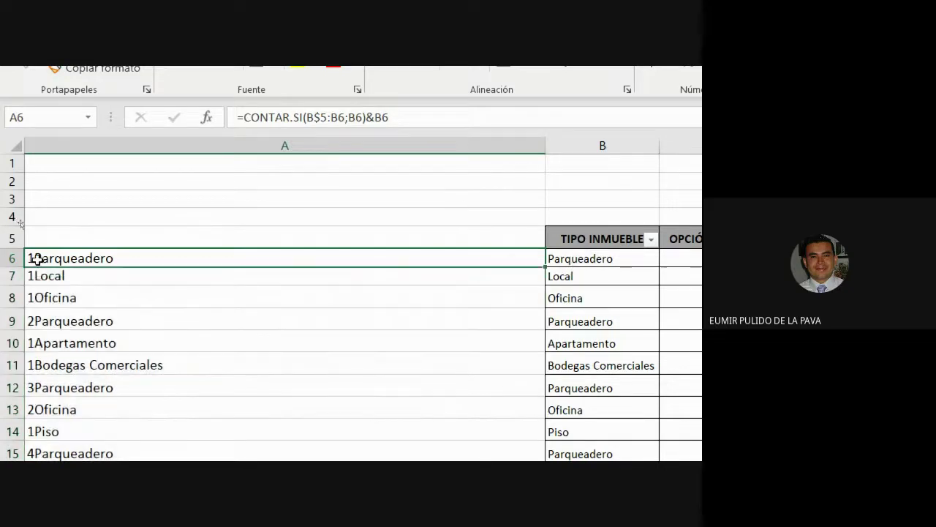
pyautogui.press('Down')
pyautogui.click(59, 297)
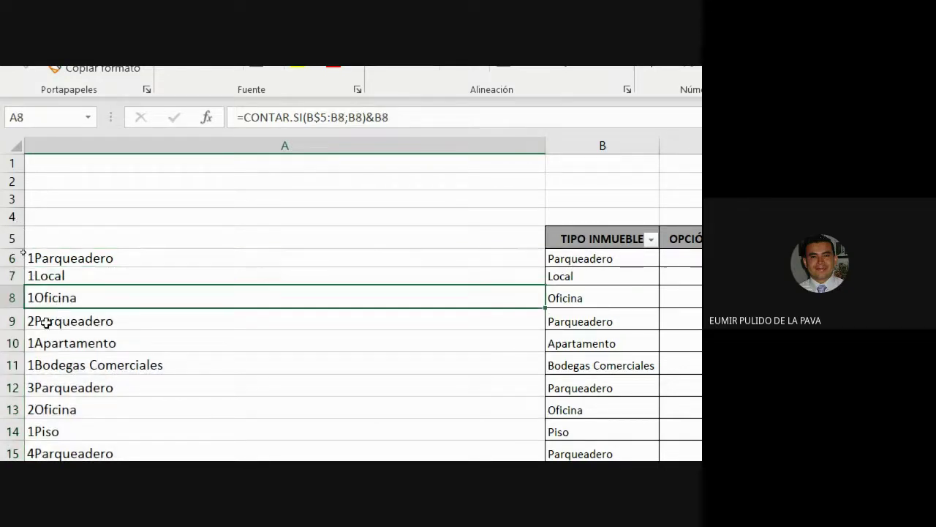
pyautogui.click(46, 321)
pyautogui.click(46, 343)
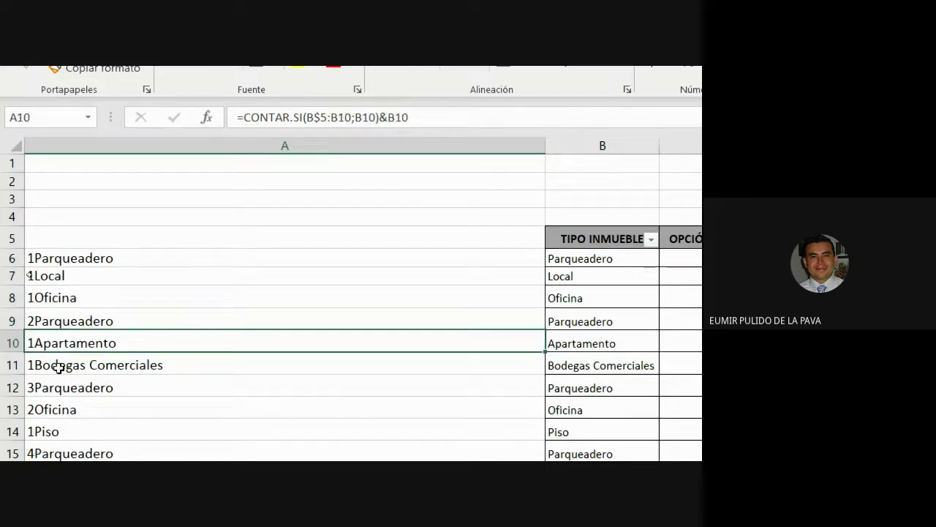
pyautogui.click(58, 368)
pyautogui.click(58, 387)
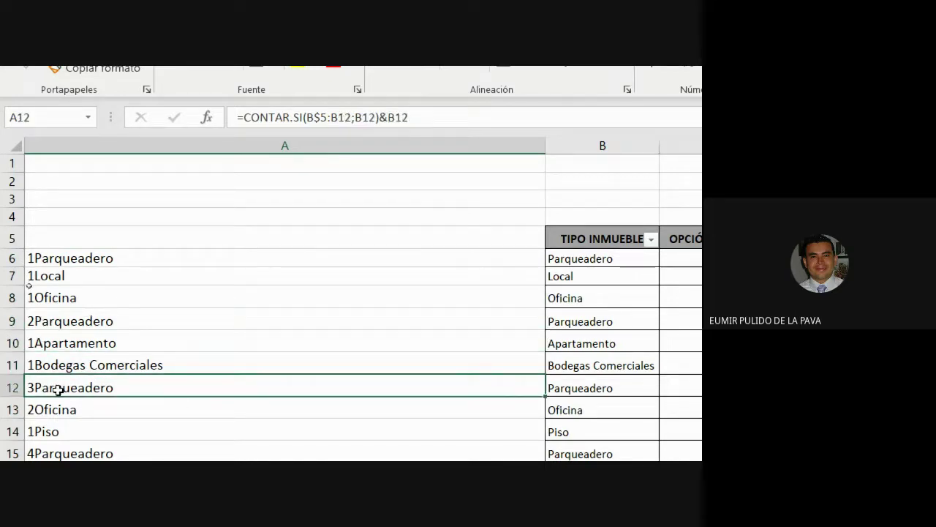
pyautogui.scroll(-9, 84, 339)
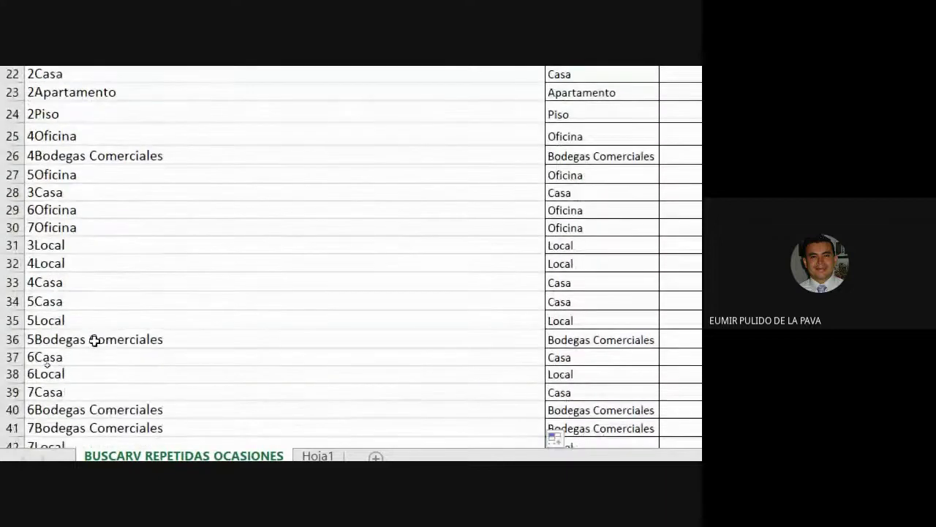
pyautogui.scroll(-1, 94, 341)
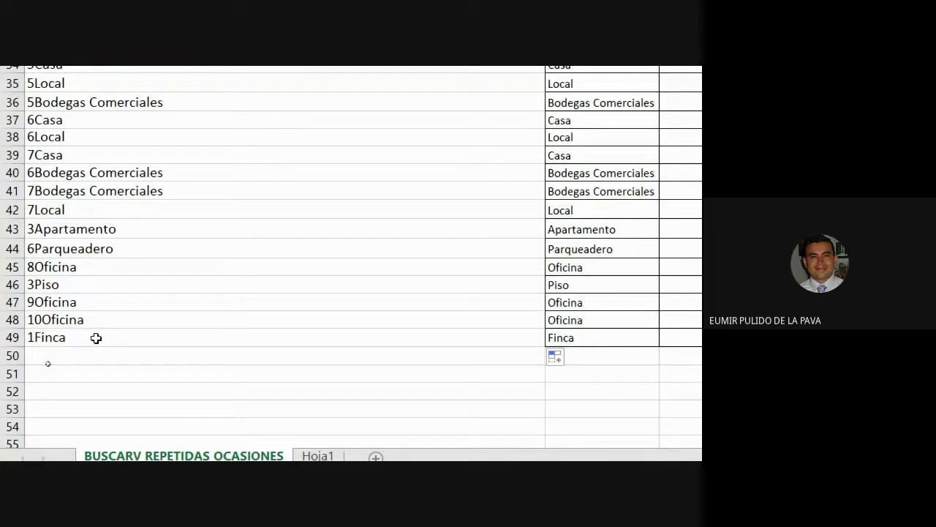
pyautogui.scroll(5, 184, 279)
pyautogui.scroll(4, 184, 279)
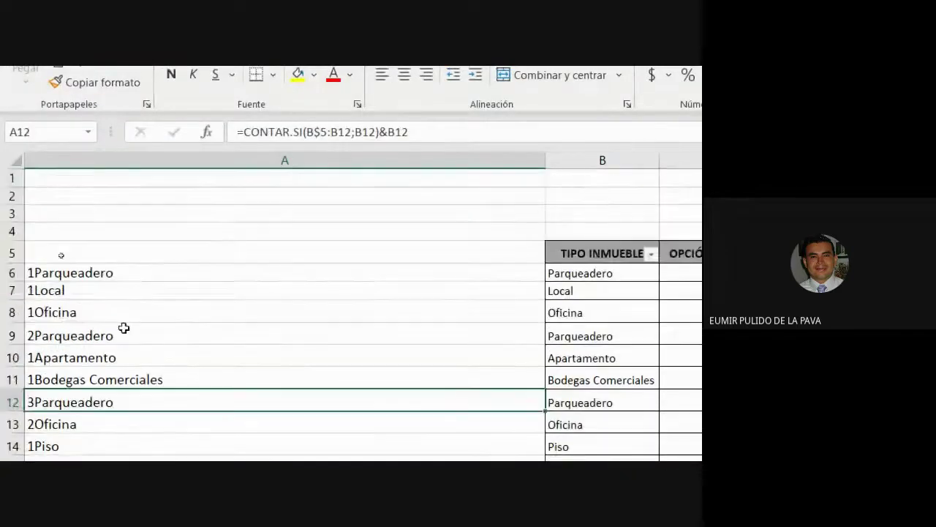
# Enter the header ID in cell A5
pyautogui.click(206, 246)
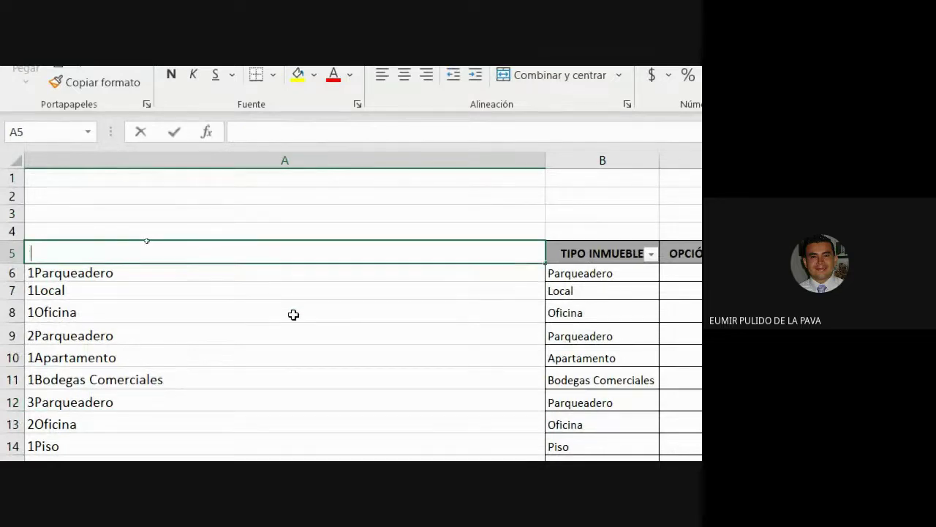
pyautogui.write('ID')
pyautogui.press('Return')
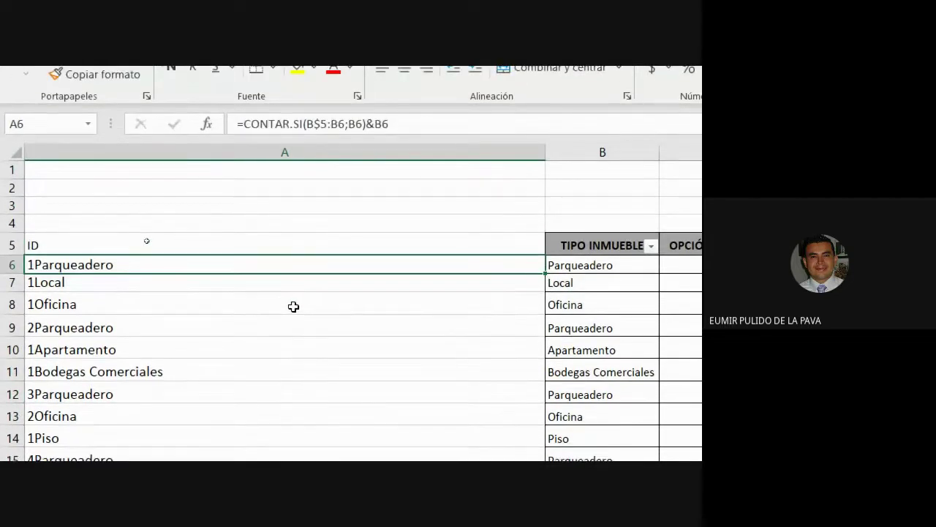
pyautogui.click(613, 245)
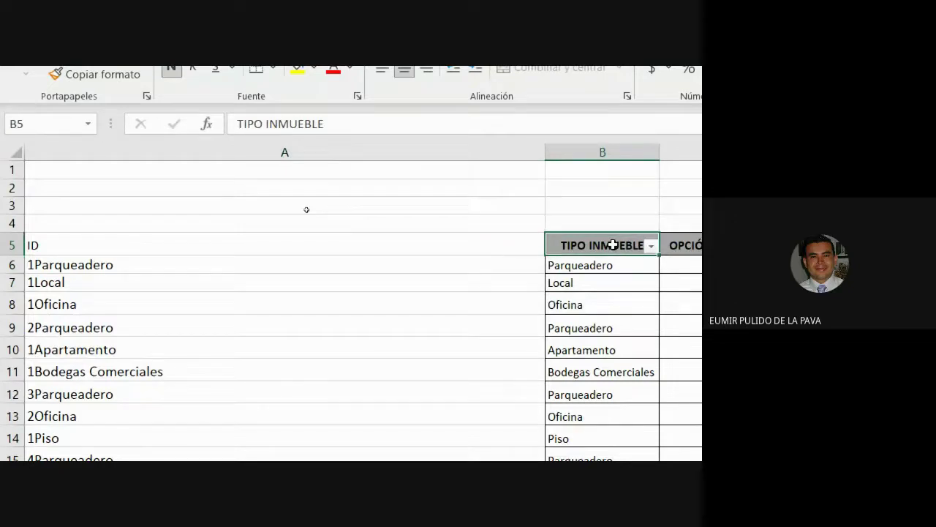
pyautogui.click(393, 245)
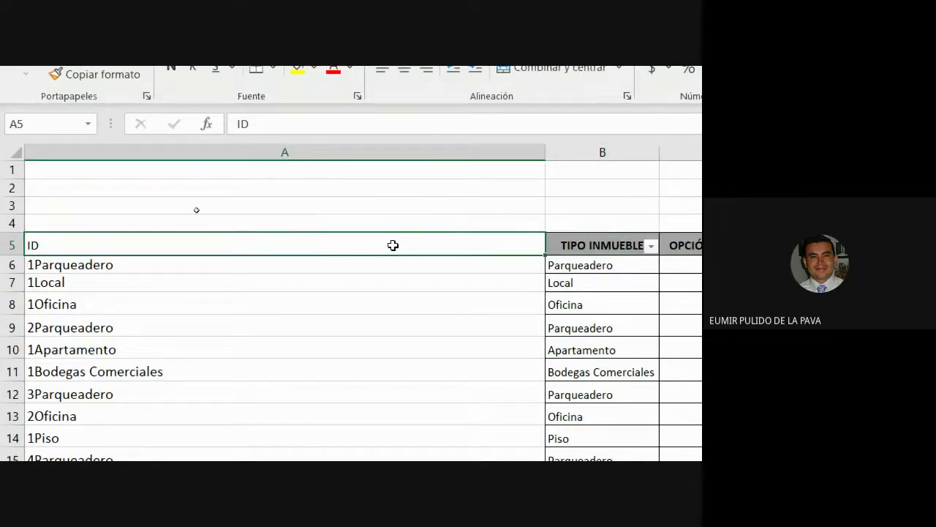
pyautogui.scroll(-3, 393, 243)
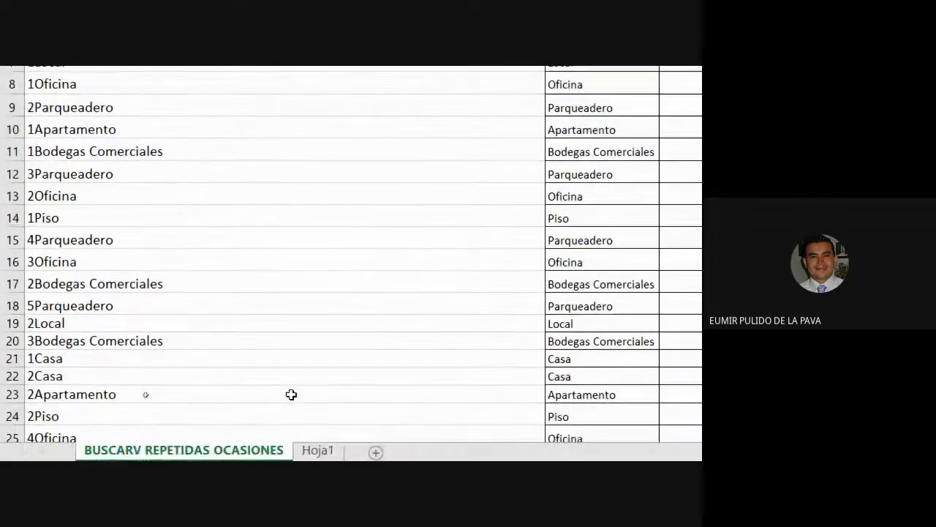
pyautogui.scroll(3, 357, 387)
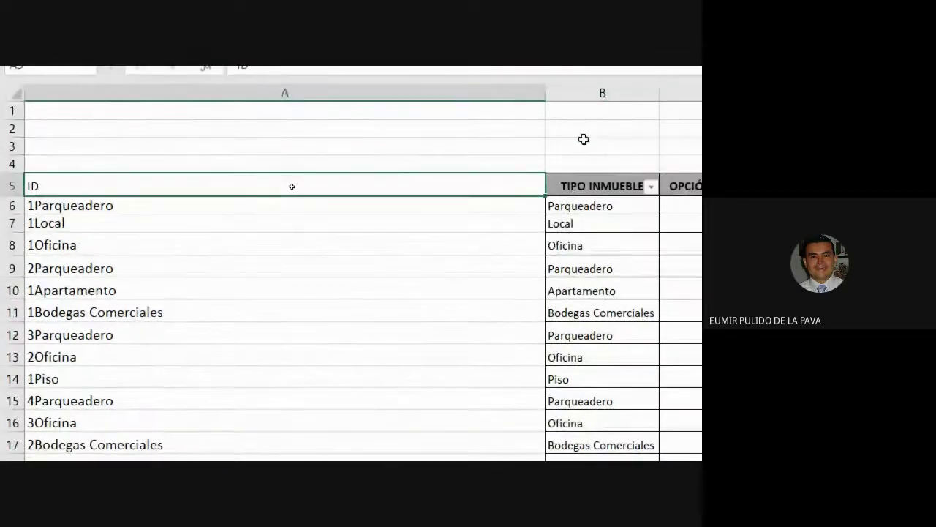
# Cancel the Crear tabla attempt and copy column B's formatting onto column A with Copiar formato
pyautogui.hotkey('ctrl', 't')
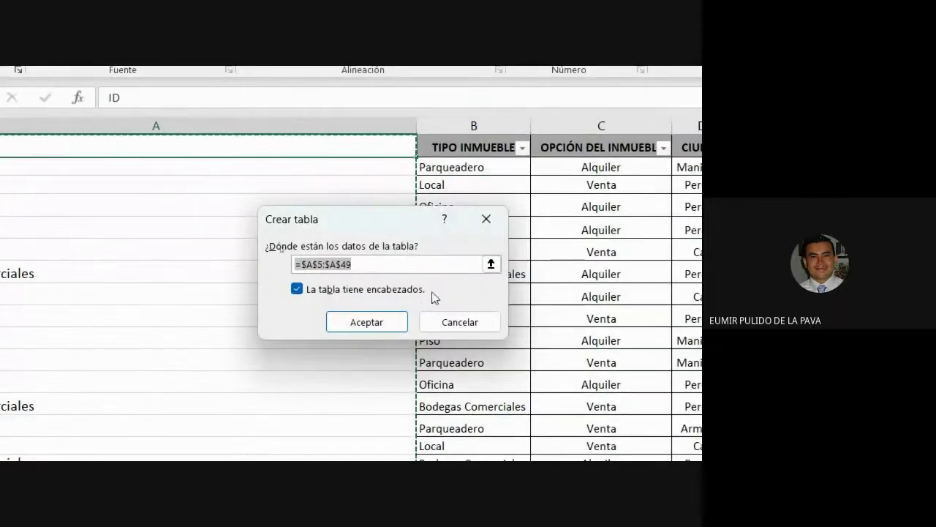
pyautogui.click(454, 320)
pyautogui.click(464, 128)
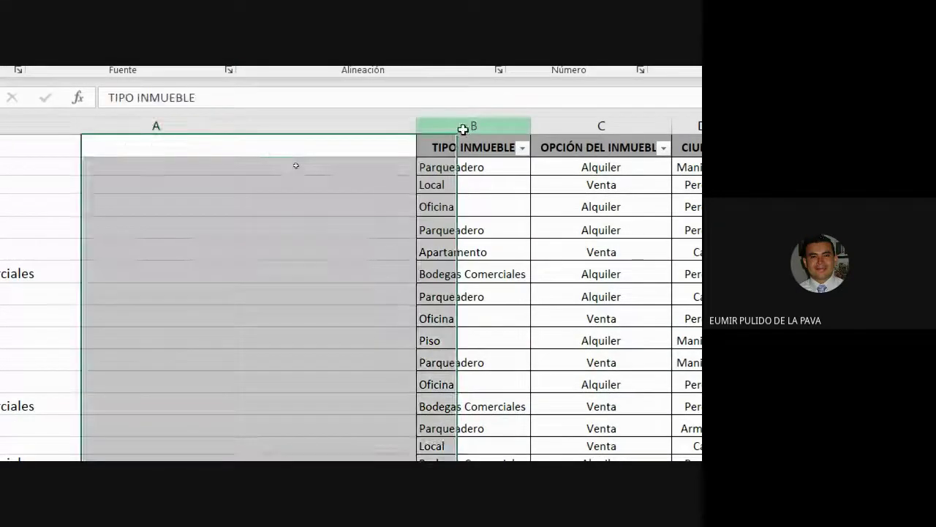
pyautogui.click(115, 182)
pyautogui.click(246, 266)
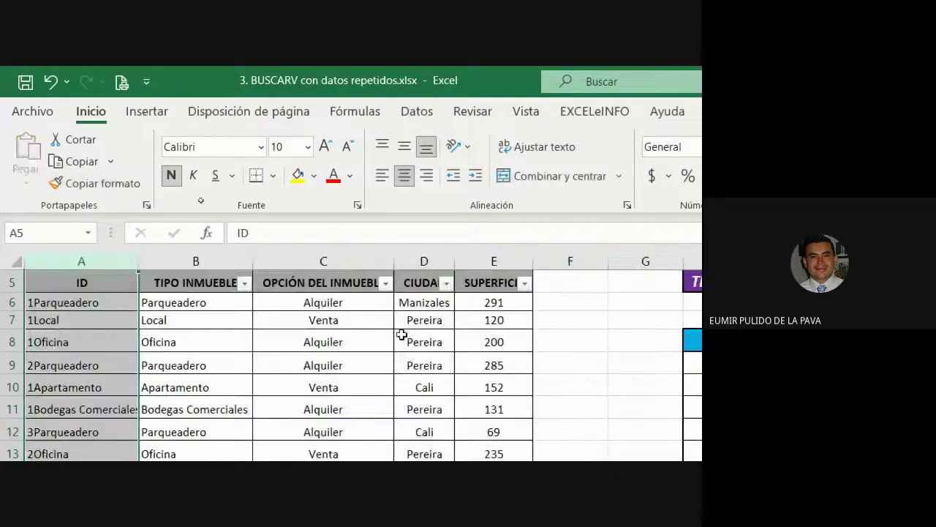
# Review A6's count-plus-type ID formula without changing it
pyautogui.click(80, 325)
pyautogui.click(93, 301)
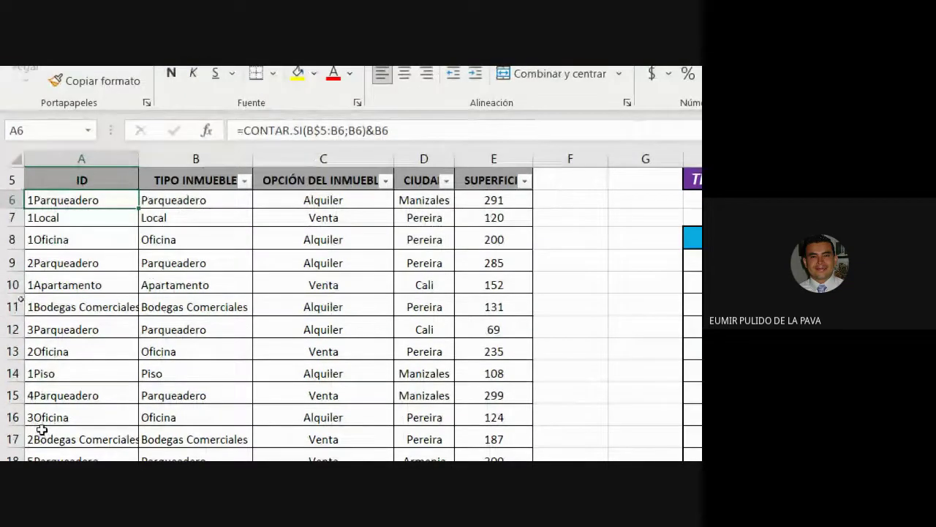
pyautogui.doubleClick(121, 204)
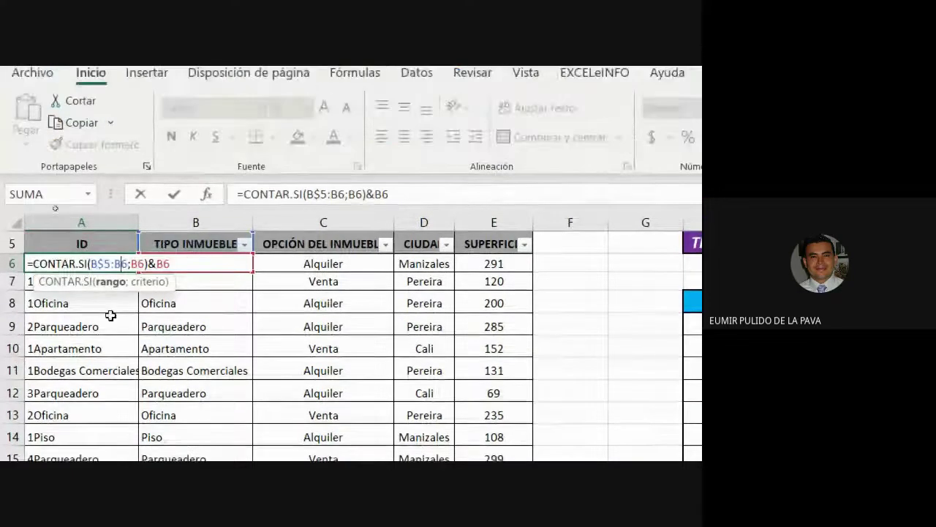
pyautogui.click(156, 263)
pyautogui.press('Escape')
# Widen column A so full keys like 1Bodegas Comerciales fit
pyautogui.moveTo(142, 223); pyautogui.dragTo(182, 221)
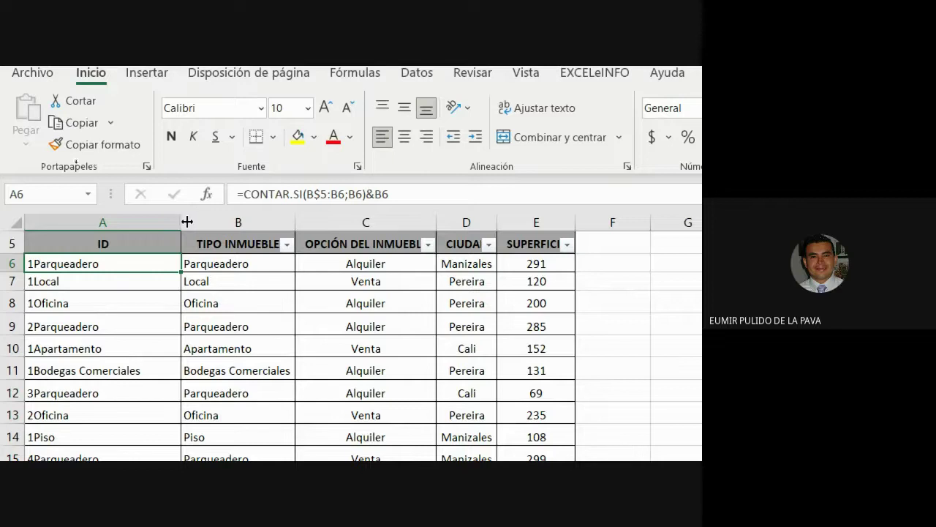
pyautogui.press('super+minus')
pyautogui.press('super+plus')
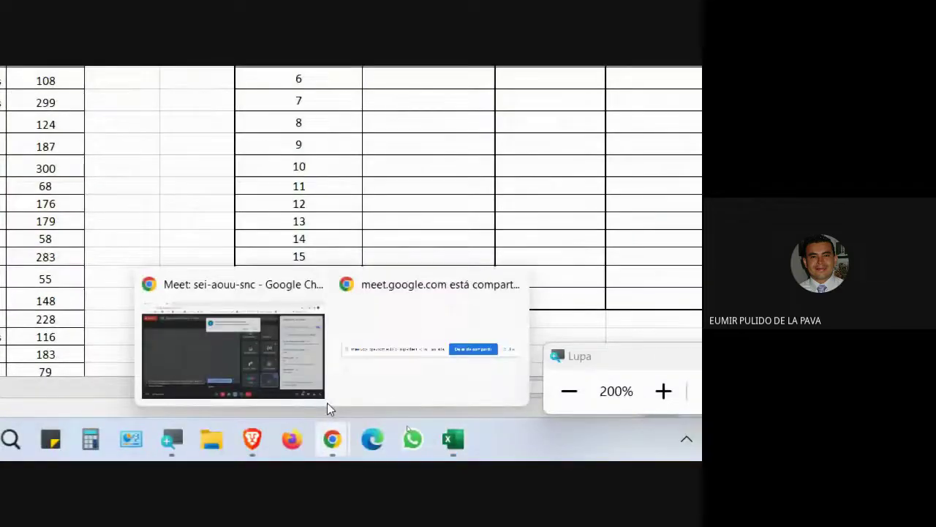
pyautogui.click(322, 395)
pyautogui.click(372, 130)
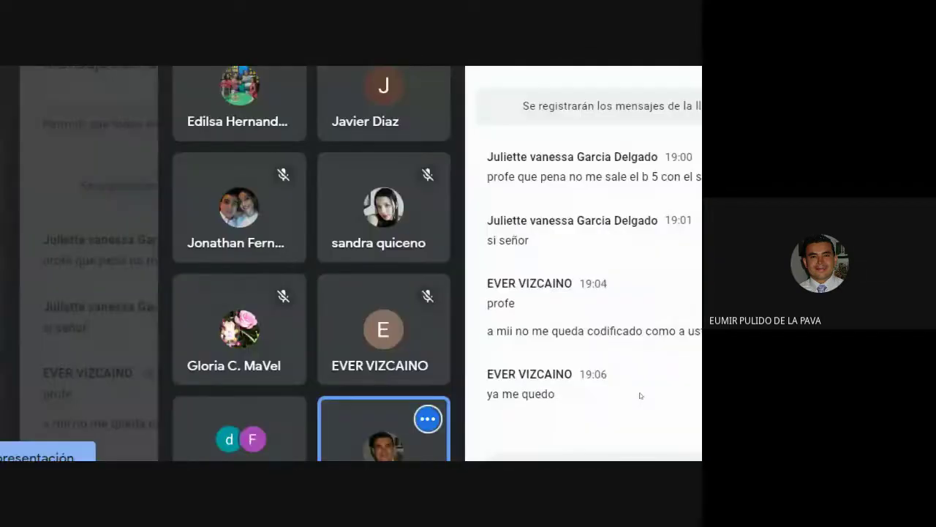
pyautogui.click(249, 443)
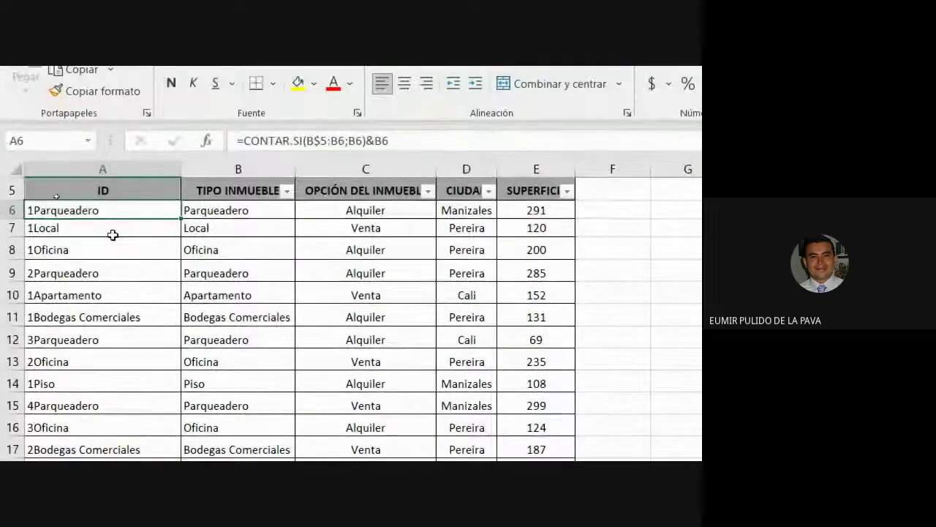
pyautogui.click(94, 187)
pyautogui.moveTo(87, 213); pyautogui.dragTo(94, 440)
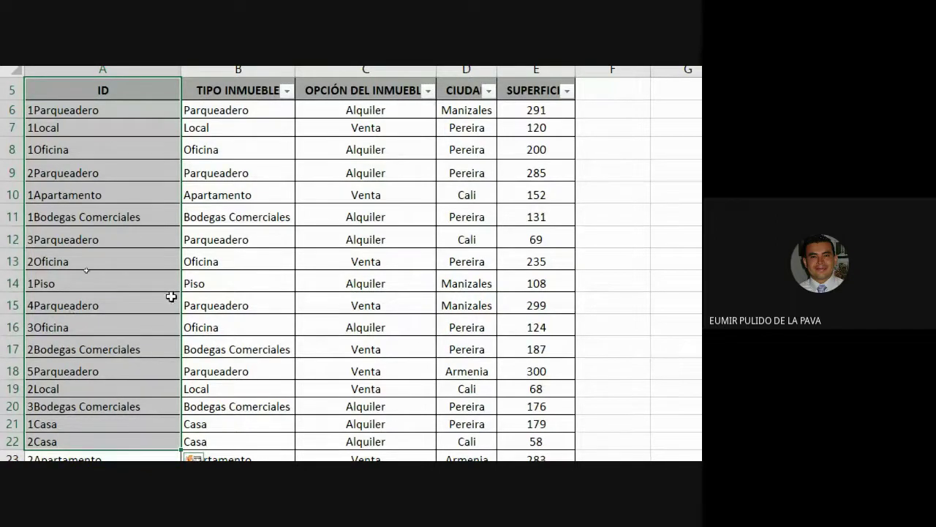
pyautogui.moveTo(114, 108); pyautogui.dragTo(89, 337)
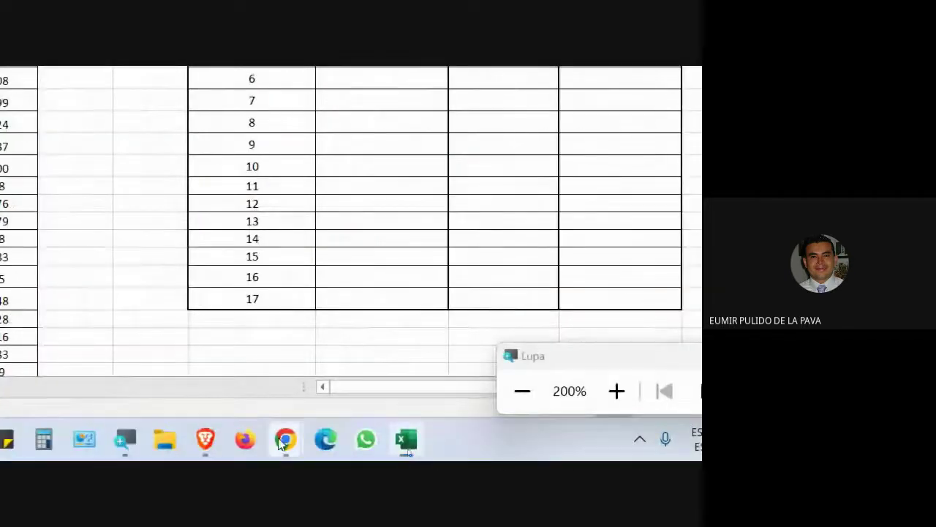
pyautogui.click(220, 337)
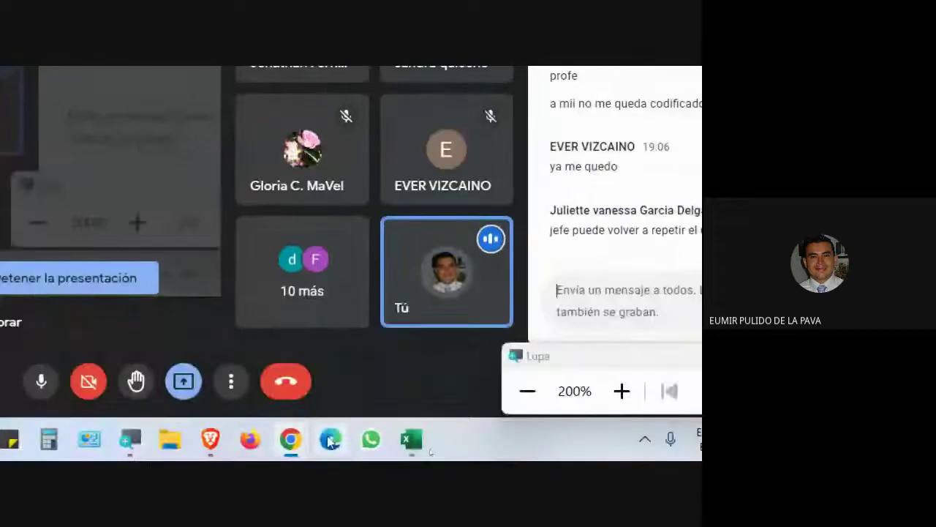
pyautogui.click(411, 439)
# Confirm A6 showing only the CONTAR.SI count and review its formula
pyautogui.doubleClick(141, 225)
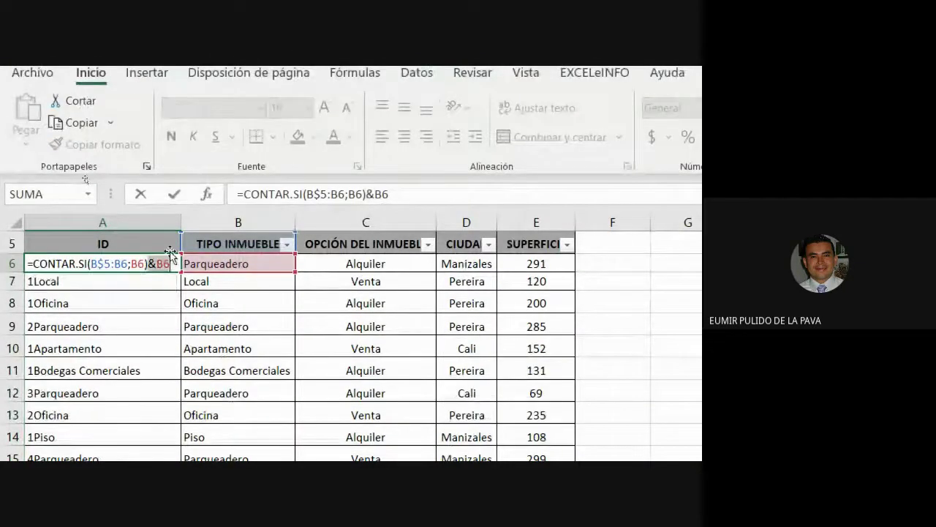
pyautogui.press('Return')
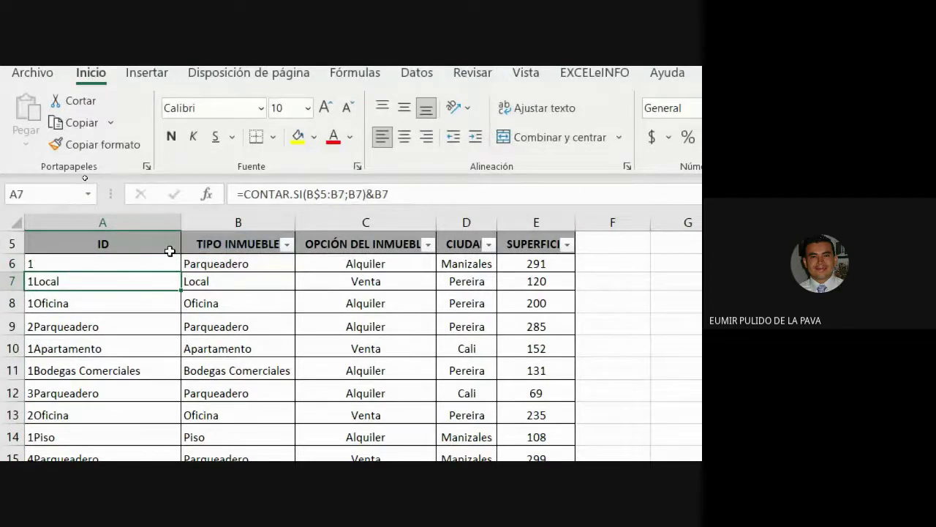
pyautogui.click(86, 263)
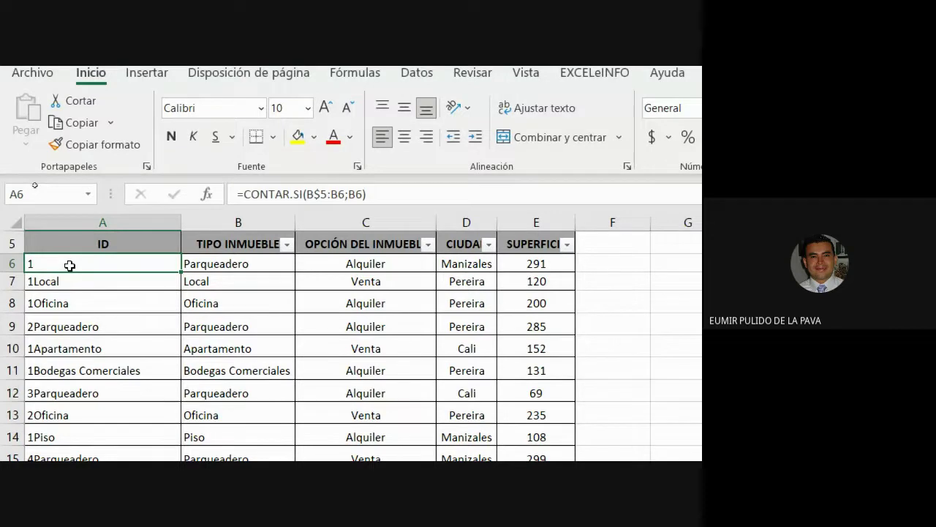
pyautogui.doubleClick(69, 265)
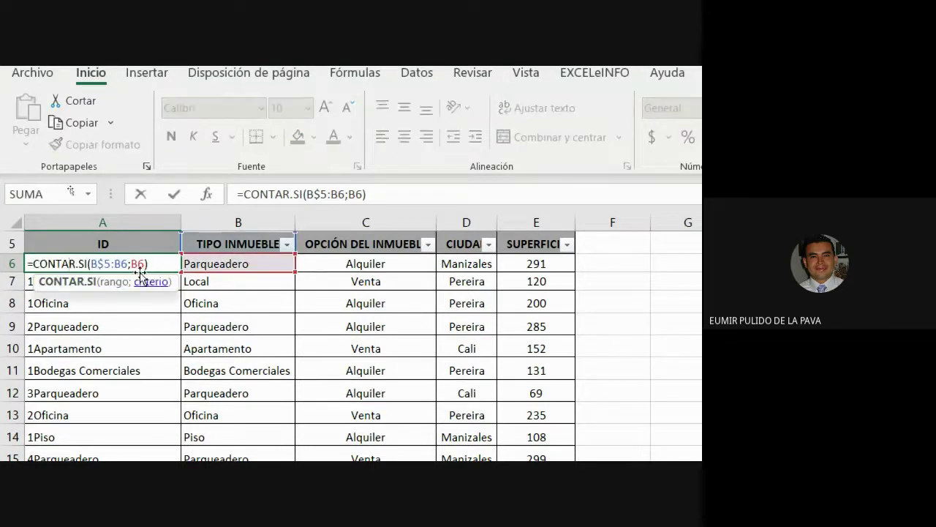
pyautogui.press('Escape')
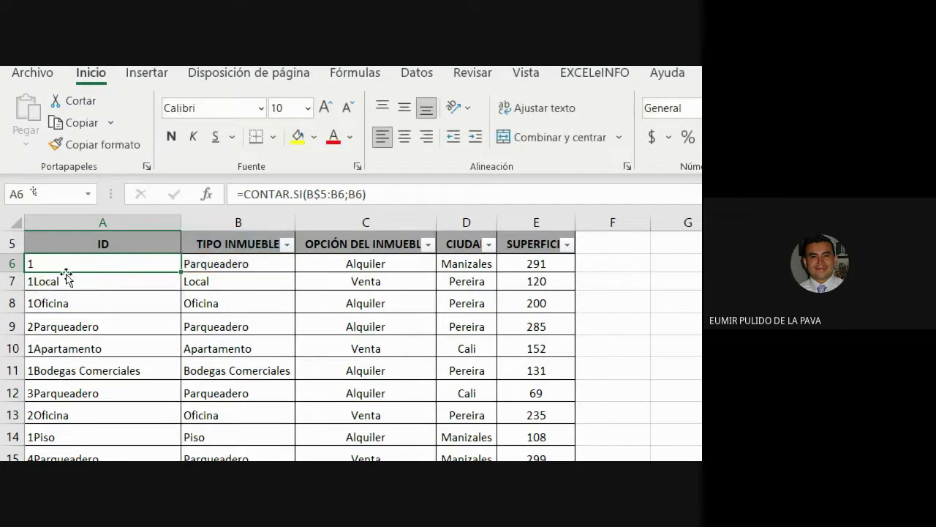
# Copy the count formula down to row 8 and set the property type choice to Oficina
pyautogui.moveTo(181, 272); pyautogui.dragTo(142, 313)
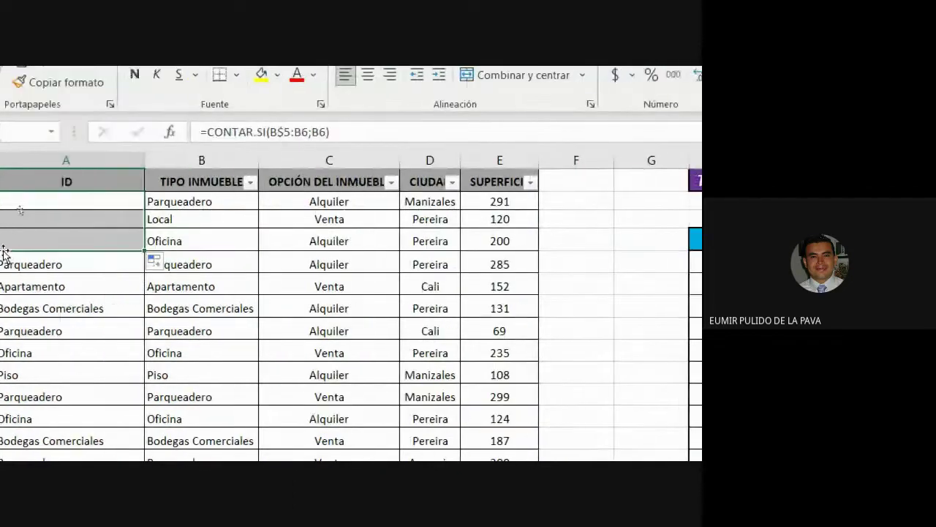
pyautogui.moveTo(238, 202); pyautogui.dragTo(238, 241)
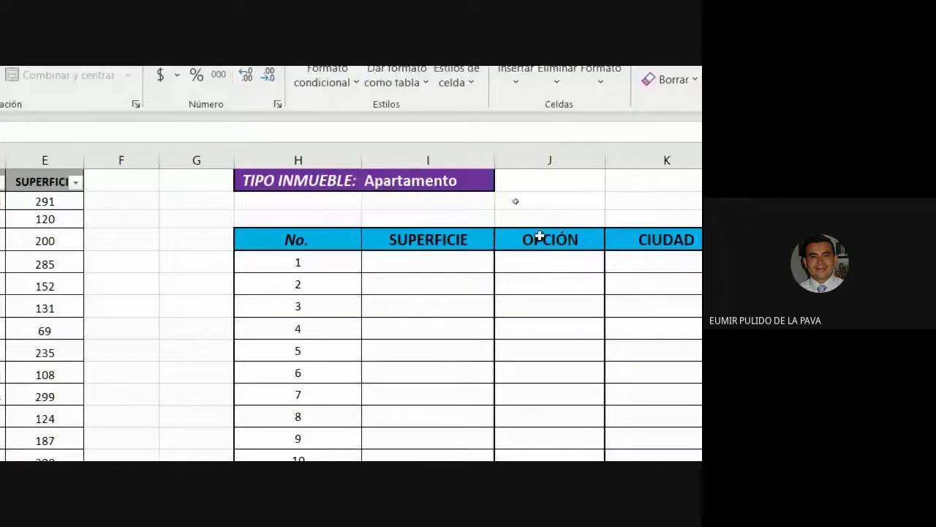
pyautogui.click(470, 180)
pyautogui.click(502, 185)
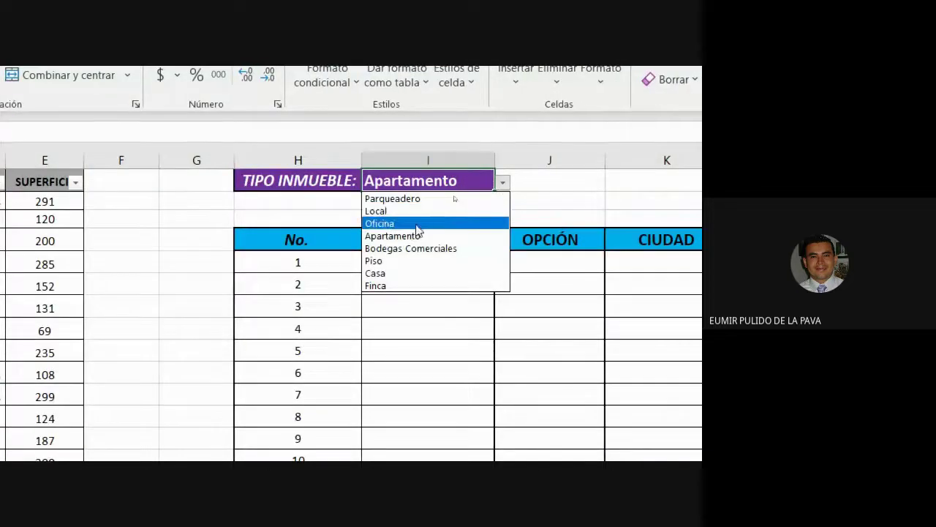
pyautogui.click(416, 220)
# Fill the count formula through A6:A8 with Ctrl+D
pyautogui.moveTo(307, 263); pyautogui.dragTo(466, 438)
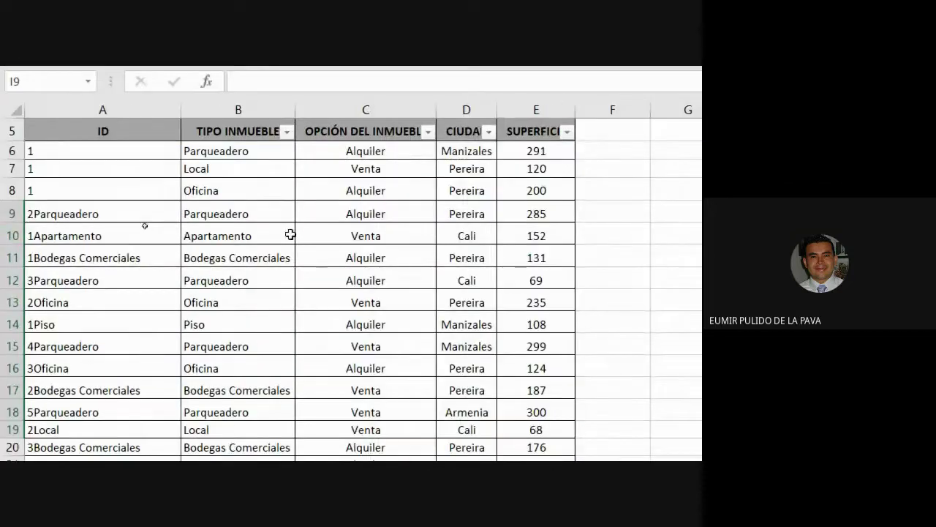
pyautogui.click(32, 152)
pyautogui.moveTo(32, 152); pyautogui.dragTo(34, 186)
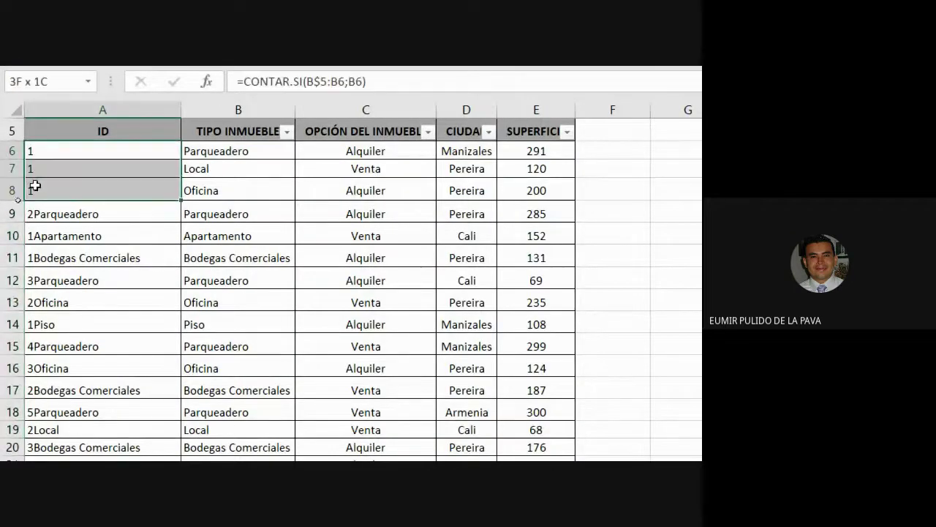
pyautogui.hotkey('ctrl', 'd')
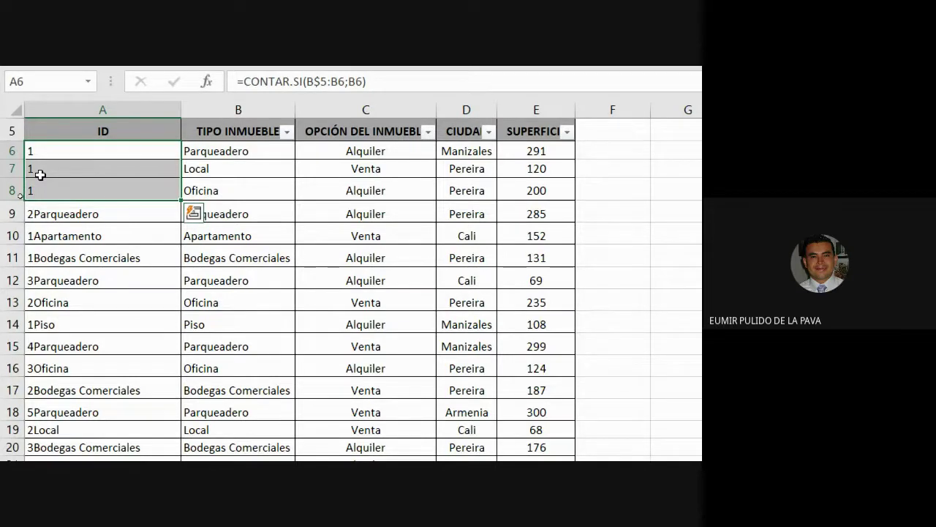
pyautogui.click(41, 150)
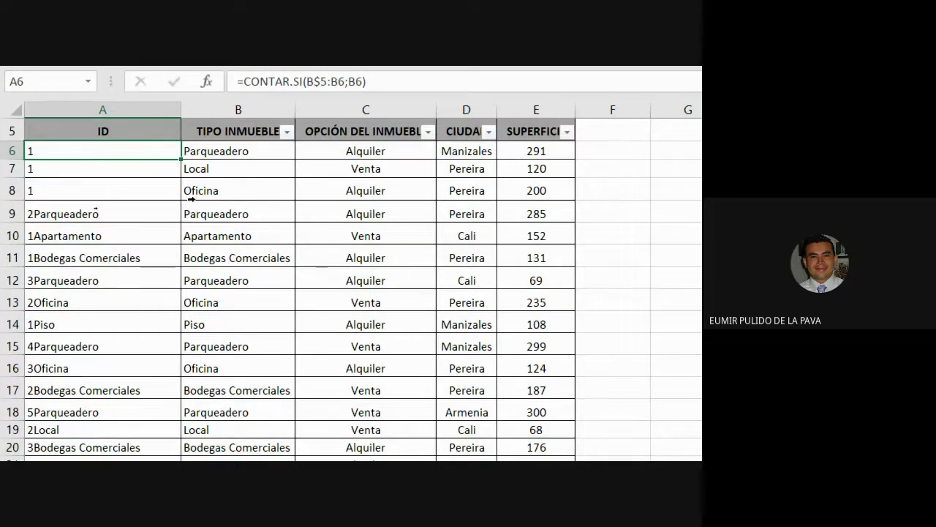
# Append &B6 to A6's formula and fill =CONTAR.SI(B$5:B6;B6)&B6 down column A
pyautogui.doubleClick(94, 153)
pyautogui.click(165, 151)
pyautogui.write('&')
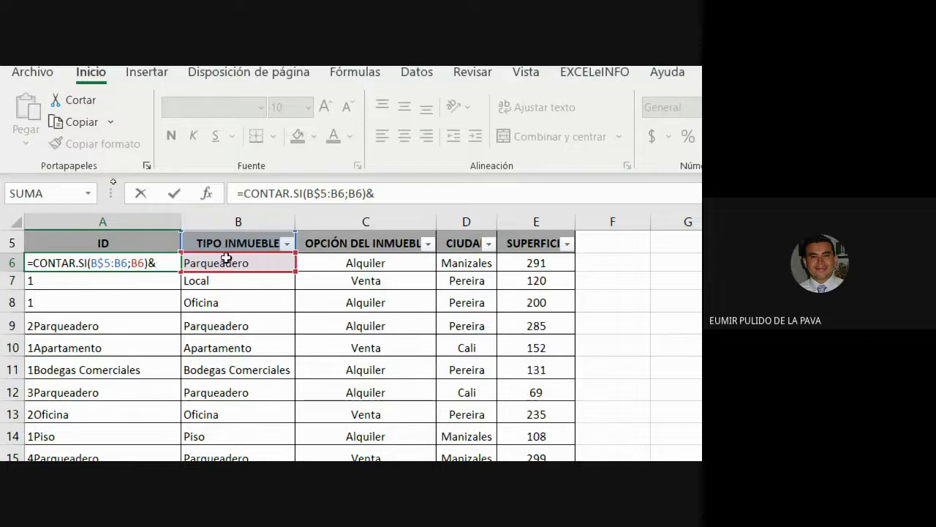
pyautogui.write('B6')
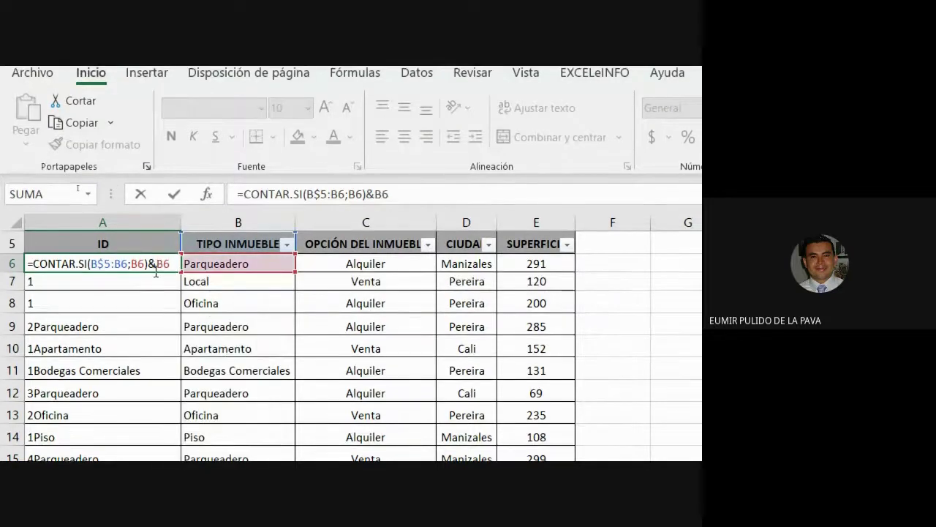
pyautogui.press('Return')
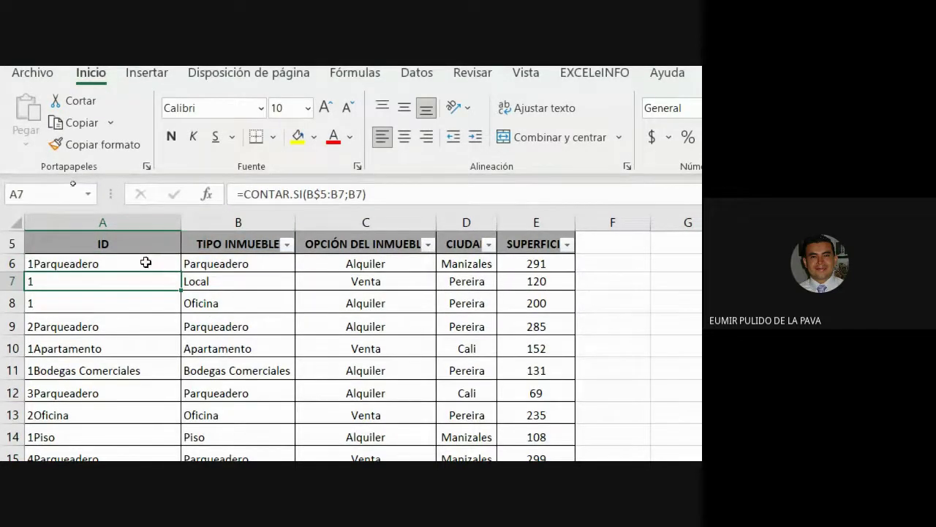
pyautogui.click(147, 264)
pyautogui.doubleClick(181, 271)
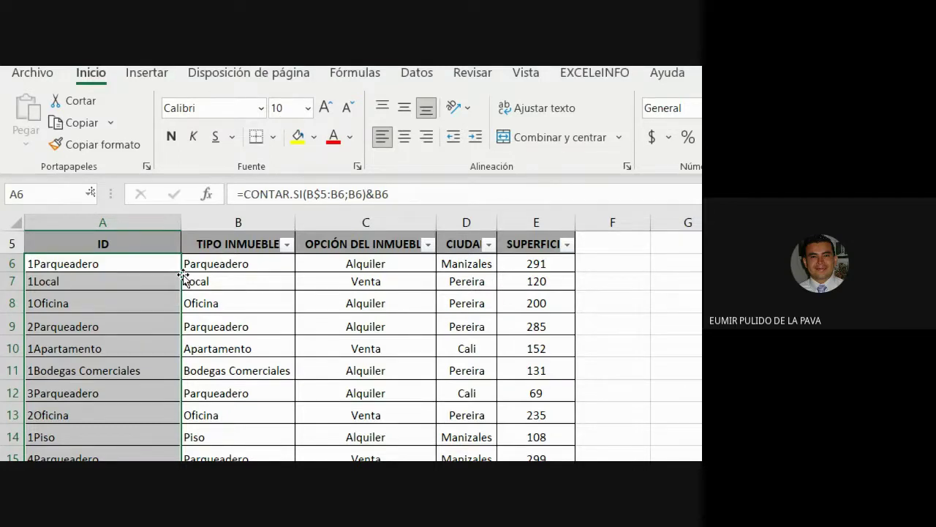
# Review A6's formula, highlighting the &B6 part, then switch to the Google Meet window
pyautogui.doubleClick(152, 264)
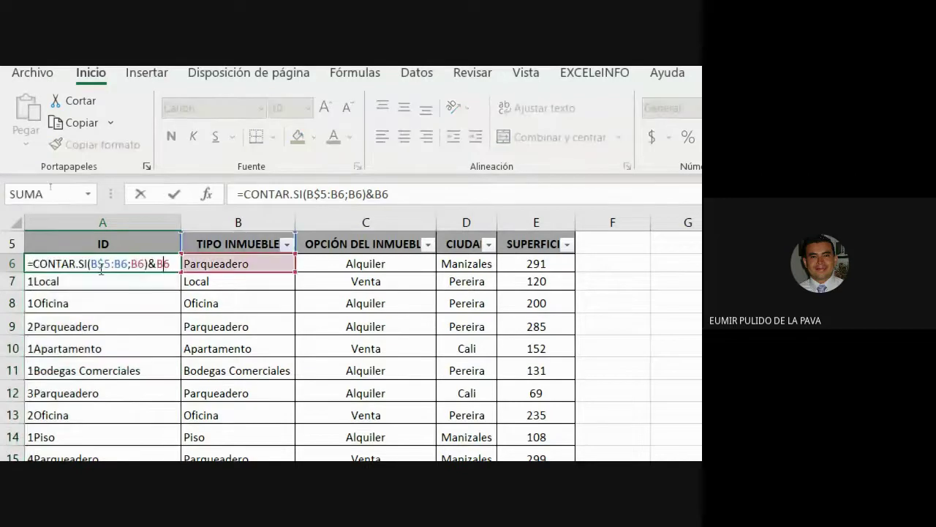
pyautogui.doubleClick(159, 264)
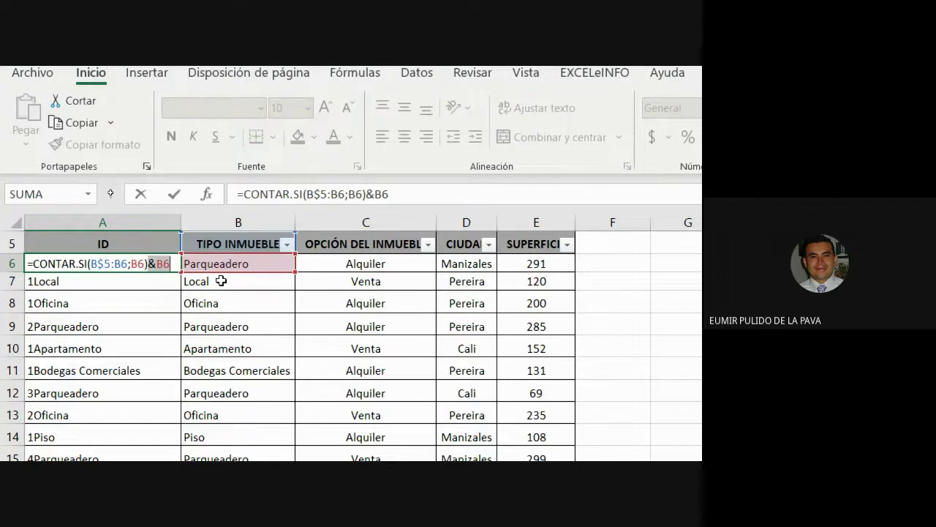
pyautogui.hotkey('alt', 'Tab')
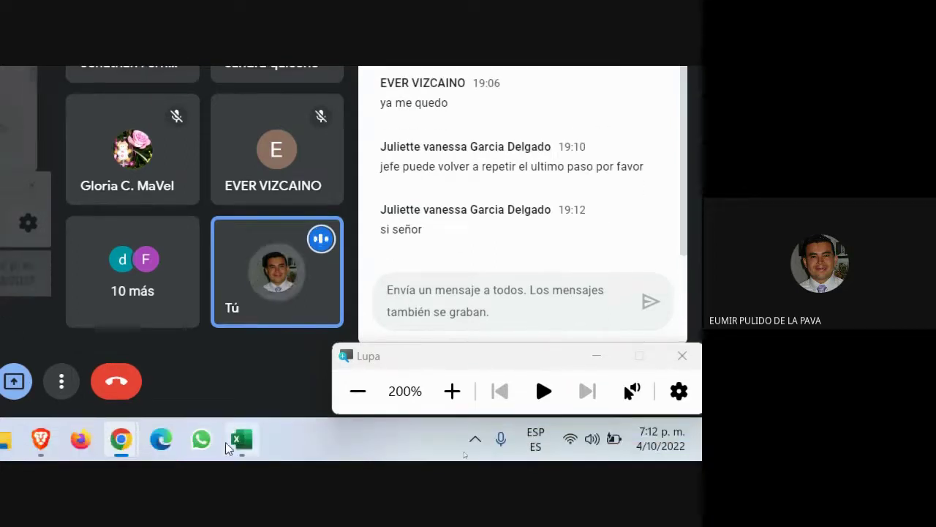
# Return to Excel, keep A6's formula, and paste over the IDs in A6:A14
pyautogui.click(242, 439)
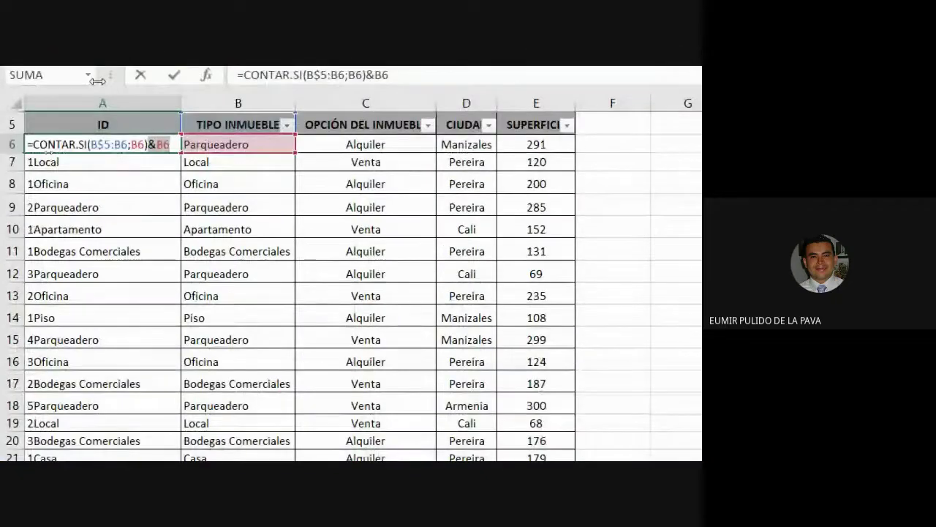
pyautogui.hotkey('ctrl', 'Return')
pyautogui.moveTo(102, 143); pyautogui.dragTo(109, 318)
pyautogui.hotkey('ctrl', 'v')
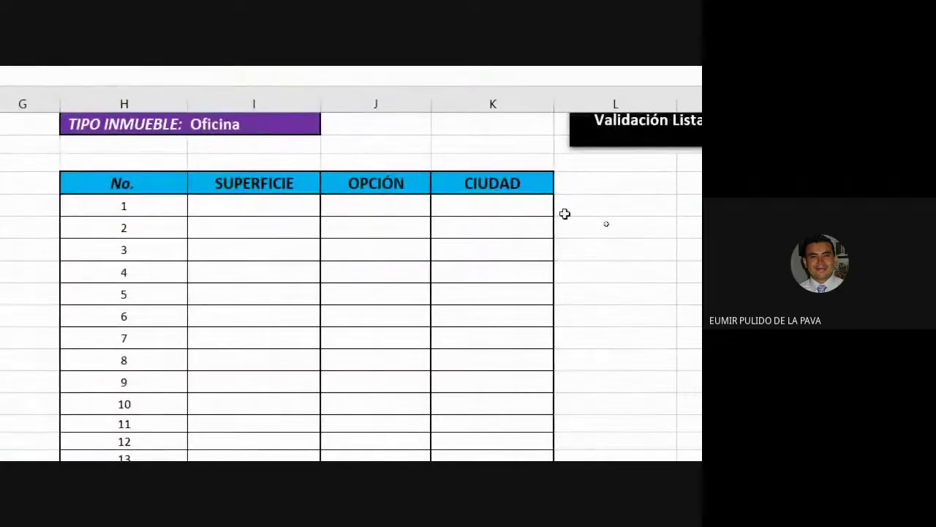
# Clear the chosen property type in cell I5
pyautogui.scroll(1, 441, 262)
pyautogui.click(274, 196)
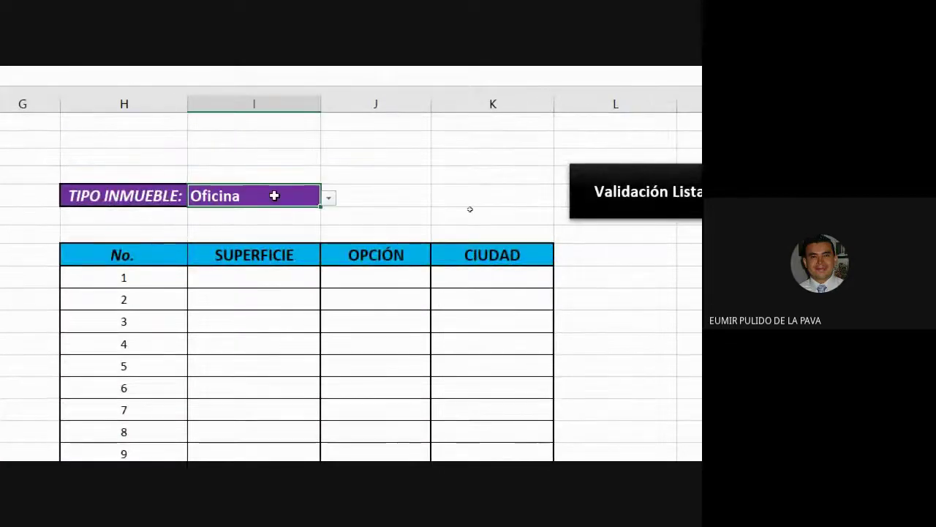
pyautogui.press('Delete')
# Start =BUSCARV(I5; in SUPERFICIE row 1 and select A6:E49 as the lookup range
pyautogui.click(263, 282)
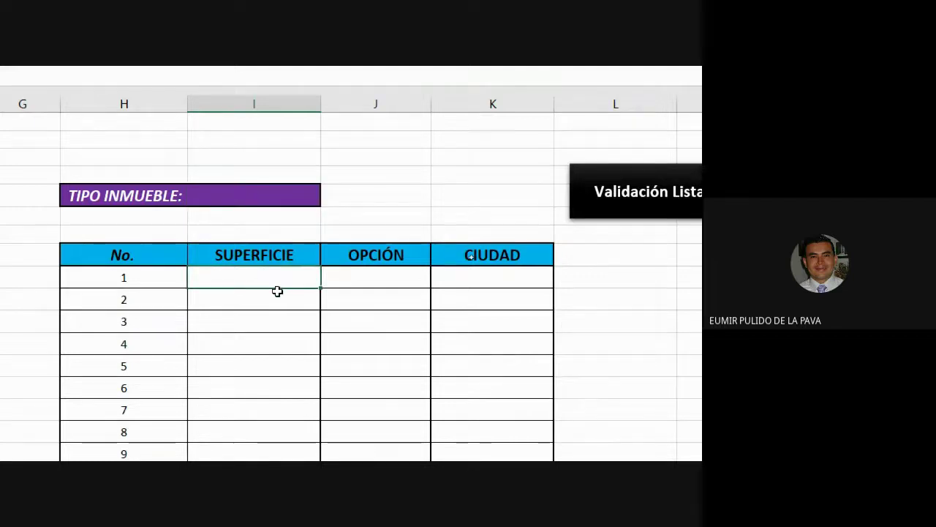
pyautogui.write('=BUS')
pyautogui.press('Down')
pyautogui.press('Down')
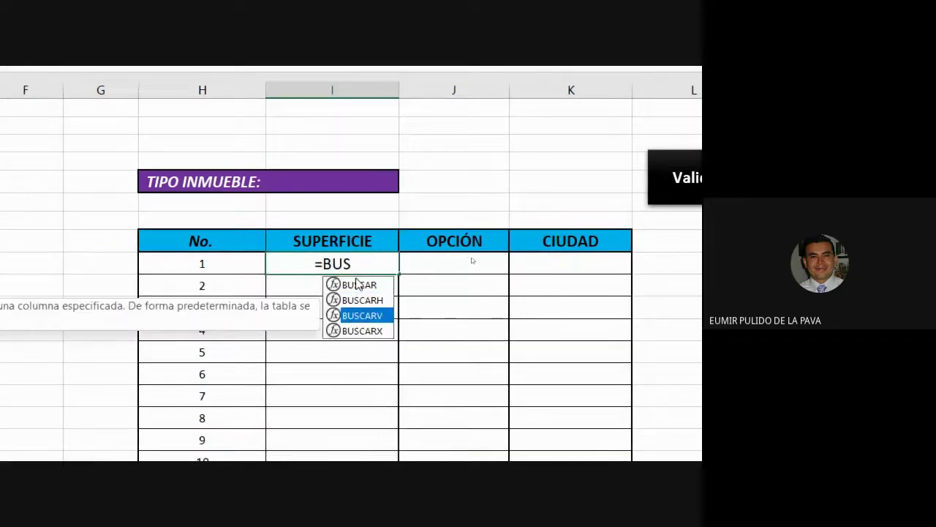
pyautogui.press('Tab')
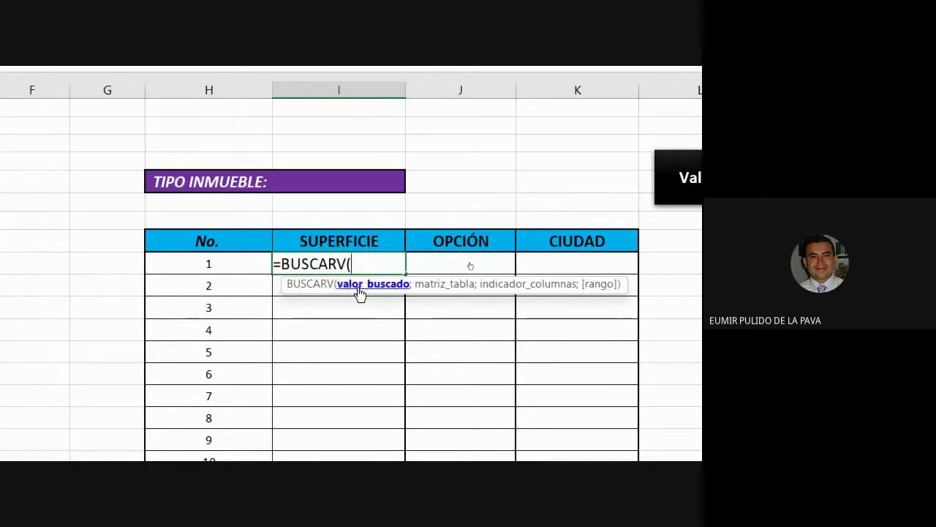
pyautogui.click(369, 180)
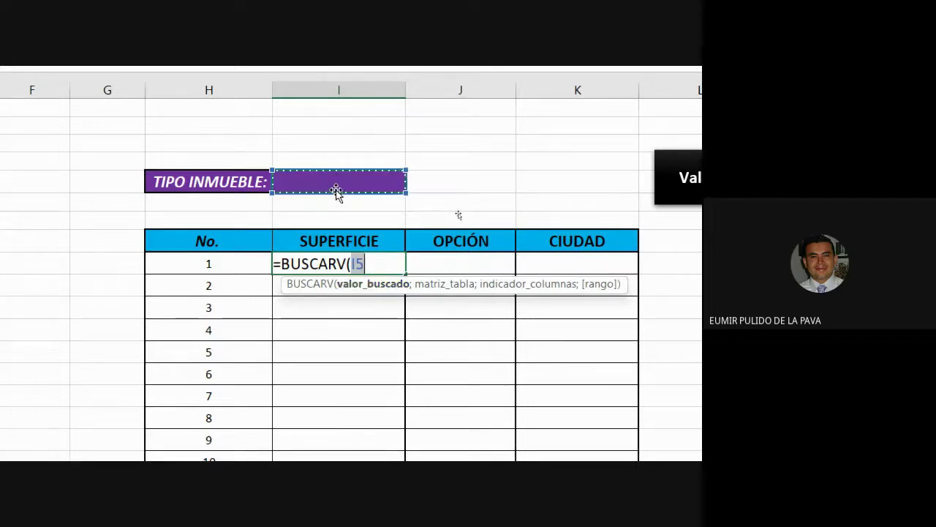
pyautogui.write(';')
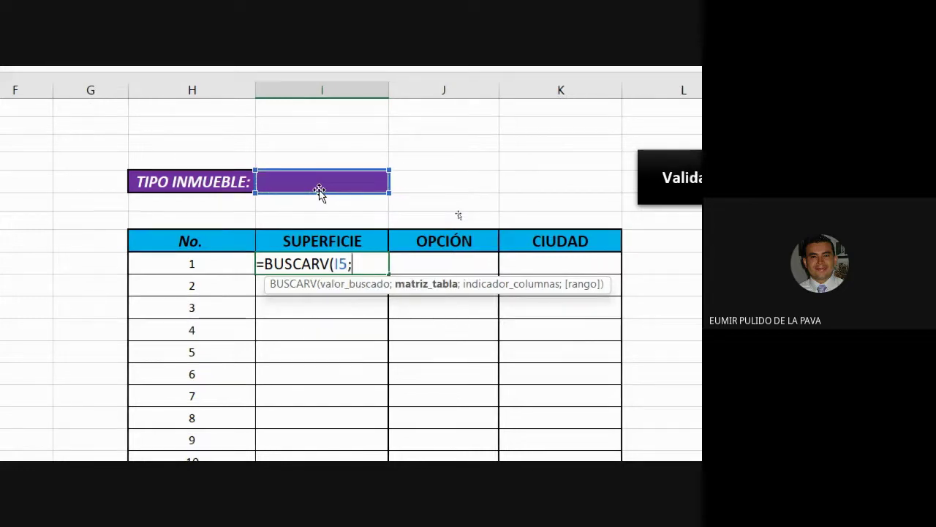
pyautogui.hotkey('ctrl', 'pagedown')
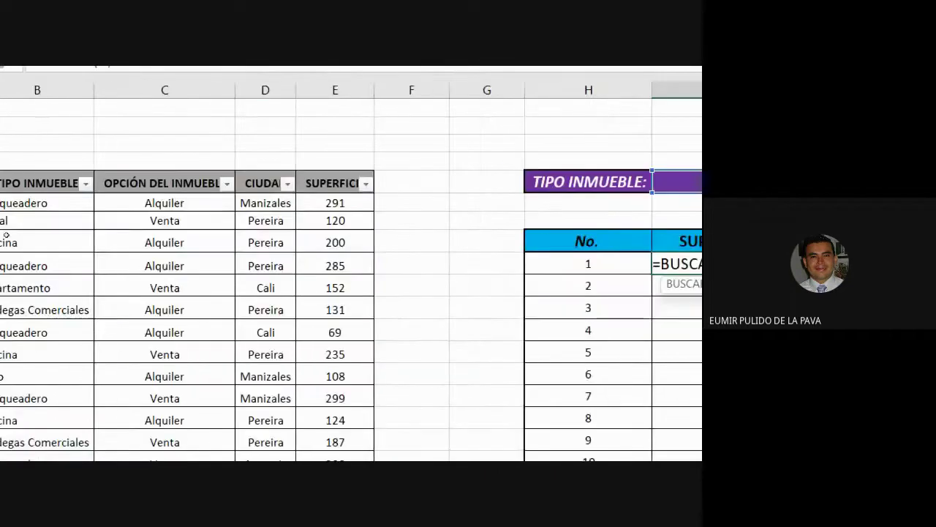
pyautogui.moveTo(123, 182); pyautogui.dragTo(512, 445)
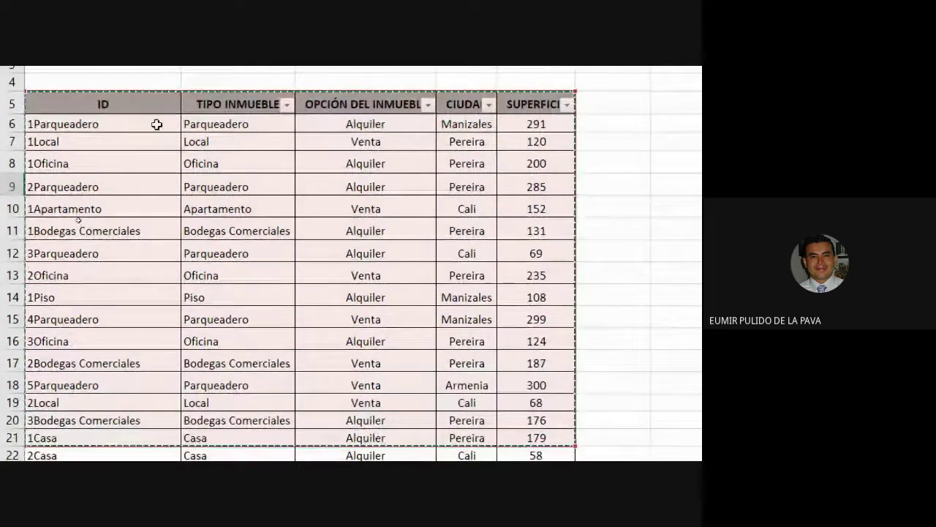
pyautogui.click(156, 122)
pyautogui.moveTo(340, 126); pyautogui.dragTo(515, 325)
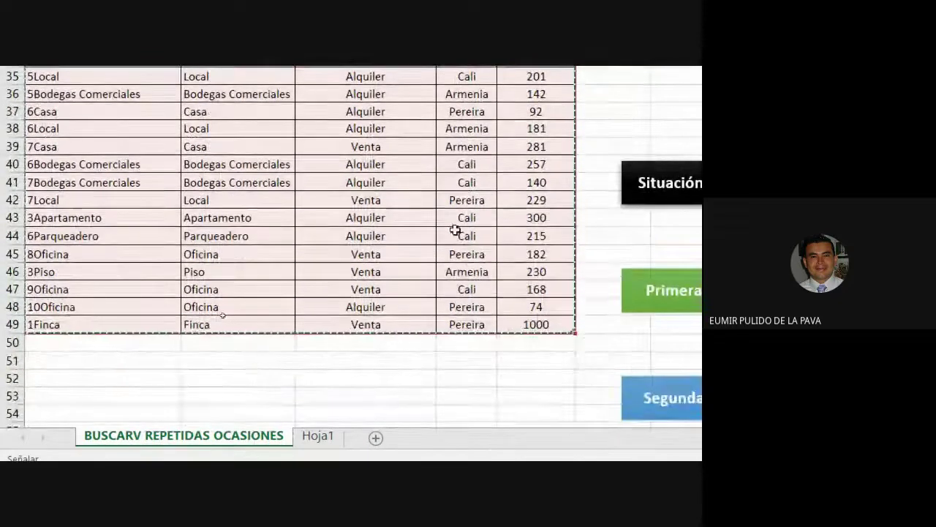
pyautogui.scroll(9, 178, 122)
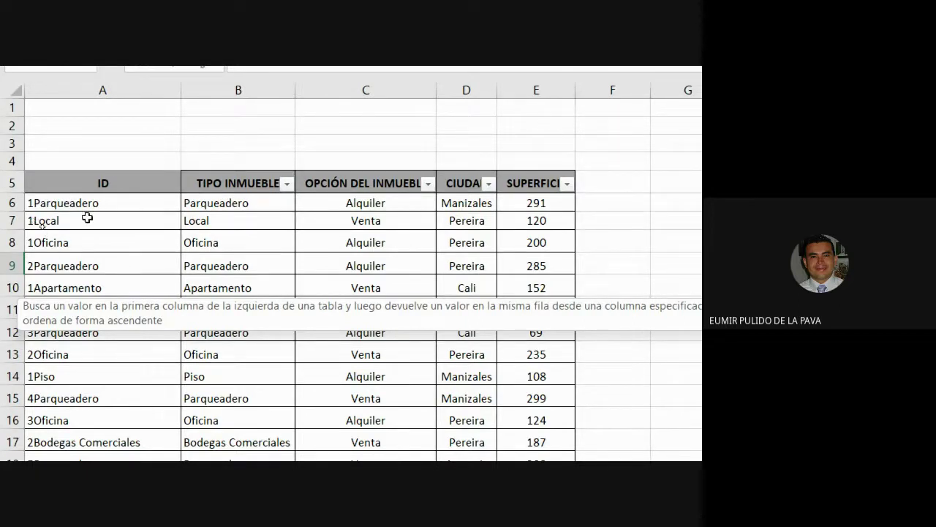
pyautogui.click(66, 202)
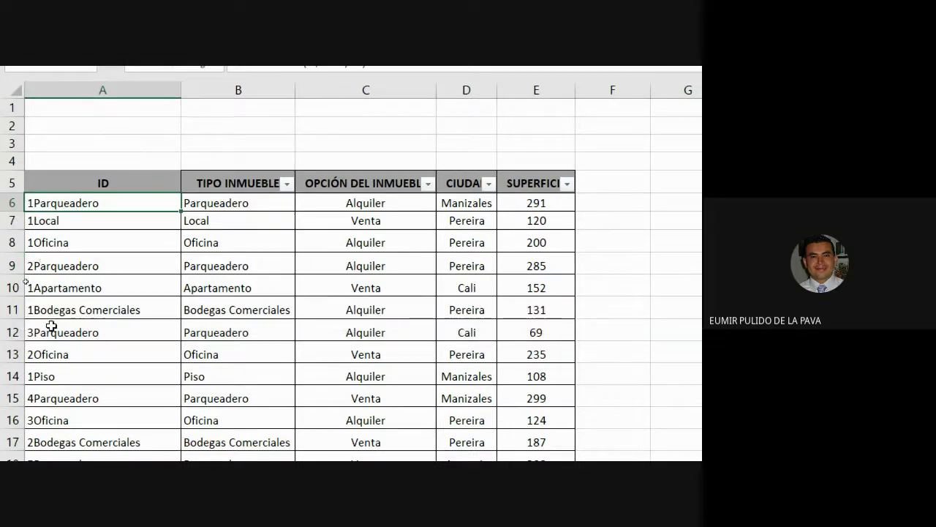
pyautogui.keyDown('ctrl'); pyautogui.click(40, 266); pyautogui.keyUp('ctrl')
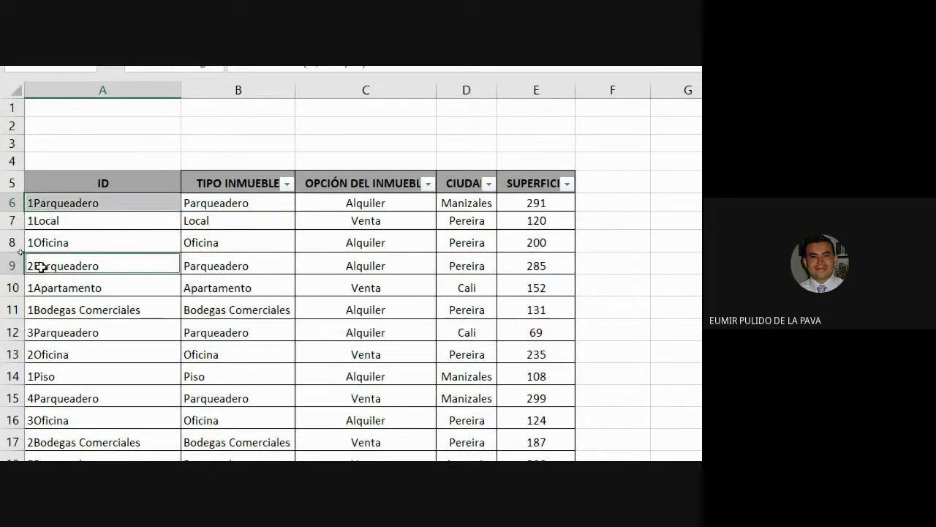
pyautogui.keyDown('ctrl'); pyautogui.click(51, 335); pyautogui.keyUp('ctrl')
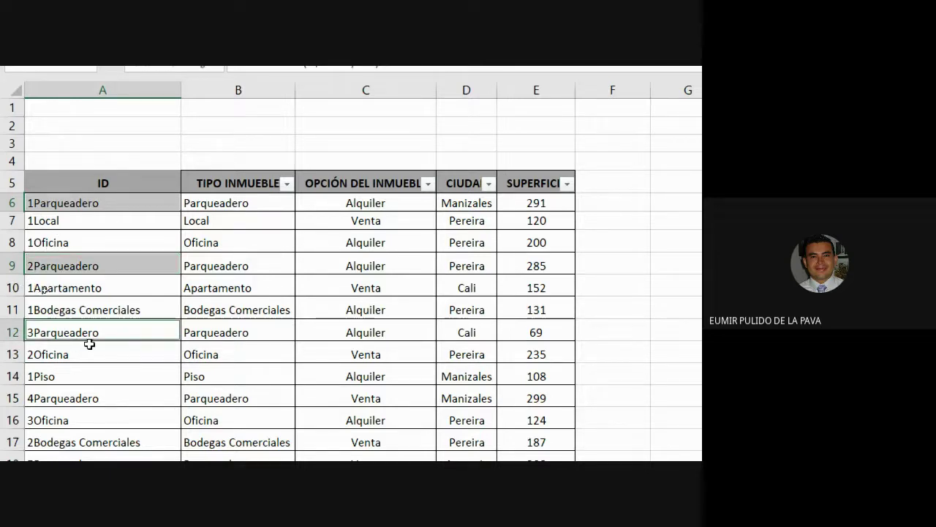
pyautogui.moveTo(202, 194); pyautogui.dragTo(536, 203)
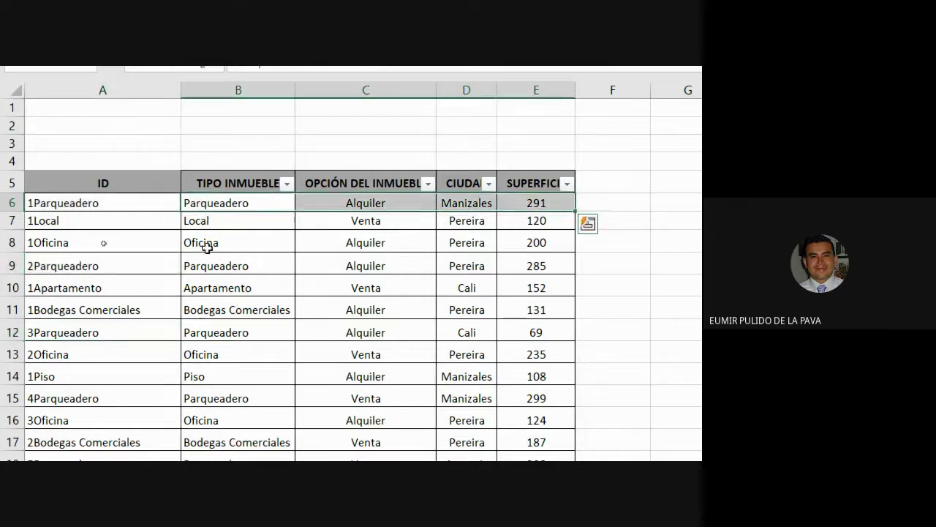
pyautogui.keyDown('ctrl'); pyautogui.click(204, 265); pyautogui.keyUp('ctrl')
pyautogui.keyDown('ctrl'); pyautogui.click(216, 338); pyautogui.keyUp('ctrl')
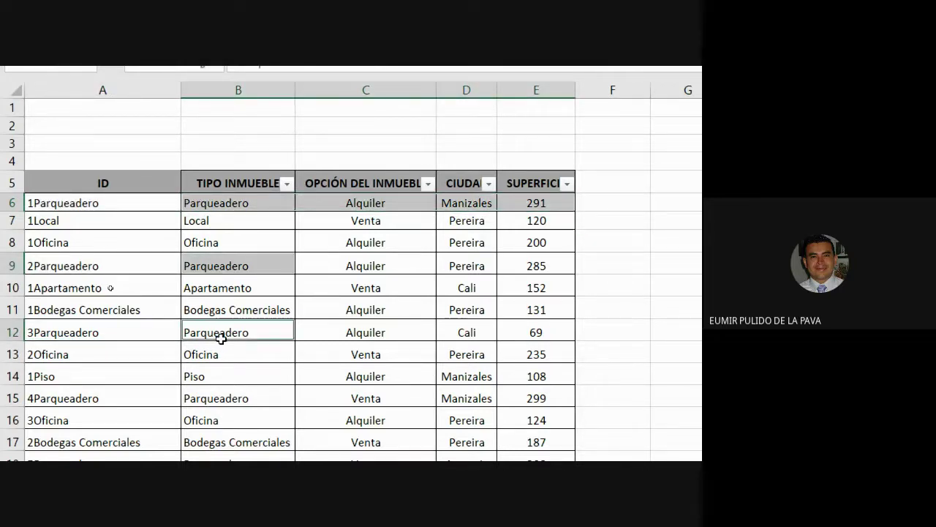
pyautogui.moveTo(258, 206); pyautogui.dragTo(529, 200)
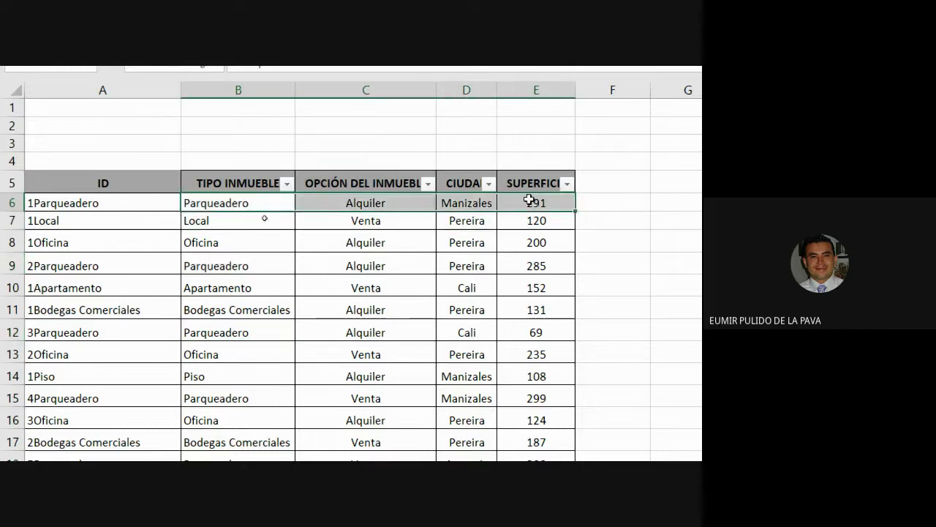
pyautogui.moveTo(57, 202); pyautogui.dragTo(59, 307)
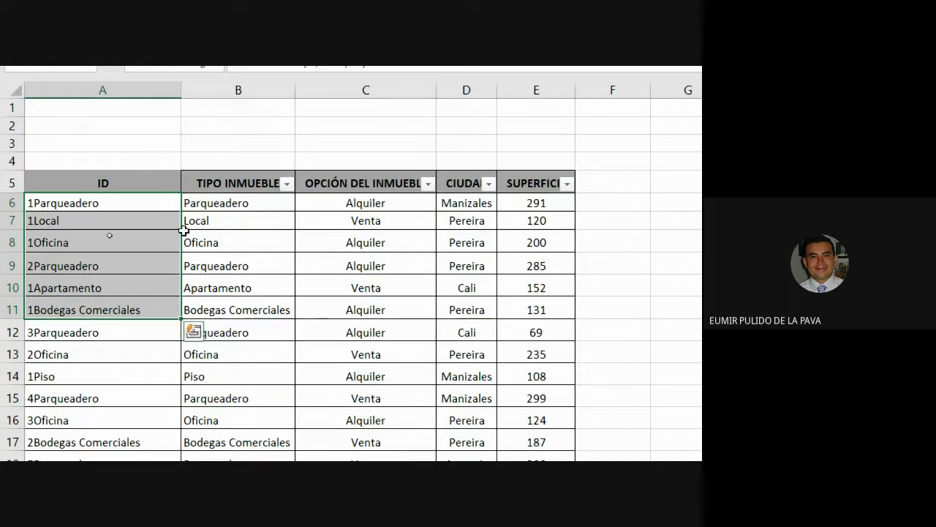
# Enter =BUSCARV(I5;$A$6:$E$49;5;0) in the first SUPERFICIE report cell
pyautogui.click(277, 264)
pyautogui.write('=busC')
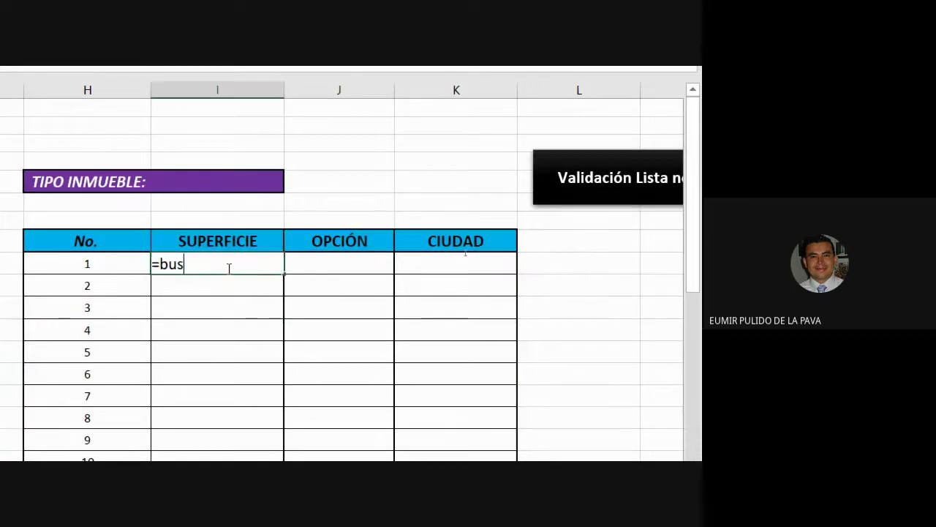
pyautogui.press('Down')
pyautogui.press('Down')
pyautogui.press('Tab')
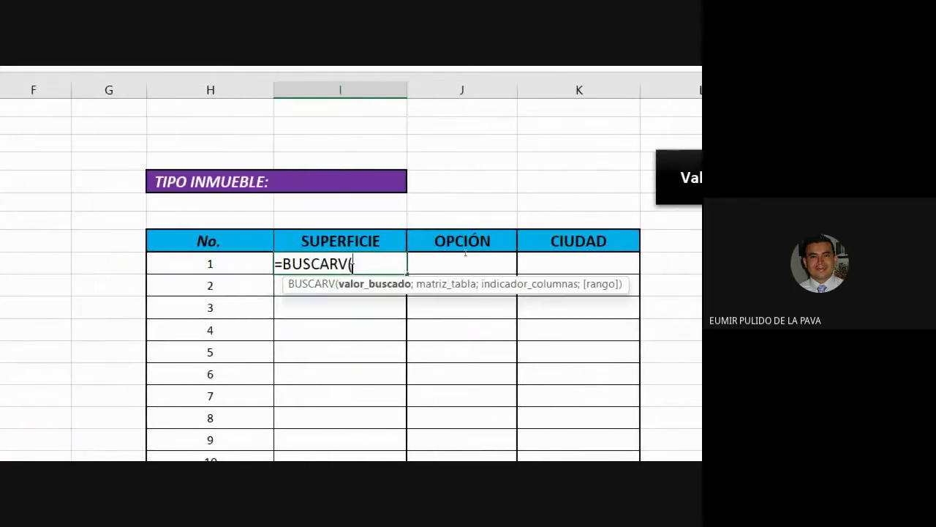
pyautogui.click(427, 202)
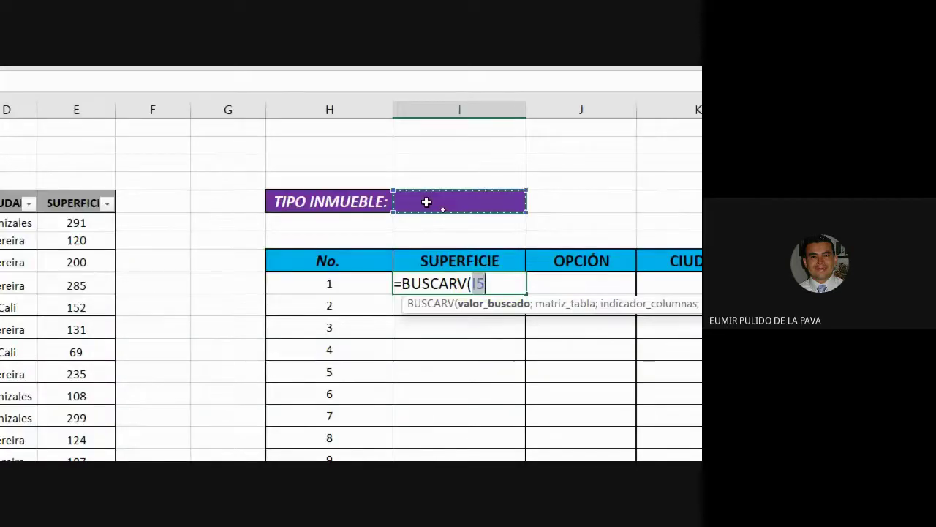
pyautogui.write(';')
pyautogui.moveTo(101, 183); pyautogui.dragTo(554, 362)
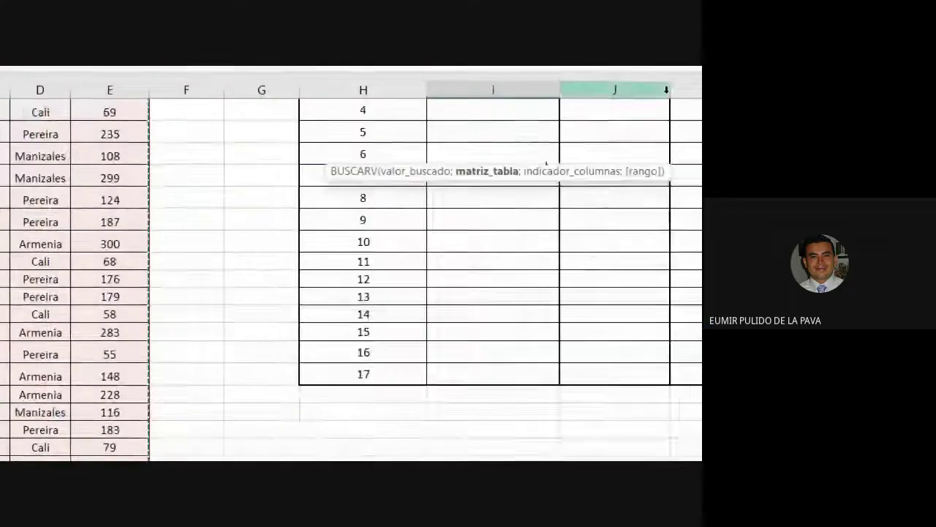
pyautogui.scroll(4, 629, 264)
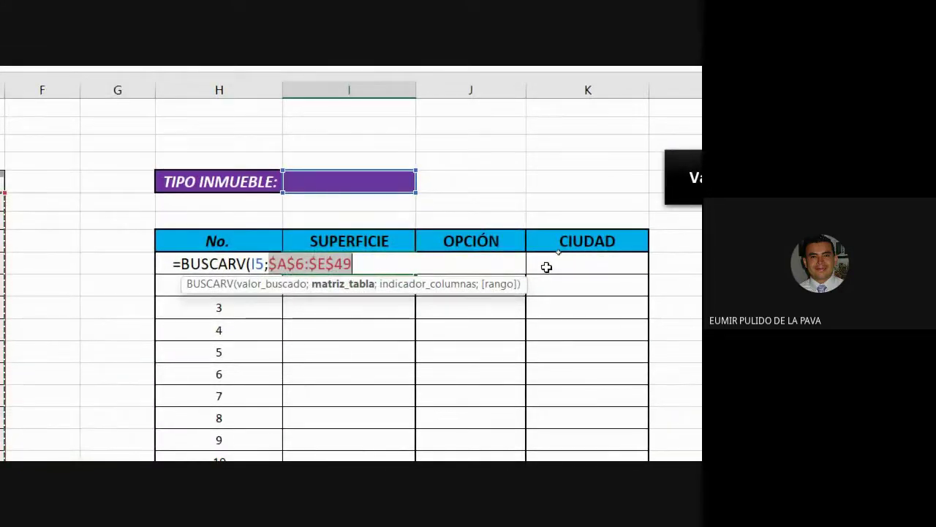
pyautogui.write(';')
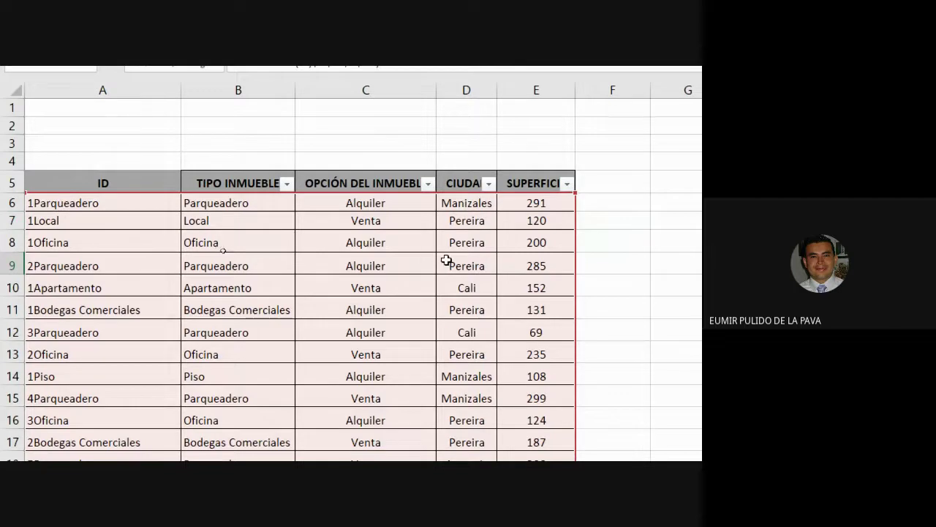
pyautogui.write('5;0')
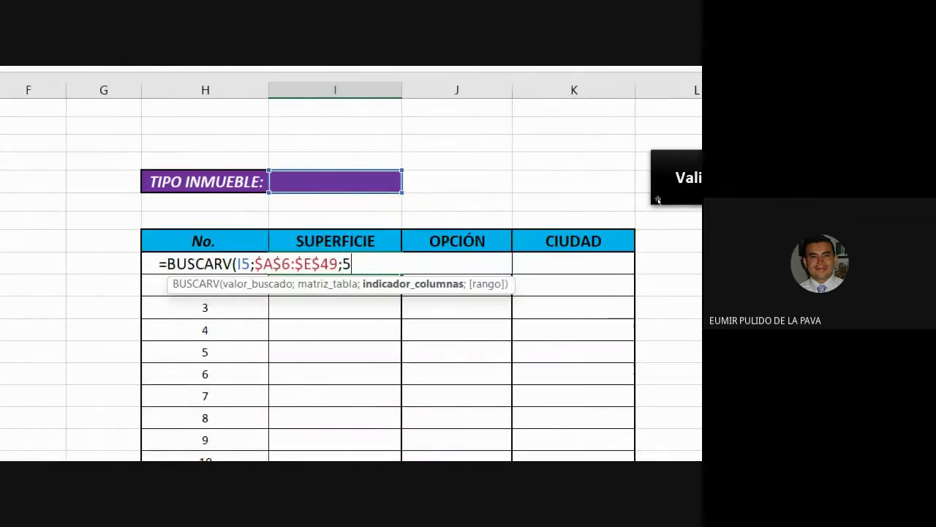
pyautogui.write(')')
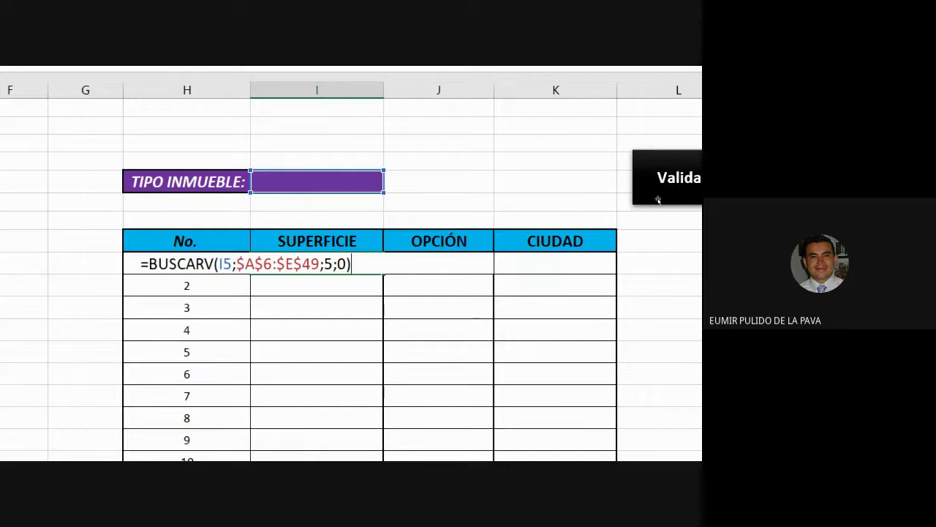
pyautogui.press('Return')
# Choose Parqueadero as the property type in I5, which yields #N/D
pyautogui.click(217, 180)
pyautogui.click(292, 184)
pyautogui.click(262, 196)
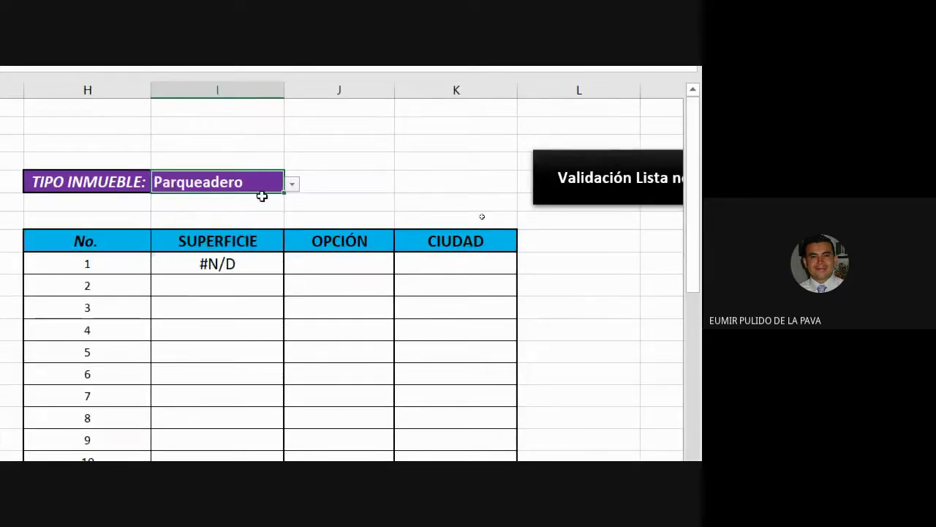
pyautogui.click(245, 262)
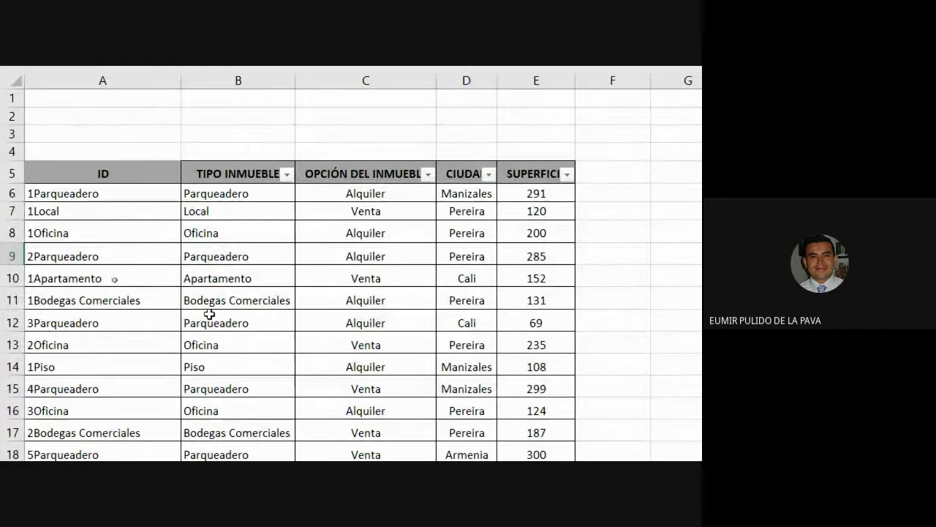
pyautogui.click(612, 176)
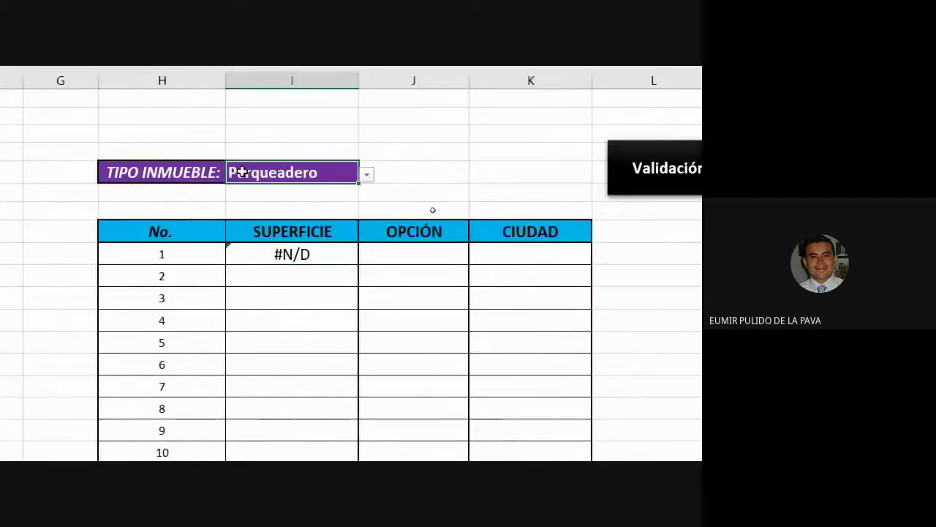
# Re-enter the SUPERFICIE lookup formula ending ;5;0) and widen column I
pyautogui.doubleClick(324, 250)
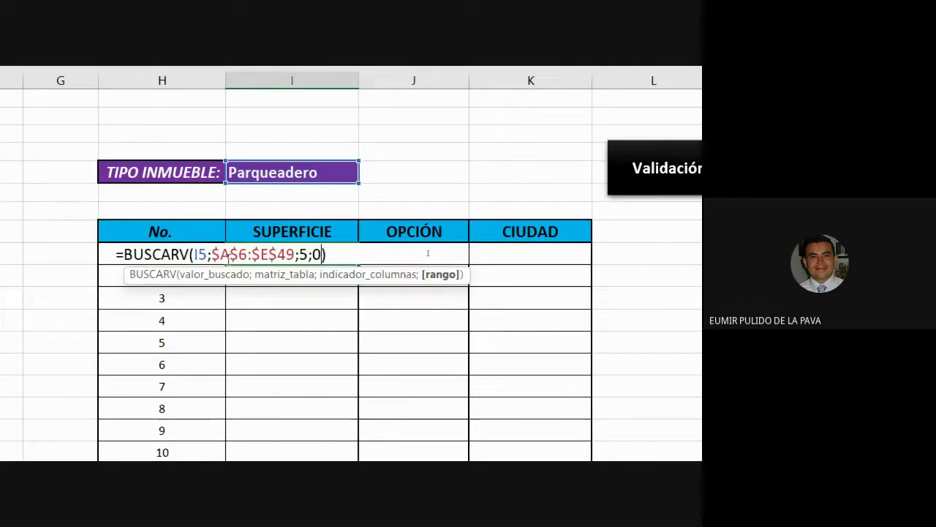
pyautogui.doubleClick(200, 254)
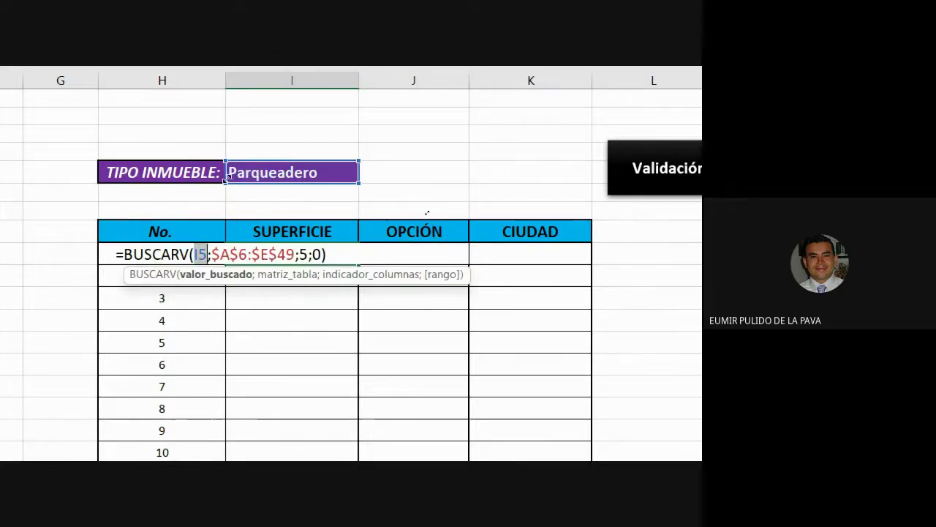
pyautogui.hscroll(-6, 51, 182)
pyautogui.hscroll(-1, 4, 231)
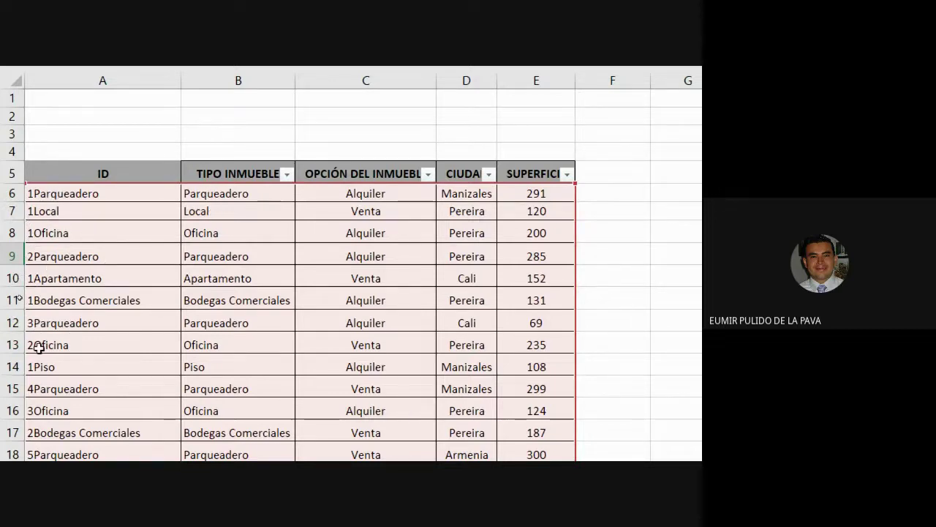
pyautogui.write(';5;0)')
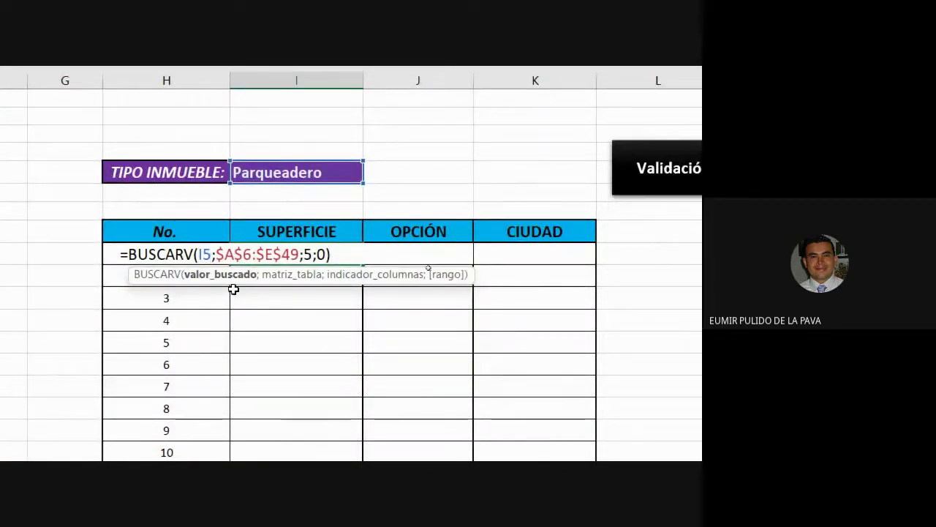
pyautogui.press('Return')
pyautogui.moveTo(366, 85); pyautogui.dragTo(668, 113)
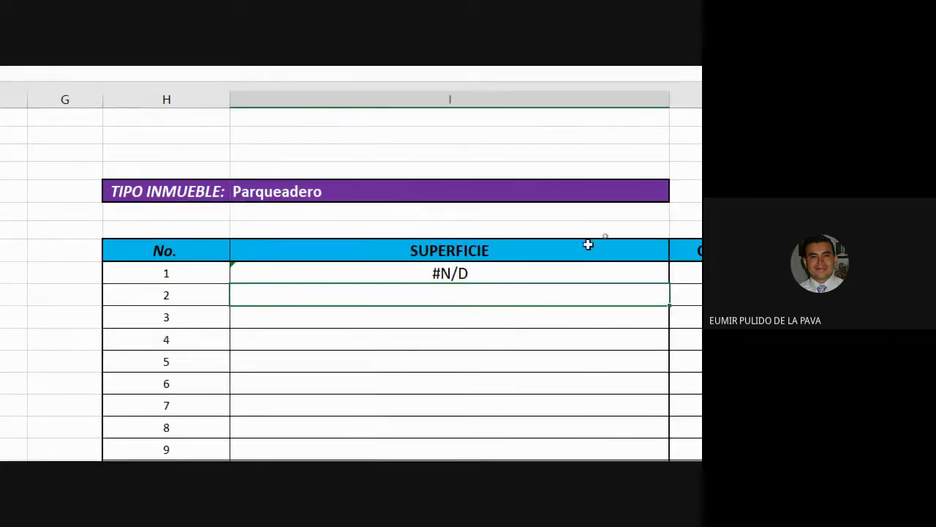
# Insert H9& before I5 in the BUSCARV lookup value
pyautogui.doubleClick(479, 273)
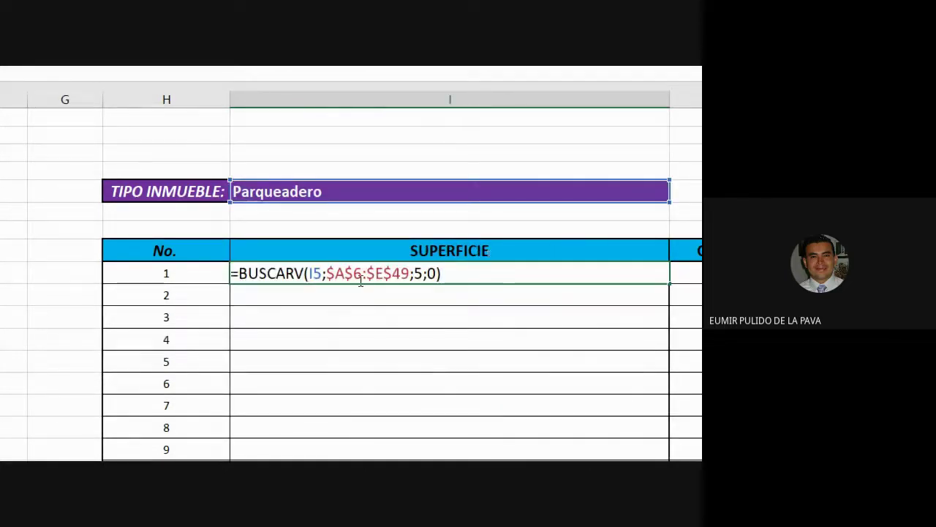
pyautogui.doubleClick(313, 273)
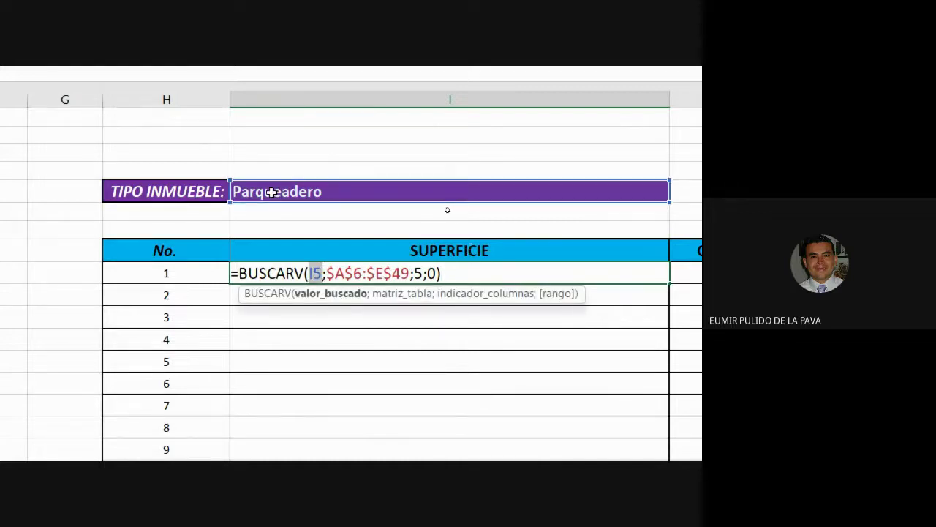
pyautogui.click(310, 273)
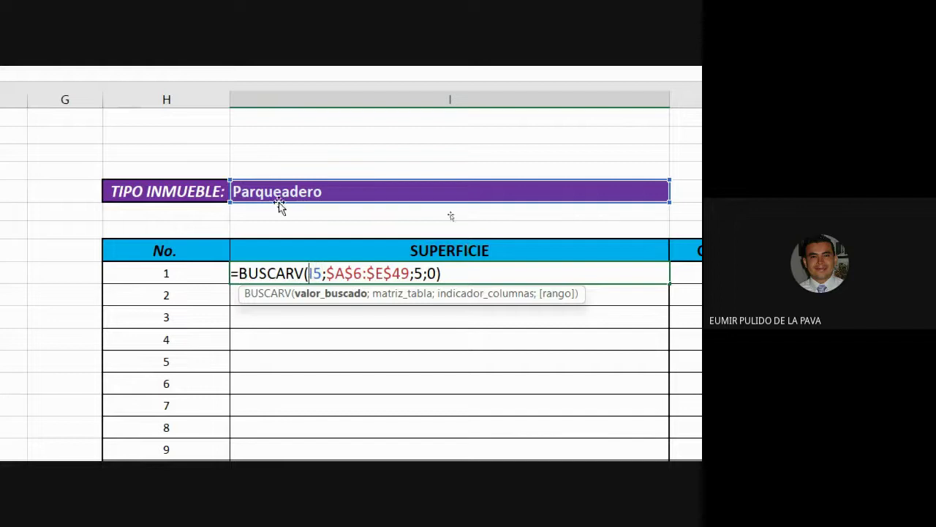
pyautogui.click(162, 274)
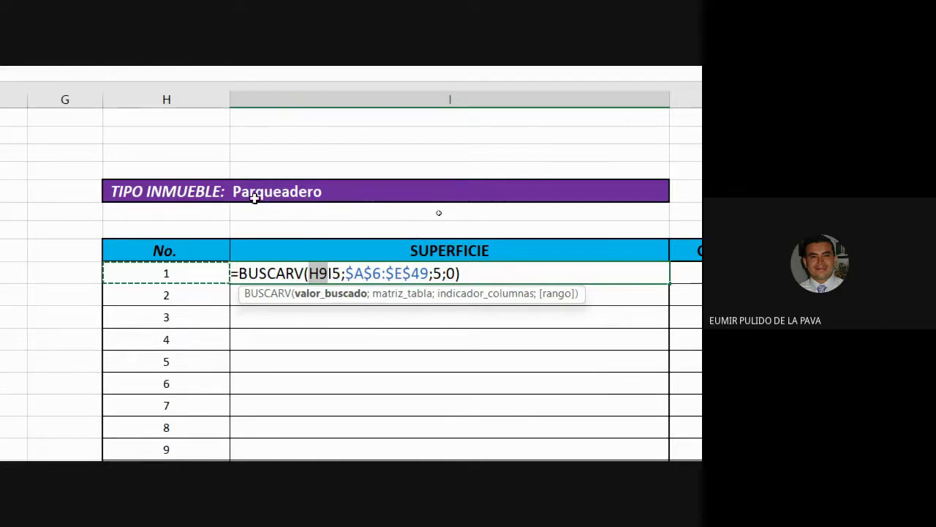
pyautogui.write('&')
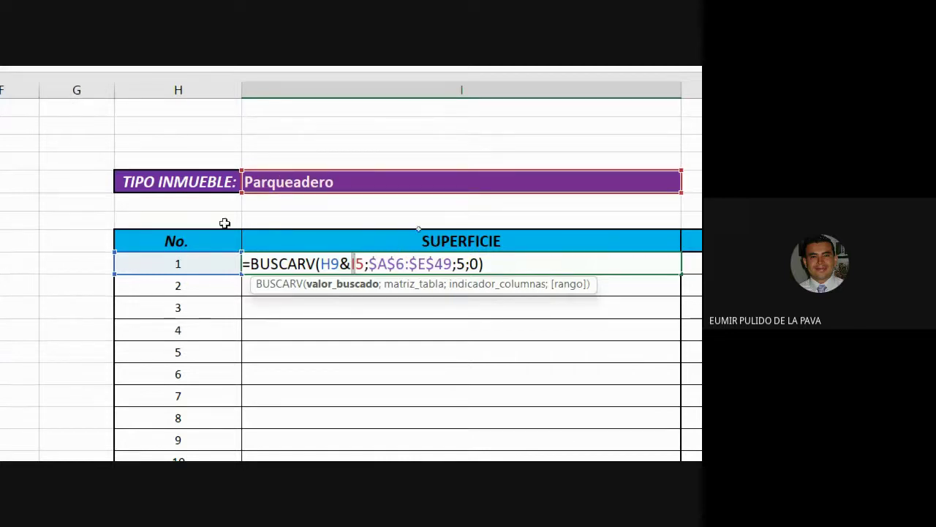
pyautogui.hscroll(-5, 225, 223)
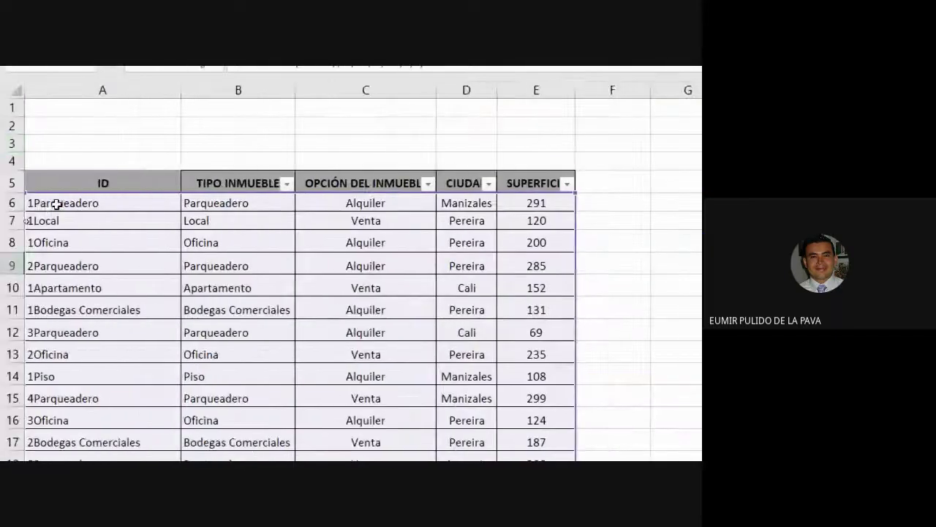
pyautogui.hscroll(5, 429, 296)
pyautogui.hscroll(1, 655, 277)
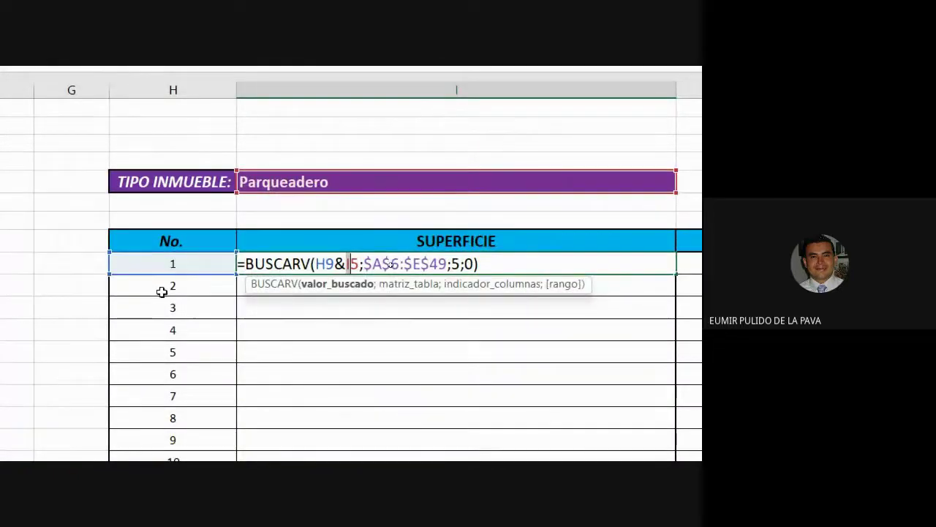
pyautogui.hscroll(-5, 48, 277)
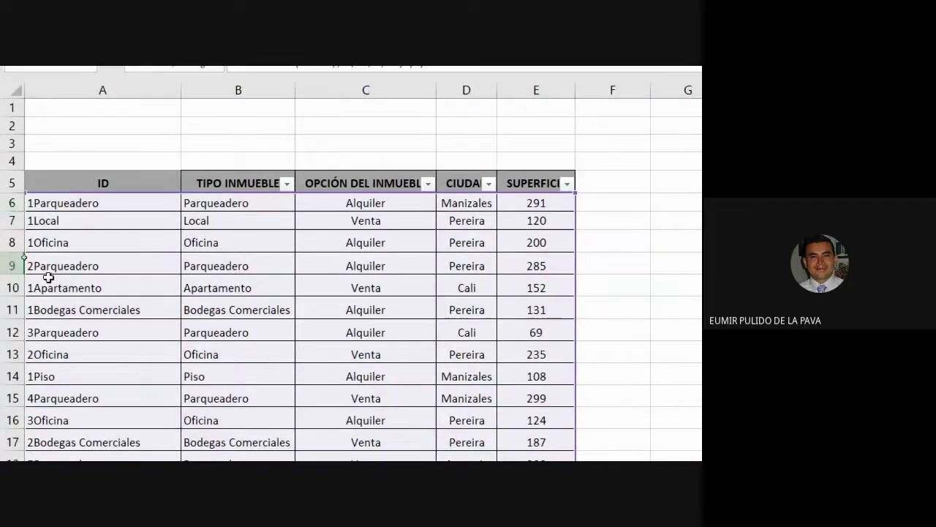
pyautogui.hscroll(5, 66, 266)
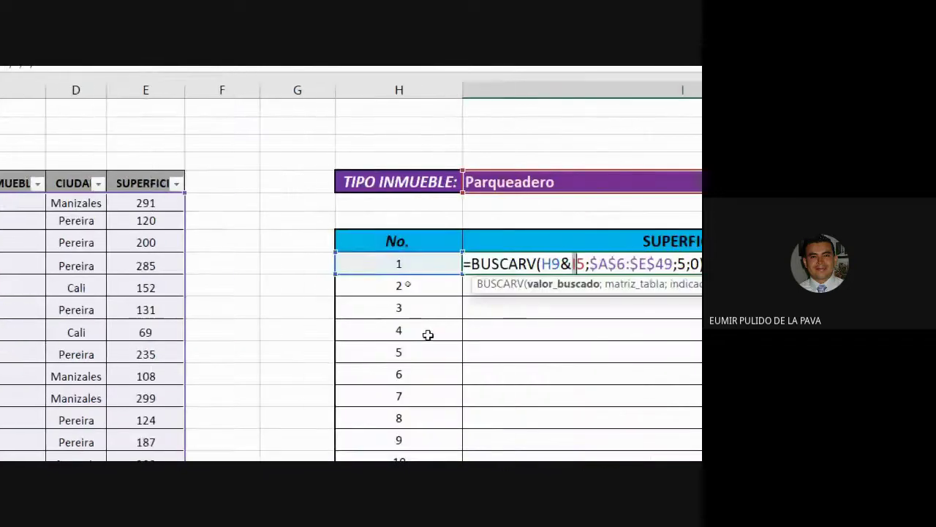
pyautogui.hscroll(-5, 416, 314)
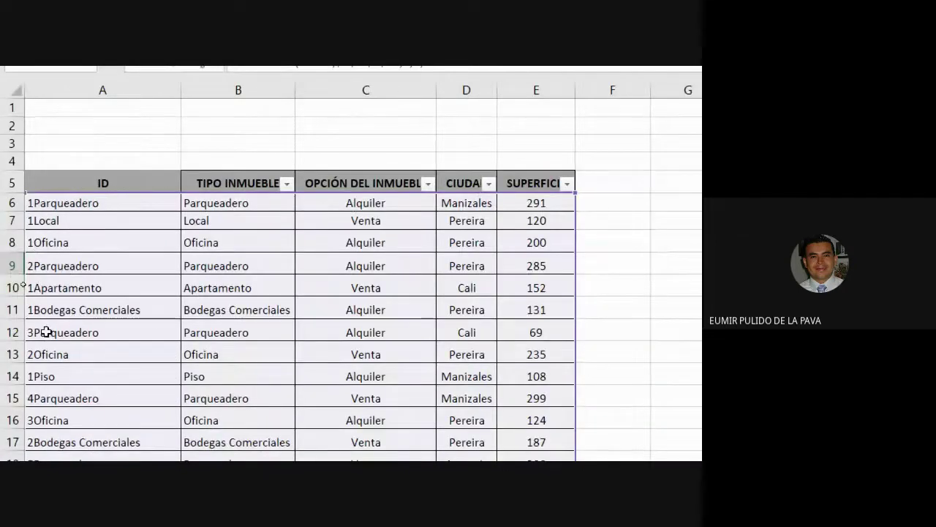
pyautogui.hscroll(5, 46, 332)
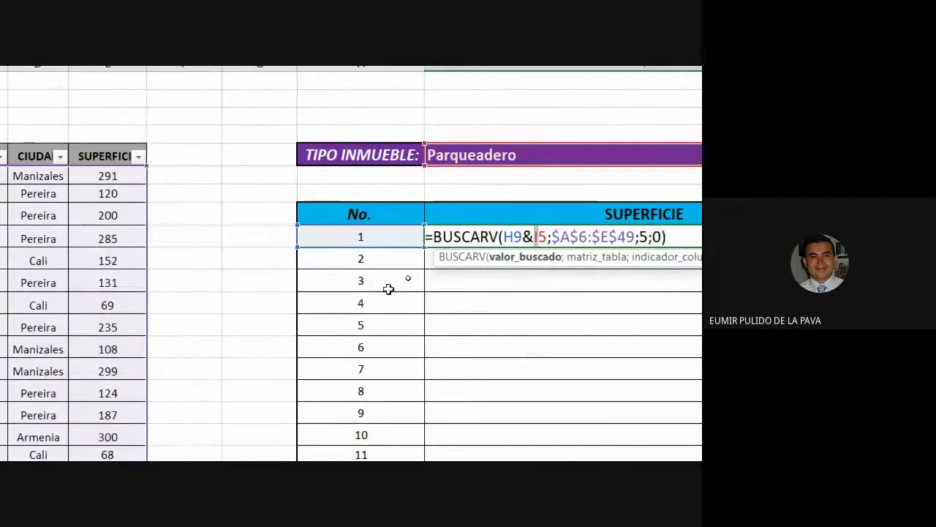
pyautogui.hscroll(4, 523, 337)
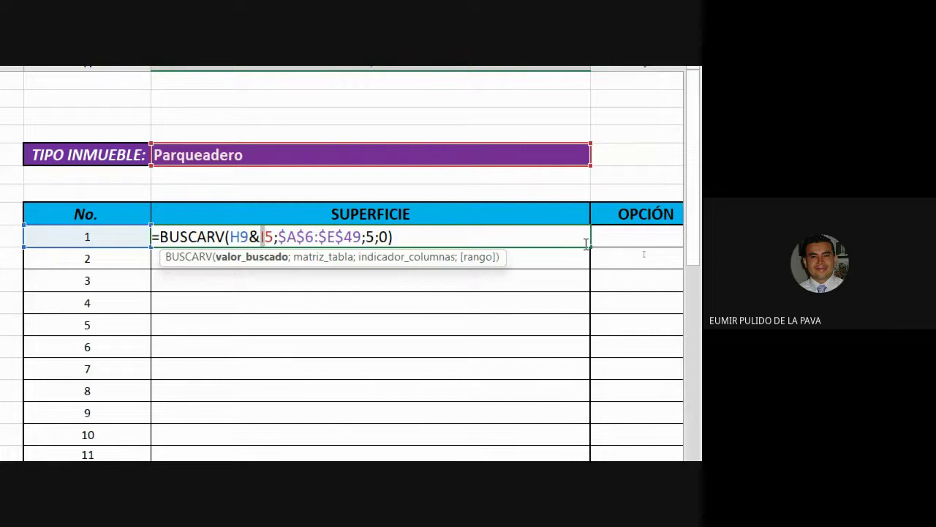
# Anchor the references as $H9 and $I$5 and commit, returning 291
pyautogui.click(232, 236)
pyautogui.press('F4')
pyautogui.press('F4')
pyautogui.press('F4')
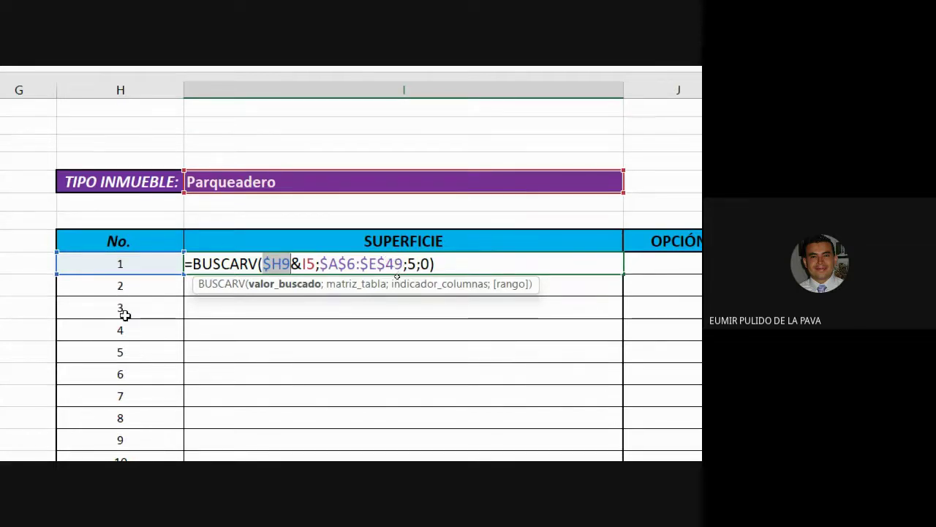
pyautogui.click(305, 263)
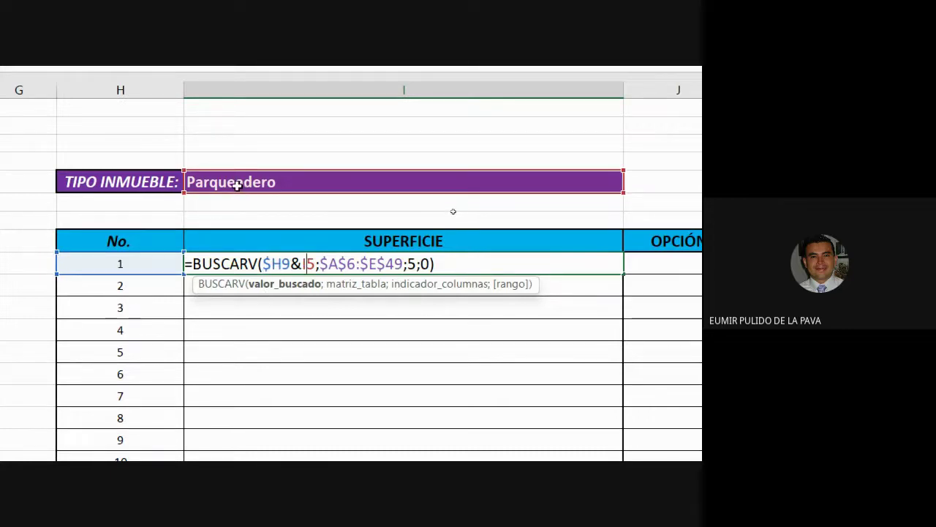
pyautogui.press('F4')
pyautogui.press('F4')
pyautogui.press('F4')
pyautogui.press('F4')
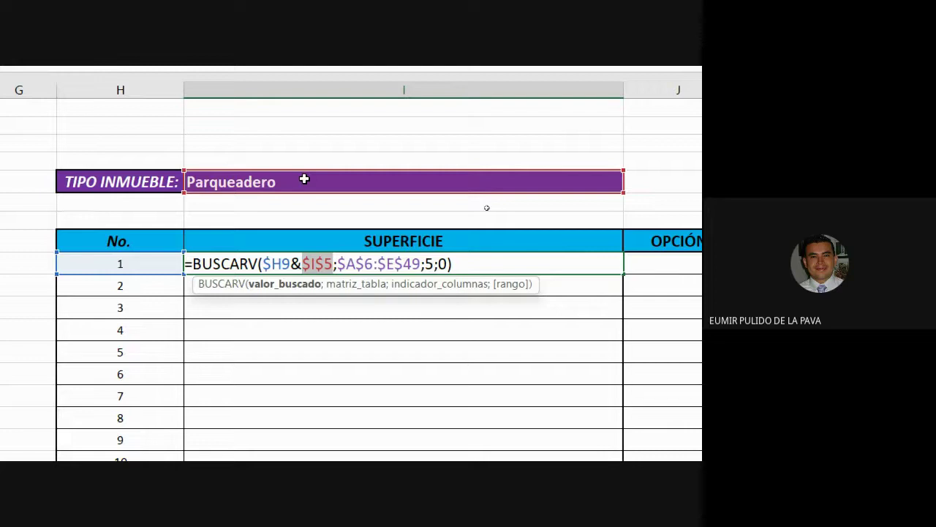
pyautogui.press('Return')
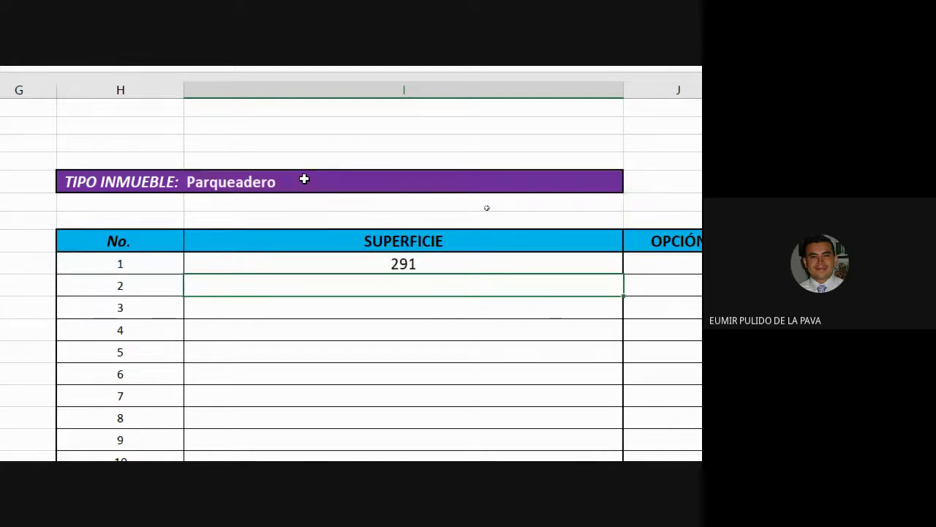
# Copy the lookup down through row 17: 291, 285, 69, 299, 300, 215, then #N/D
pyautogui.click(526, 217)
pyautogui.moveTo(590, 230); pyautogui.dragTo(602, 322)
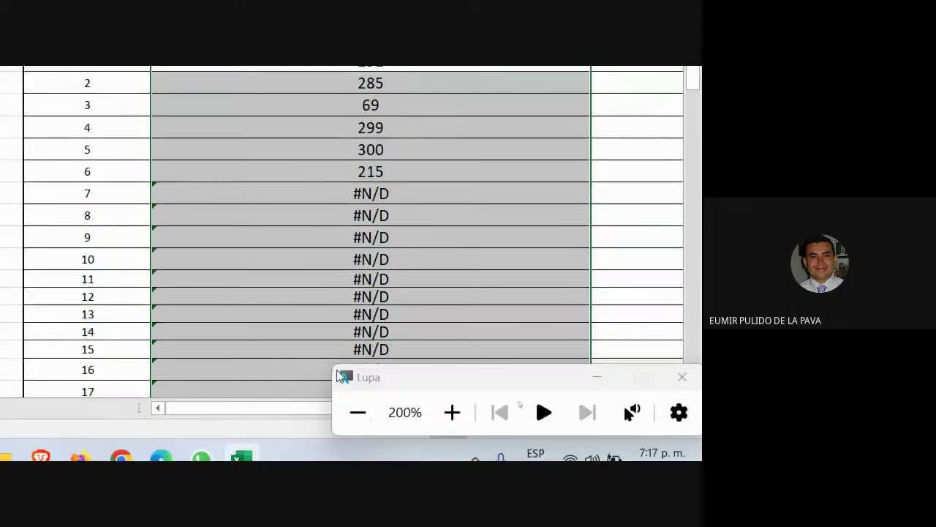
pyautogui.moveTo(281, 190); pyautogui.dragTo(378, 352)
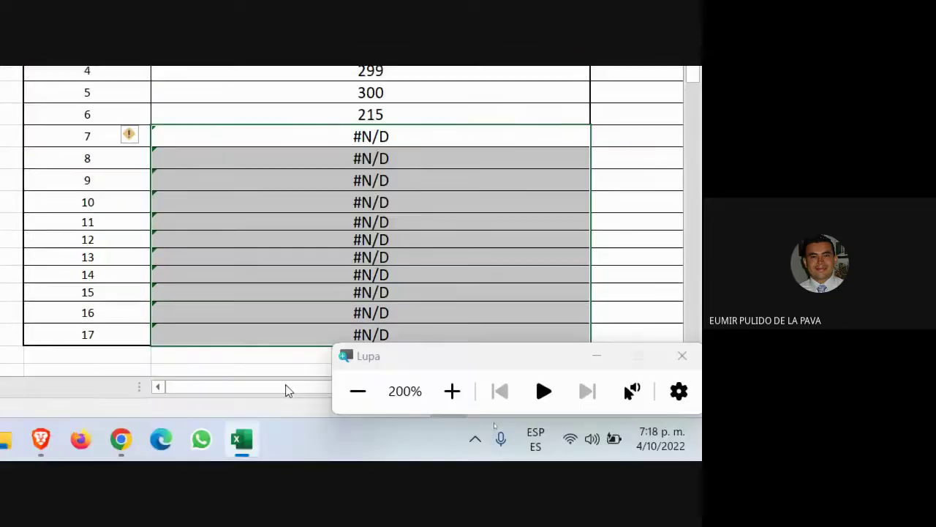
pyautogui.click(356, 391)
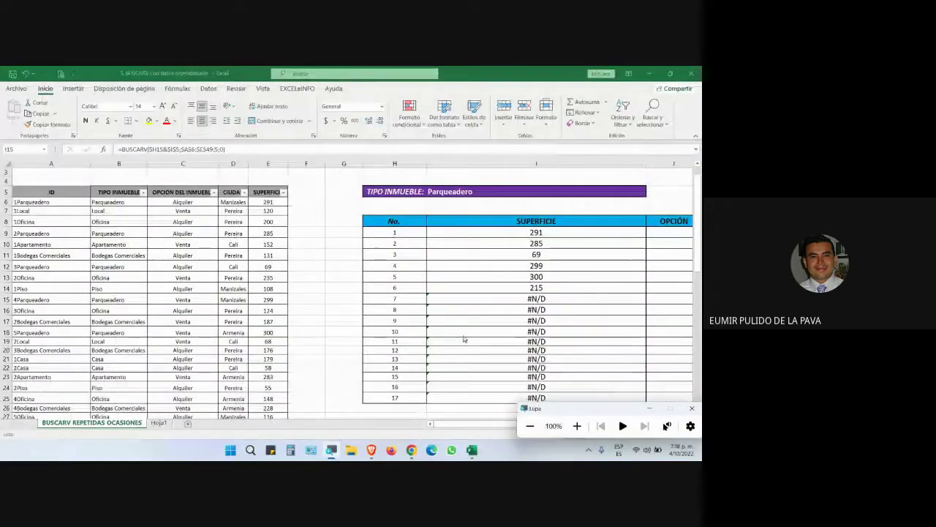
pyautogui.hotkey('ctrl', 'shift', 'Down')
# Scroll down to the table's last rows and select the existing 6Parqueadero key and type
pyautogui.click(399, 301)
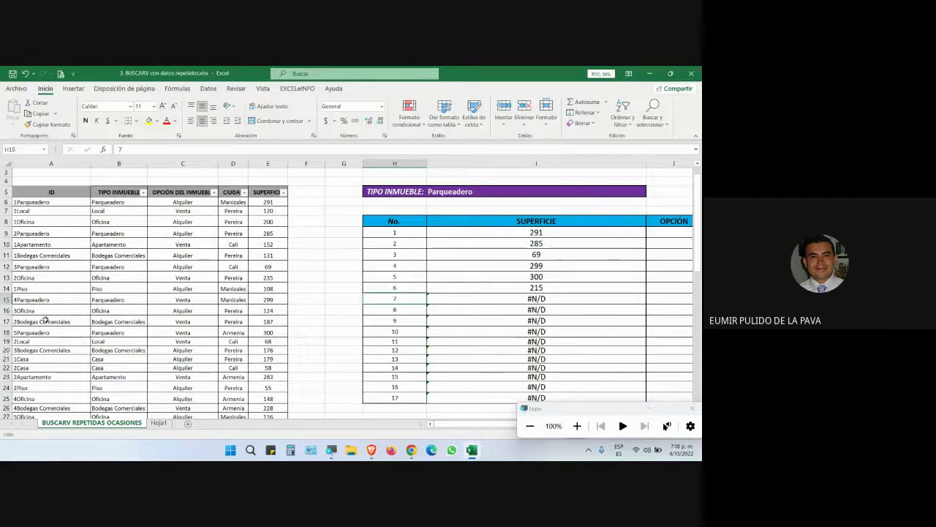
pyautogui.scroll(-4, 64, 327)
pyautogui.scroll(-2, 63, 326)
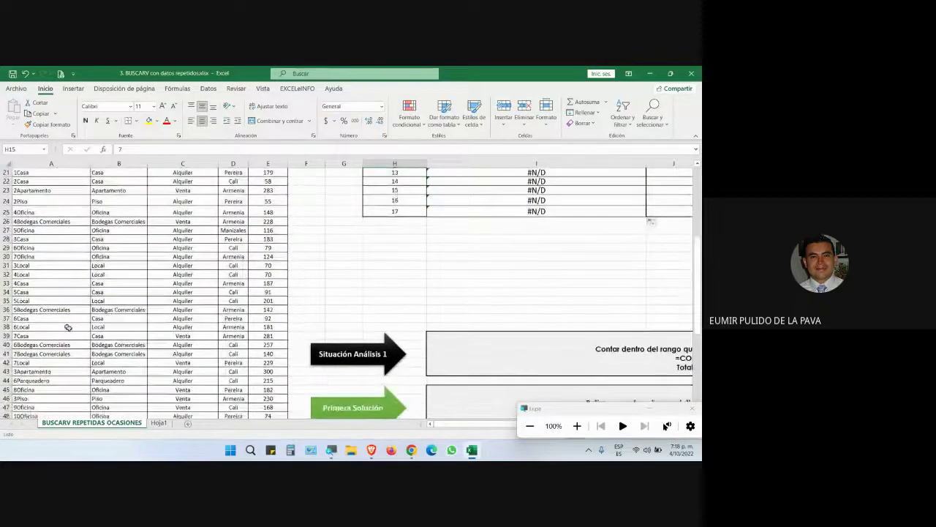
pyautogui.click(36, 381)
pyautogui.moveTo(37, 381); pyautogui.dragTo(109, 381)
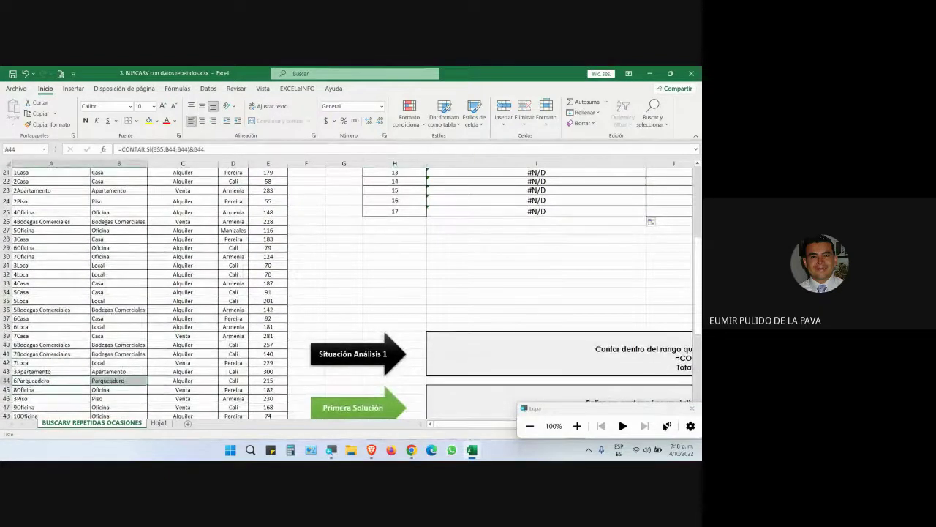
pyautogui.click(577, 426)
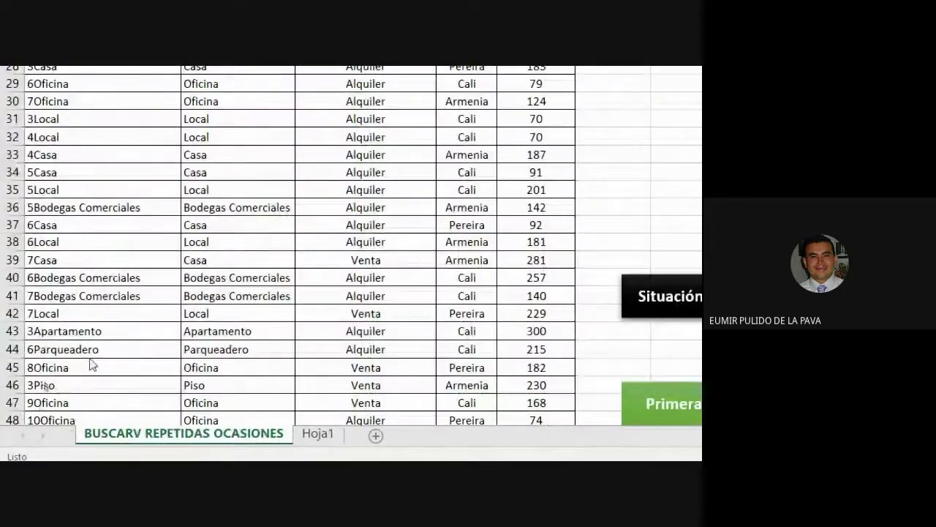
pyautogui.scroll(-1, 155, 350)
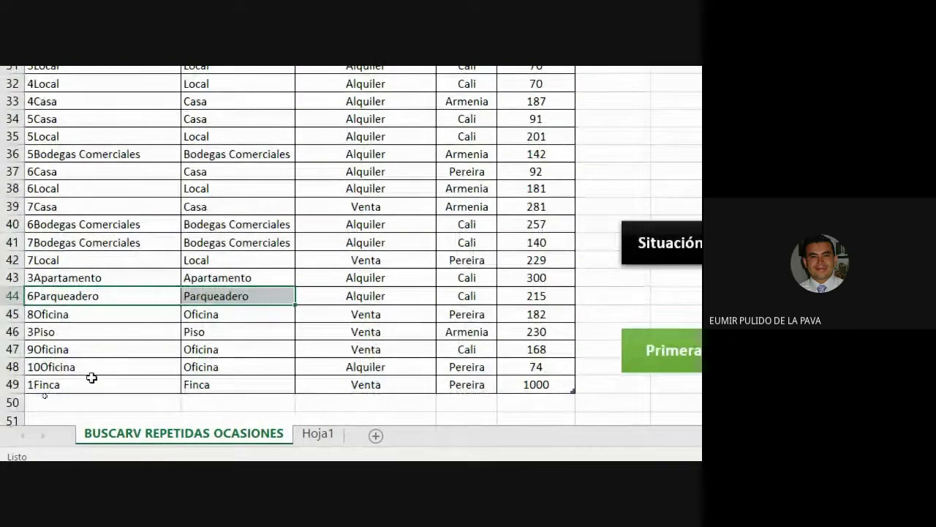
# Enter Parqueadero in B50 and fill the ID key down to create 7Parqueadero in A50
pyautogui.click(212, 406)
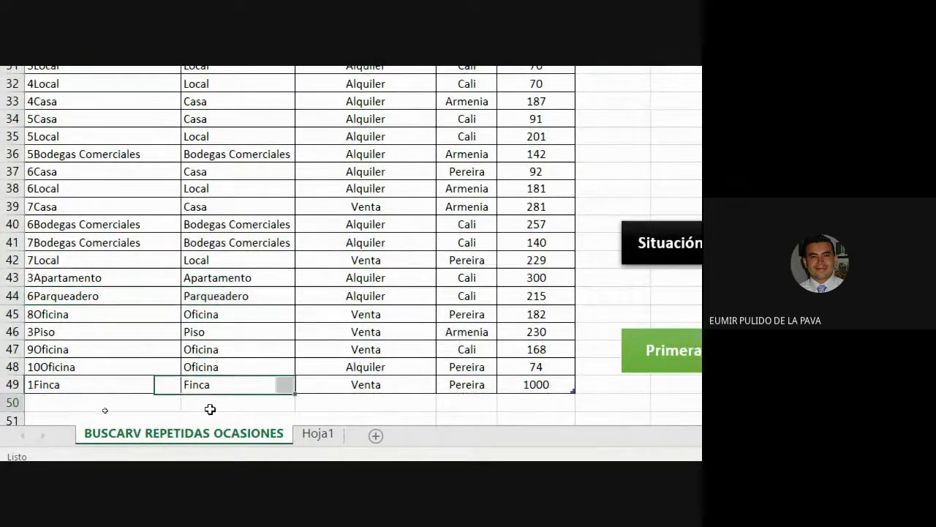
pyautogui.write('Parqueadero')
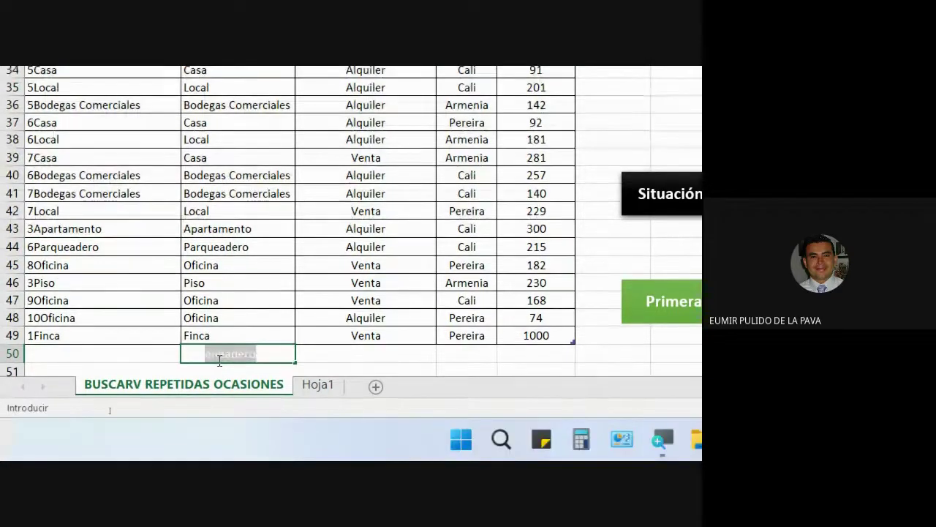
pyautogui.press('Tab')
pyautogui.click(78, 355)
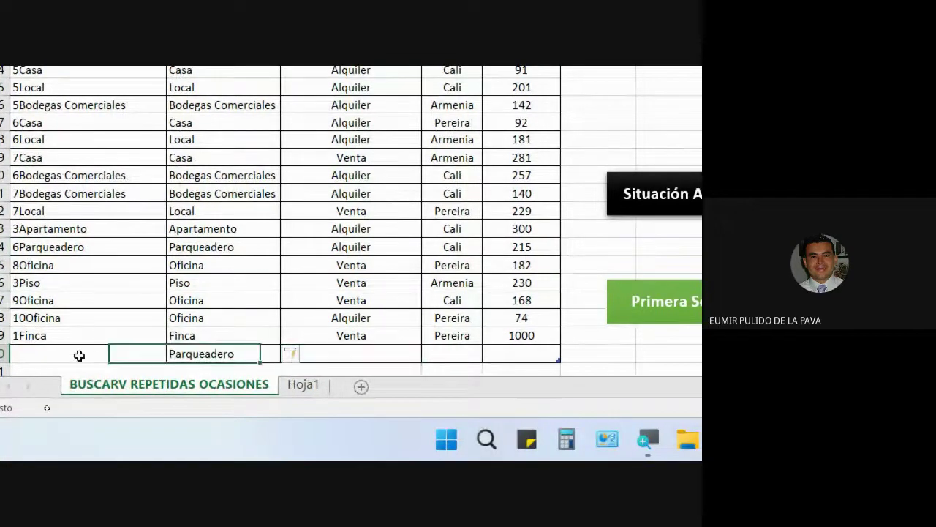
pyautogui.click(129, 335)
pyautogui.moveTo(167, 347); pyautogui.dragTo(167, 356)
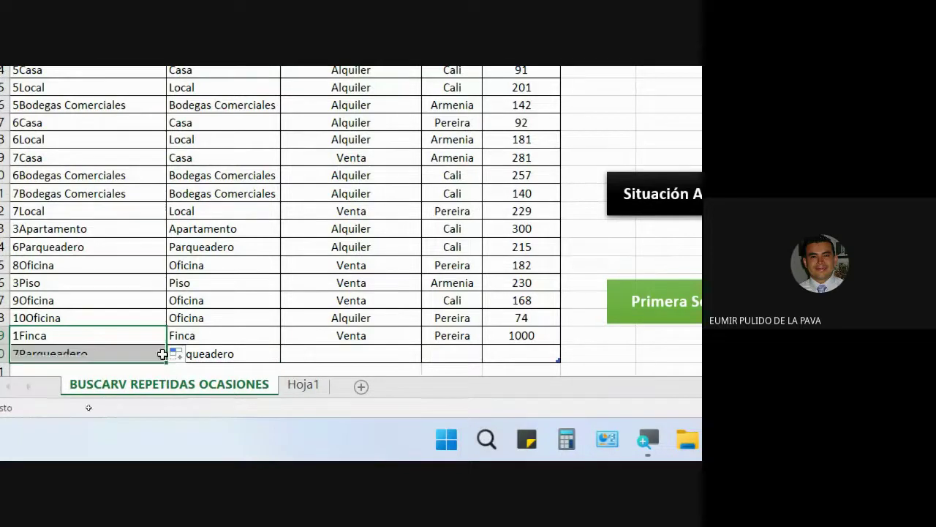
# Fill C50–E50 with Permuta, Medellín and surface 10
pyautogui.click(345, 354)
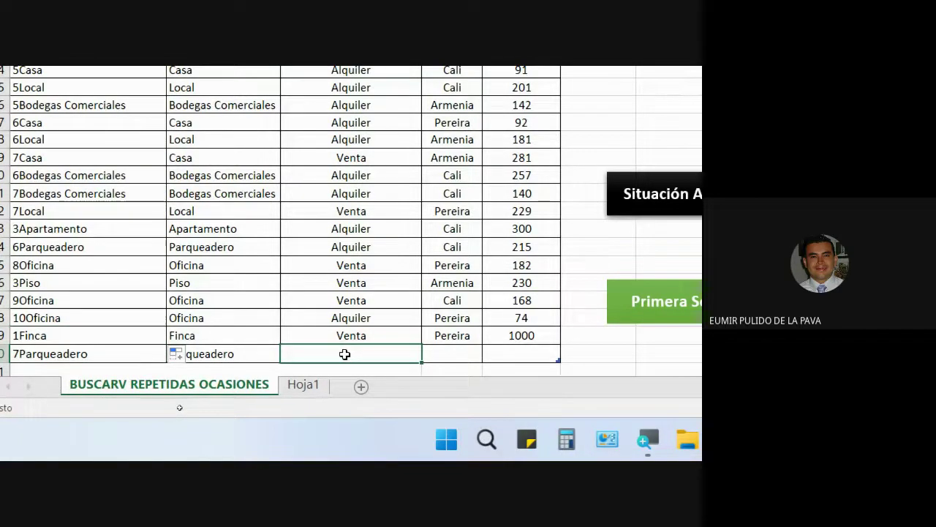
pyautogui.write('pERMUTA')
pyautogui.press('Tab')
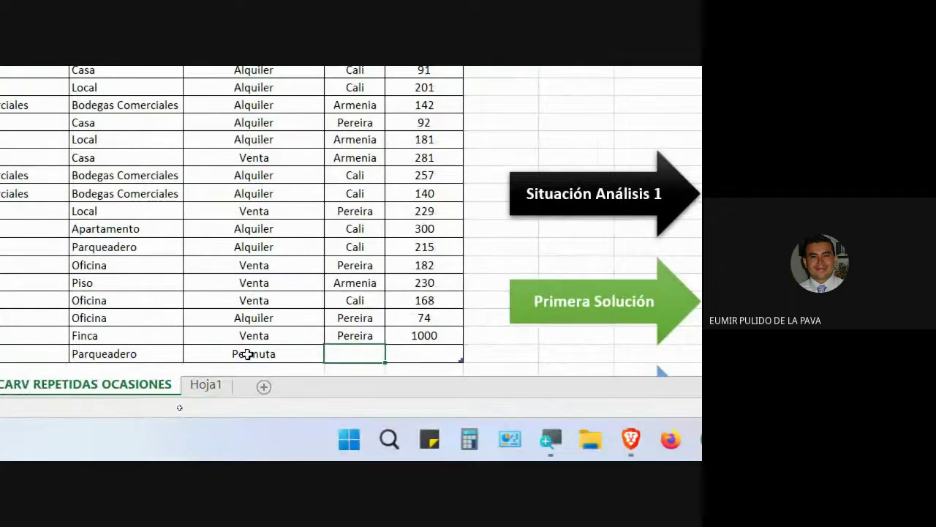
pyautogui.write('Medellín')
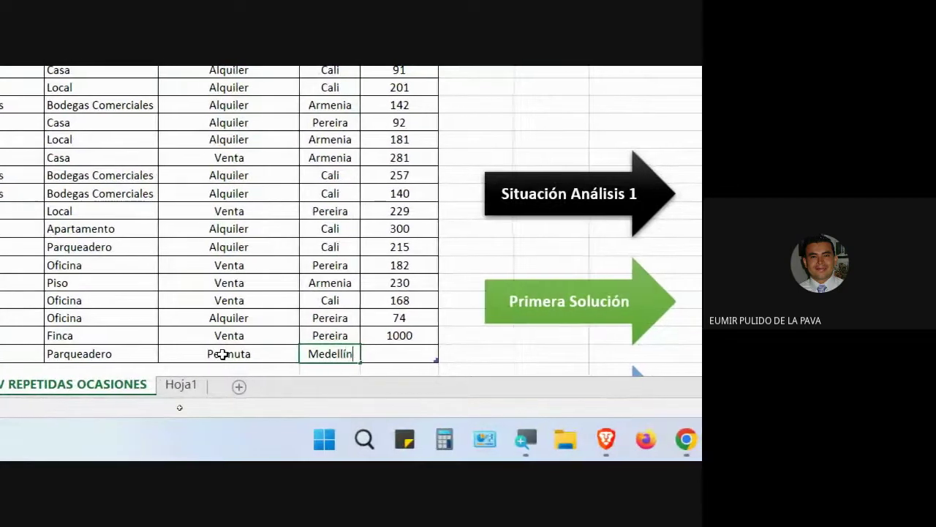
pyautogui.press('Tab')
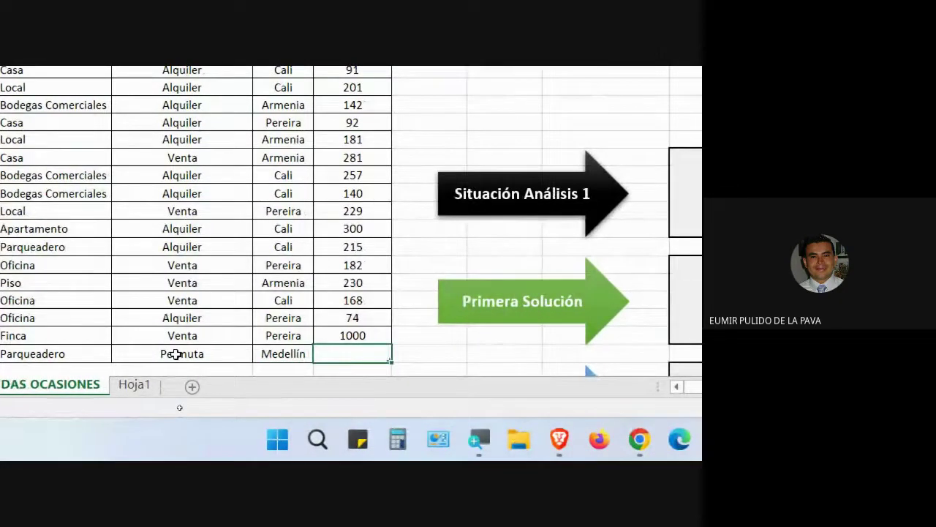
pyautogui.write('10')
pyautogui.press('Return')
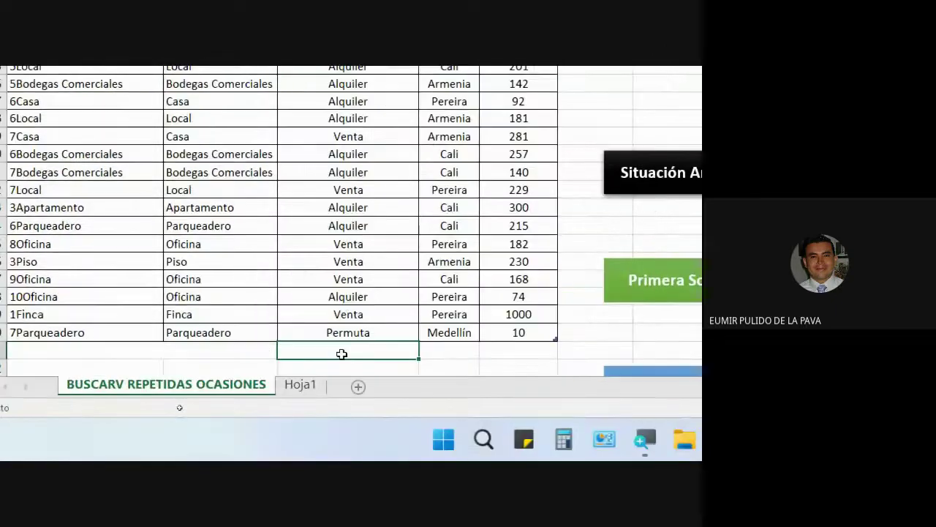
pyautogui.click(505, 332)
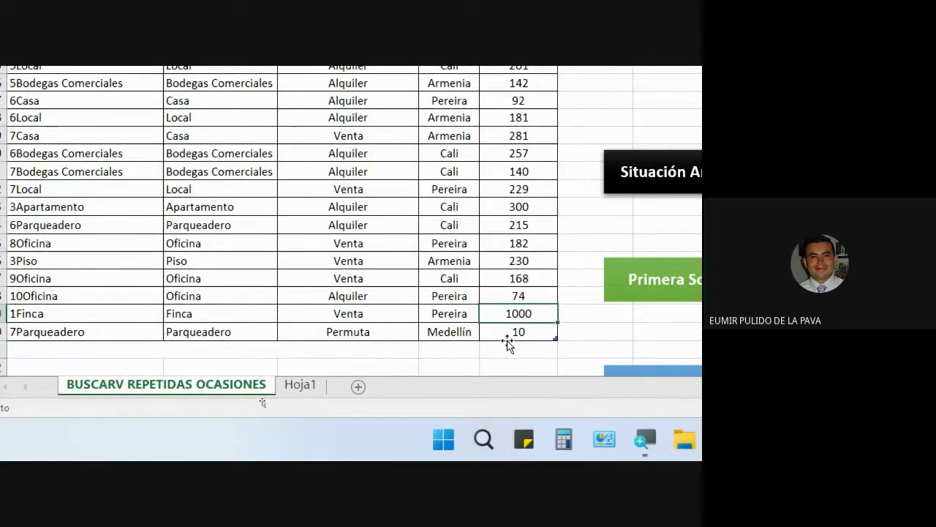
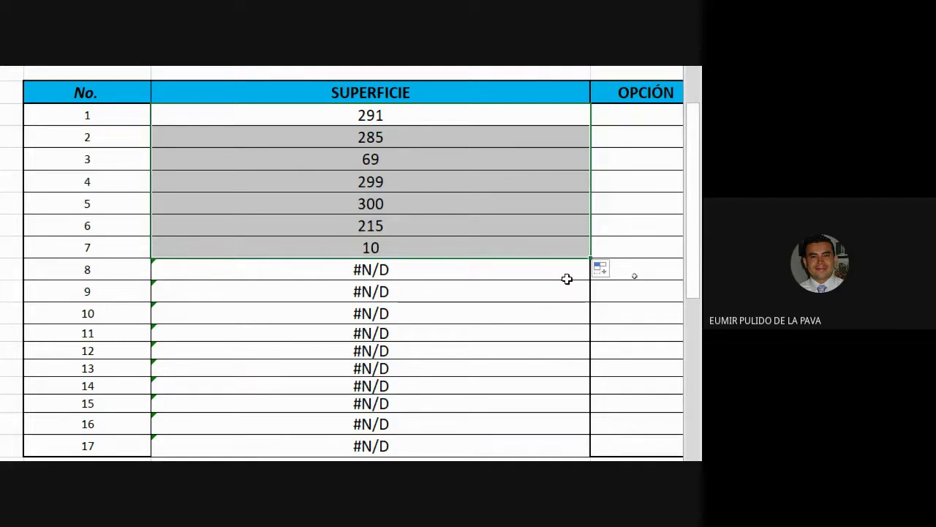
# AutoFit the SUPERFICIE column I to its heading width
pyautogui.hotkey('ctrl', 'shift', 'F1')
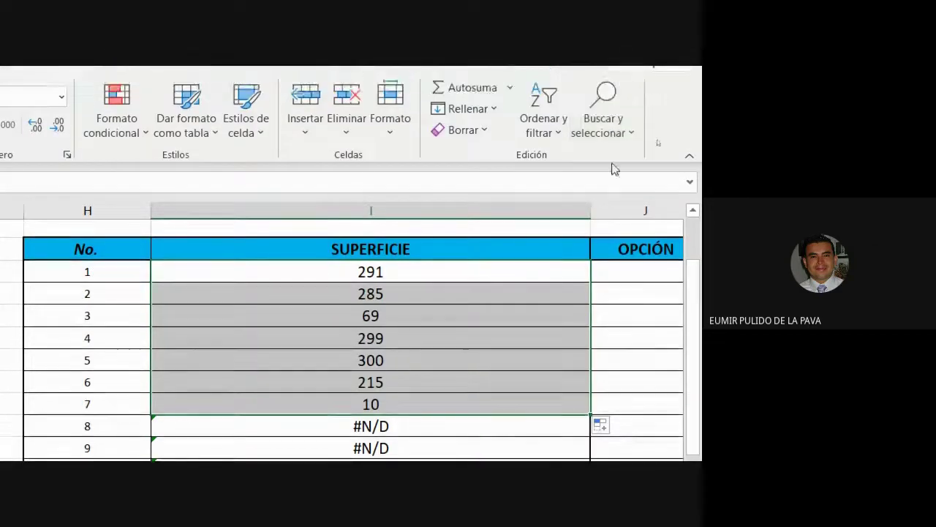
pyautogui.doubleClick(588, 208)
pyautogui.click(240, 279)
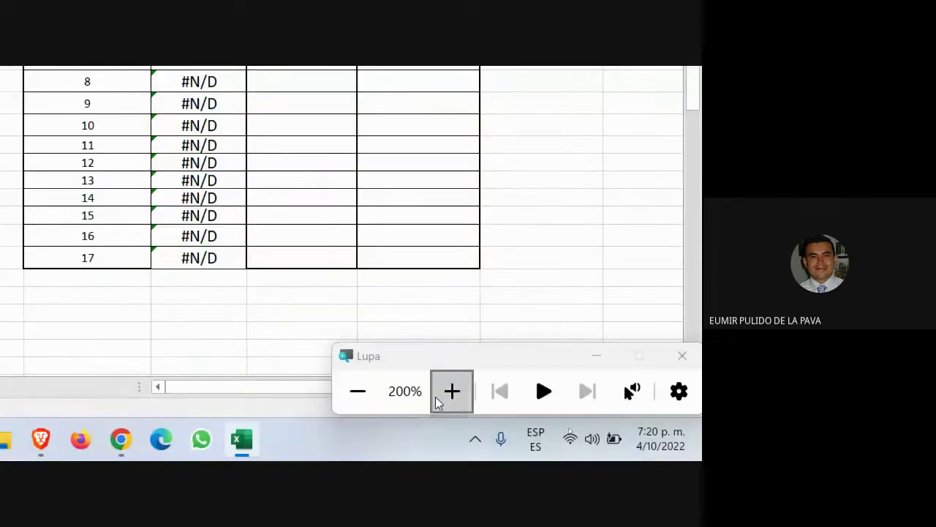
# Bring the Google Meet call window to the front from Chrome
pyautogui.click(344, 399)
pyautogui.click(411, 450)
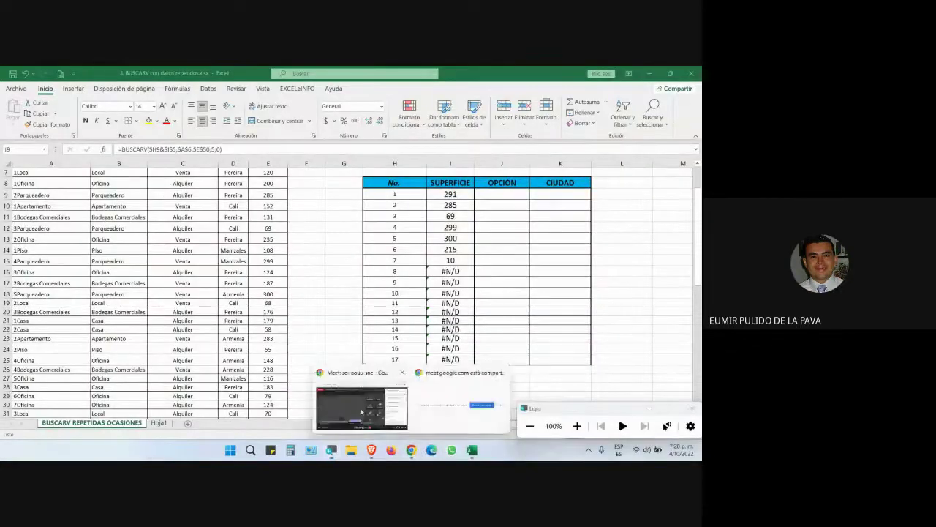
pyautogui.click(373, 384)
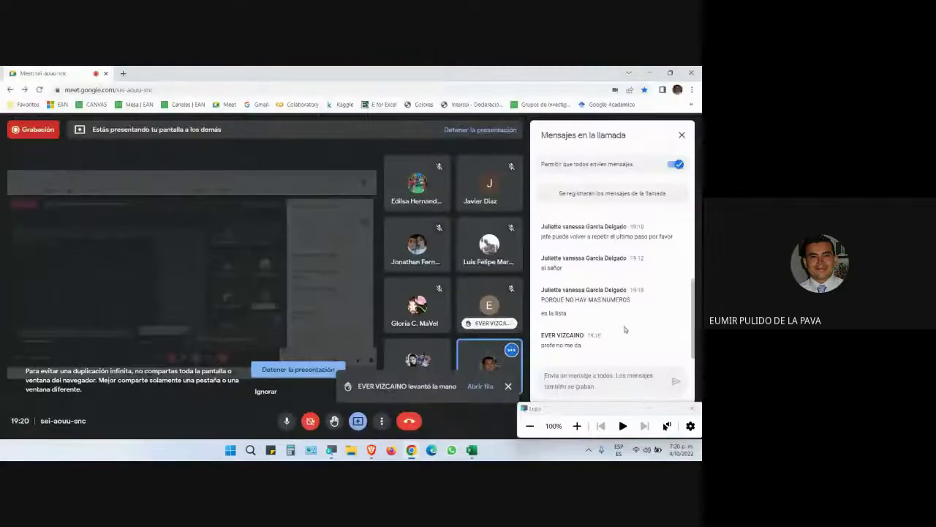
# Glance at the Meet call, then return to the Excel workbook with the SUPERFICIE table
pyautogui.click(646, 416)
pyautogui.click(648, 408)
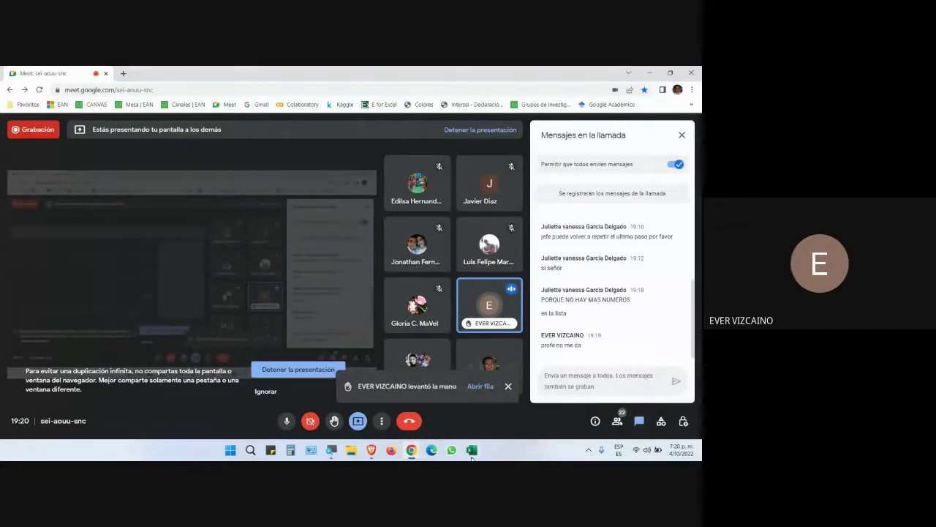
pyautogui.moveTo(479, 452)
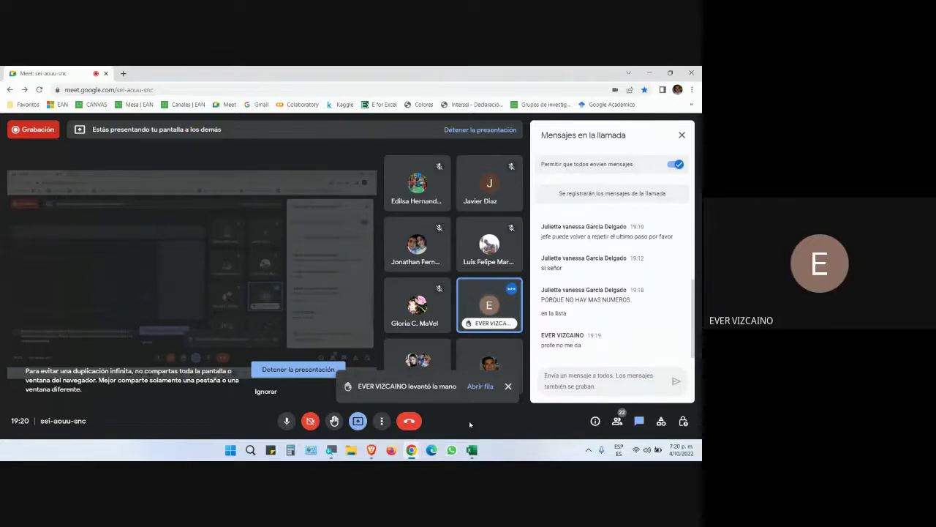
pyautogui.click(471, 450)
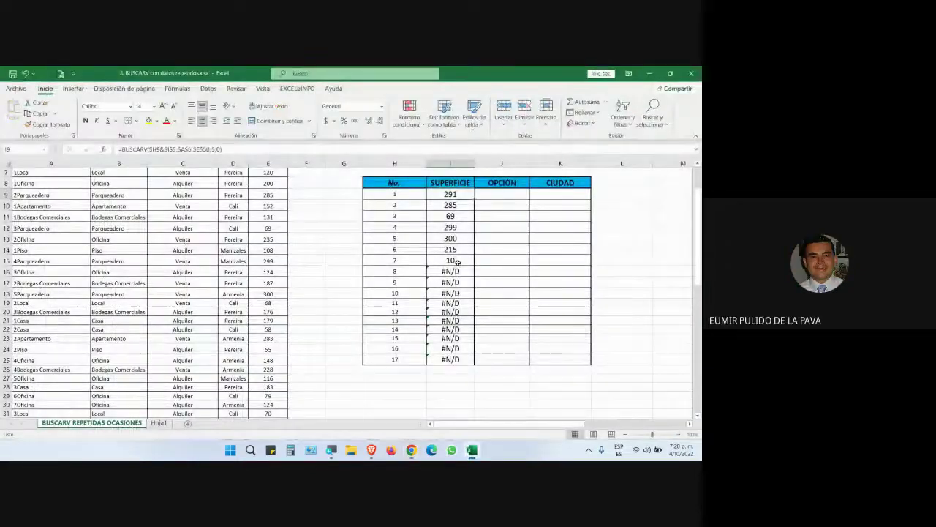
# Widen the SUPERFICIE column I
pyautogui.moveTo(476, 160); pyautogui.dragTo(564, 157)
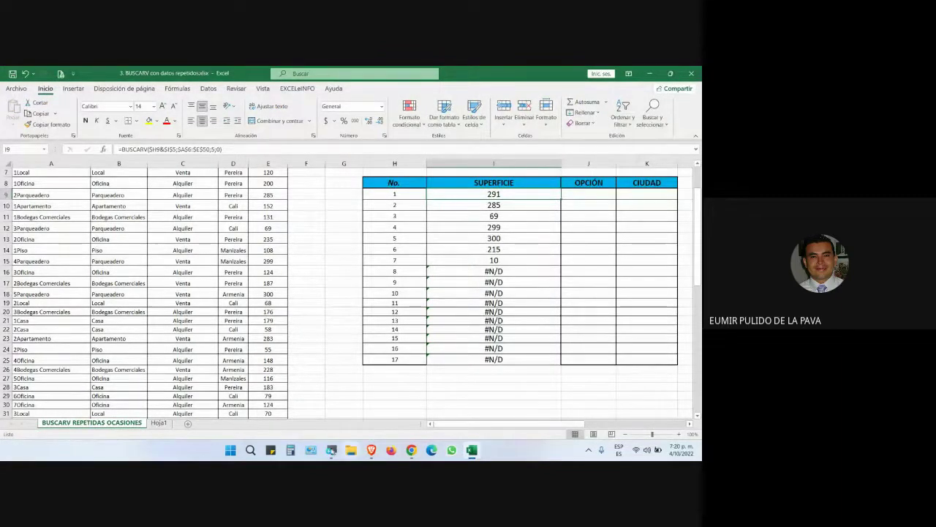
pyautogui.click(332, 450)
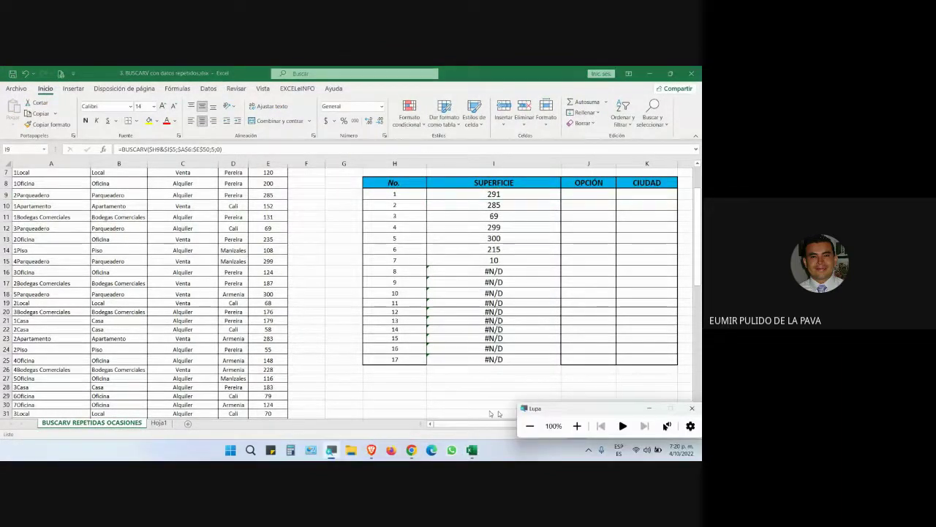
pyautogui.click(576, 426)
# Review I9's BUSCARV arguments: $H9&$I$5 key, $A$6:$E$50 table, column 5, exact match 0
pyautogui.doubleClick(439, 315)
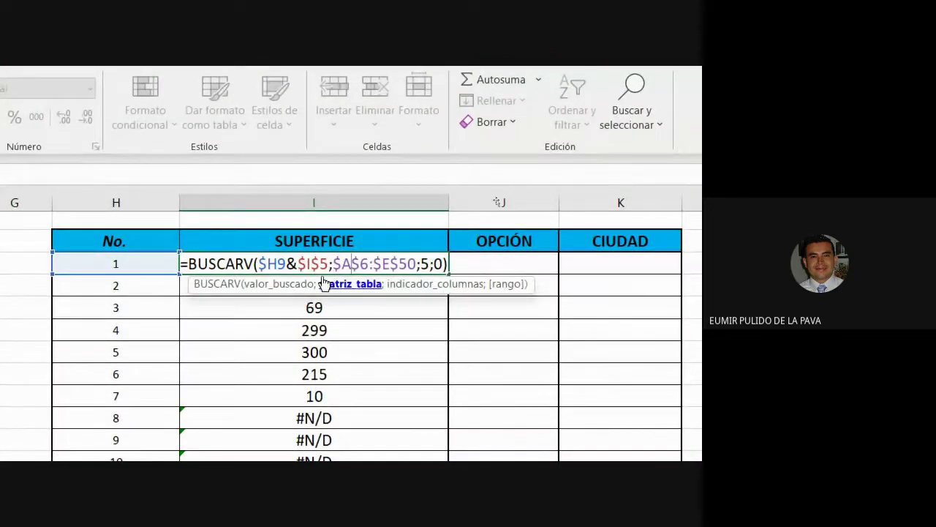
pyautogui.moveTo(259, 266); pyautogui.dragTo(286, 267)
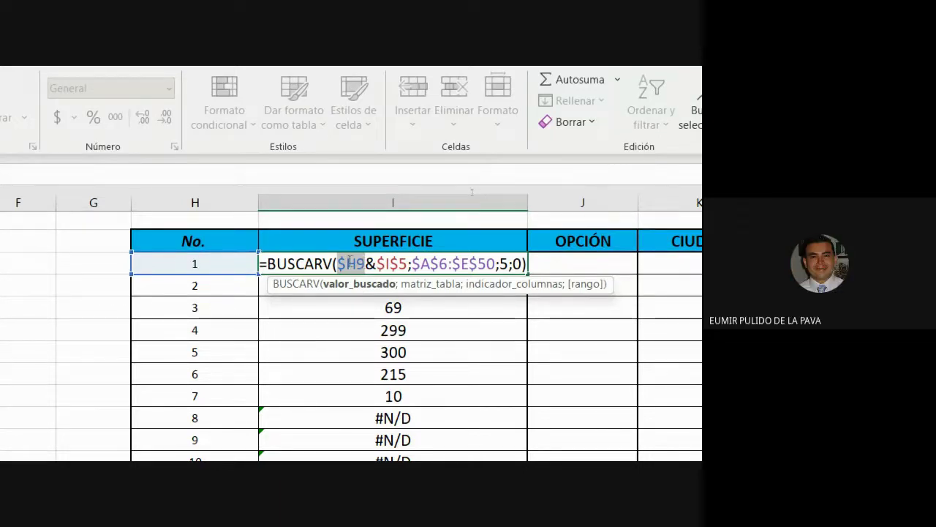
pyautogui.moveTo(337, 265); pyautogui.dragTo(381, 265)
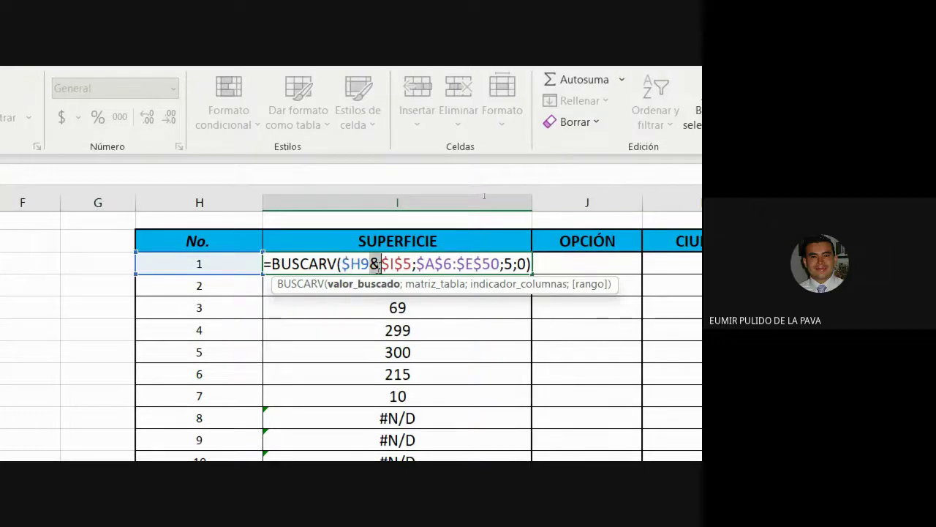
pyautogui.scroll(2, 358, 256)
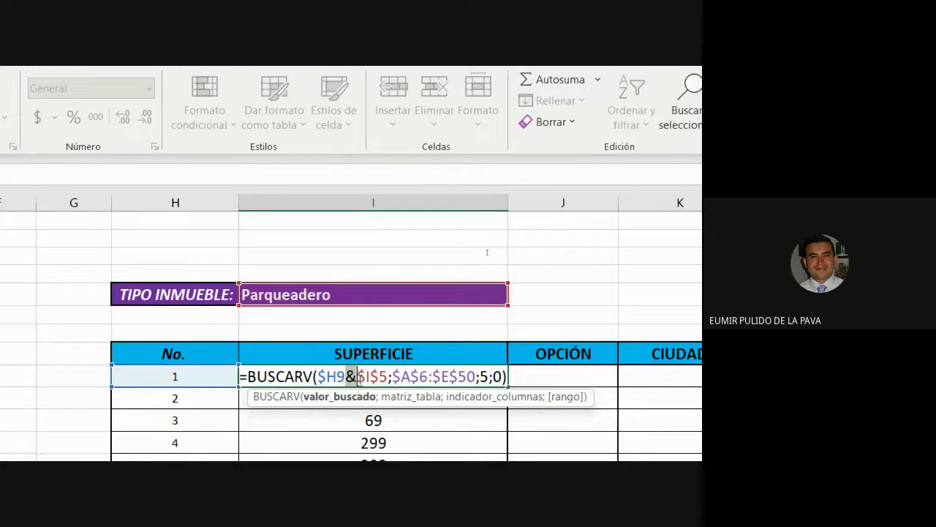
pyautogui.moveTo(358, 376); pyautogui.dragTo(391, 387)
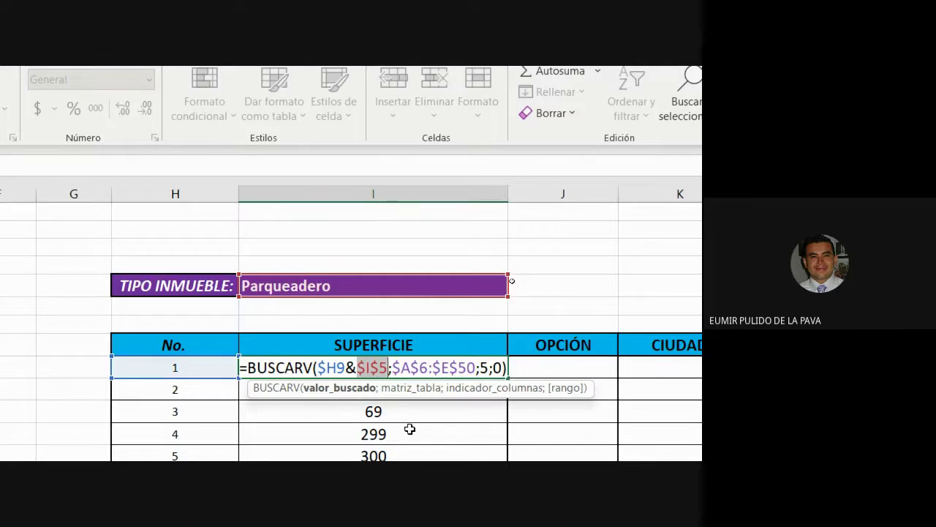
pyautogui.moveTo(392, 362); pyautogui.dragTo(476, 362)
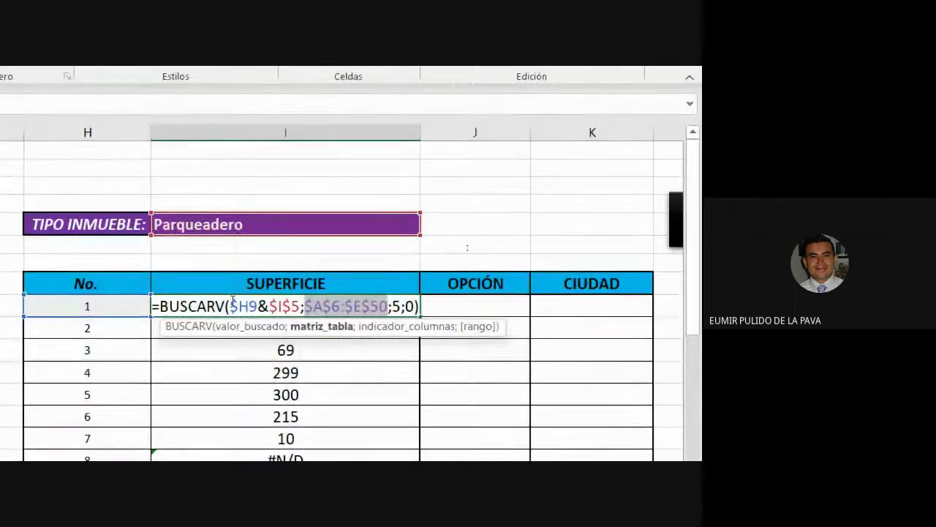
pyautogui.moveTo(229, 306); pyautogui.dragTo(302, 308)
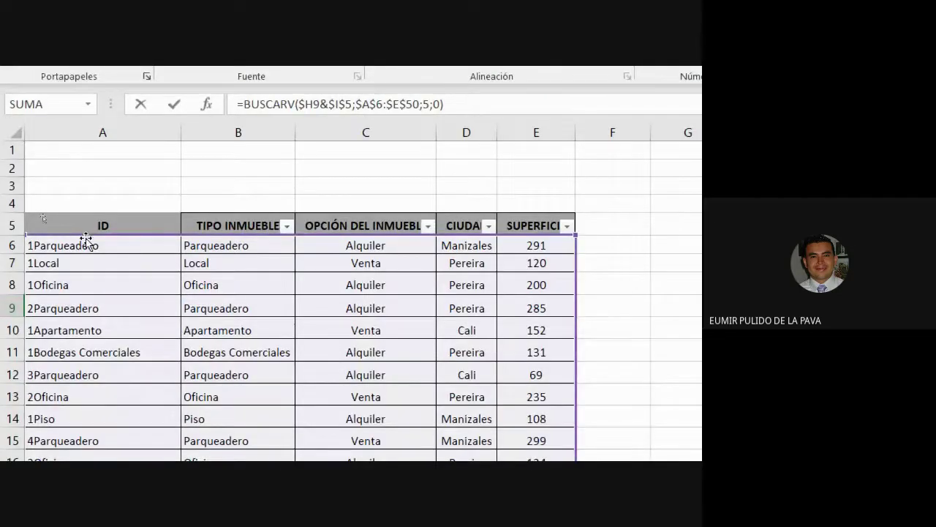
pyautogui.click(487, 306)
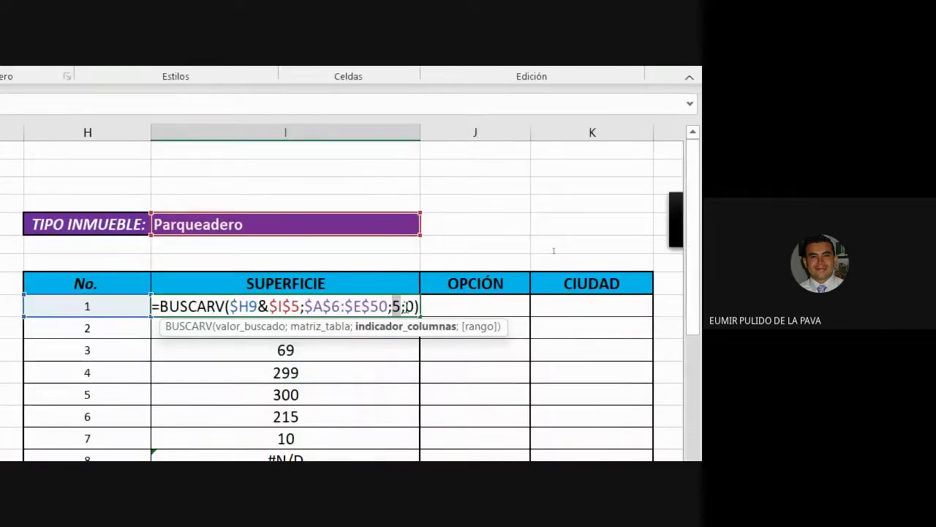
pyautogui.doubleClick(407, 306)
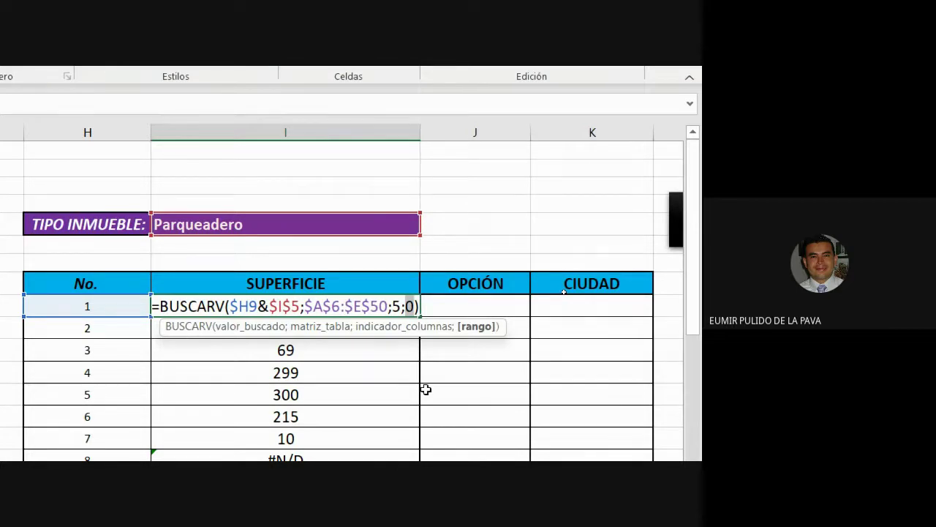
# Confirm the formula and fill it right into OPCIÓN and CIUDAD, both showing 291
pyautogui.press('Return')
pyautogui.click(414, 307)
pyautogui.moveTo(422, 317); pyautogui.dragTo(583, 319)
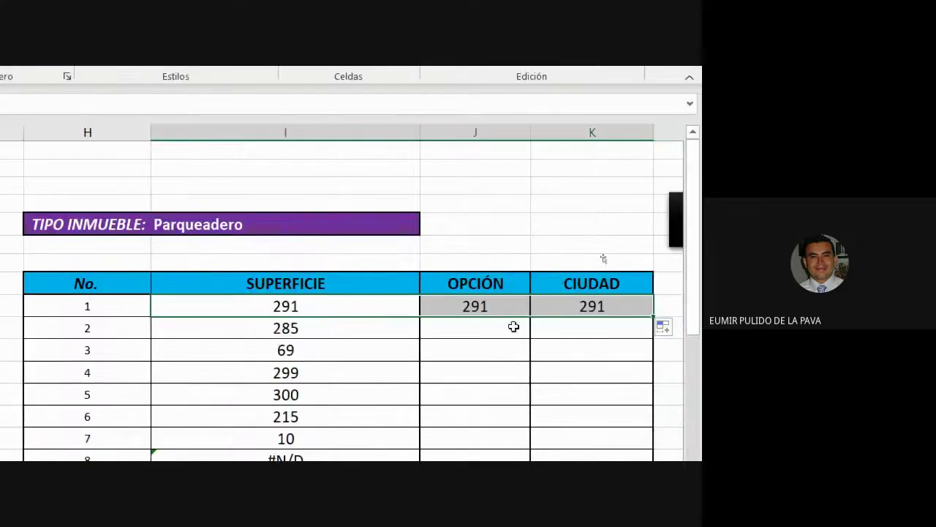
# Change the OPCIÓN formula's column index from 5 to 3, returning Alquiler
pyautogui.doubleClick(485, 300)
pyautogui.click(541, 306)
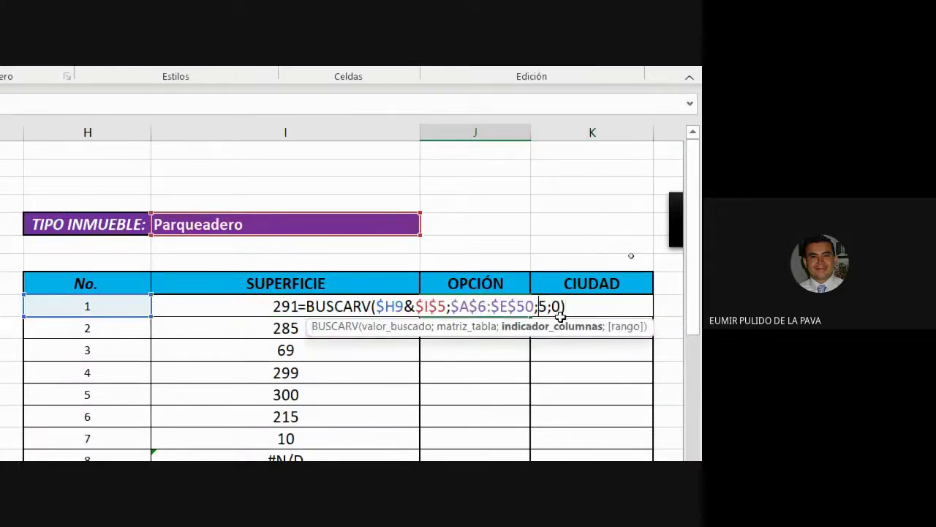
pyautogui.press('BackSpace')
pyautogui.write('3')
pyautogui.press('Return')
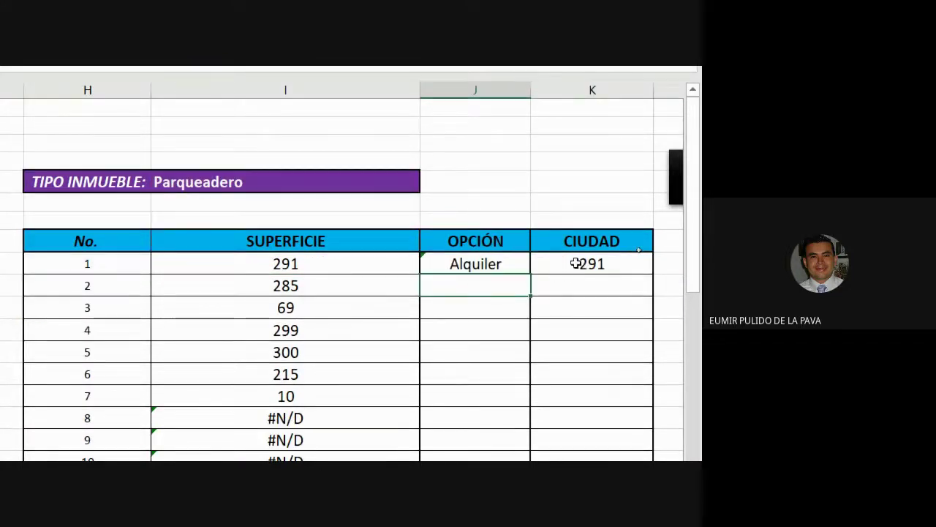
# Change the CIUDAD formula's column index from 5 to 4, returning Manizales
pyautogui.click(576, 264)
pyautogui.doubleClick(575, 263)
pyautogui.click(597, 290)
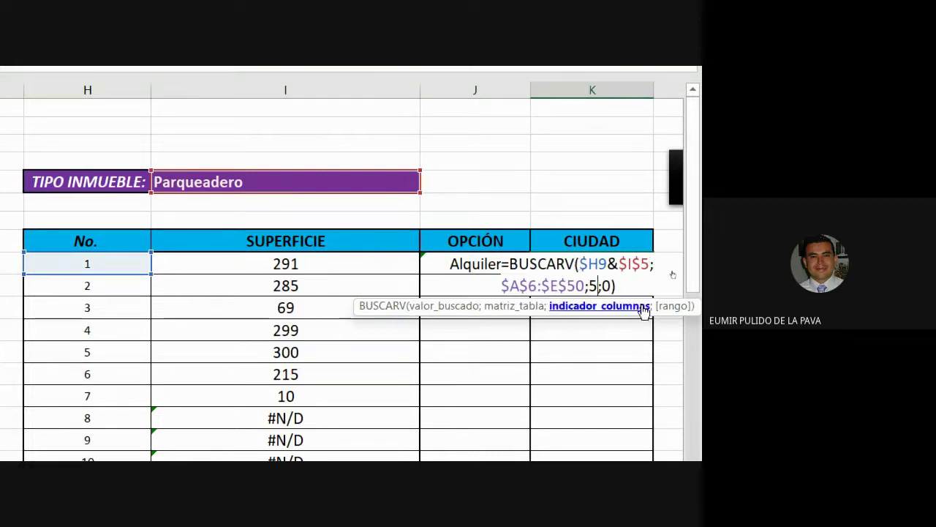
pyautogui.hscroll(-3, 642, 309)
pyautogui.hscroll(3, 512, 189)
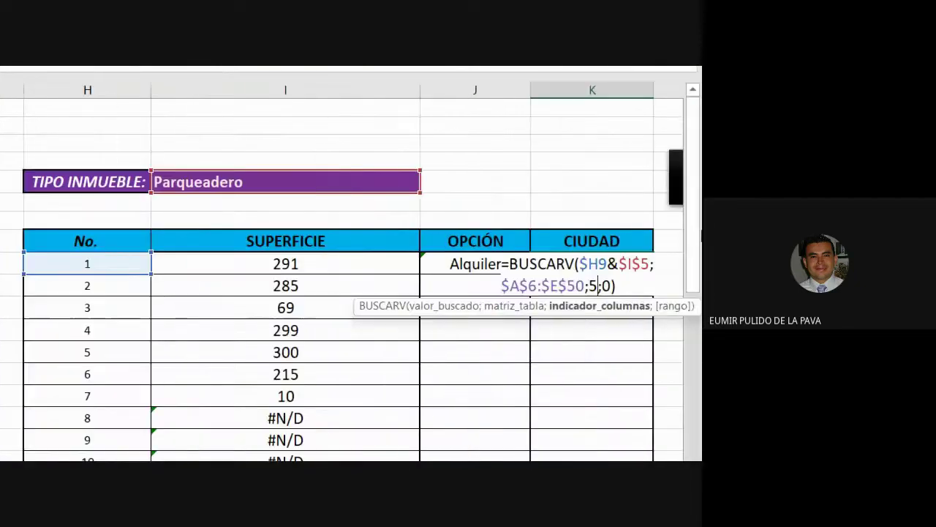
pyautogui.press('BackSpace')
pyautogui.write('4')
pyautogui.scroll(-1, 606, 290)
pyautogui.press('Return')
# Copy the three row-1 formulas I9:K9 down the table
pyautogui.moveTo(396, 224); pyautogui.dragTo(405, 347)
pyautogui.press('super+plus')
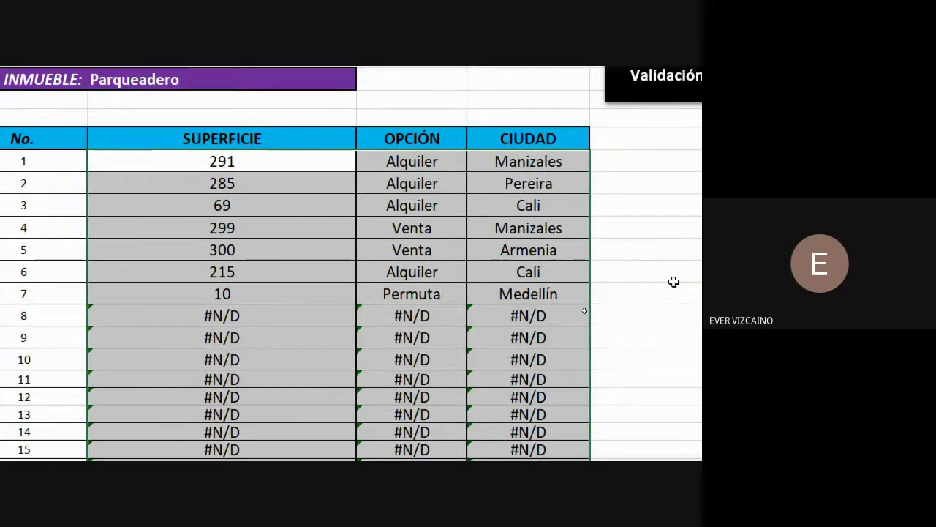
pyautogui.press('super+minus')
pyautogui.press('super+plus')
# Re-examine row 1's SUPERFICIE formula, then bring the Google Meet call forward
pyautogui.doubleClick(342, 278)
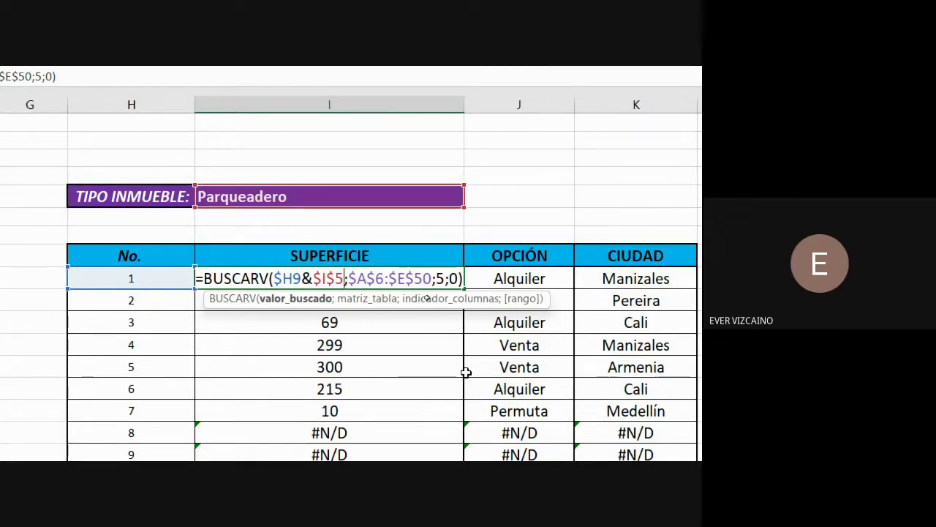
pyautogui.press('super+minus')
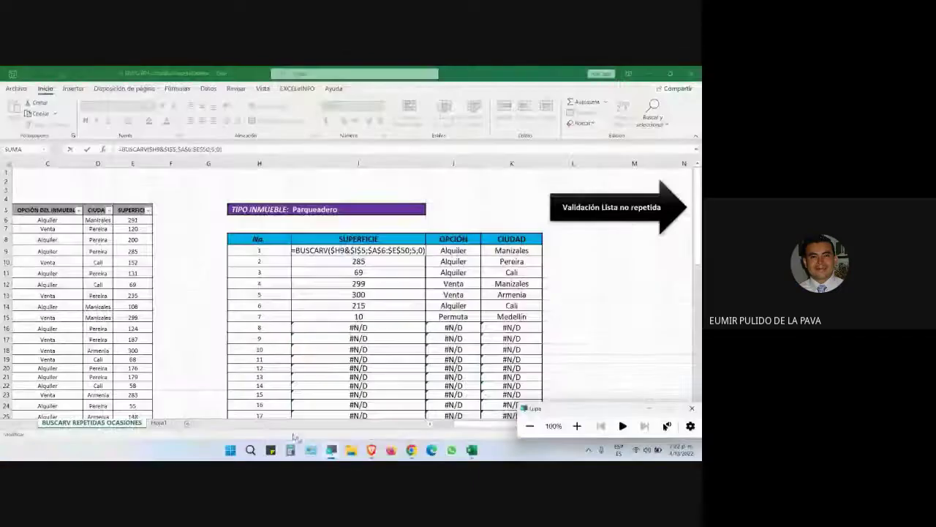
pyautogui.click(411, 450)
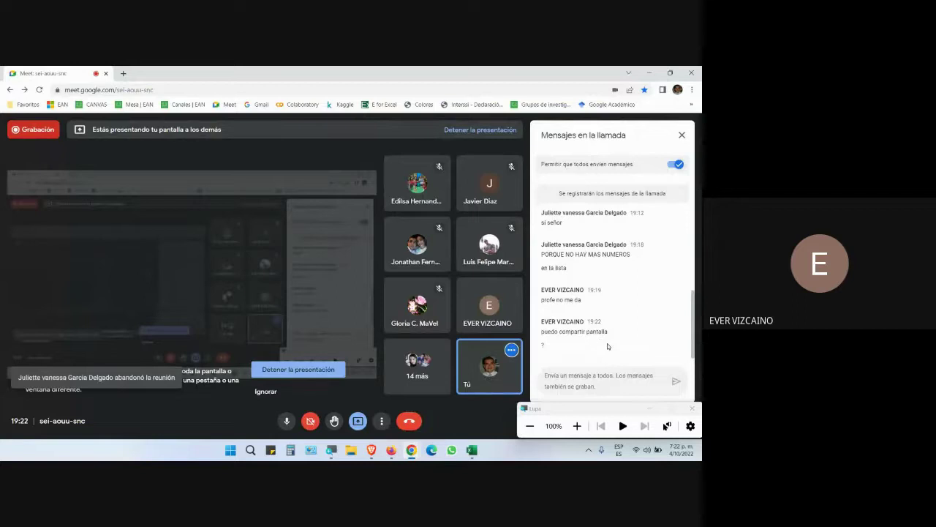
# Read the Meet chat, briefly highlighting the 19:18 message
pyautogui.click(529, 425)
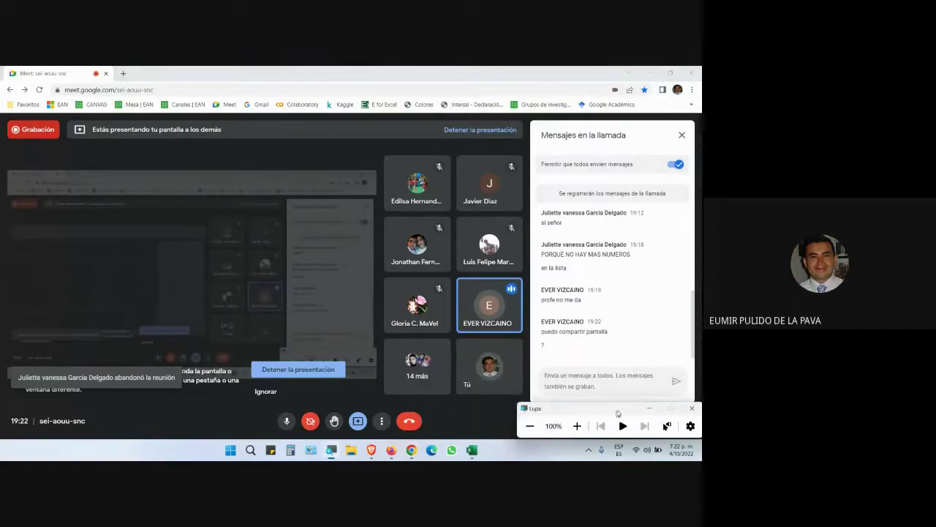
pyautogui.click(648, 408)
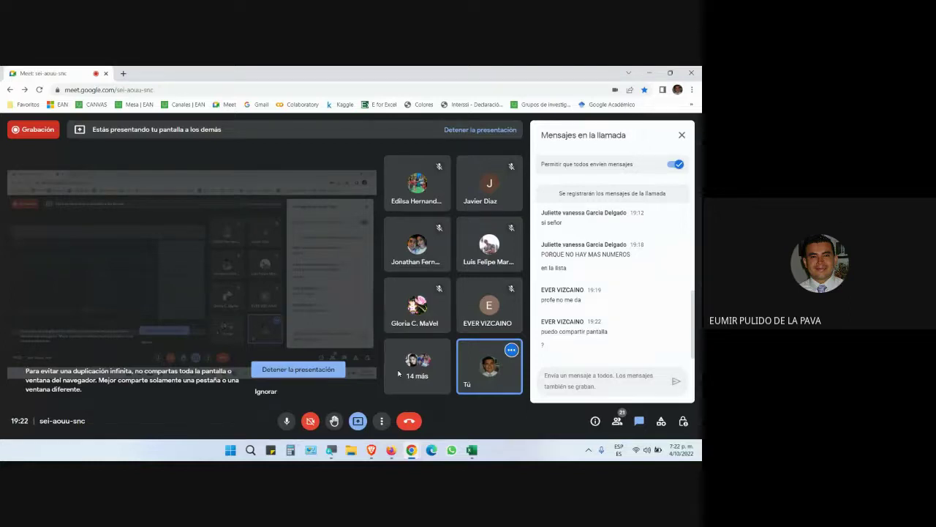
pyautogui.moveTo(541, 242); pyautogui.dragTo(645, 257)
pyautogui.click(604, 265)
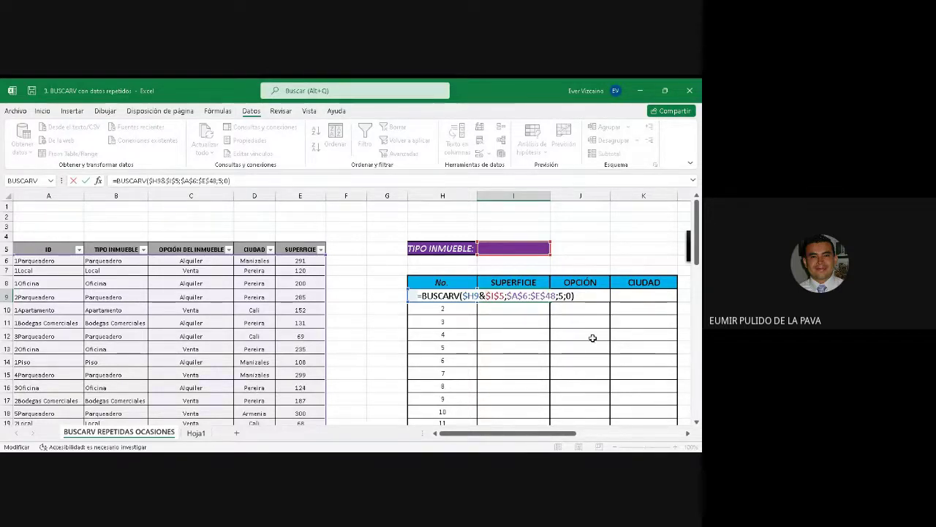
# Commit the BUSCARV lookup in I9 and set the I5 property type to Local
pyautogui.press('Return')
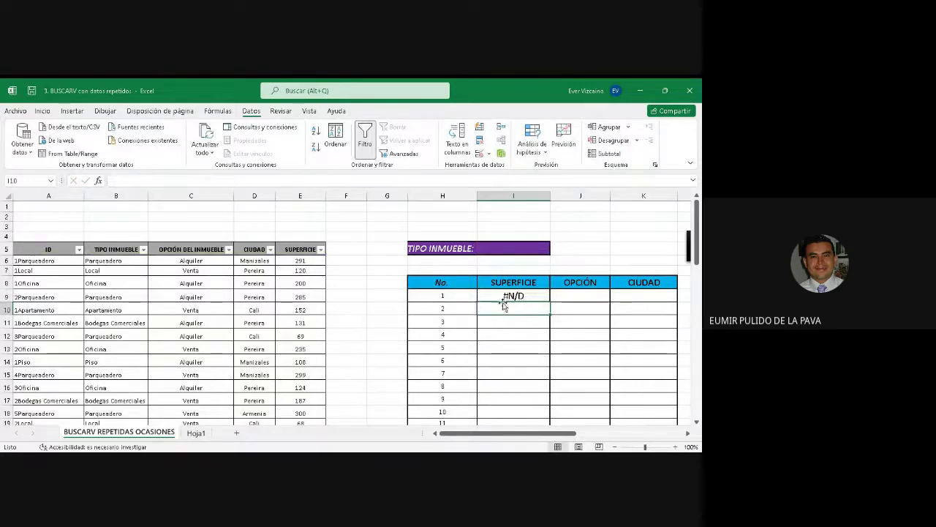
pyautogui.click(514, 296)
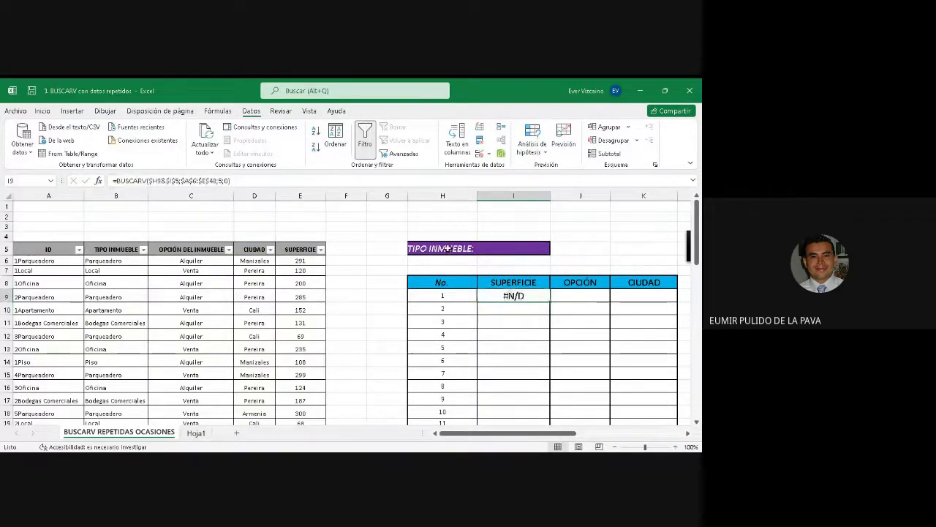
pyautogui.click(515, 251)
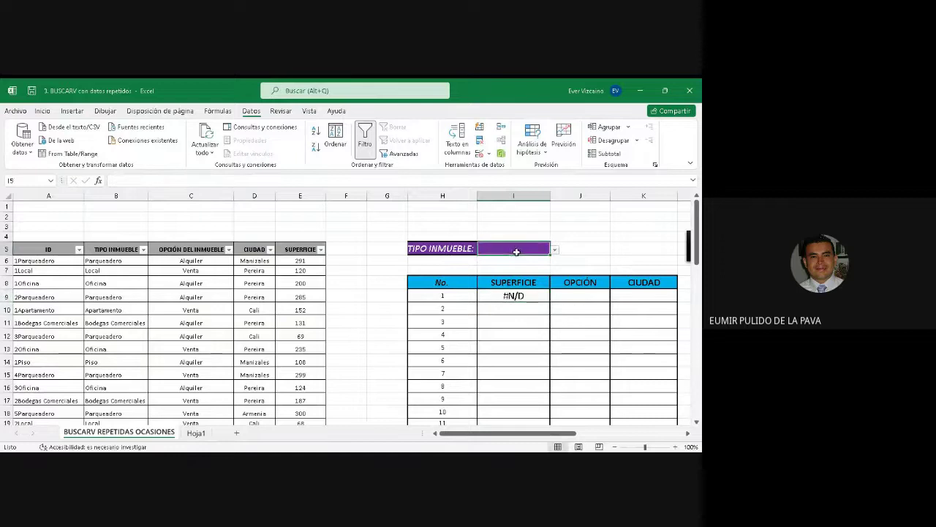
pyautogui.click(554, 250)
pyautogui.click(512, 271)
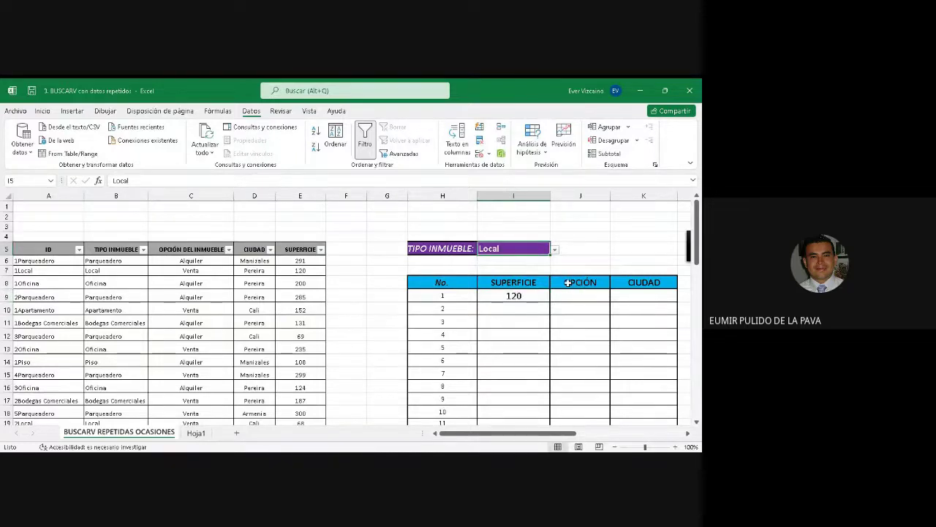
# Switch the I5 property type to Parqueadero
pyautogui.moveTo(535, 434); pyautogui.dragTo(564, 435)
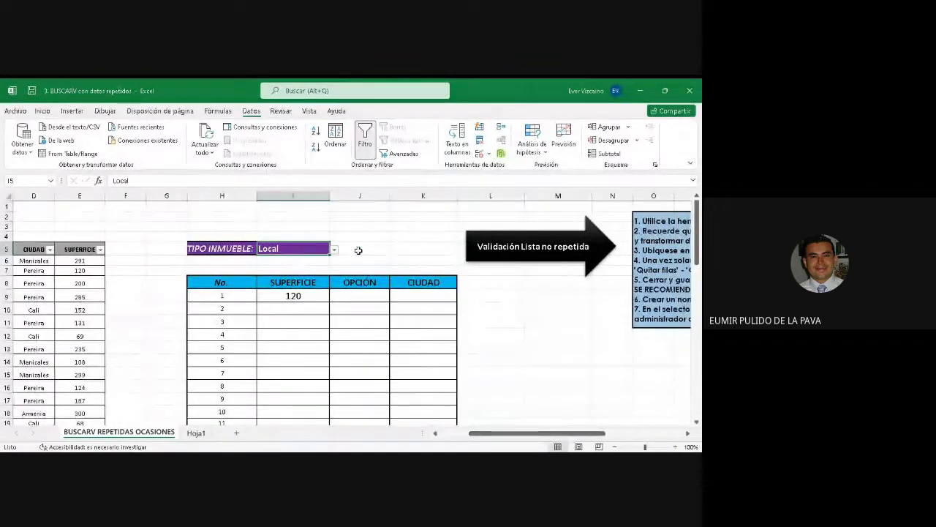
pyautogui.click(334, 249)
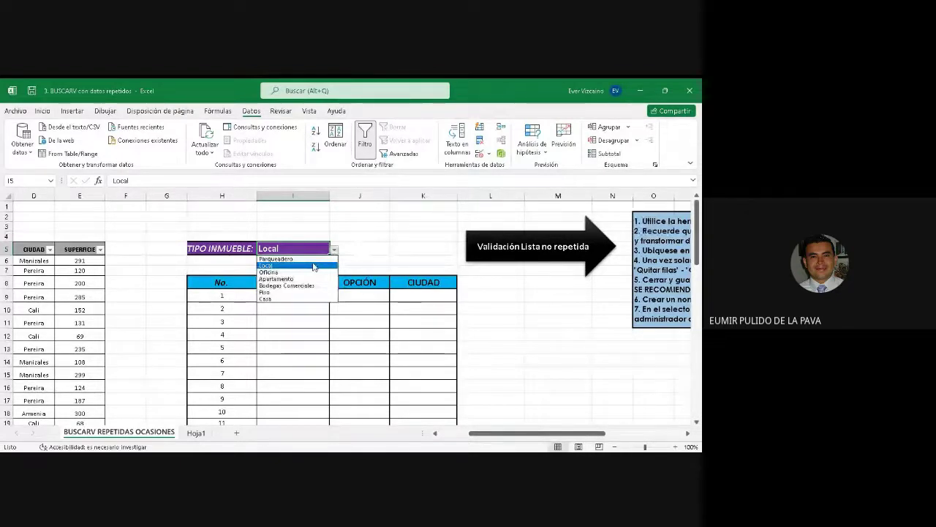
pyautogui.click(307, 259)
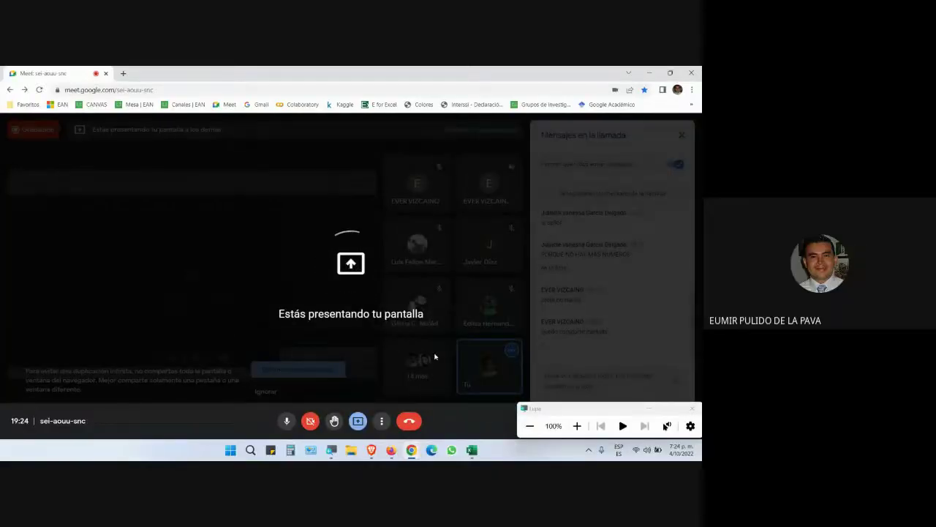
# Back in Excel, choose Apartamento as property type and mark its three matching rows
pyautogui.hotkey('alt', 'Tab')
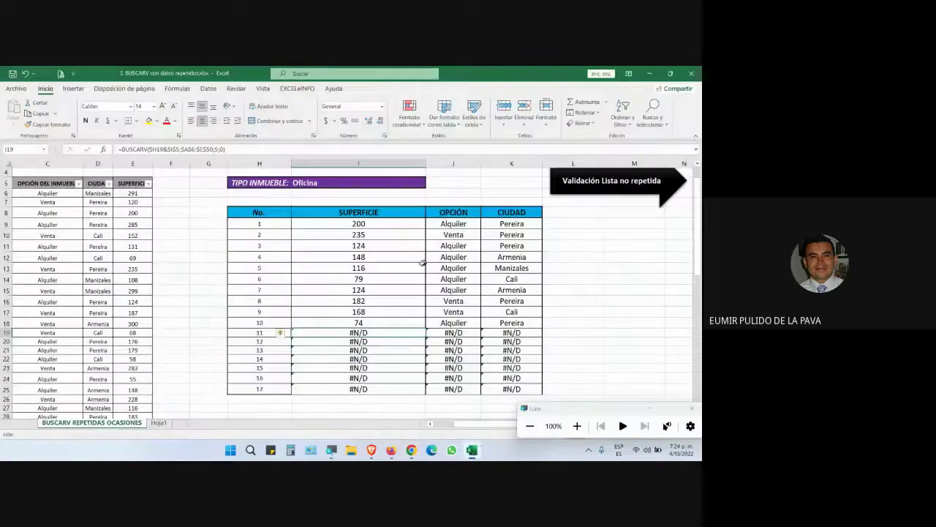
pyautogui.click(363, 179)
pyautogui.click(429, 183)
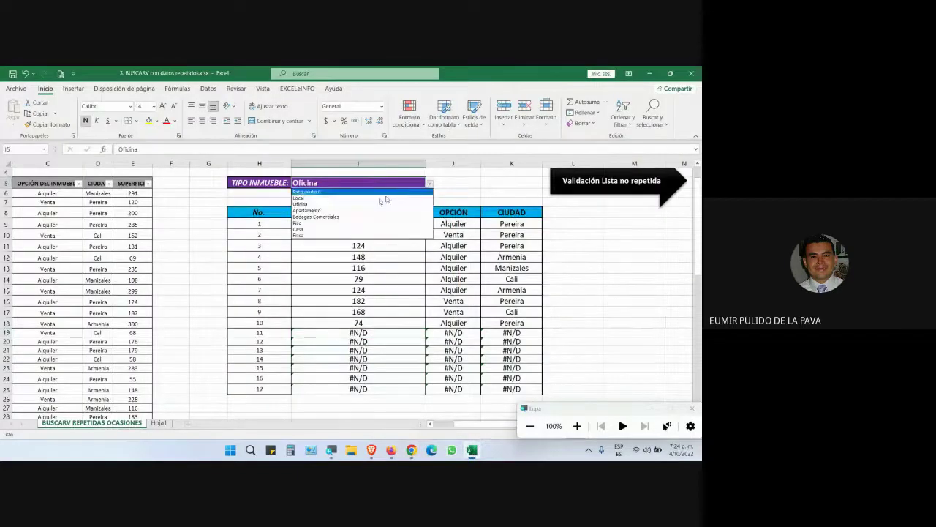
pyautogui.click(358, 211)
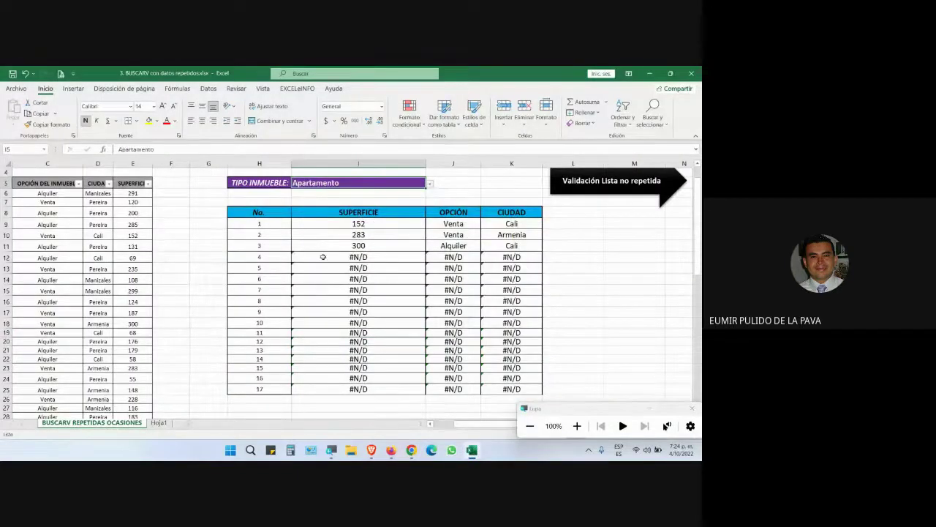
pyautogui.moveTo(254, 221); pyautogui.dragTo(503, 245)
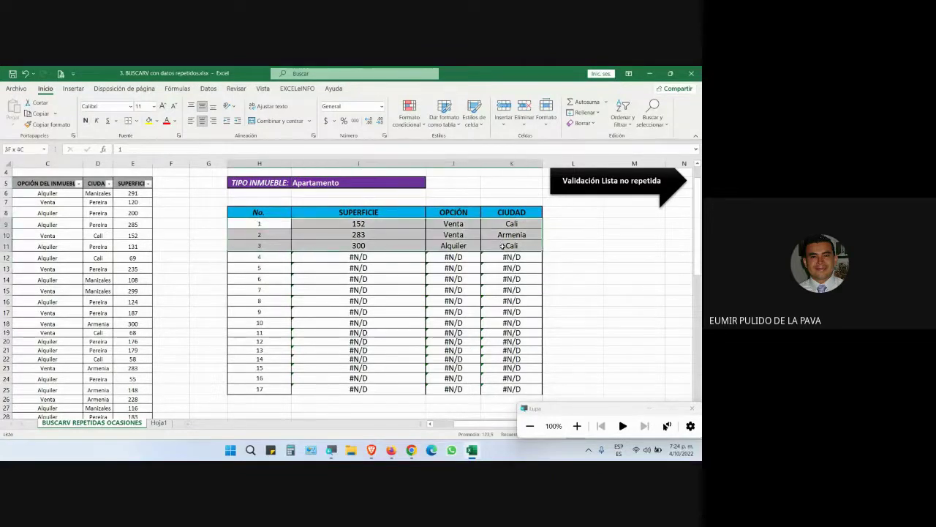
# Choose Local as property type and mark its seven matching rows
pyautogui.click(421, 183)
pyautogui.click(430, 184)
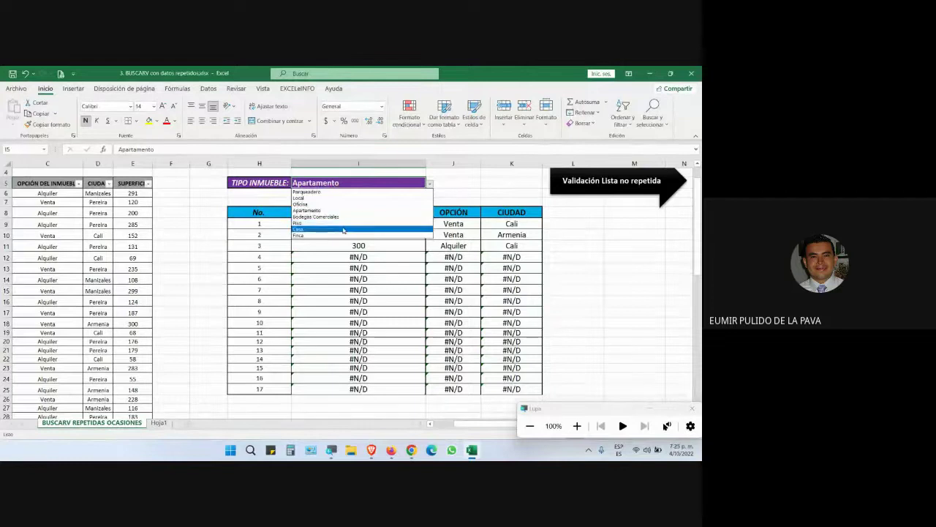
pyautogui.click(342, 198)
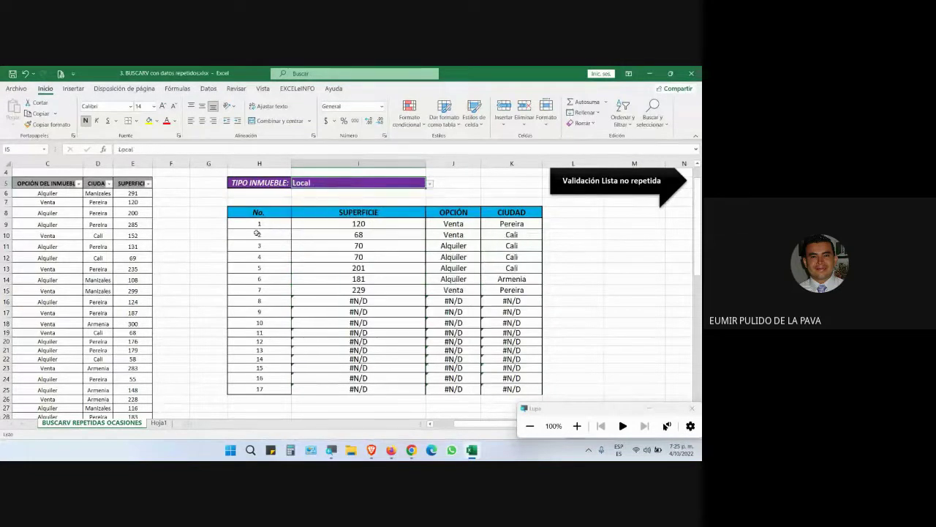
pyautogui.moveTo(259, 224); pyautogui.dragTo(512, 290)
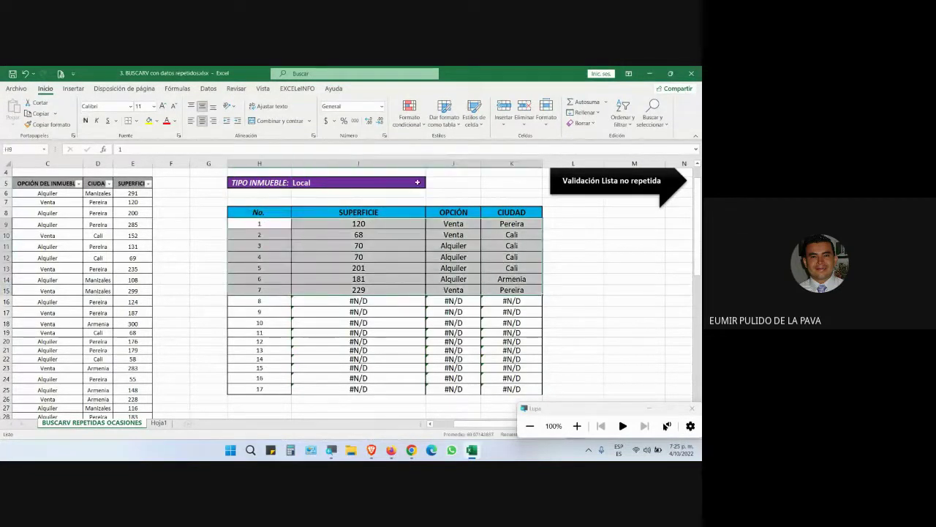
# Return to Apartamento, marking its three results (152, 283, 300) and the #N/D rows below
pyautogui.click(426, 185)
pyautogui.click(429, 184)
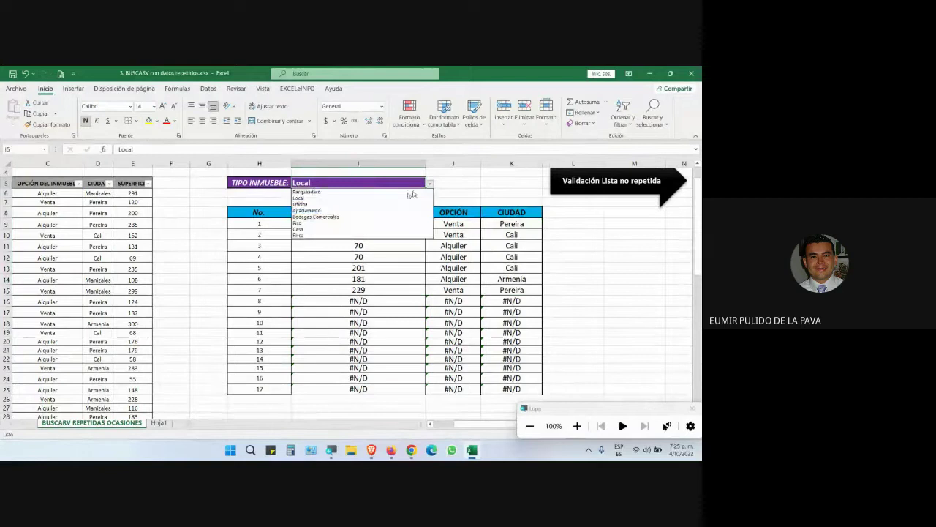
pyautogui.click(368, 213)
pyautogui.click(284, 222)
pyautogui.moveTo(284, 223); pyautogui.dragTo(485, 246)
pyautogui.click(390, 183)
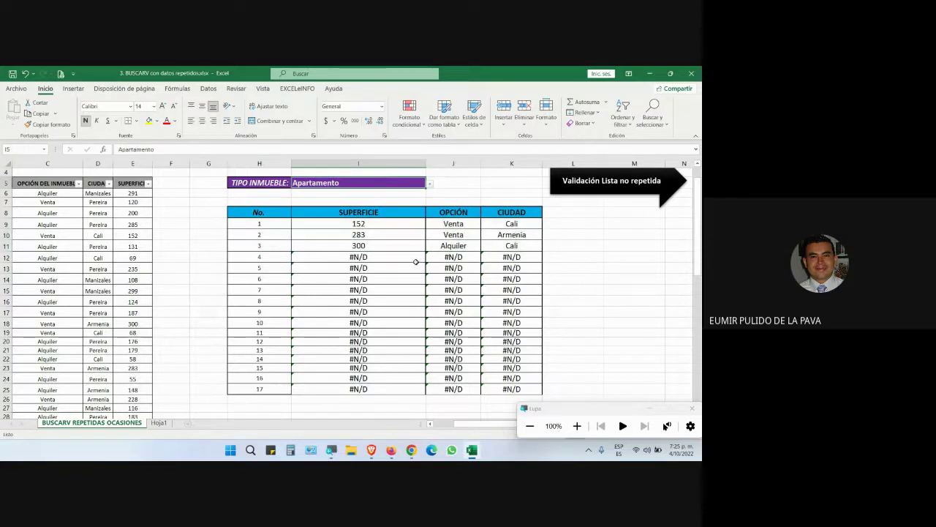
pyautogui.moveTo(325, 254)
pyautogui.mouseDown()
pyautogui.moveTo(505, 330)
pyautogui.moveTo(503, 385)
pyautogui.mouseUp()
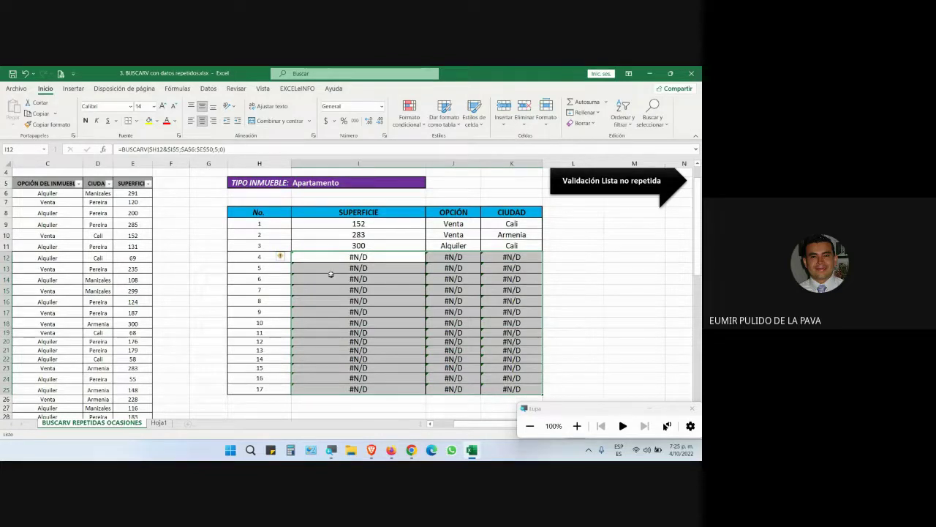
pyautogui.click(316, 183)
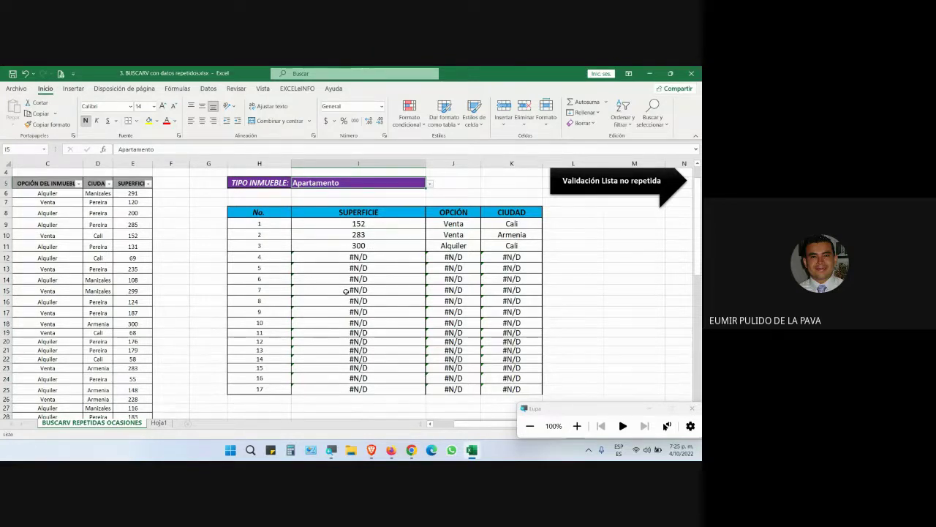
# Wrap I9's BUSCARV inside SI.ERROR with an empty-text fallback ;""
pyautogui.click(577, 426)
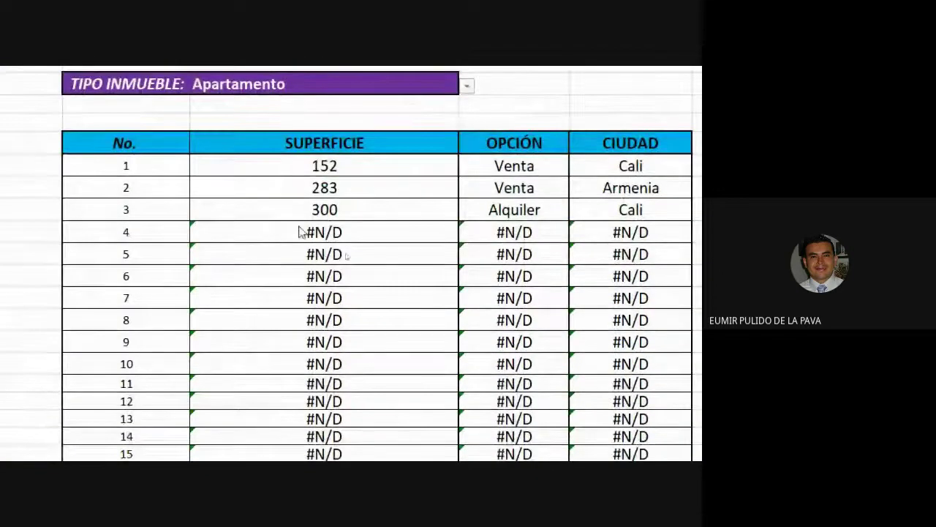
pyautogui.moveTo(307, 234); pyautogui.dragTo(636, 427)
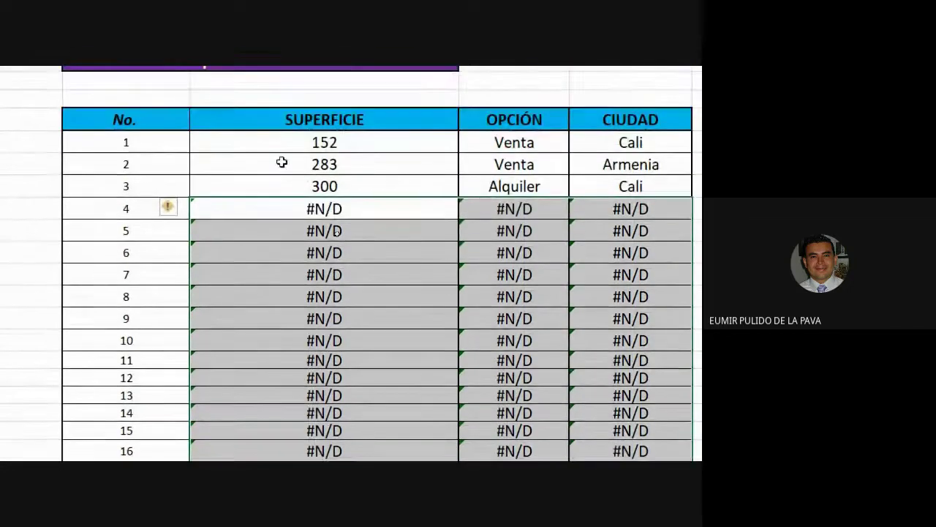
pyautogui.doubleClick(336, 142)
pyautogui.click(217, 263)
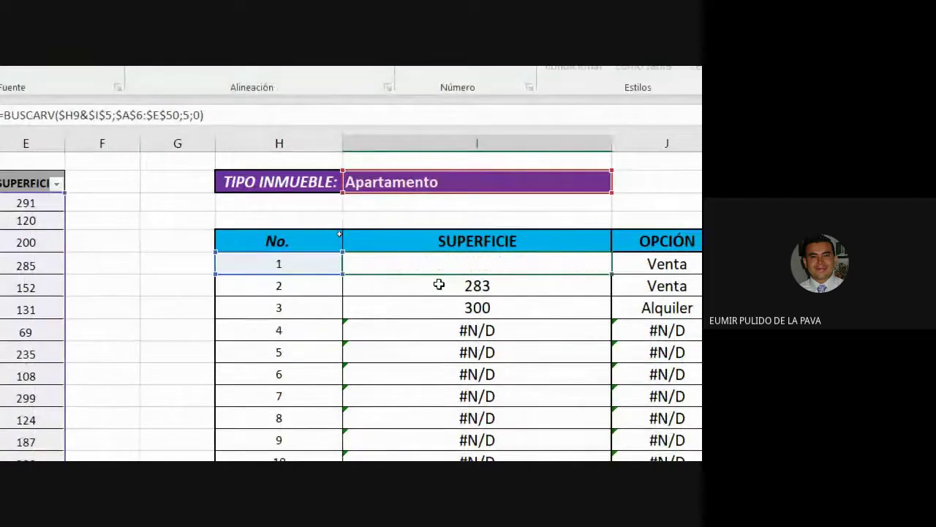
pyautogui.write('si.')
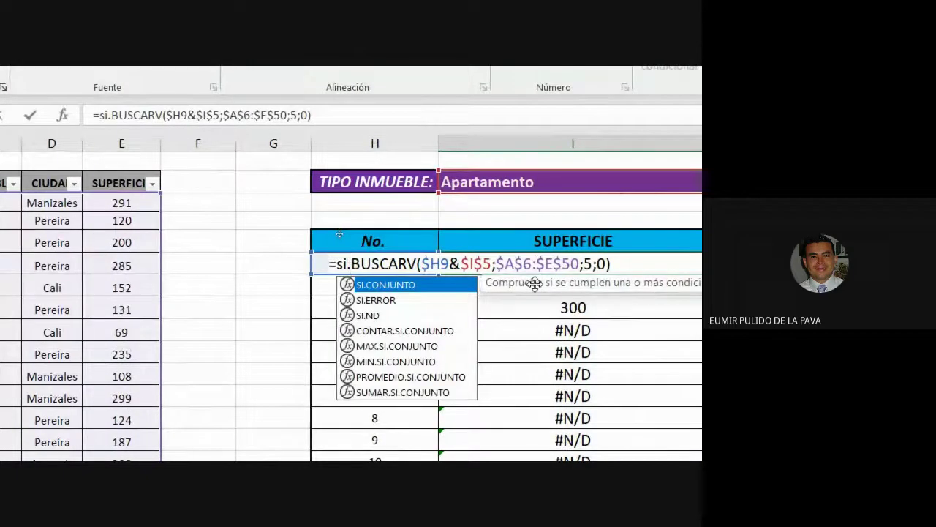
pyautogui.press('Down')
pyautogui.press('Tab')
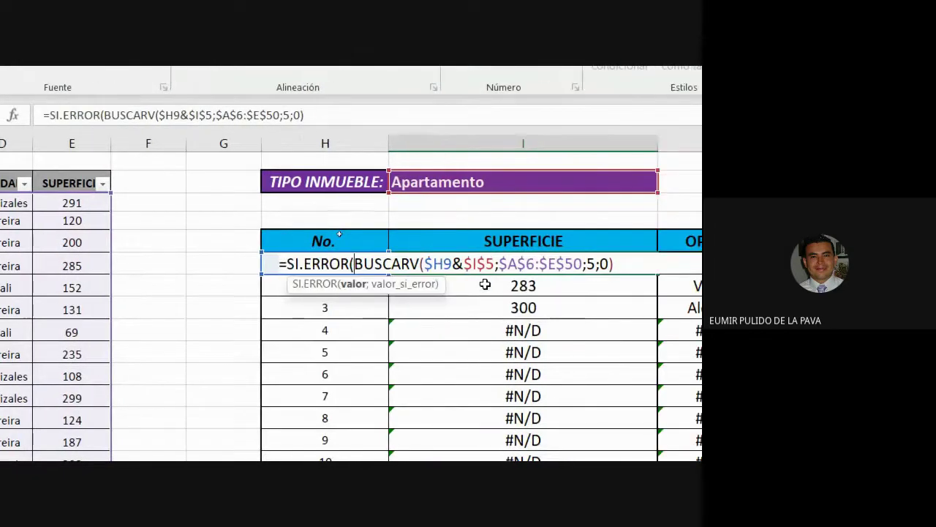
pyautogui.moveTo(286, 265); pyautogui.dragTo(621, 283)
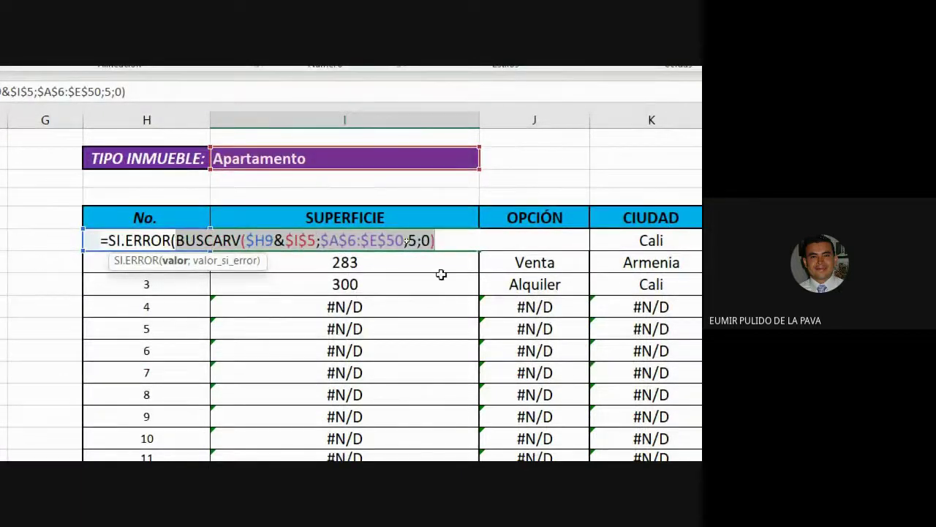
pyautogui.click(446, 240)
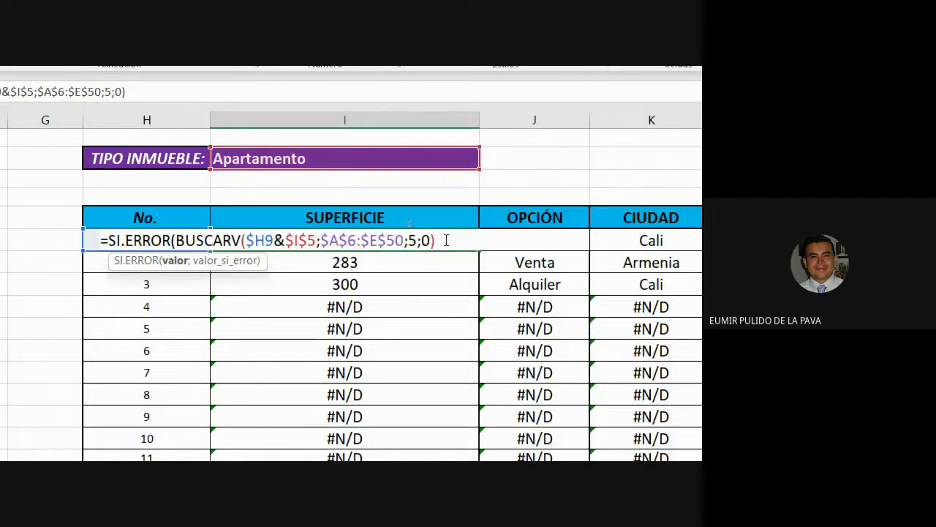
pyautogui.write(';"')
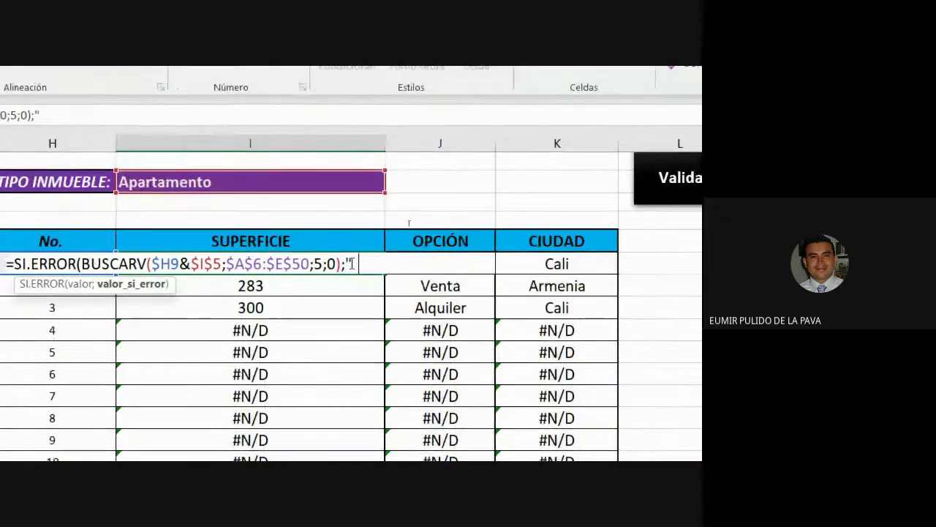
pyautogui.write('")')
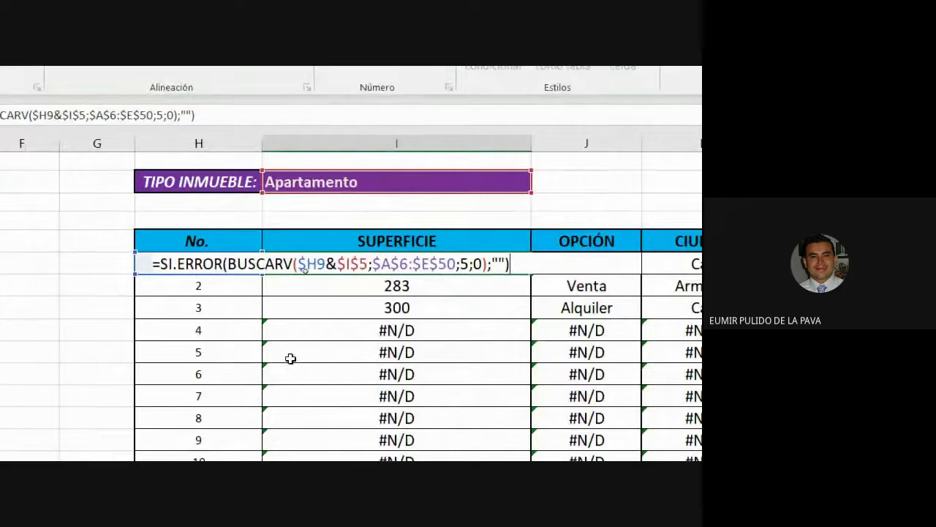
# Highlight the SI.ERROR parts: the BUSCARV value argument and the empty fallback
pyautogui.click(228, 263)
pyautogui.moveTo(229, 264); pyautogui.dragTo(487, 276)
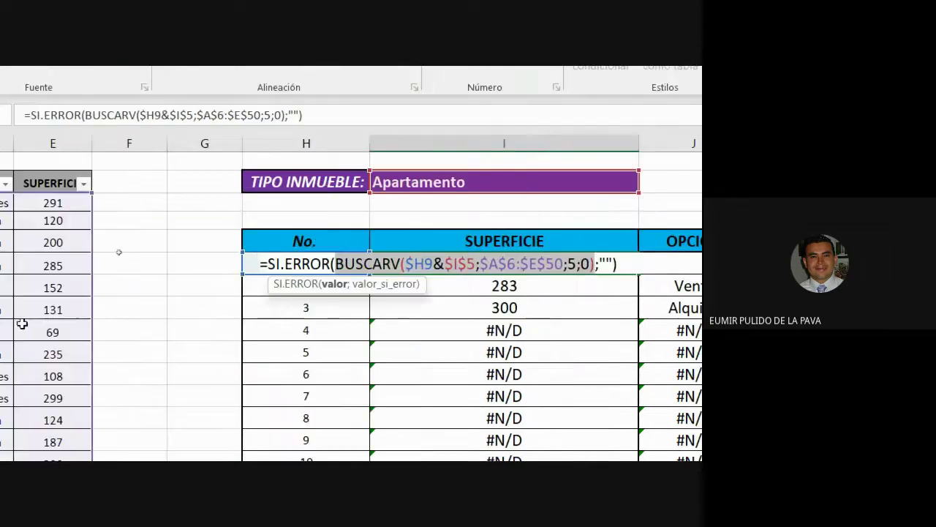
pyautogui.moveTo(160, 263); pyautogui.dragTo(206, 265)
pyautogui.moveTo(316, 272); pyautogui.dragTo(334, 271)
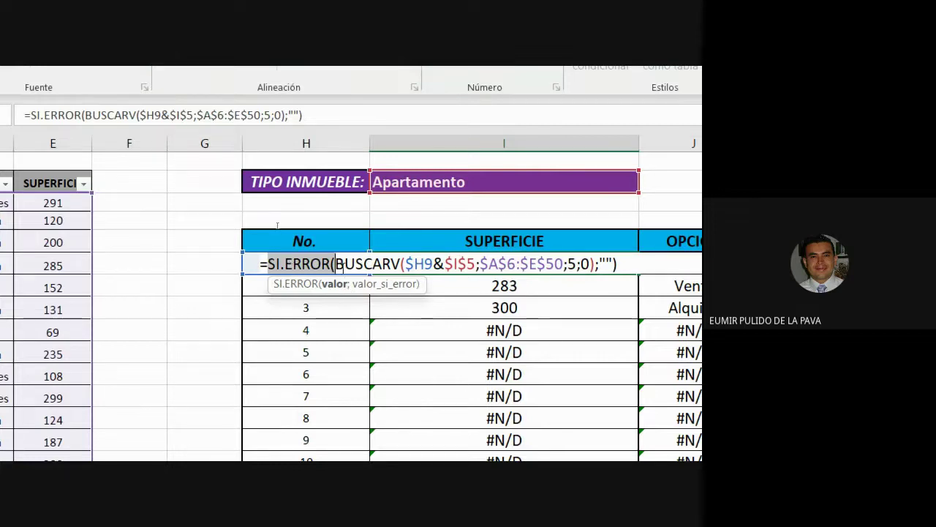
pyautogui.press('Right')
pyautogui.hotkey('shift', 'Right')
pyautogui.hotkey('shift', 'Right')
pyautogui.hotkey('shift', 'Right')
pyautogui.hotkey('shift', 'Right')
pyautogui.hotkey('shift', 'Right')
pyautogui.hotkey('shift', 'Right')
pyautogui.hotkey('shift', 'Right')
pyautogui.hotkey('shift', 'Right')
pyautogui.hotkey('shift', 'Right')
pyautogui.hotkey('shift', 'Right')
pyautogui.hotkey('shift', 'Right')
pyautogui.hotkey('shift', 'Right')
pyautogui.hotkey('shift', 'Right')
pyautogui.hotkey('shift', 'Right')
pyautogui.hotkey('shift', 'Right')
pyautogui.hotkey('shift', 'Right')
pyautogui.hotkey('shift', 'Right')
pyautogui.hotkey('shift', 'Right')
pyautogui.hotkey('shift', 'Right')
pyautogui.hotkey('shift', 'Right')
pyautogui.hotkey('shift', 'Left')
pyautogui.hotkey('shift', 'Left')
pyautogui.hotkey('shift', 'Left')
pyautogui.hotkey('shift', 'Left')
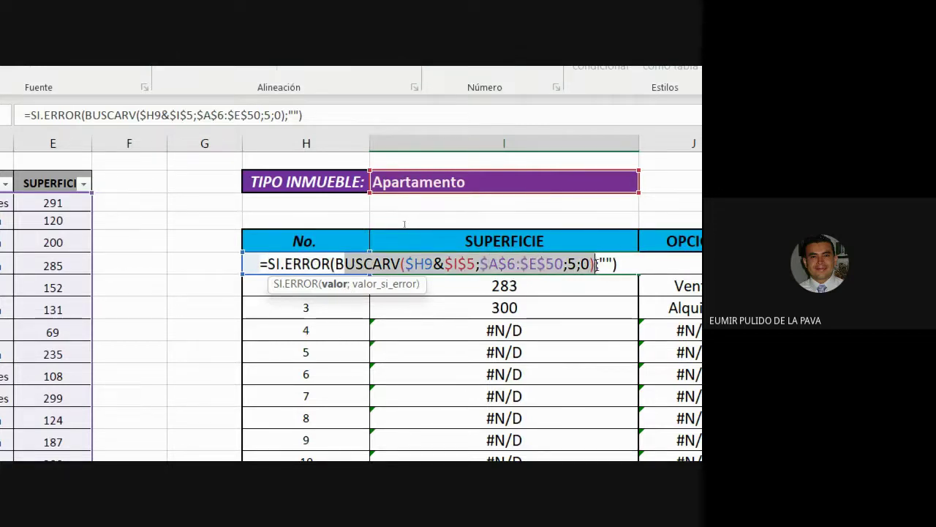
pyautogui.press('Right')
pyautogui.press('Right')
pyautogui.hotkey('shift', 'Right')
pyautogui.hotkey('shift', 'Right')
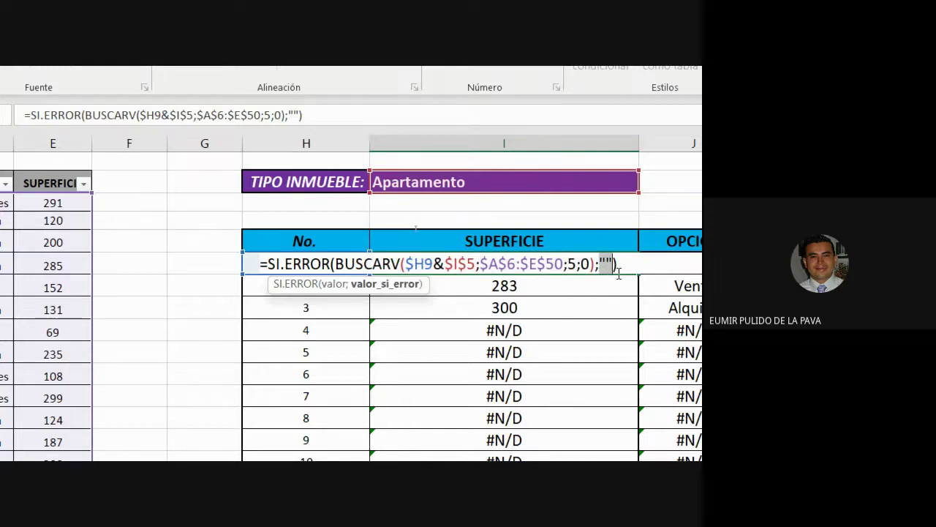
# Try dash fallbacks, revert to empty text, and commit the formula showing 152
pyautogui.click(438, 266)
pyautogui.write('*-')
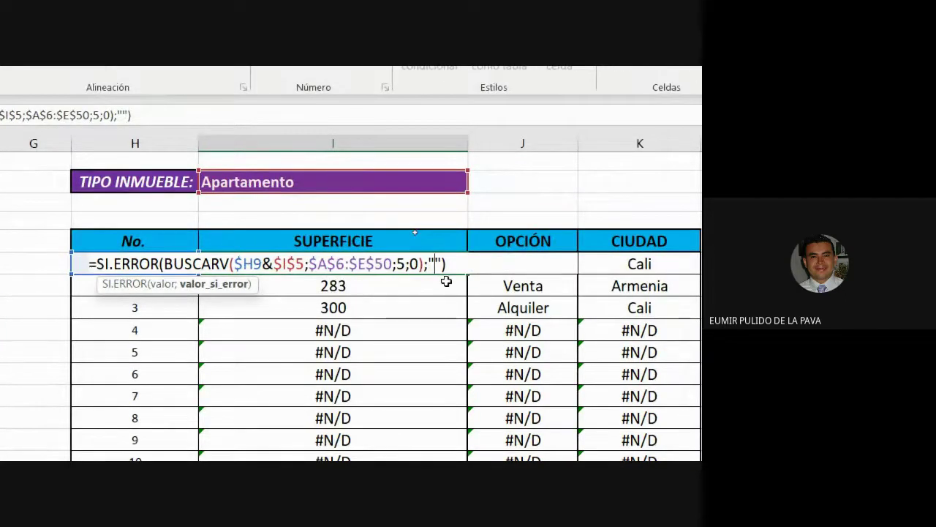
pyautogui.write('*')
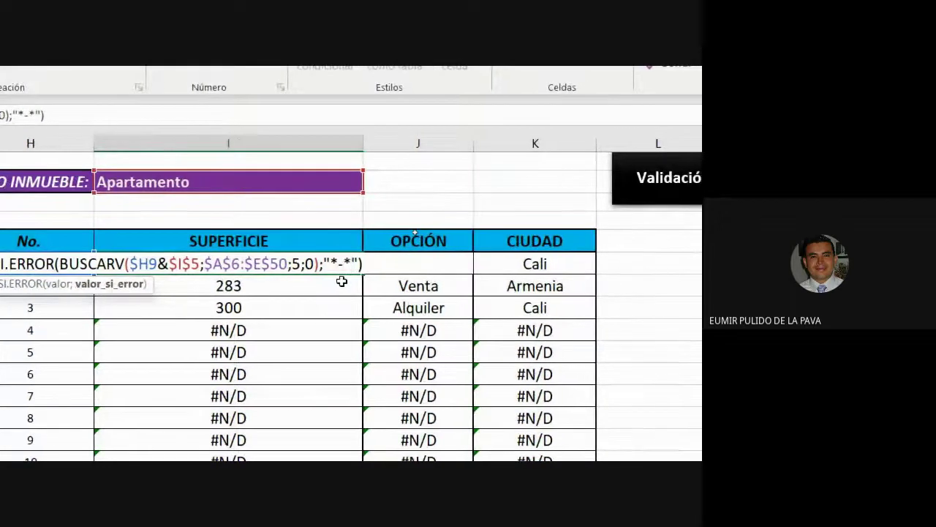
pyautogui.press('BackSpace')
pyautogui.press('BackSpace')
pyautogui.press('BackSpace')
pyautogui.write('---')
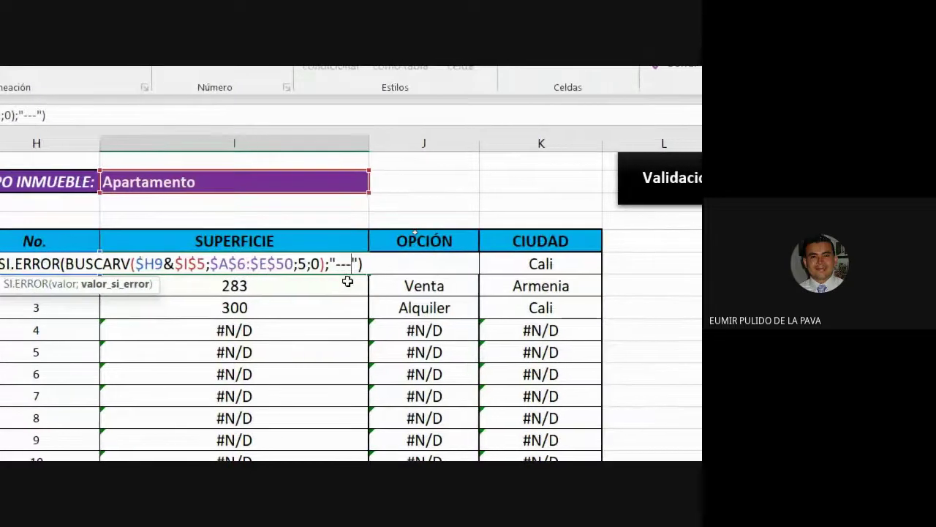
pyautogui.press('Left')
pyautogui.press('BackSpace')
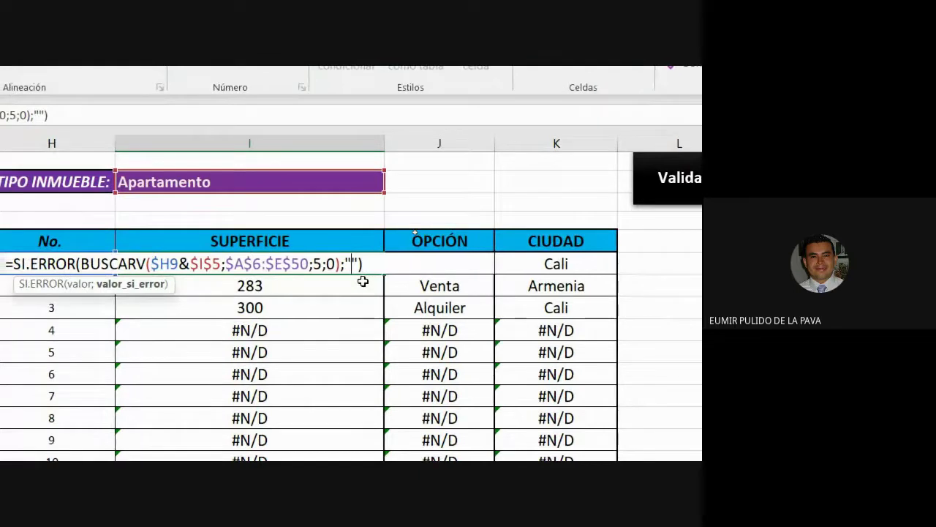
pyautogui.press('Return')
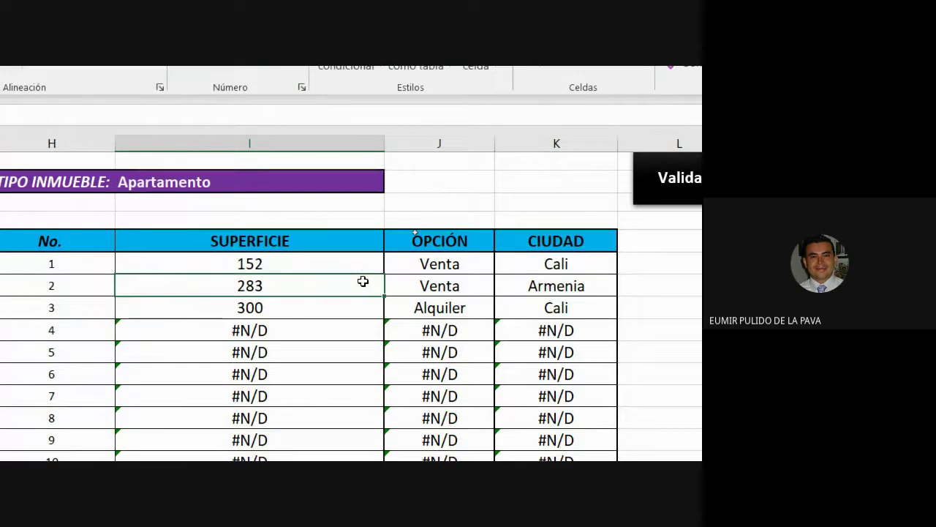
# Wrap the OPCIÓN lookup in J9 in SI.ERROR with an empty-text fallback, showing Venta
pyautogui.doubleClick(426, 263)
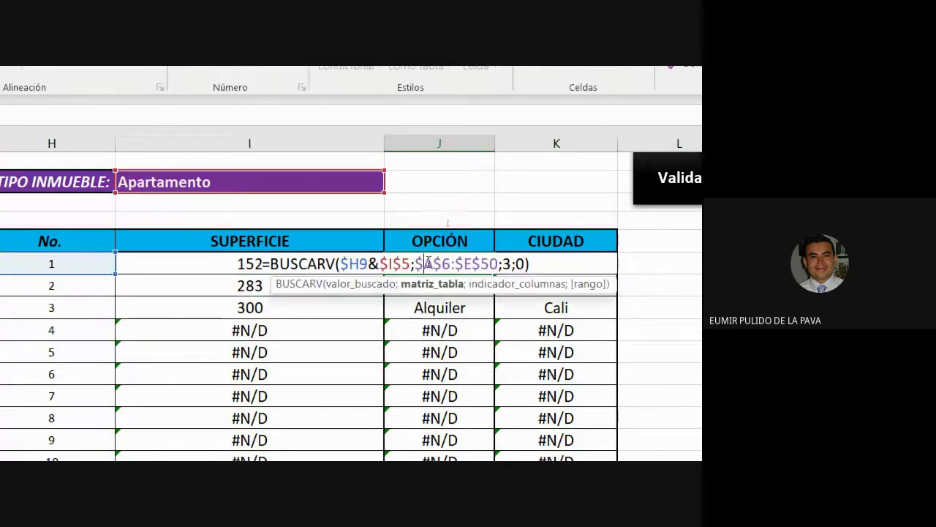
pyautogui.click(272, 265)
pyautogui.write('si.er')
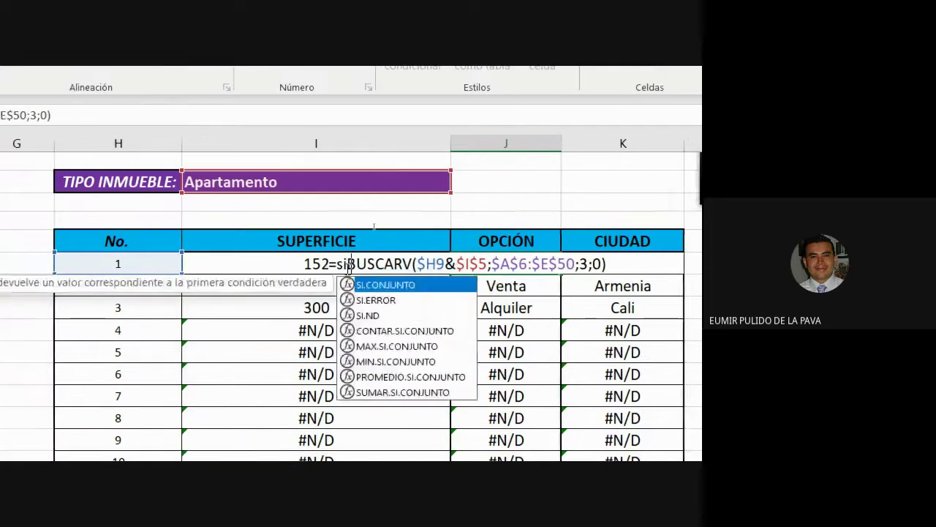
pyautogui.press('Tab')
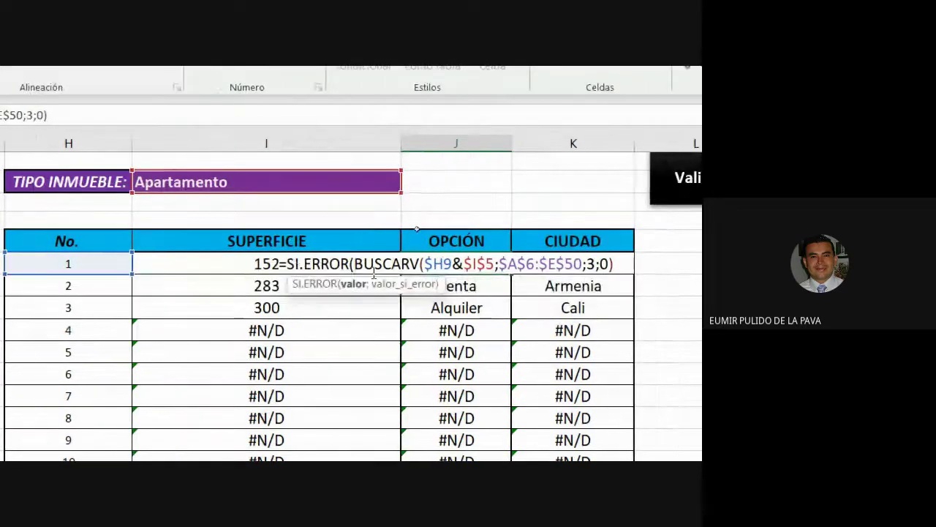
pyautogui.click(622, 268)
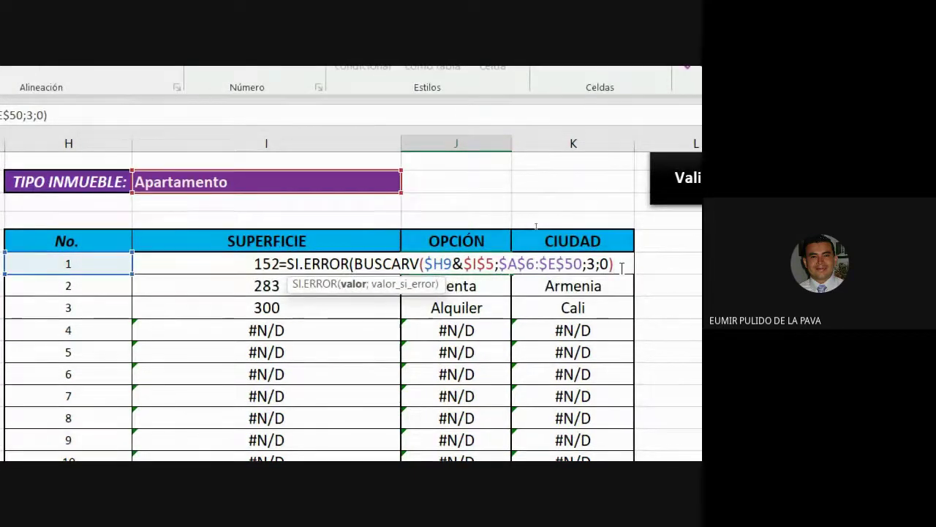
pyautogui.write(';"")')
pyautogui.press('Return')
# Wrap the CIUDAD lookup in K9 in SI.ERROR with an empty-text fallback, showing Cali
pyautogui.doubleClick(395, 265)
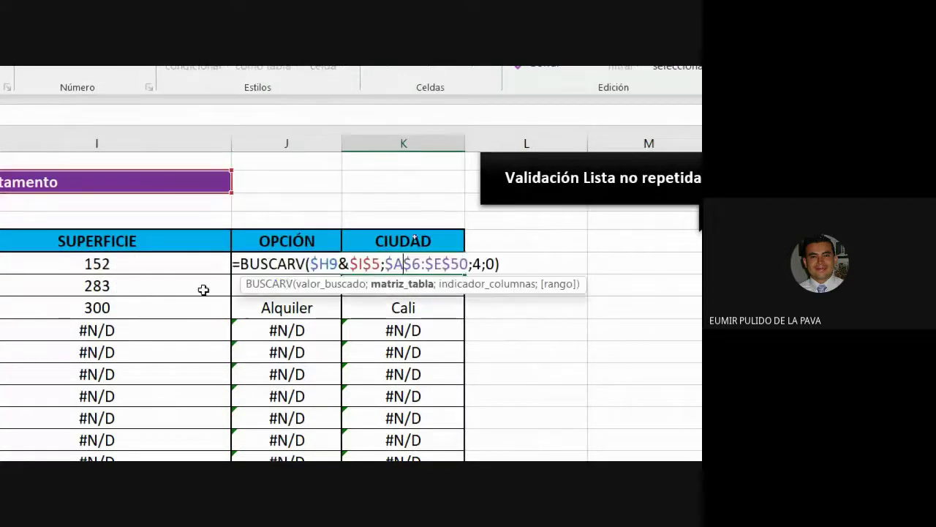
pyautogui.click(242, 266)
pyautogui.write('si.e')
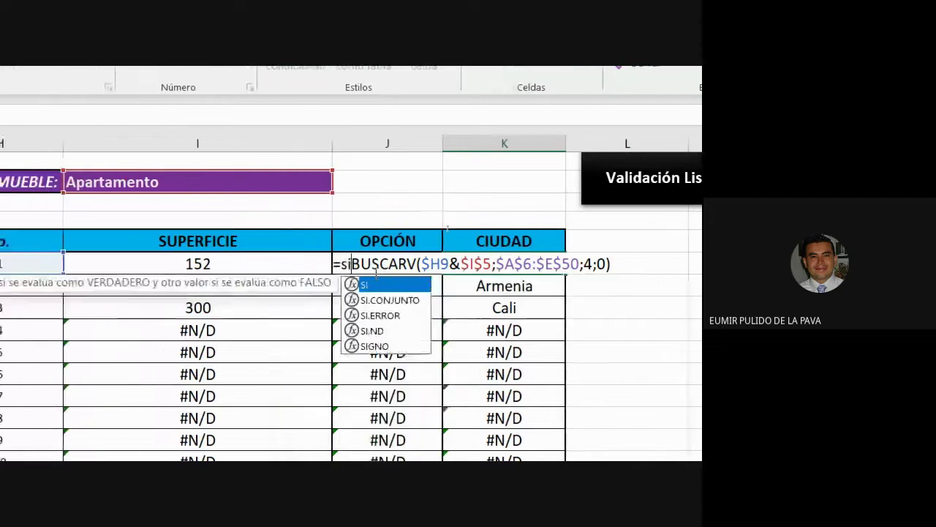
pyautogui.press('Tab')
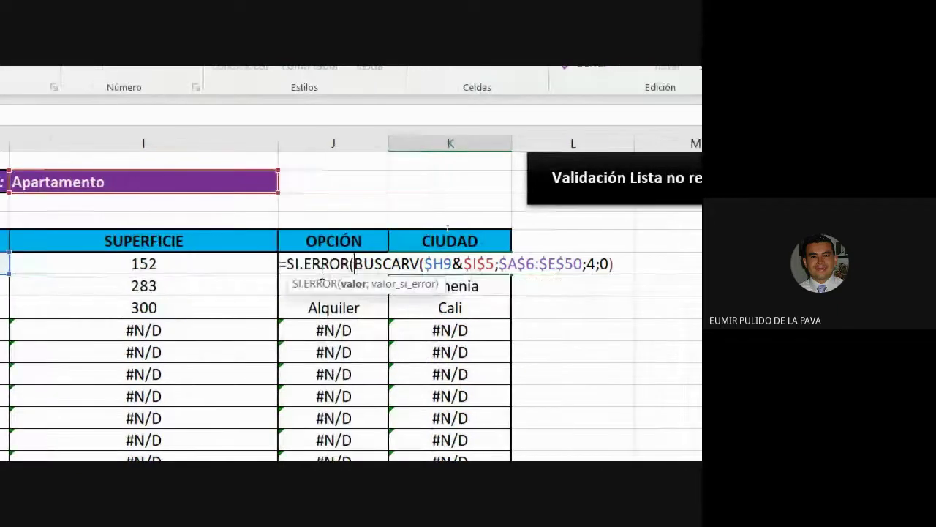
pyautogui.click(620, 264)
pyautogui.write(';"')
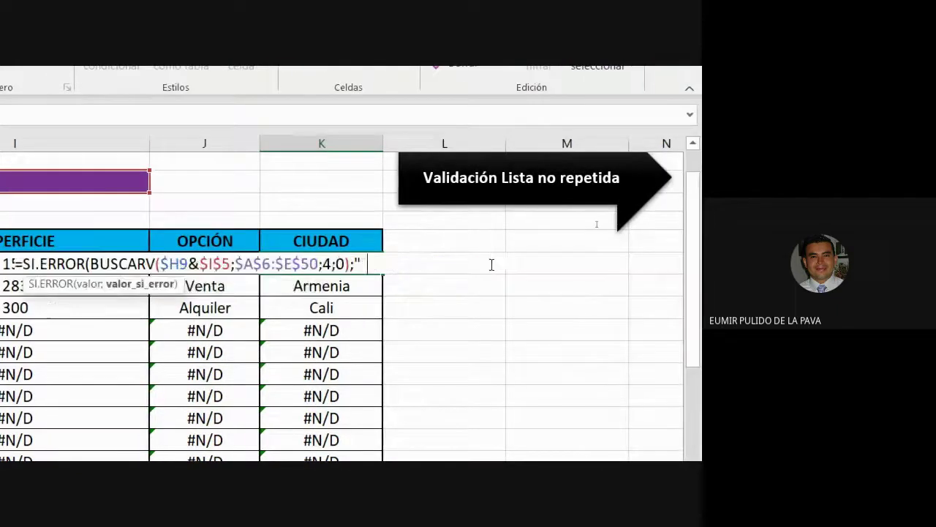
pyautogui.write('"')
pyautogui.press('Return')
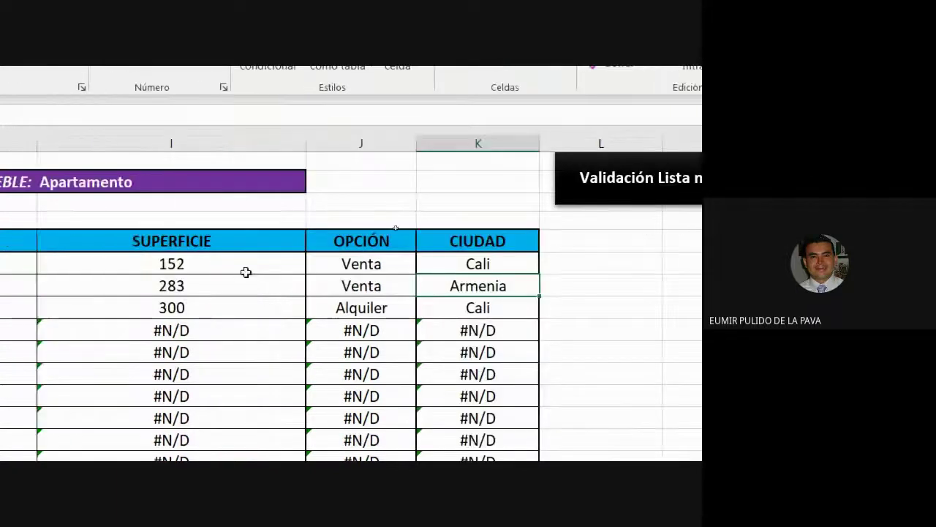
pyautogui.moveTo(87, 270); pyautogui.dragTo(261, 251)
# Fill the I9:K9 formulas down the table, then test Parqueadero, Local and Apartamento
pyautogui.moveTo(416, 251)
pyautogui.mouseDown()
pyautogui.moveTo(544, 268)
pyautogui.moveTo(542, 447)
pyautogui.moveTo(548, 395)
pyautogui.mouseUp()
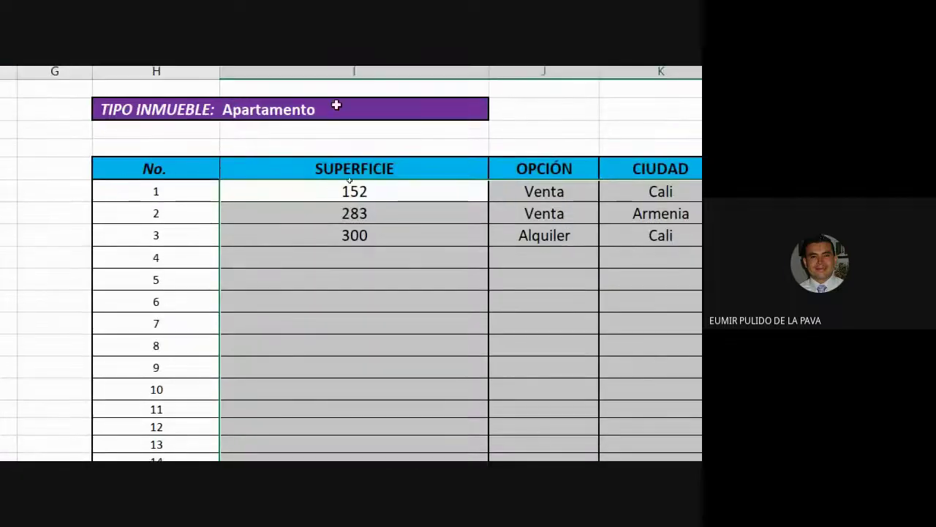
pyautogui.click(474, 117)
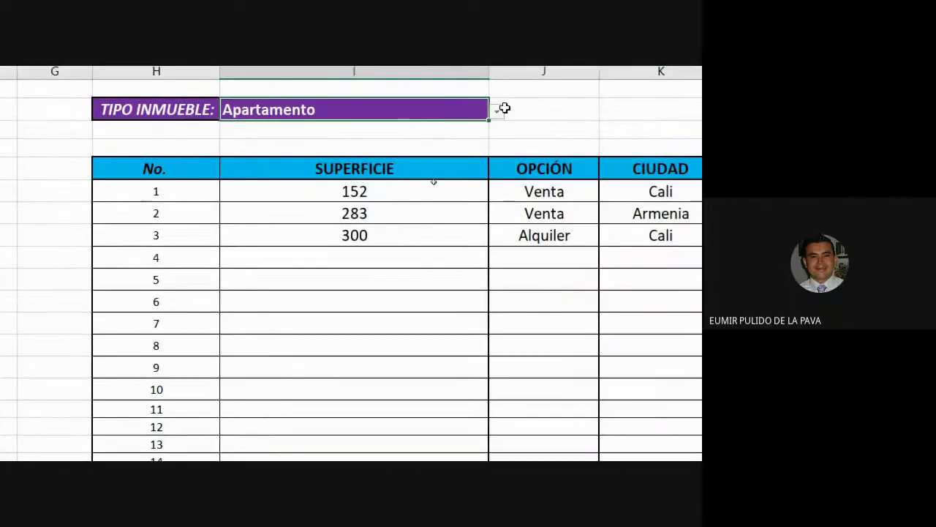
pyautogui.click(496, 111)
pyautogui.click(397, 126)
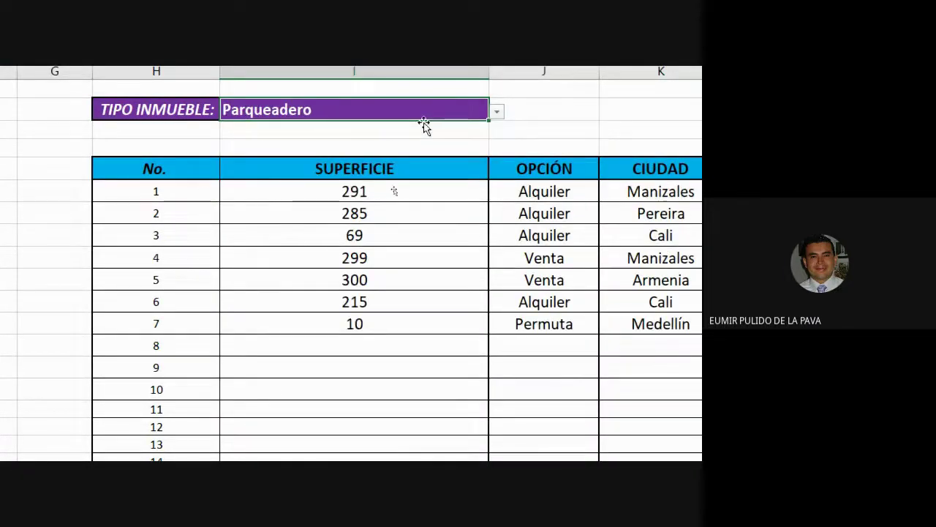
pyautogui.click(497, 111)
pyautogui.click(478, 141)
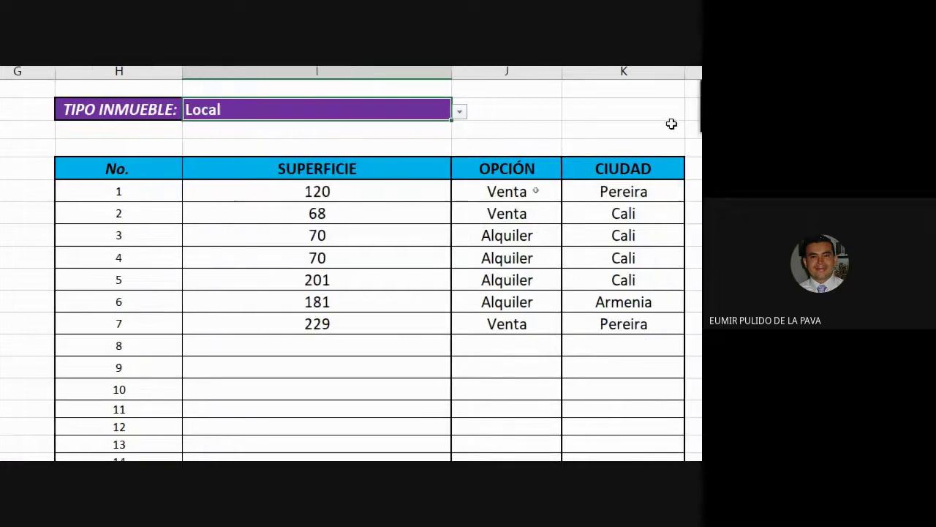
pyautogui.click(459, 111)
pyautogui.click(422, 163)
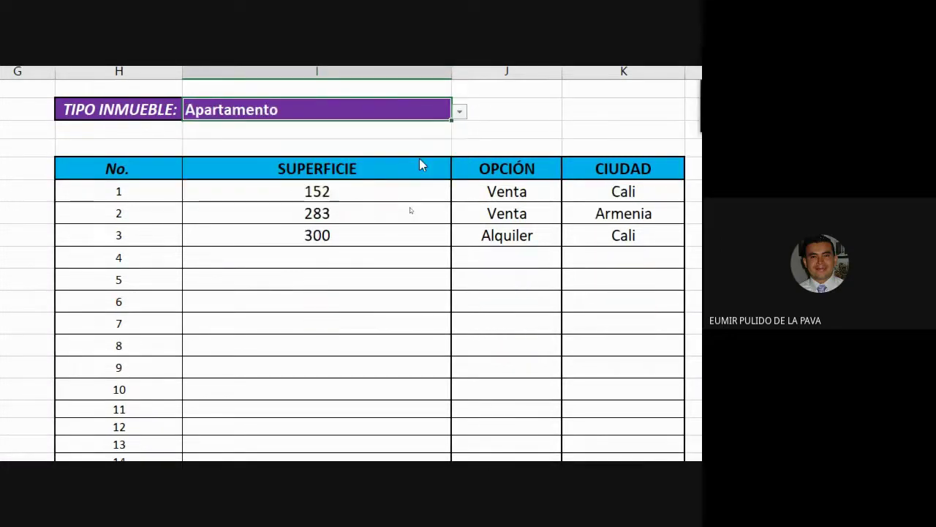
# Test Bodegas Comerciales, Piso and Casa, ending on Finca: one row with 1000, Venta, Pereira
pyautogui.click(460, 111)
pyautogui.click(378, 178)
pyautogui.click(459, 111)
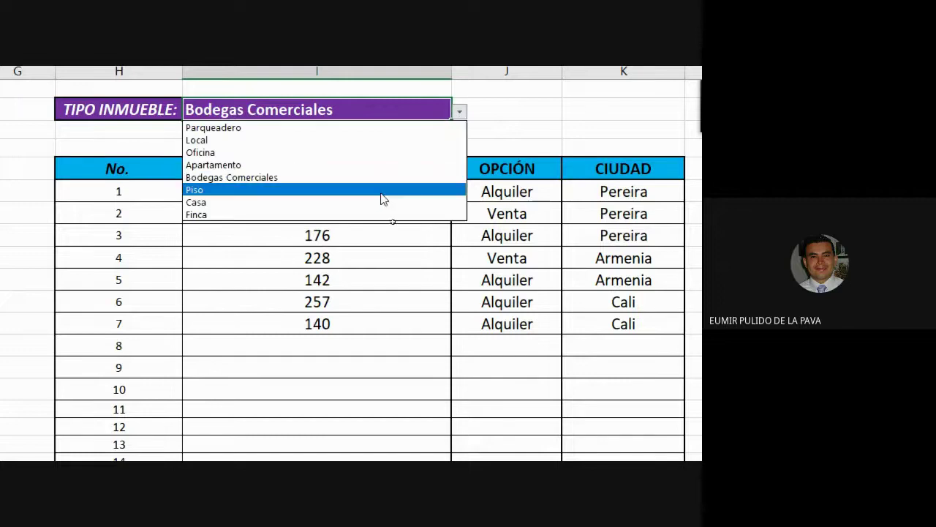
pyautogui.click(381, 192)
pyautogui.click(459, 111)
pyautogui.click(376, 202)
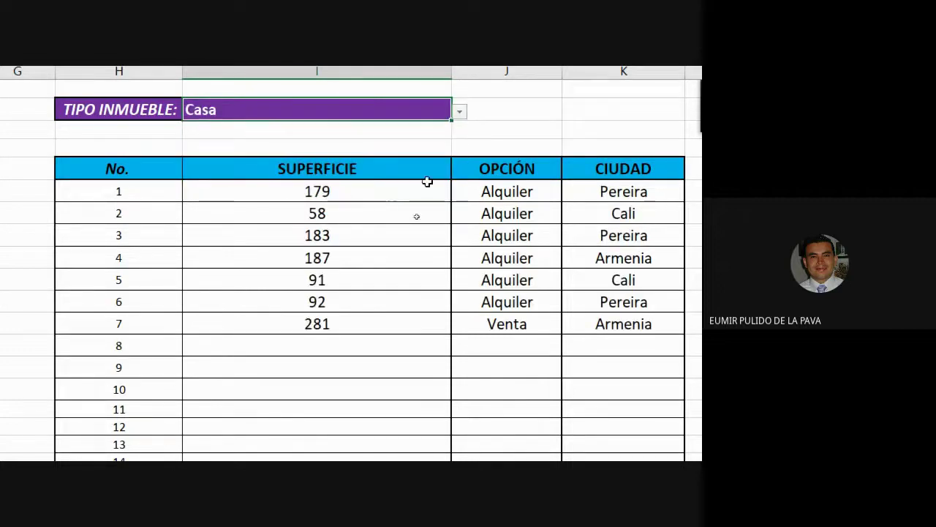
pyautogui.click(459, 111)
pyautogui.click(324, 212)
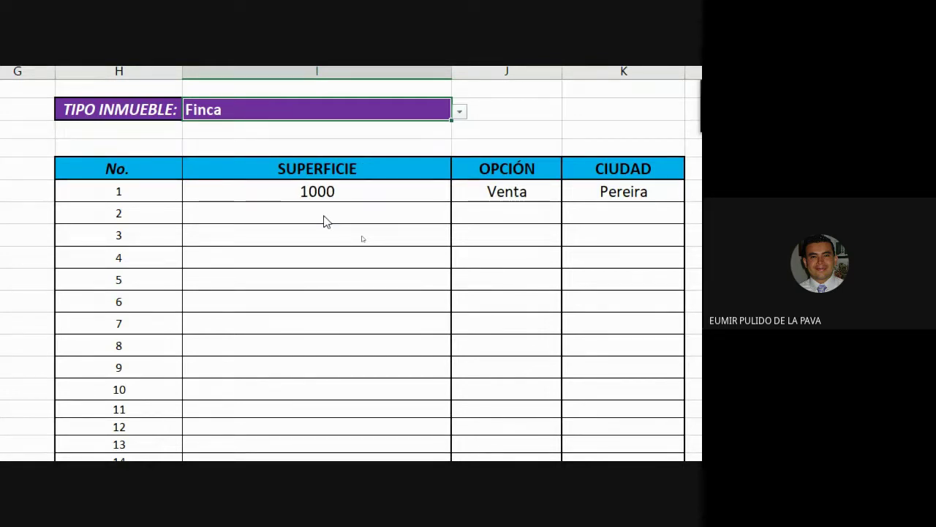
pyautogui.doubleClick(284, 190)
pyautogui.hscroll(-3, 150, 290)
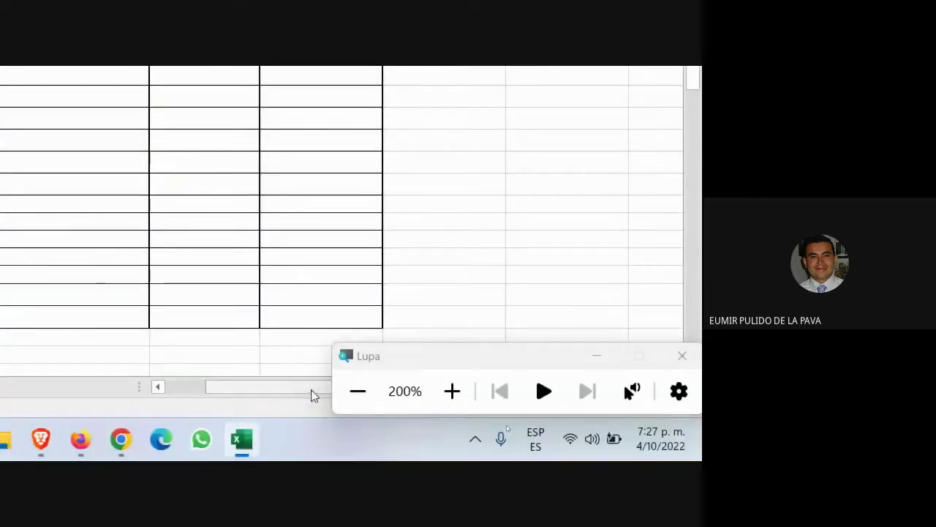
pyautogui.moveTo(311, 389); pyautogui.dragTo(228, 384)
pyautogui.click(598, 357)
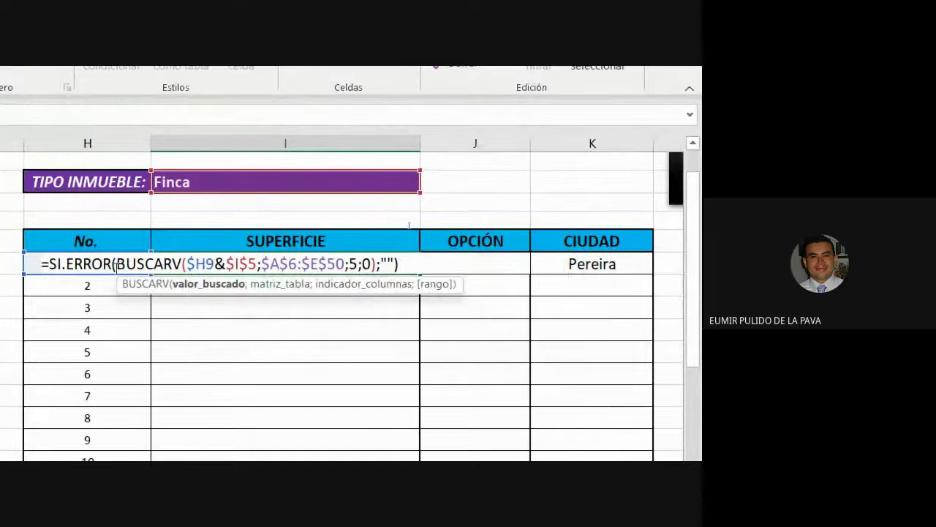
pyautogui.moveTo(115, 264); pyautogui.dragTo(446, 318)
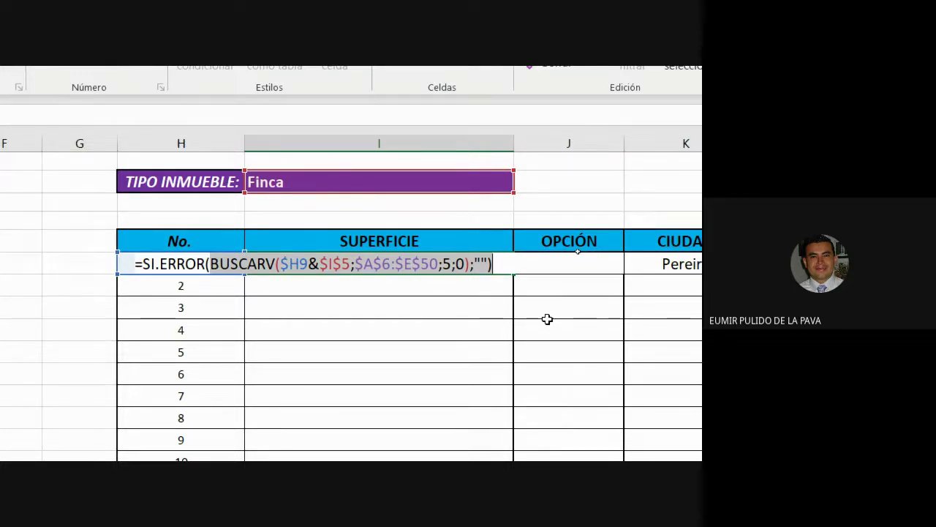
pyautogui.press('Return')
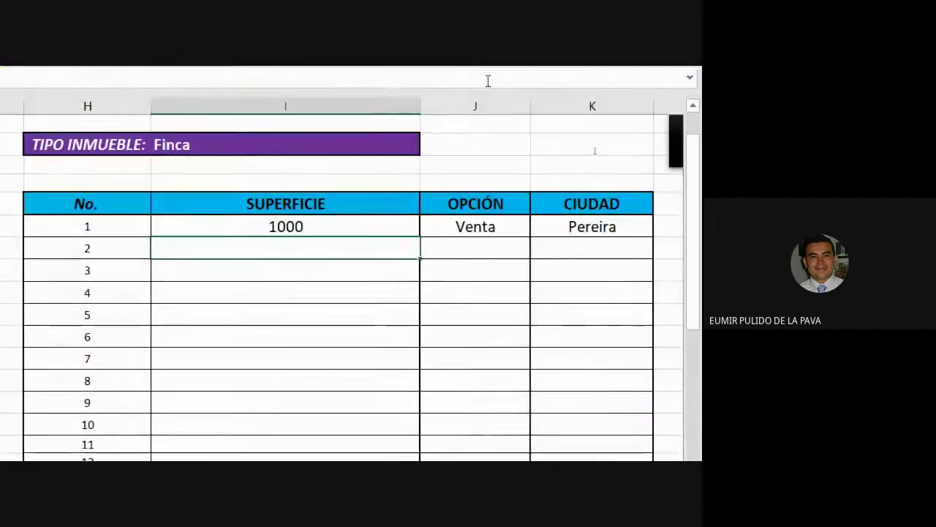
# Revert the TIPO INMUEBLE selection from Finca back to Apartamento
pyautogui.click(367, 137)
pyautogui.click(426, 153)
pyautogui.press('Escape')
pyautogui.hotkey('ctrl', 'z')
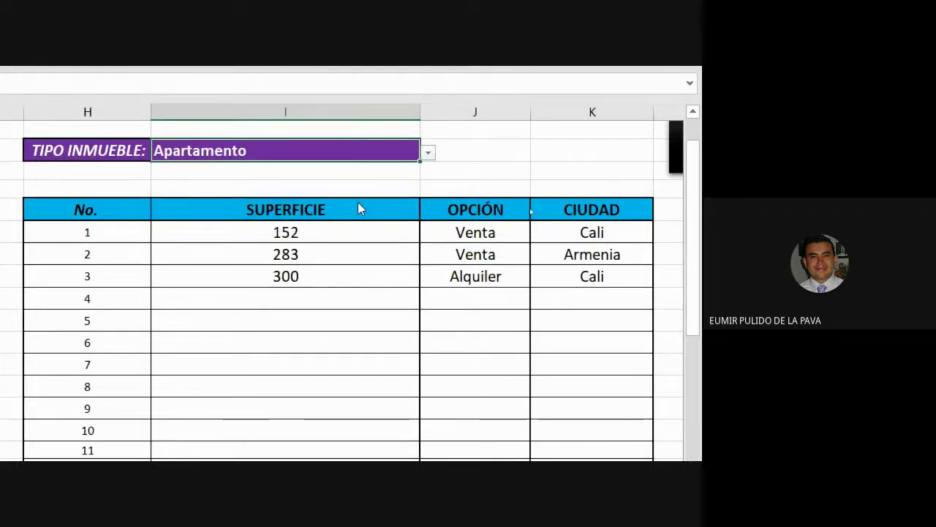
# Hide the ID column A on the source data sheet
pyautogui.hotkey('ctrl', 'pageup')
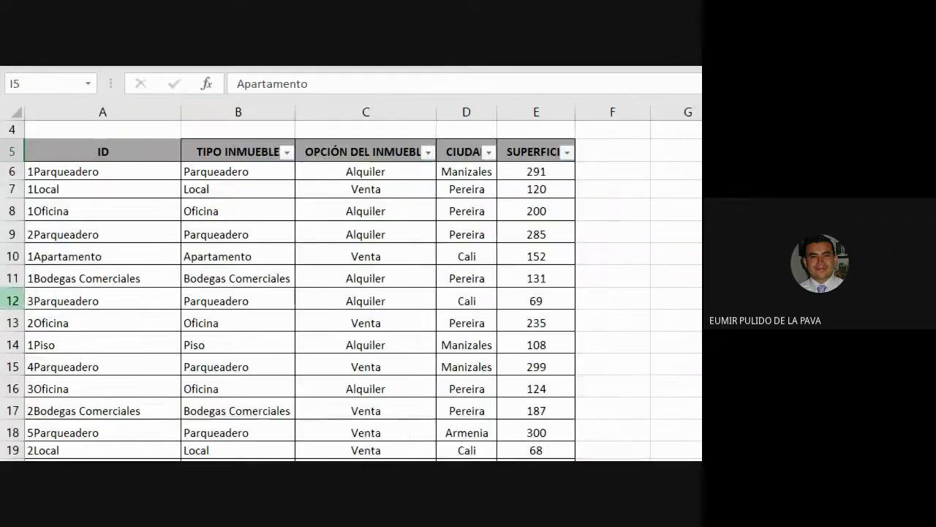
pyautogui.rightClick(134, 117)
pyautogui.click(187, 402)
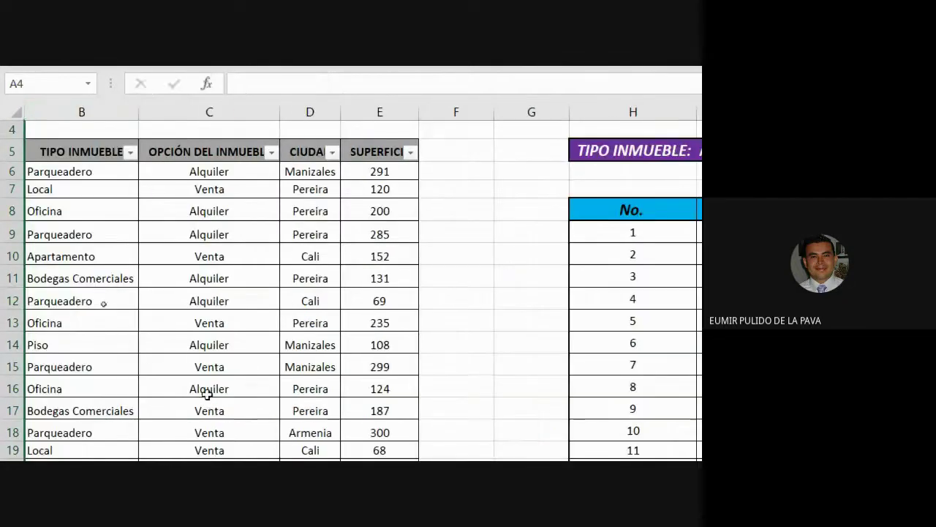
pyautogui.click(210, 256)
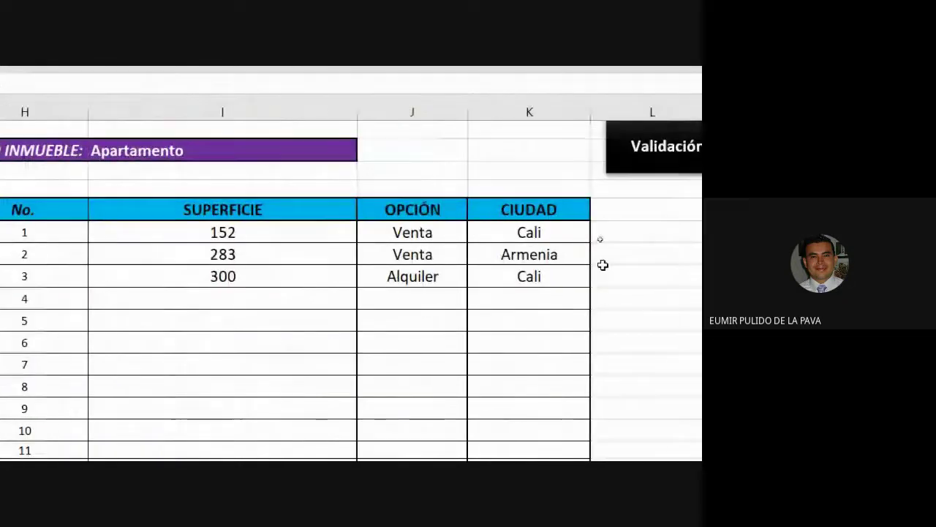
# Choose Local from the TIPO INMUEBLE dropdown to list matching properties
pyautogui.click(322, 154)
pyautogui.click(366, 153)
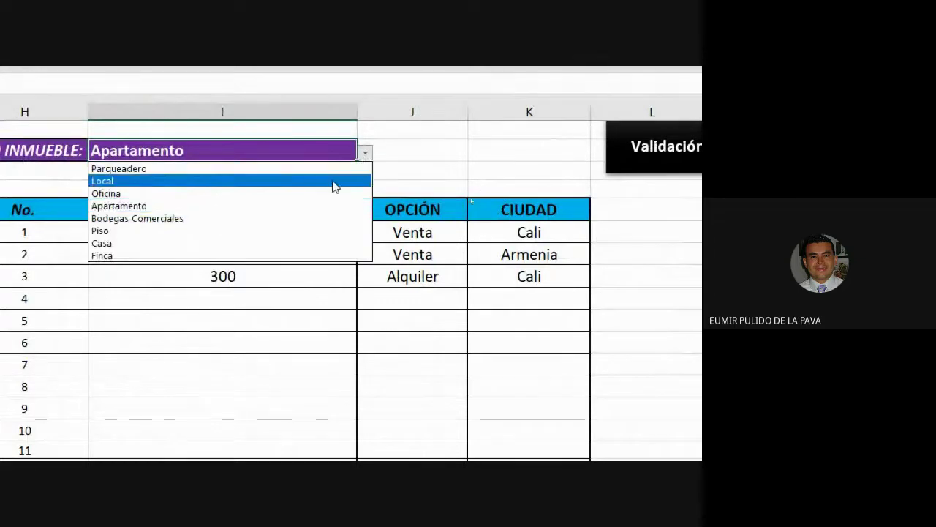
pyautogui.press('Escape')
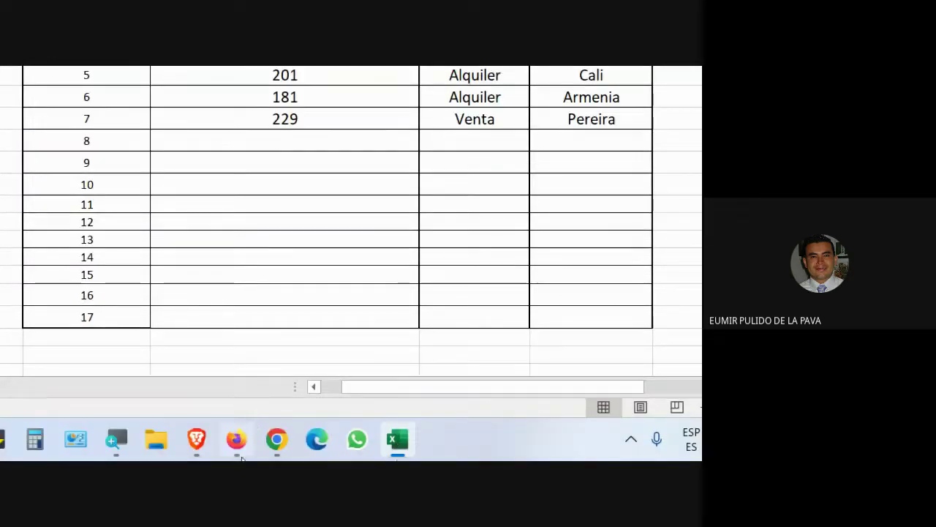
pyautogui.moveTo(270, 443)
pyautogui.click(227, 391)
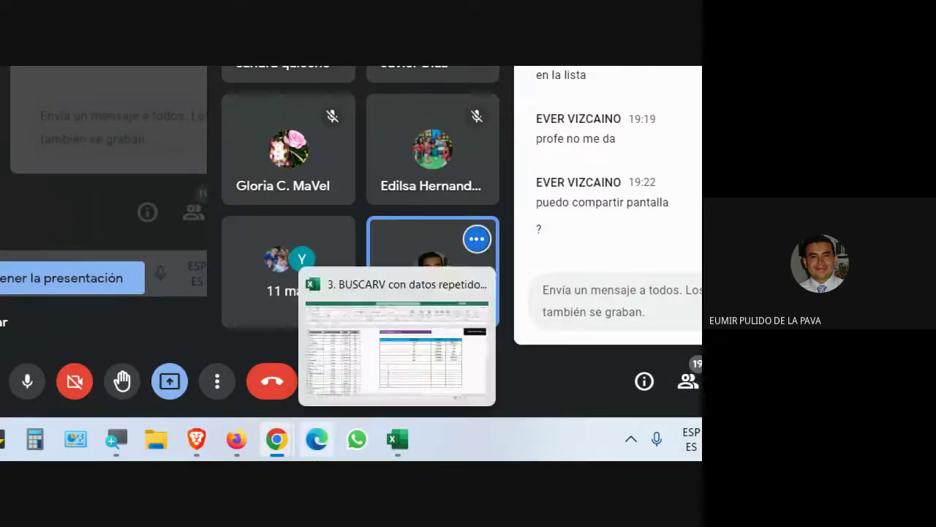
pyautogui.click(116, 439)
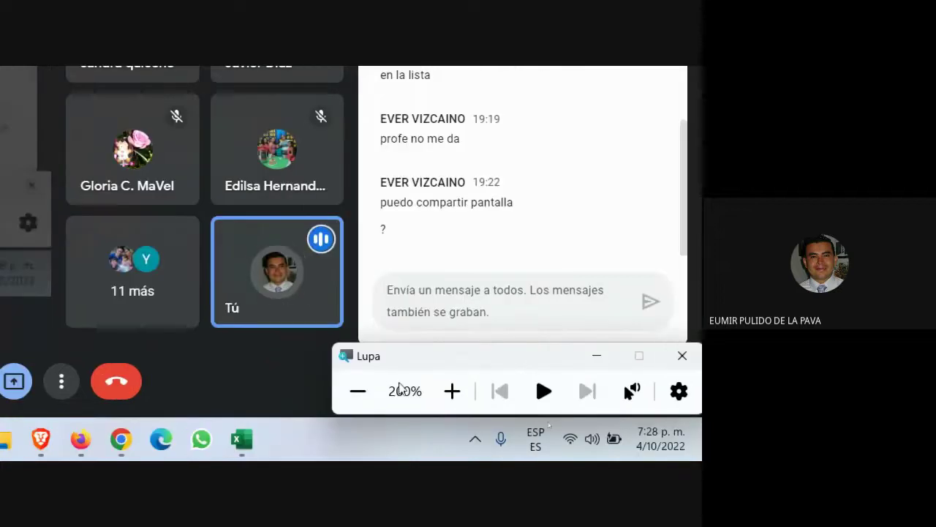
pyautogui.click(358, 391)
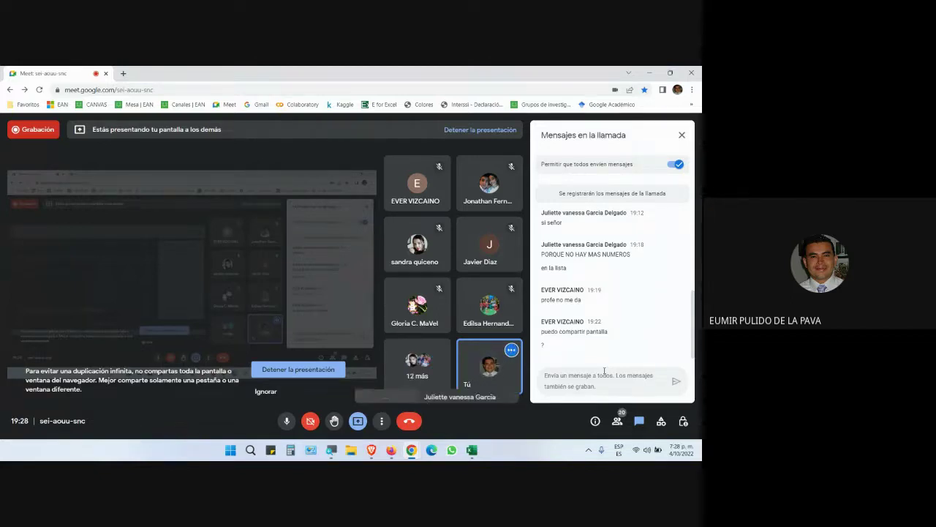
pyautogui.click(471, 450)
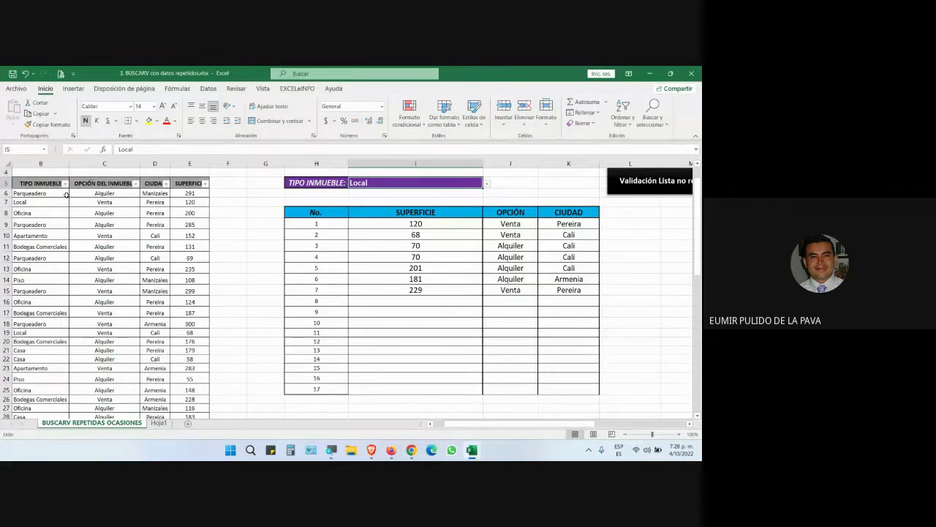
# Undo the Local selection and the column A hide, then magnify the screen to 200%
pyautogui.hotkey('ctrl', 'z')
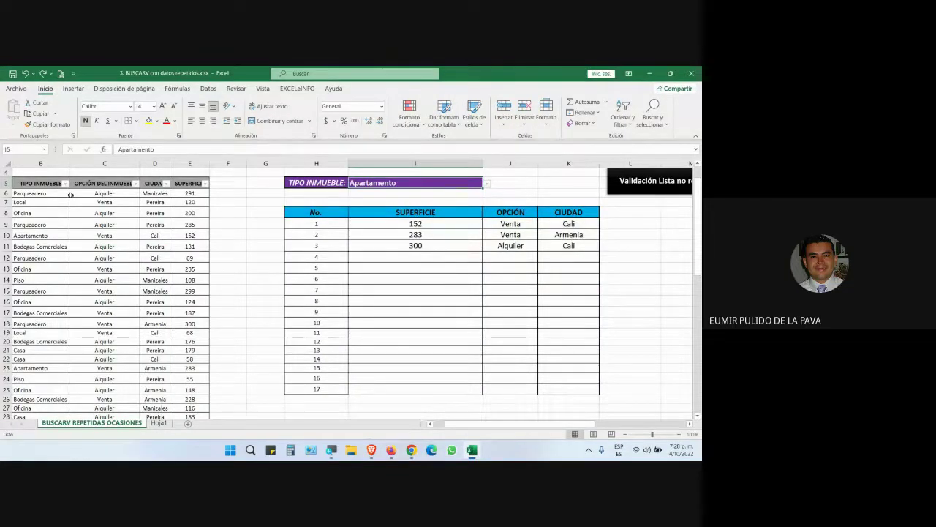
pyautogui.hotkey('ctrl', 'z')
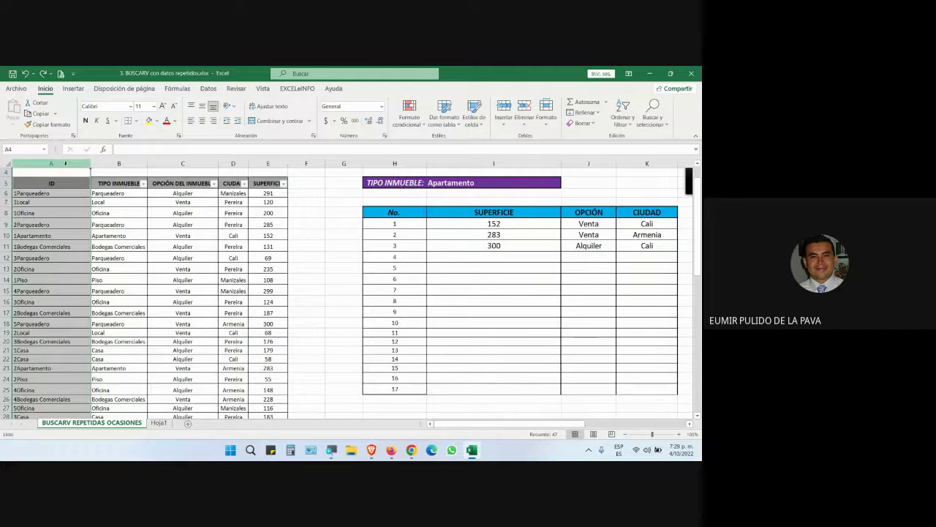
pyautogui.click(331, 449)
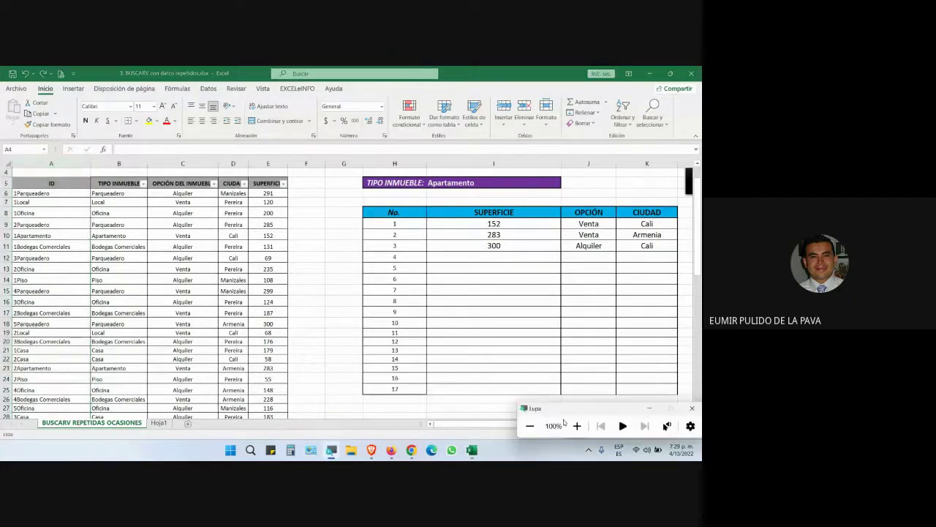
pyautogui.click(577, 425)
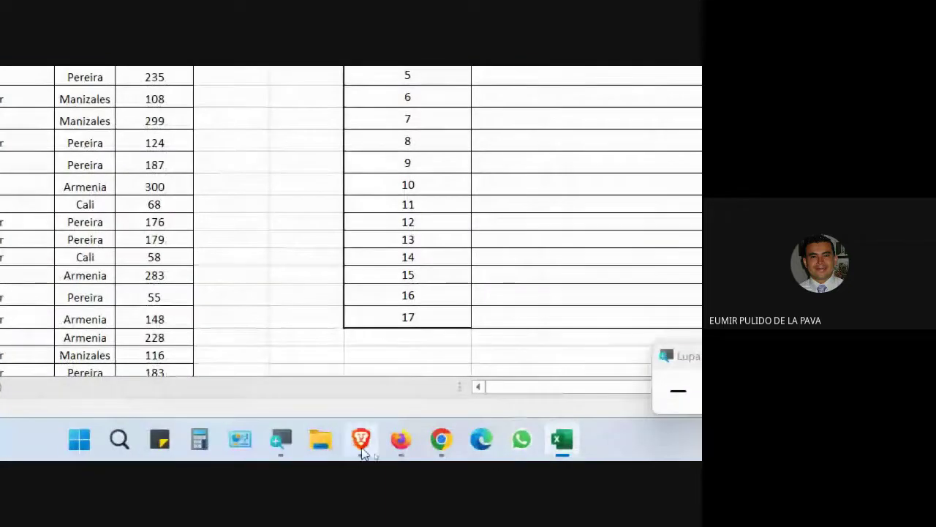
# In Brave, open phpMyAdmin in a new tab and log in with the saved credentials
pyautogui.click(401, 439)
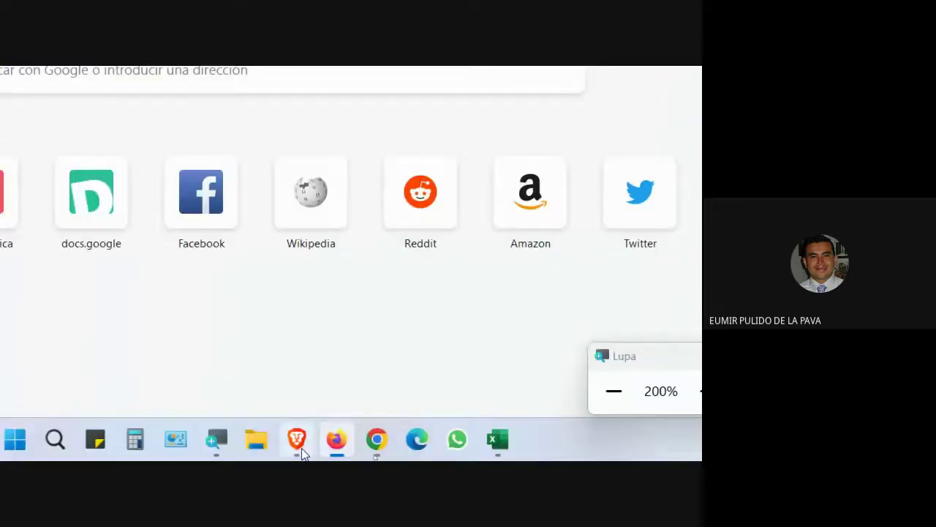
pyautogui.click(299, 440)
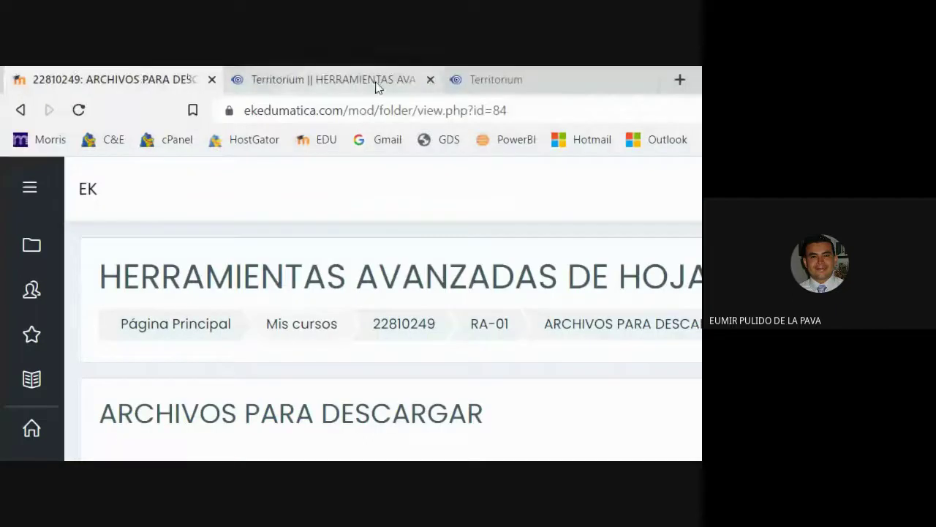
pyautogui.click(508, 70)
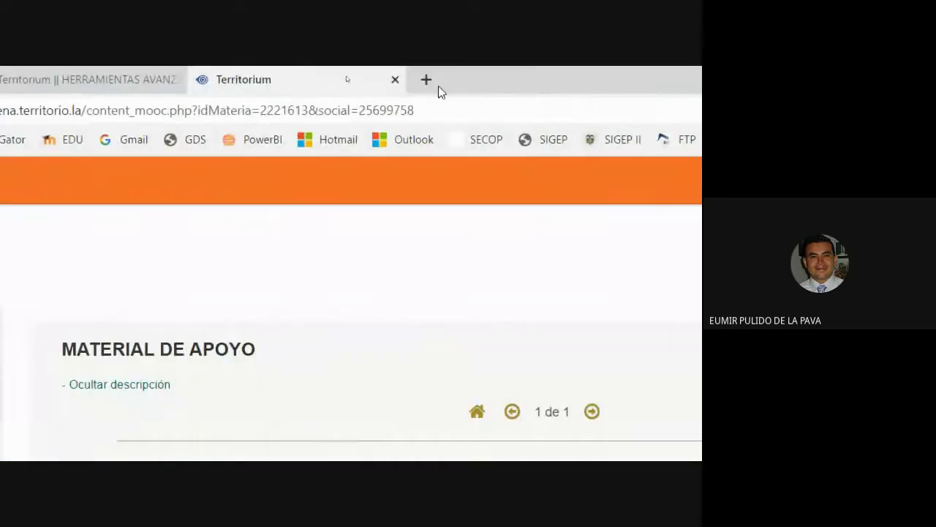
pyautogui.click(550, 79)
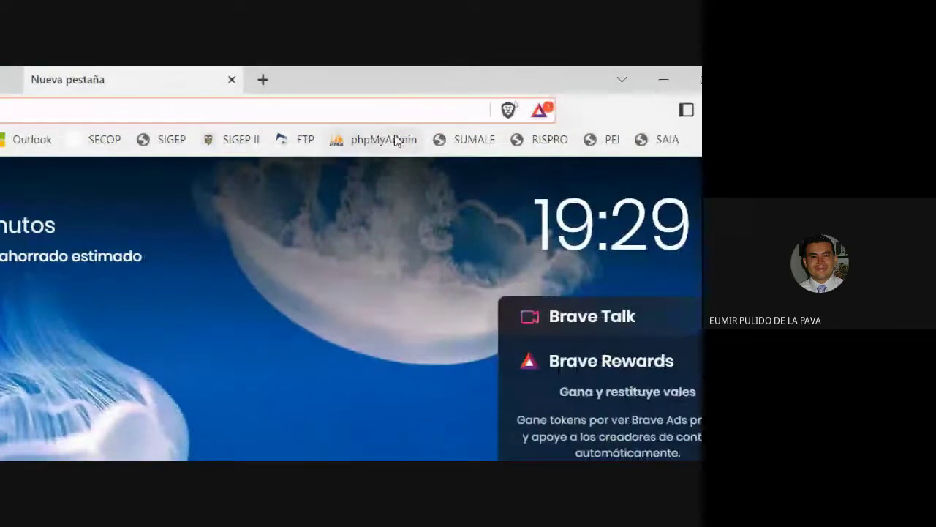
pyautogui.click(395, 140)
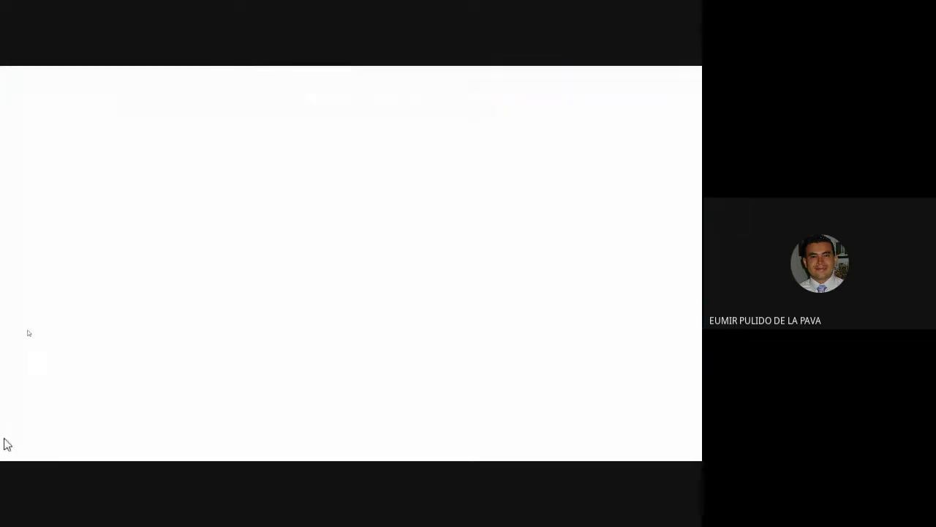
pyautogui.click(446, 388)
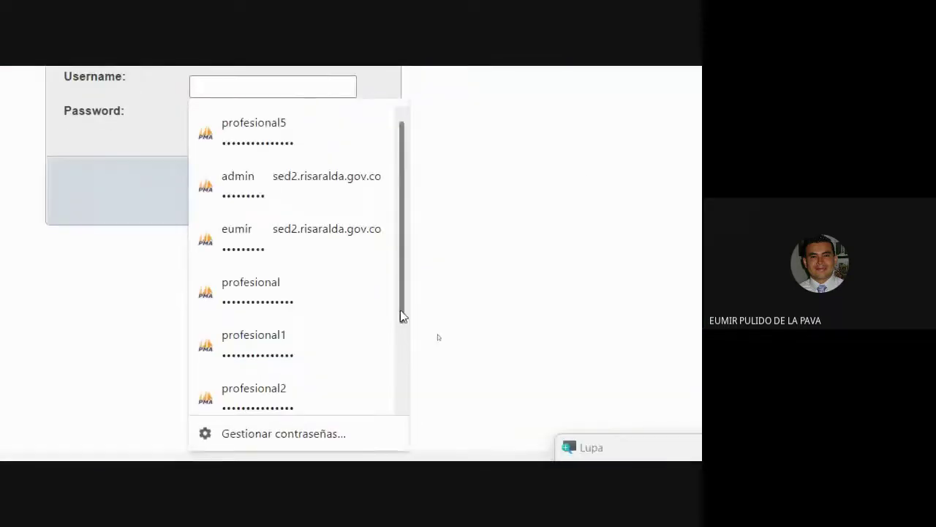
pyautogui.click(324, 143)
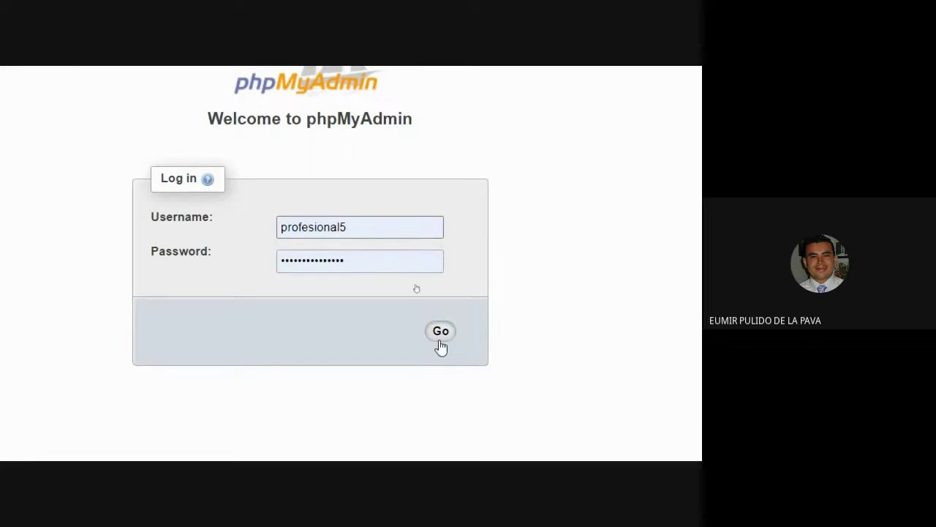
pyautogui.click(354, 190)
# Expand the database and browse table u_2022, checking its structure and rows
pyautogui.click(64, 116)
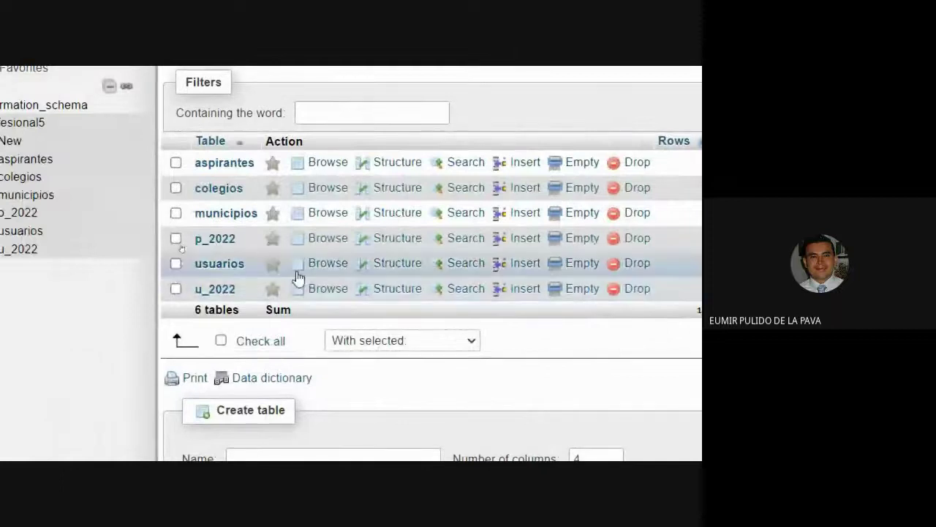
pyautogui.click(324, 289)
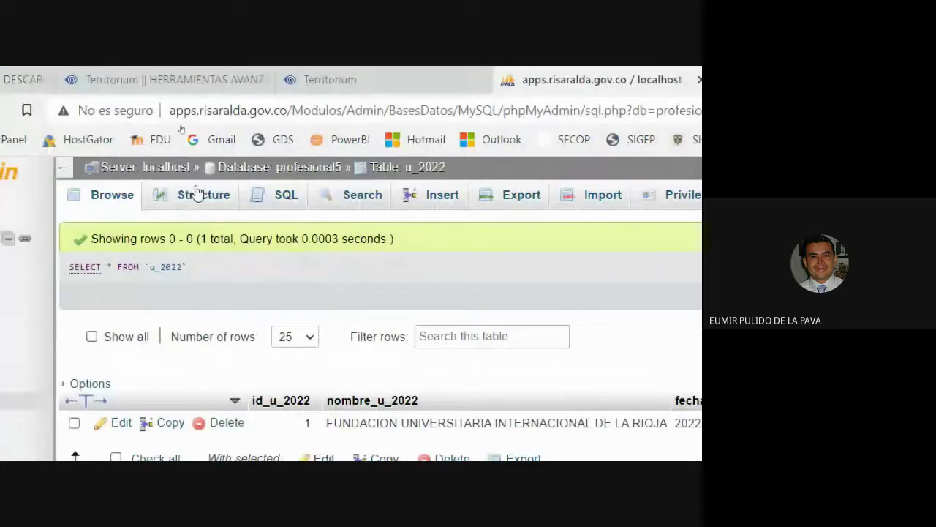
pyautogui.click(201, 193)
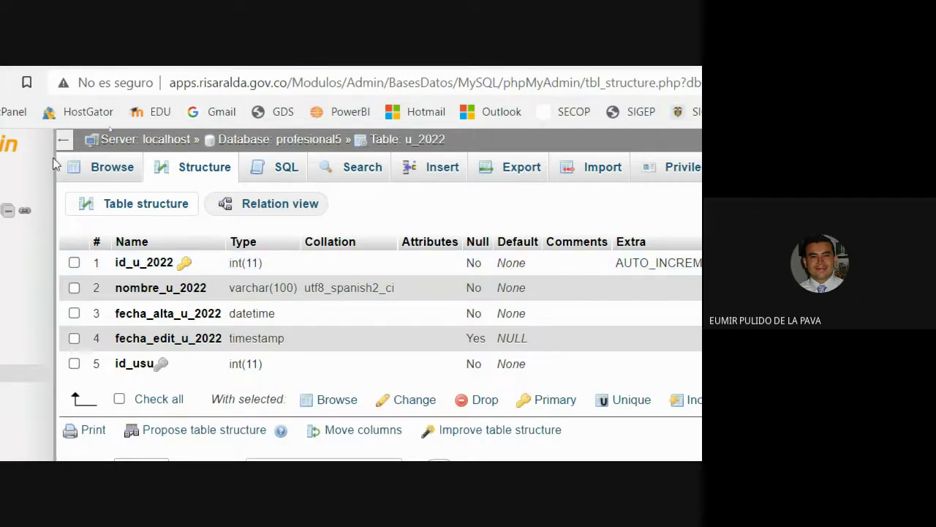
pyautogui.click(105, 174)
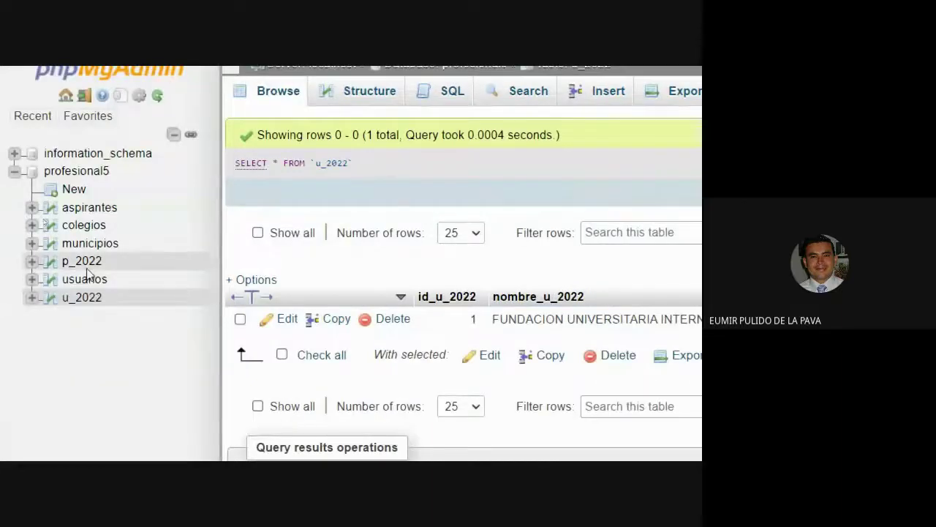
# Browse the p_2022 table's ten specializations, then log out of phpMyAdmin
pyautogui.click(91, 262)
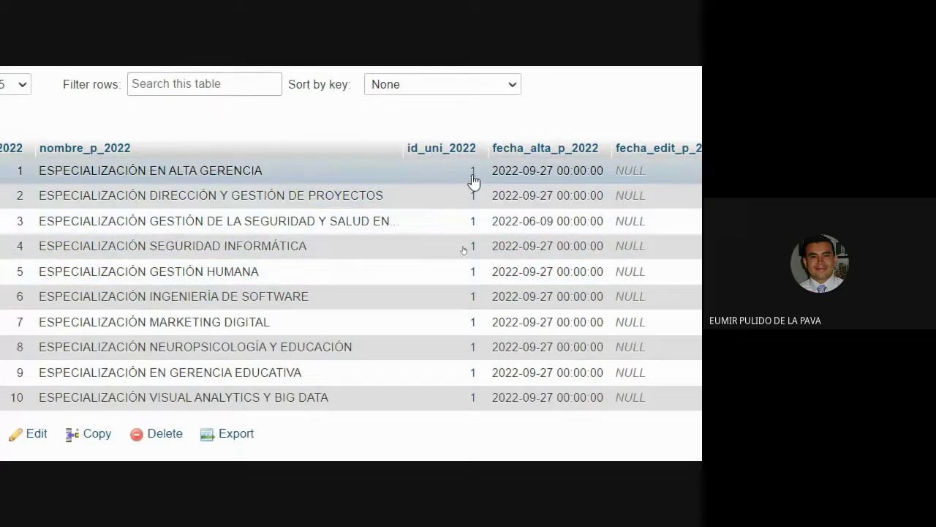
pyautogui.hscroll(2, 686, 181)
pyautogui.hscroll(2, 686, 181)
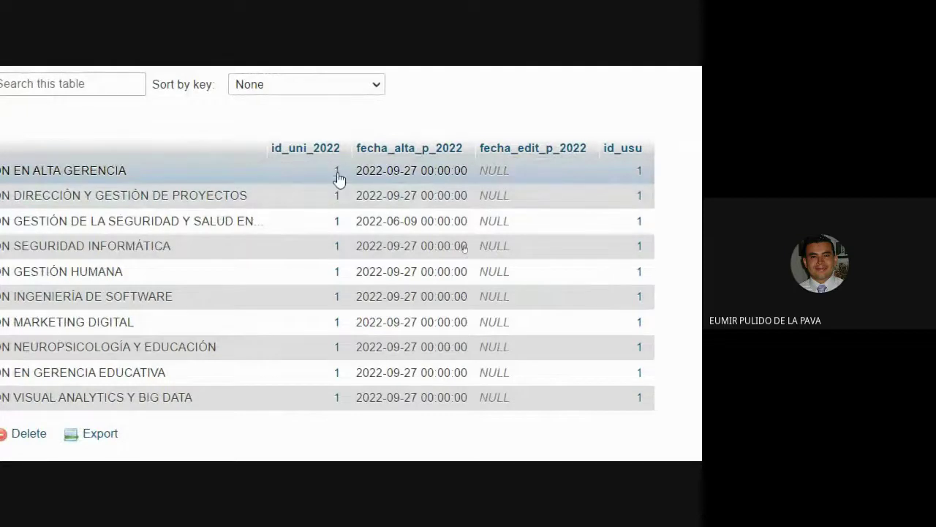
pyautogui.moveTo(337, 174)
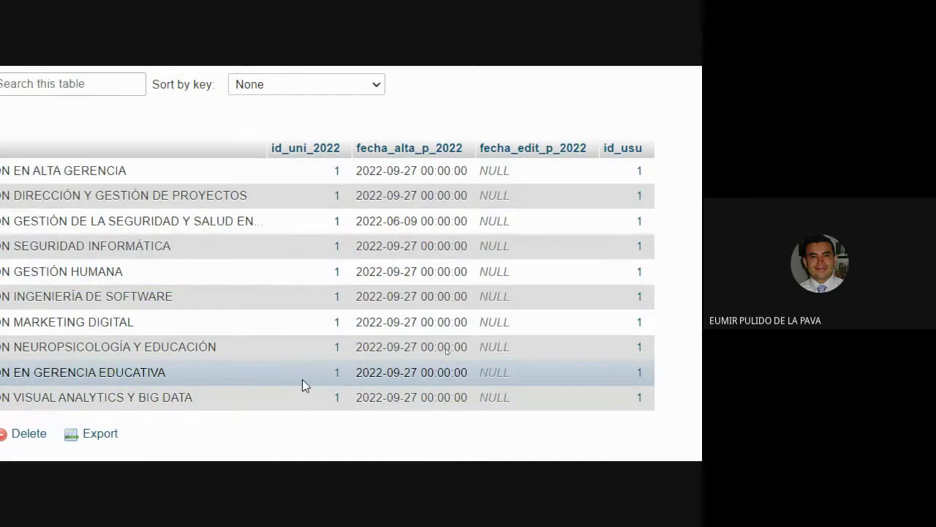
pyautogui.scroll(-1, 304, 379)
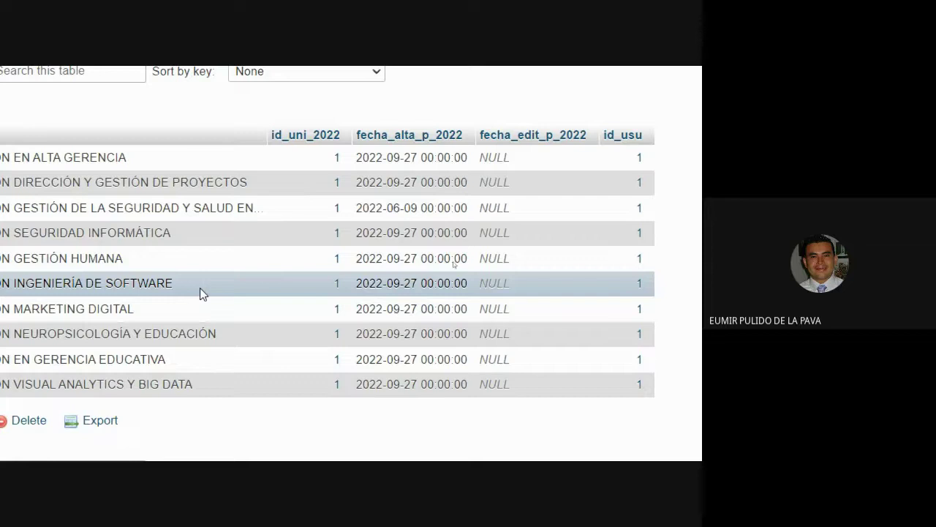
pyautogui.hscroll(-5, 111, 104)
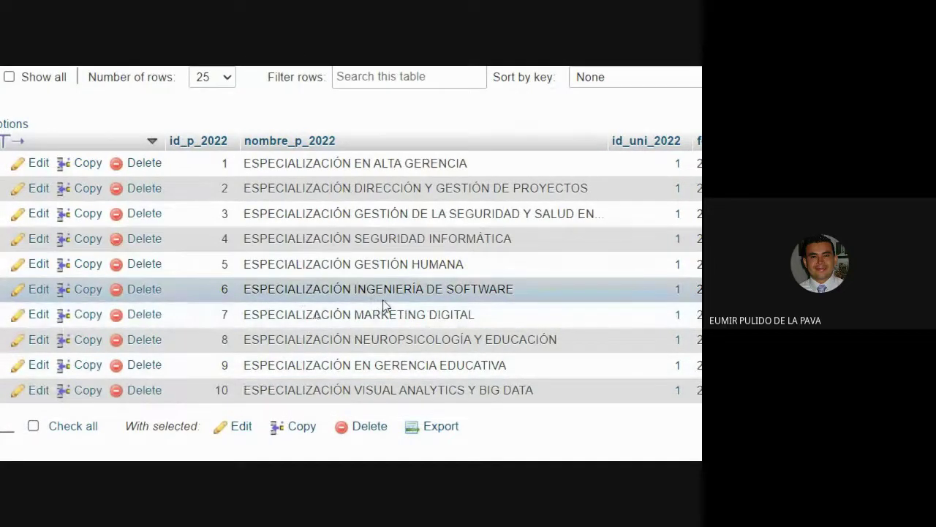
pyautogui.hscroll(1, 382, 300)
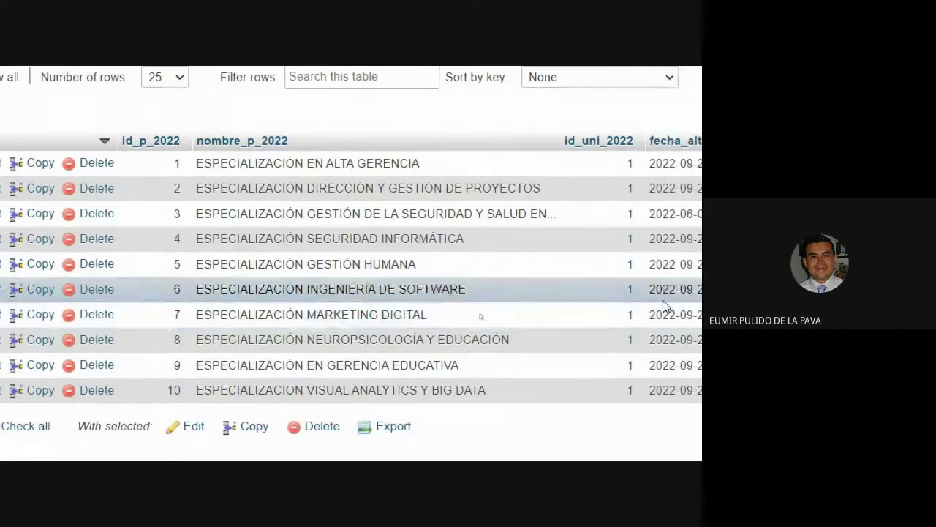
pyautogui.hscroll(2, 522, 241)
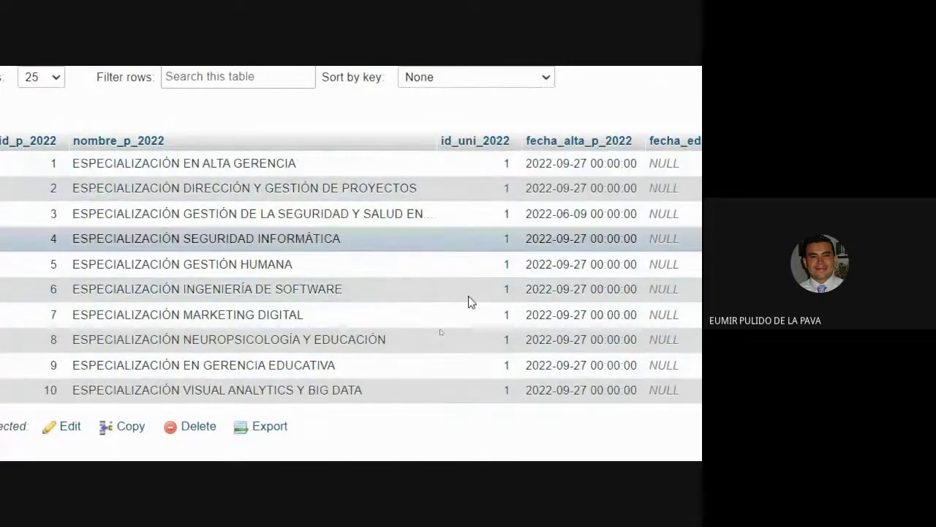
pyautogui.scroll(-1, 471, 303)
pyautogui.scroll(3, 417, 402)
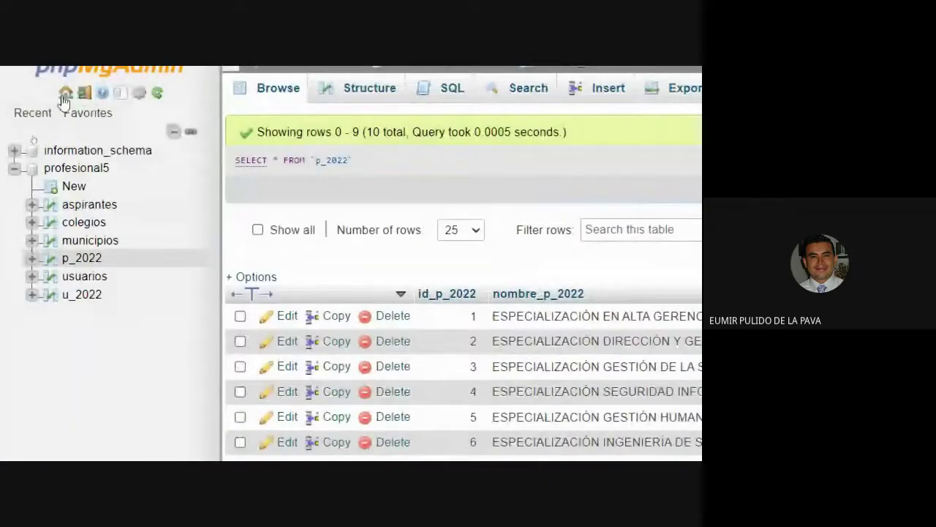
pyautogui.click(79, 94)
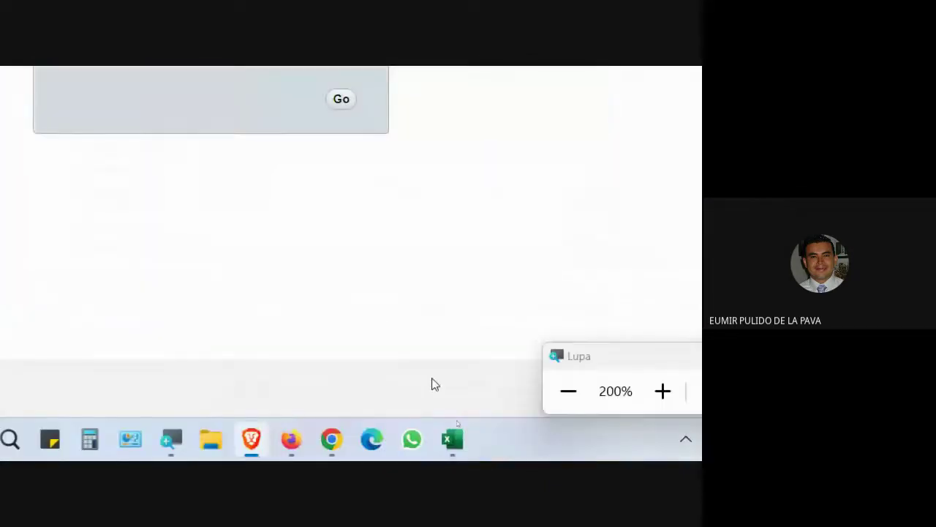
# Back in Excel, select column A and then the ID cells A6:A11
pyautogui.click(451, 439)
pyautogui.click(103, 136)
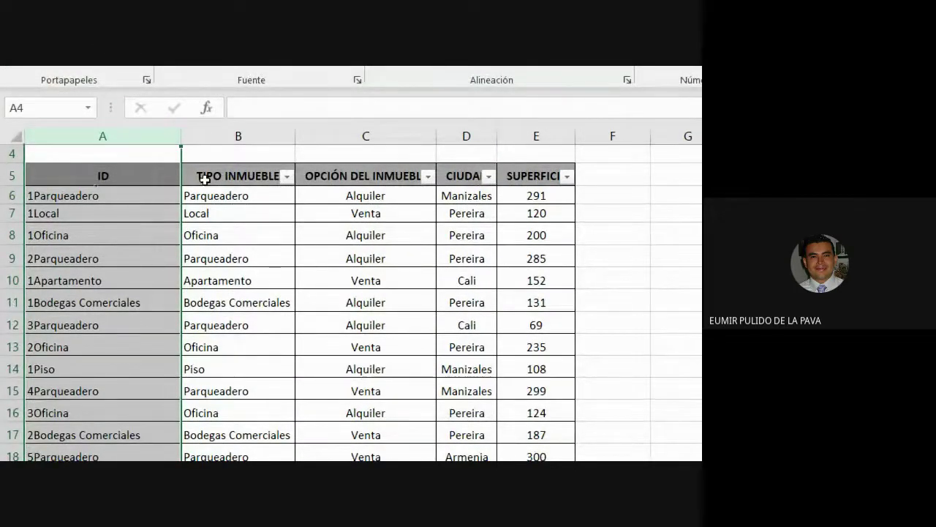
pyautogui.click(126, 140)
pyautogui.moveTo(82, 194); pyautogui.dragTo(88, 388)
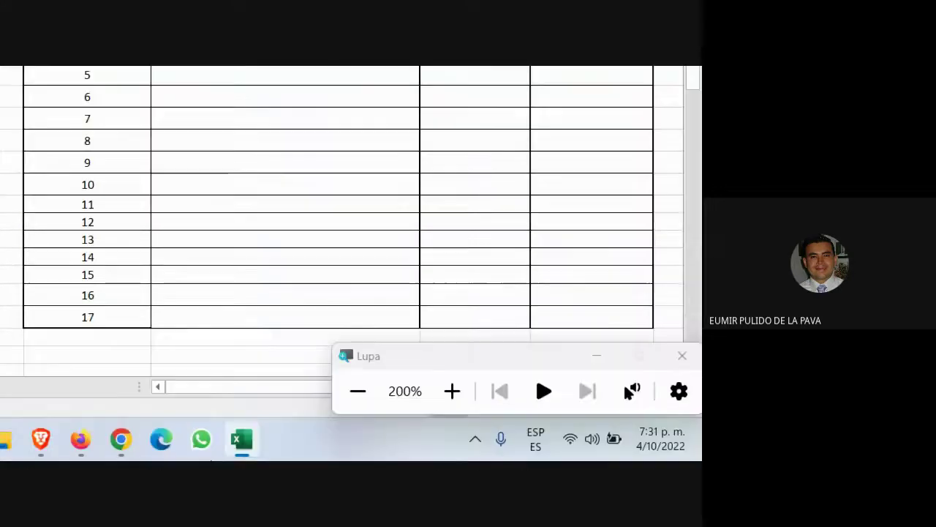
# Reduce the magnifier to 100% and bring the Google Meet call to the front
pyautogui.click(357, 391)
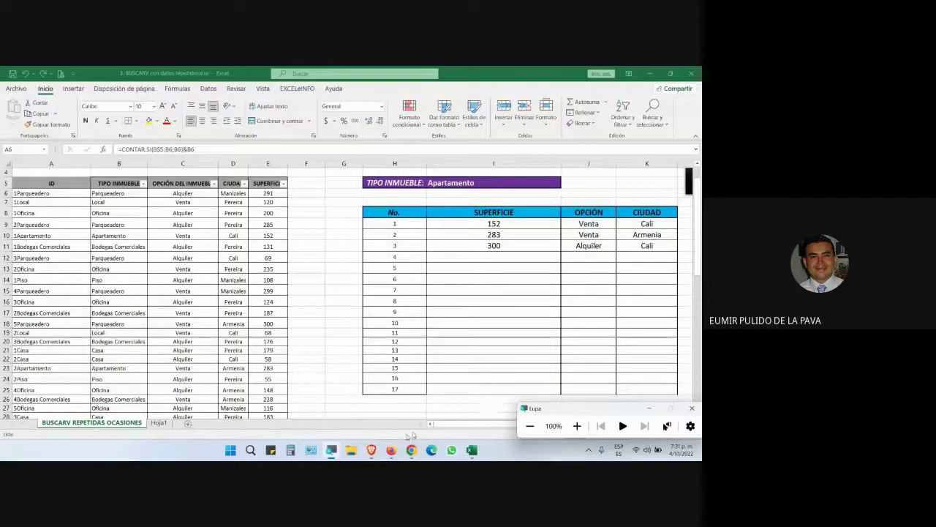
pyautogui.moveTo(407, 448)
pyautogui.click(362, 395)
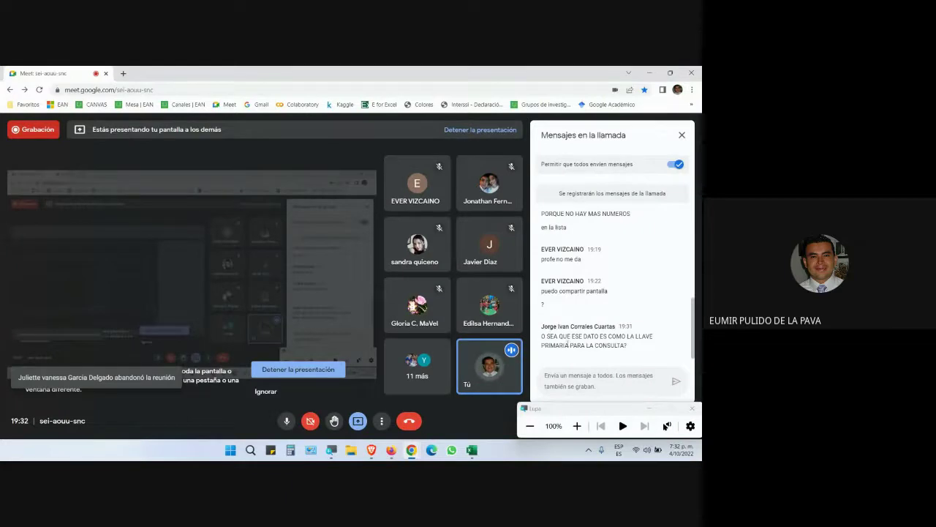
# Highlight the student's chat question, close the Magnifier and return to the Excel workbook
pyautogui.moveTo(564, 345); pyautogui.dragTo(628, 346)
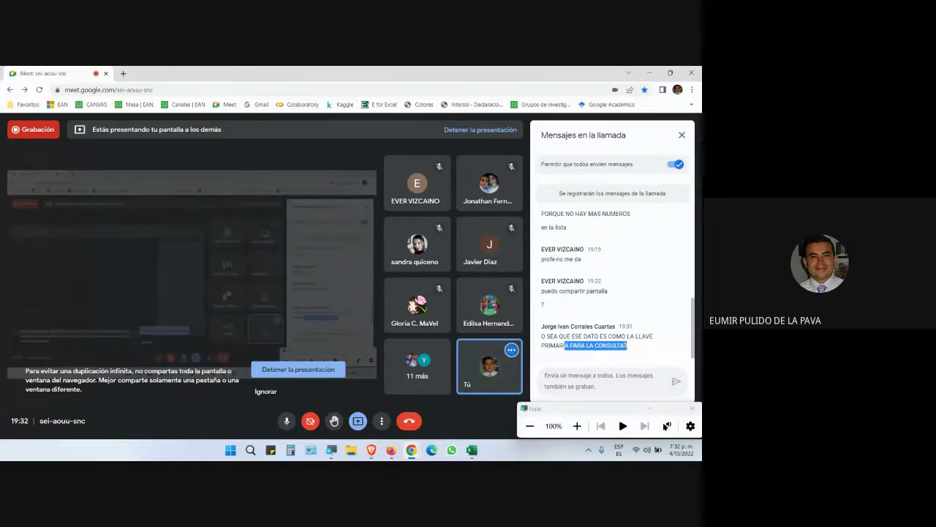
pyautogui.click(649, 408)
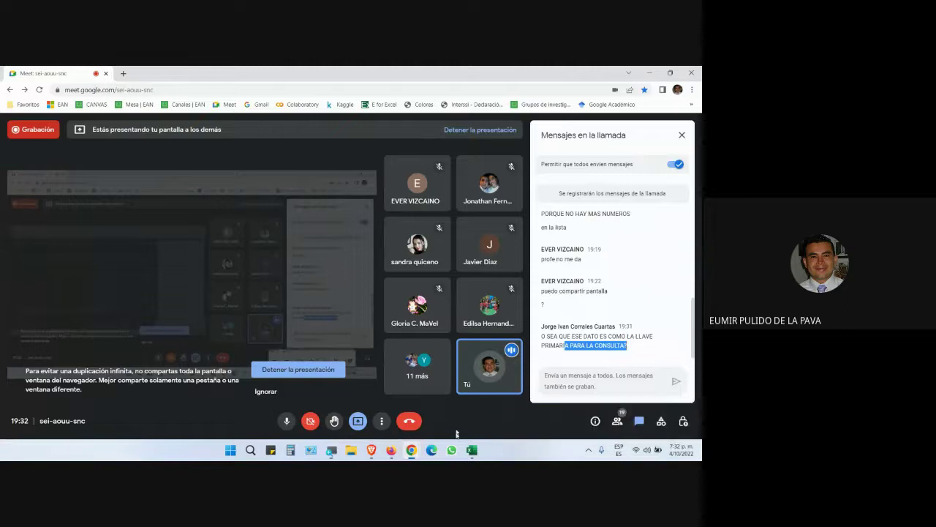
pyautogui.click(468, 453)
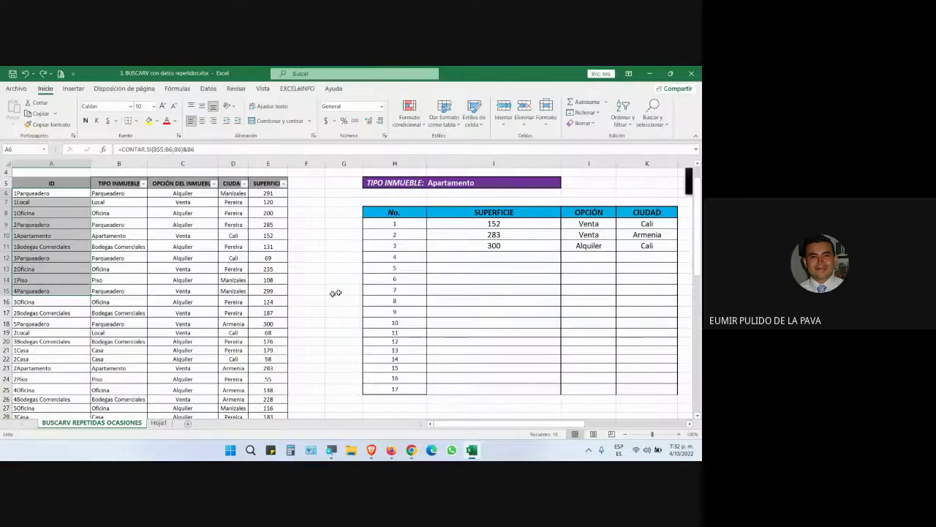
# Inspect the I9 lookup formula, demo =BUSCARX( in G14 and cancel it, then return to Meet
pyautogui.doubleClick(471, 223)
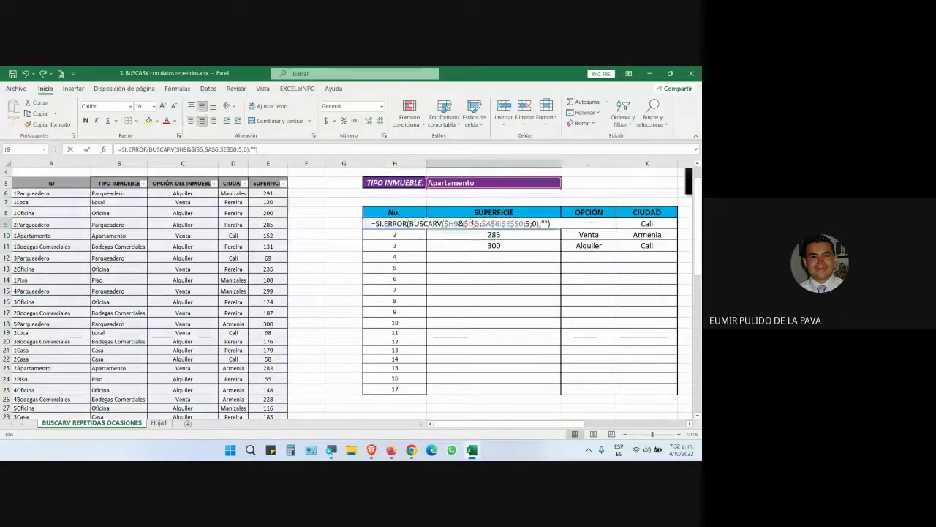
pyautogui.press('Return')
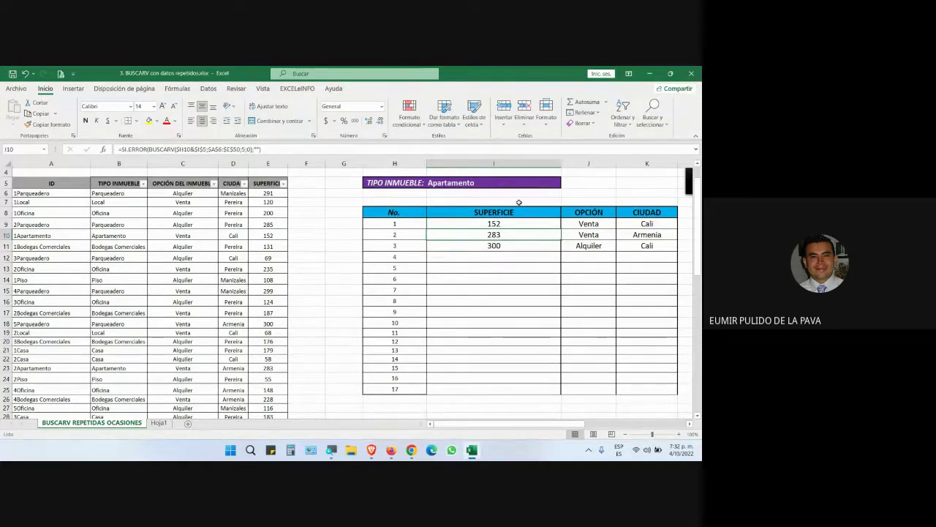
pyautogui.click(346, 284)
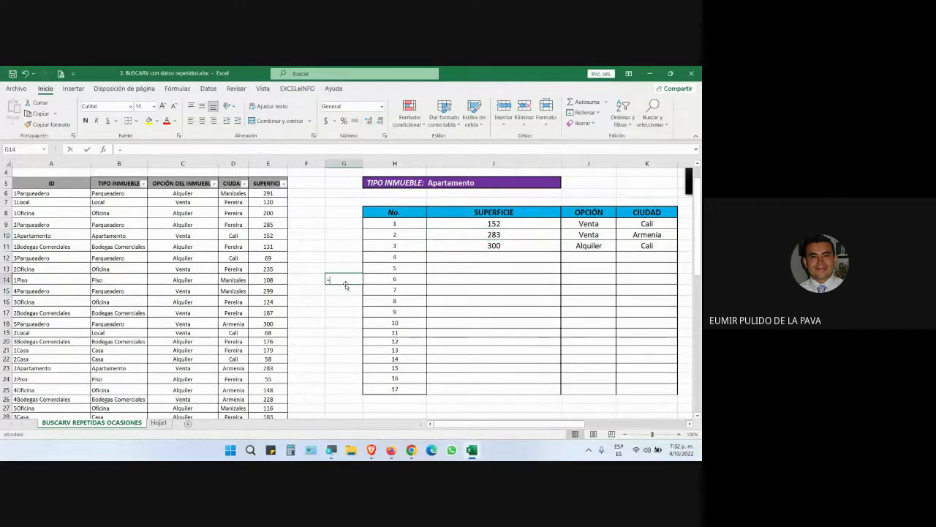
pyautogui.write('=BUSCARX(')
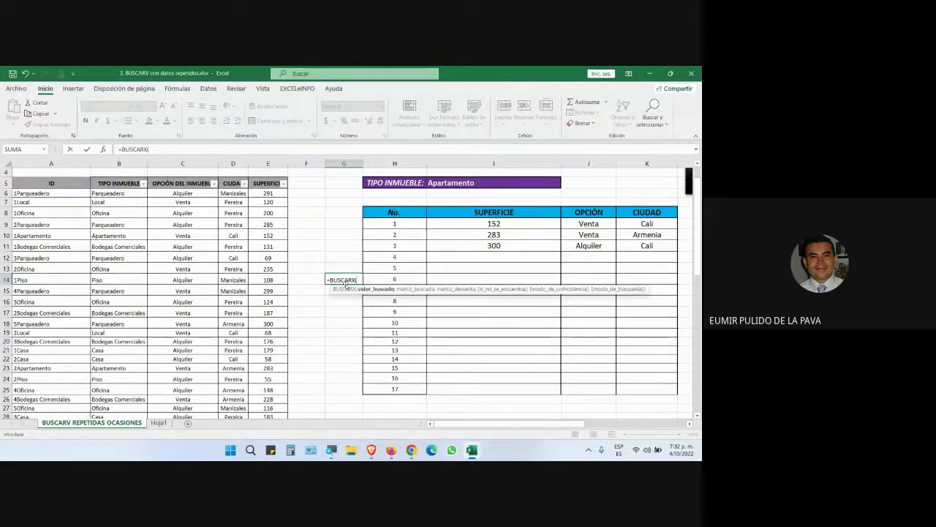
pyautogui.press('Escape')
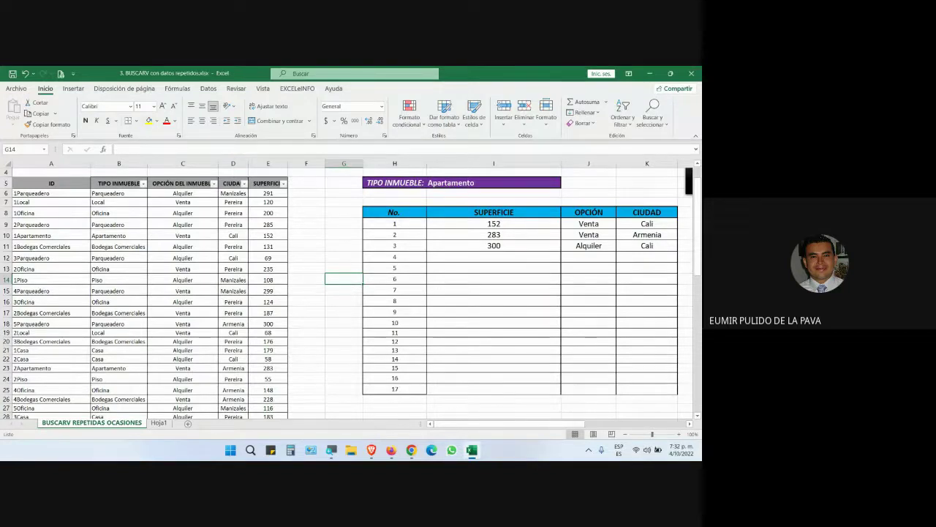
pyautogui.click(411, 450)
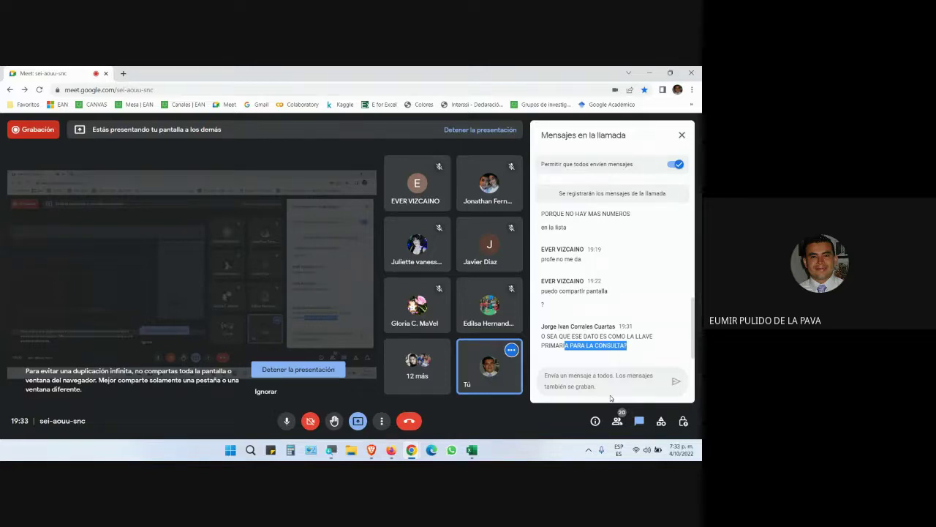
# In Brave, close the phpMyAdmin tab and cancel a download with a garbled file name
pyautogui.moveTo(405, 448)
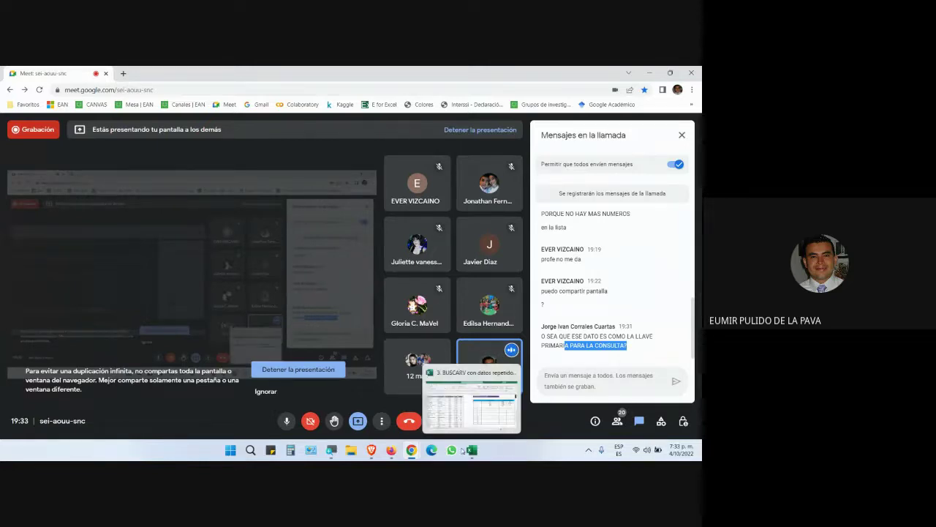
pyautogui.click(371, 450)
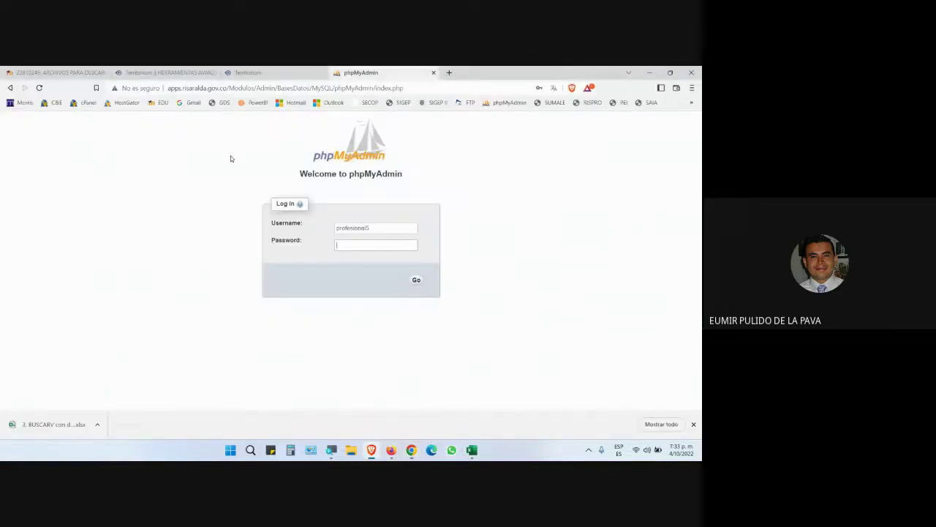
pyautogui.click(433, 73)
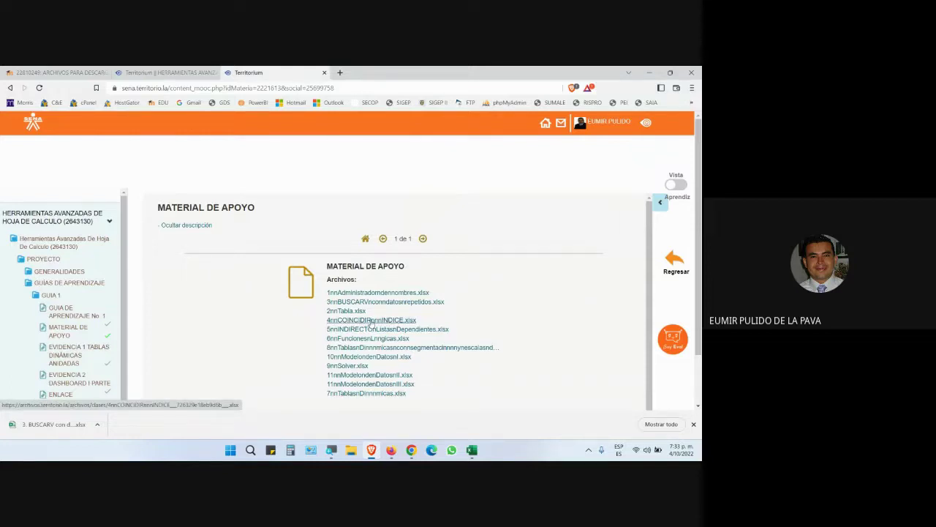
pyautogui.click(371, 322)
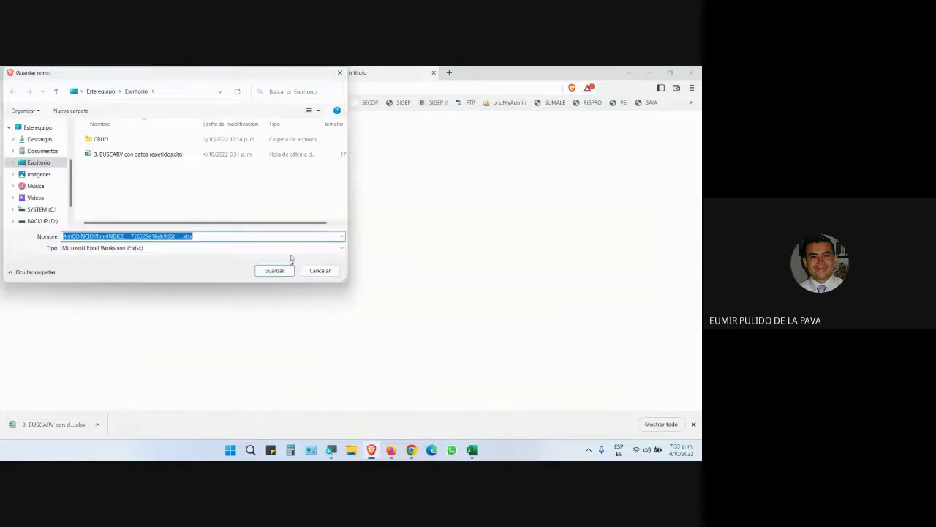
pyautogui.click(322, 272)
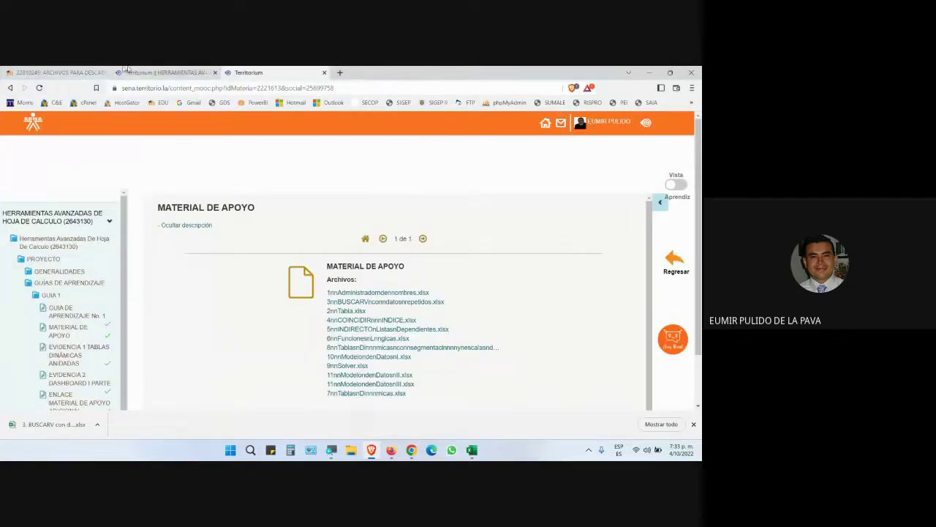
# Download 4. COINCIDIR - INDICE.xlsx from ARCHIVOS PARA DESCARGAR to the desktop and open it
pyautogui.click(86, 71)
pyautogui.click(117, 330)
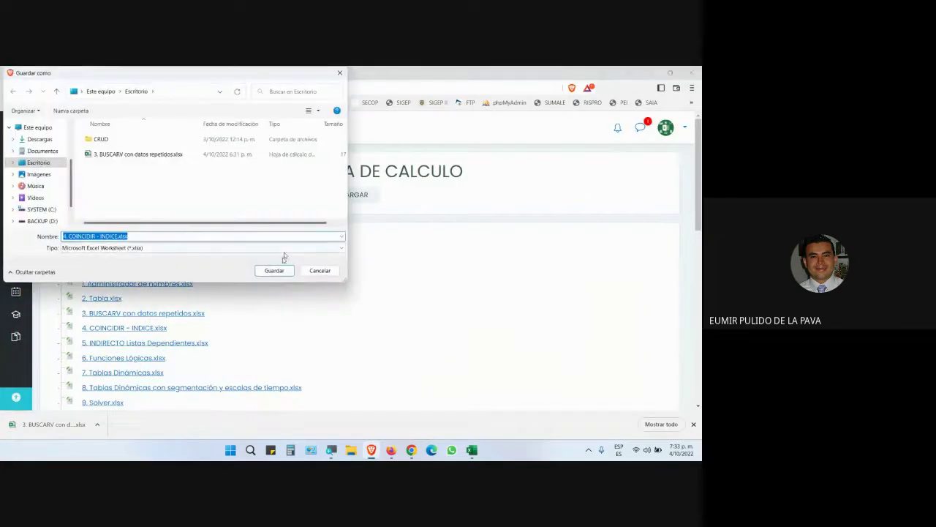
pyautogui.click(281, 270)
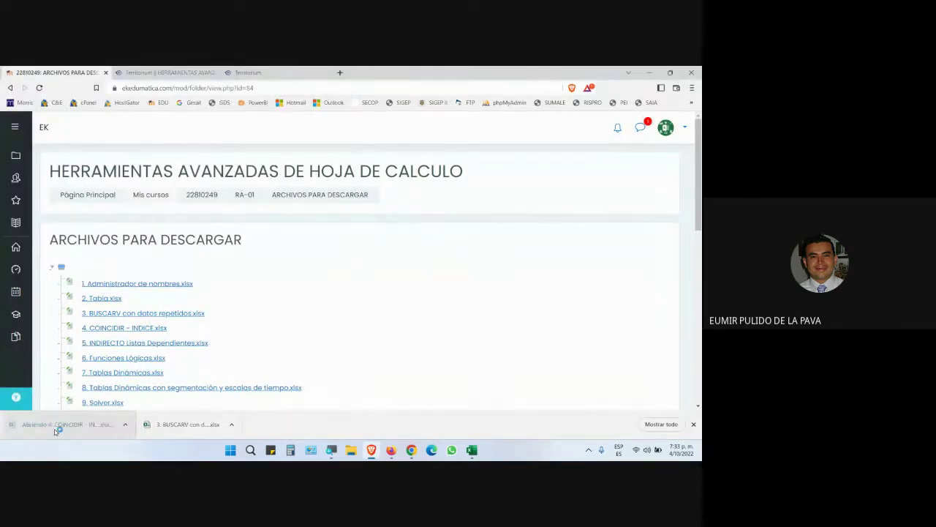
pyautogui.hotkey('alt', 'Tab')
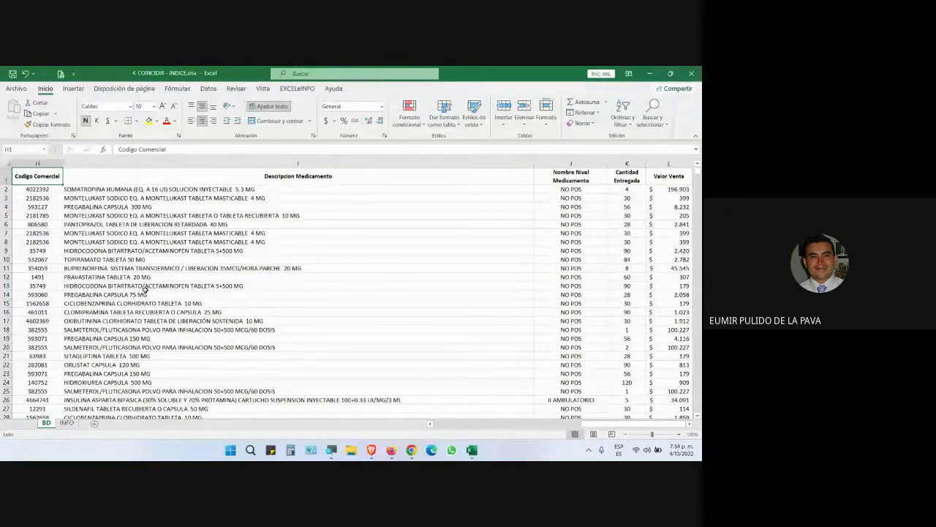
# Walk through the BD sheet's headers and data rows with keyboard shortcuts
pyautogui.hotkey('ctrl', 'Right')
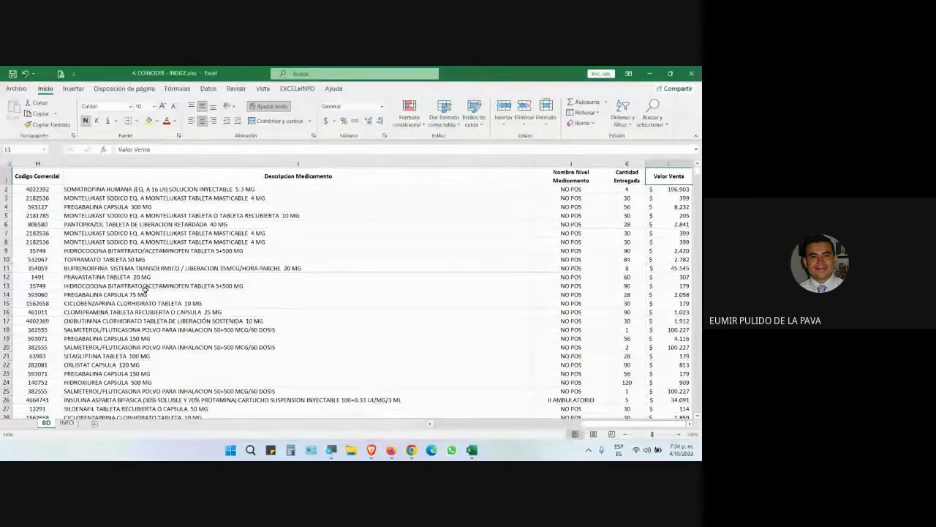
pyautogui.press('Right')
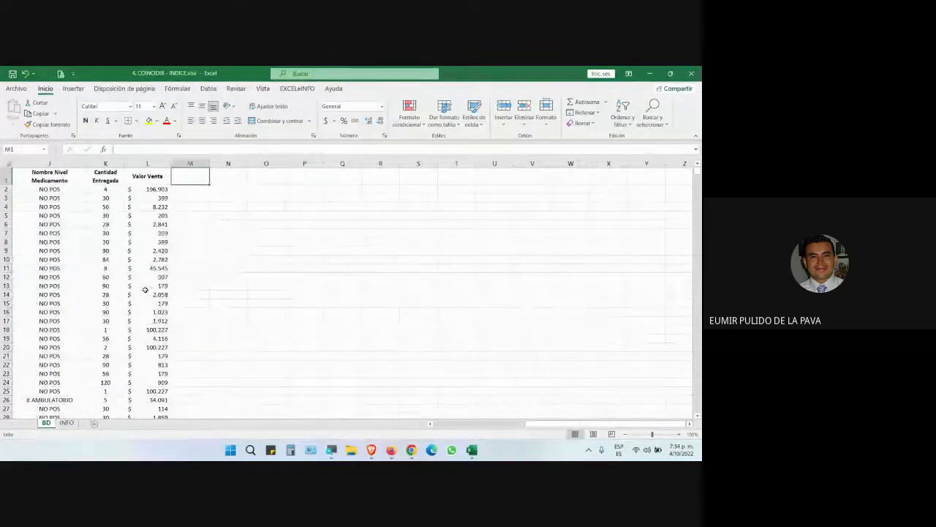
pyautogui.hotkey('ctrl', 'Home')
pyautogui.press('Down')
pyautogui.press('Down')
pyautogui.press('Down')
pyautogui.press('Right')
pyautogui.press('Right')
pyautogui.press('Right')
pyautogui.press('Right')
pyautogui.press('Right')
pyautogui.press('Right')
pyautogui.press('Right')
pyautogui.press('Right')
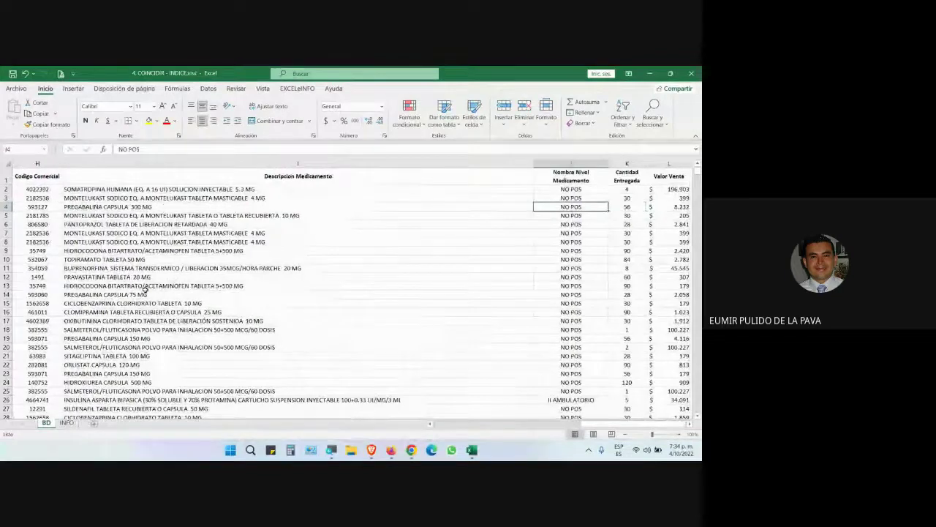
pyautogui.press('Home')
pyautogui.press('Right')
pyautogui.press('Right')
pyautogui.press('Right')
pyautogui.press('Right')
pyautogui.press('Right')
pyautogui.press('Right')
pyautogui.press('Left')
pyautogui.press('Left')
pyautogui.press('Right')
pyautogui.press('Down')
pyautogui.press('Down')
pyautogui.press('Down')
pyautogui.press('Down')
pyautogui.press('Down')
pyautogui.press('Down')
pyautogui.press('Down')
pyautogui.press('Down')
pyautogui.press('Down')
pyautogui.press('Down')
pyautogui.press('Down')
pyautogui.press('Down')
pyautogui.press('Down')
pyautogui.press('Down')
pyautogui.press('Down')
pyautogui.press('Down')
pyautogui.press('Down')
pyautogui.press('Down')
pyautogui.press('Down')
pyautogui.press('Down')
pyautogui.press('Down')
pyautogui.press('Down')
pyautogui.press('Down')
pyautogui.press('Down')
pyautogui.press('Down')
pyautogui.press('Down')
pyautogui.press('Down')
pyautogui.press('Down')
pyautogui.press('Down')
pyautogui.press('Down')
pyautogui.press('Down')
pyautogui.press('Down')
pyautogui.press('Down')
pyautogui.press('Down')
pyautogui.press('Down')
pyautogui.press('Down')
pyautogui.press('Down')
pyautogui.press('Down')
pyautogui.press('Down')
pyautogui.press('Down')
pyautogui.press('Down')
pyautogui.press('Down')
pyautogui.press('Down')
pyautogui.press('Down')
pyautogui.press('Down')
pyautogui.press('Down')
pyautogui.press('Down')
pyautogui.press('Down')
pyautogui.press('Down')
pyautogui.press('Down')
pyautogui.press('Down')
pyautogui.press('Down')
pyautogui.press('Down')
pyautogui.press('Down')
pyautogui.press('Down')
pyautogui.press('Down')
pyautogui.press('Down')
pyautogui.press('Down')
pyautogui.press('Down')
pyautogui.press('Down')
pyautogui.press('Down')
pyautogui.press('Down')
pyautogui.press('Down')
pyautogui.press('Down')
pyautogui.press('Down')
pyautogui.press('Down')
pyautogui.press('Down')
pyautogui.press('Down')
pyautogui.press('Down')
pyautogui.press('Down')
pyautogui.press('Down')
pyautogui.press('Down')
pyautogui.press('Down')
pyautogui.press('Down')
pyautogui.press('Down')
pyautogui.press('Down')
pyautogui.press('Down')
pyautogui.press('Down')
pyautogui.press('Down')
pyautogui.press('Down')
pyautogui.press('Down')
pyautogui.press('Down')
pyautogui.press('Down')
pyautogui.press('Down')
pyautogui.press('Down')
# Inspect row 2 values on BD: medication description I2, NO POS level J2, Valor Venta L2
pyautogui.scroll(20, 291, 242)
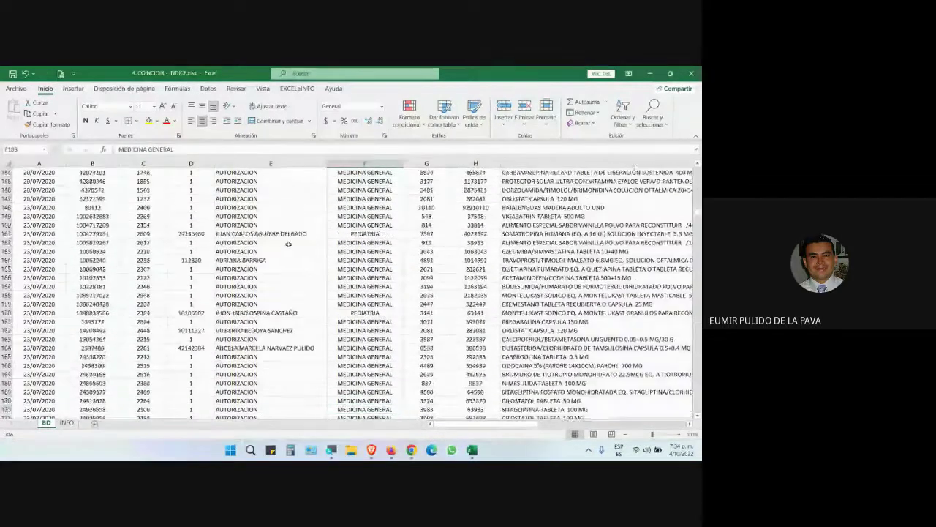
pyautogui.scroll(17, 291, 241)
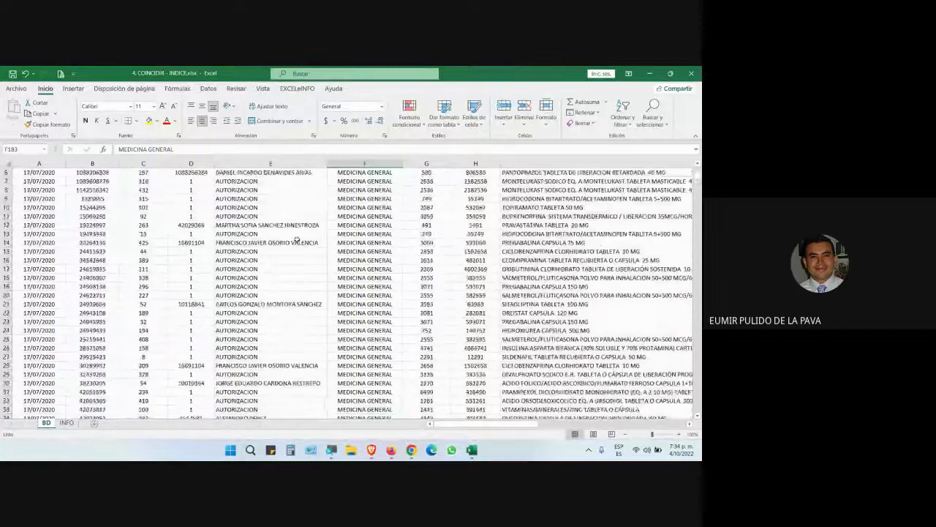
pyautogui.click(515, 188)
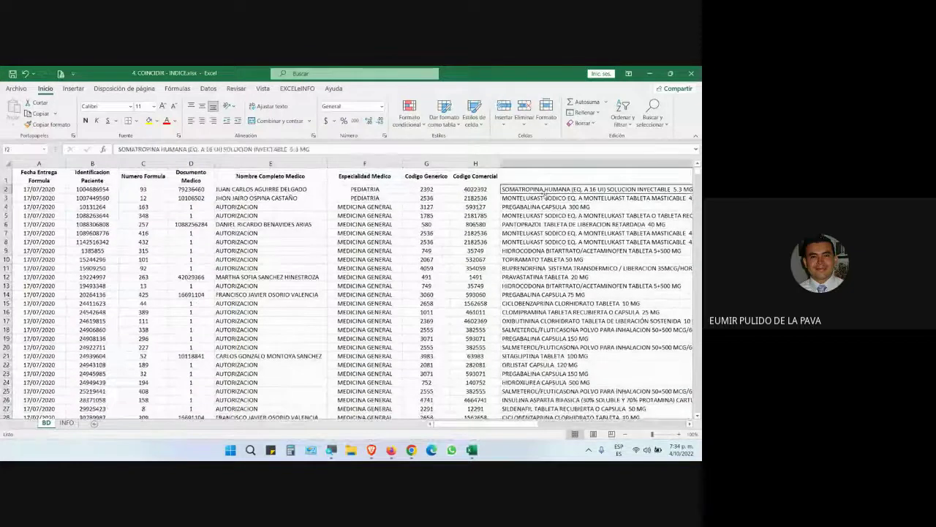
pyautogui.hscroll(3, 541, 192)
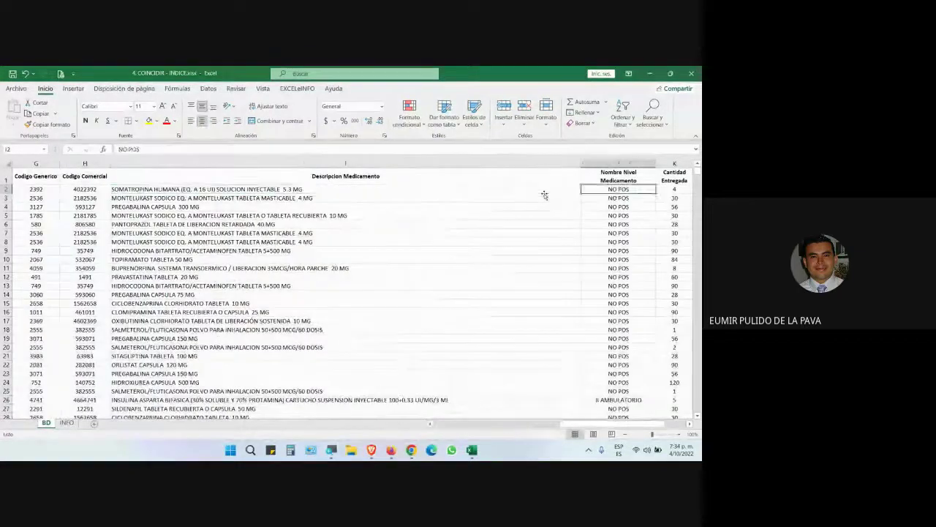
pyautogui.hscroll(2, 545, 195)
pyautogui.click(544, 192)
pyautogui.press('Right')
pyautogui.press('Right')
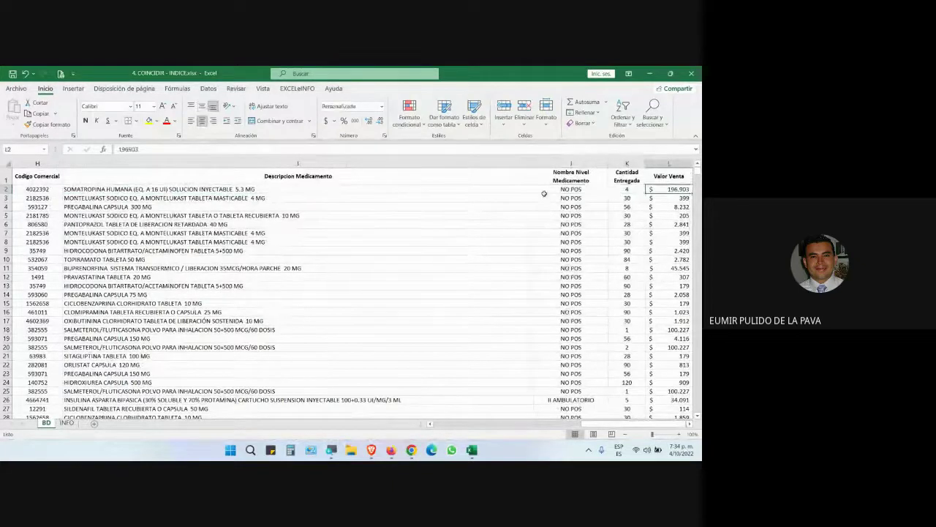
pyautogui.hscroll(2, 544, 194)
pyautogui.press('Left')
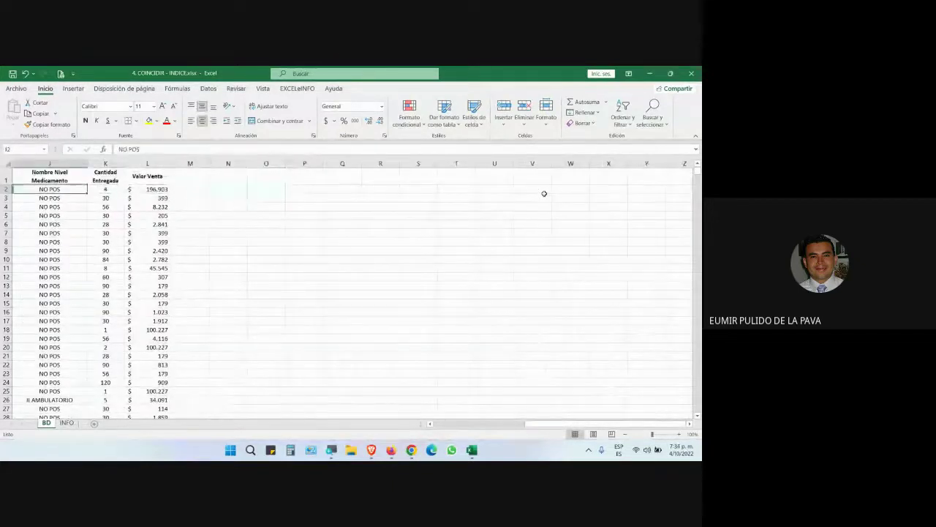
pyautogui.hscroll(-2, 545, 194)
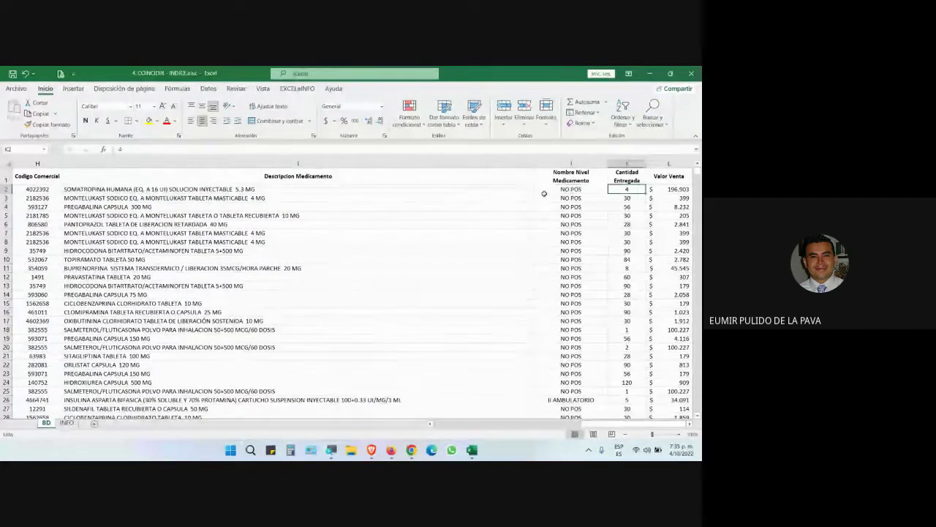
pyautogui.press('Right')
pyautogui.press('Right')
pyautogui.press('Left')
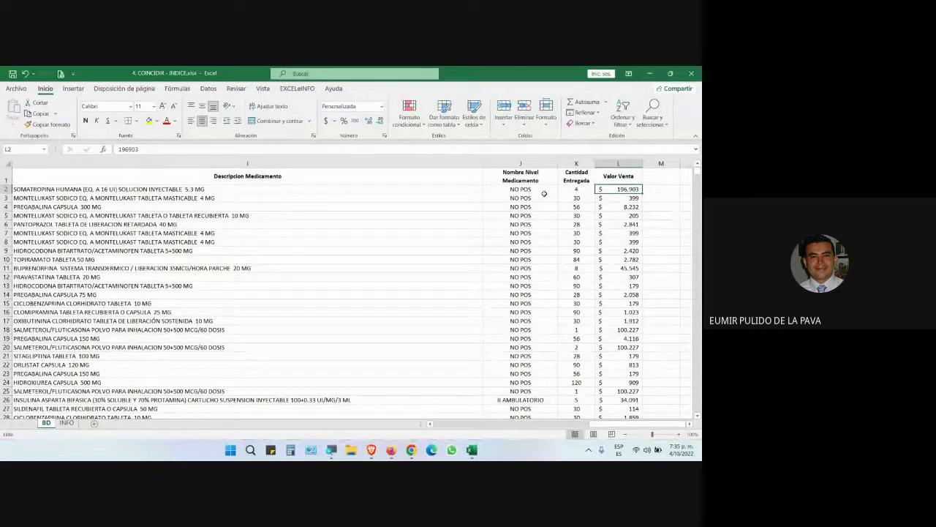
# Switch to the INFO sheet showing the empty patient form
pyautogui.scroll(-6, 232, 262)
pyautogui.scroll(-12, 232, 262)
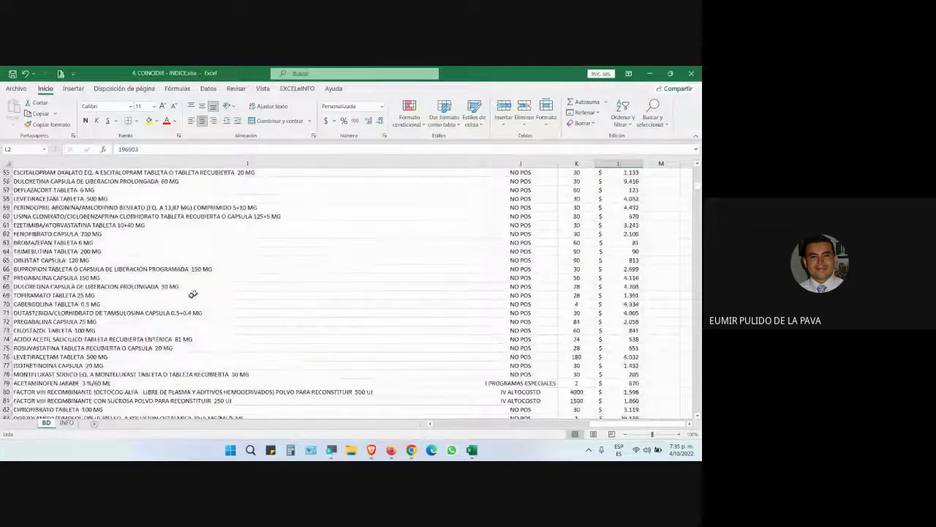
pyautogui.click(67, 422)
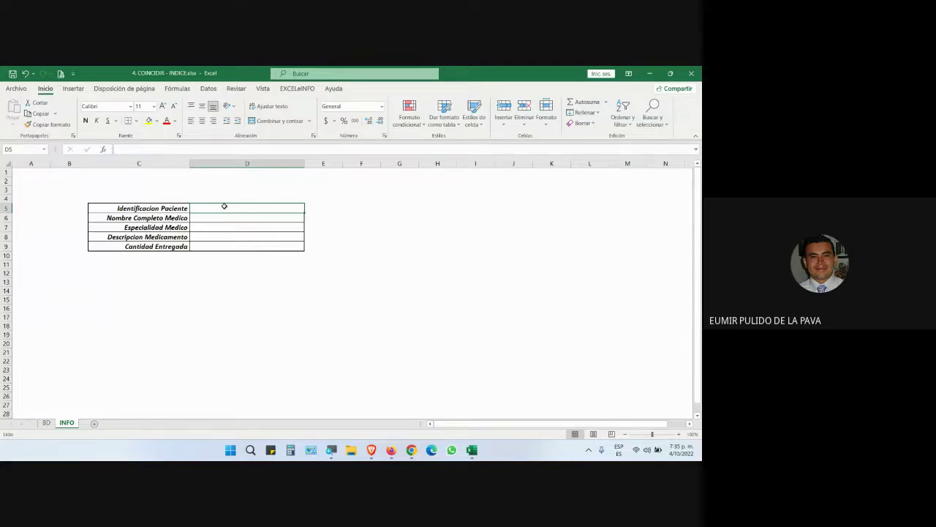
# Go through the INFO form fields D5 to D9, from Nombre Completo Medico to Cantidad Entregada
pyautogui.click(237, 219)
pyautogui.click(224, 228)
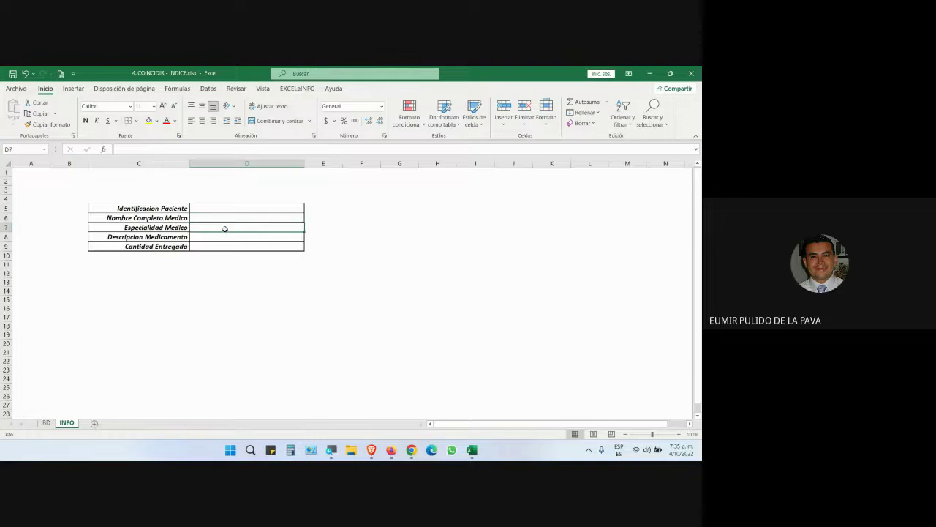
pyautogui.click(224, 237)
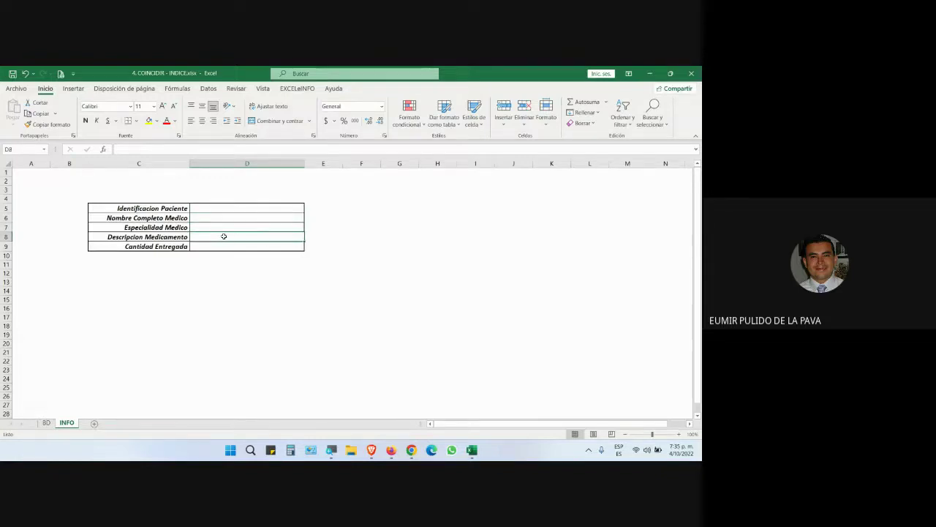
pyautogui.click(230, 246)
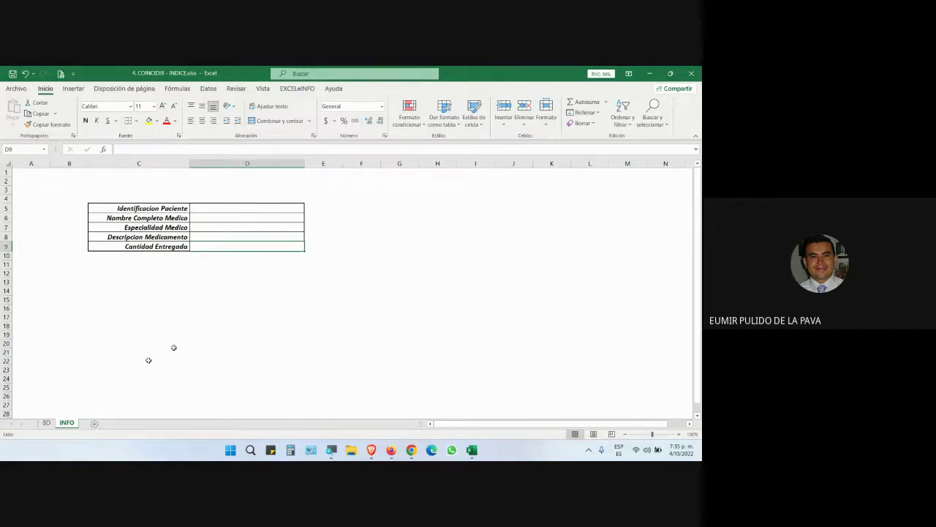
# Compare the BD records with the INFO form by switching sheets, ending on BD
pyautogui.click(46, 423)
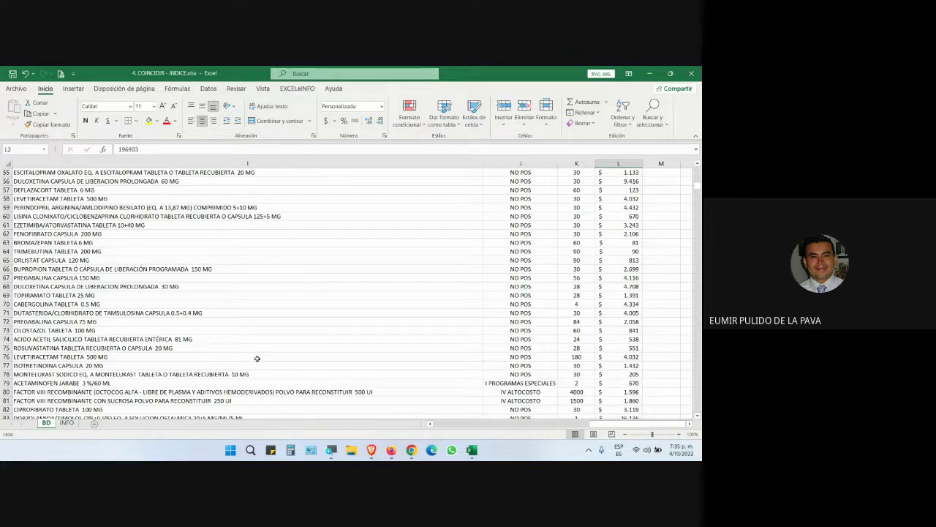
pyautogui.click(67, 423)
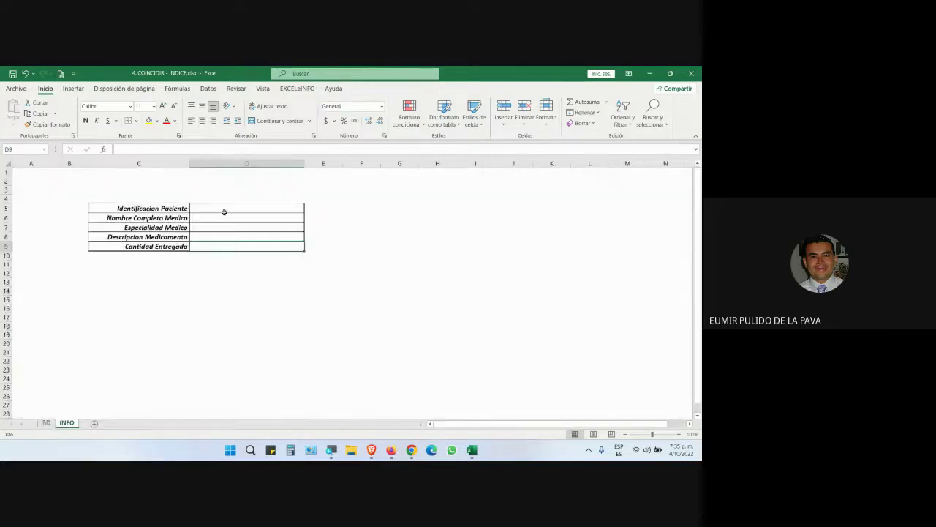
pyautogui.click(46, 423)
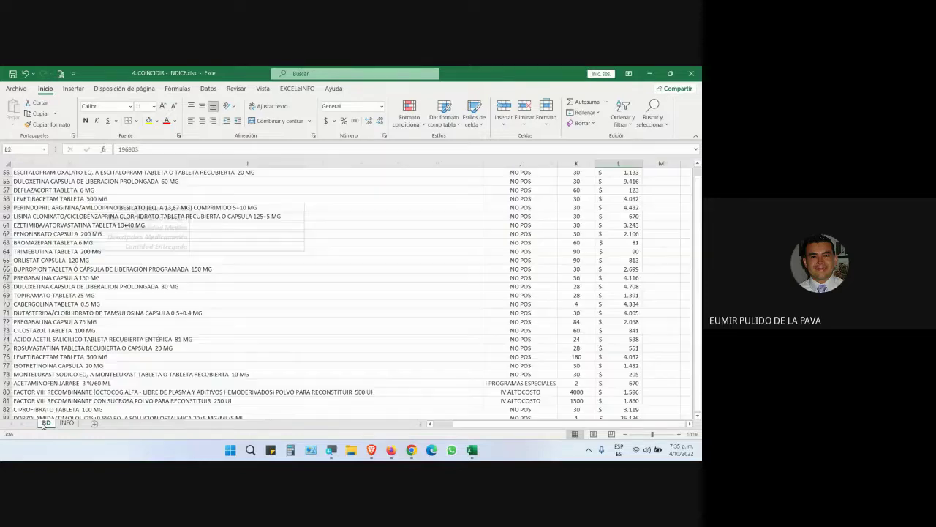
pyautogui.moveTo(618, 425); pyautogui.dragTo(457, 421)
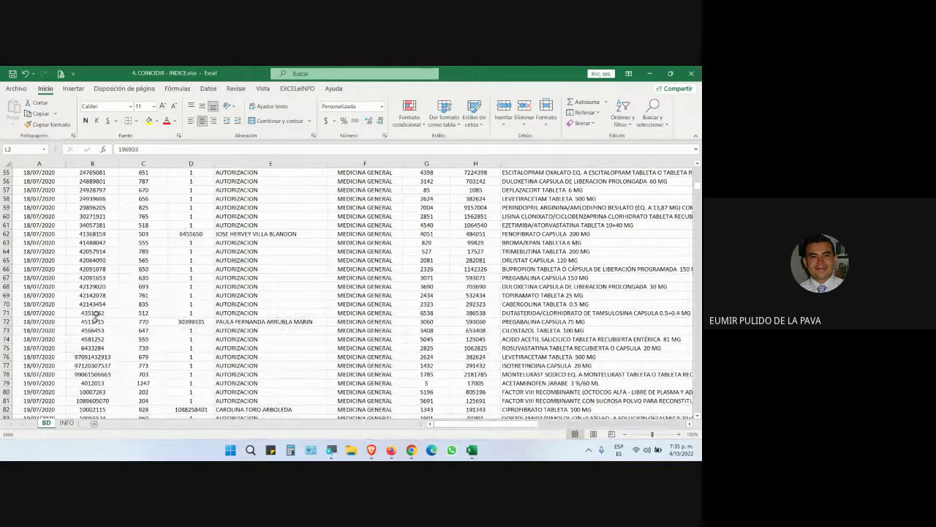
pyautogui.click(66, 423)
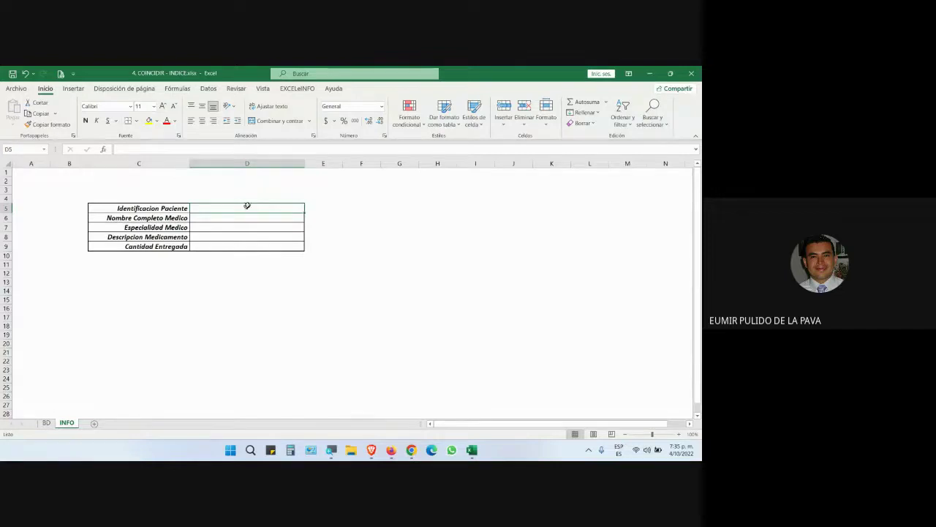
pyautogui.click(46, 423)
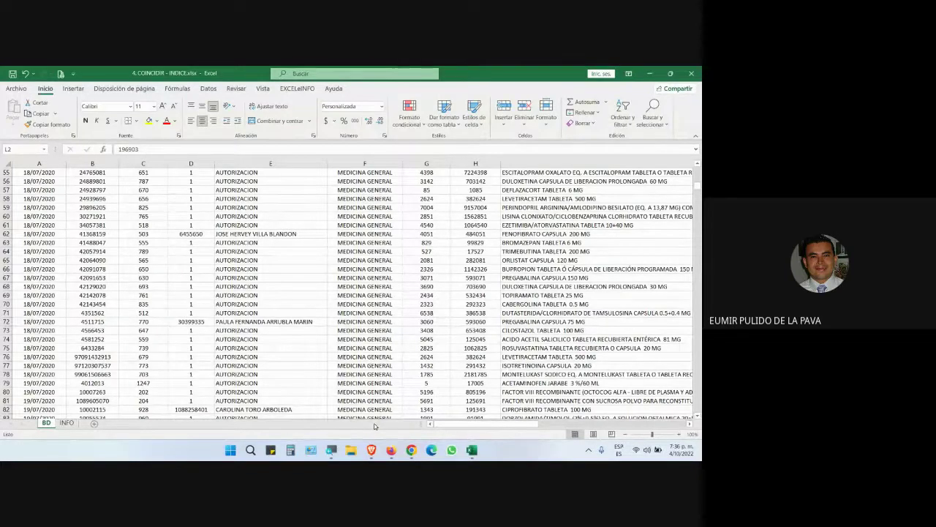
# Convert the BD patient records into an Excel table (Tabla1) with Ctrl+T
pyautogui.click(67, 423)
pyautogui.click(246, 209)
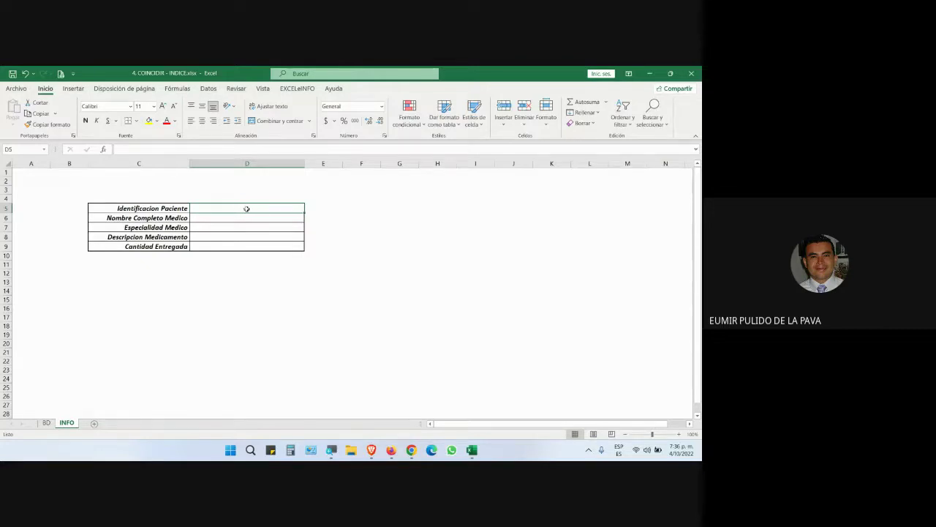
pyautogui.click(45, 422)
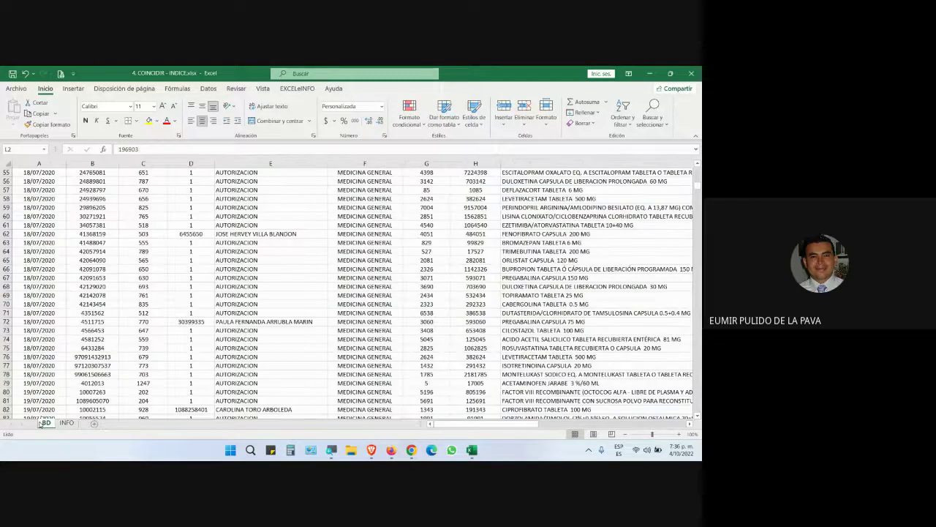
pyautogui.scroll(18, 64, 407)
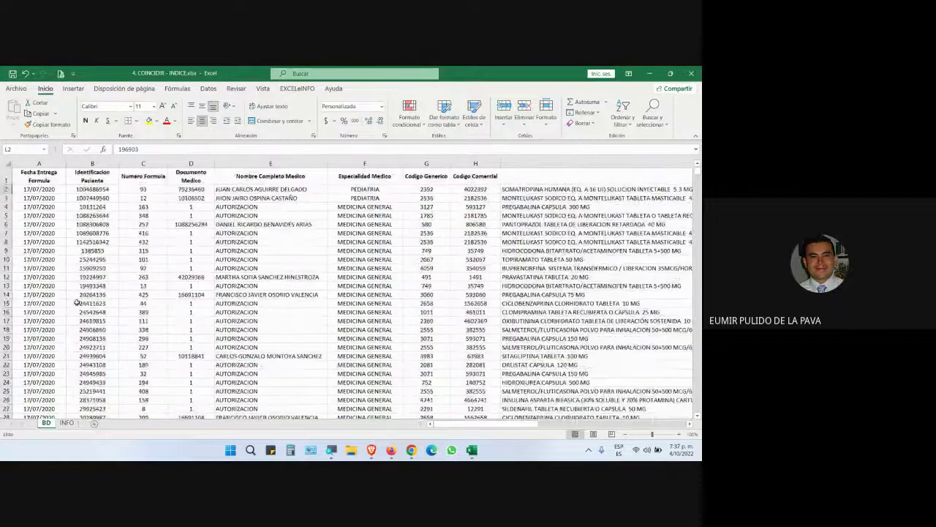
pyautogui.click(98, 173)
pyautogui.hotkey('ctrl', 't')
pyautogui.press('Return')
# Rename the BD records table from Tabla1 to TATENCION
pyautogui.click(148, 237)
pyautogui.click(53, 113)
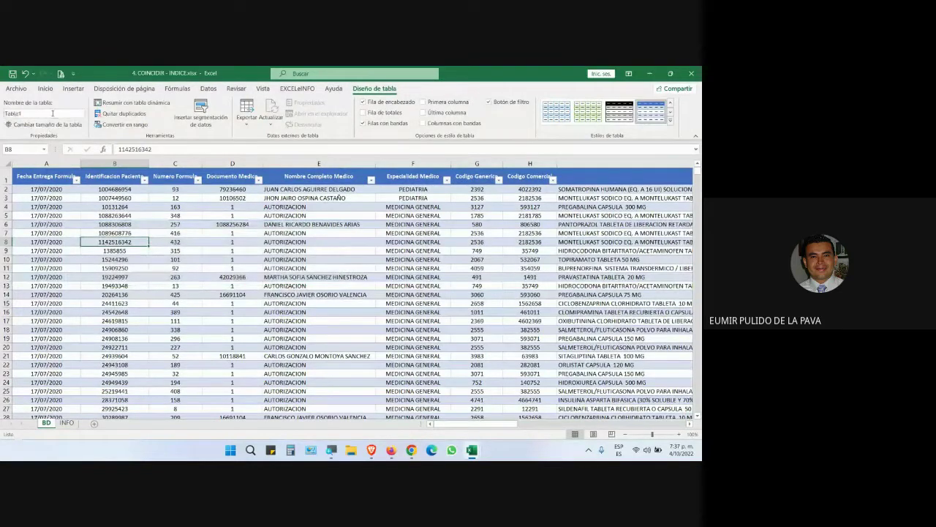
pyautogui.write('tbos')
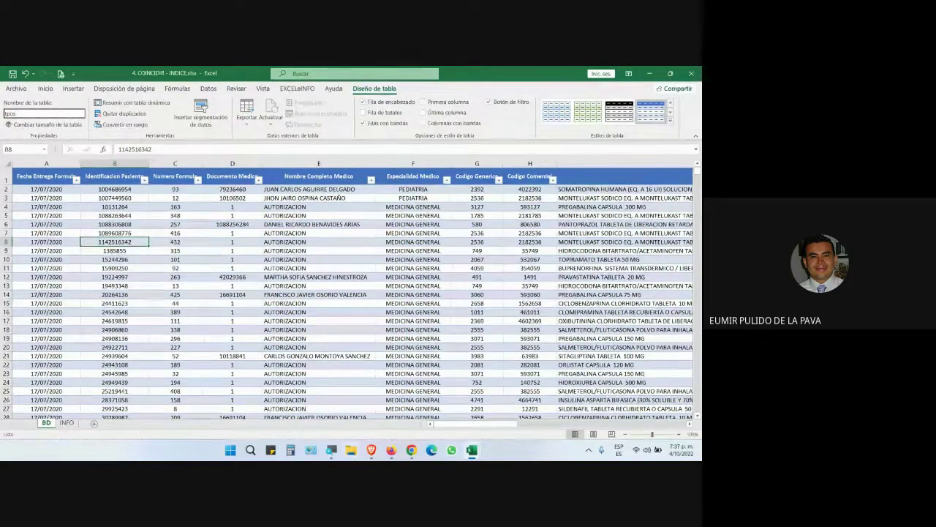
pyautogui.press('super+plus')
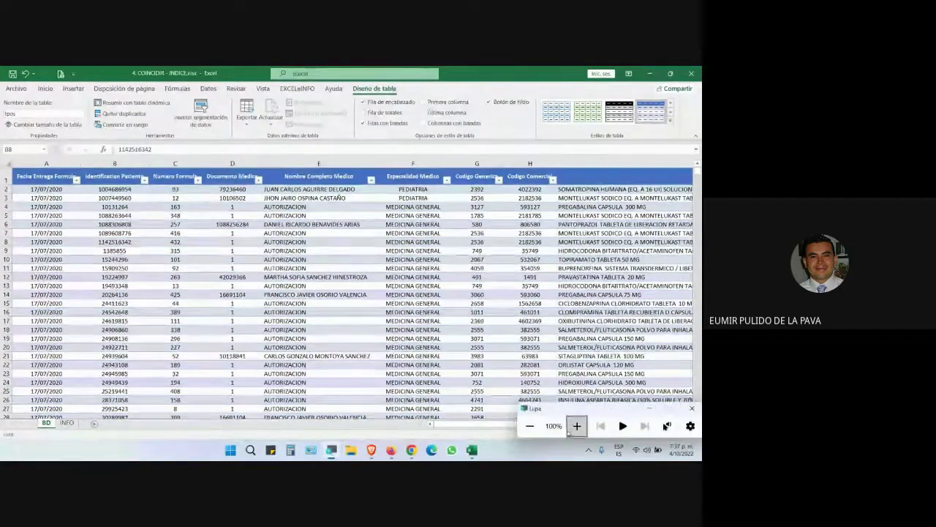
pyautogui.click(577, 426)
pyautogui.click(50, 162)
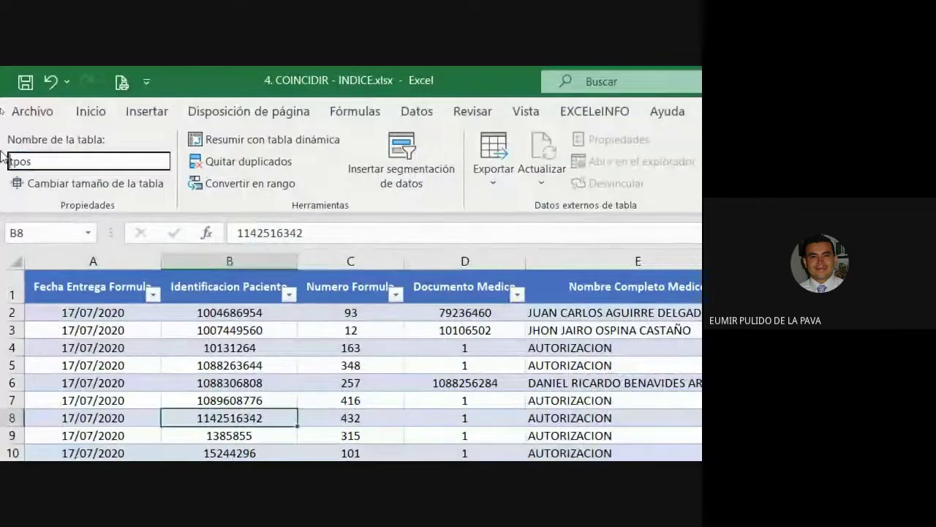
pyautogui.doubleClick(27, 160)
pyautogui.write('TATENCIO')
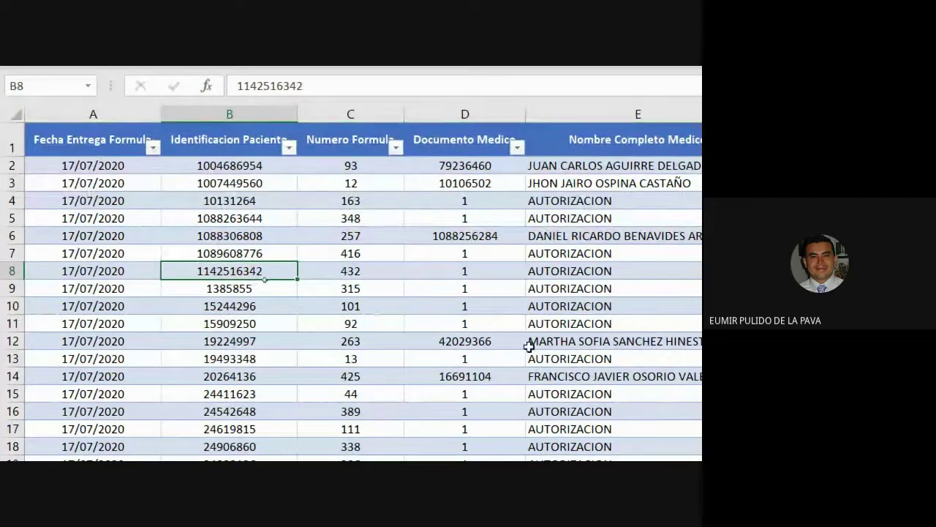
# Select the patient IDs in B2:B10 on BD, then go to the INFO sheet
pyautogui.moveTo(207, 167); pyautogui.dragTo(194, 281)
pyautogui.moveTo(209, 140); pyautogui.dragTo(214, 285)
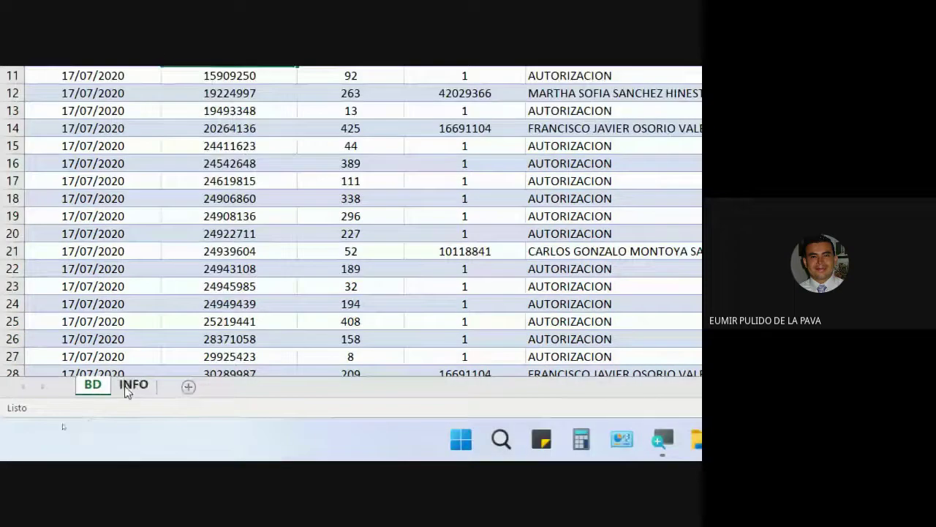
pyautogui.click(131, 386)
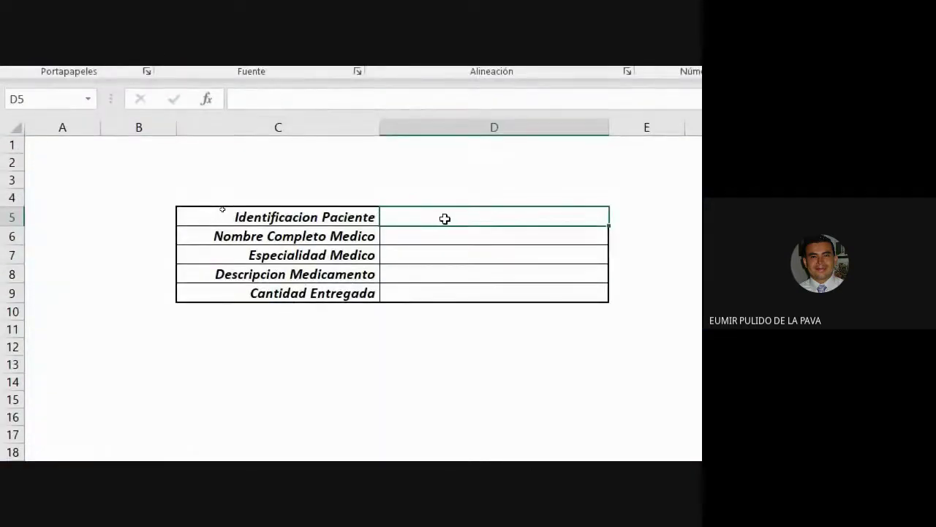
# Define the name CEDULAS for the BD patient ID column, from B2 down
pyautogui.click(92, 385)
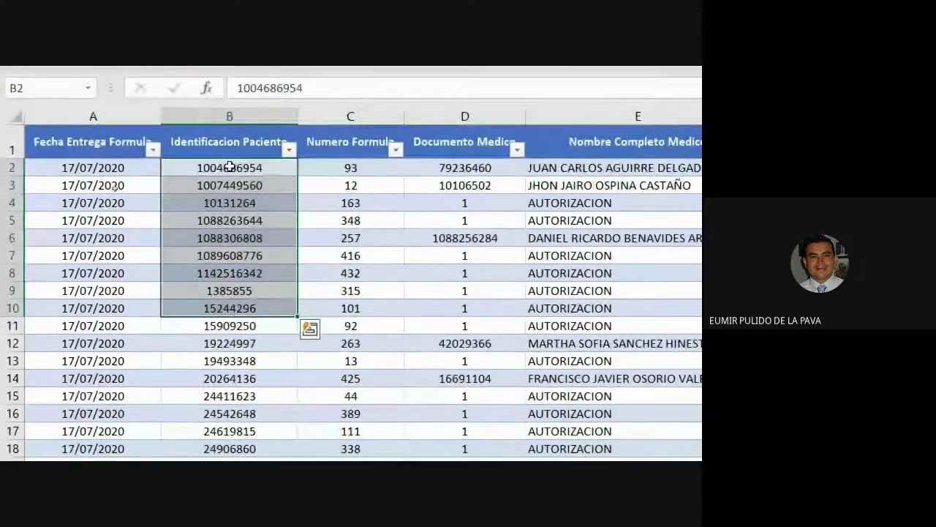
pyautogui.click(228, 167)
pyautogui.hotkey('ctrl', 'shift', 'Down')
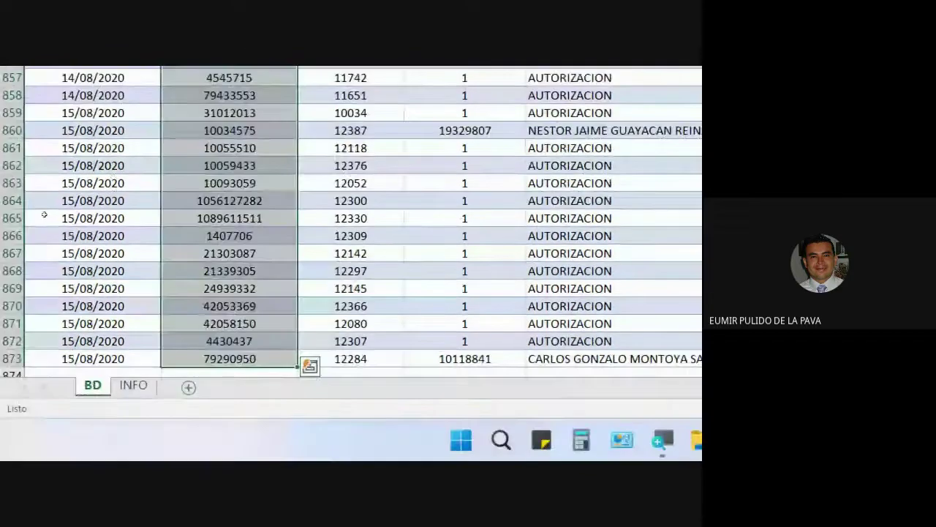
pyautogui.click(334, 113)
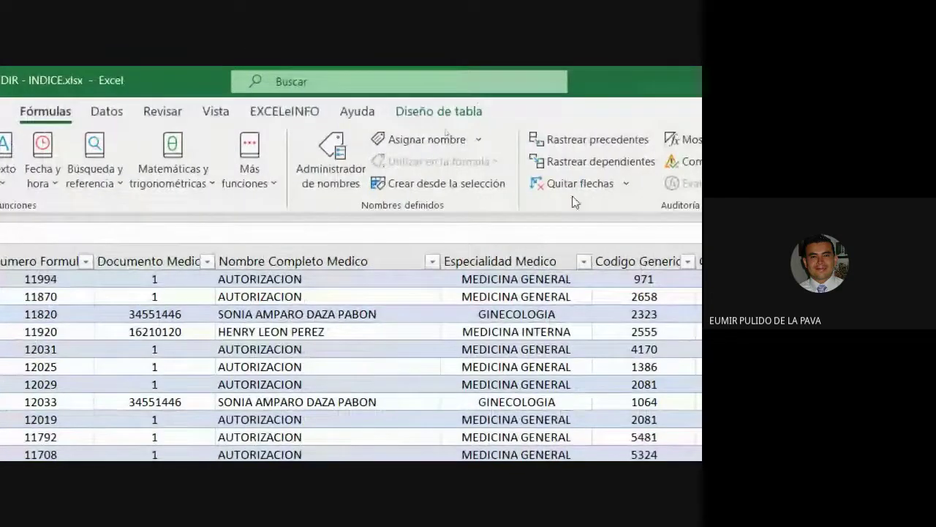
pyautogui.click(645, 175)
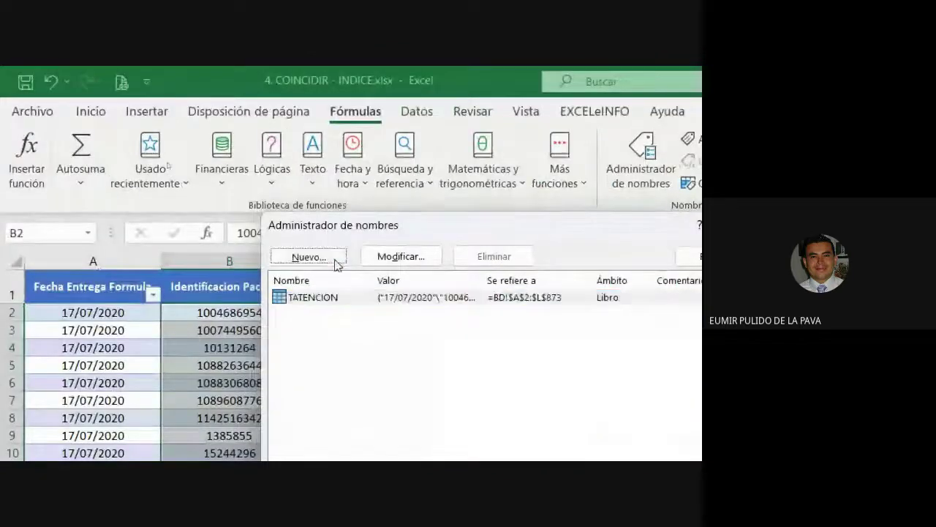
pyautogui.click(10, 261)
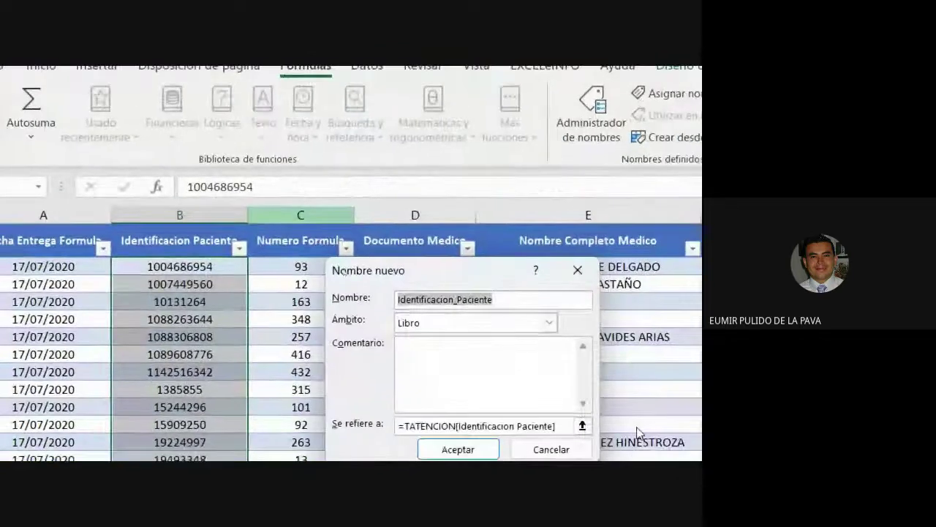
pyautogui.write('CEDULAS')
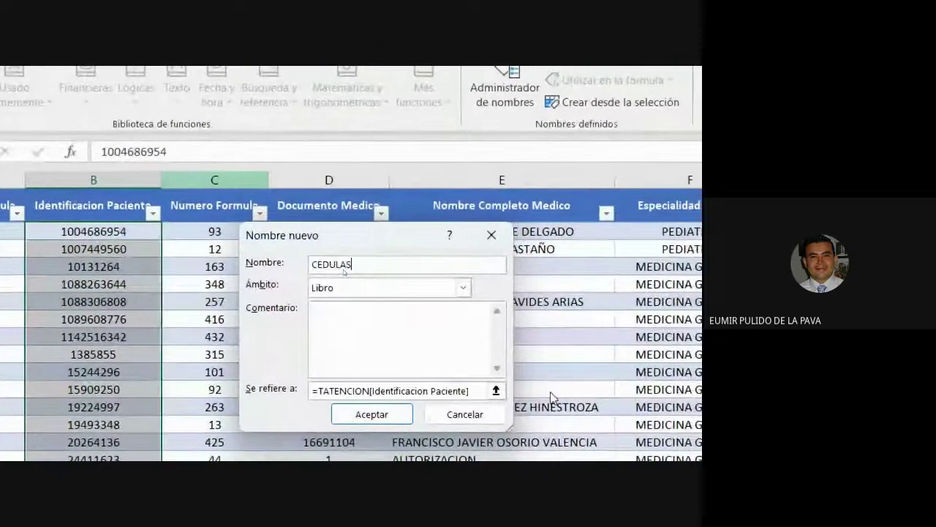
pyautogui.press('Return')
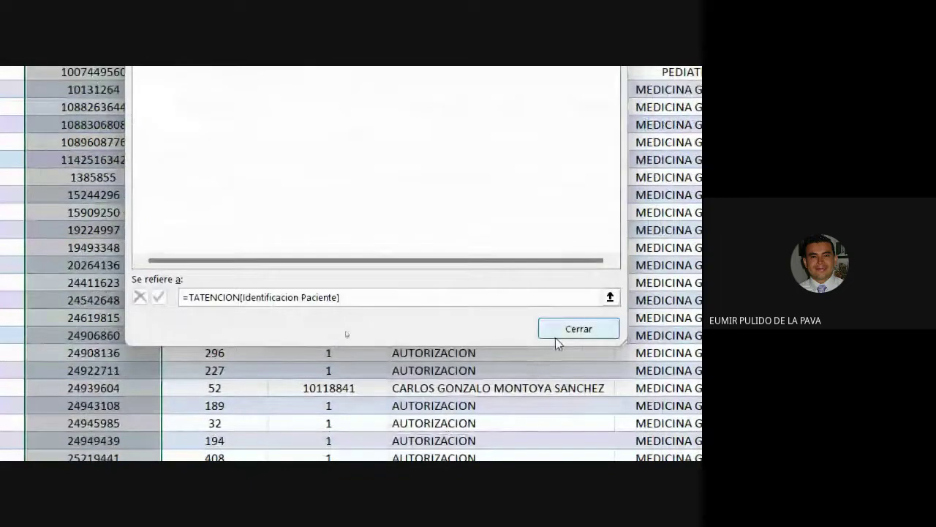
pyautogui.click(555, 332)
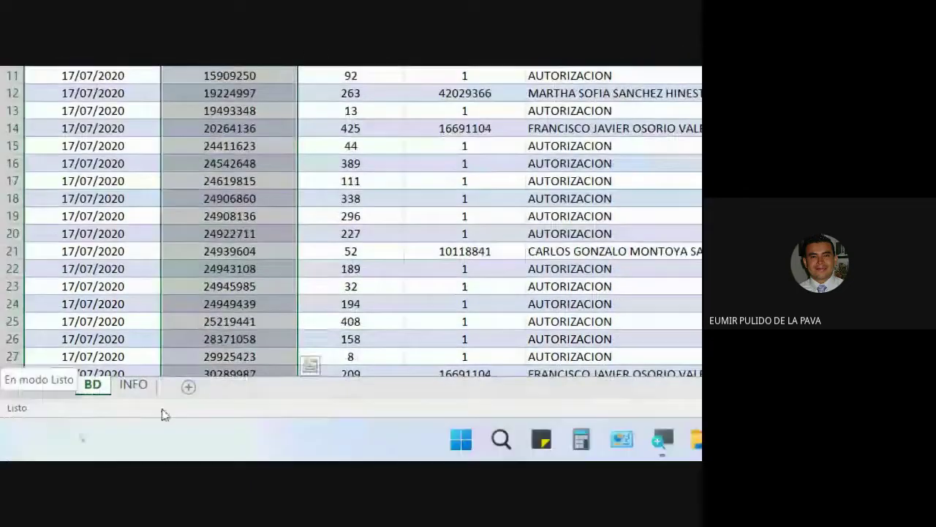
# Give the INFO Identificacion Paciente cell a List validation with source =CEDULAS
pyautogui.click(135, 388)
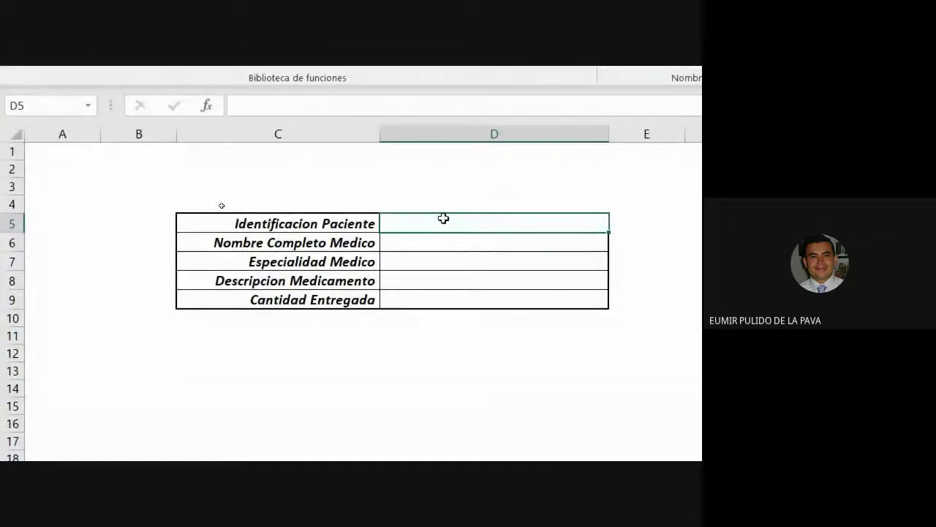
pyautogui.click(417, 113)
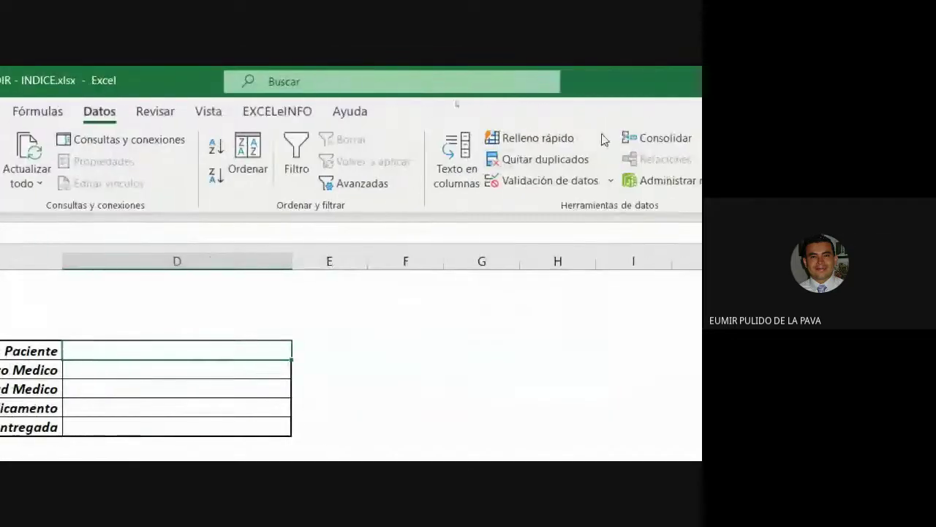
pyautogui.click(529, 181)
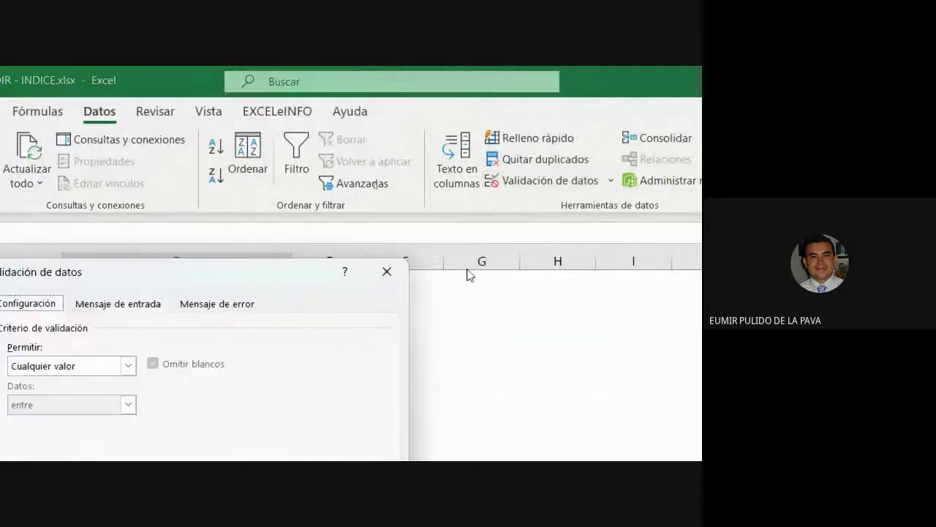
pyautogui.click(261, 199)
pyautogui.click(241, 254)
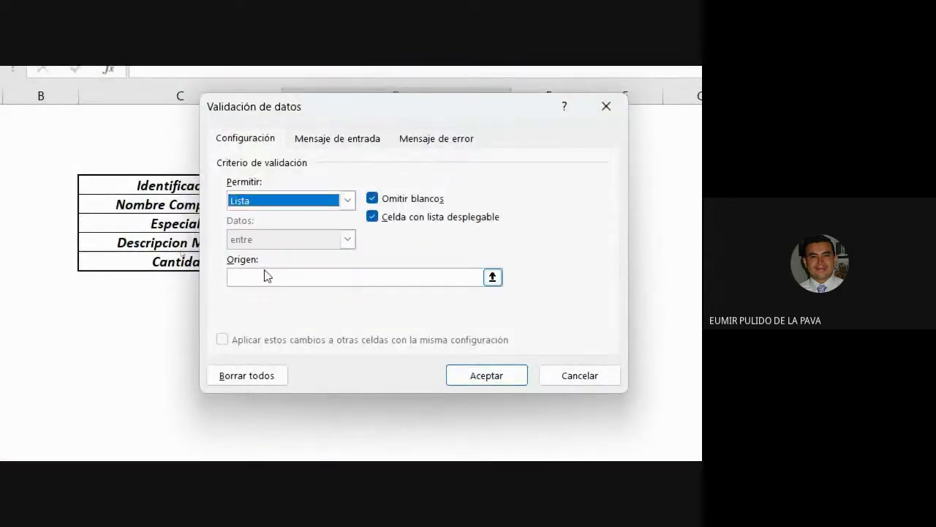
pyautogui.write('=CEDULAS')
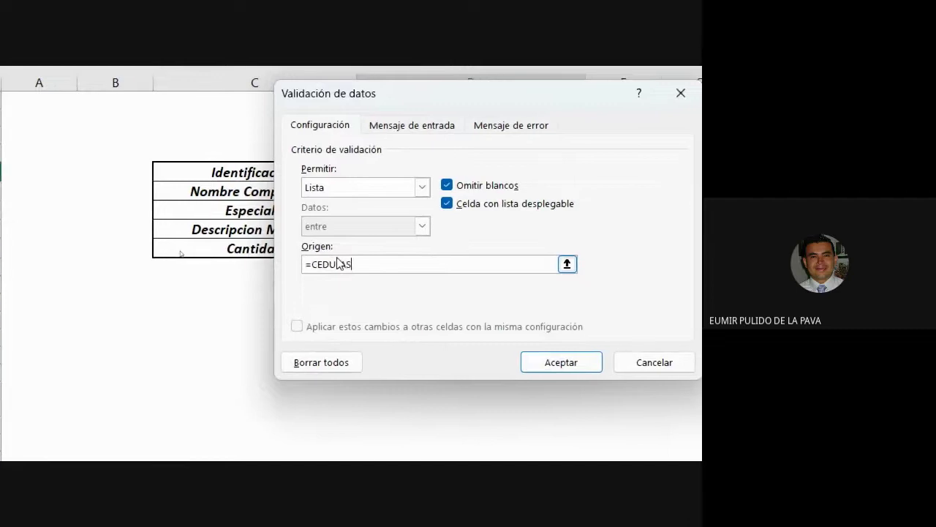
pyautogui.press('Return')
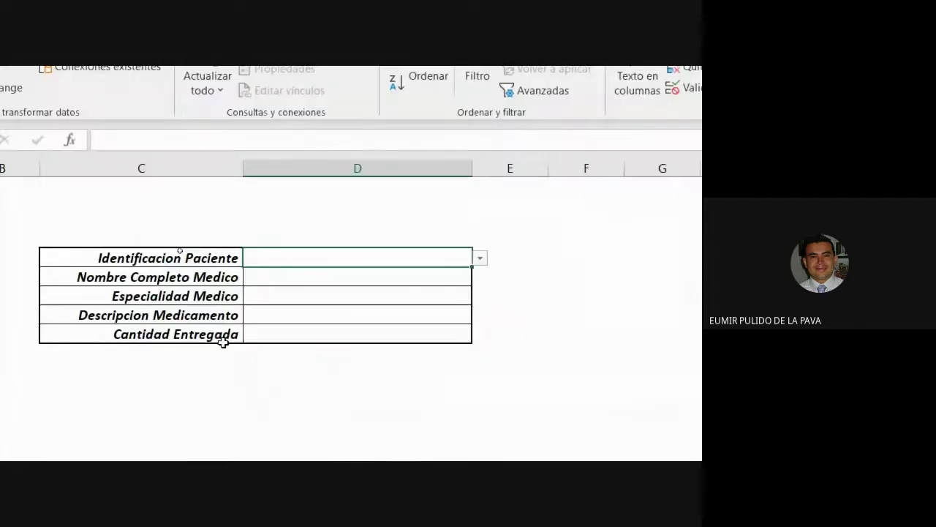
# Test the new patient ID dropdown by scrolling its list, then return to BD
pyautogui.click(480, 259)
pyautogui.moveTo(479, 293); pyautogui.dragTo(482, 361)
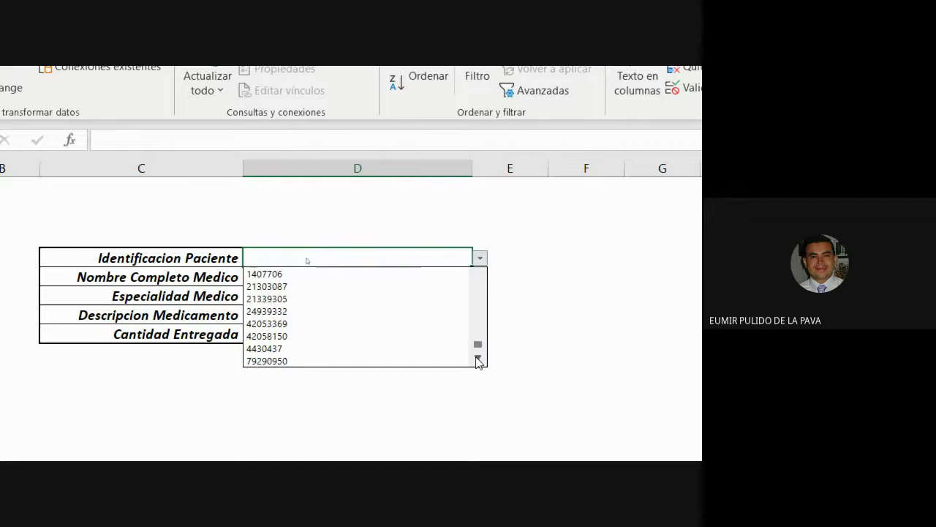
pyautogui.click(478, 353)
pyautogui.click(480, 286)
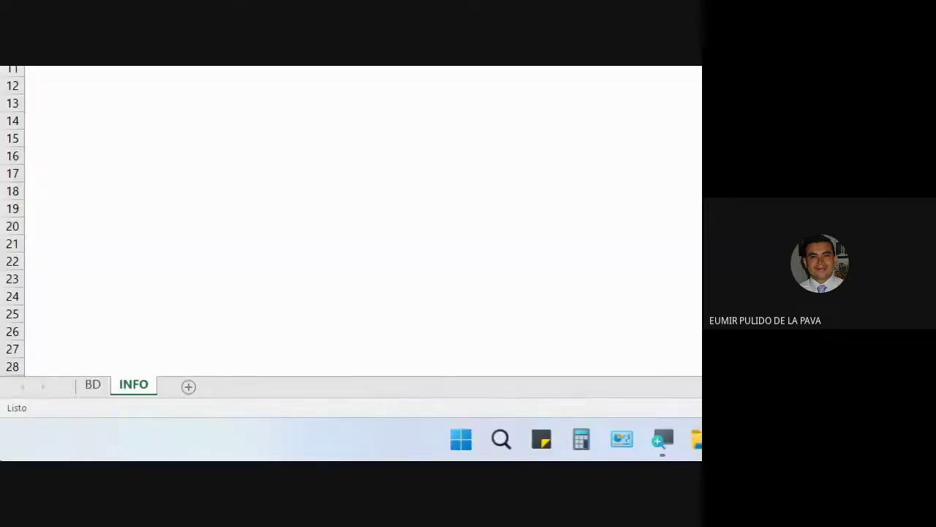
pyautogui.click(93, 385)
pyautogui.scroll(-8, 237, 333)
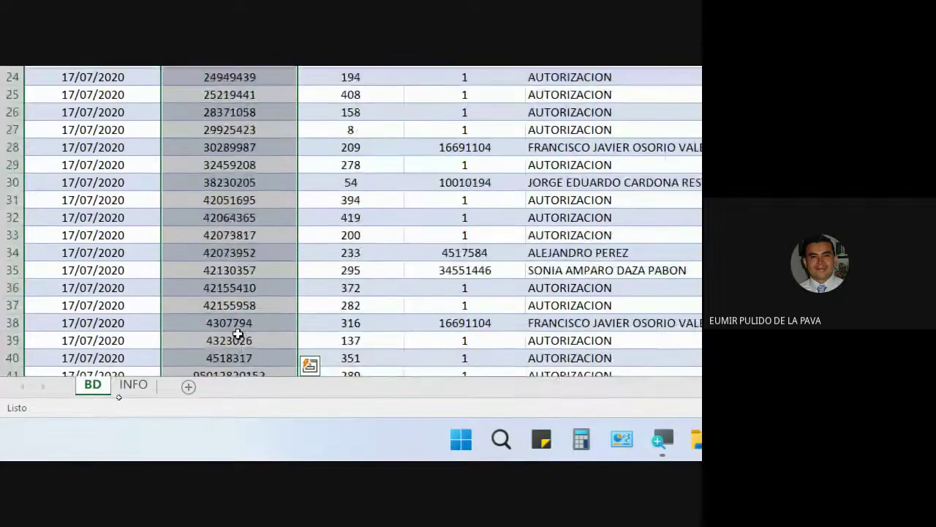
pyautogui.scroll(-9, 237, 334)
pyautogui.click(219, 298)
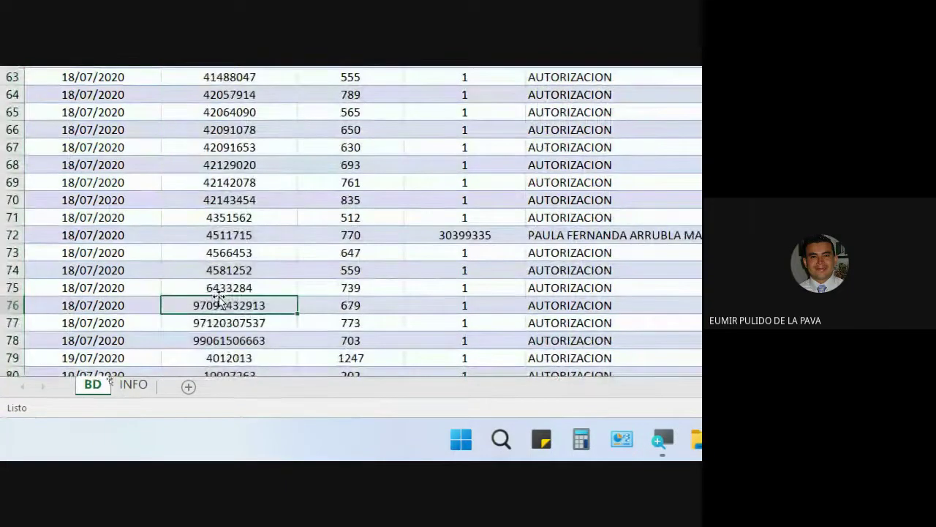
pyautogui.hotkey('ctrl', 'Down')
pyautogui.press('Down')
pyautogui.press('Left')
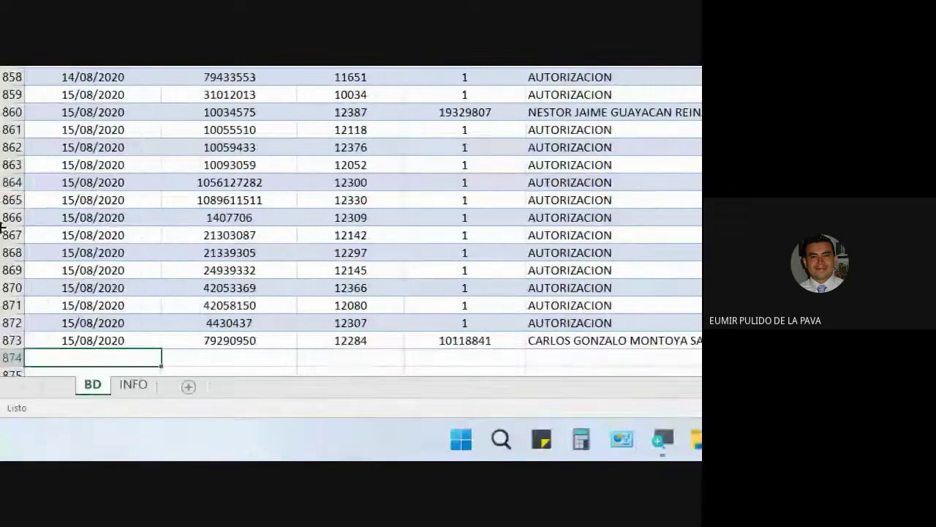
pyautogui.write('4/10/22')
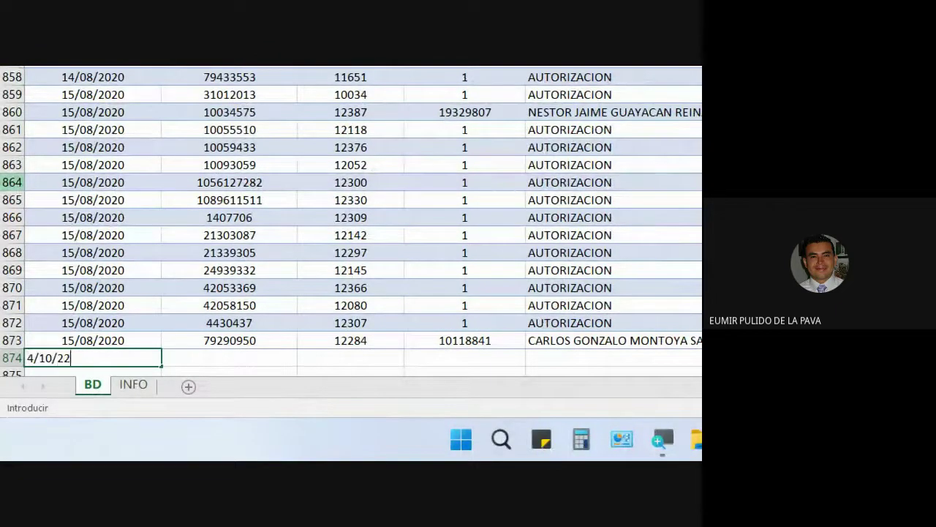
pyautogui.press('Tab')
pyautogui.write('10')
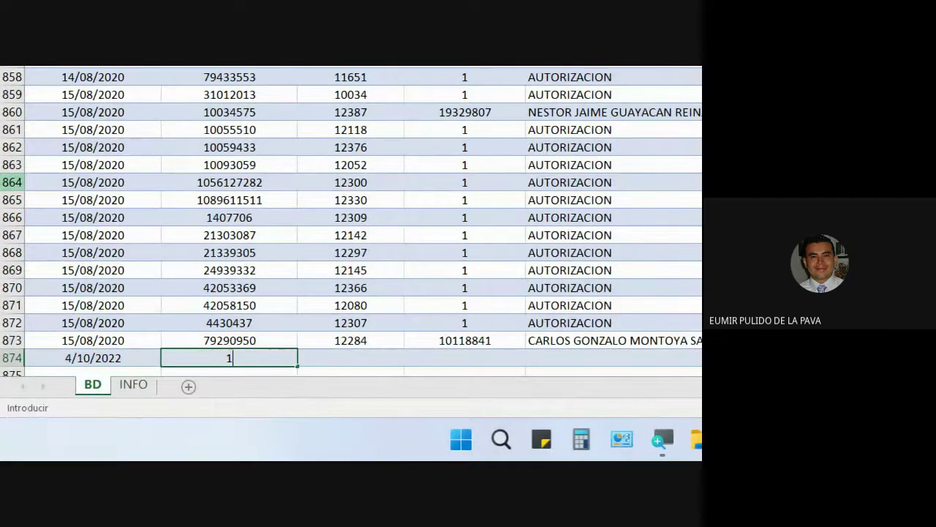
pyautogui.write('030490')
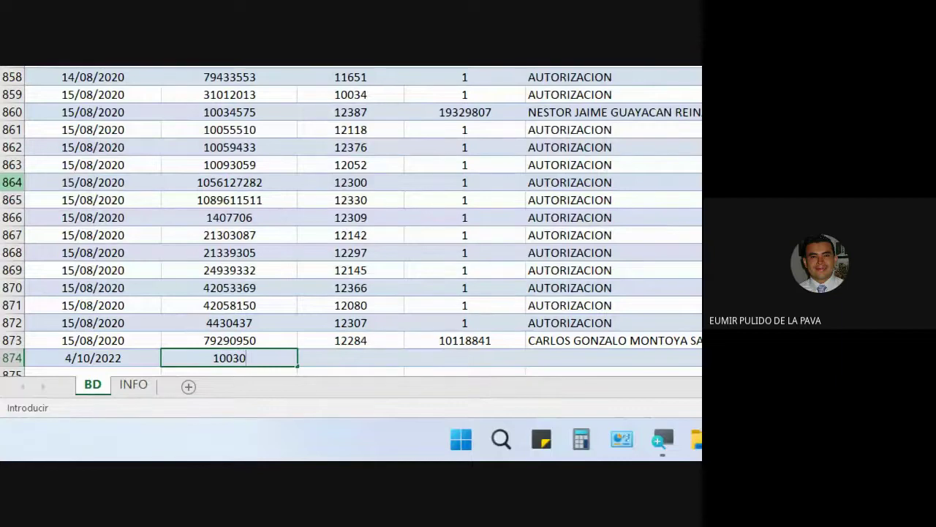
pyautogui.press('Tab')
pyautogui.press('Tab')
pyautogui.press('Tab')
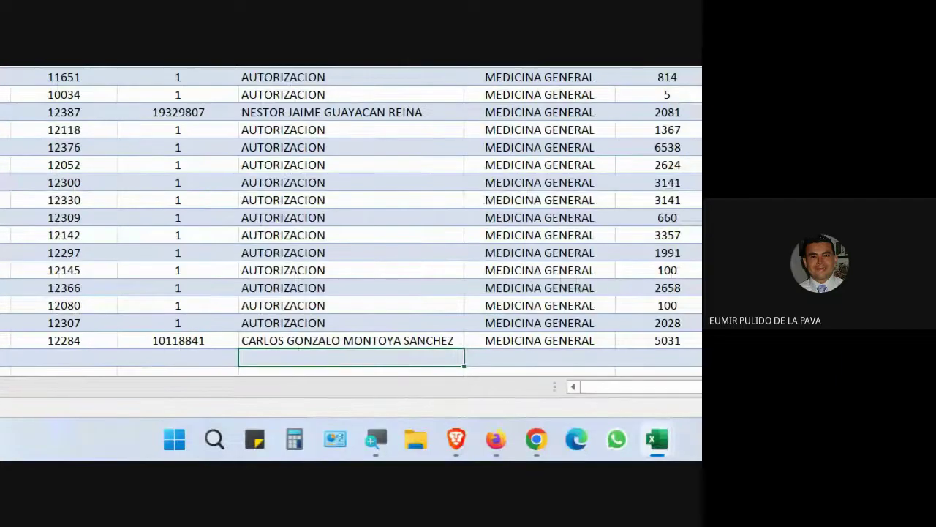
# Fill the new record with AUTORIZACION, MEDICINA GENERAL and medication ASPIRINA
pyautogui.write('A')
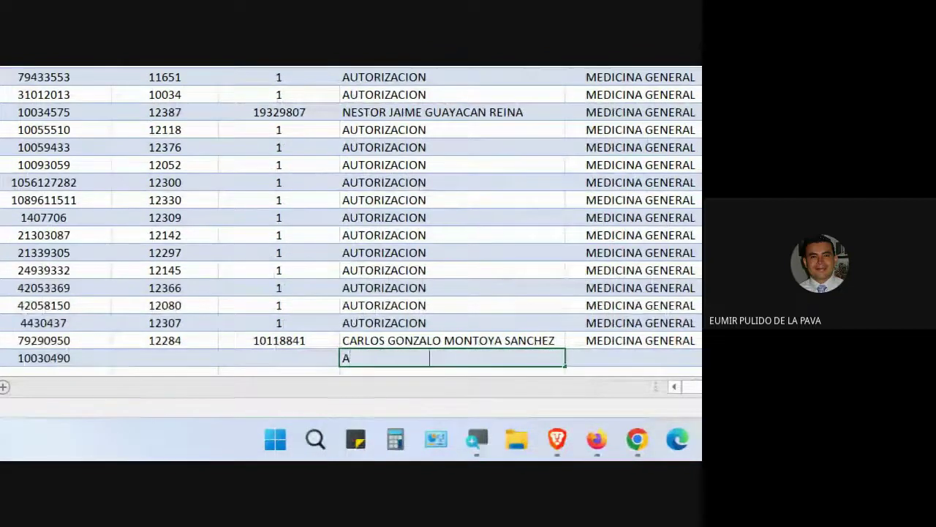
pyautogui.write('UTORIZACION')
pyautogui.press('Tab')
pyautogui.write('ME')
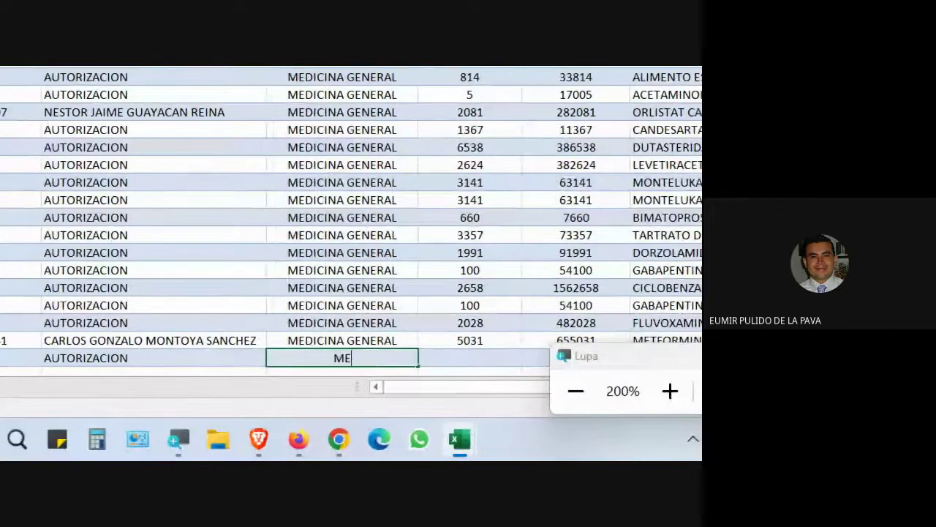
pyautogui.write('DICI')
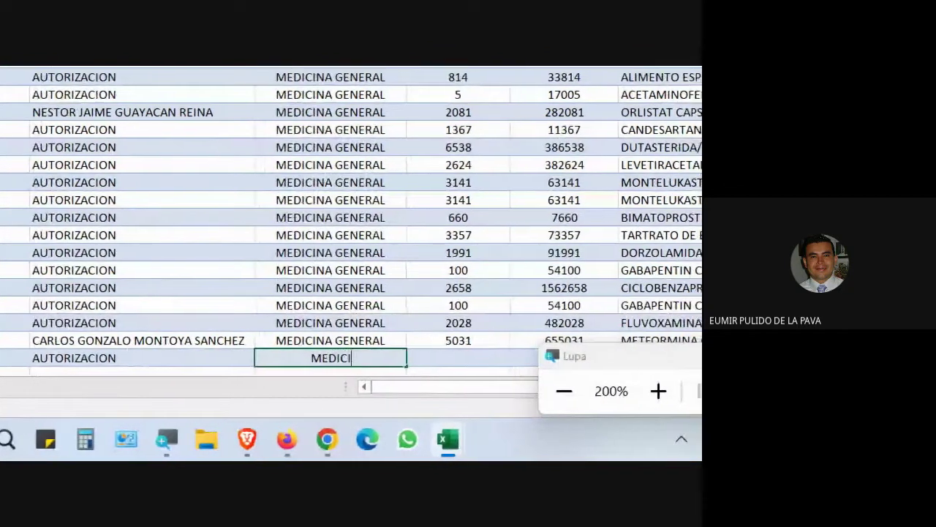
pyautogui.write('NA GENERAL')
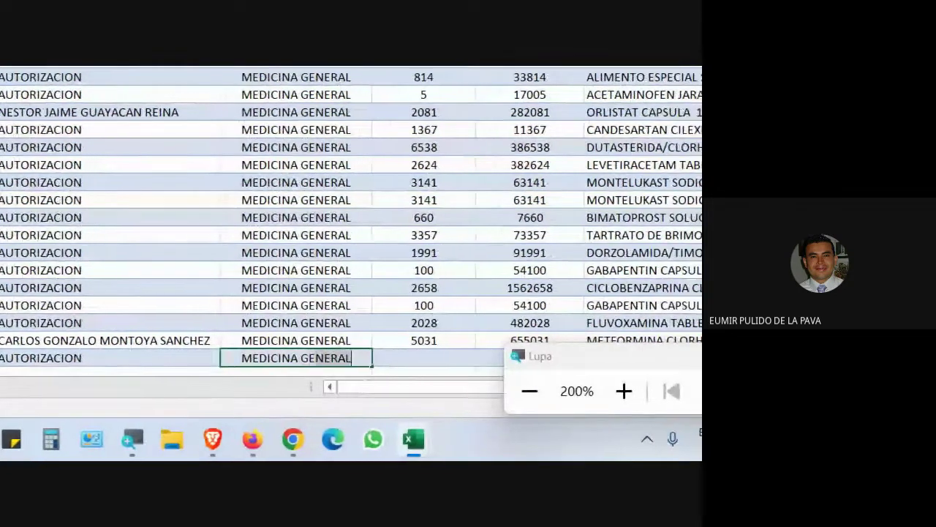
pyautogui.press('Tab')
pyautogui.press('Tab')
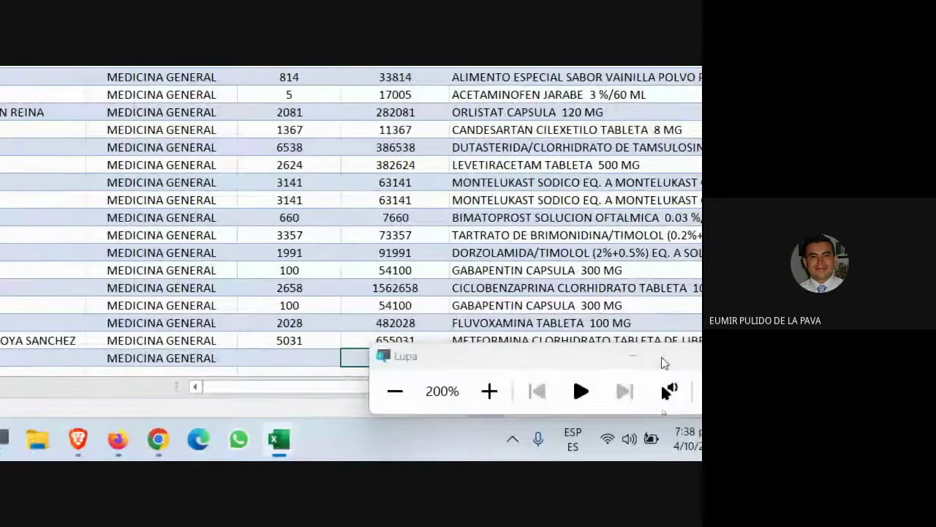
pyautogui.press('Tab')
pyautogui.write('ASP')
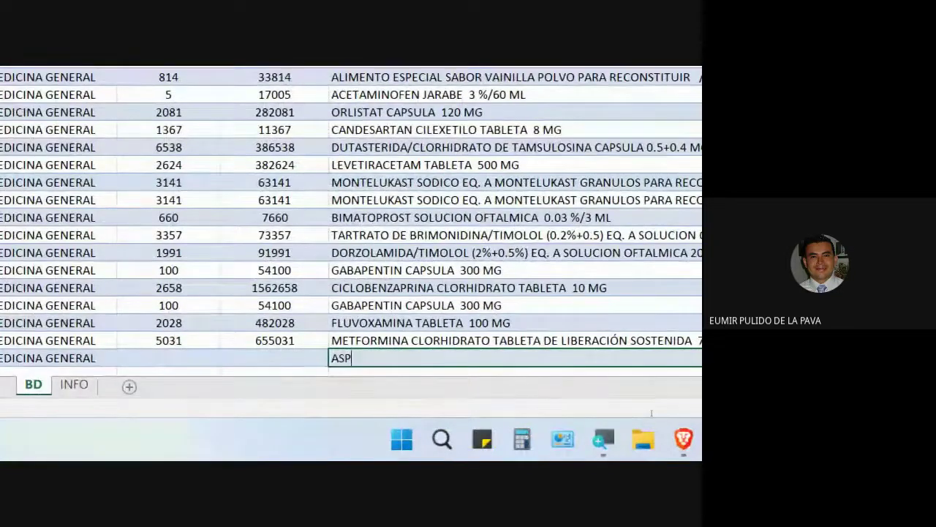
pyautogui.write('IT')
pyautogui.press('BackSpace')
pyautogui.write('R')
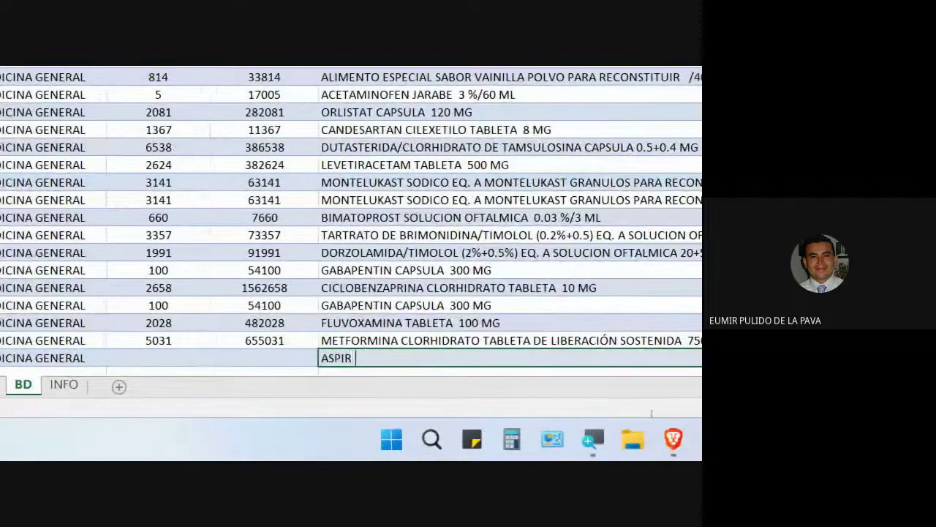
pyautogui.write('INA')
# Complete the new record with quantity 100, value 9000 and NO POS
pyautogui.click(599, 362)
pyautogui.press('Tab')
pyautogui.press('Tab')
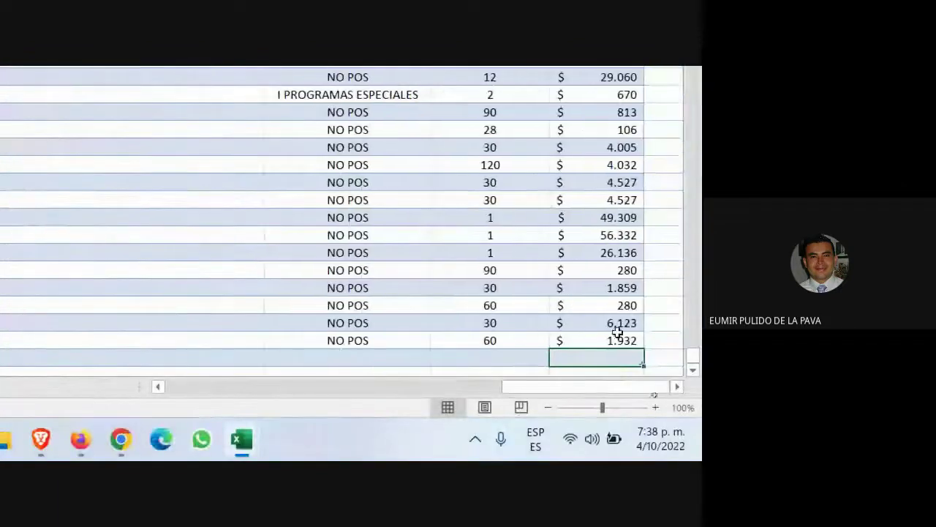
pyautogui.click(479, 357)
pyautogui.write('100')
pyautogui.press('Tab')
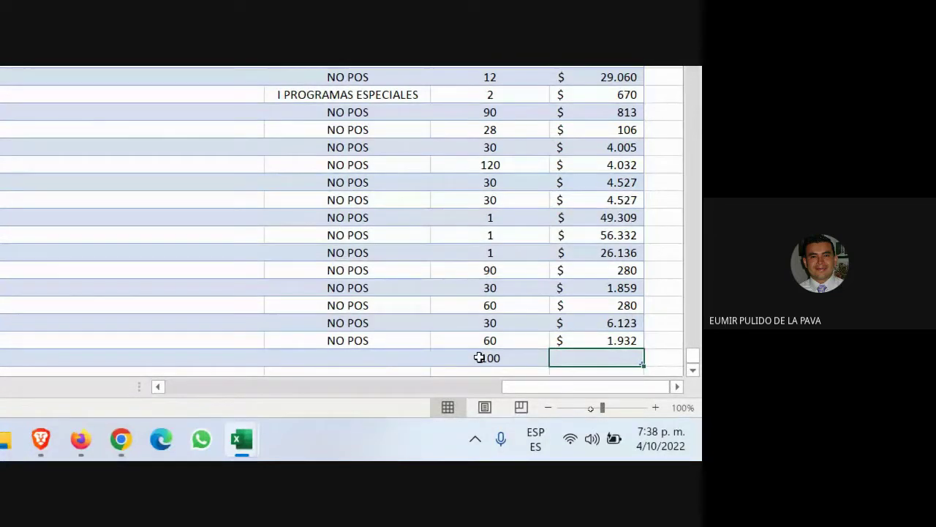
pyautogui.write('9000')
pyautogui.press('Return')
pyautogui.press('Up')
pyautogui.press('Left')
pyautogui.write('NO POS')
pyautogui.press('Return')
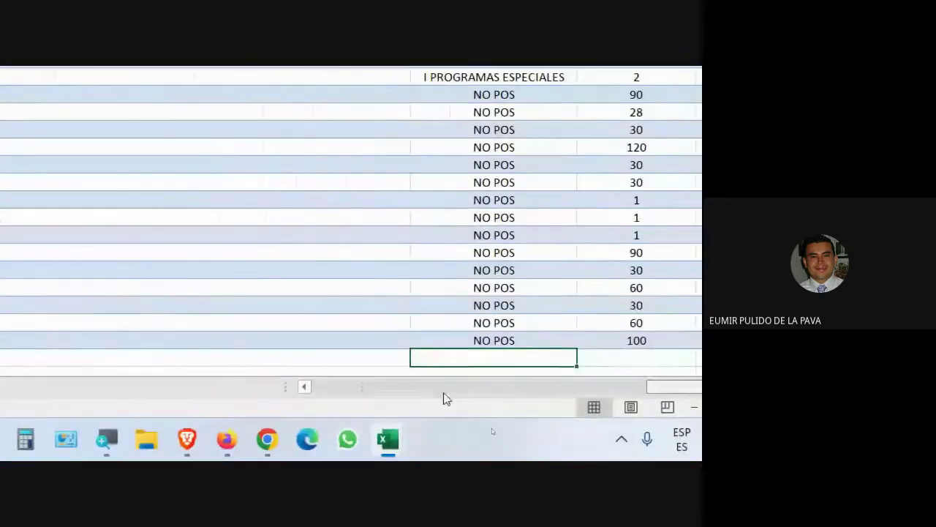
pyautogui.moveTo(442, 389); pyautogui.dragTo(312, 422)
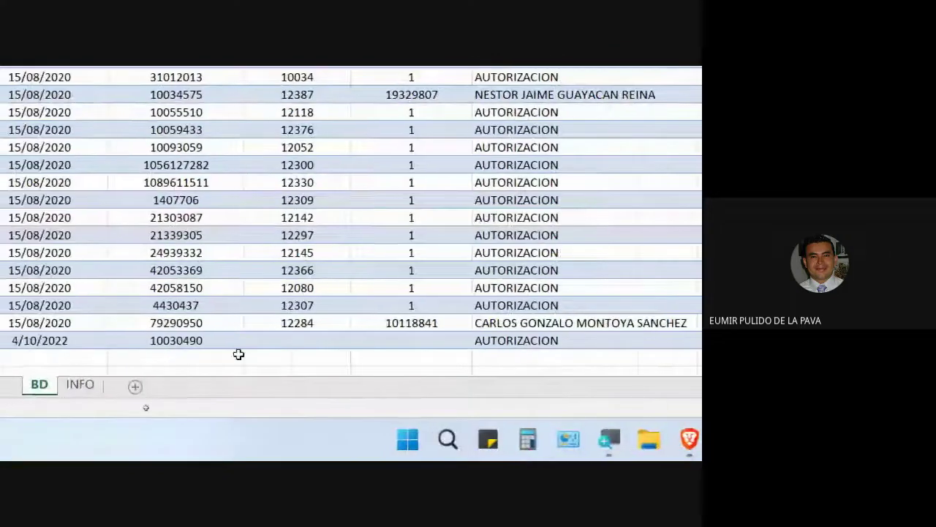
pyautogui.click(81, 385)
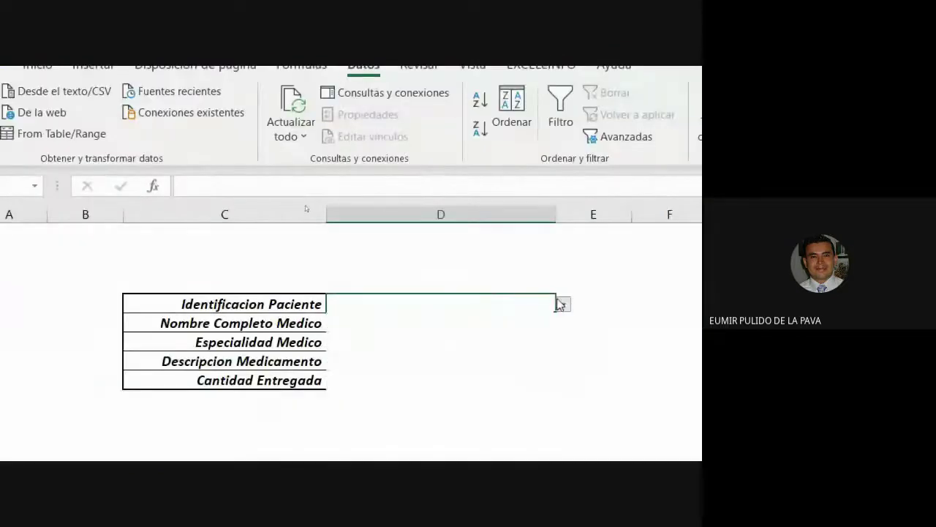
pyautogui.click(562, 303)
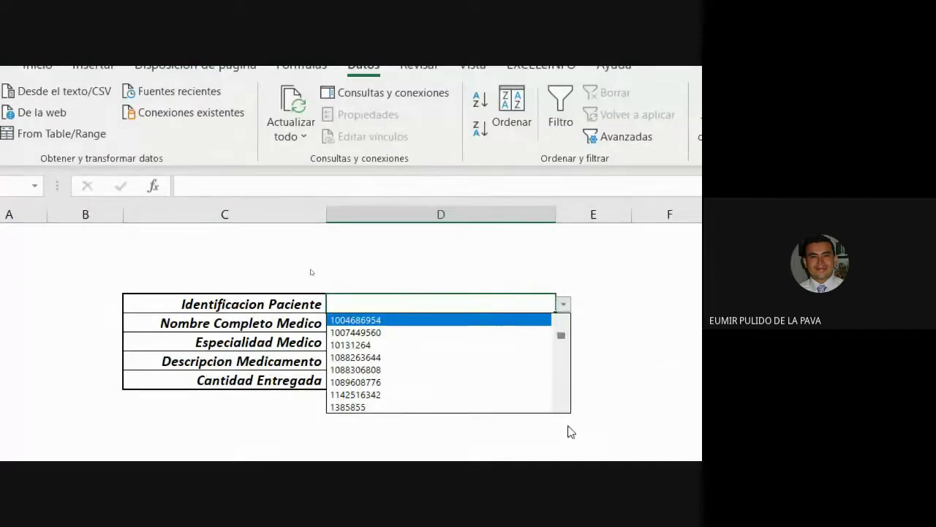
pyautogui.moveTo(564, 339); pyautogui.dragTo(569, 415)
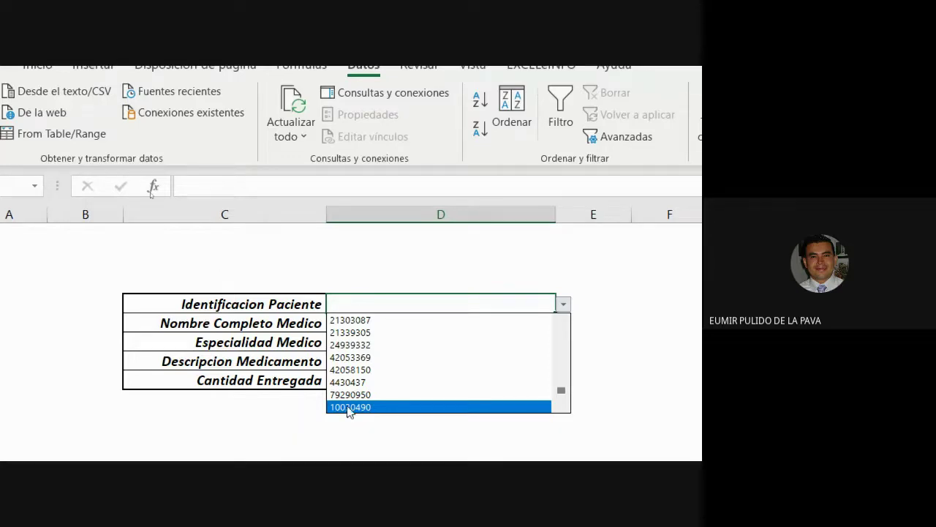
pyautogui.press('Escape')
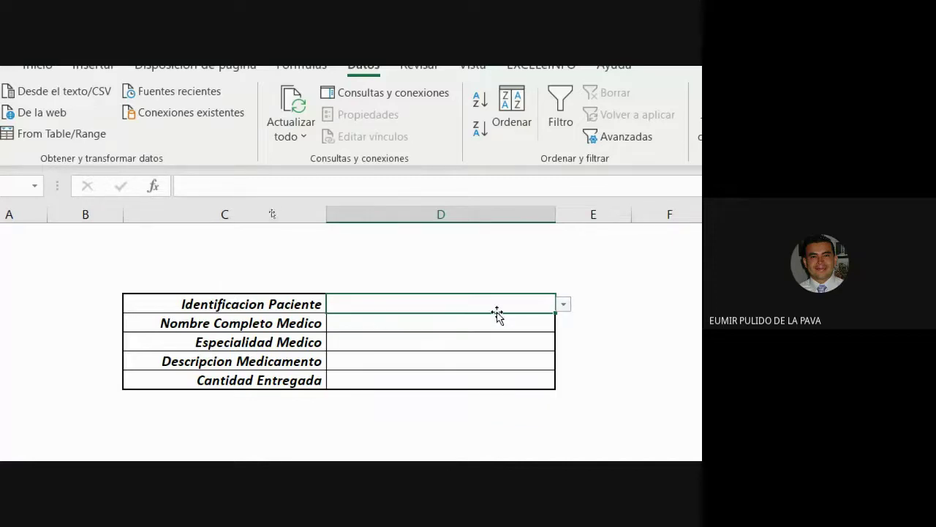
pyautogui.click(464, 320)
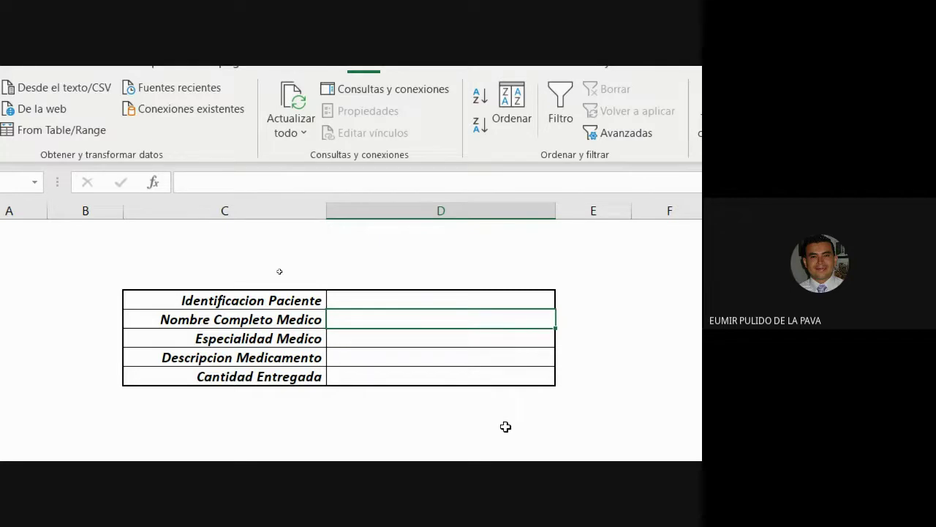
# Start a BUSCARV formula in D6, cancel it, and select cell D5
pyautogui.write('=BUS')
pyautogui.press('Down')
pyautogui.press('Down')
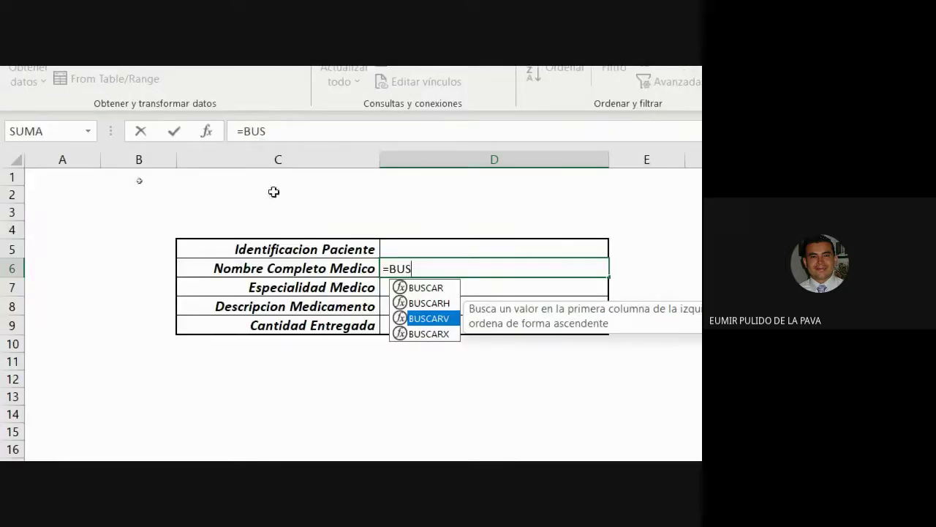
pyautogui.press('Escape')
pyautogui.press('Escape')
pyautogui.click(393, 250)
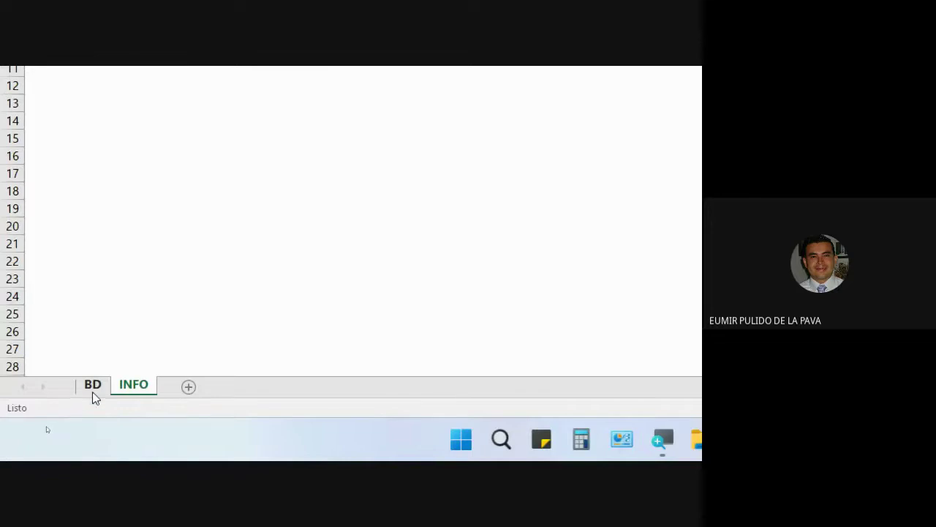
# Jump to the top of the BD table and select the Identificacion Paciente column B
pyautogui.click(93, 392)
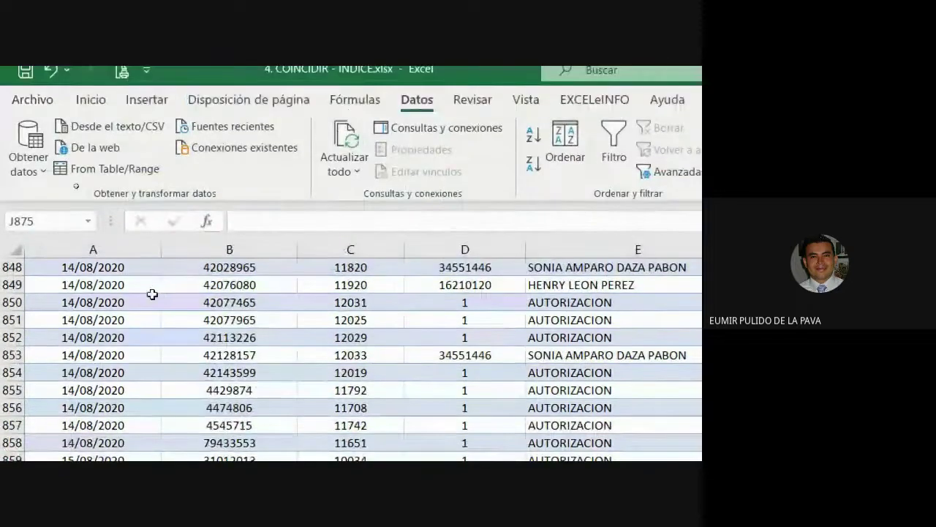
pyautogui.click(152, 294)
pyautogui.hotkey('ctrl', 'Home')
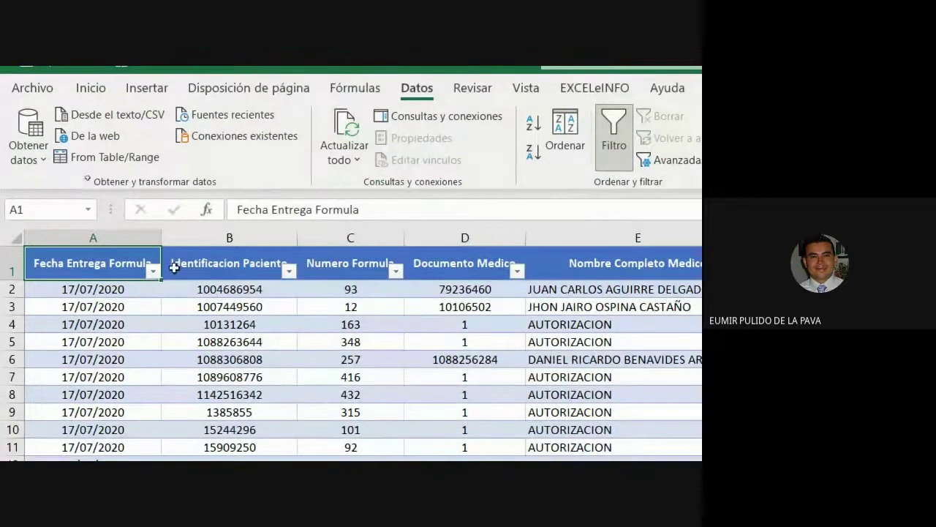
pyautogui.click(195, 236)
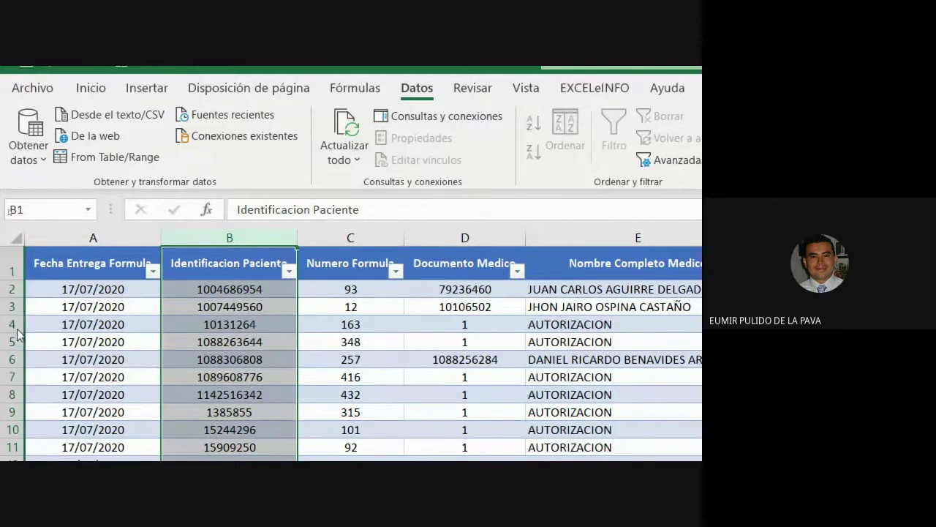
# Try moving Identificacion Paciente to the first BD column, undo it, and return to INFO
pyautogui.moveTo(17, 333); pyautogui.dragTo(19, 335)
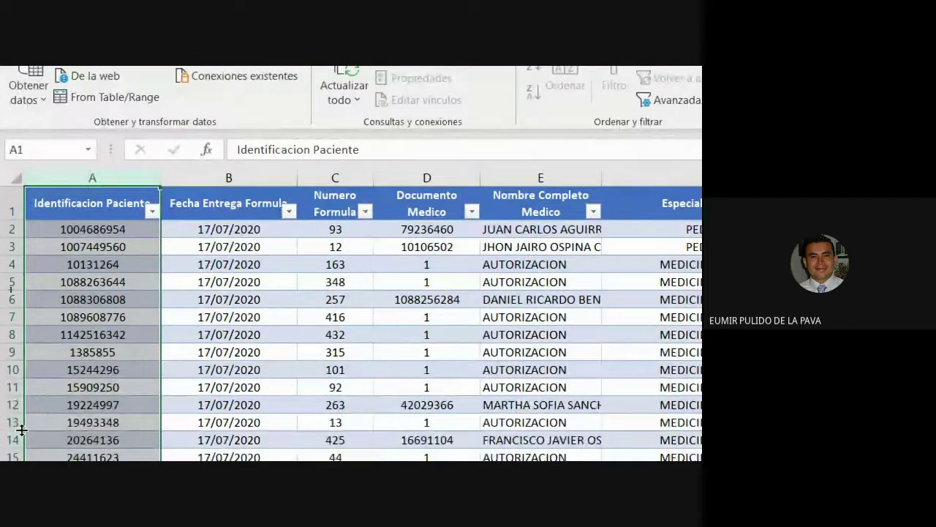
pyautogui.hotkey('ctrl', 'z')
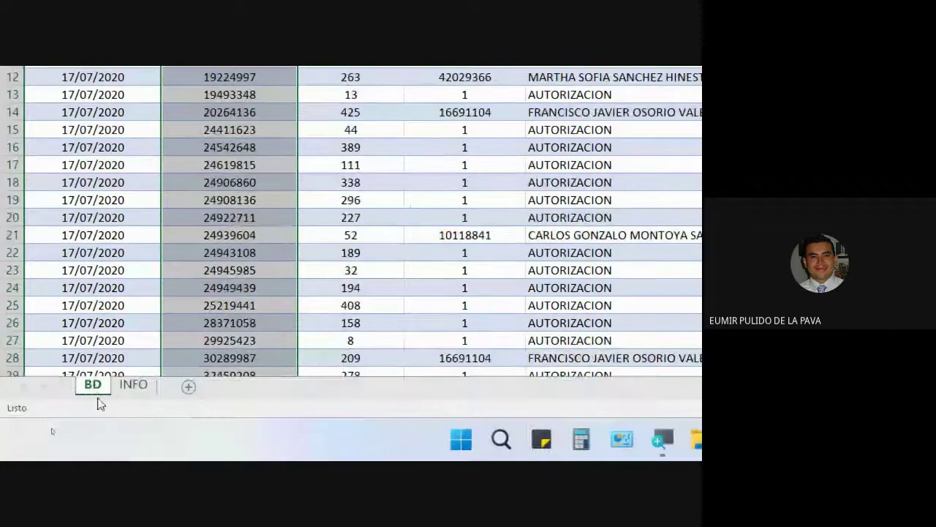
pyautogui.click(136, 386)
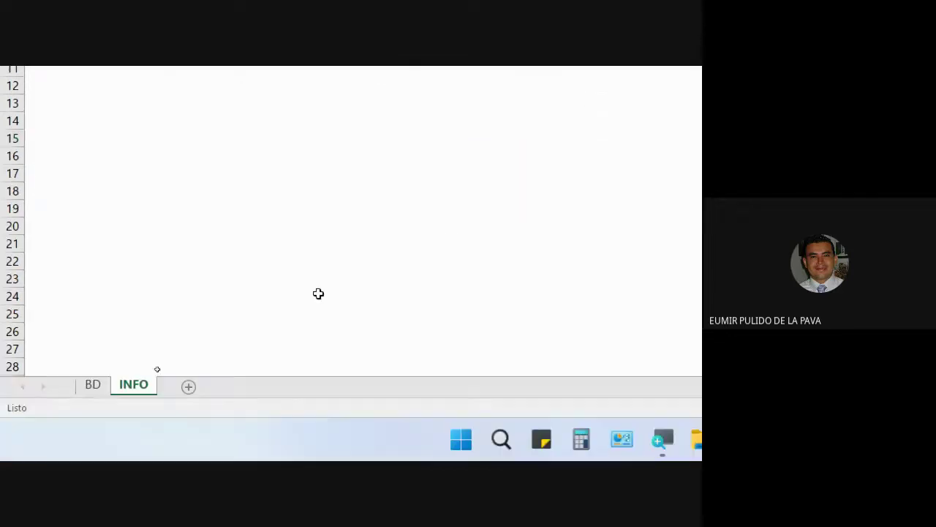
pyautogui.click(95, 386)
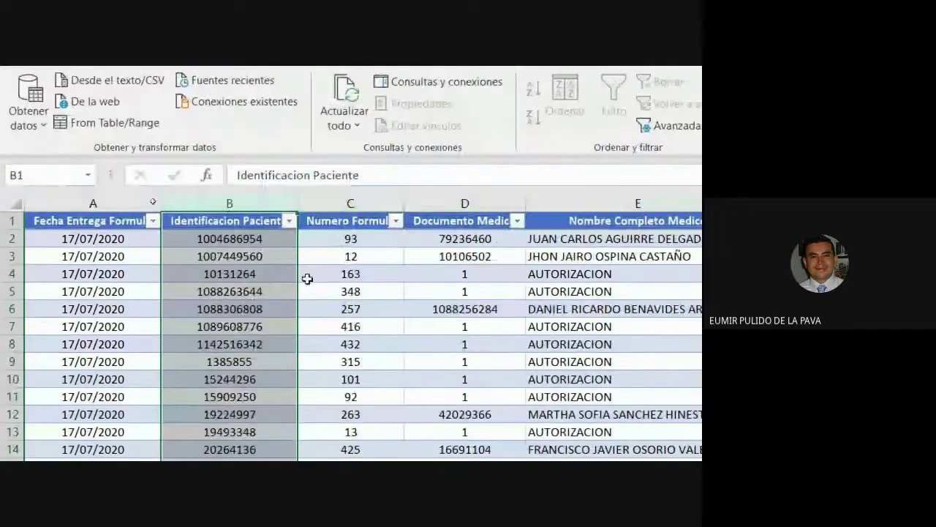
pyautogui.click(343, 197)
pyautogui.click(123, 391)
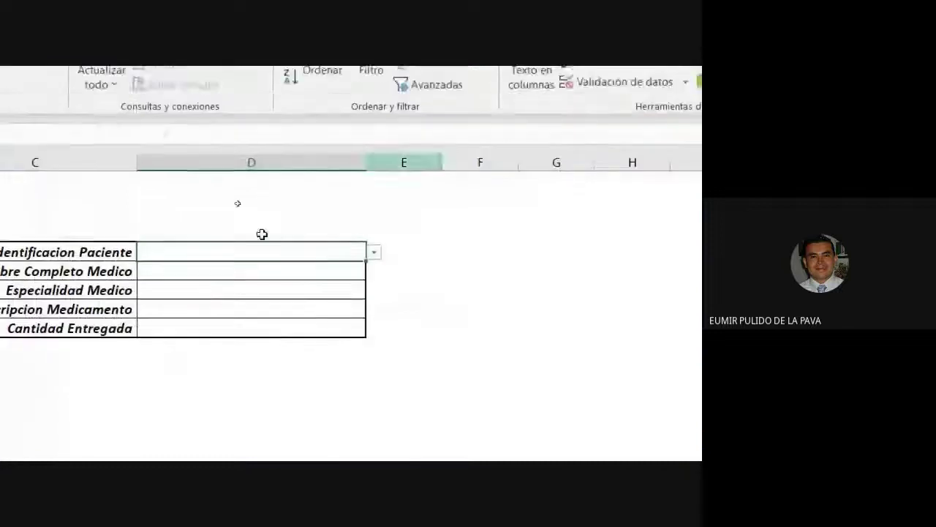
pyautogui.click(225, 271)
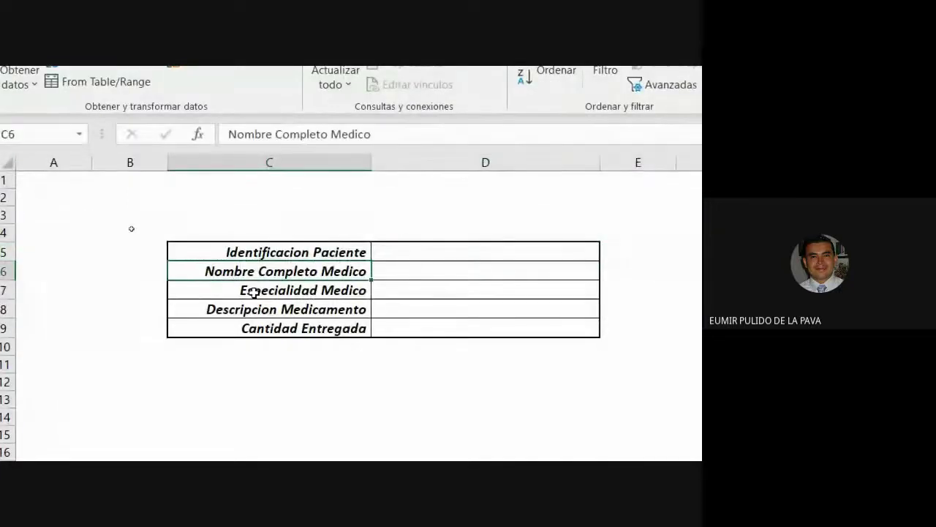
pyautogui.click(249, 288)
pyautogui.click(257, 314)
pyautogui.click(278, 329)
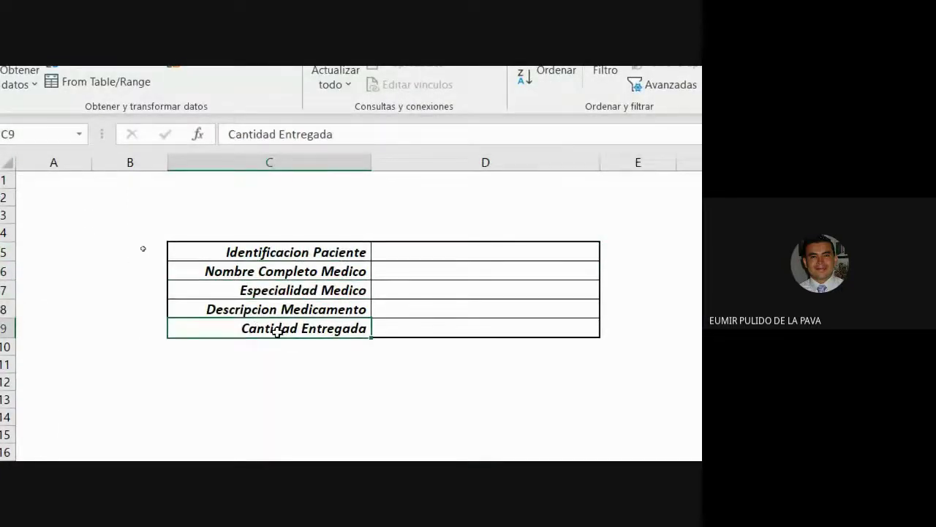
pyautogui.click(84, 385)
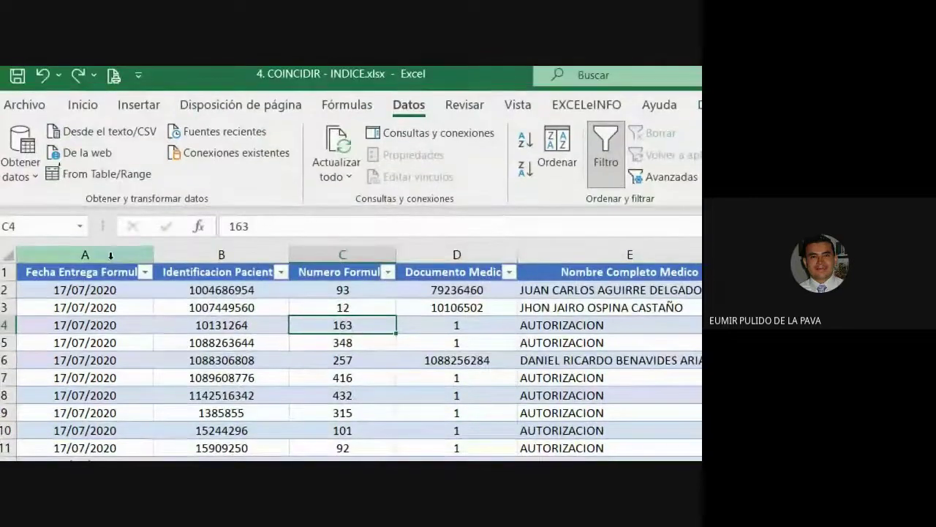
pyautogui.click(110, 254)
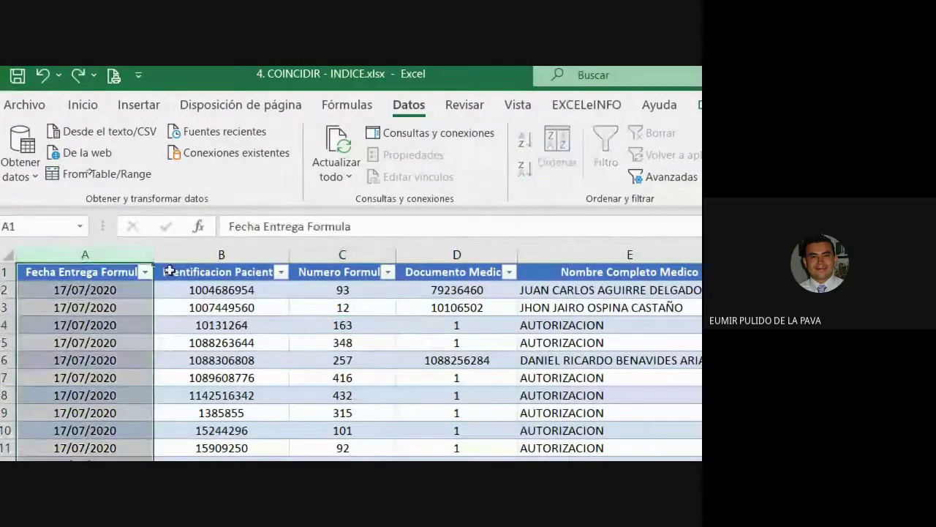
pyautogui.click(183, 255)
pyautogui.click(344, 255)
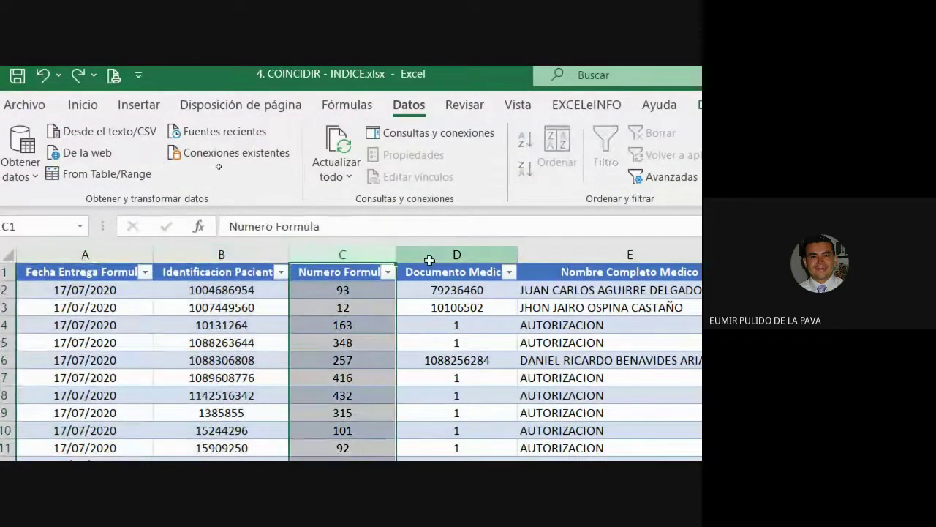
pyautogui.click(429, 256)
pyautogui.click(408, 250)
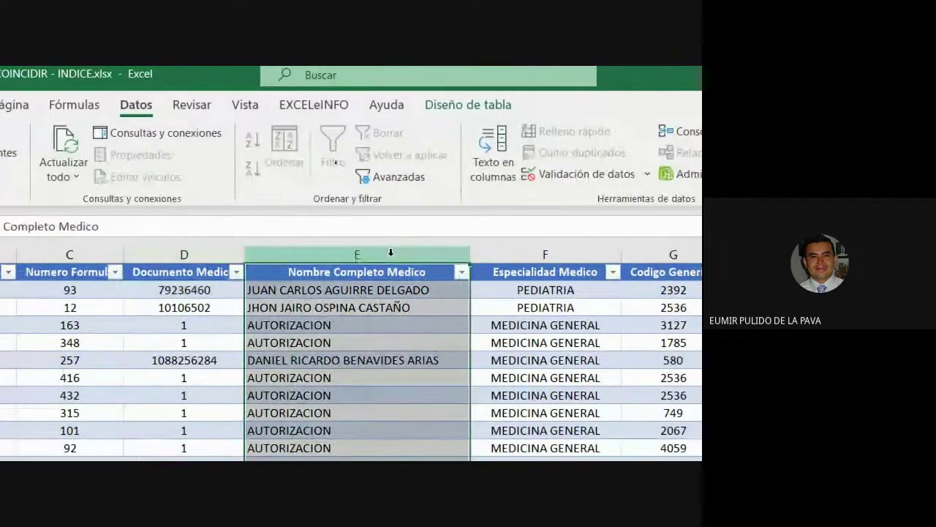
pyautogui.click(285, 254)
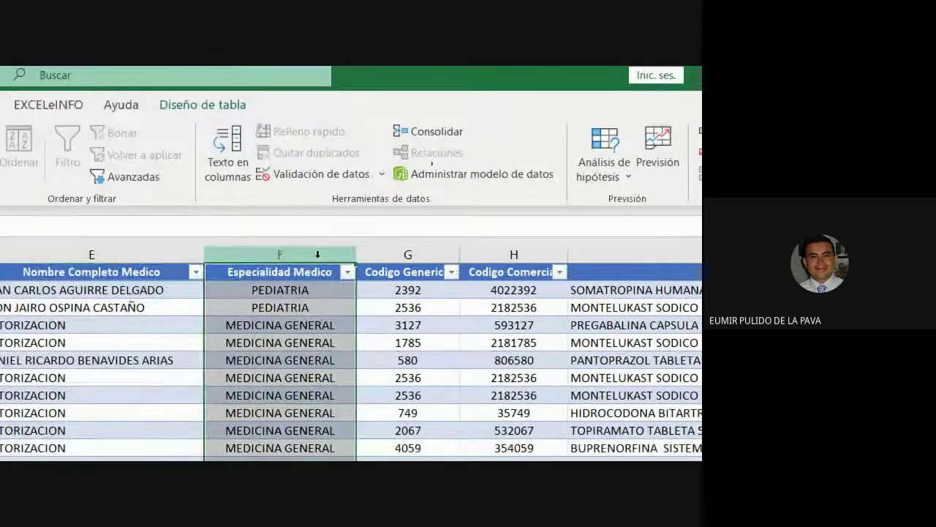
pyautogui.click(524, 251)
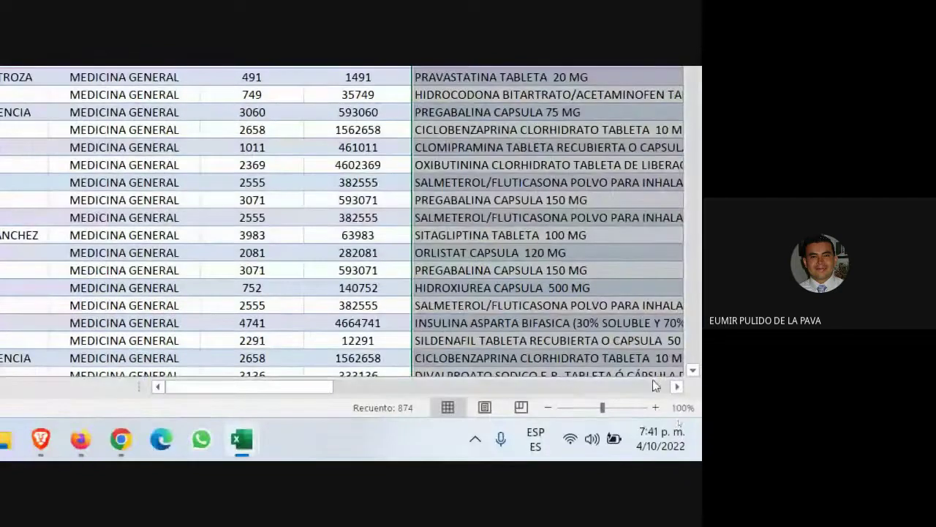
pyautogui.click(676, 386)
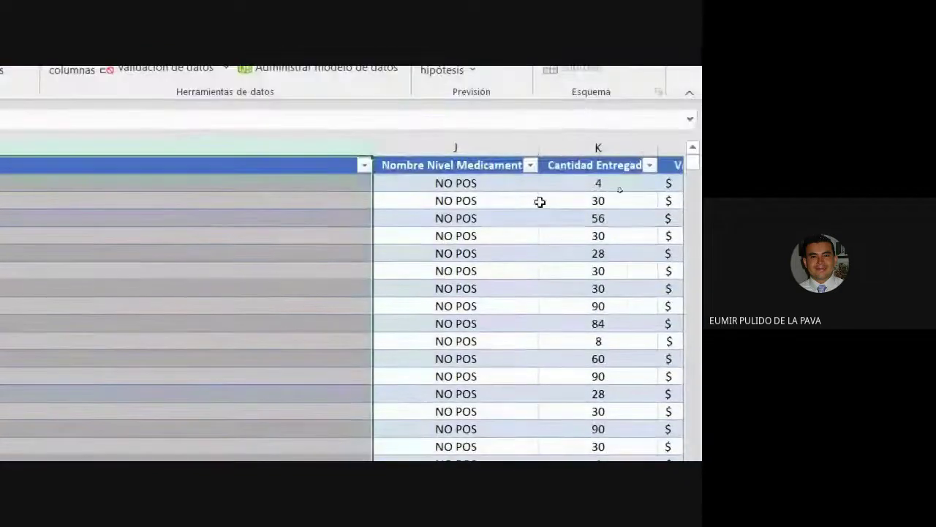
pyautogui.click(600, 148)
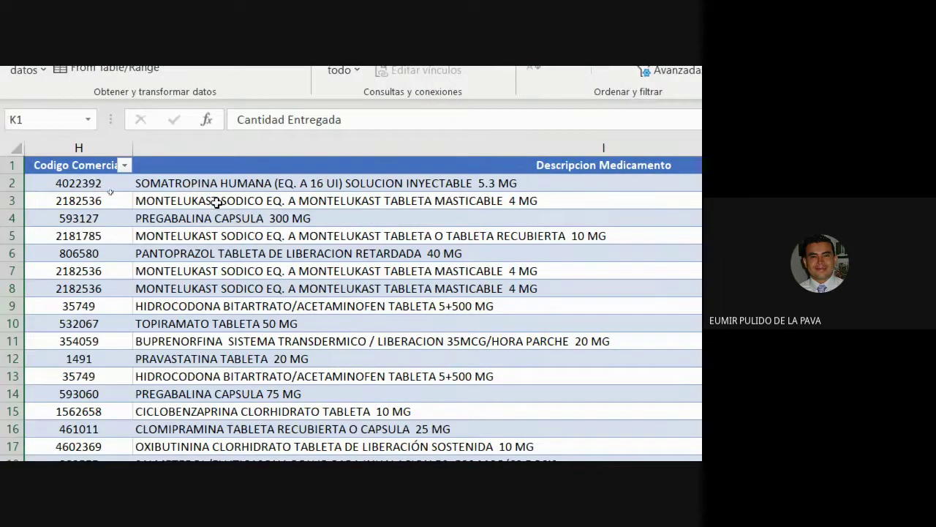
pyautogui.click(202, 201)
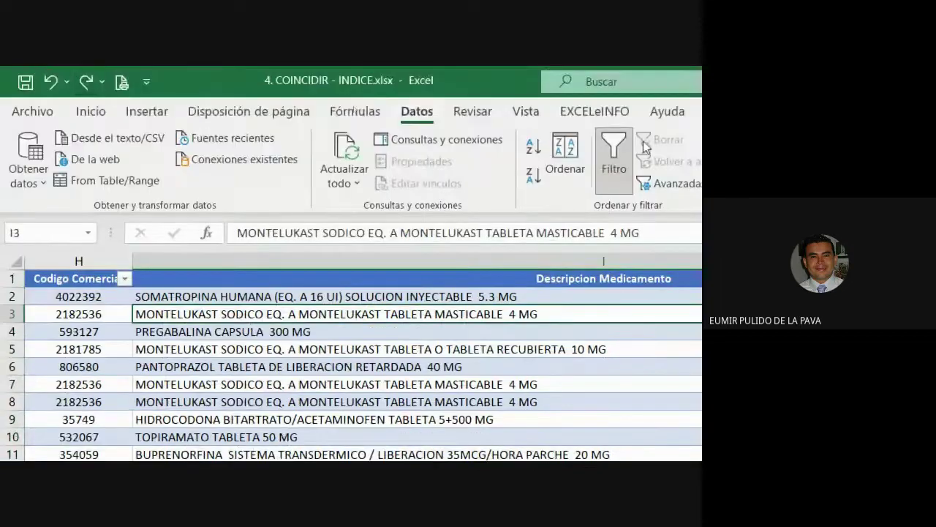
pyautogui.click(471, 110)
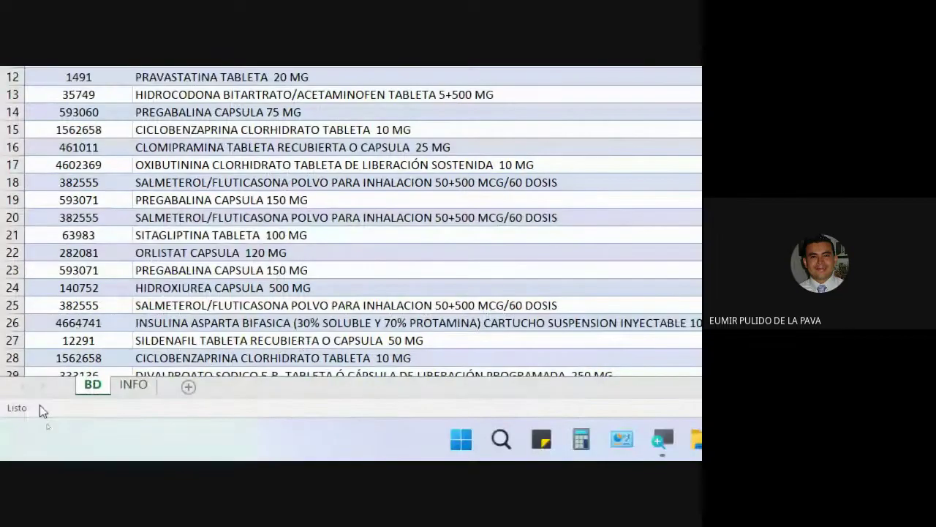
pyautogui.click(133, 387)
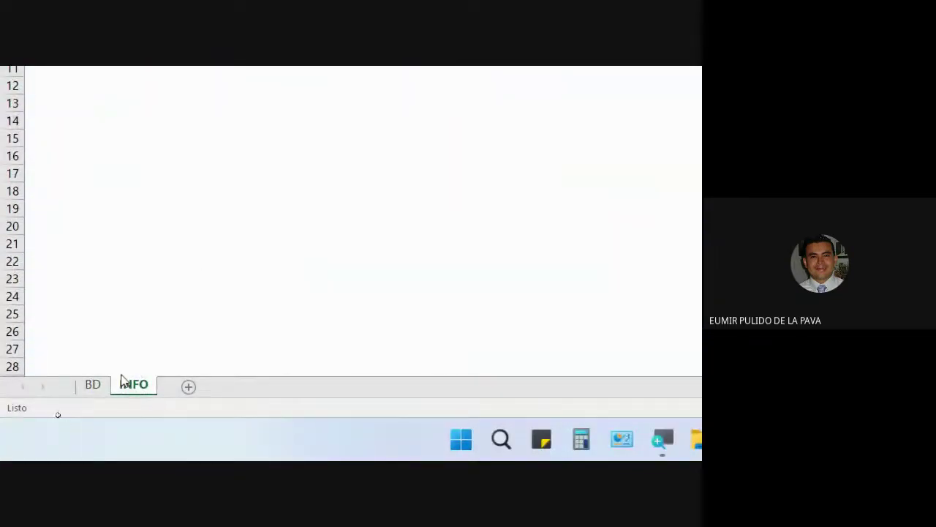
pyautogui.click(461, 205)
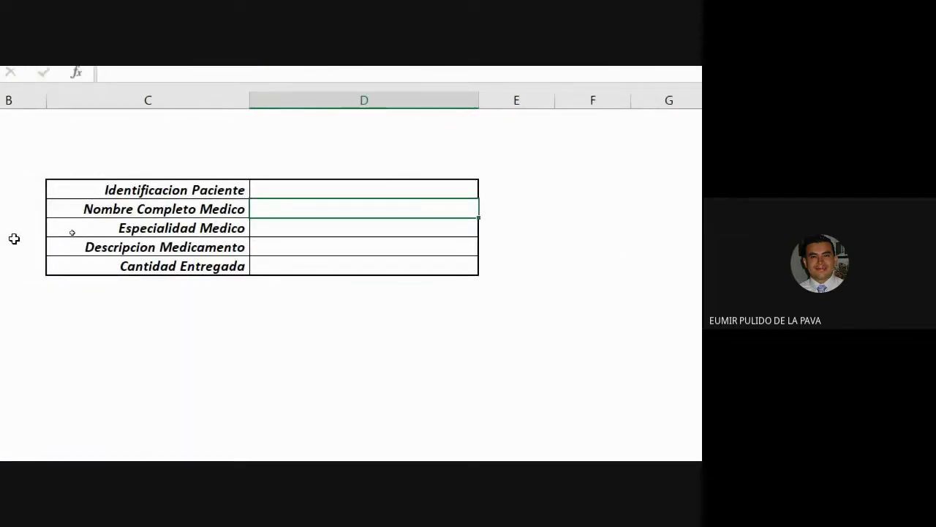
pyautogui.write('=ind')
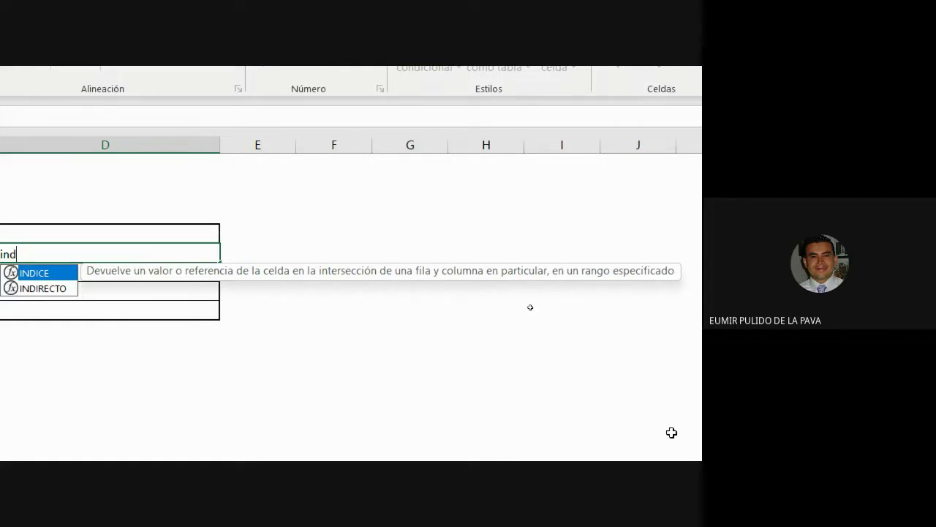
pyautogui.press('Escape')
pyautogui.press('Escape')
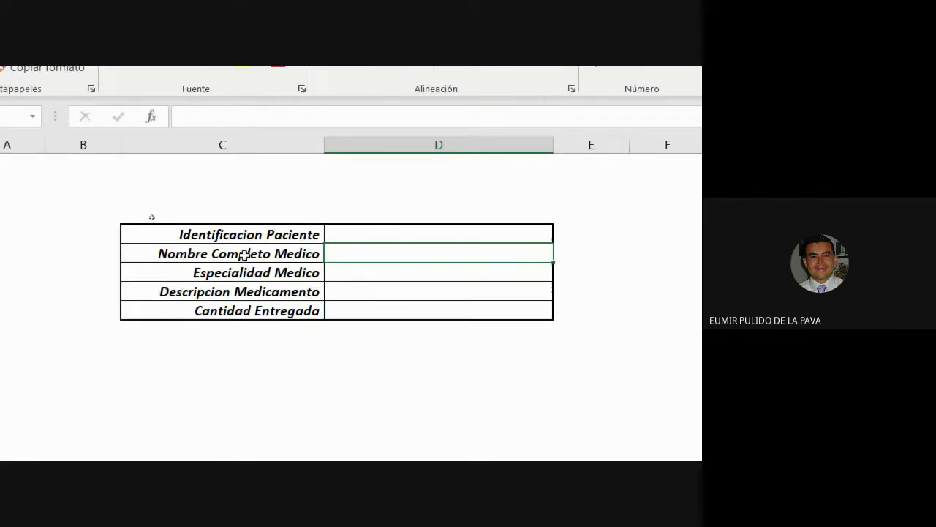
pyautogui.click(353, 234)
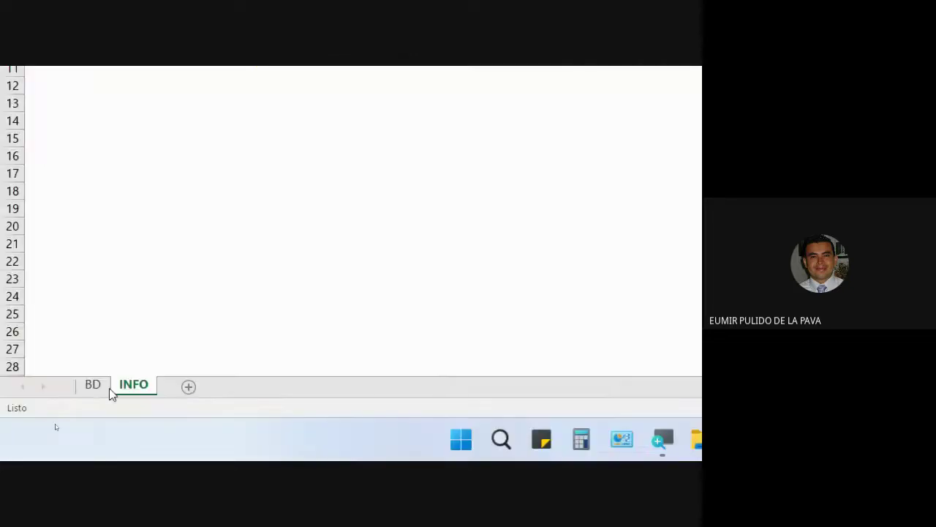
pyautogui.click(94, 386)
pyautogui.scroll(-4, 161, 324)
pyautogui.moveTo(578, 388); pyautogui.dragTo(220, 393)
pyautogui.scroll(-15, 108, 269)
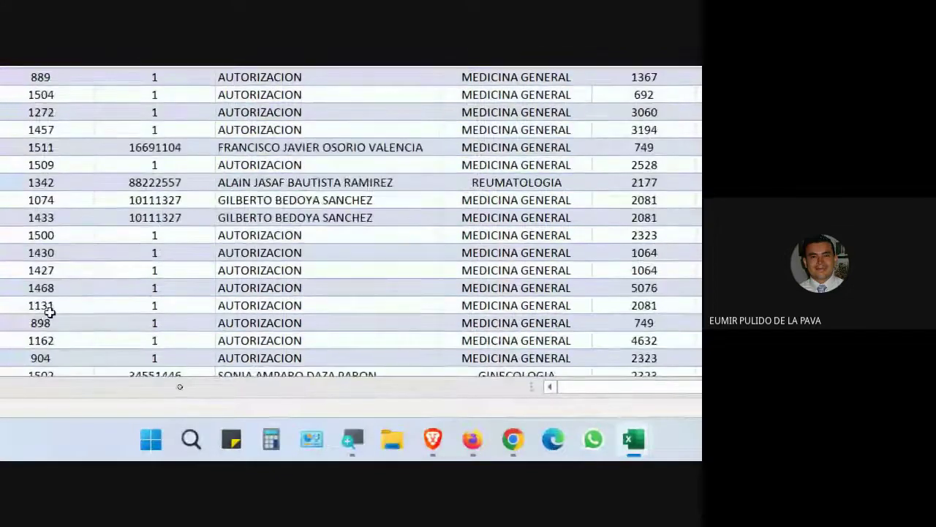
pyautogui.click(62, 308)
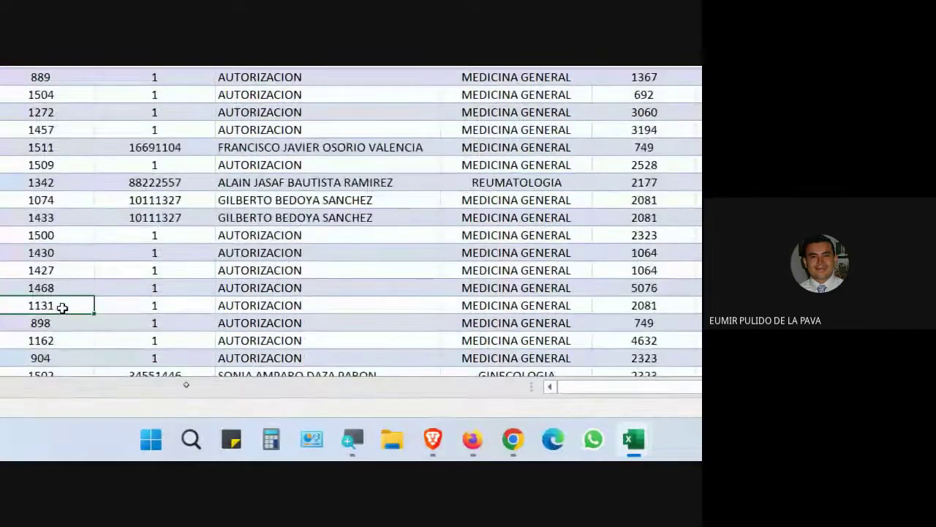
pyautogui.hotkey('ctrl', 'Down')
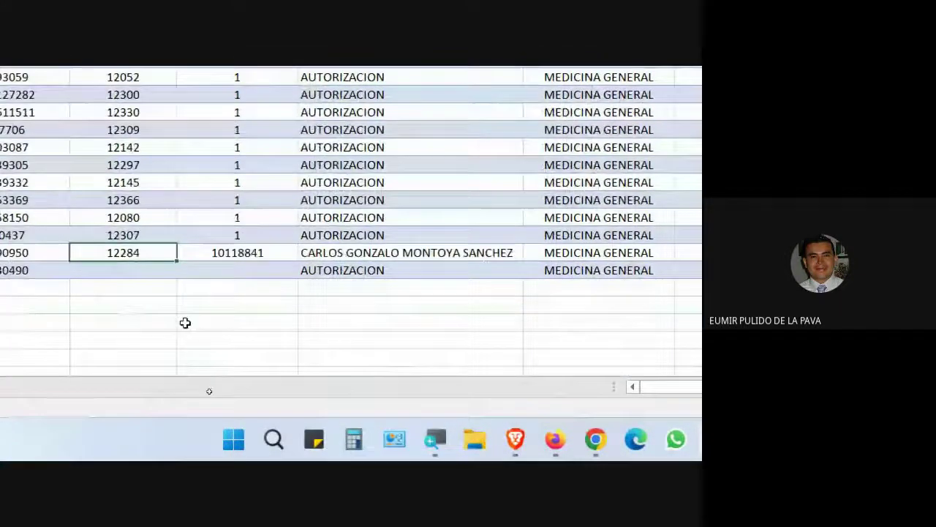
pyautogui.click(209, 269)
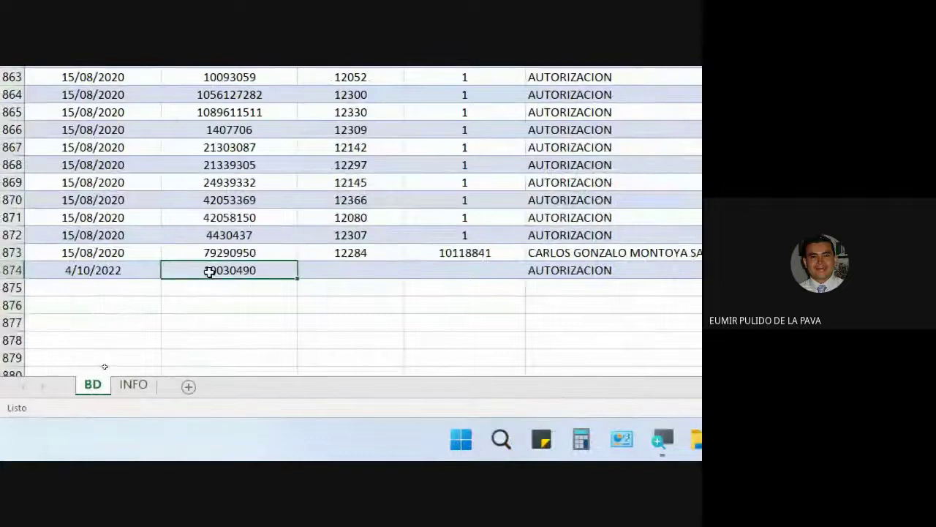
pyautogui.click(6, 270)
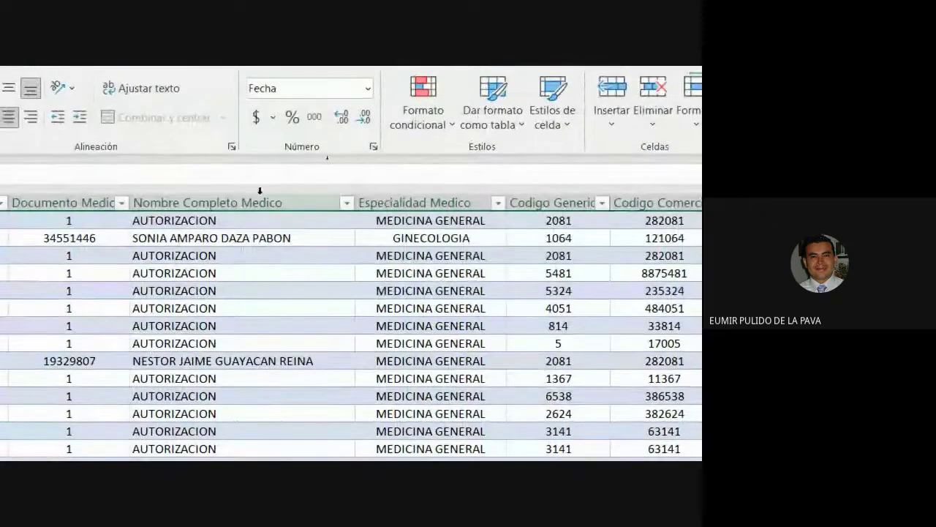
# Check the Nombre Completo Medico column and row 873's doctor, then select INFO cell D6
pyautogui.click(252, 194)
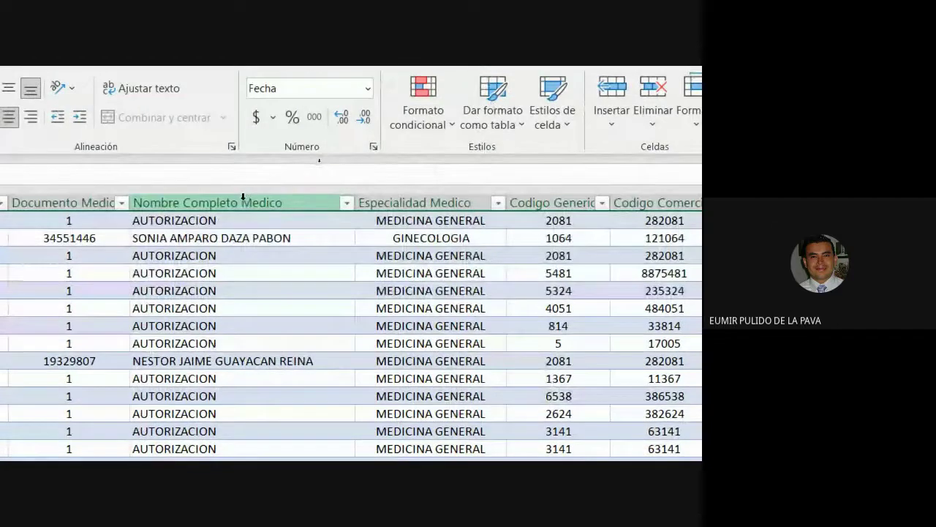
pyautogui.click(241, 198)
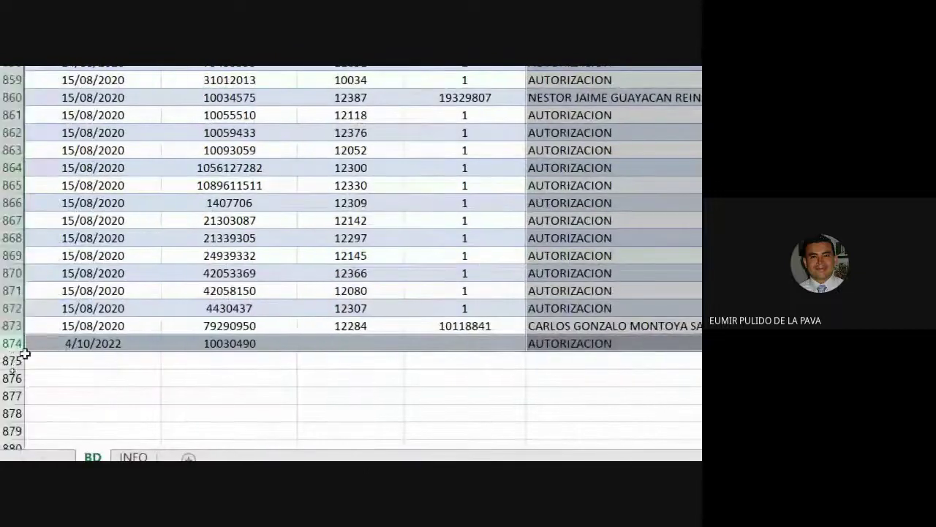
pyautogui.scroll(1, 574, 97)
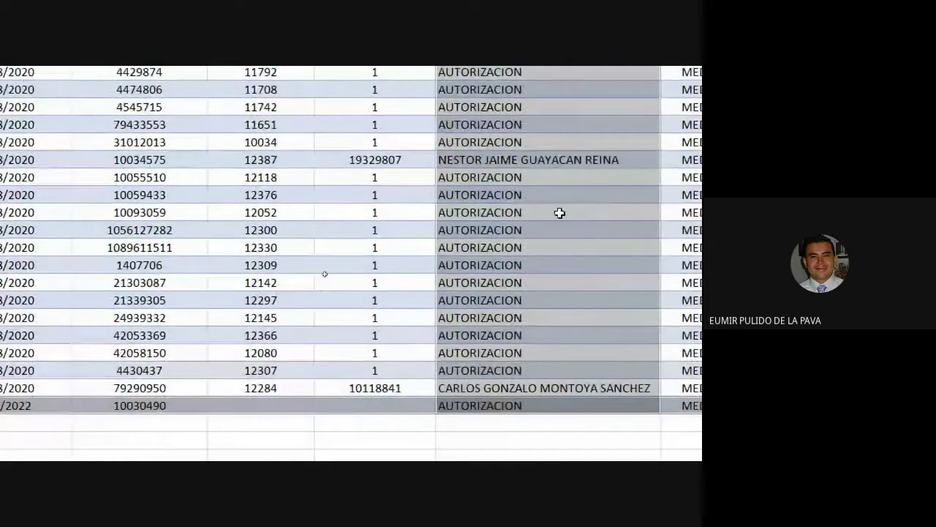
pyautogui.click(494, 404)
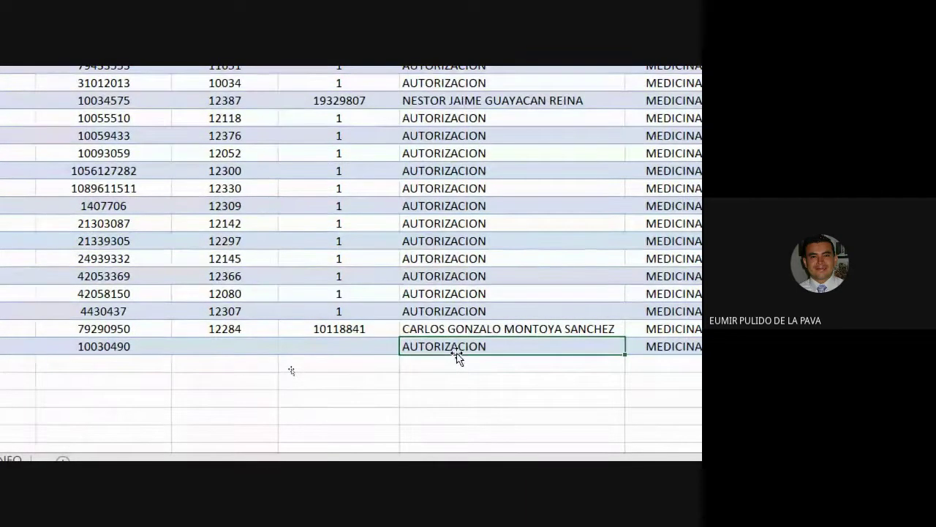
pyautogui.click(200, 331)
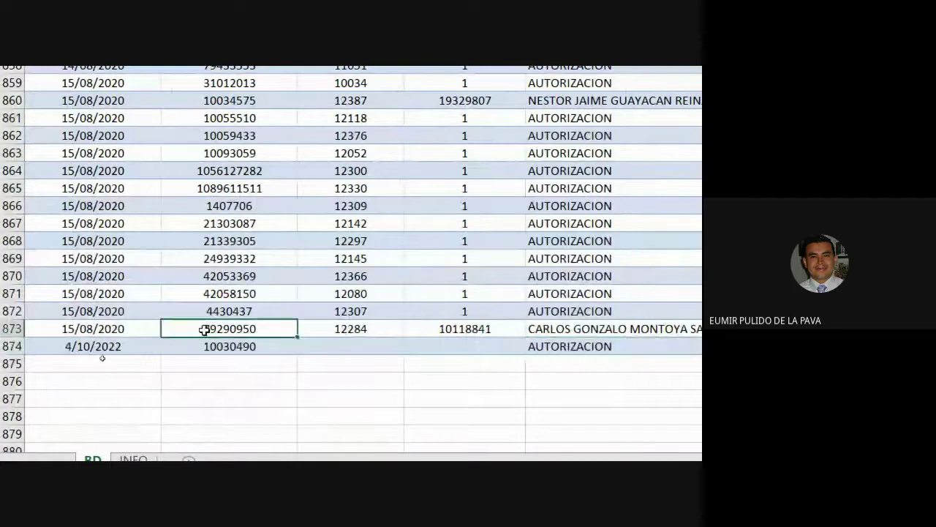
pyautogui.click(13, 328)
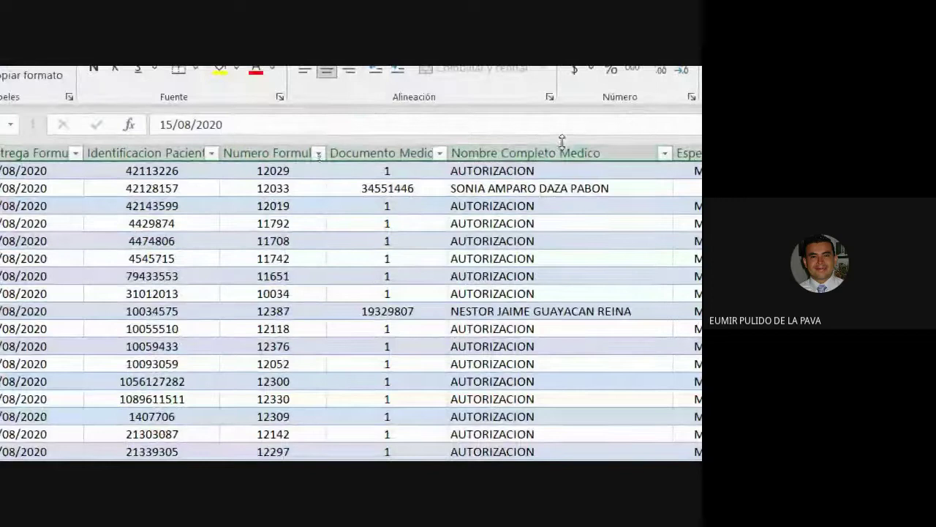
pyautogui.click(558, 145)
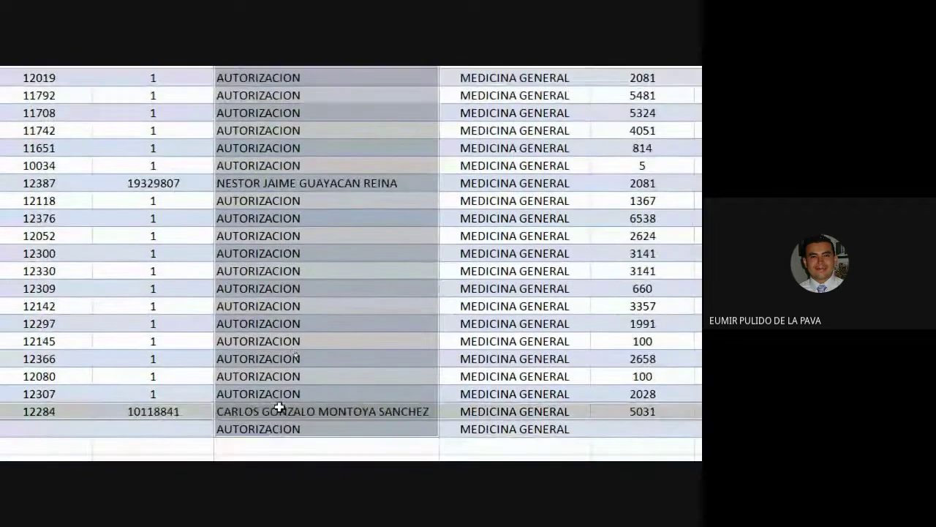
pyautogui.click(285, 429)
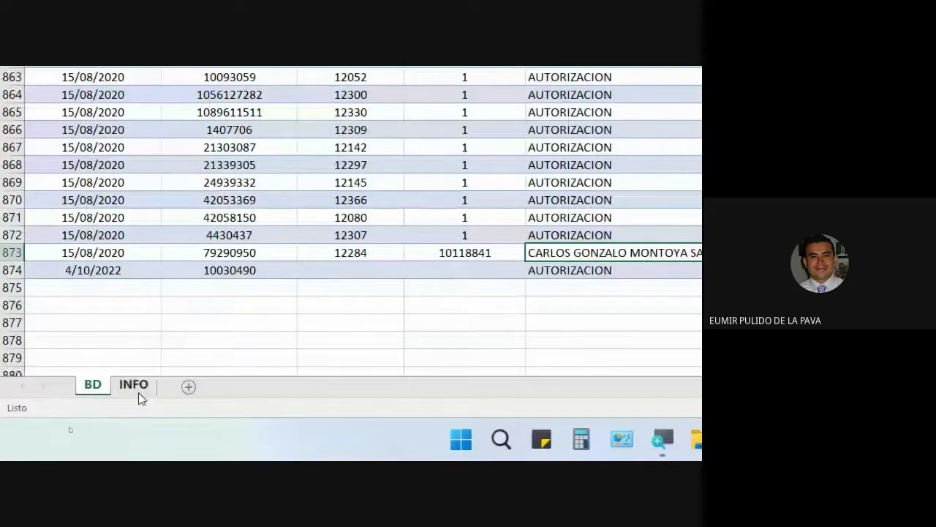
pyautogui.click(136, 386)
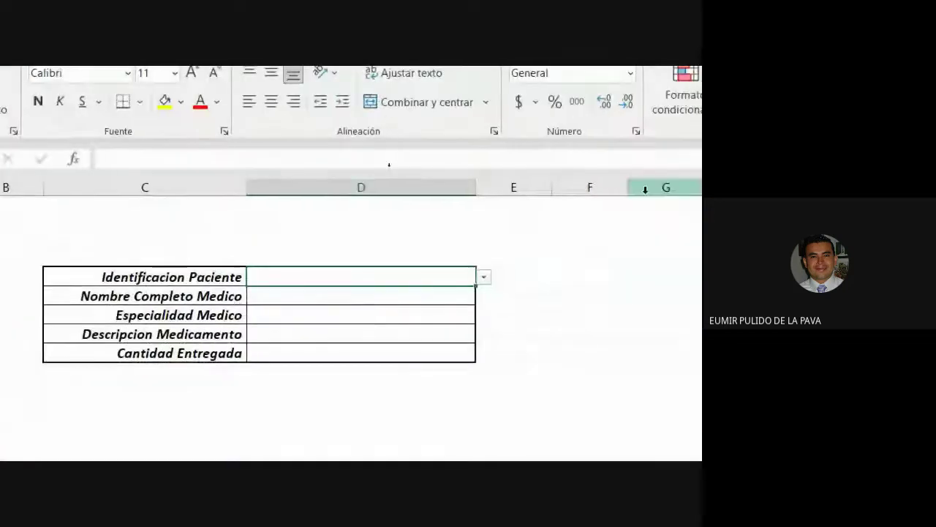
pyautogui.click(574, 147)
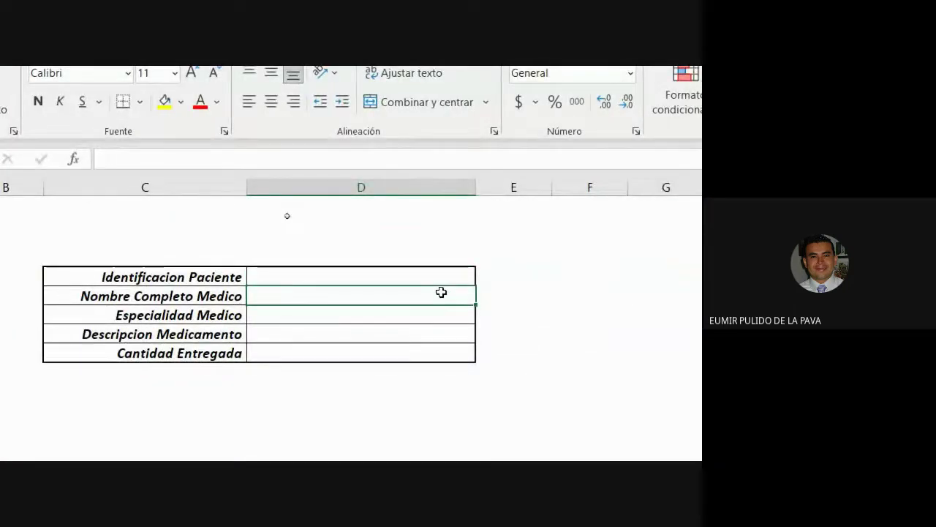
pyautogui.write('=indi')
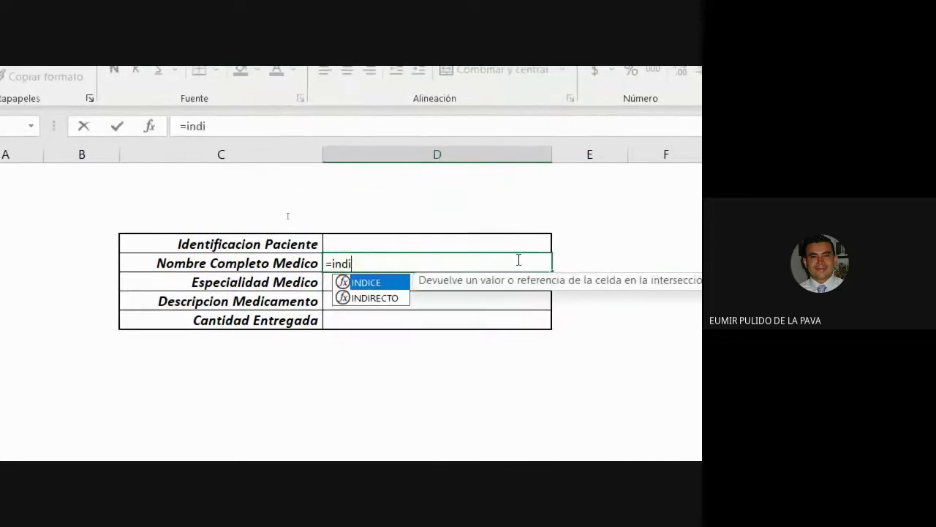
pyautogui.press('Tab')
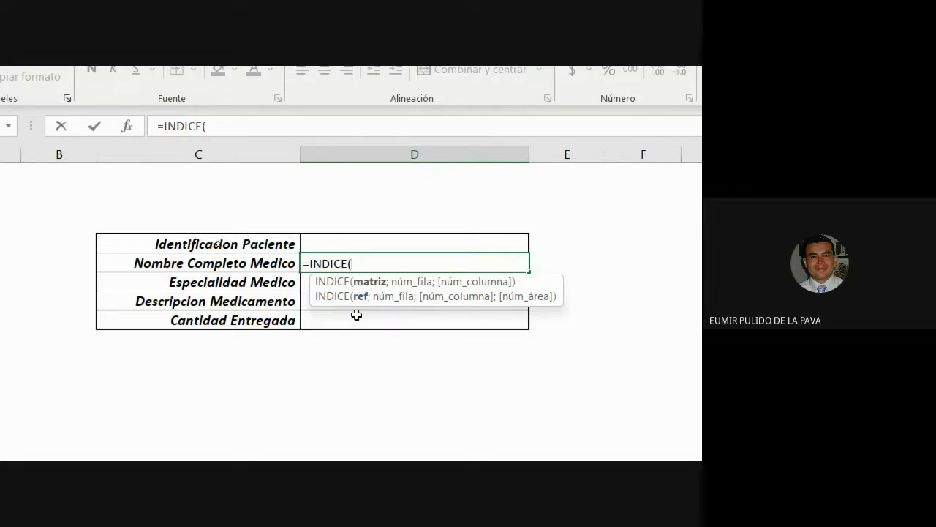
pyautogui.press('Escape')
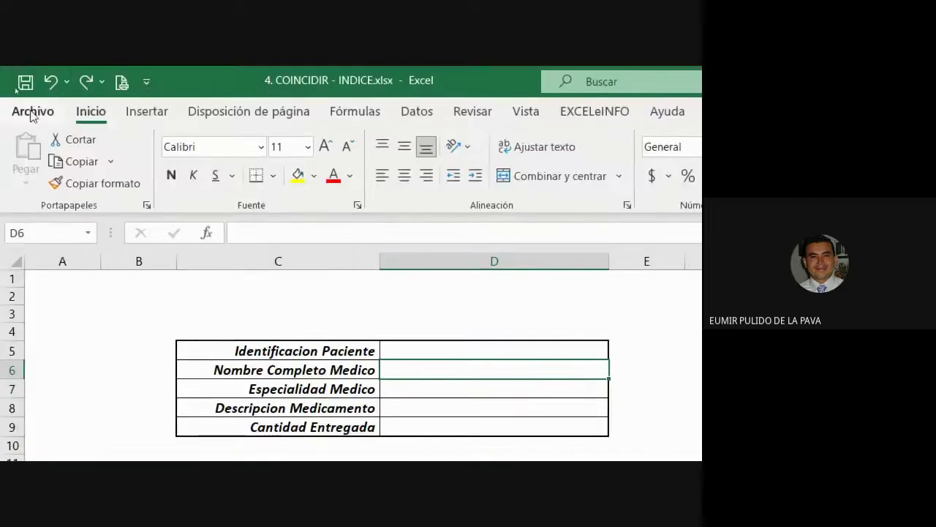
pyautogui.click(32, 116)
pyautogui.scroll(-5, 65, 293)
pyautogui.click(59, 436)
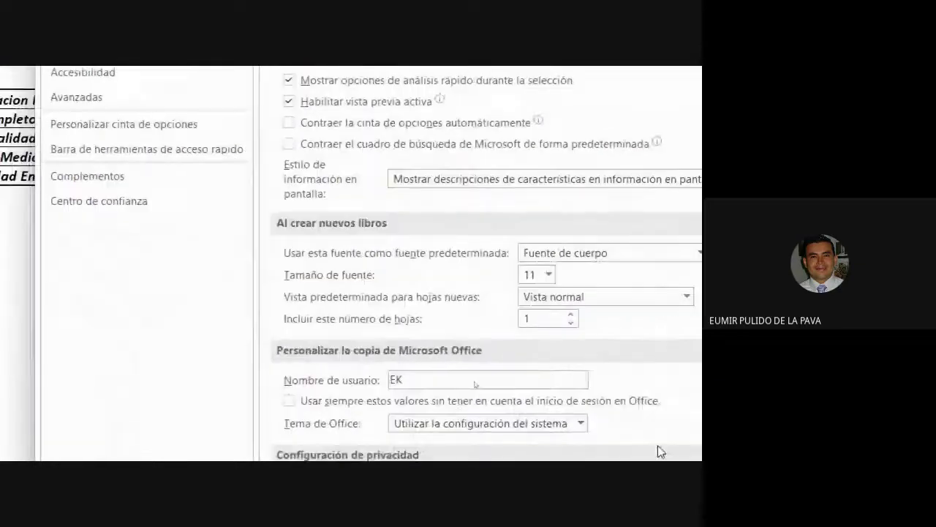
pyautogui.click(194, 110)
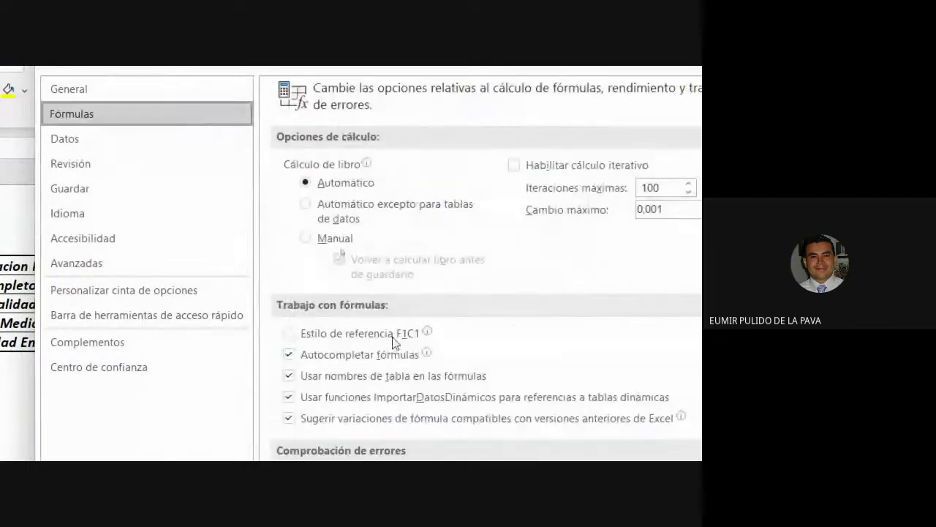
pyautogui.click(289, 334)
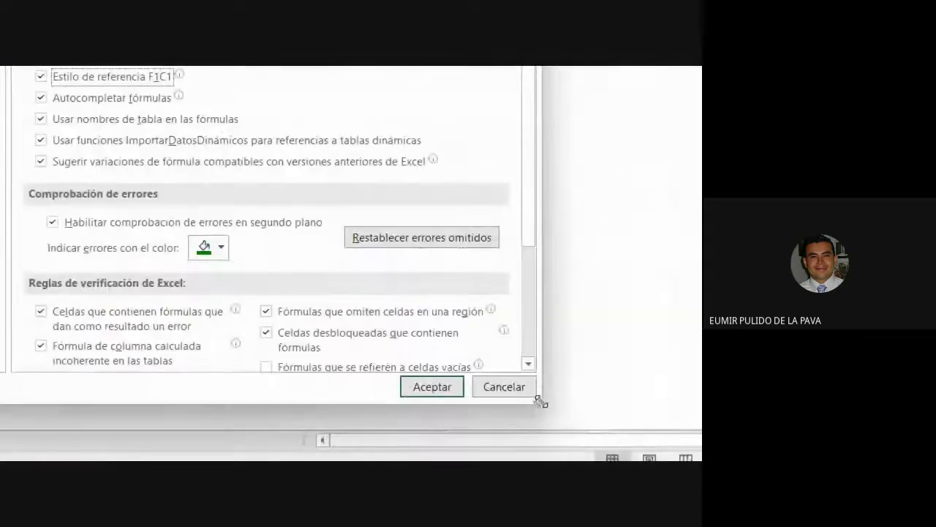
pyautogui.click(454, 390)
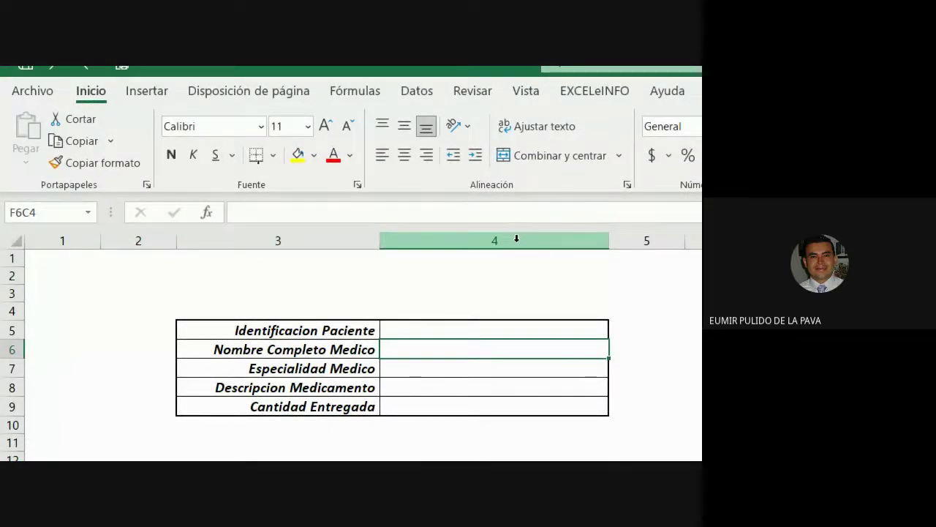
pyautogui.click(443, 301)
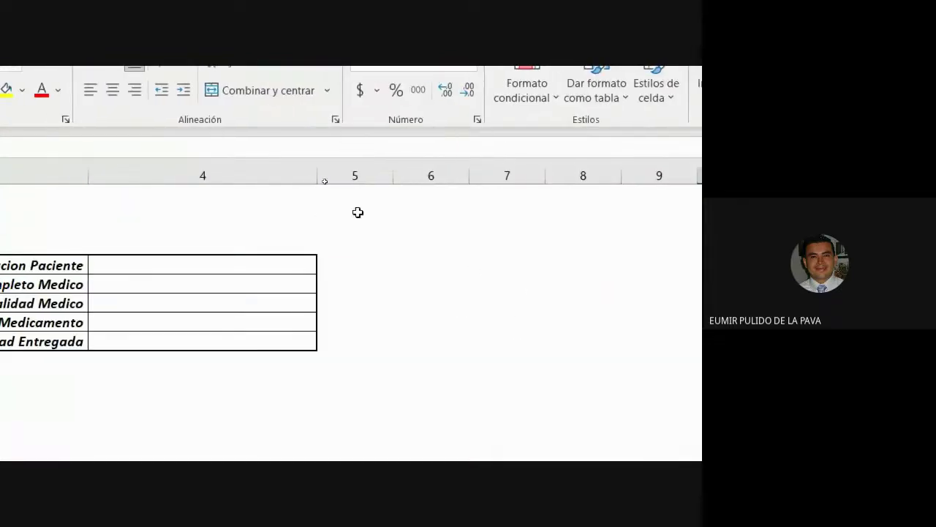
pyautogui.click(358, 212)
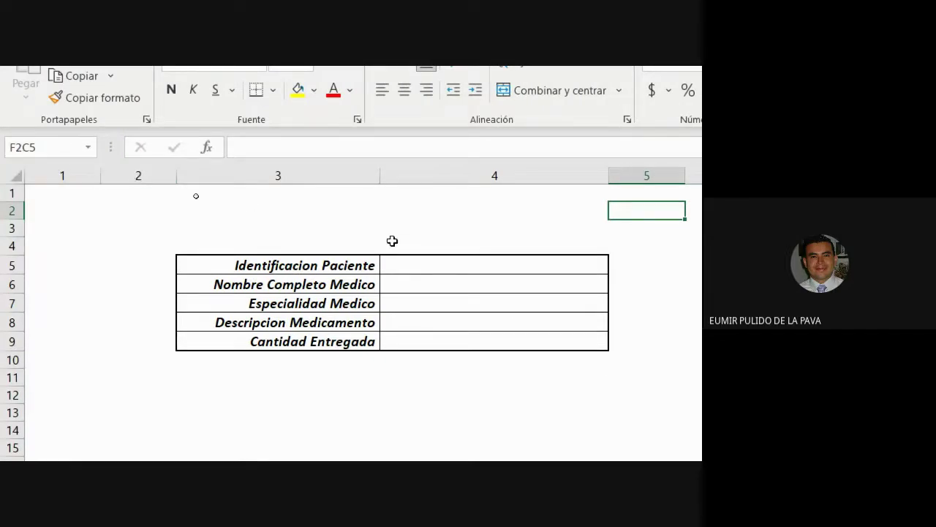
pyautogui.click(499, 358)
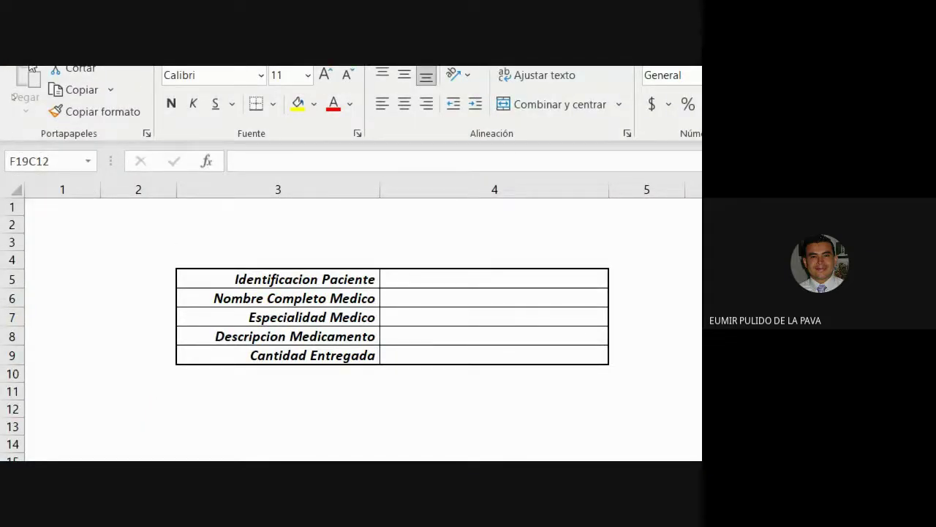
pyautogui.click(31, 107)
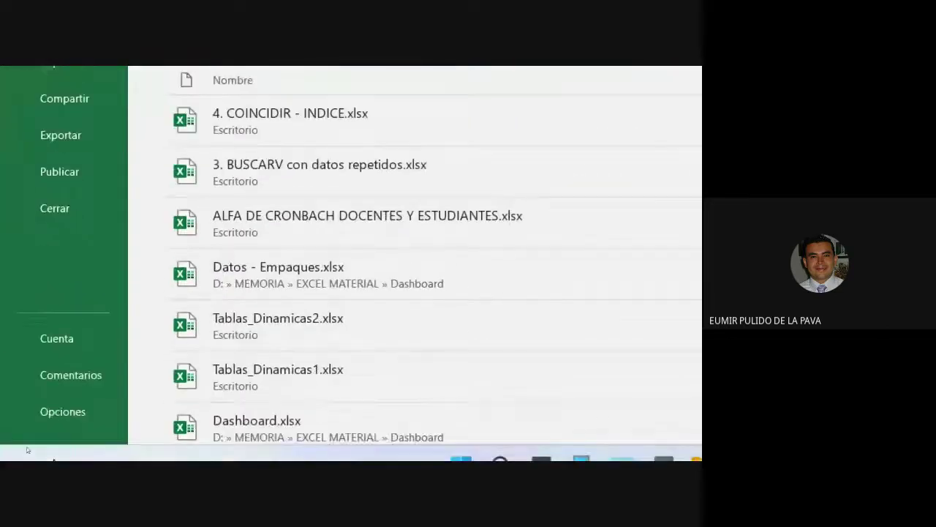
pyautogui.click(68, 422)
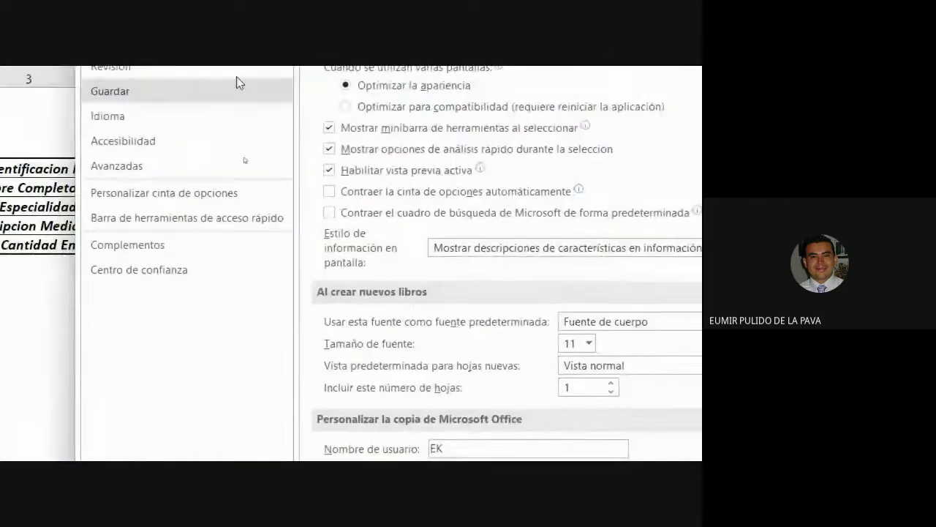
pyautogui.click(142, 159)
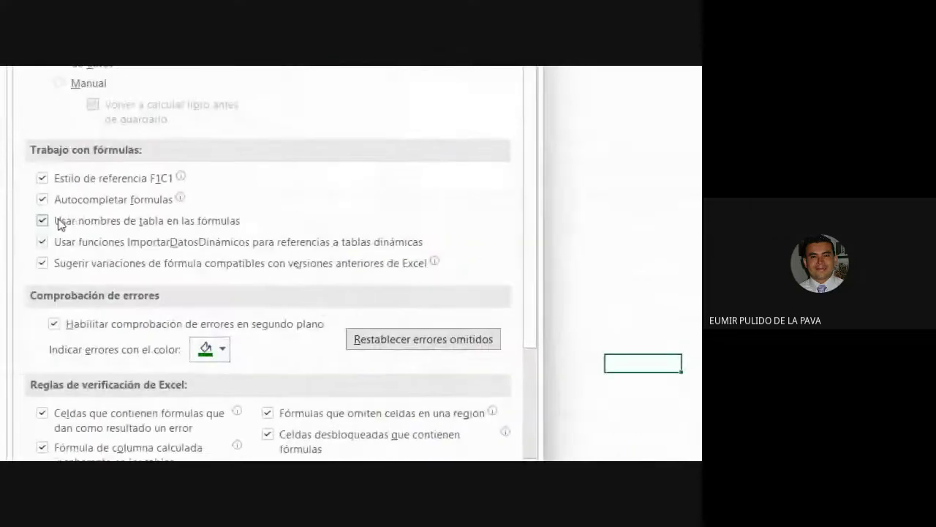
pyautogui.click(47, 185)
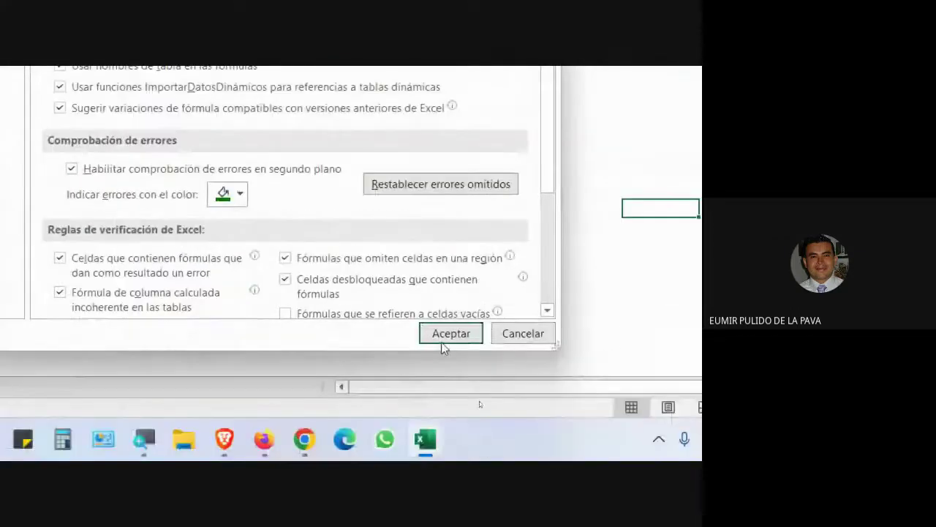
pyautogui.click(442, 338)
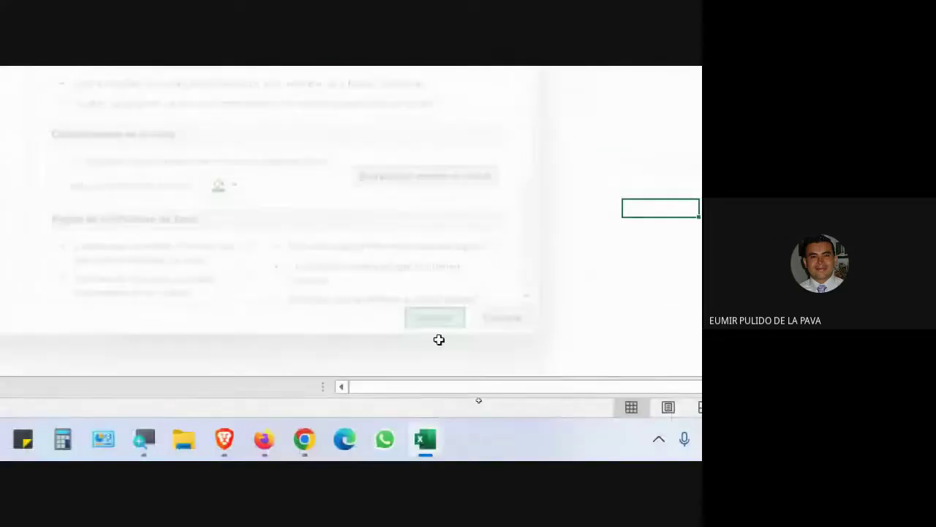
pyautogui.click(493, 227)
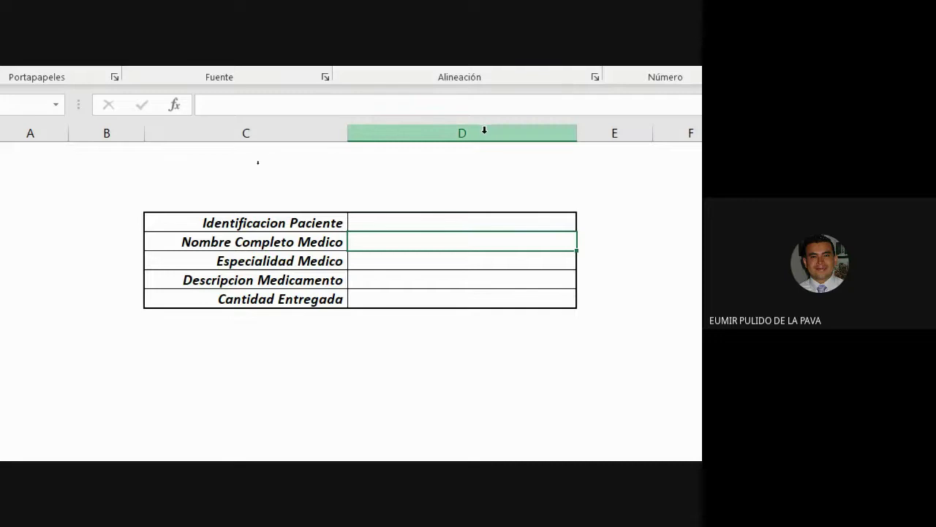
# Start an INDICE formula in the INFO cell and cancel it
pyautogui.write('=indi')
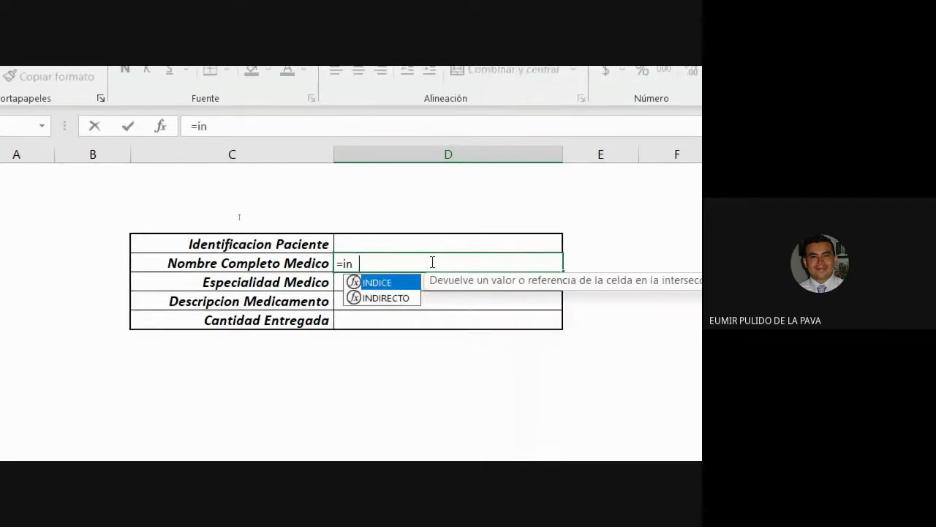
pyautogui.press('Tab')
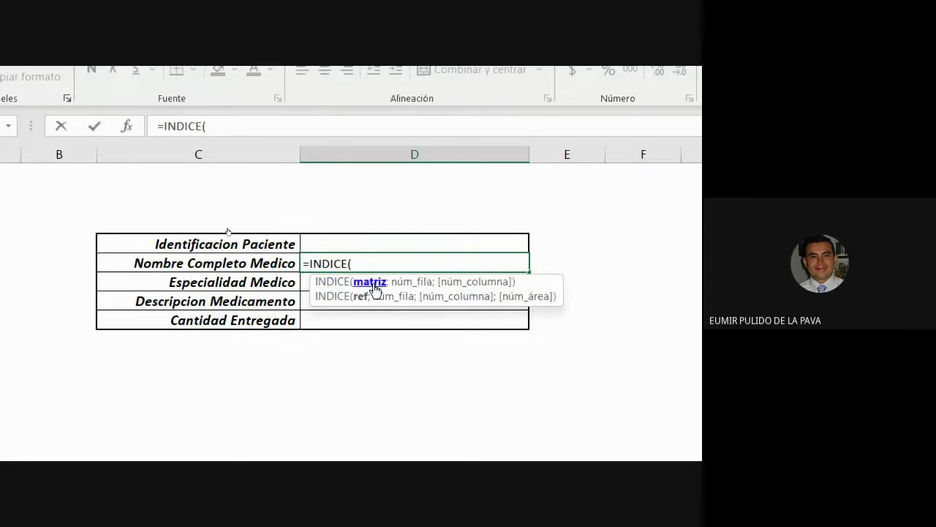
pyautogui.press('Escape')
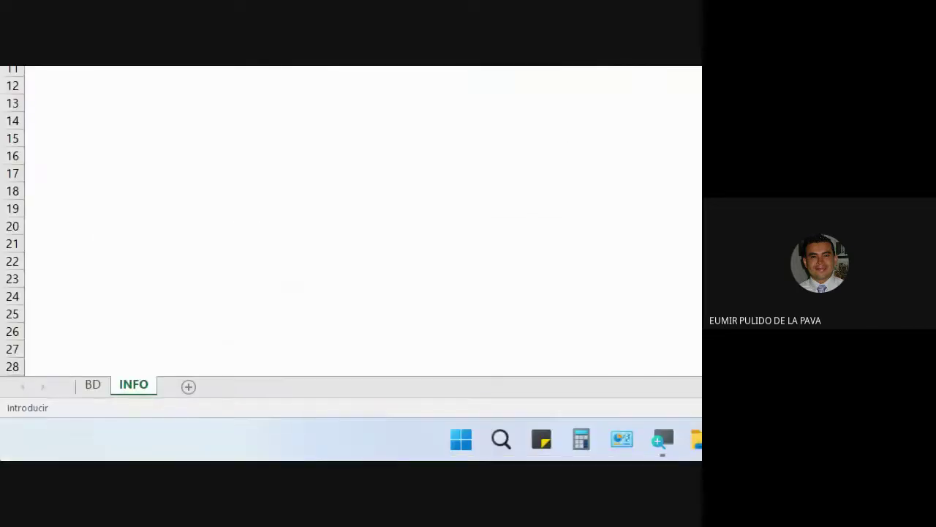
# Confirm the BD table is named TATENCION, then return to the INFO sheet
pyautogui.click(92, 384)
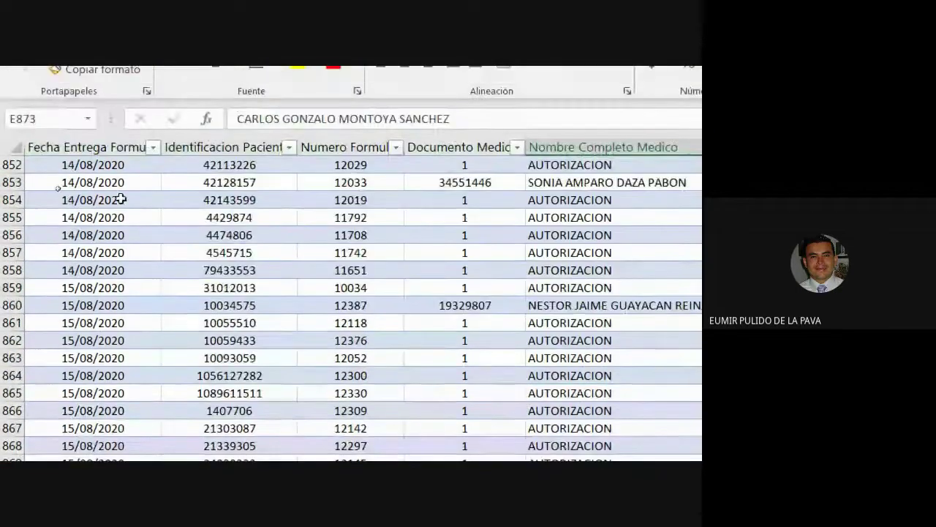
pyautogui.scroll(1, 268, 308)
pyautogui.scroll(15, 242, 308)
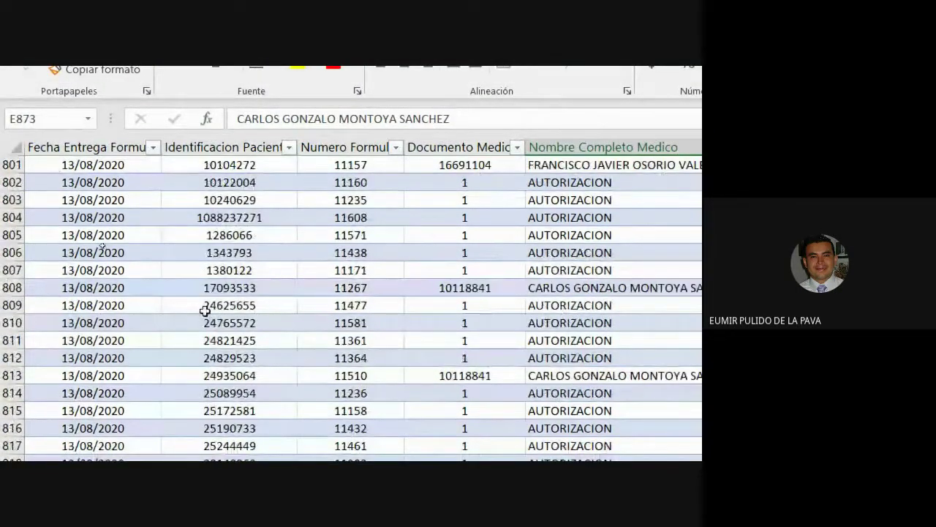
pyautogui.click(209, 309)
pyautogui.hotkey('ctrl', 'Up')
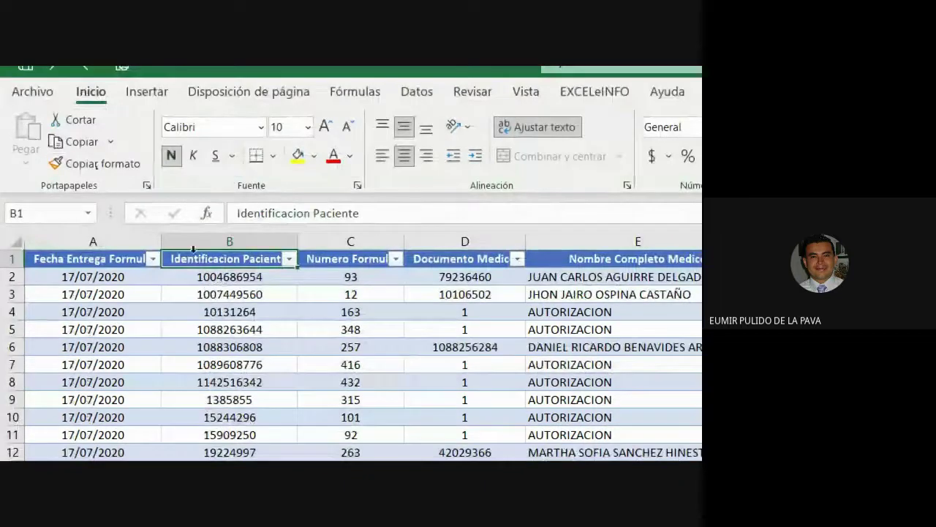
pyautogui.click(190, 276)
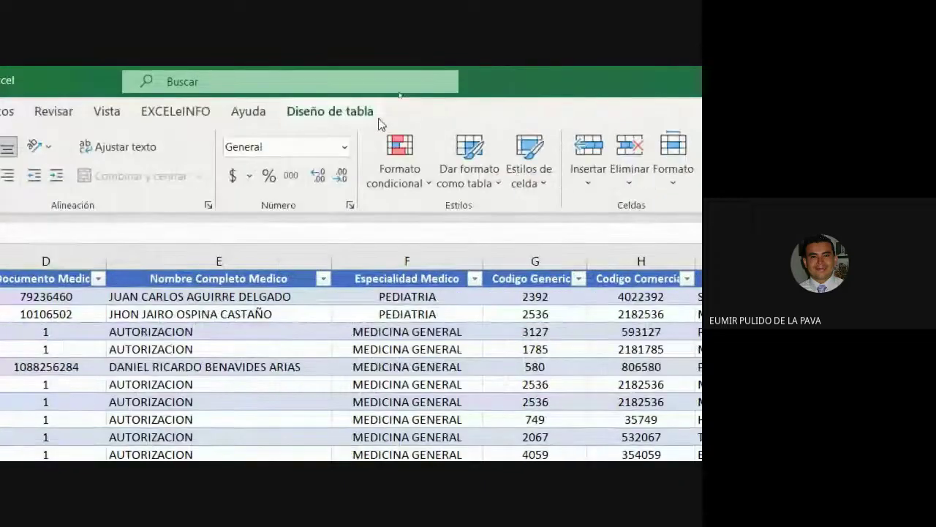
pyautogui.click(768, 115)
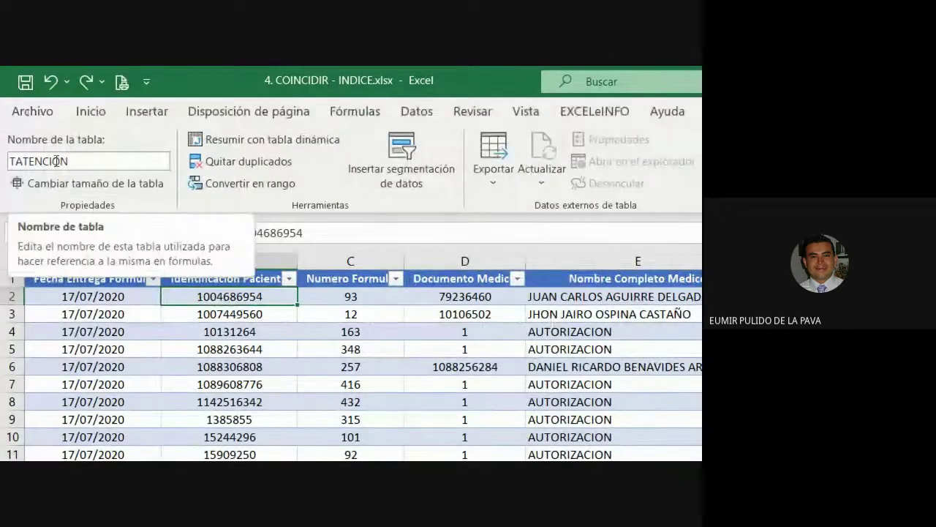
pyautogui.moveTo(75, 296); pyautogui.dragTo(710, 307)
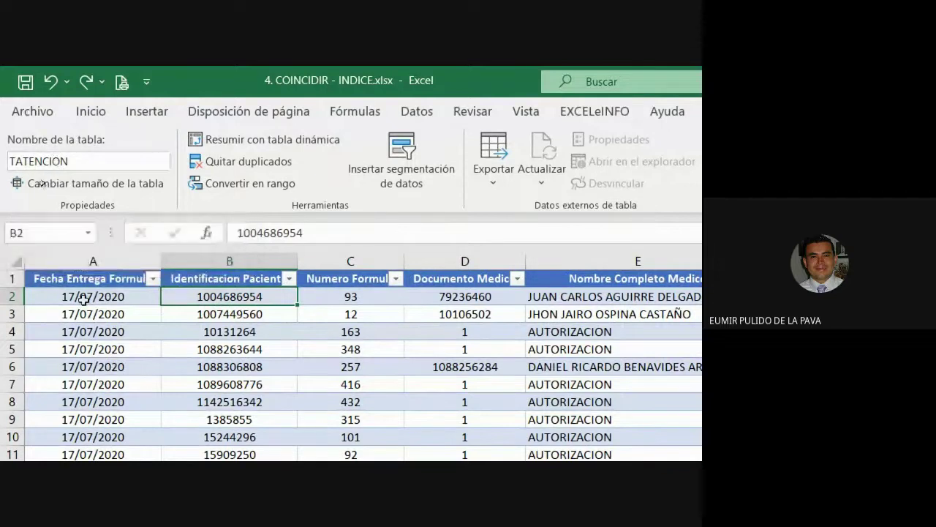
pyautogui.moveTo(643, 306); pyautogui.dragTo(563, 382)
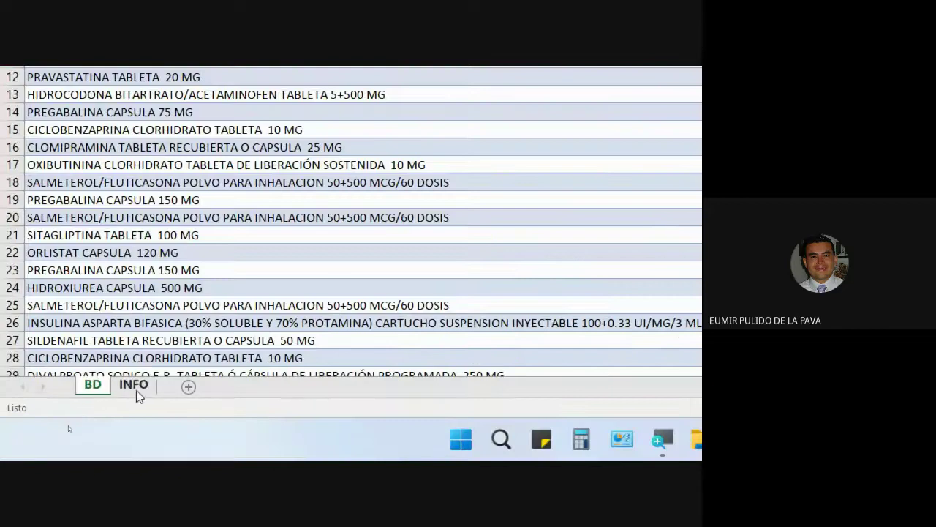
pyautogui.click(134, 386)
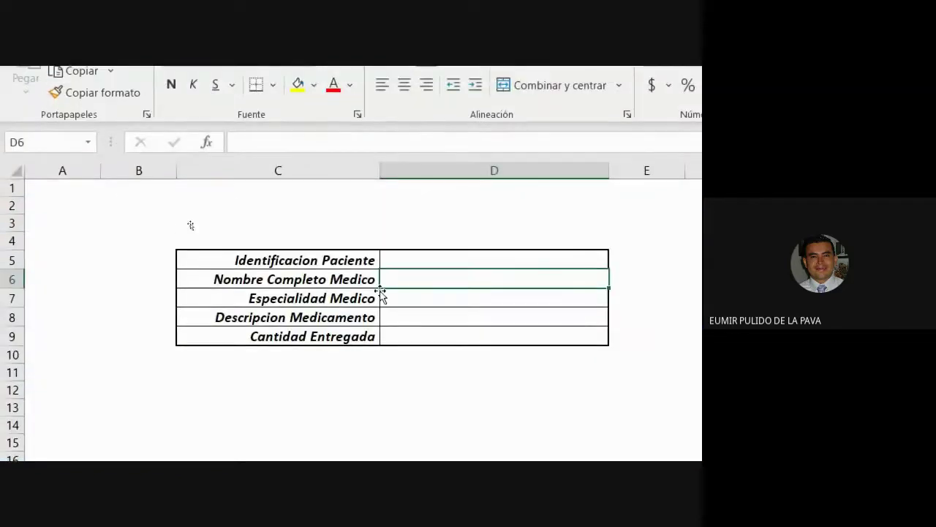
# Enter =INDICE(TATENCION[#Datos] in D6 using the autocomplete suggestions
pyautogui.write('=indi')
pyautogui.press('Tab')
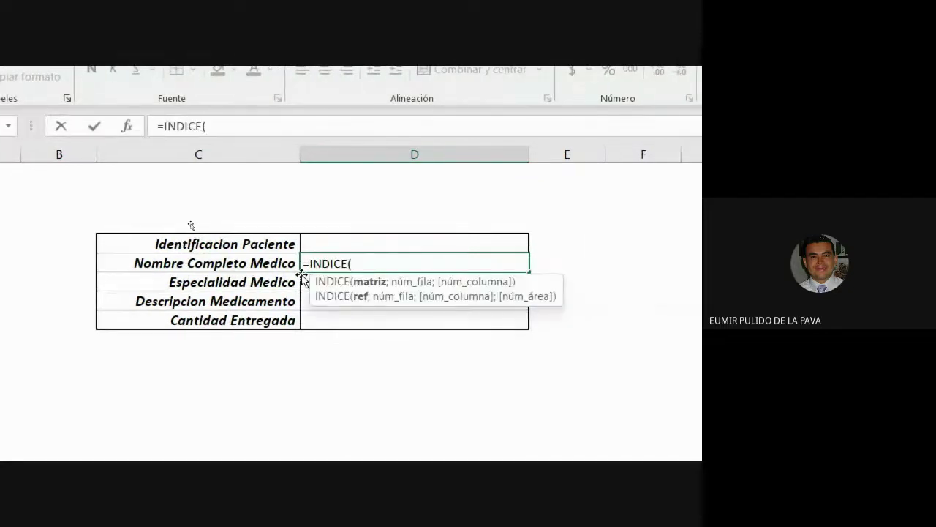
pyautogui.write('T')
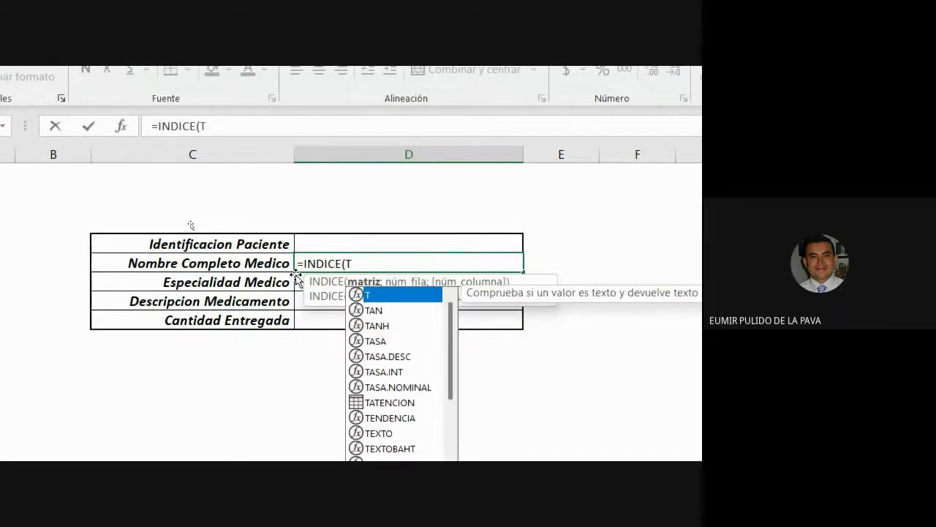
pyautogui.press('Down')
pyautogui.press('Down')
pyautogui.press('Down')
pyautogui.press('Down')
pyautogui.press('Down')
pyautogui.press('Down')
pyautogui.press('Down')
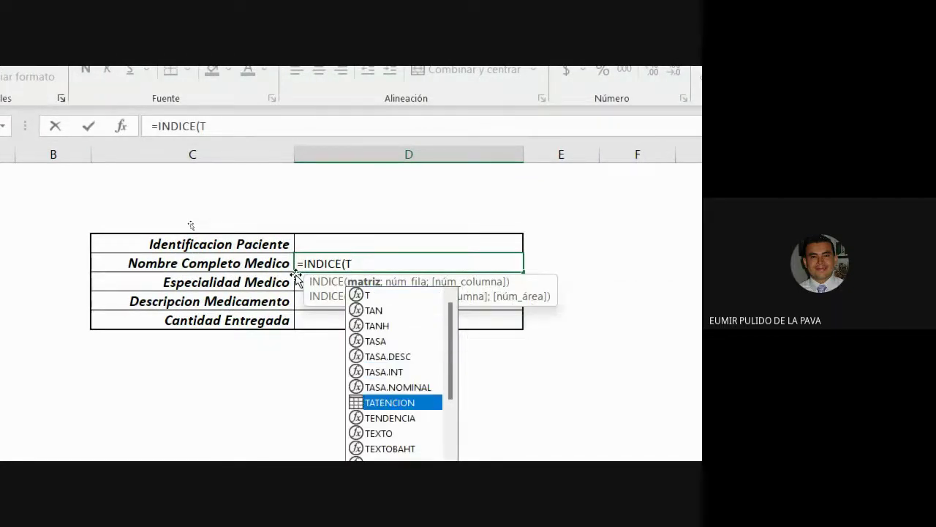
pyautogui.press('Tab')
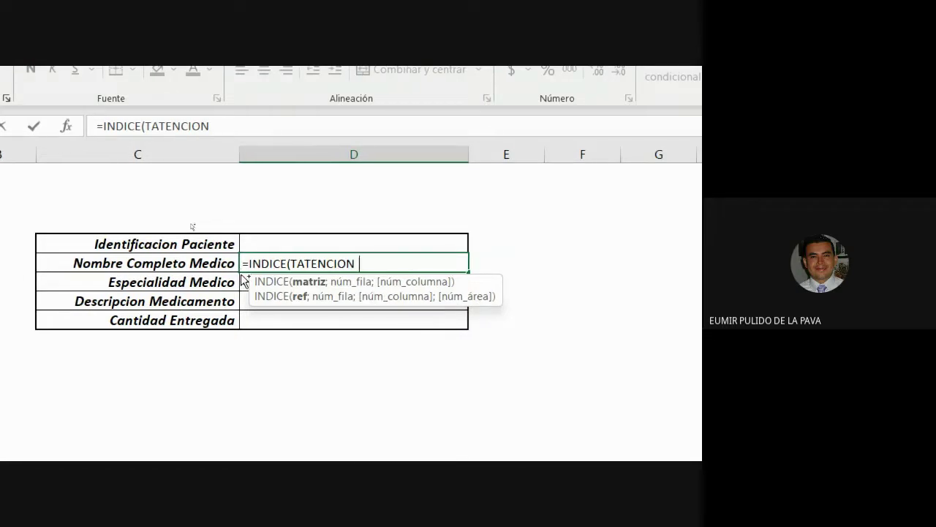
pyautogui.write('[')
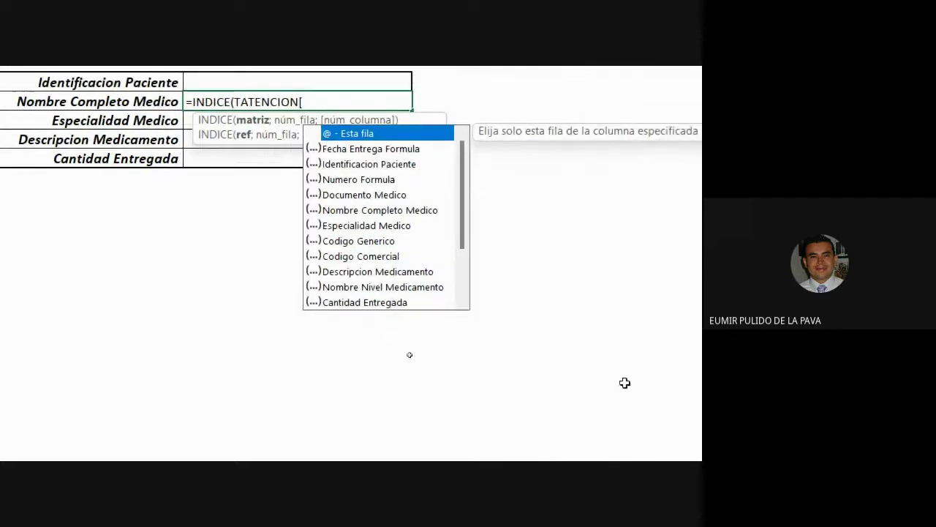
pyautogui.scroll(-2, 473, 212)
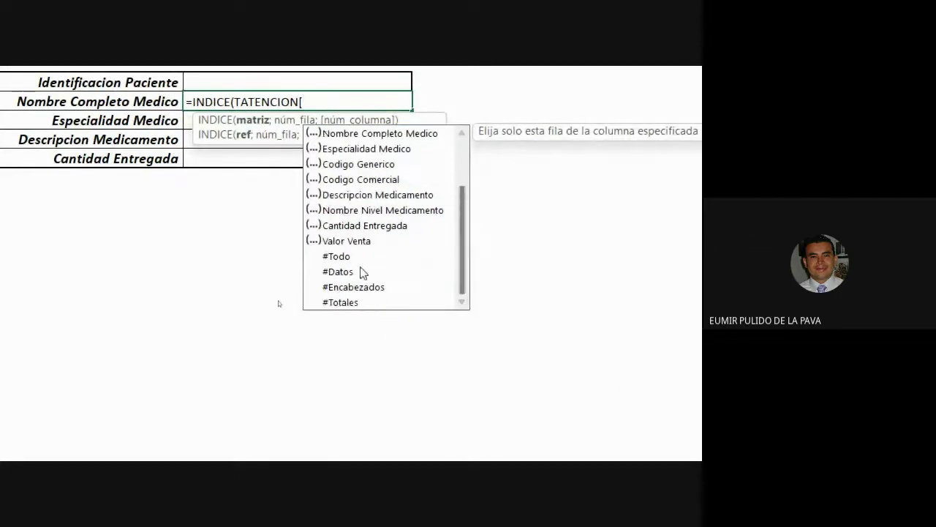
pyautogui.click(341, 272)
pyautogui.doubleClick(343, 274)
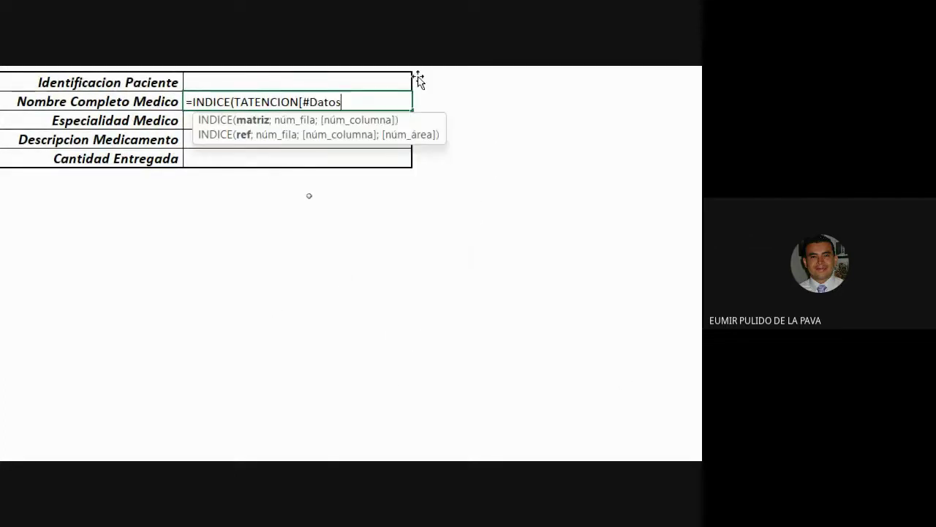
pyautogui.write(']')
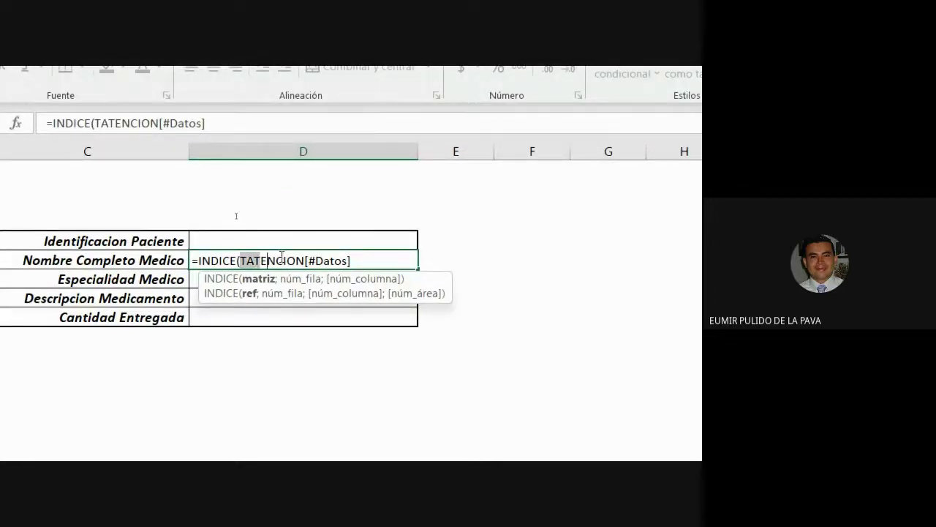
# Re-insert the #Datos table reference and add the ';' argument separator
pyautogui.moveTo(282, 258); pyautogui.dragTo(305, 261)
pyautogui.click(305, 261)
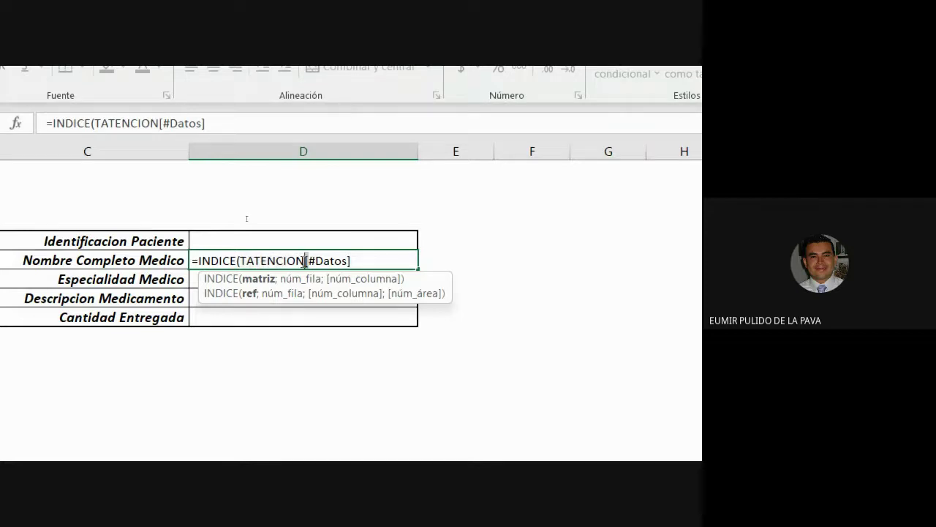
pyautogui.press('BackSpace')
pyautogui.press('BackSpace')
pyautogui.press('BackSpace')
pyautogui.press('BackSpace')
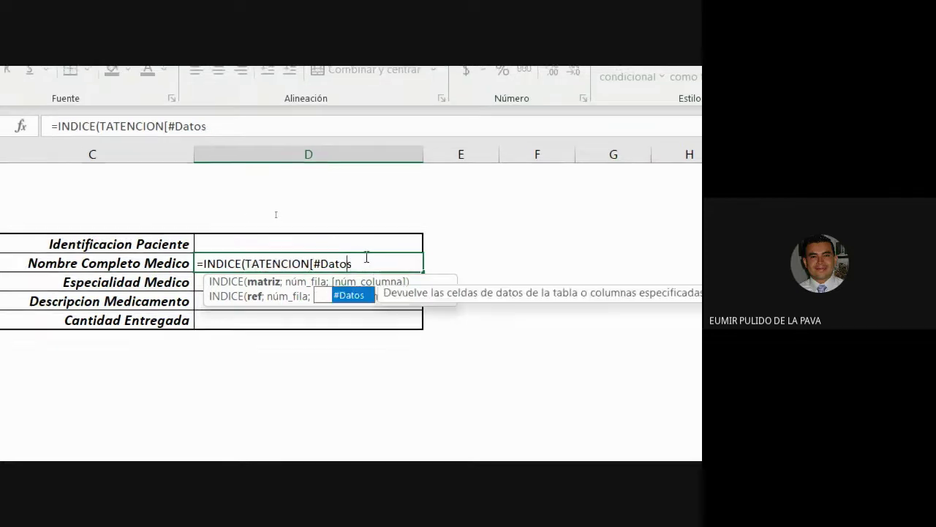
pyautogui.press('BackSpace')
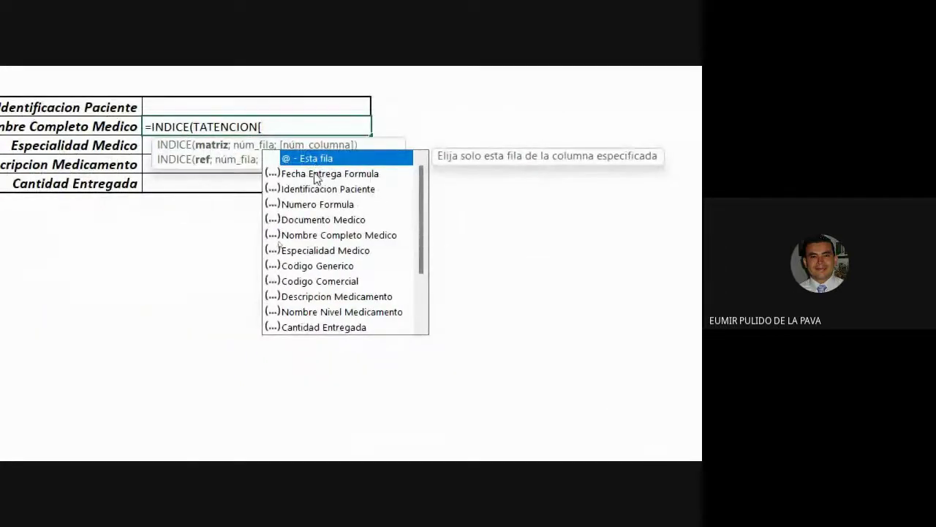
pyautogui.moveTo(428, 247)
pyautogui.mouseDown()
pyautogui.moveTo(431, 286)
pyautogui.moveTo(433, 244)
pyautogui.mouseUp()
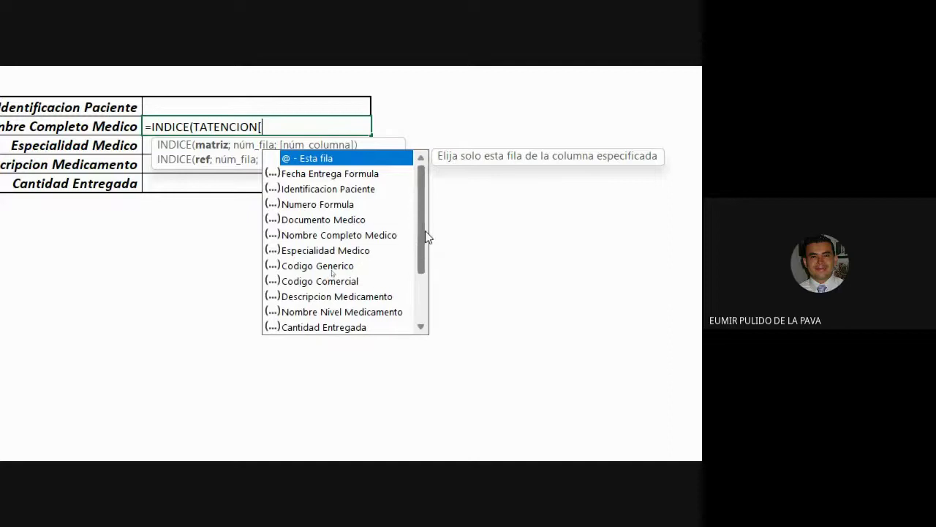
pyautogui.scroll(-2, 424, 236)
pyautogui.doubleClick(298, 297)
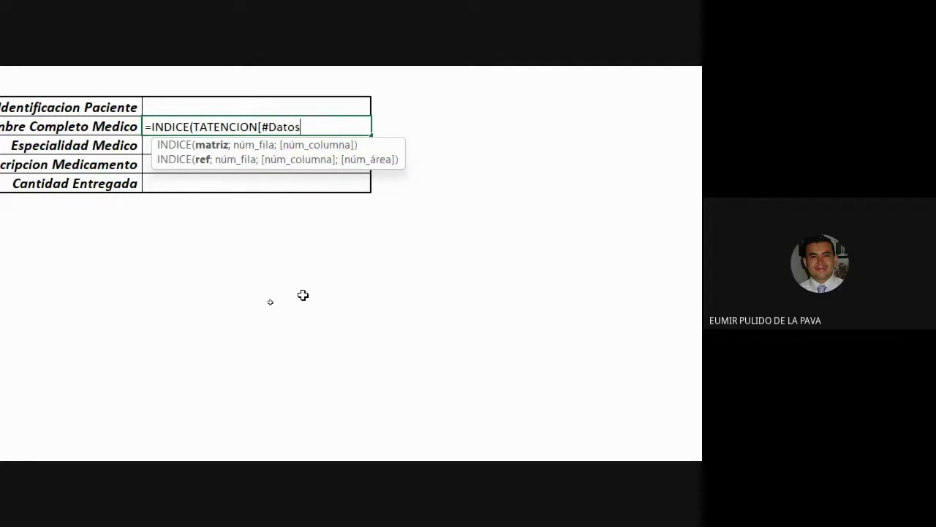
pyautogui.write(']')
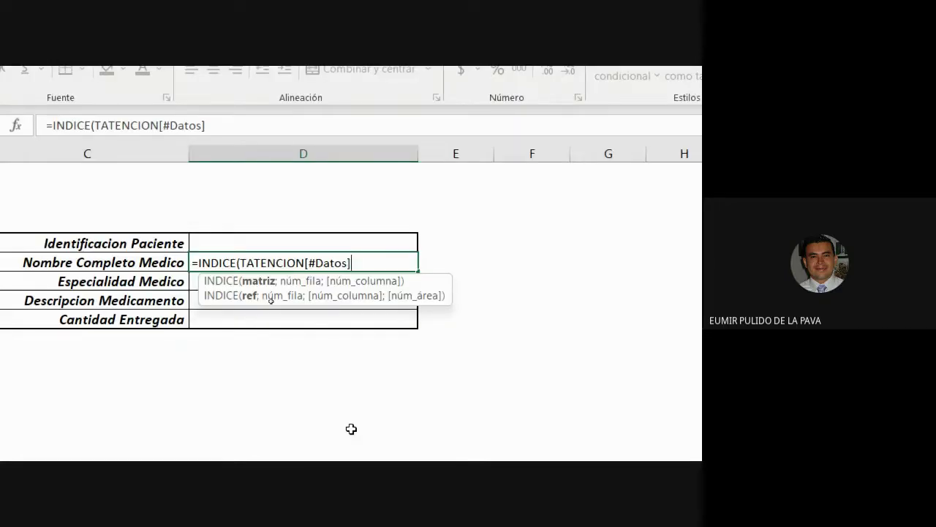
pyautogui.write(';')
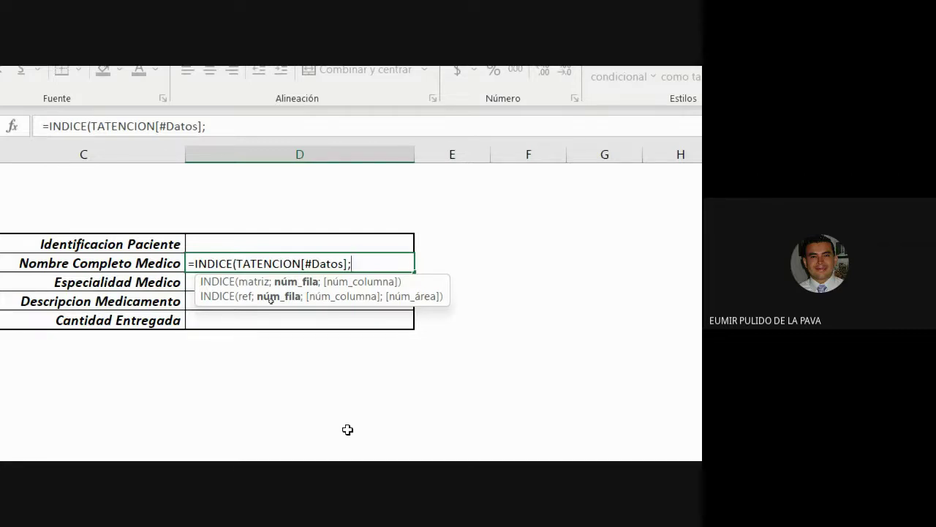
# Nest COINCIDIR as the row argument after TATENCION[#Datos] in the Nombre Completo Medico INDICE formula
pyautogui.write('coi')
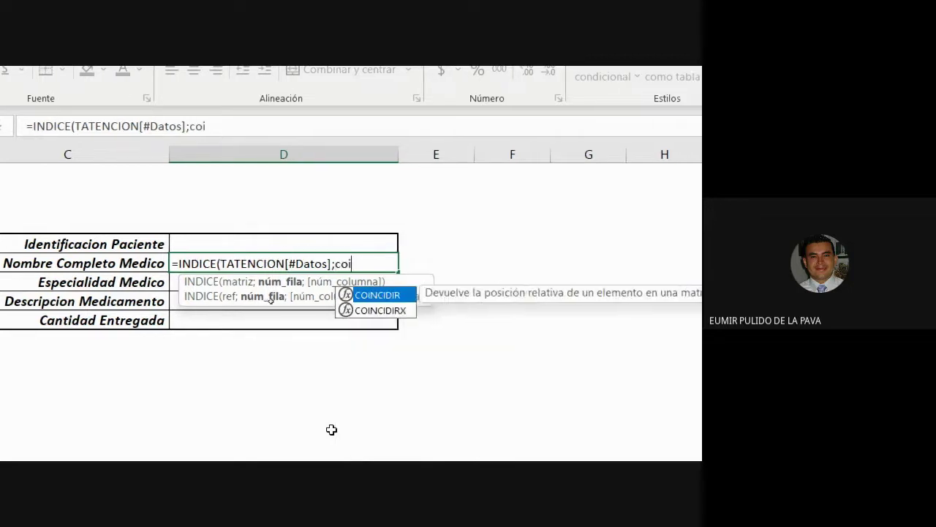
pyautogui.press('Tab')
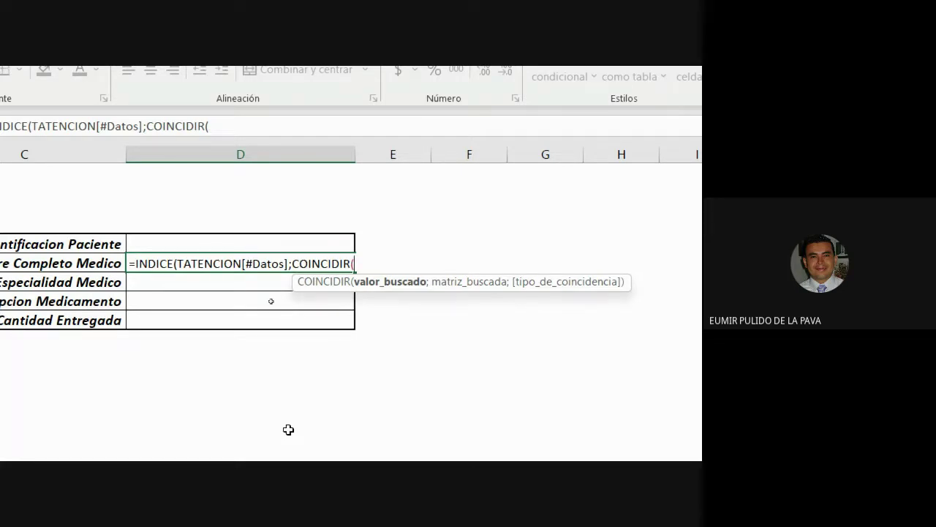
pyautogui.press('BackSpace')
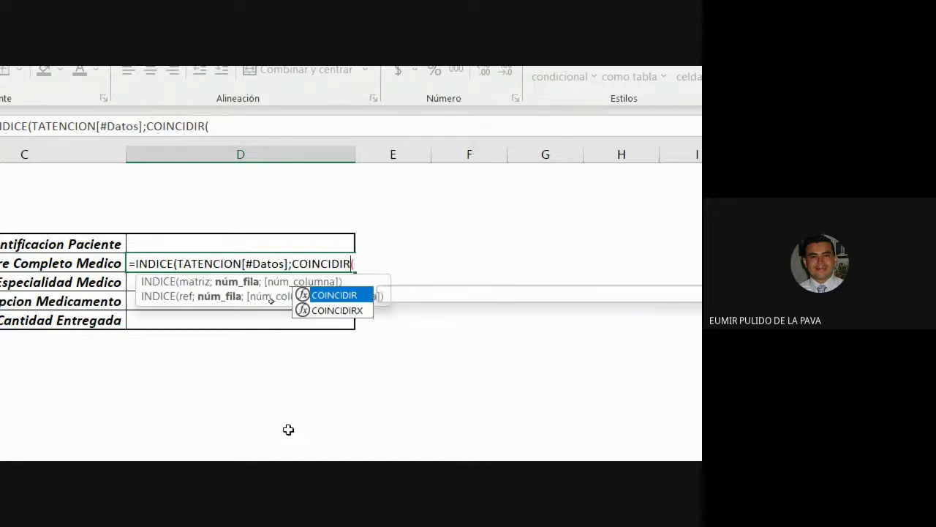